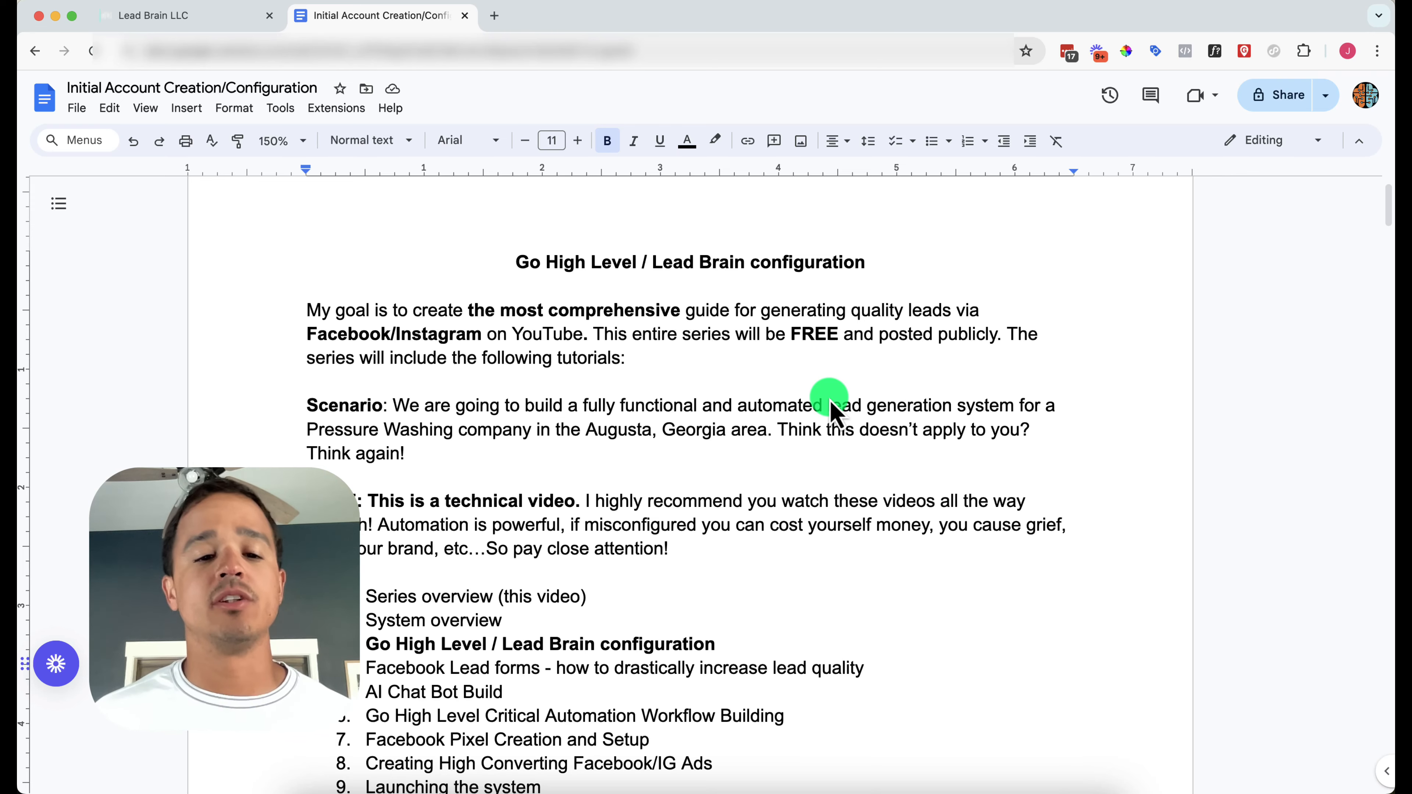
# Scroll to the account-required note and place the cursor after the gohighlevel.com sign-up link
pyautogui.scroll(-3, 659, 554)
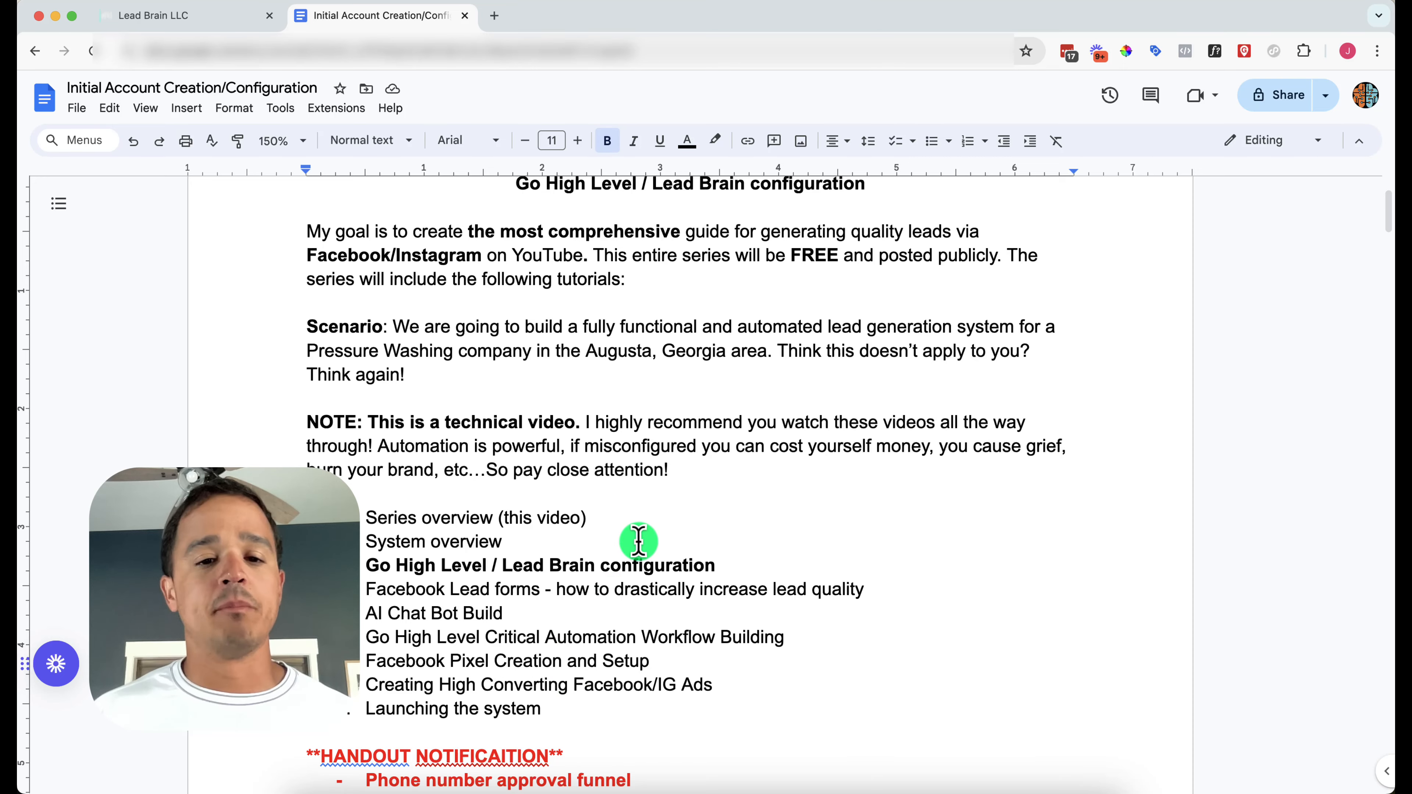
pyautogui.scroll(-3, 639, 542)
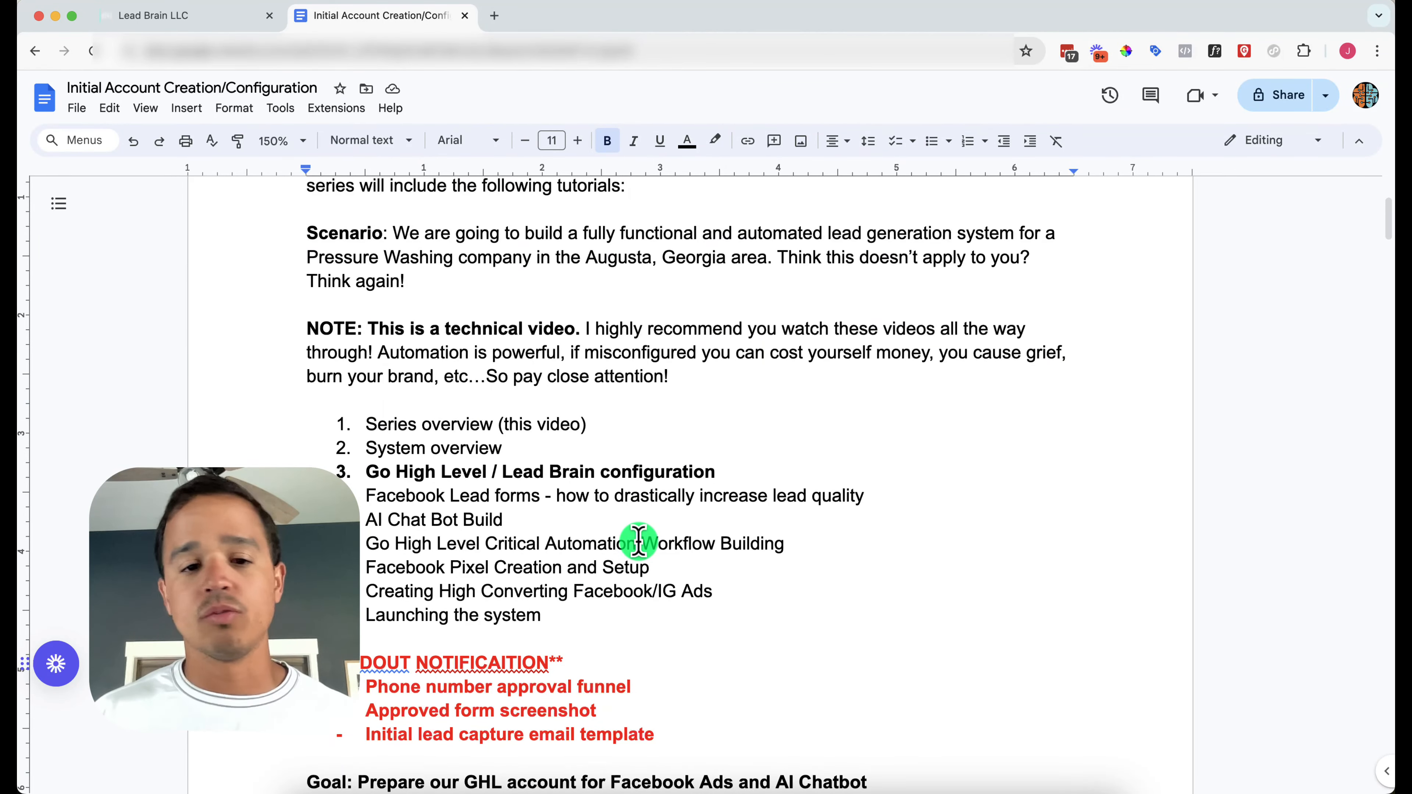
pyautogui.scroll(-3, 638, 541)
pyautogui.scroll(-1, 638, 541)
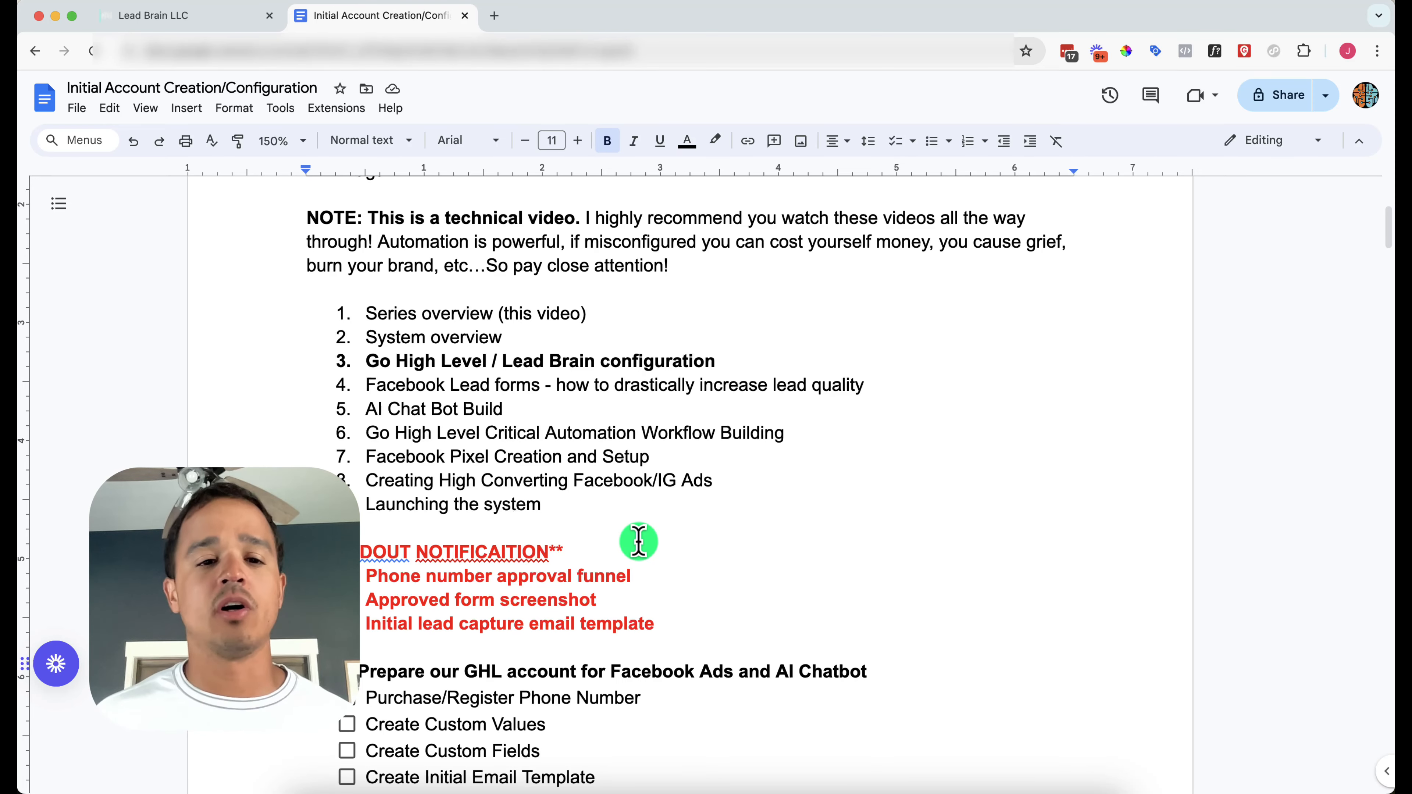
pyautogui.scroll(-3, 638, 541)
pyautogui.scroll(2, 638, 541)
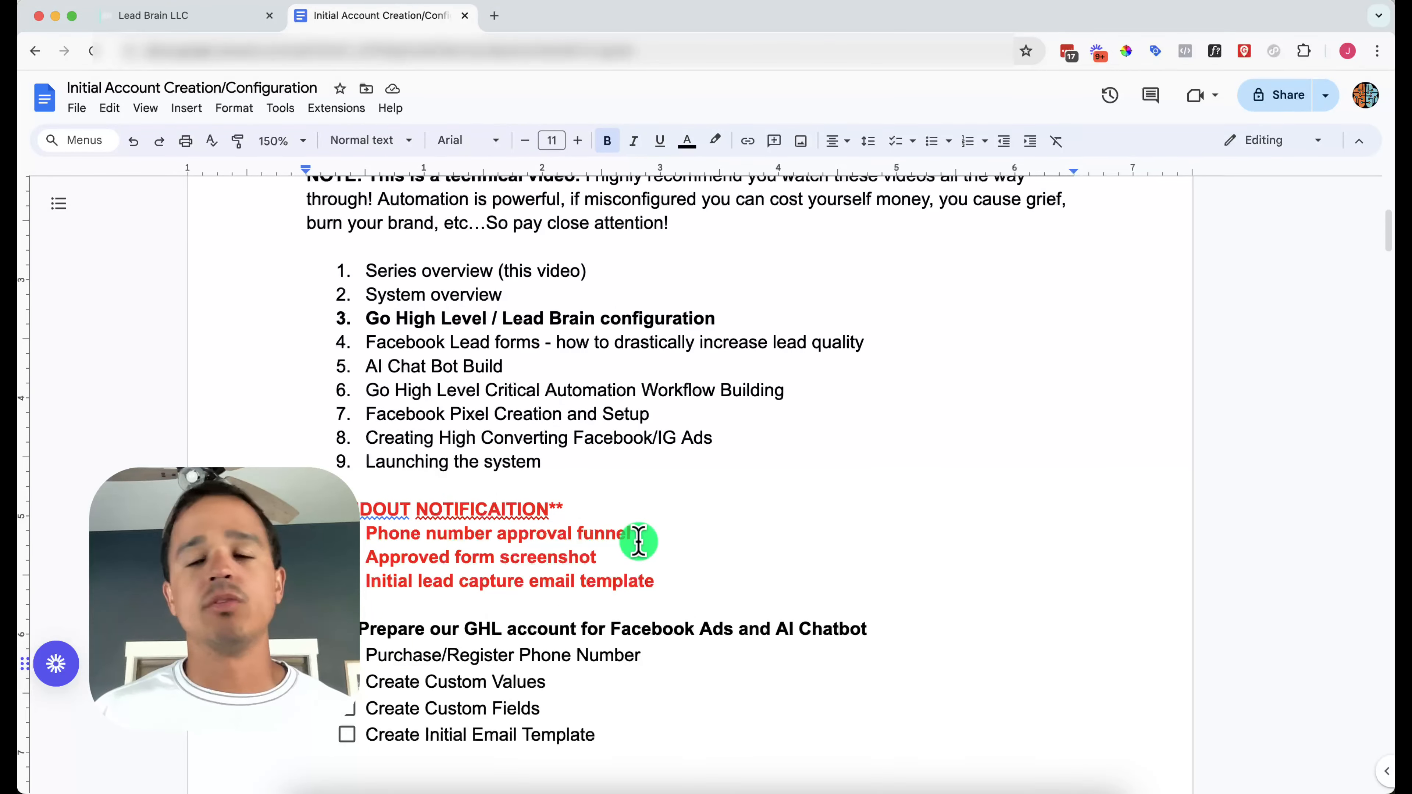
pyautogui.scroll(2, 638, 542)
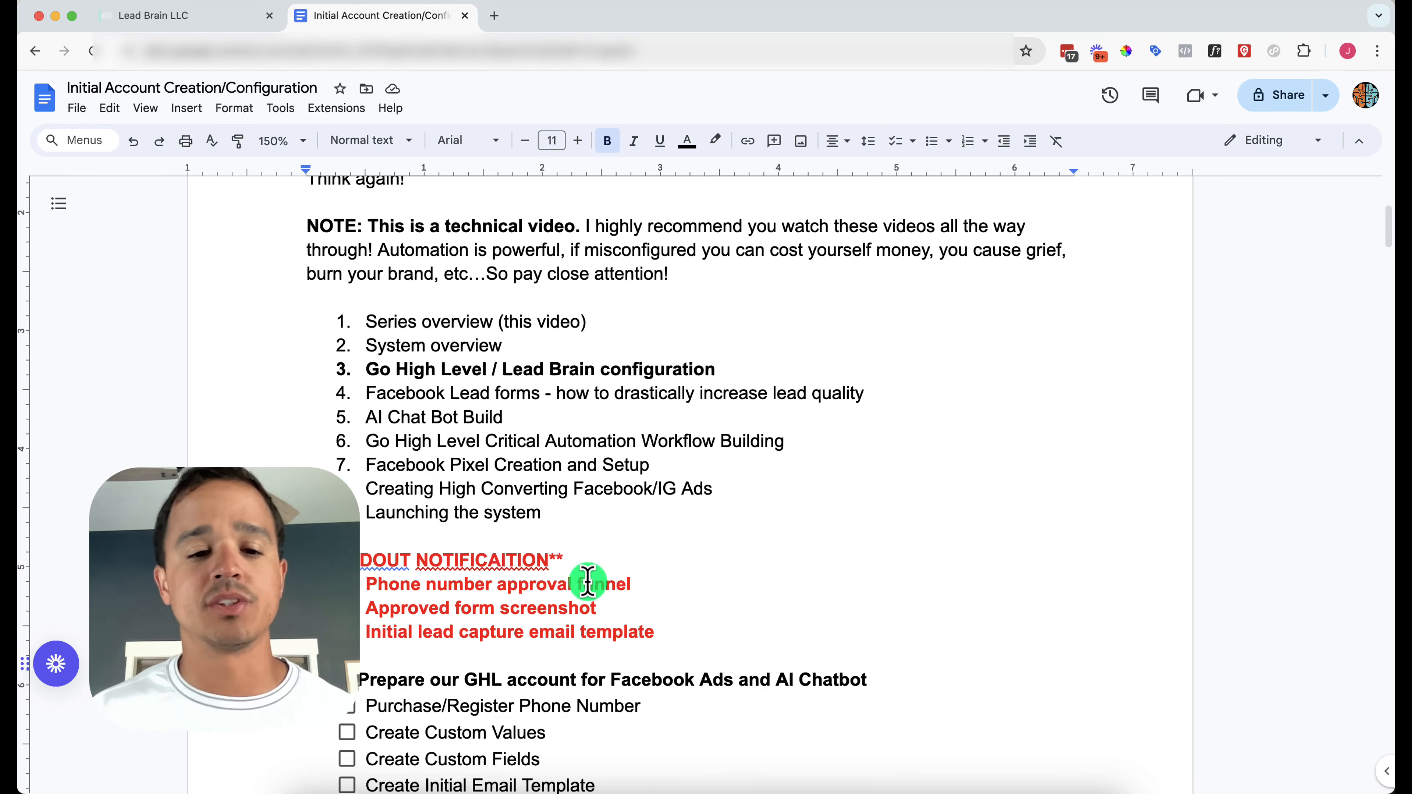
pyautogui.scroll(-4, 588, 583)
pyautogui.scroll(-2, 588, 582)
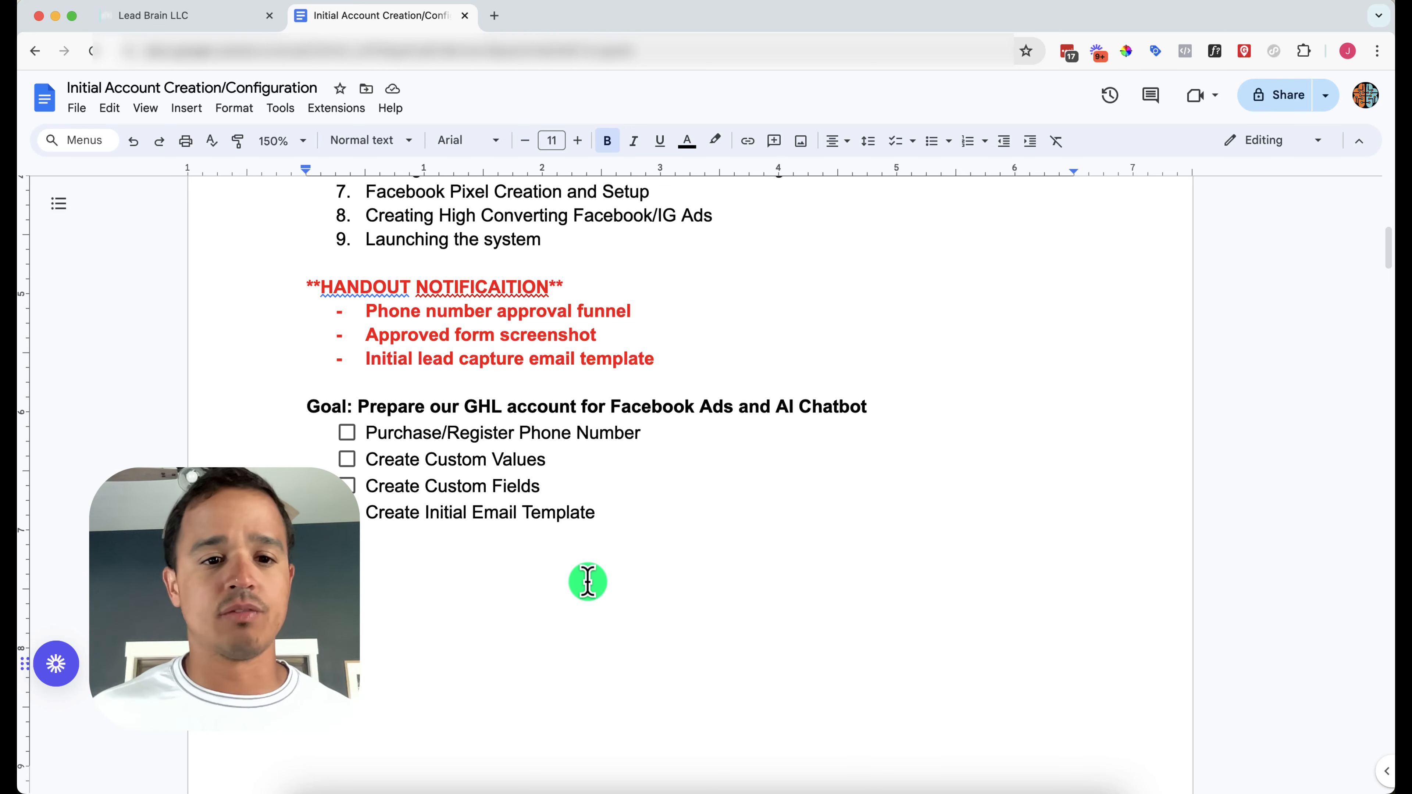
pyautogui.scroll(-5, 568, 470)
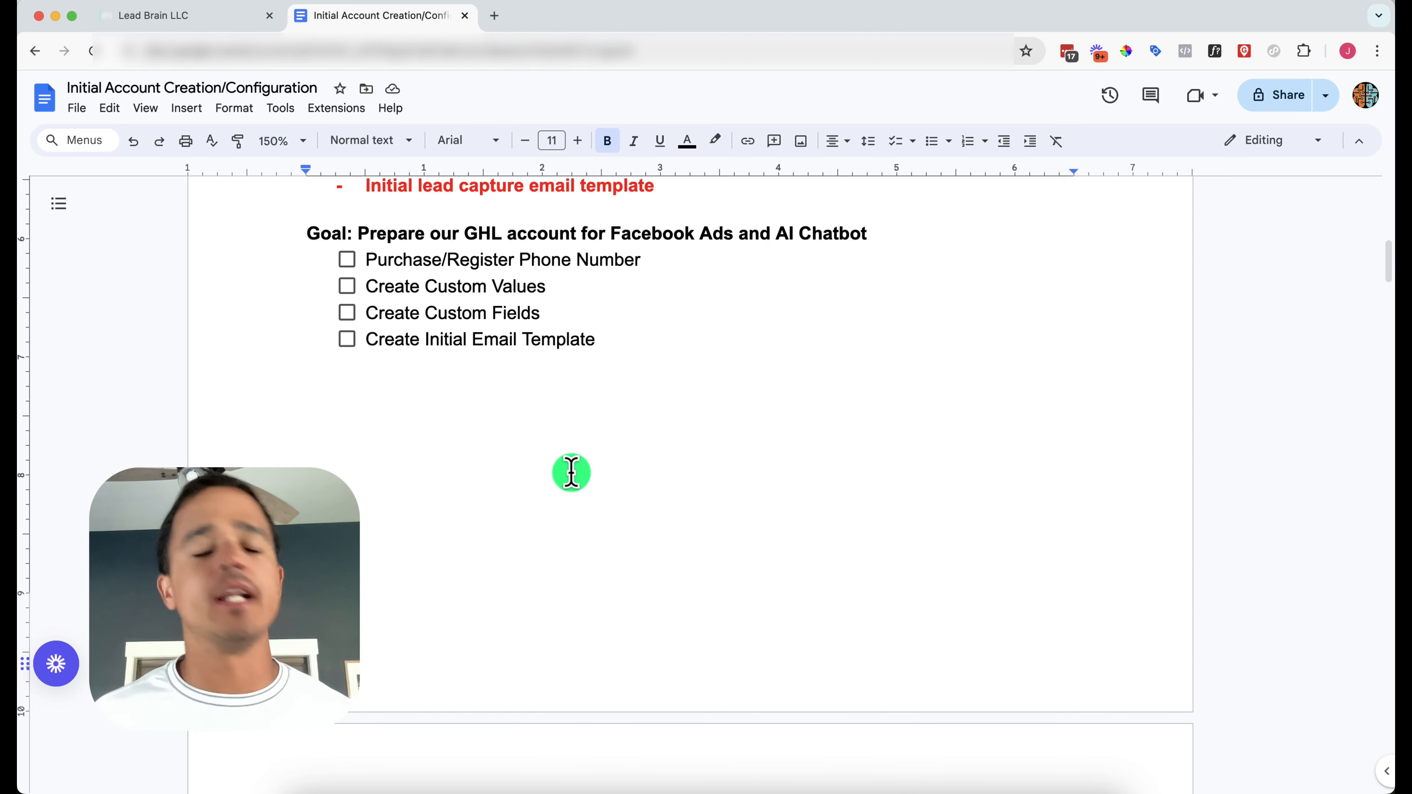
pyautogui.scroll(-3, 571, 473)
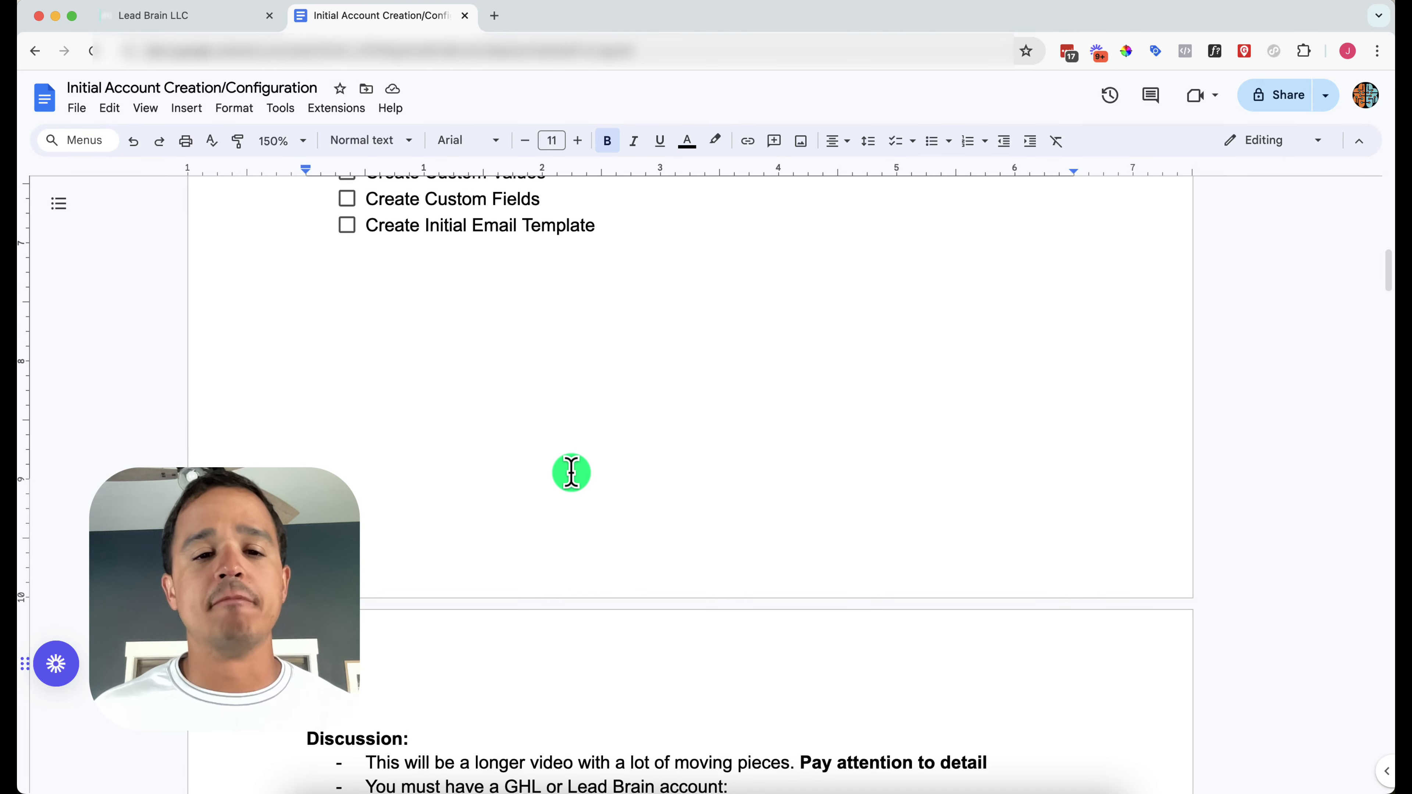
pyautogui.scroll(-3, 571, 473)
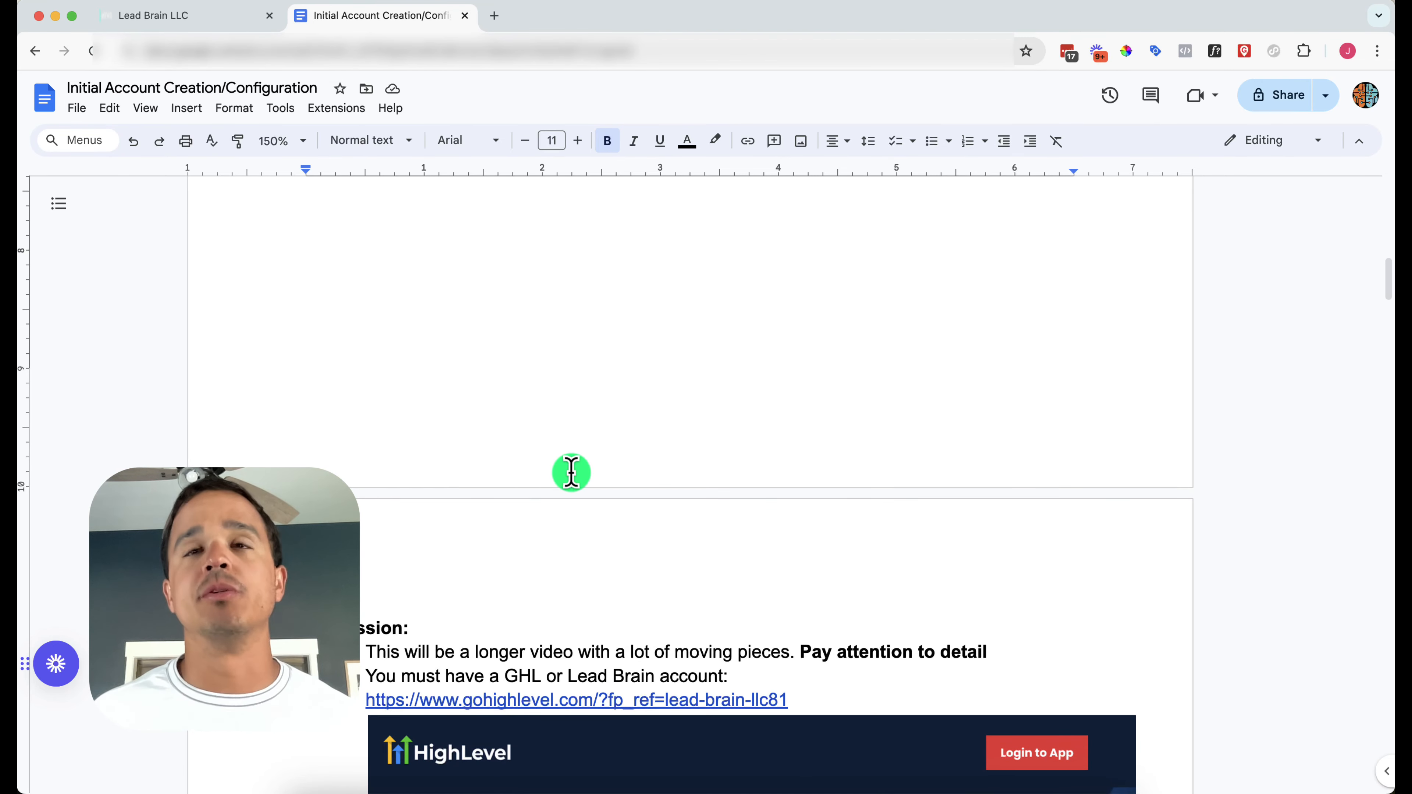
pyautogui.scroll(-10, 572, 473)
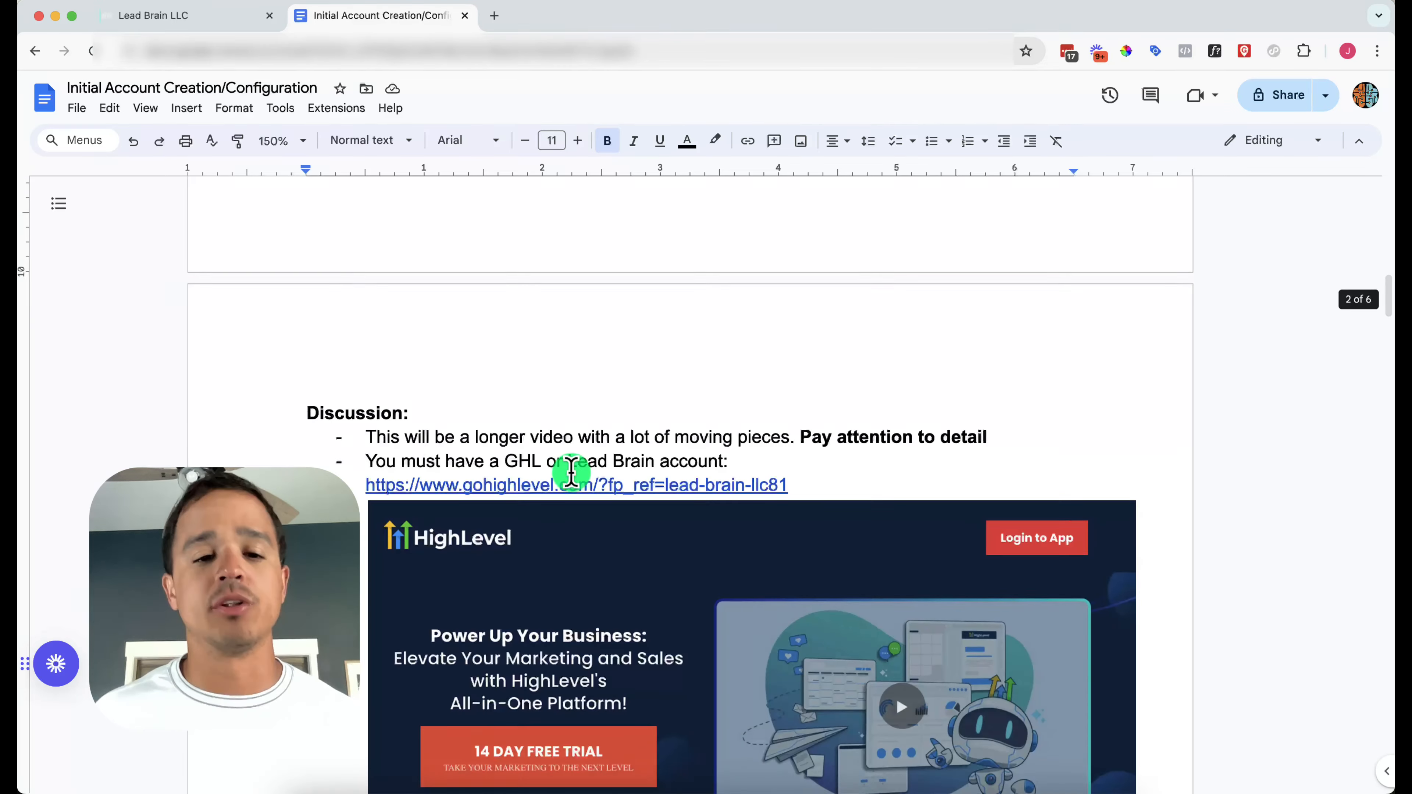
pyautogui.scroll(-1, 571, 473)
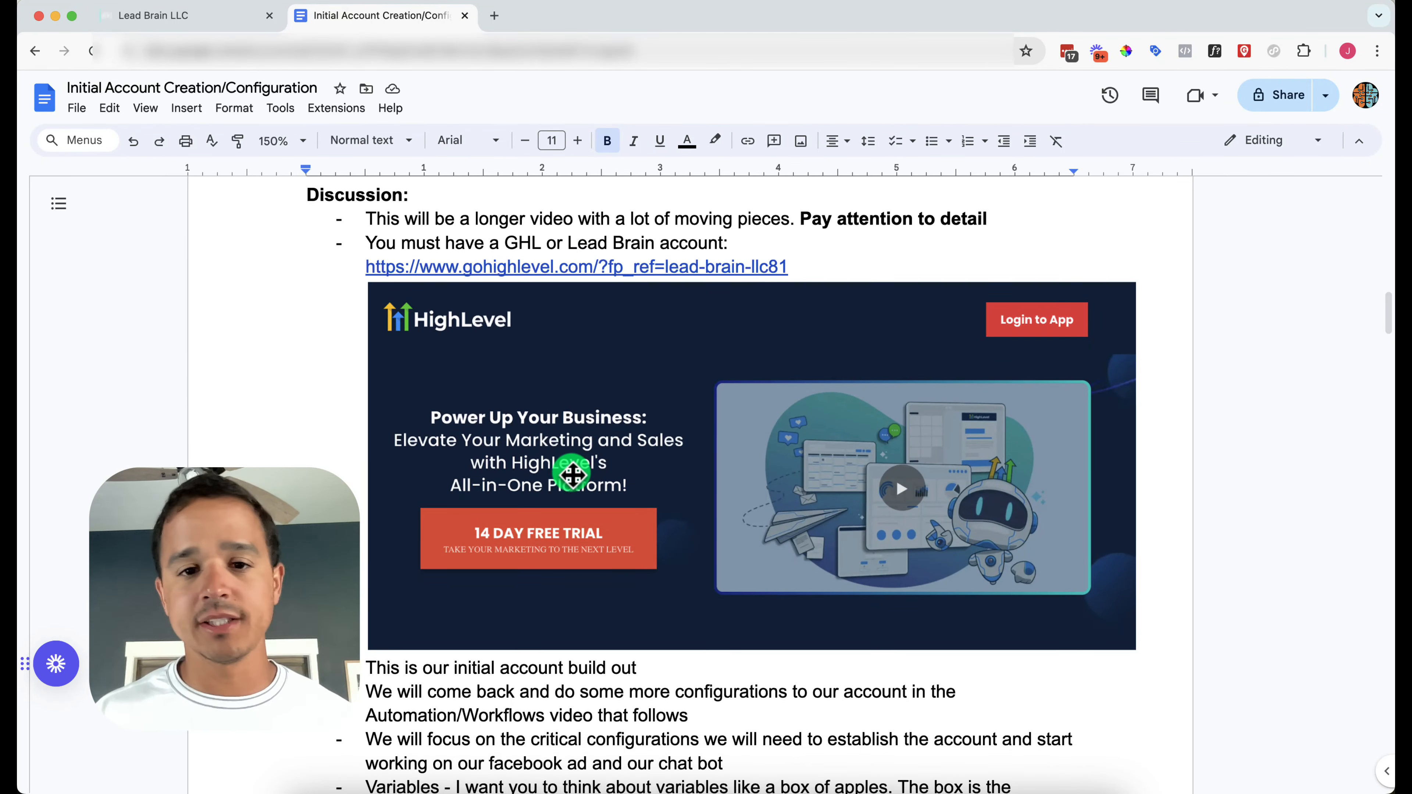
pyautogui.scroll(-1, 572, 473)
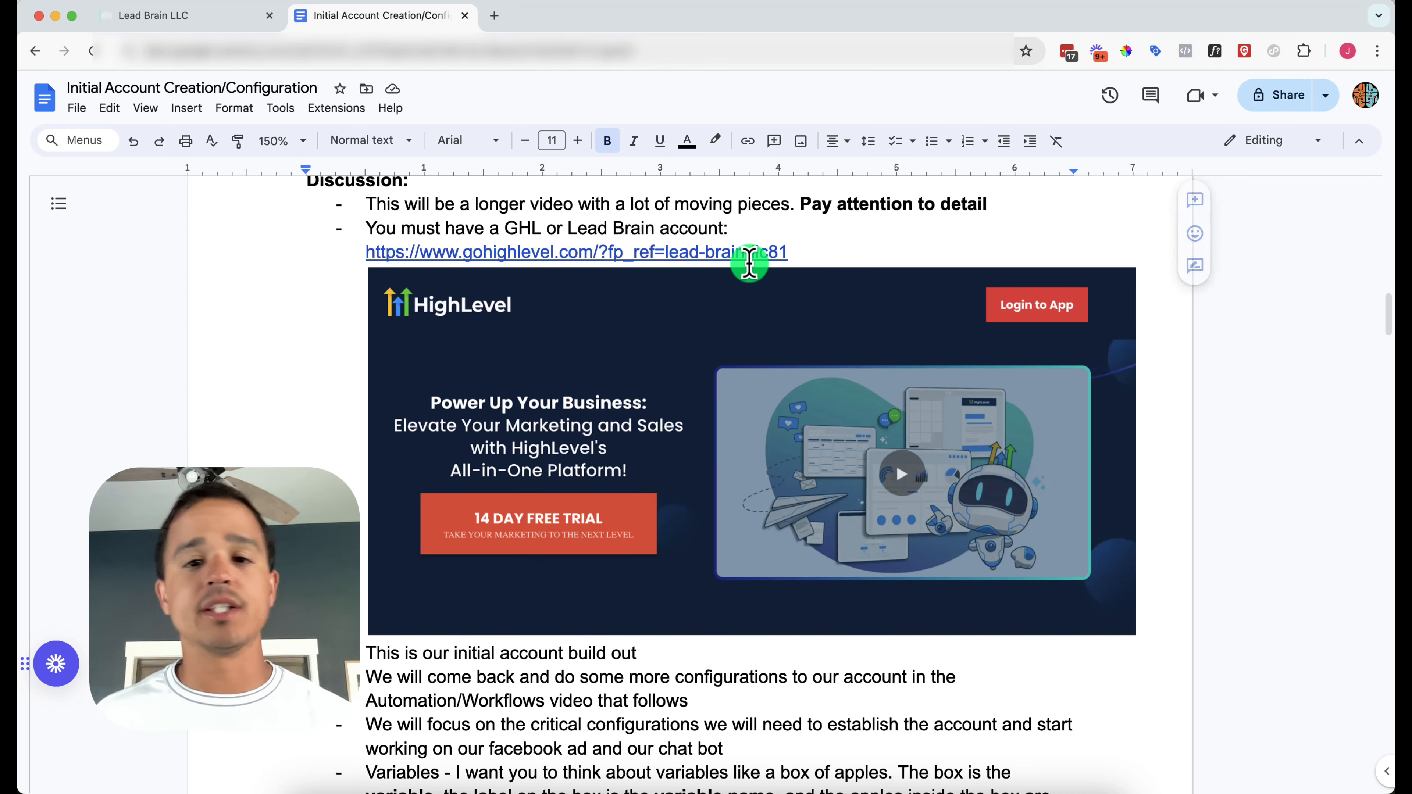
pyautogui.click(799, 258)
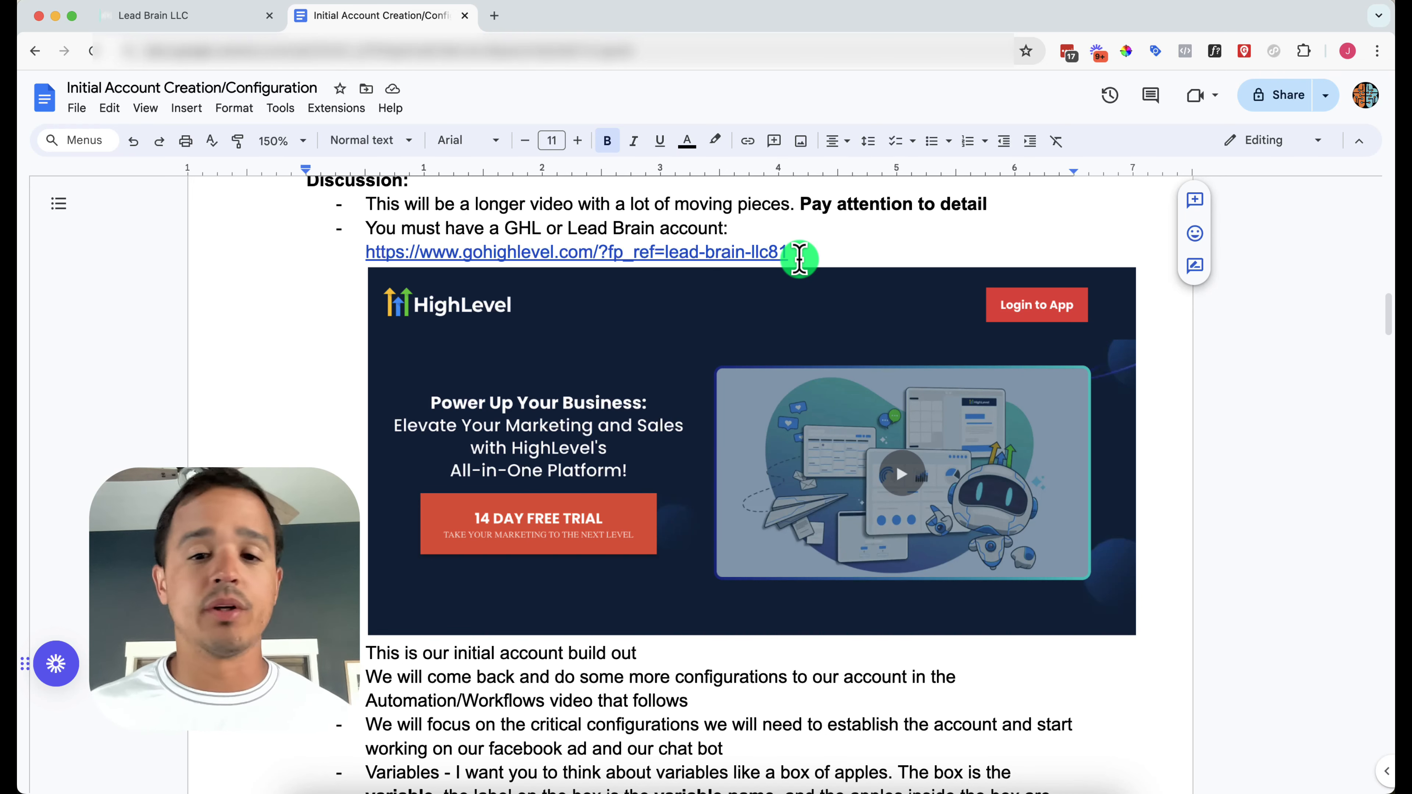
pyautogui.scroll(-1, 799, 259)
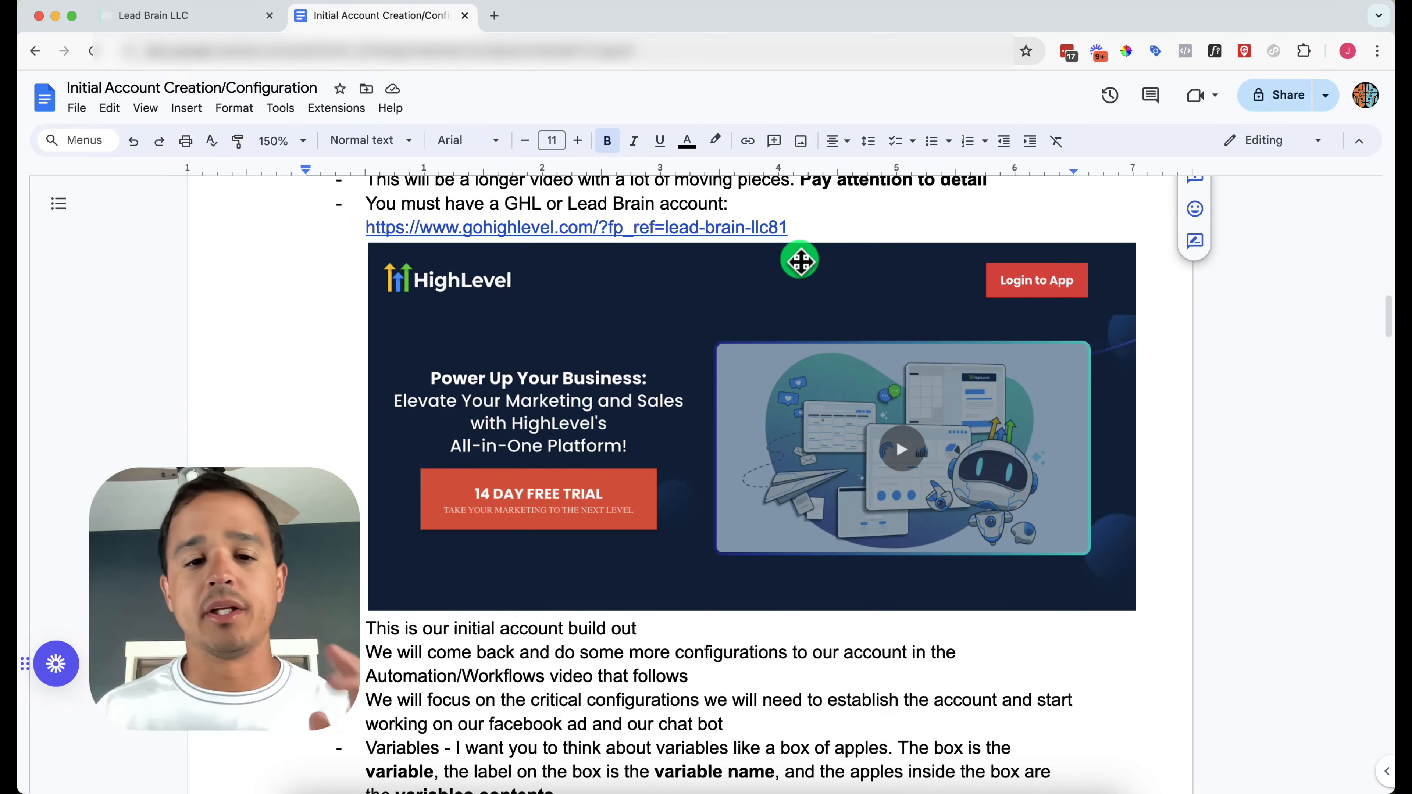
pyautogui.scroll(-2, 799, 258)
pyautogui.scroll(-5, 800, 261)
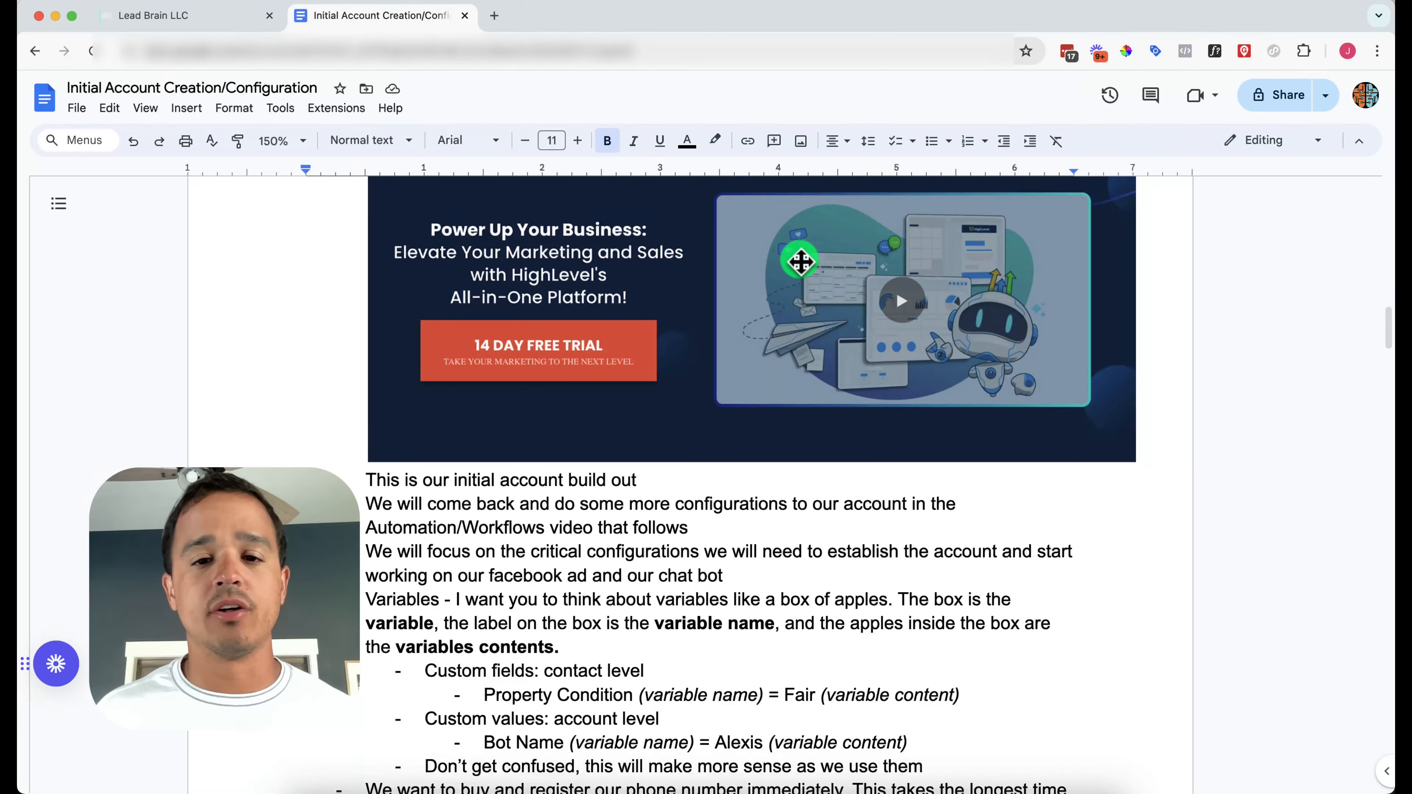
pyautogui.scroll(-2, 800, 262)
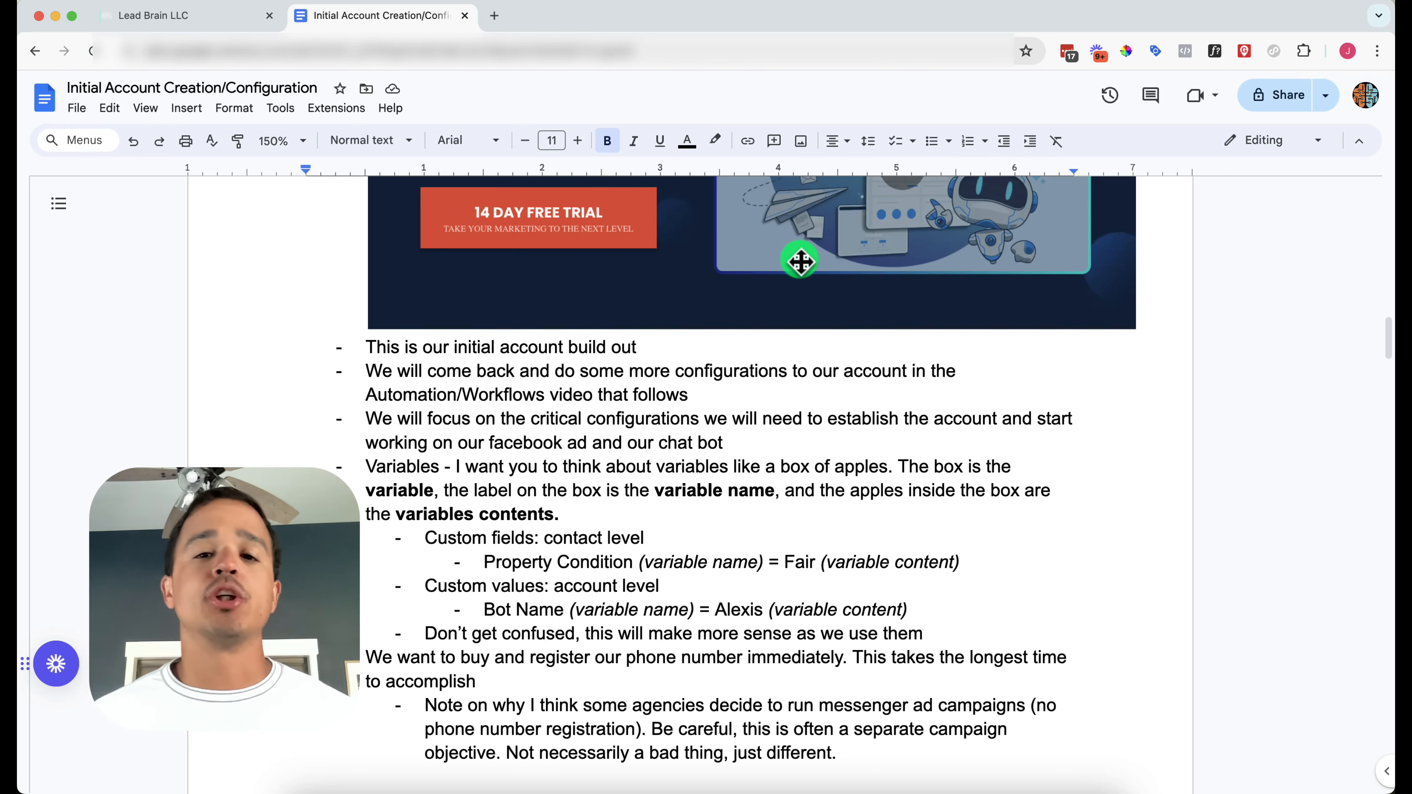
pyautogui.scroll(-2, 800, 261)
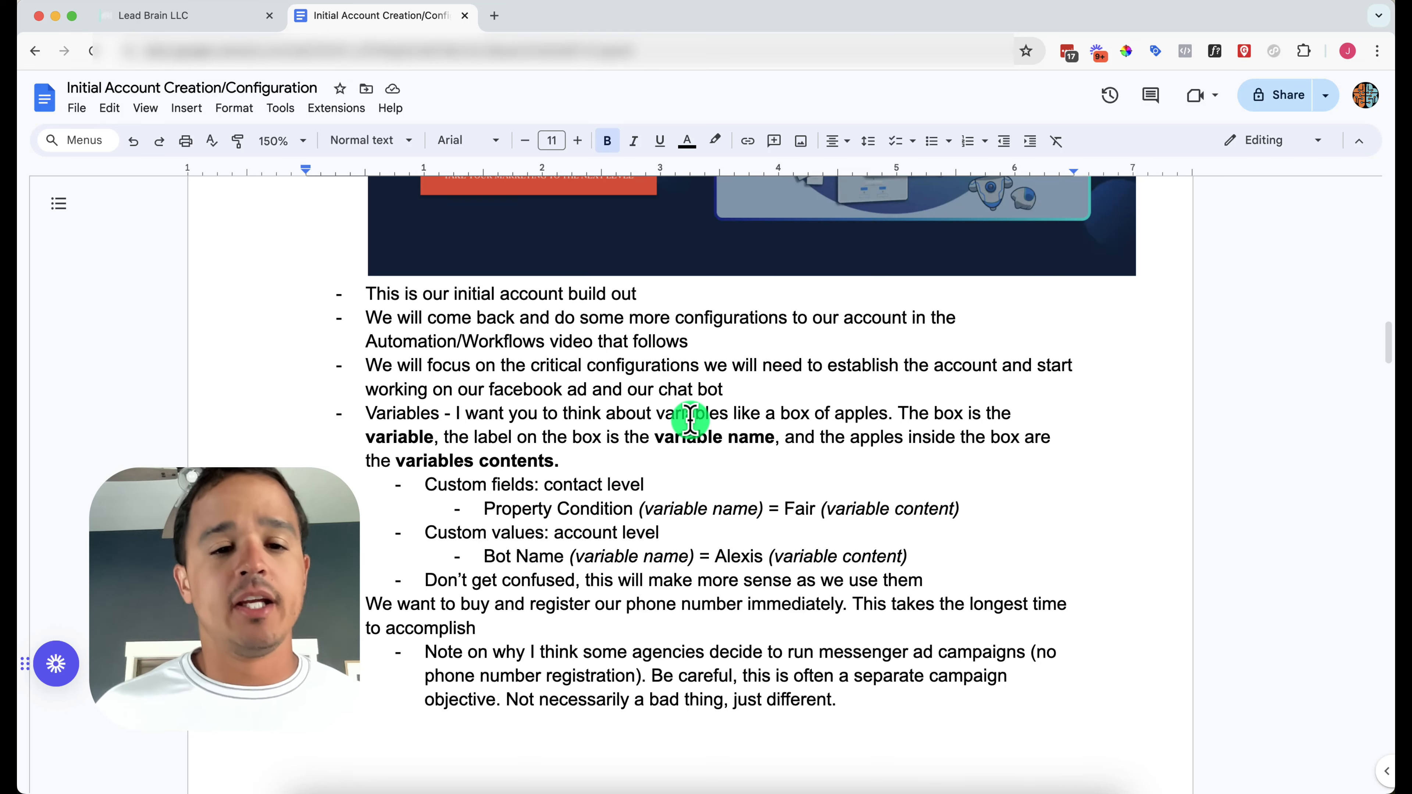
pyautogui.scroll(-2, 689, 419)
pyautogui.scroll(-2, 690, 418)
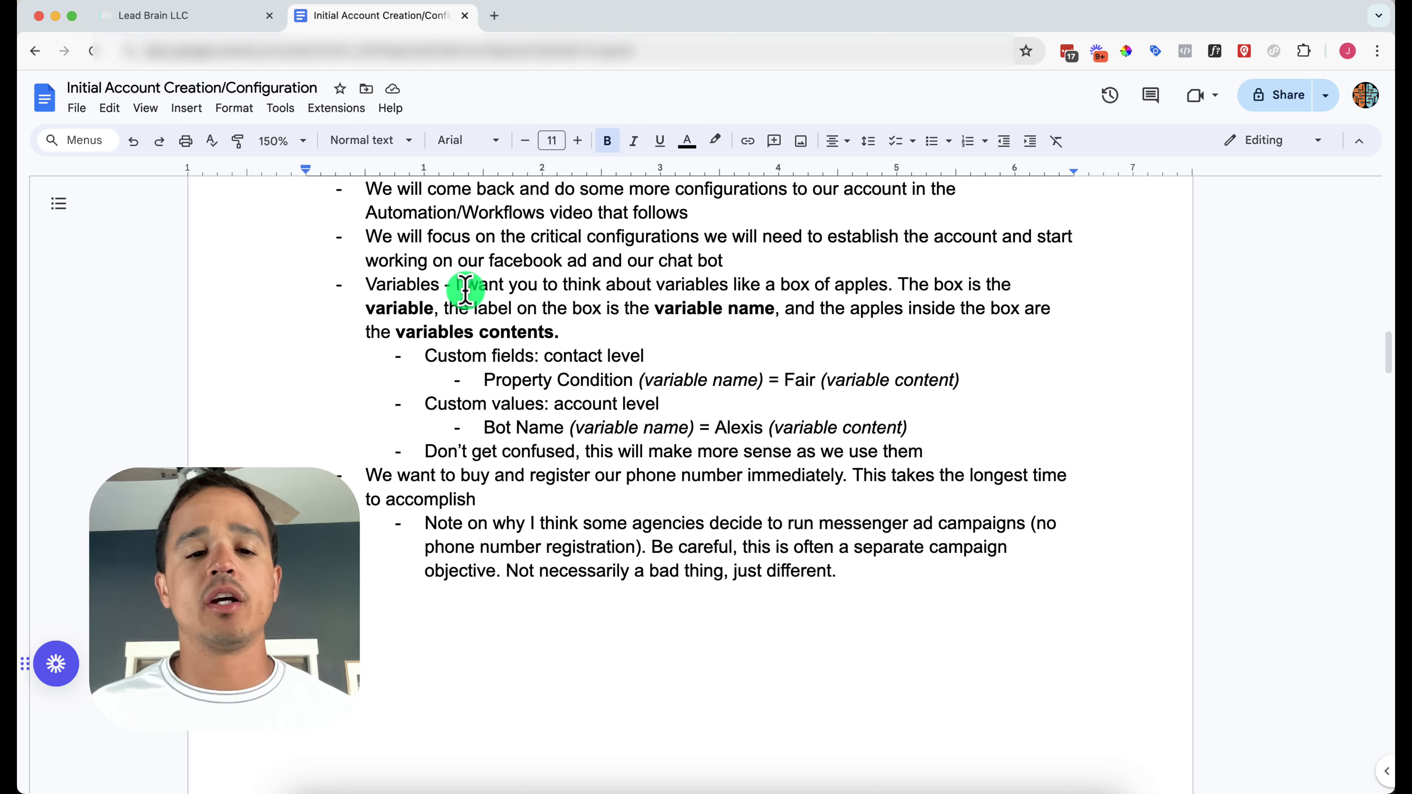
pyautogui.moveTo(426, 356); pyautogui.dragTo(533, 356)
pyautogui.moveTo(426, 404); pyautogui.dragTo(494, 405)
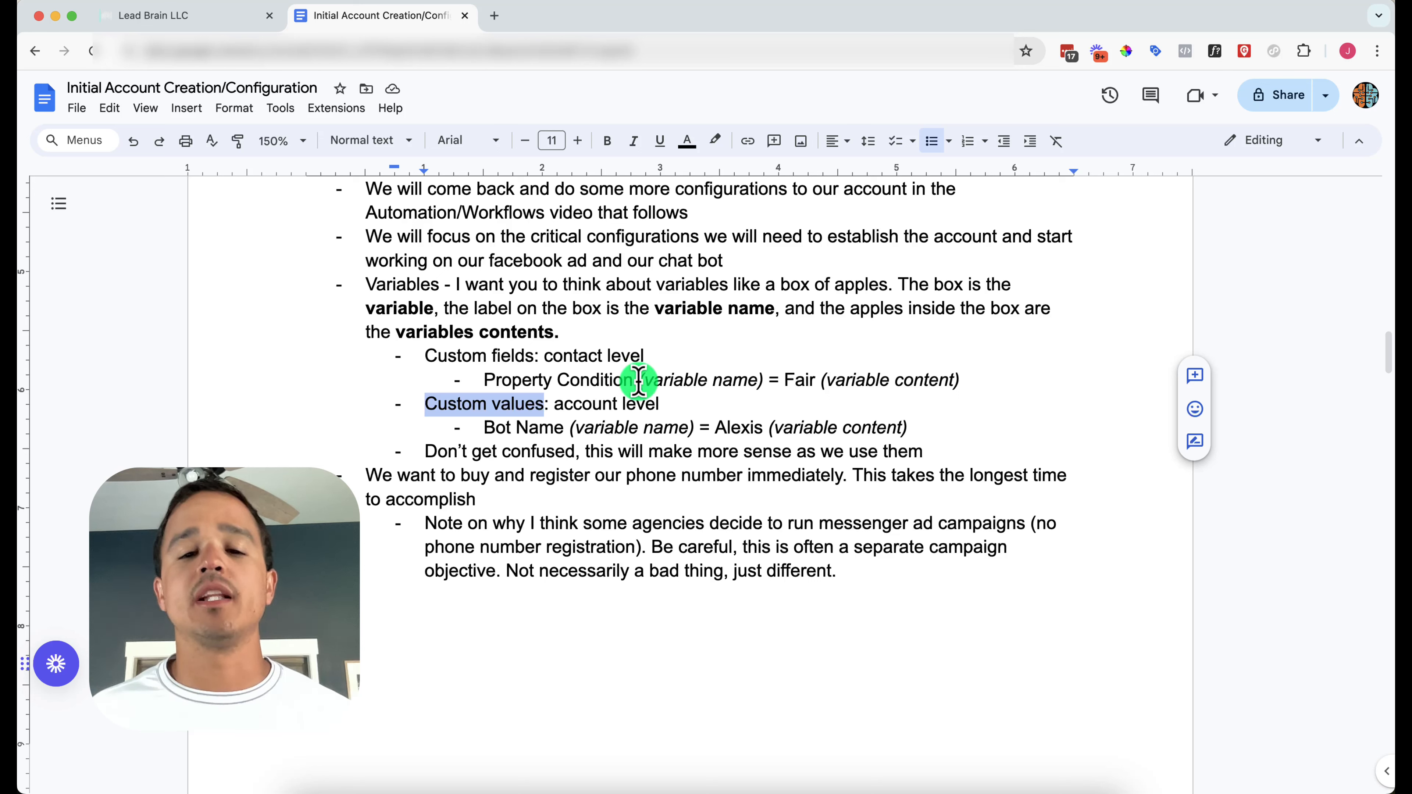
pyautogui.moveTo(515, 376); pyautogui.dragTo(560, 380)
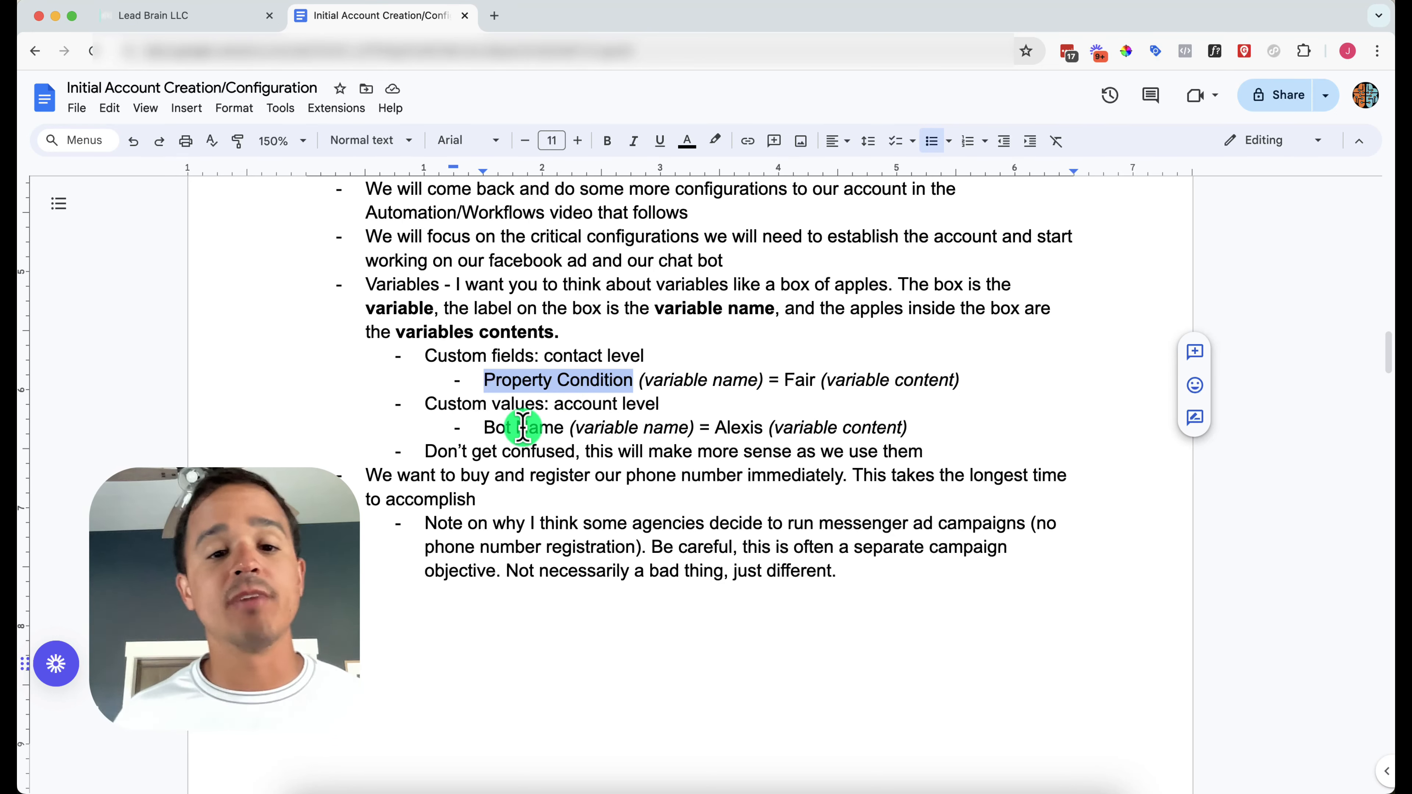
pyautogui.click(575, 406)
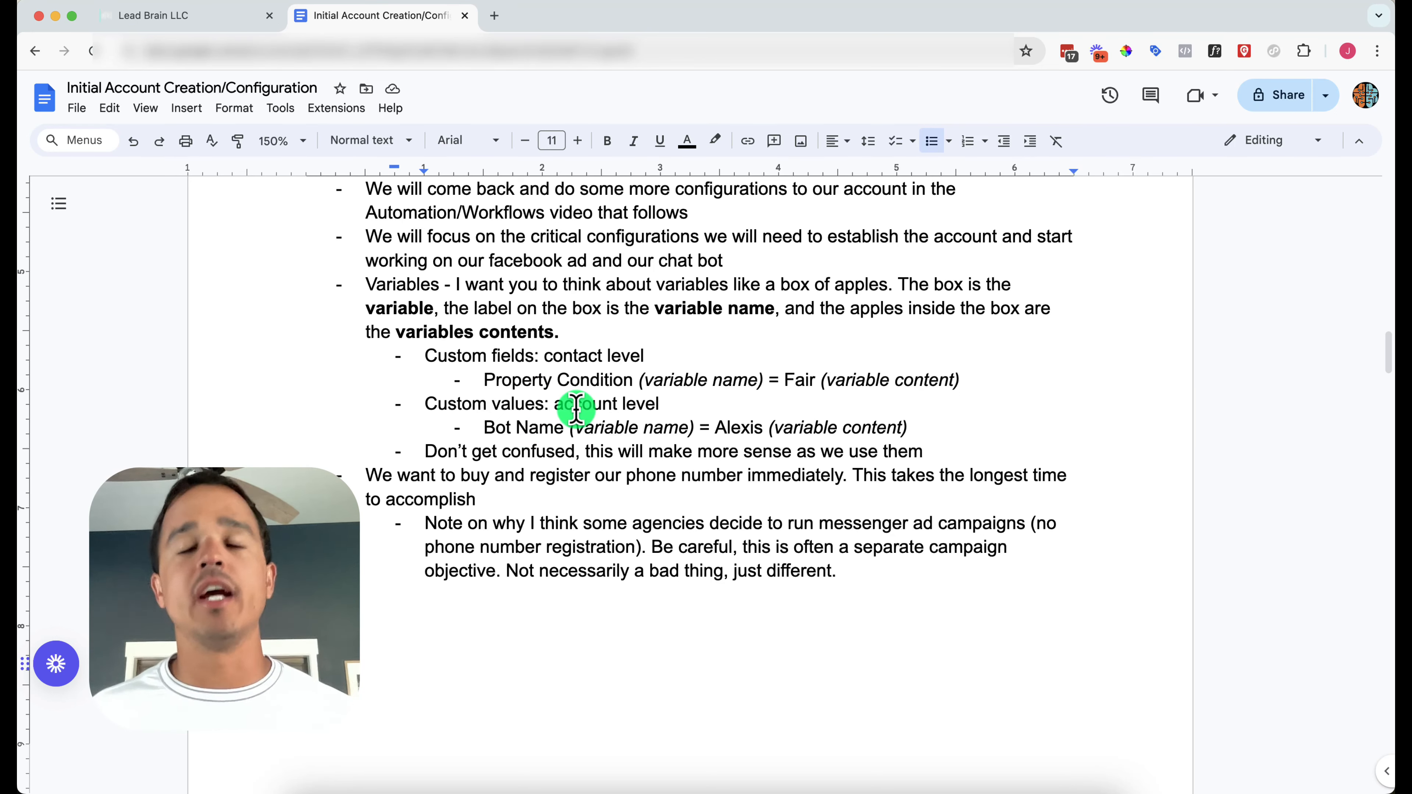
pyautogui.scroll(-5, 575, 406)
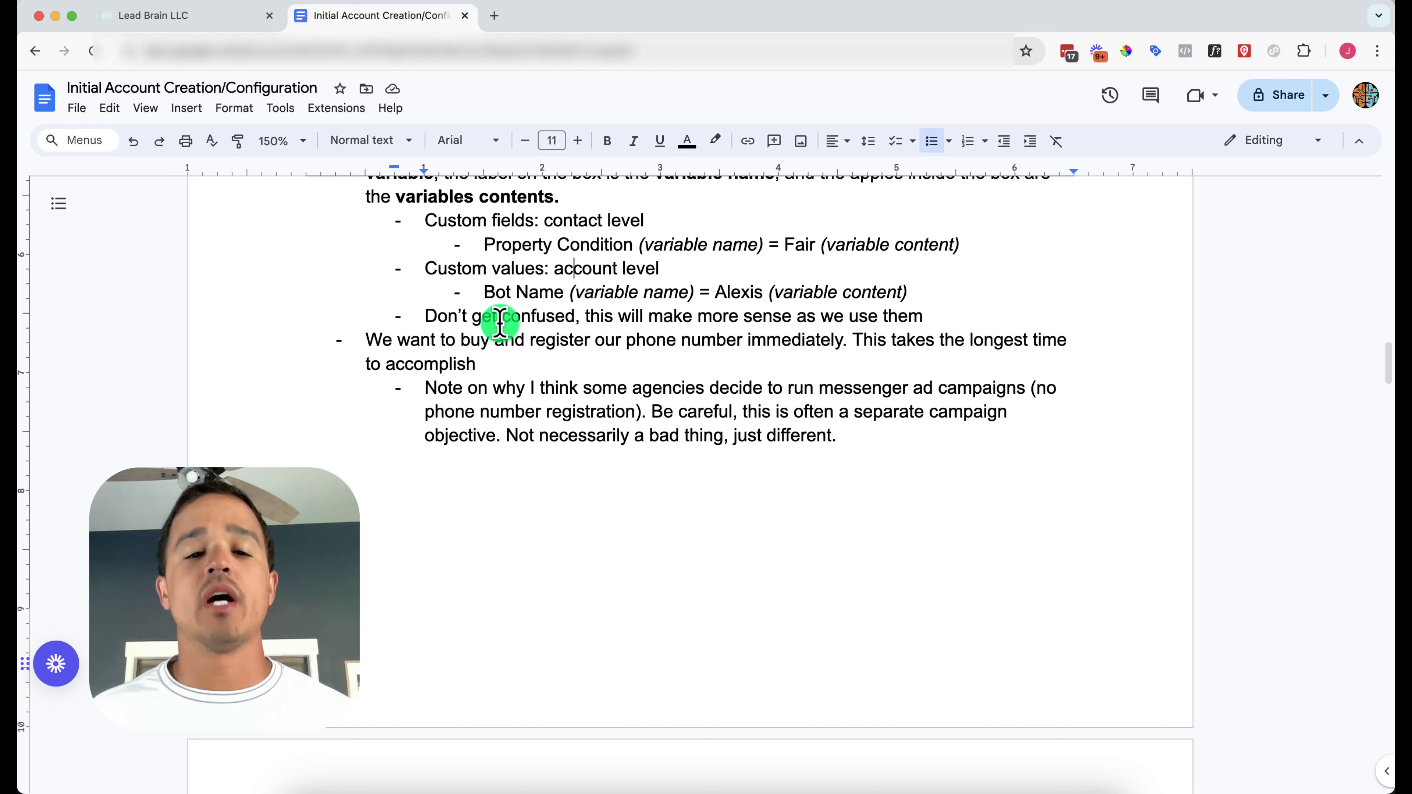
pyautogui.moveTo(485, 292); pyautogui.dragTo(526, 294)
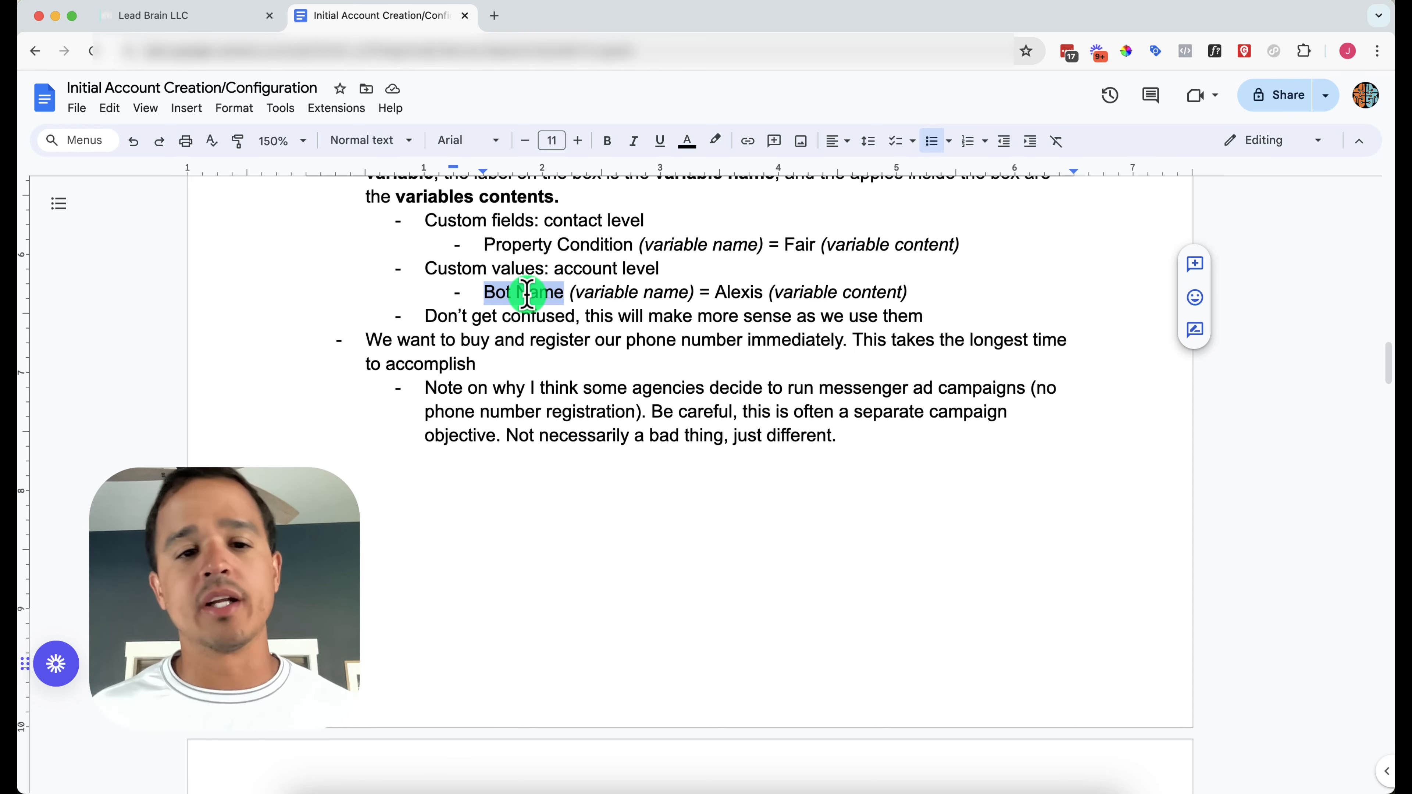
# Scroll down to the To Do checklist beginning with 'Create a high level account'
pyautogui.scroll(-2, 527, 320)
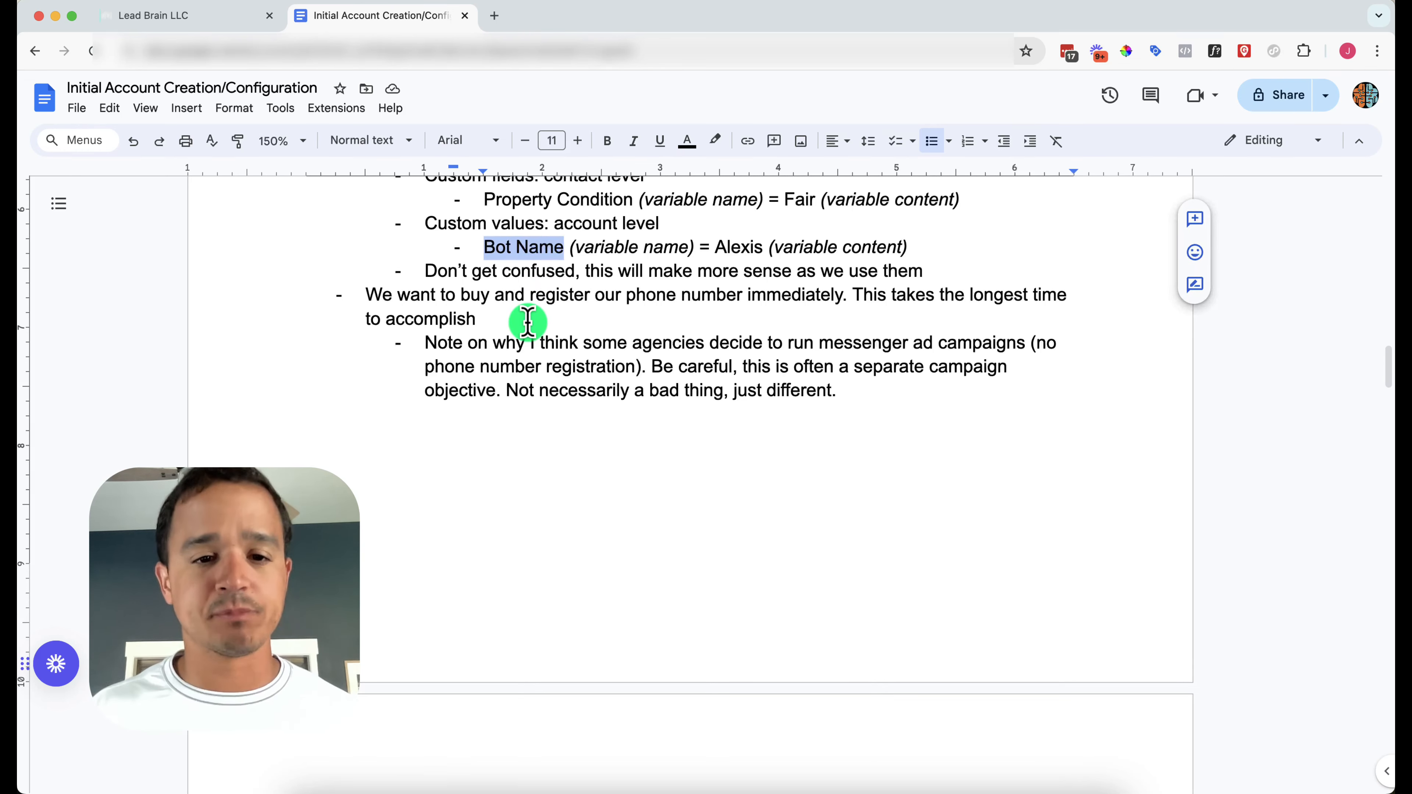
pyautogui.scroll(-3, 527, 321)
pyautogui.scroll(-3, 523, 400)
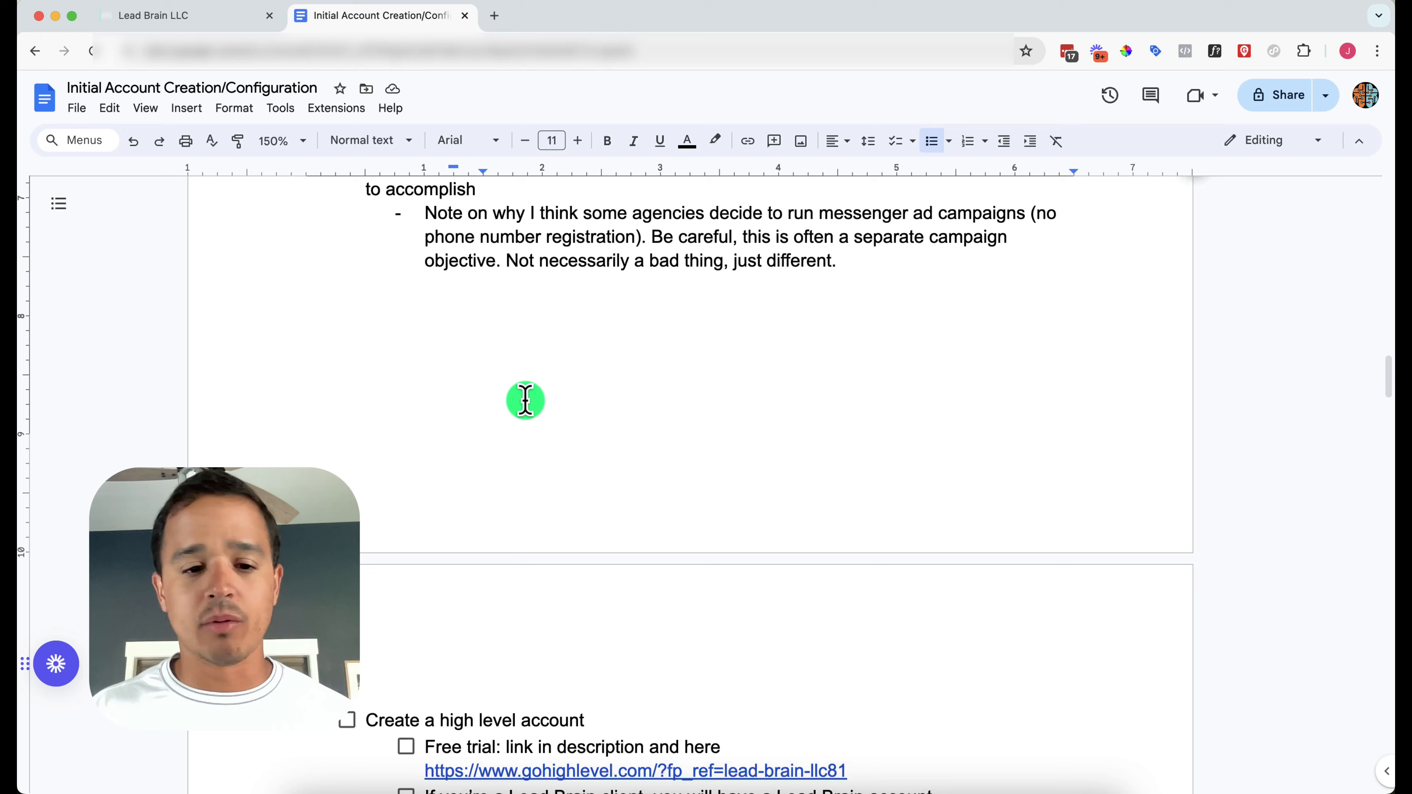
pyautogui.scroll(3, 525, 400)
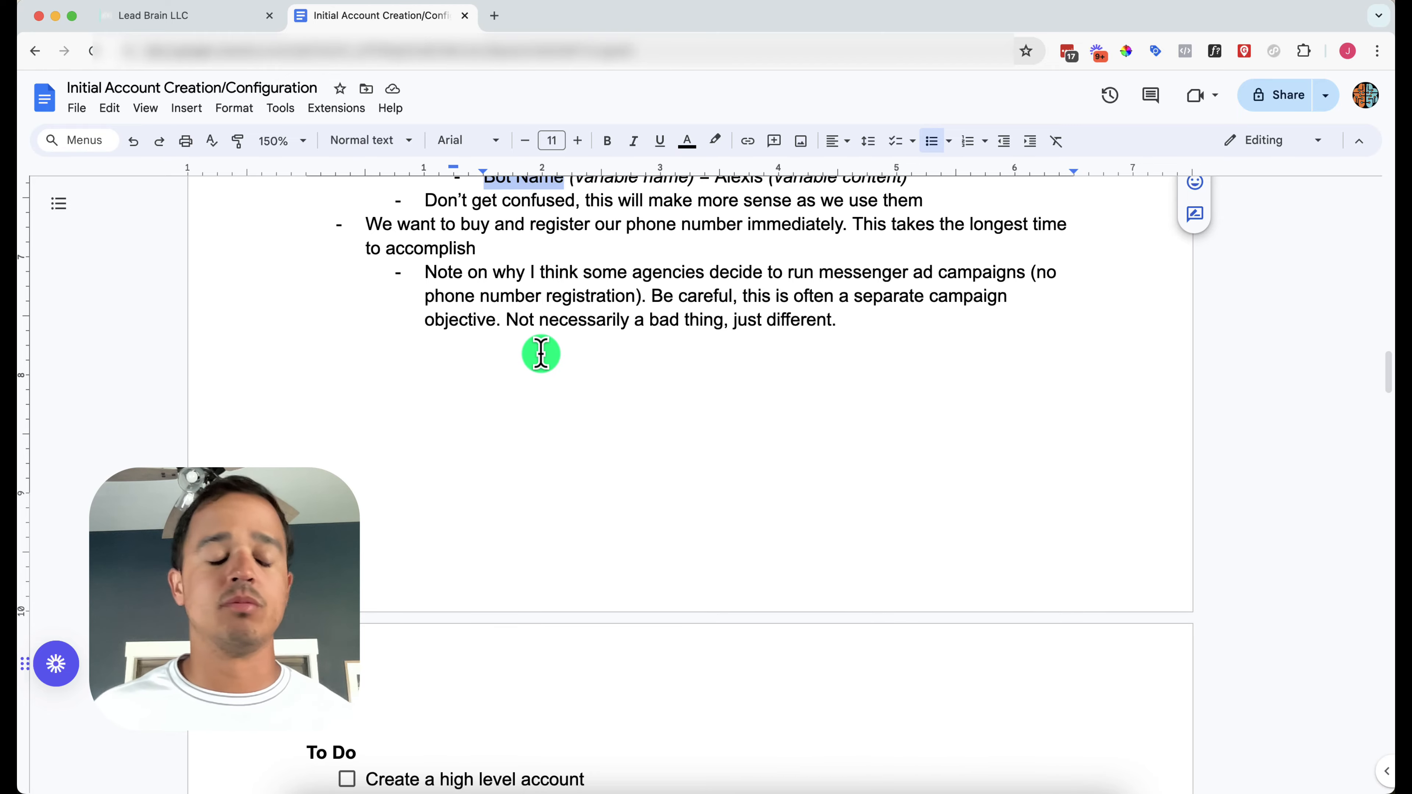
pyautogui.scroll(-8, 541, 354)
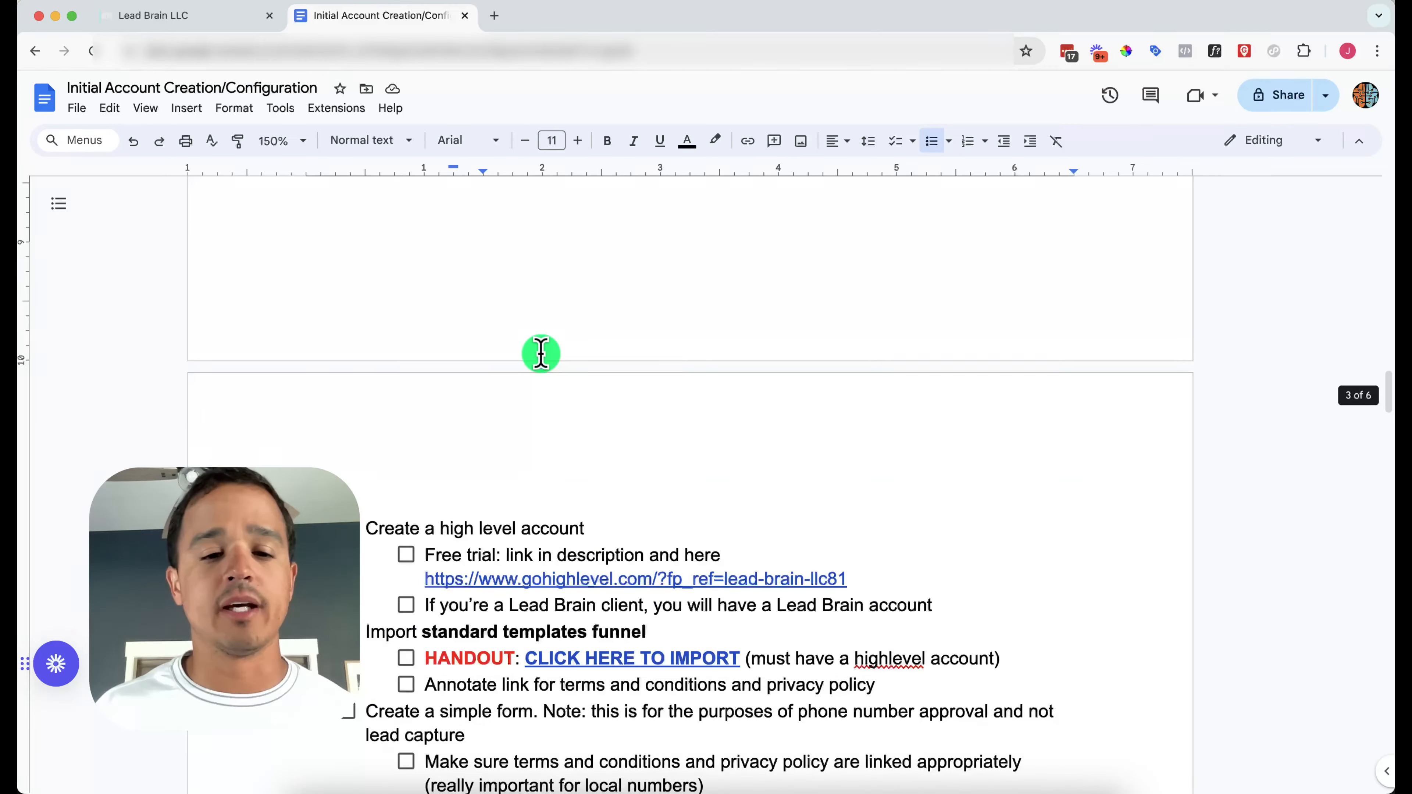
pyautogui.scroll(-1, 541, 354)
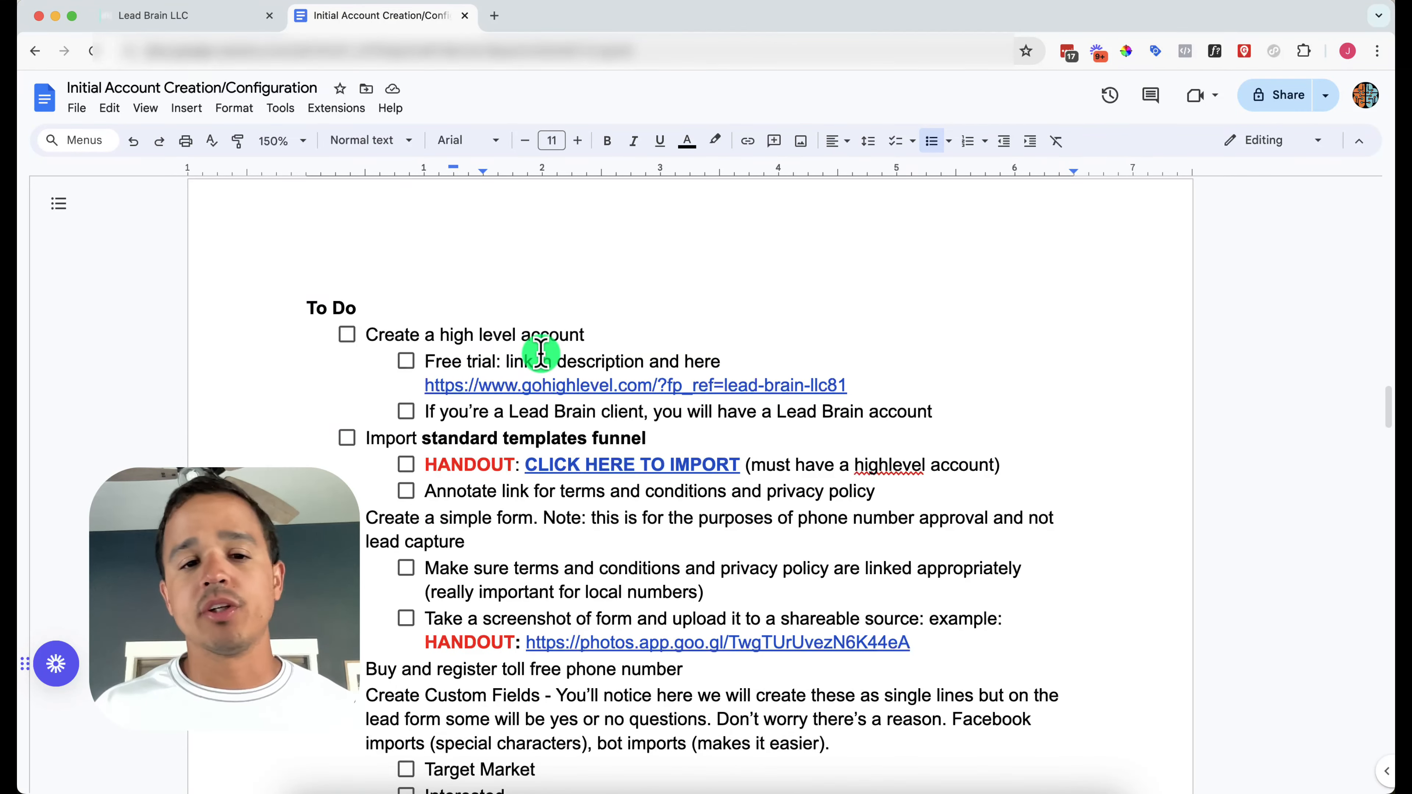
# Tick 'Create a high level account', Free trial and Lead Brain client, then reveal the import link's address
pyautogui.click(346, 334)
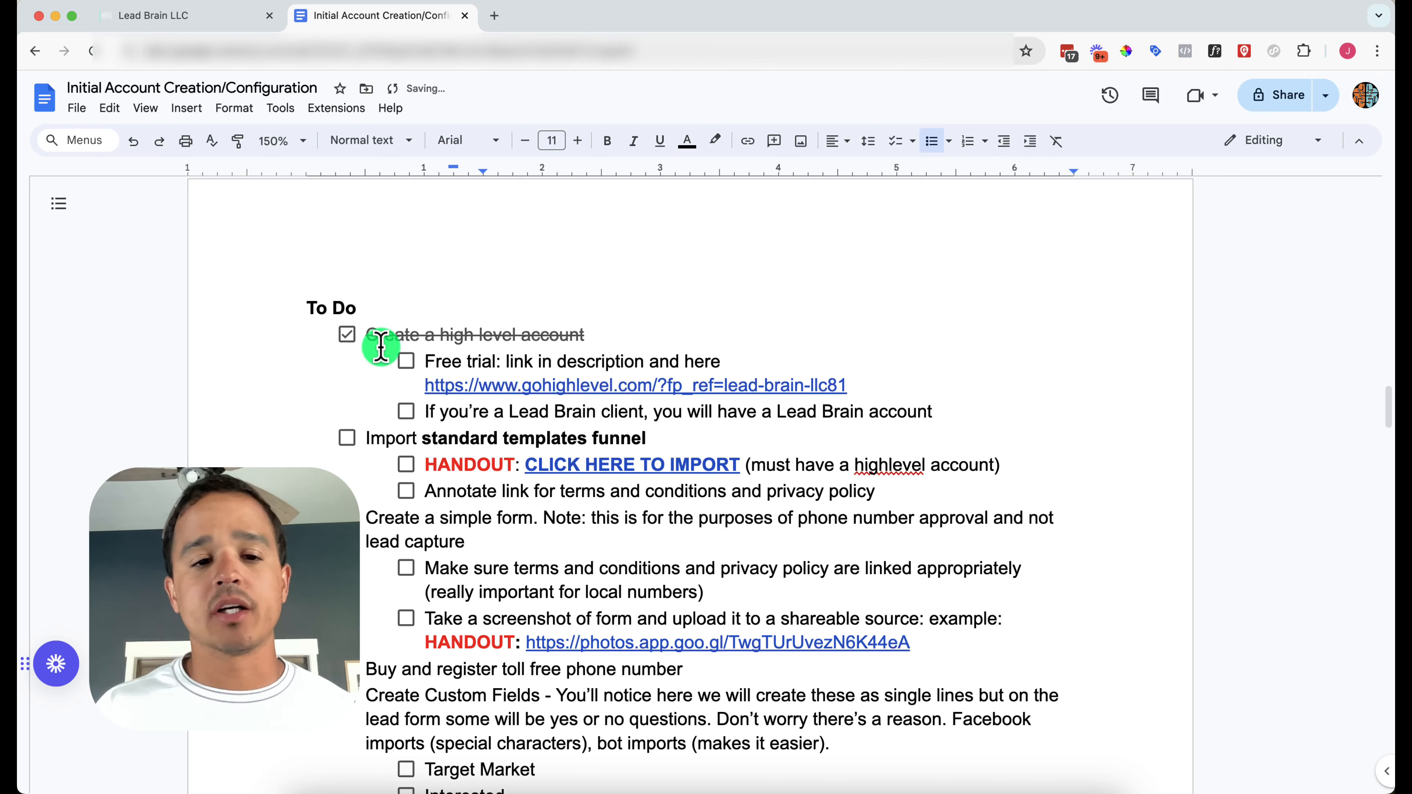
pyautogui.click(406, 361)
pyautogui.click(406, 413)
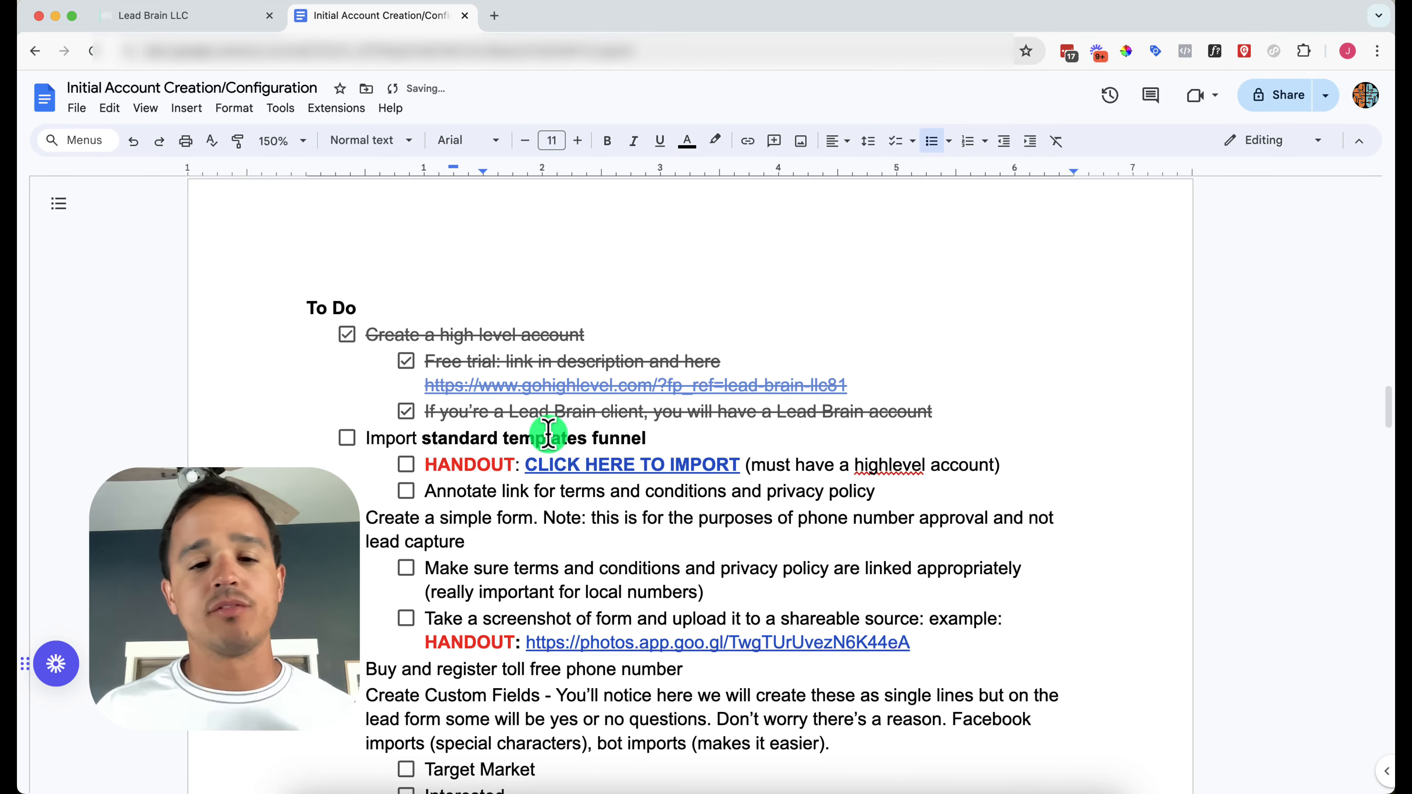
pyautogui.scroll(-5, 549, 434)
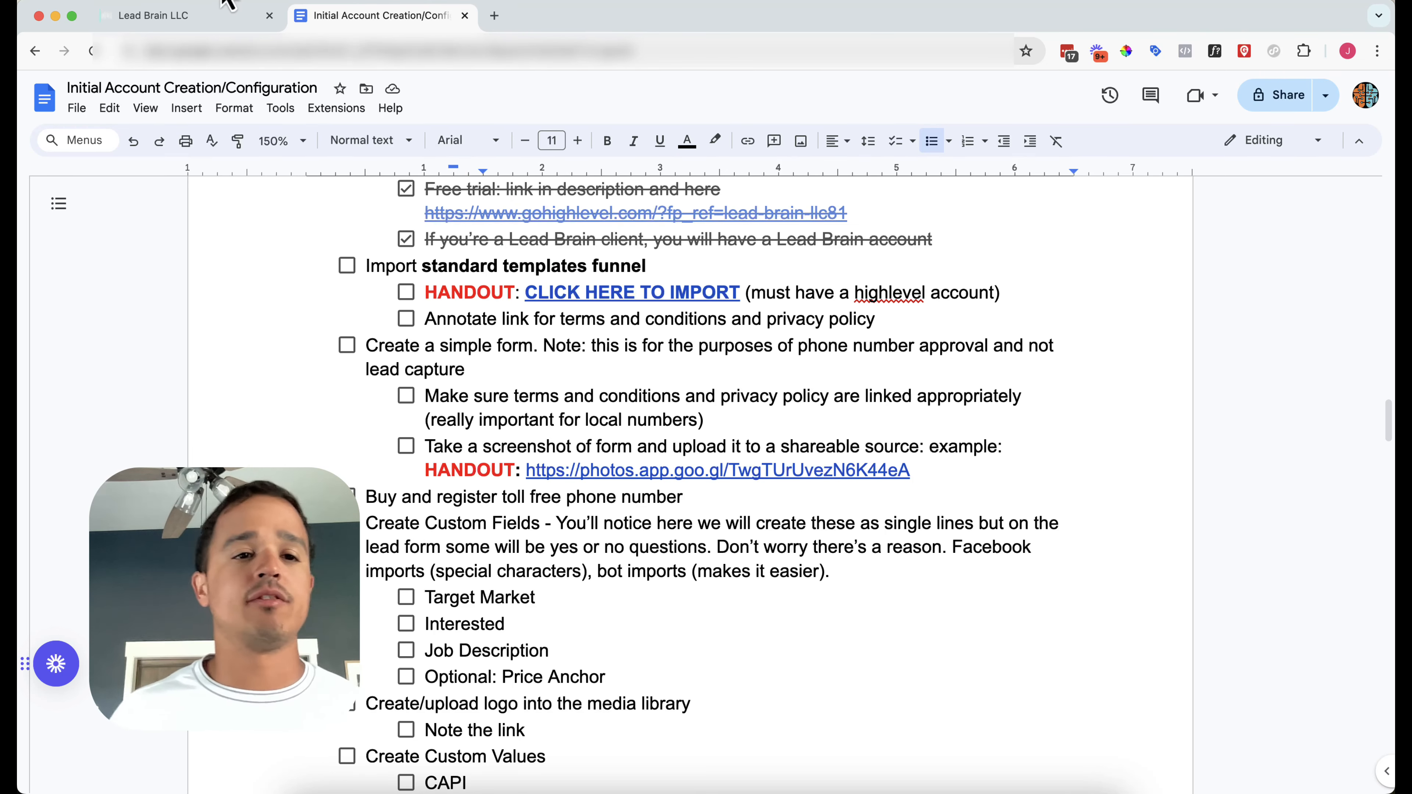
pyautogui.click(581, 292)
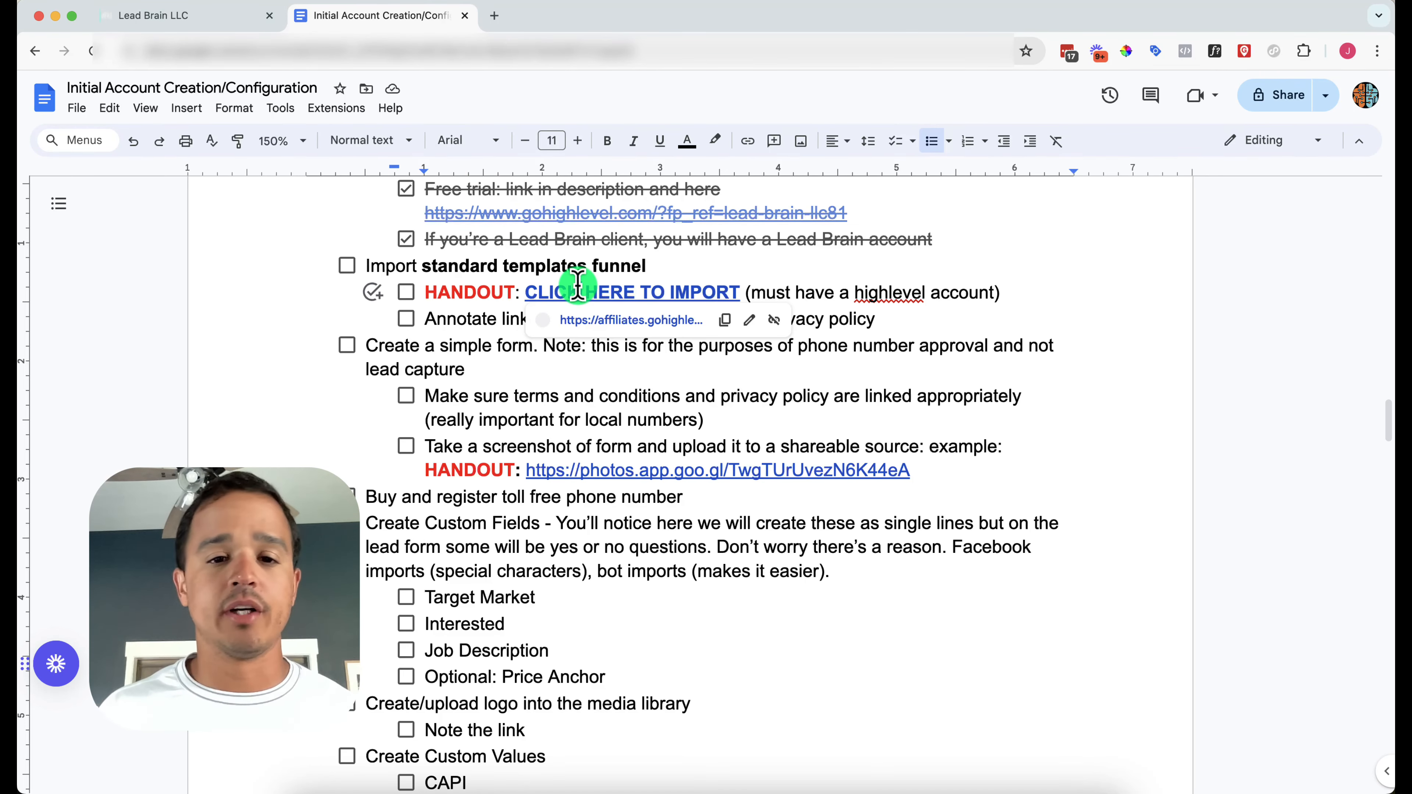
# Follow the import link and clone the shared funnel into Vets Wash Houses, found by searching 'wash'
pyautogui.click(648, 323)
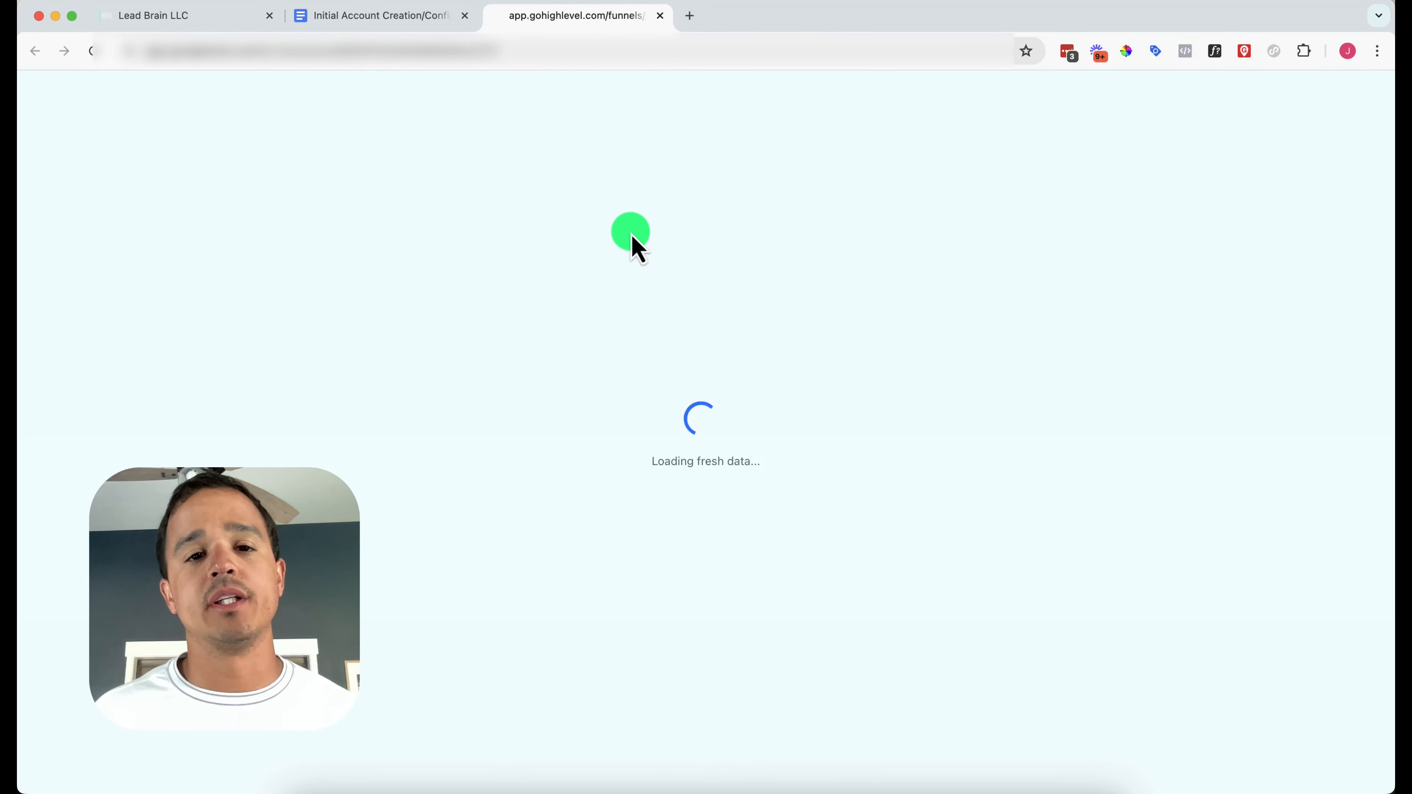
pyautogui.click(755, 167)
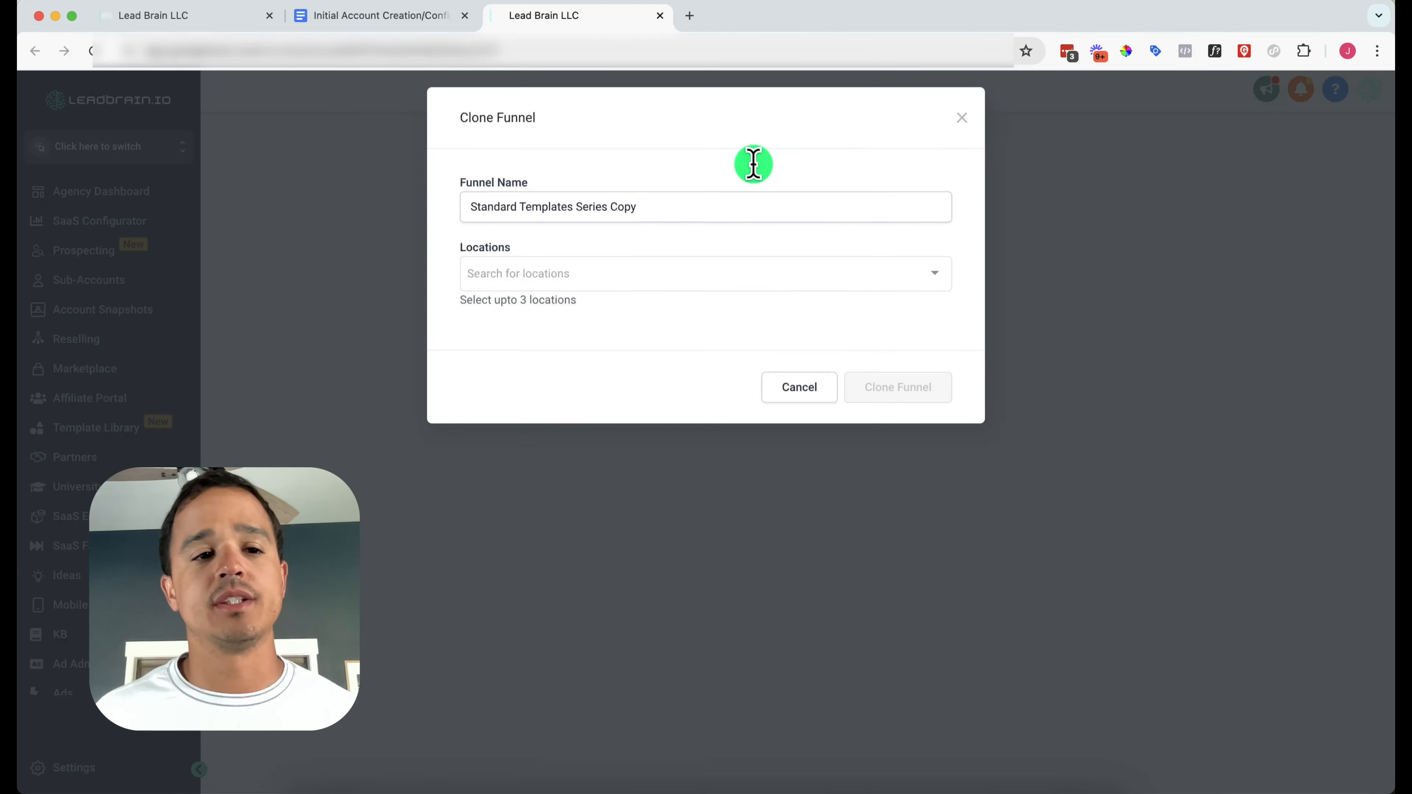
pyautogui.click(620, 270)
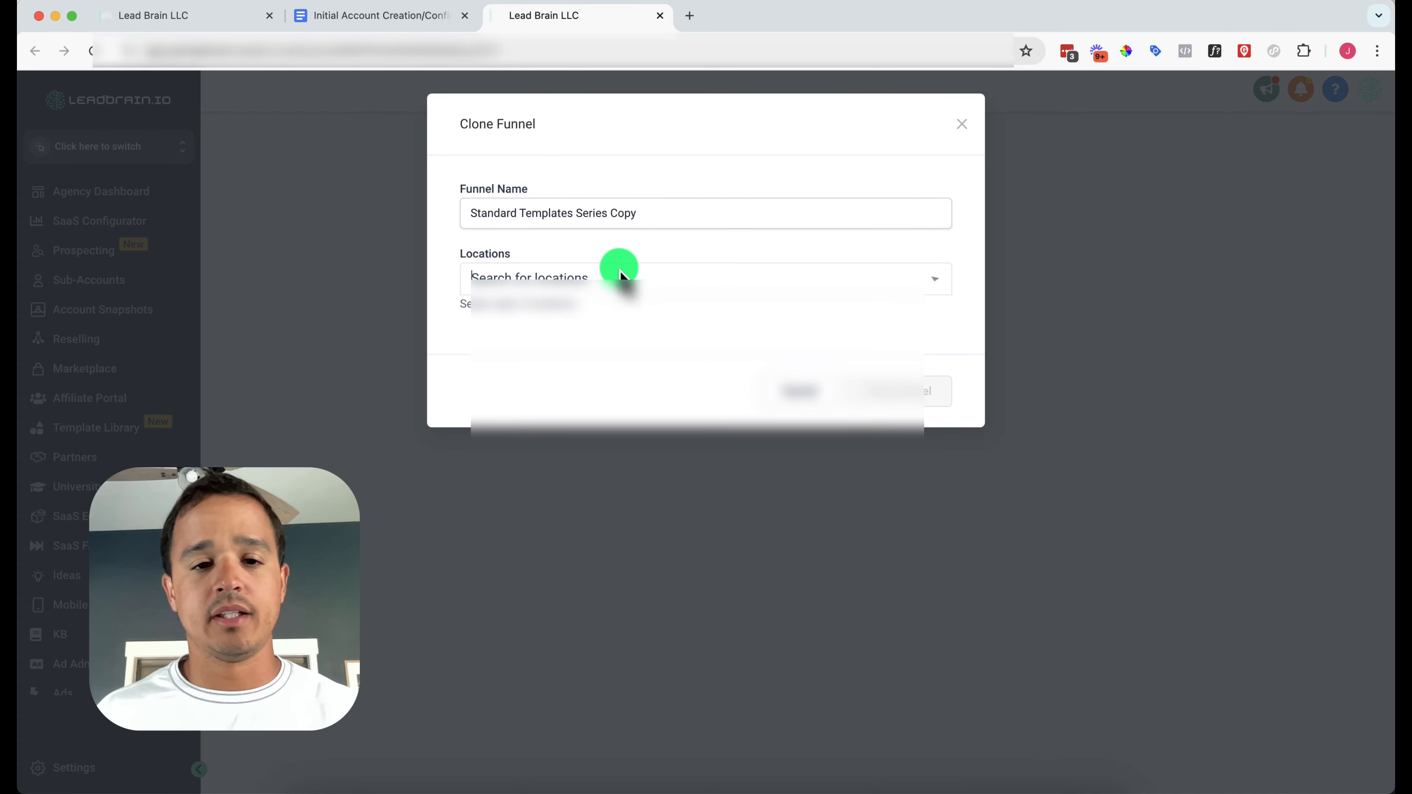
pyautogui.write('wash')
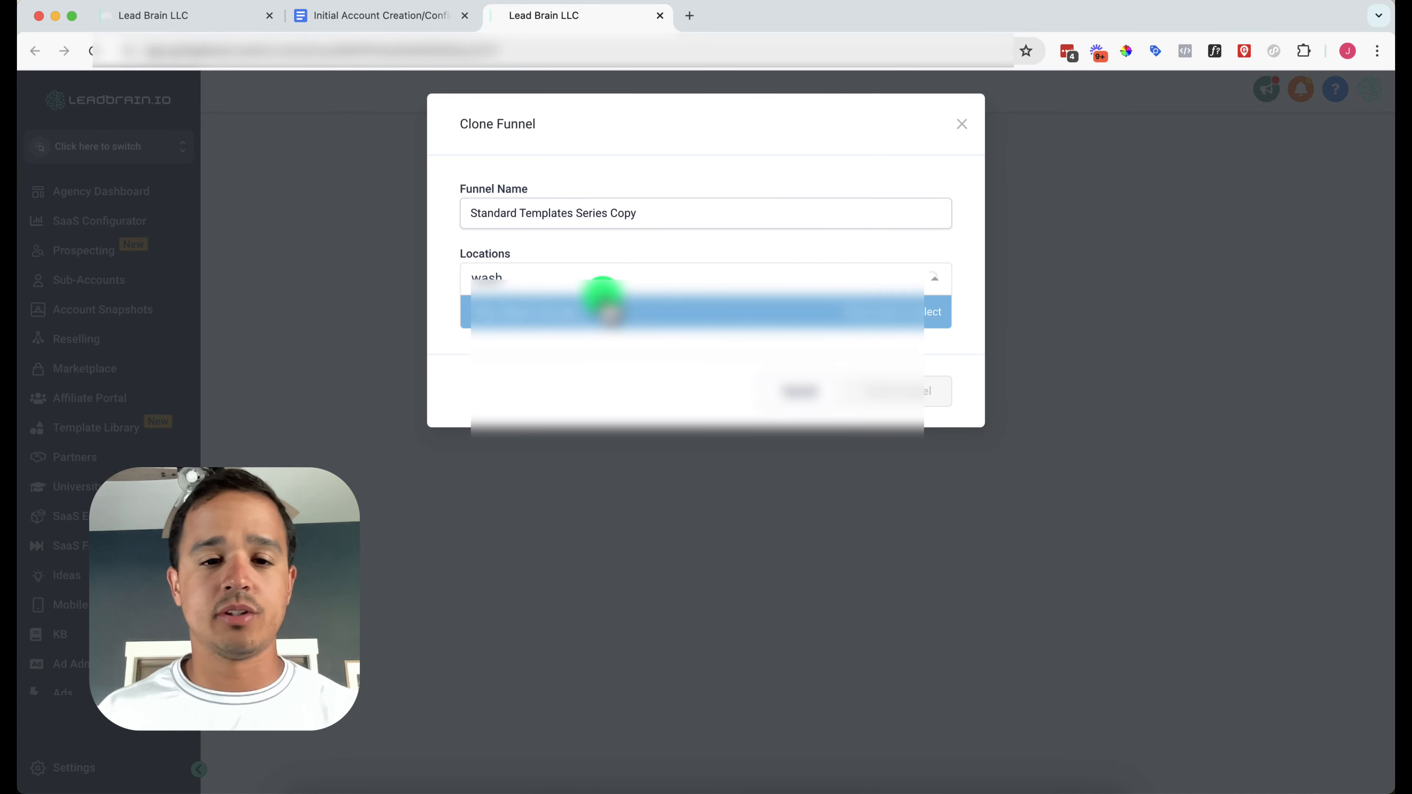
pyautogui.click(595, 311)
pyautogui.click(888, 392)
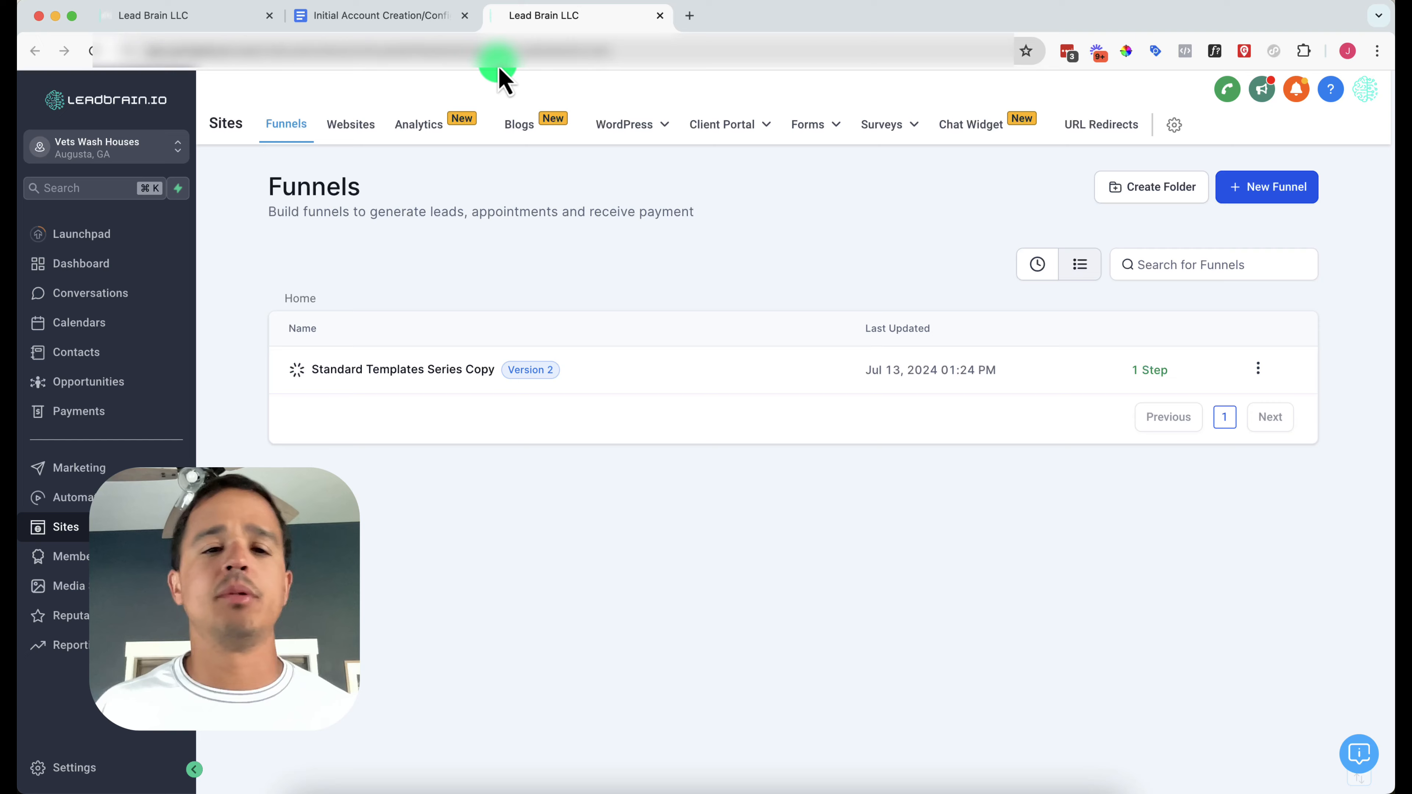
# Reload the Funnels page until Standard Templates Series Copy shows 3 steps
pyautogui.click(493, 51)
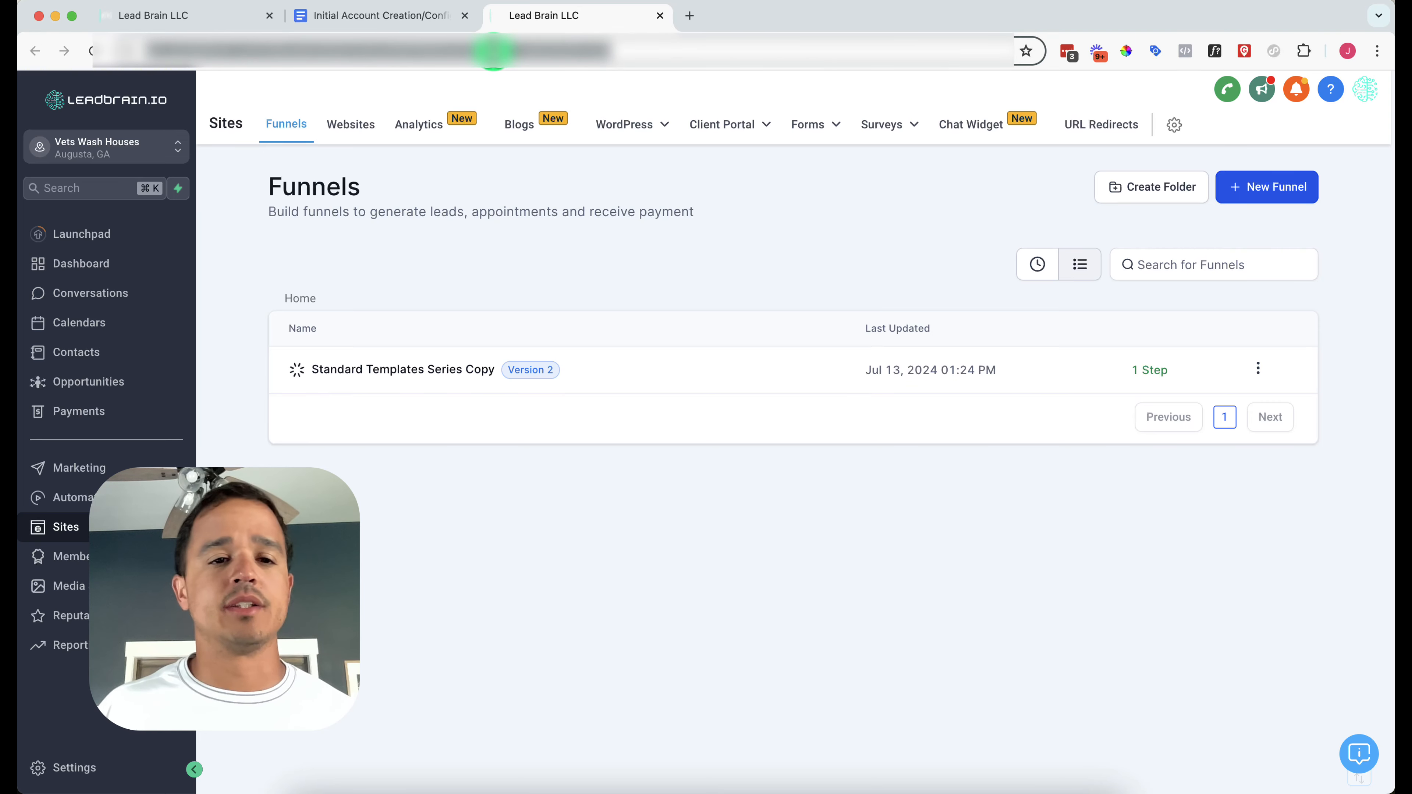
pyautogui.press('Return')
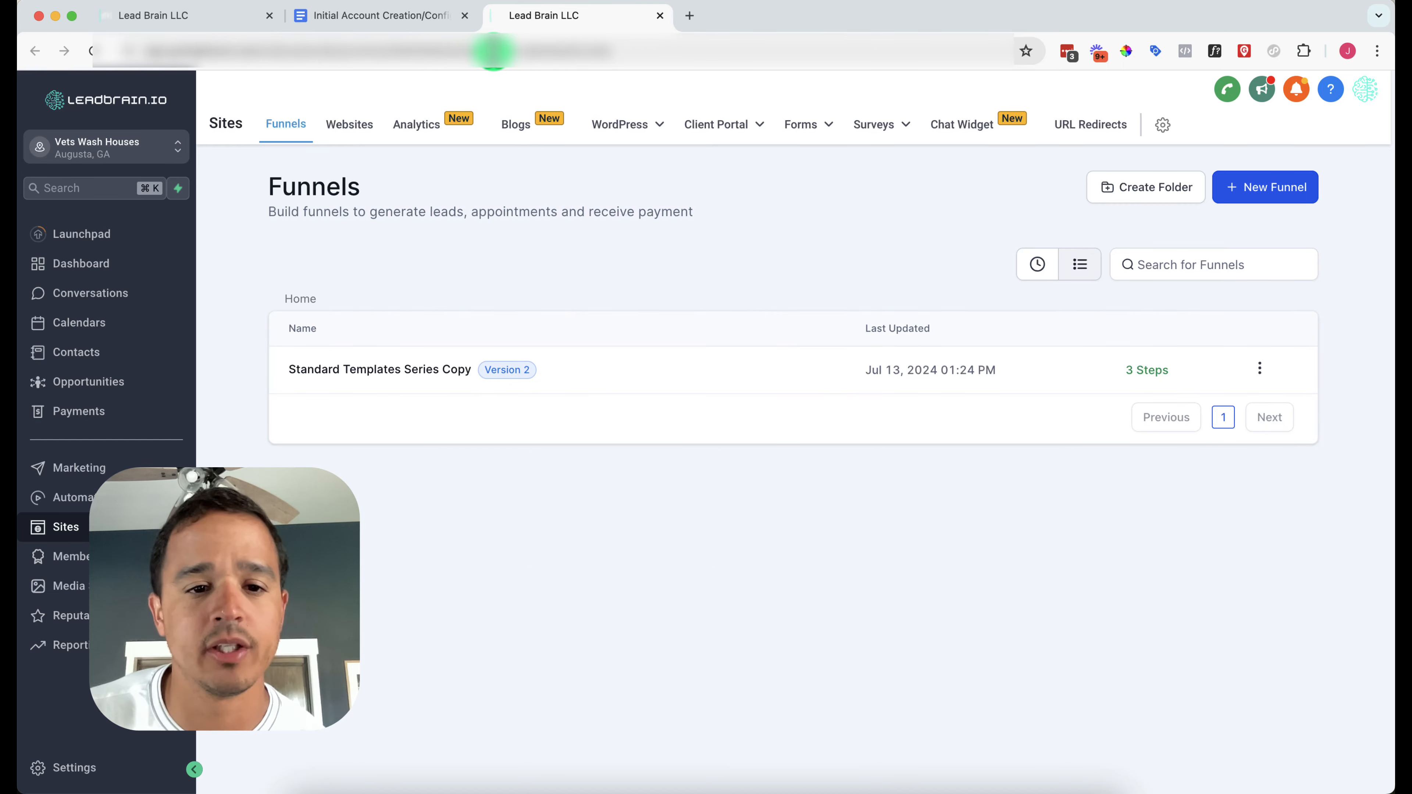
# Open Standard Templates Series Copy and preview its Free Estimate, Terms and Conditions, and Privacy Policy pages in new tabs
pyautogui.click(407, 370)
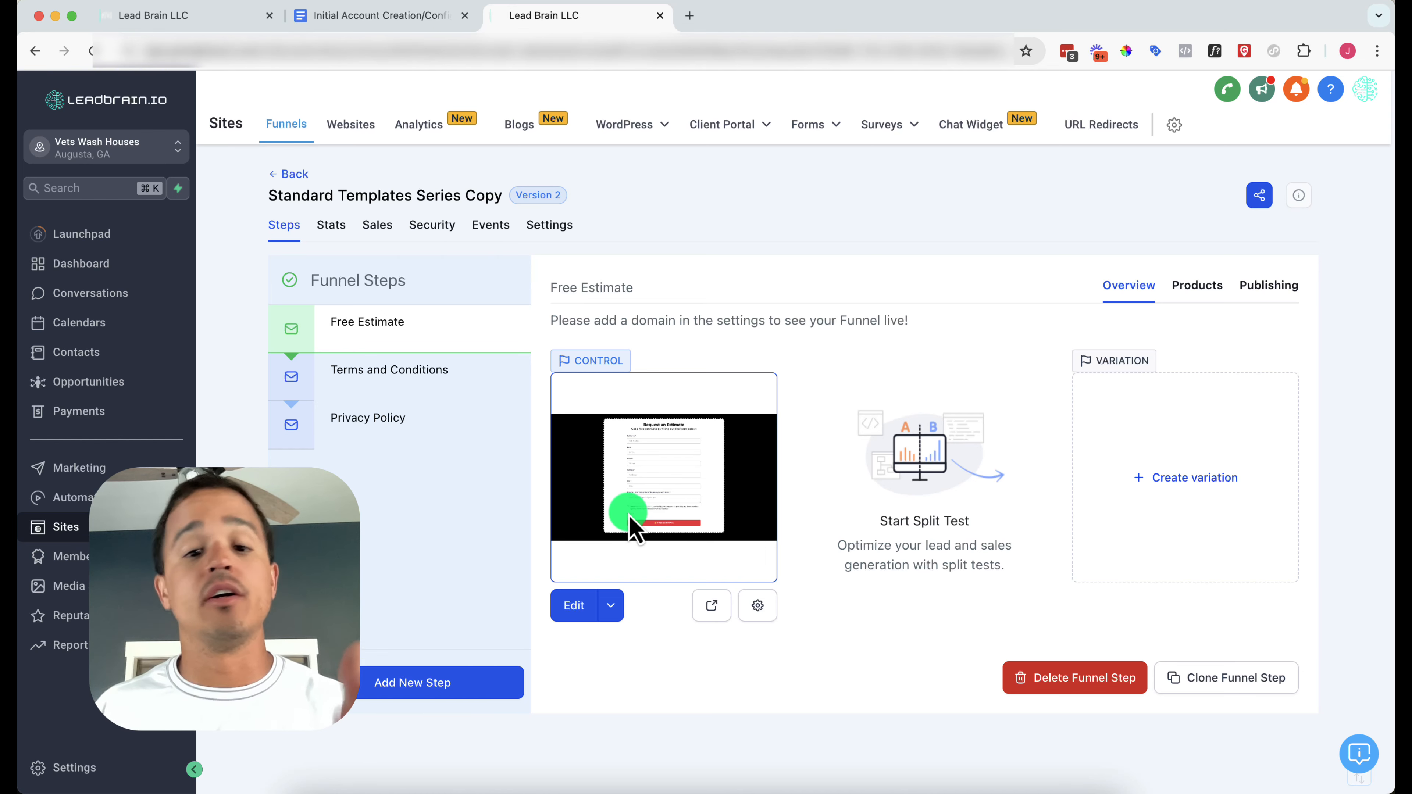
pyautogui.click(711, 605)
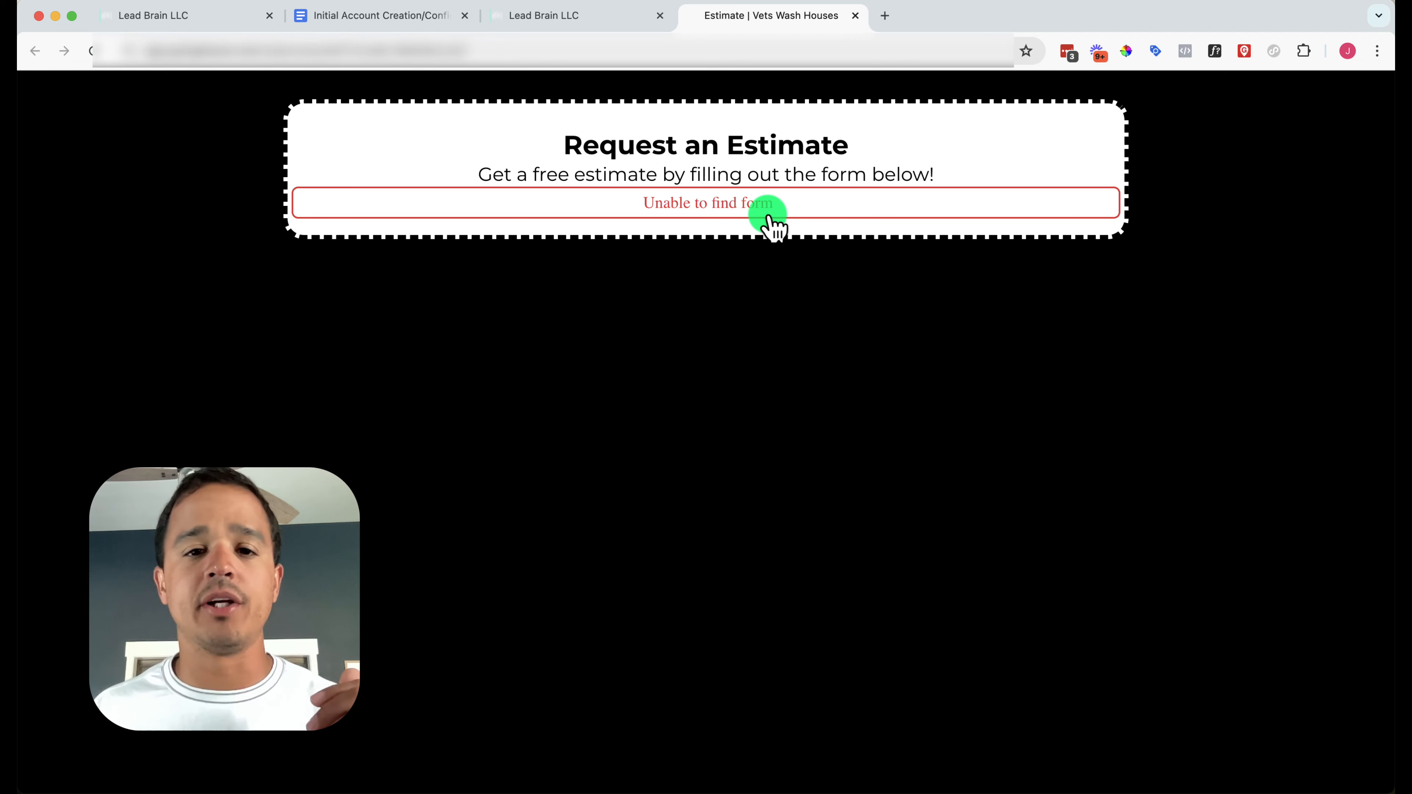
pyautogui.click(529, 20)
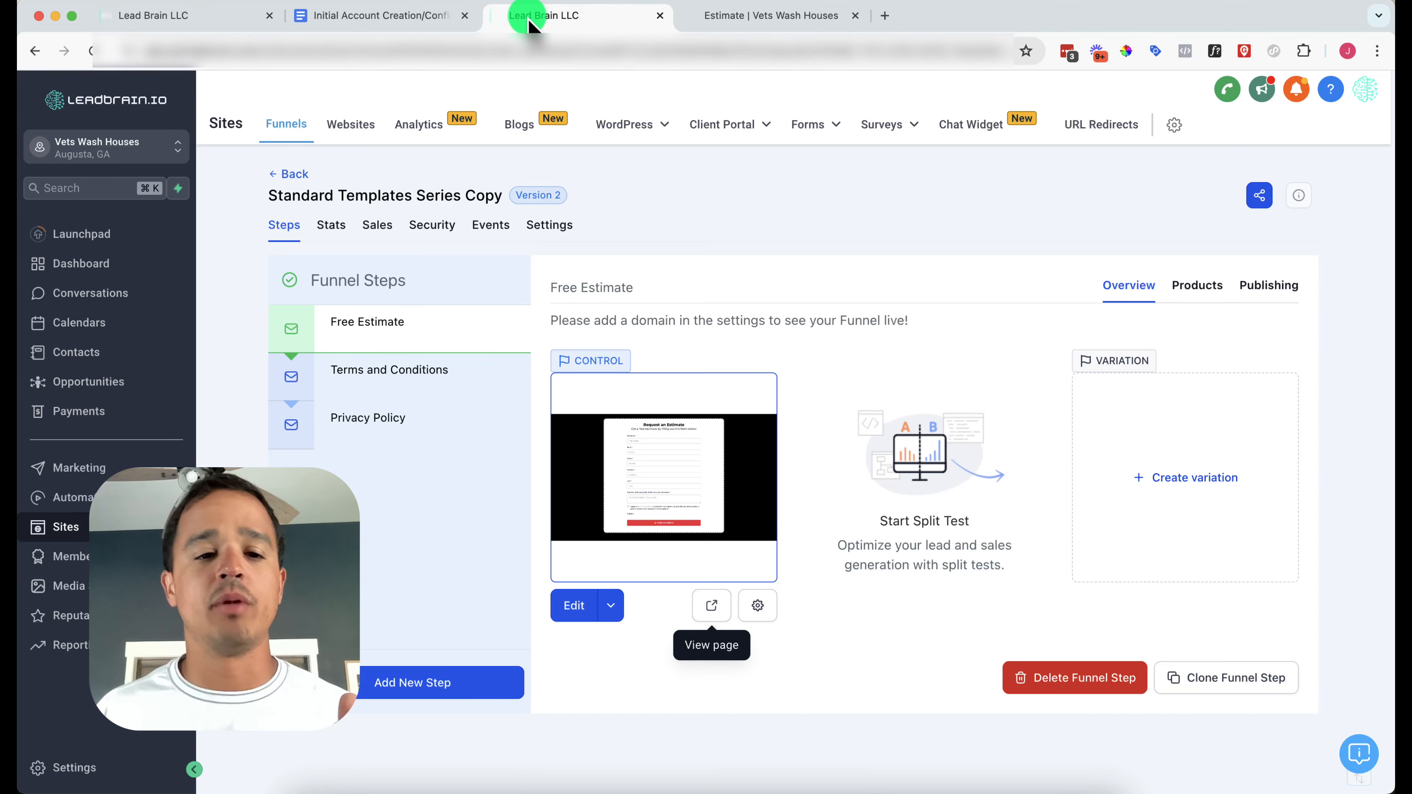
pyautogui.click(451, 389)
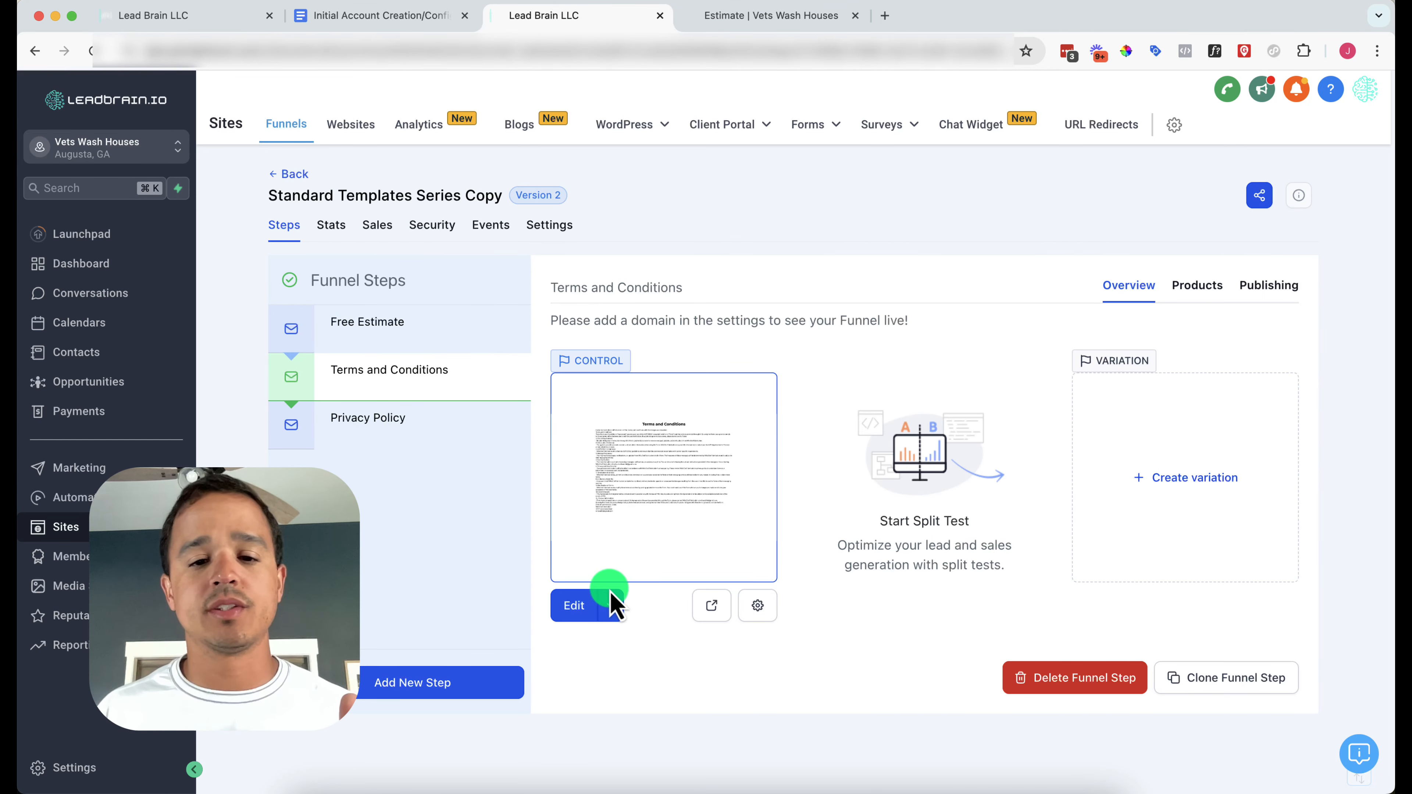
pyautogui.click(710, 605)
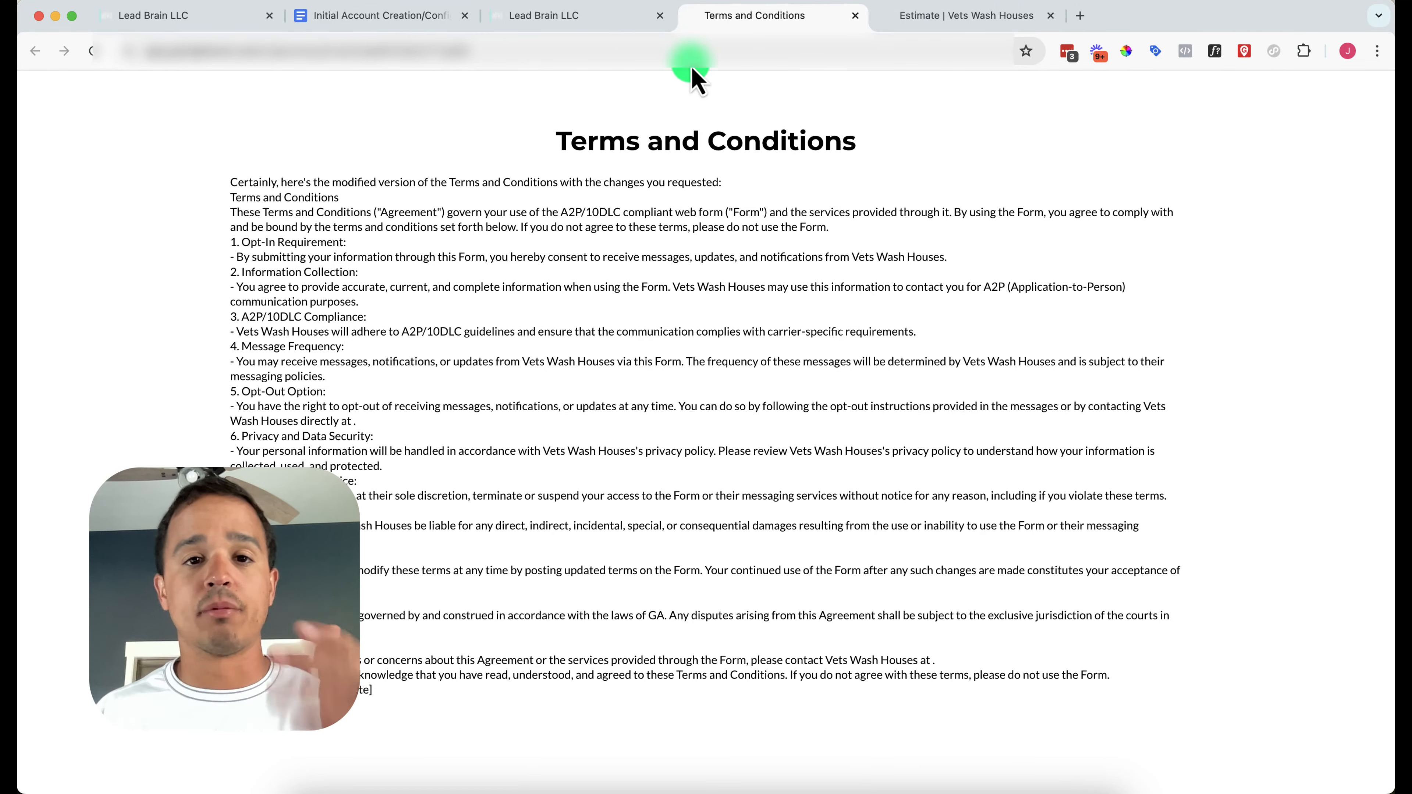
pyautogui.click(567, 17)
pyautogui.click(448, 436)
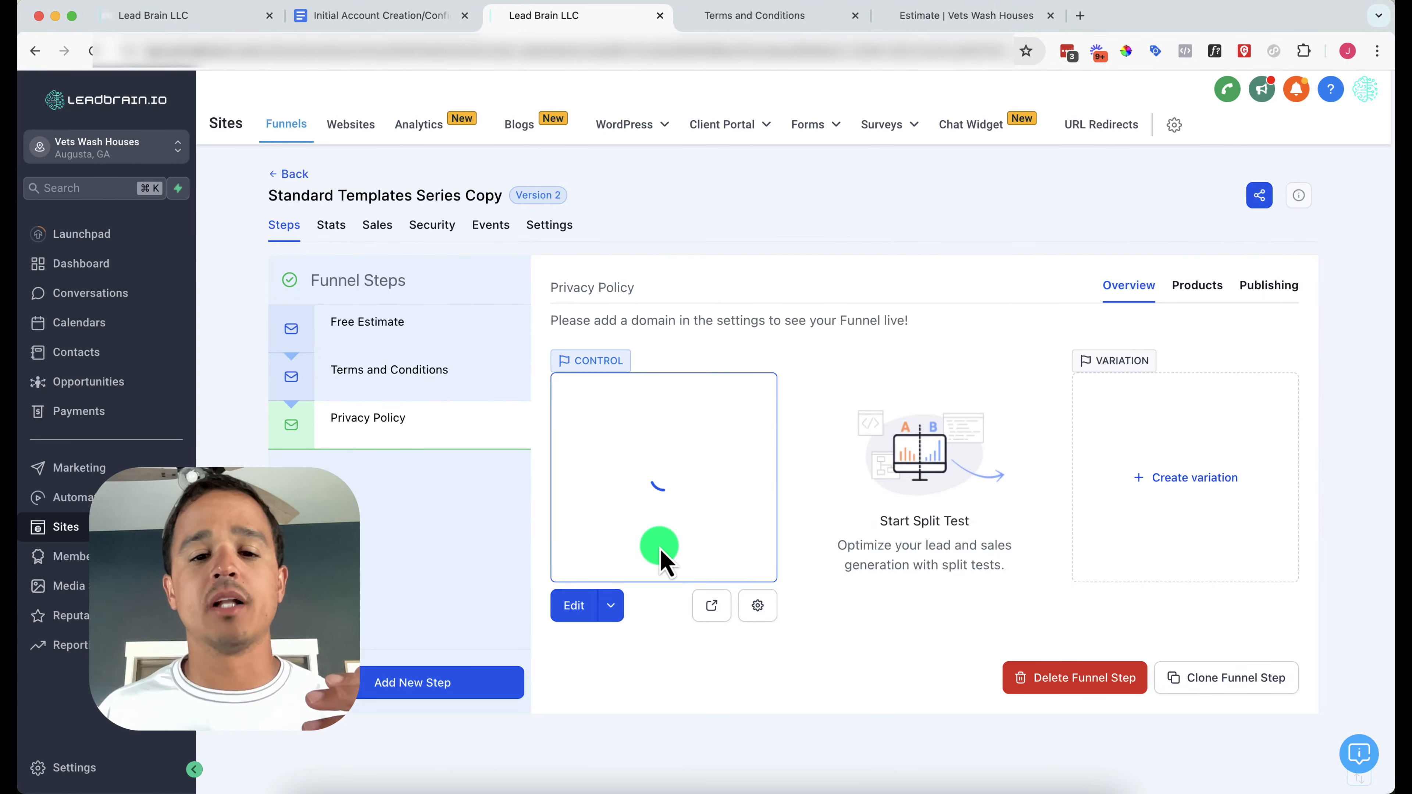
pyautogui.click(706, 605)
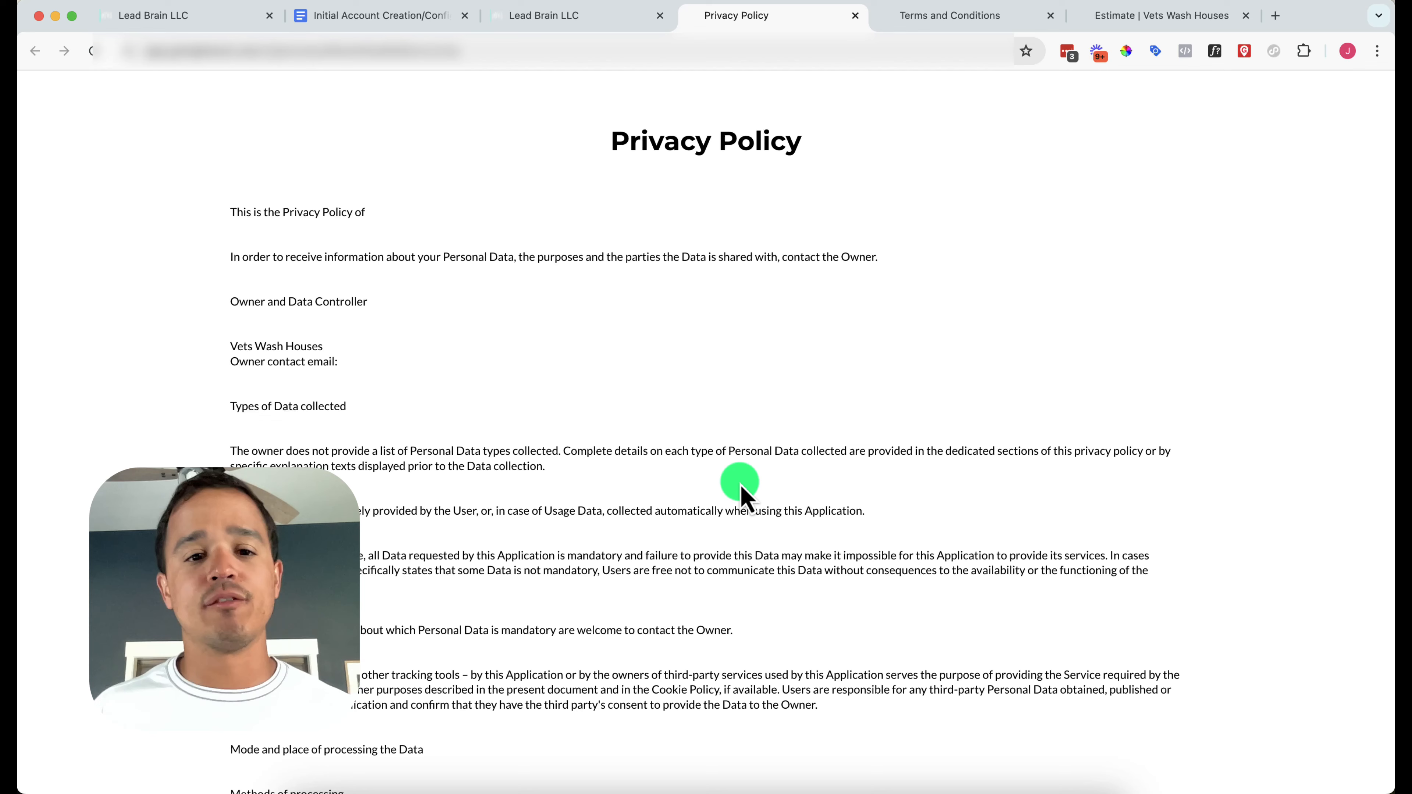
# Highlight the Wash Houses business name in the Privacy Policy, then return to the checklist document
pyautogui.scroll(-1, 741, 488)
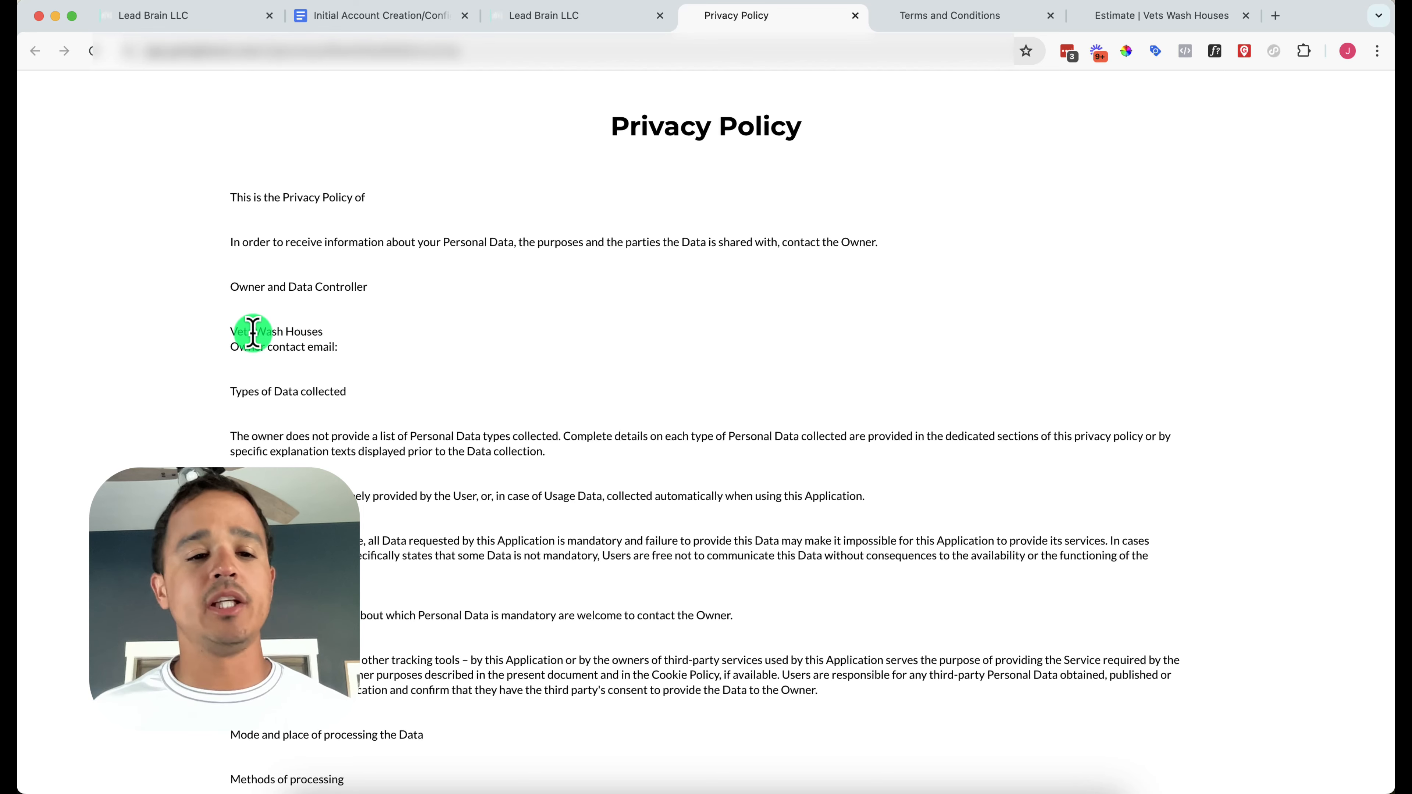
pyautogui.moveTo(255, 332); pyautogui.dragTo(380, 384)
pyautogui.click(312, 330)
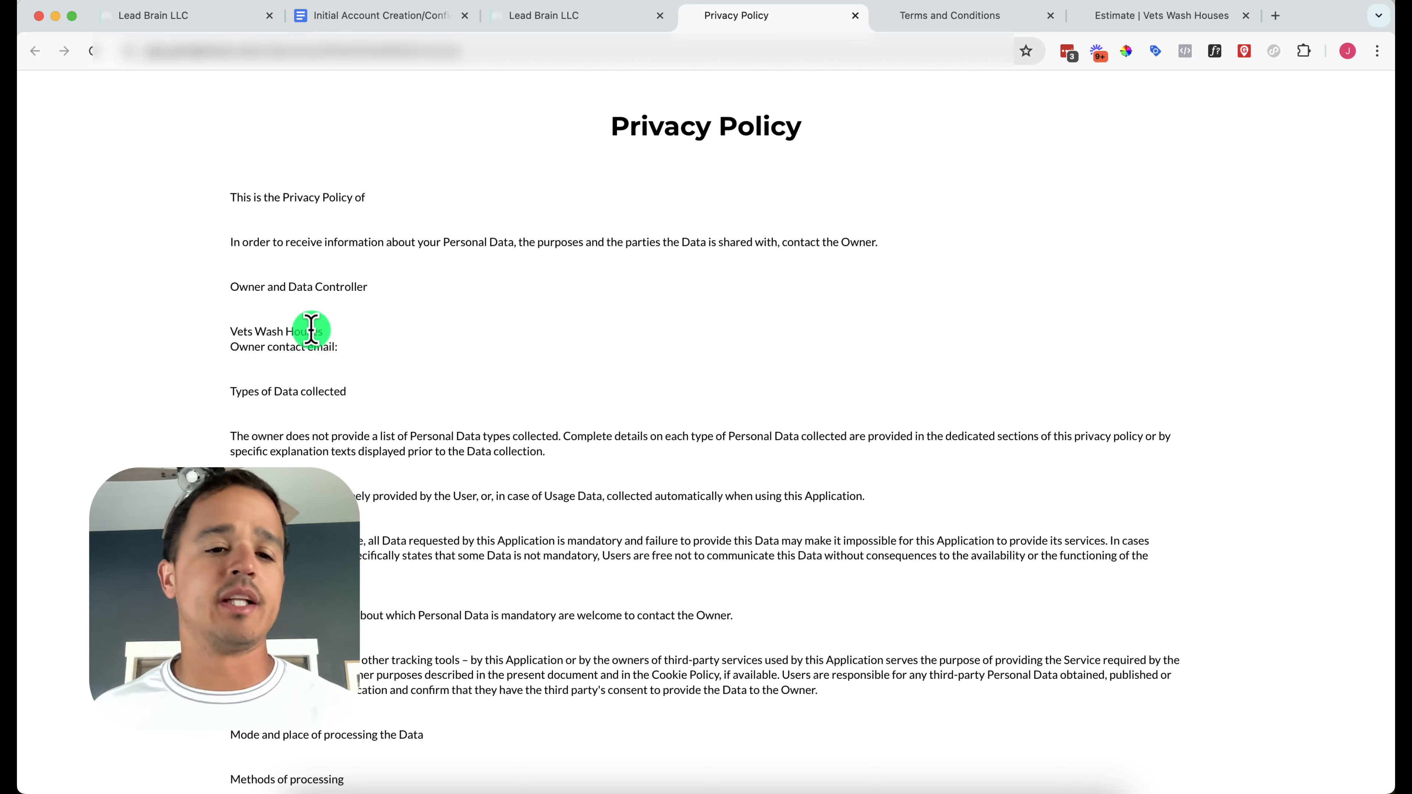
pyautogui.moveTo(253, 331); pyautogui.dragTo(318, 331)
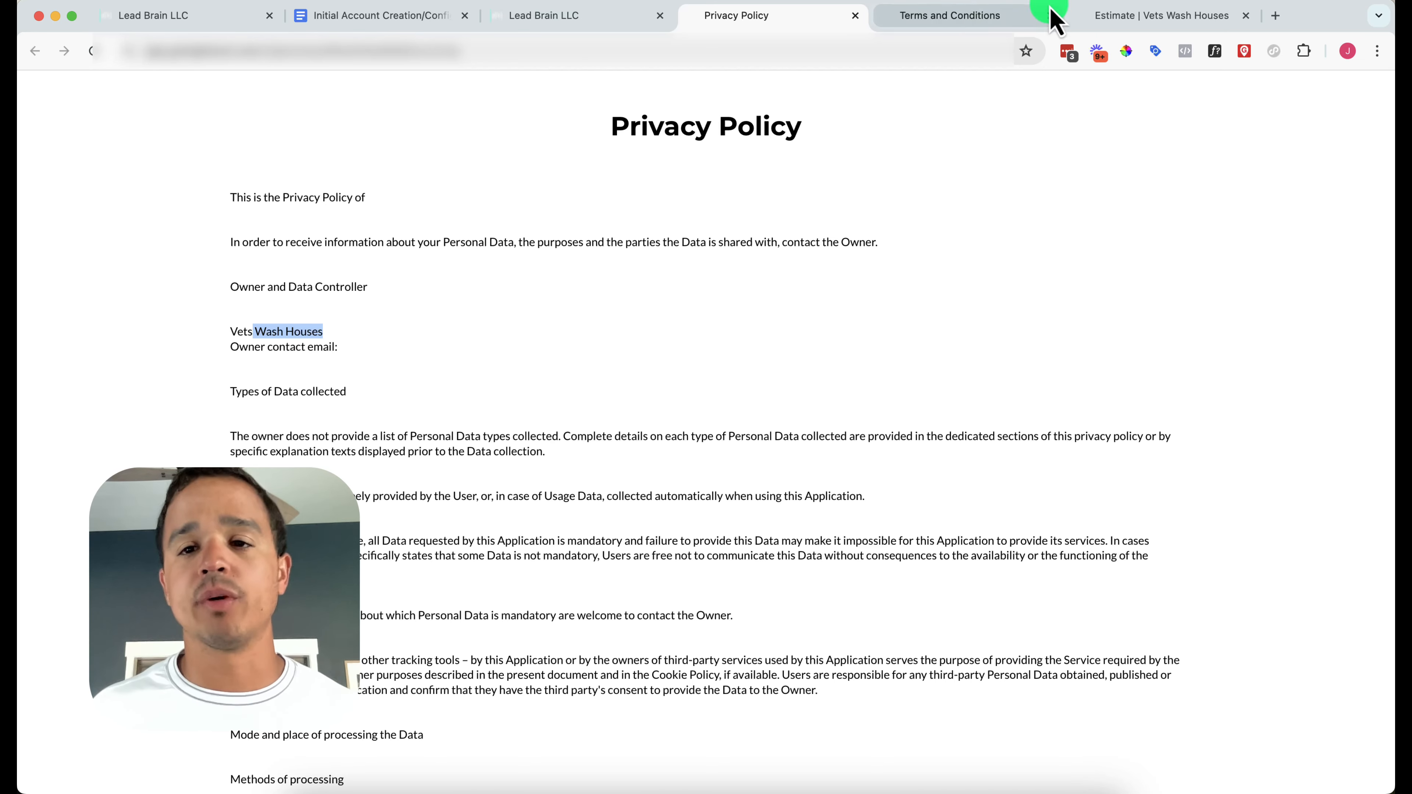
pyautogui.click(583, 19)
pyautogui.click(350, 16)
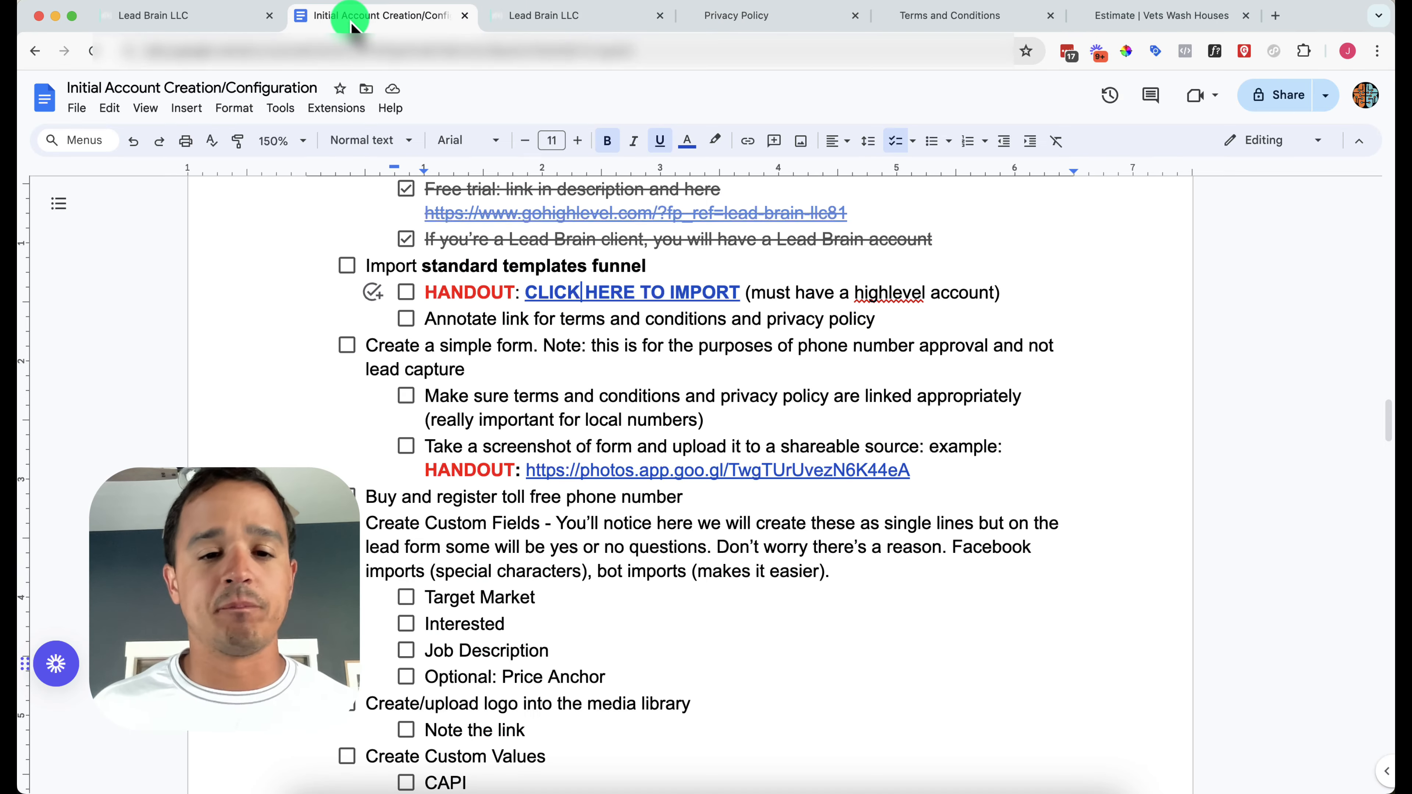
# Check off Import standard templates funnel and its import handout and Annotate link sub-items
pyautogui.click(347, 267)
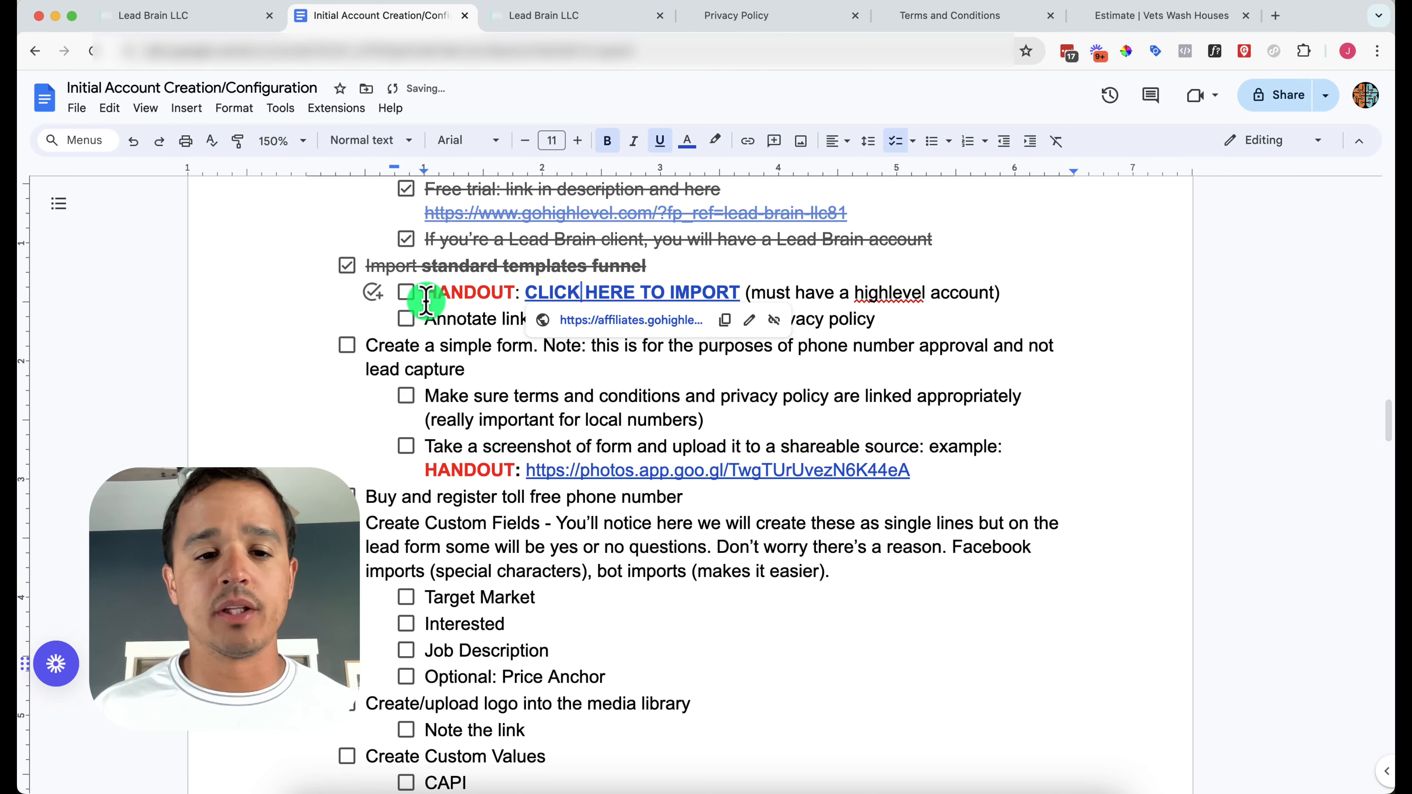
pyautogui.click(406, 292)
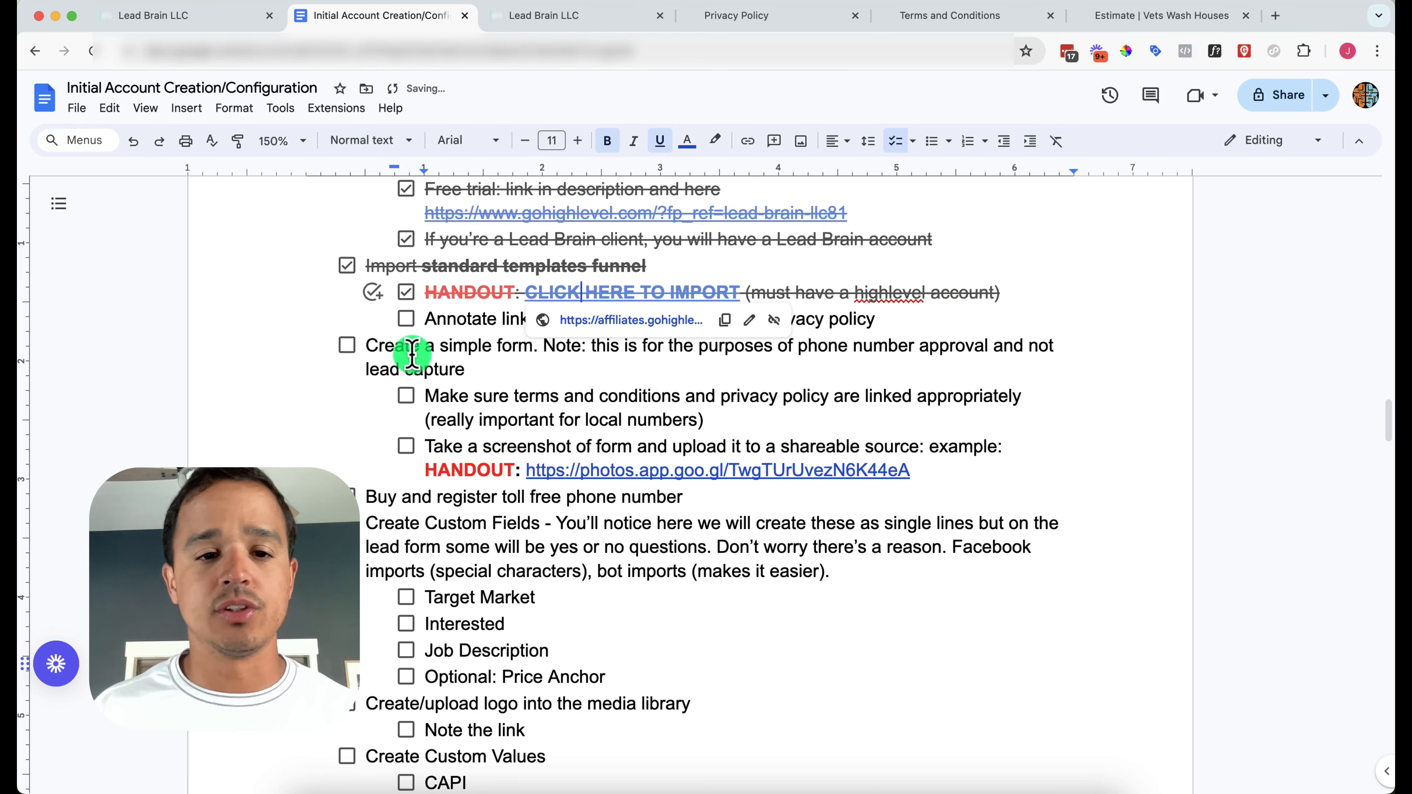
pyautogui.click(406, 319)
pyautogui.scroll(-1, 442, 382)
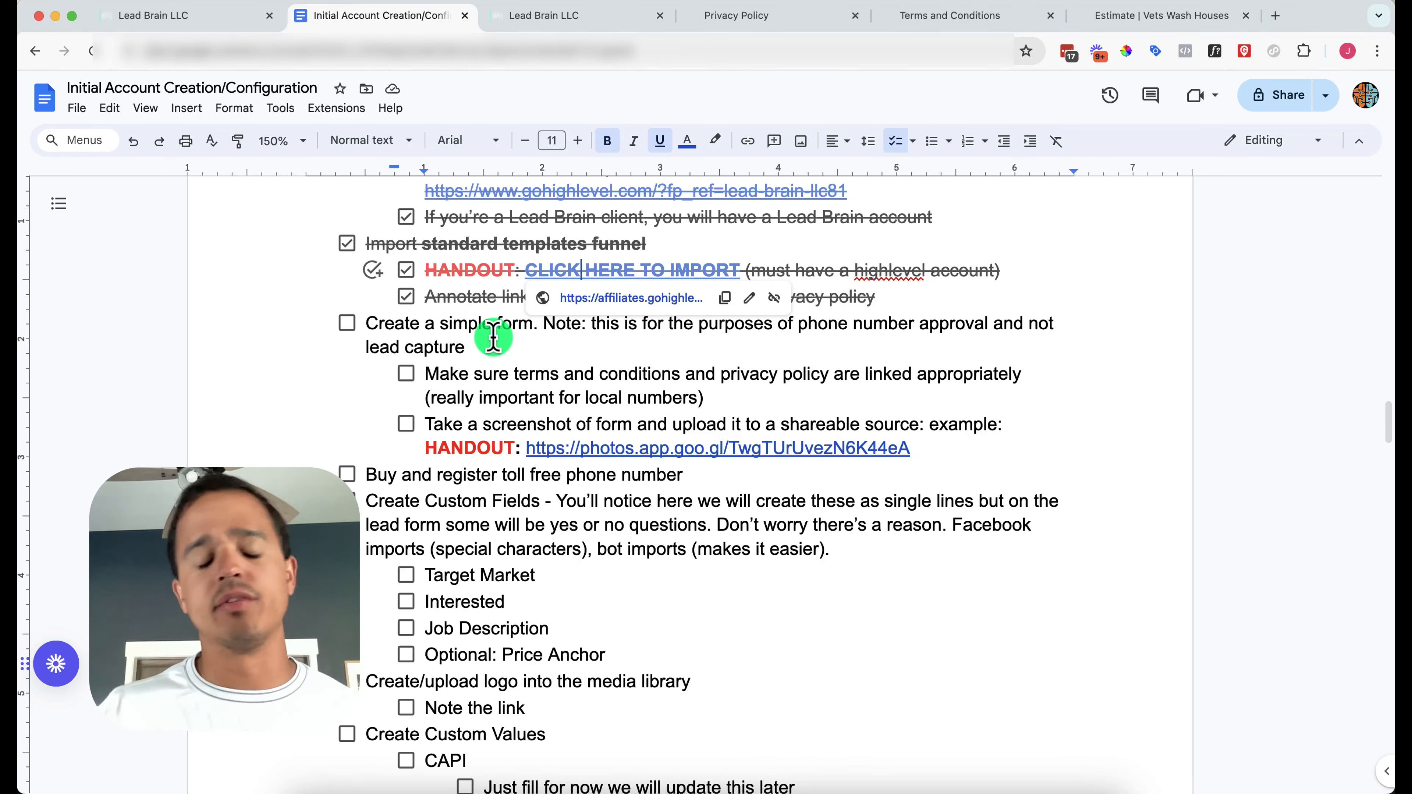
# Select the 'Create a simple form' paragraph and bring the Vets Wash Houses estimate tab forward
pyautogui.tripleClick(460, 325)
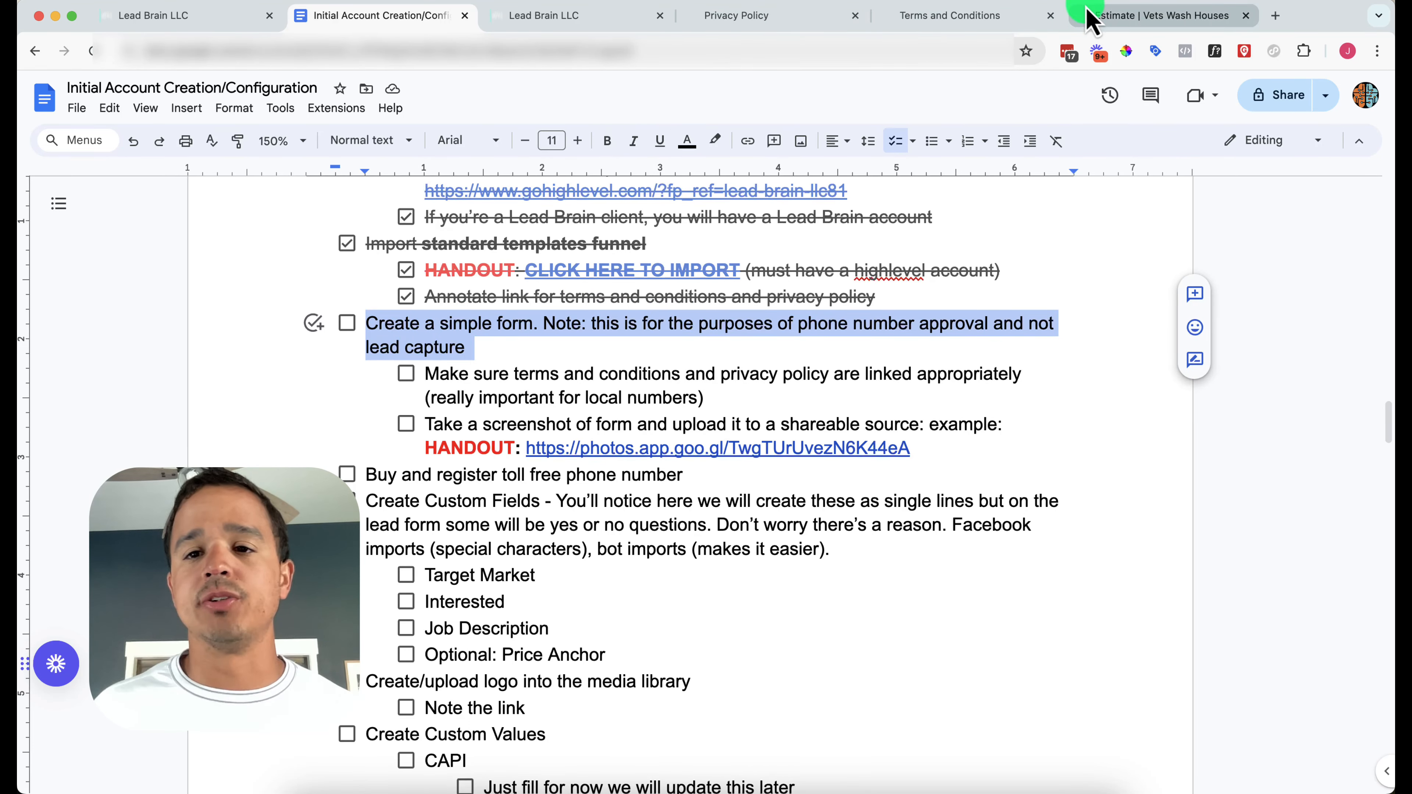
pyautogui.click(1064, 21)
pyautogui.moveTo(1067, 24); pyautogui.dragTo(694, 26)
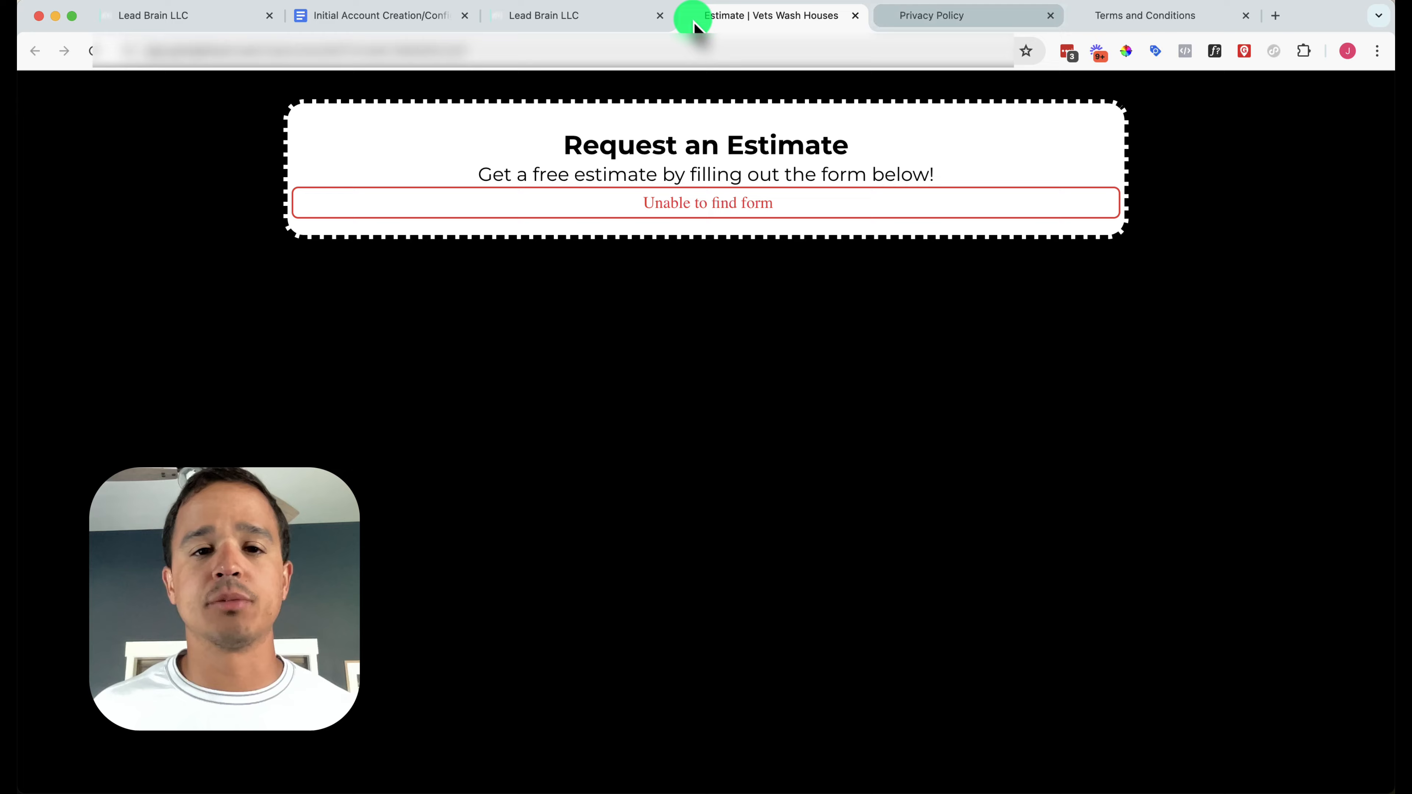
# Navigate from the copied funnel to the Sites > Forms builder list
pyautogui.click(550, 22)
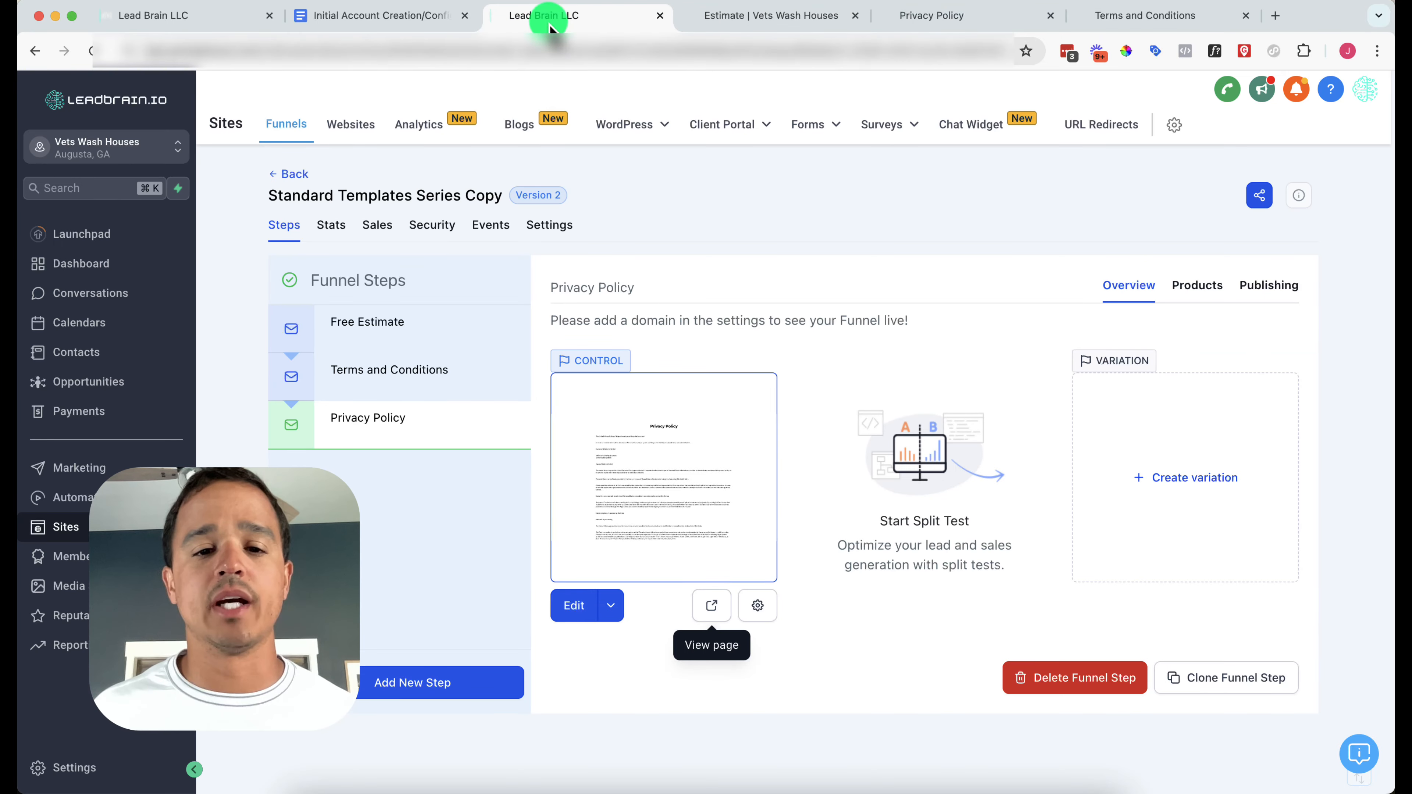
pyautogui.moveTo(798, 131)
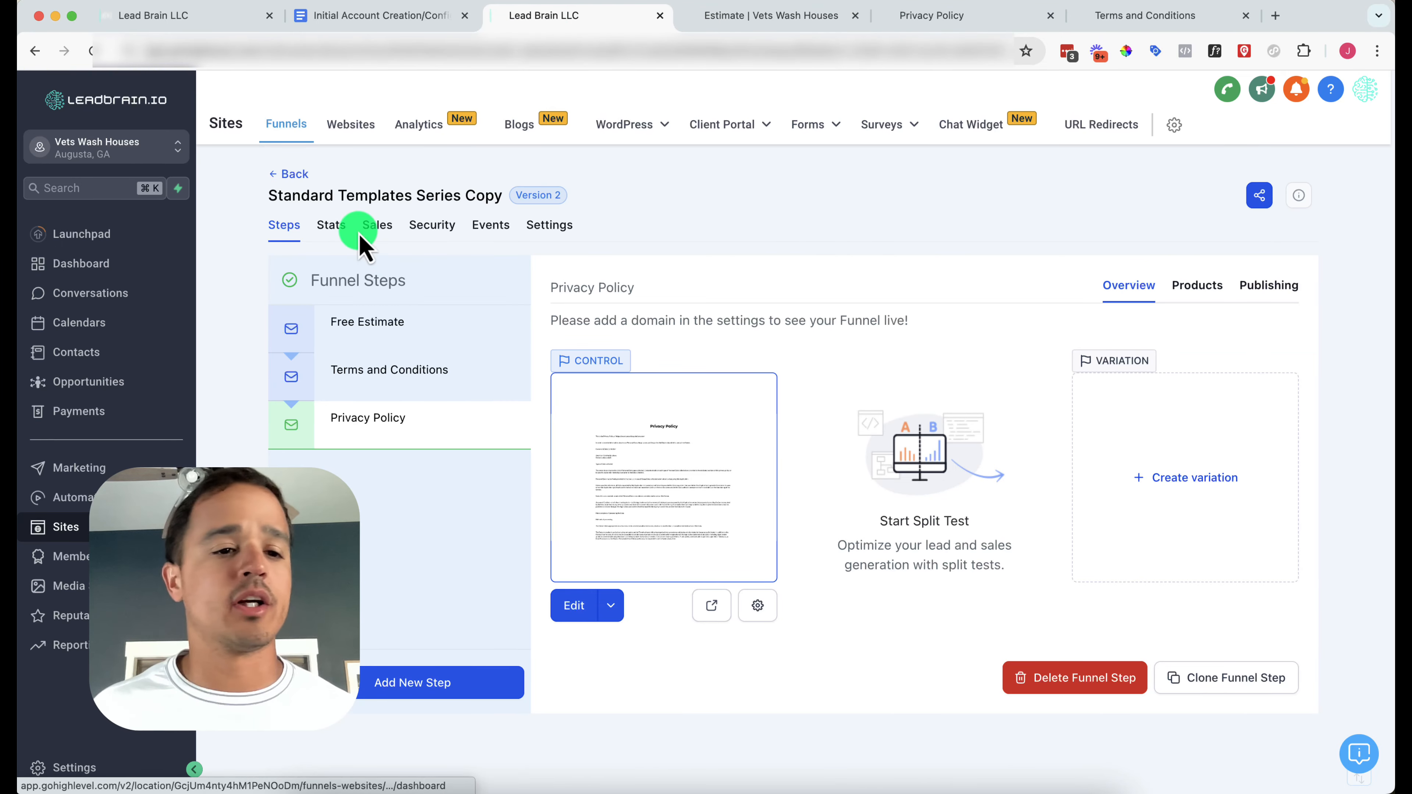
pyautogui.click(93, 236)
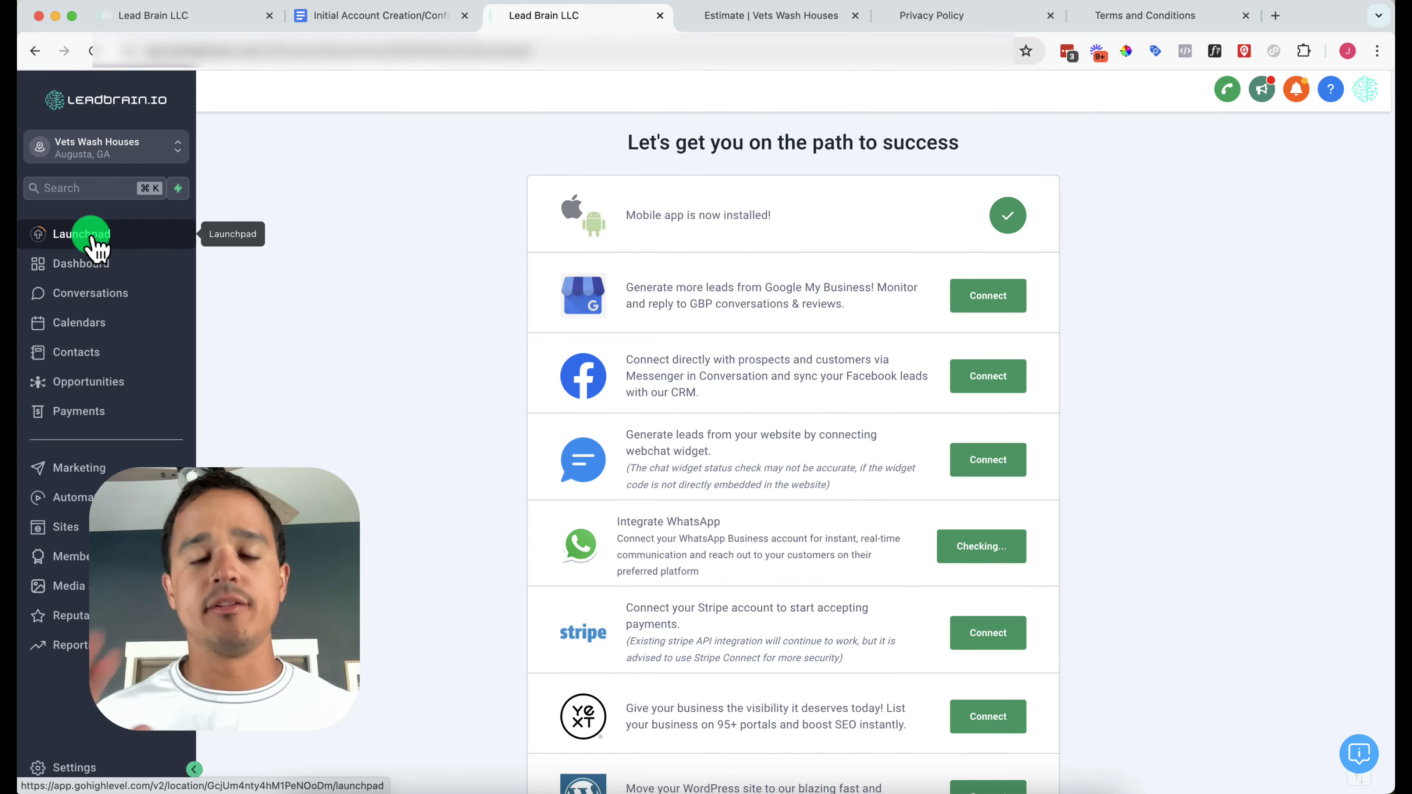
pyautogui.click(78, 529)
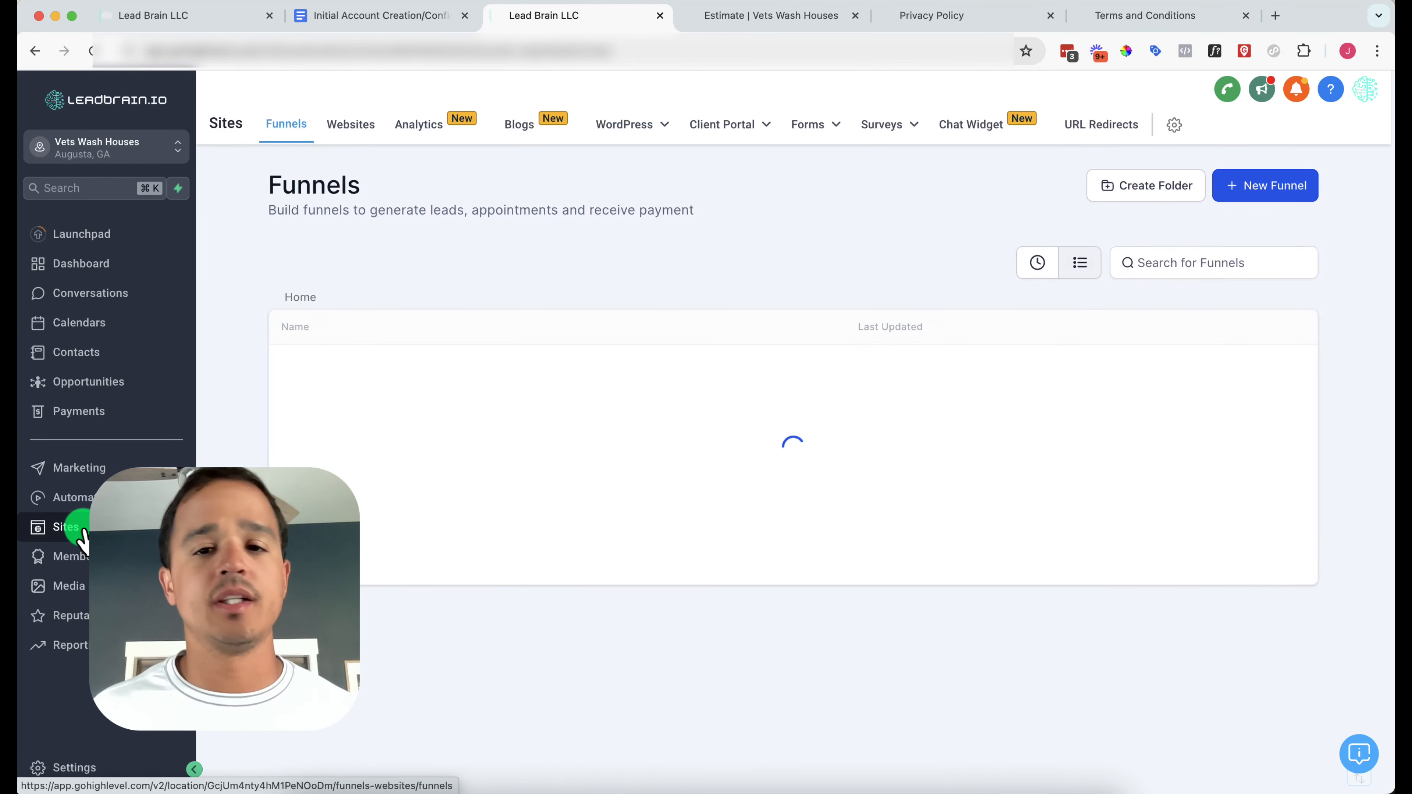
pyautogui.moveTo(813, 130)
pyautogui.click(810, 164)
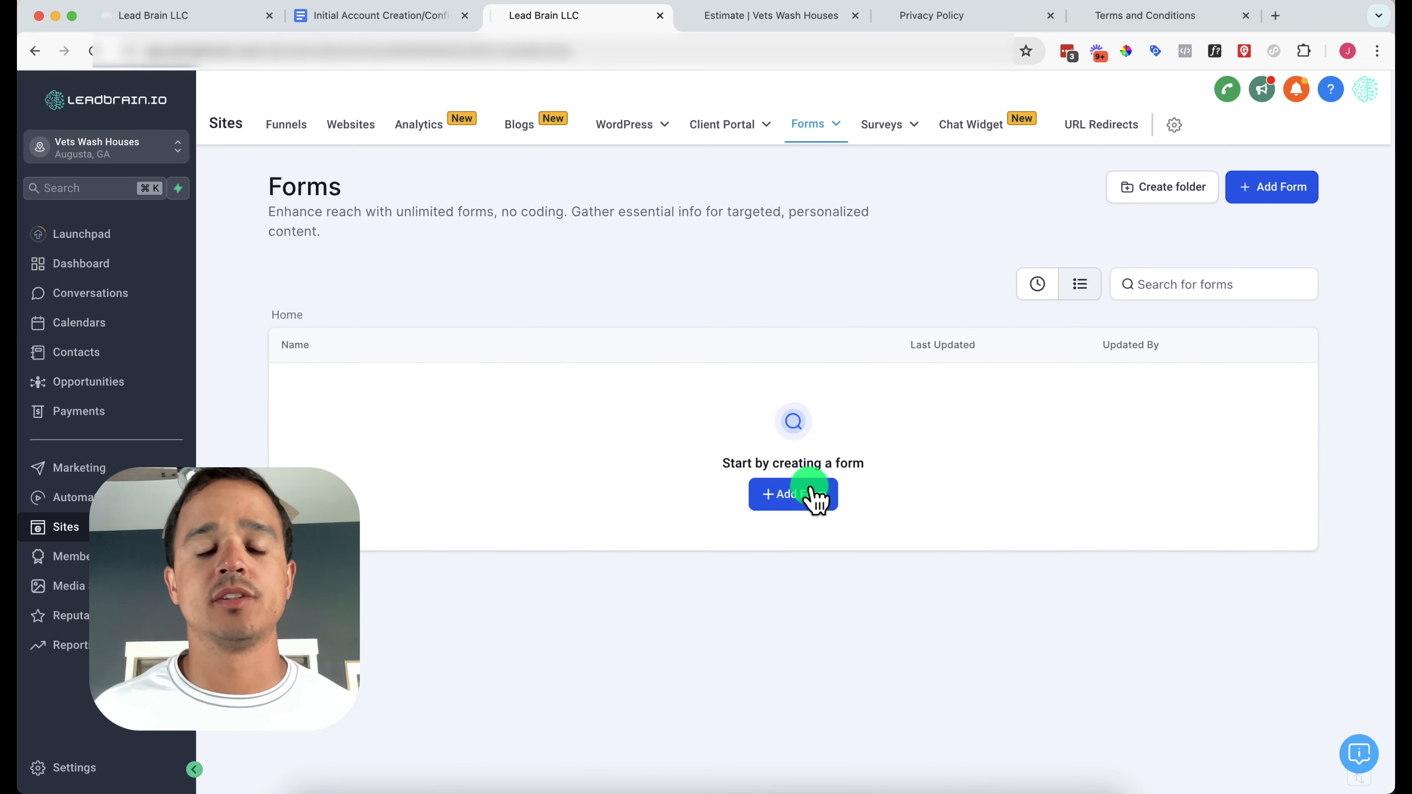
# Add a new form named 'Estimate Form' and select its SMS consent checkbox element
pyautogui.click(811, 492)
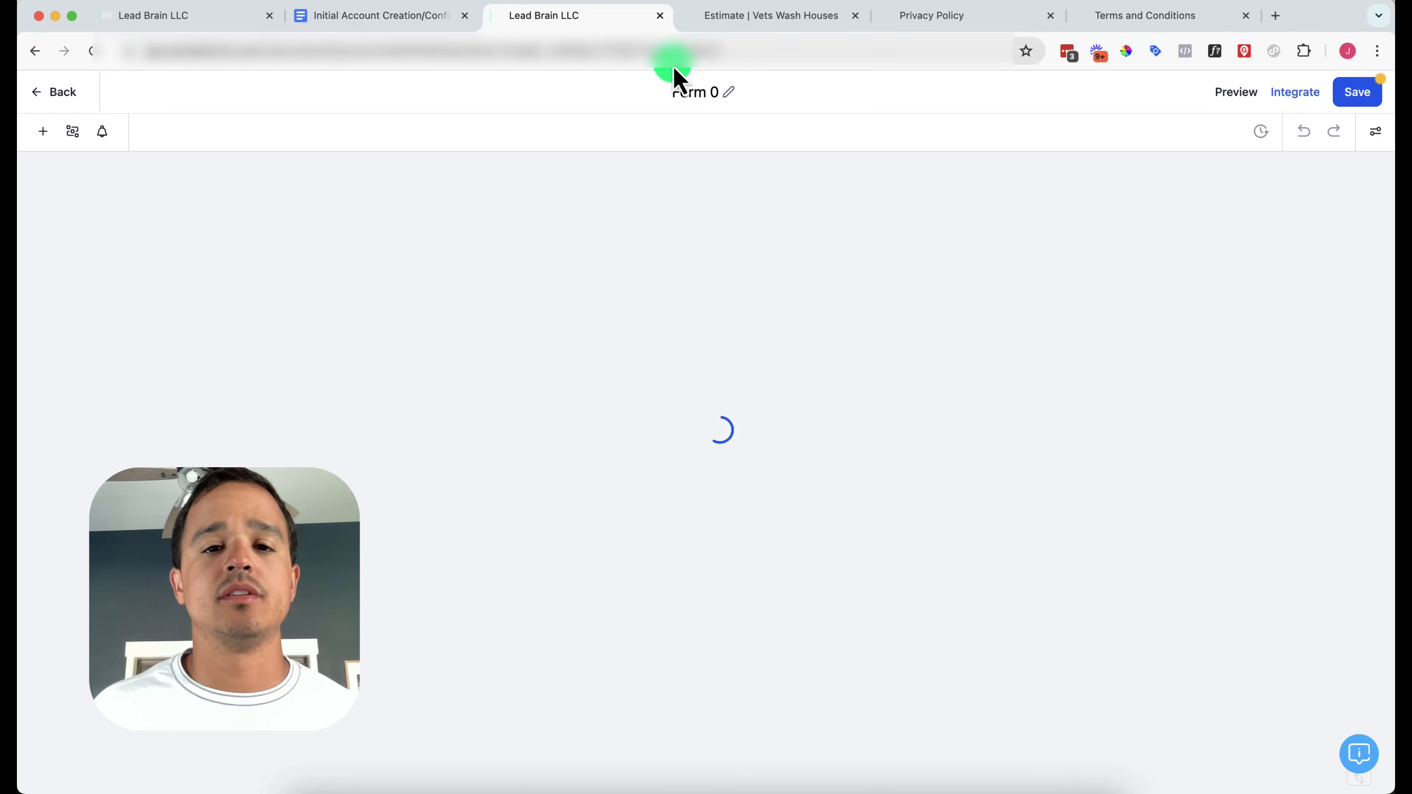
pyautogui.click(683, 87)
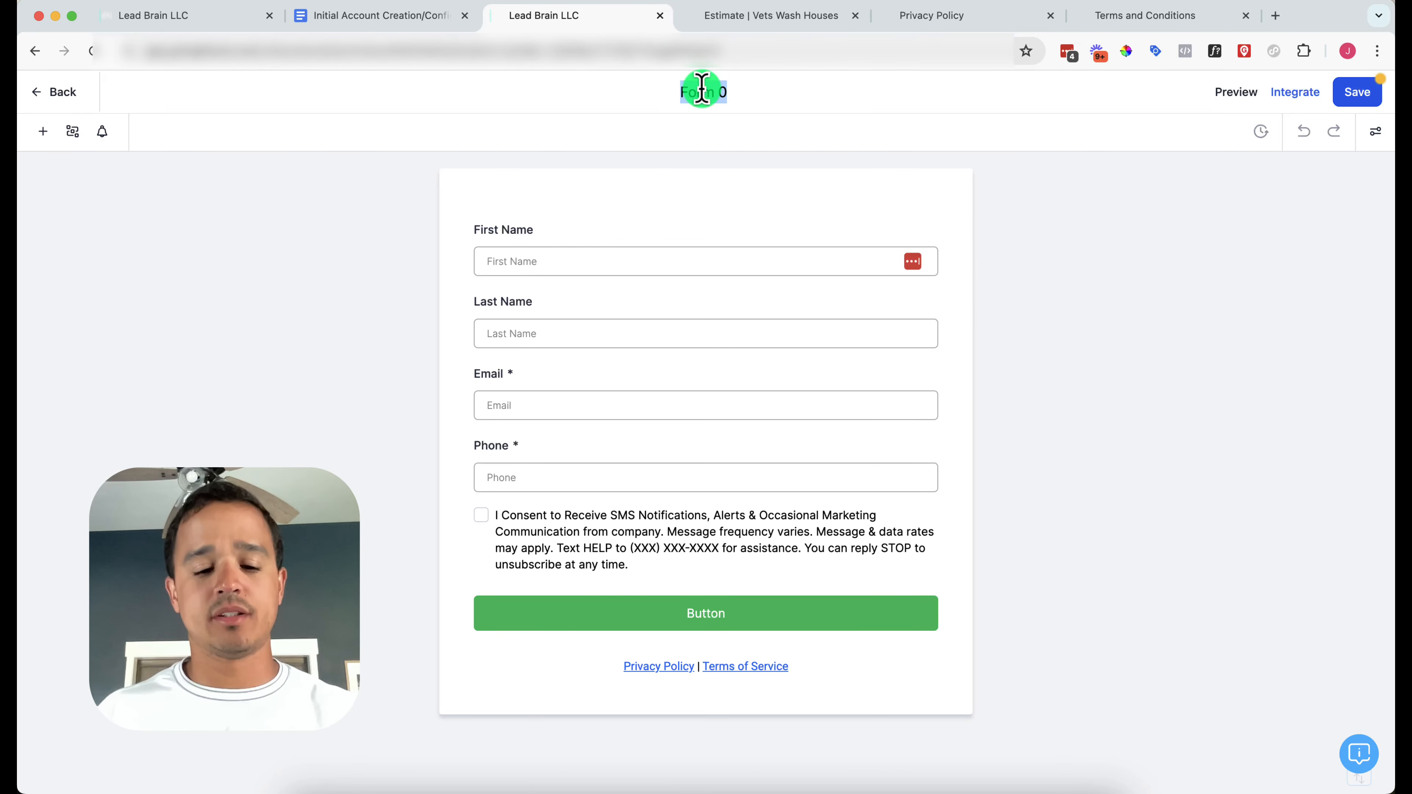
pyautogui.write('Estimate')
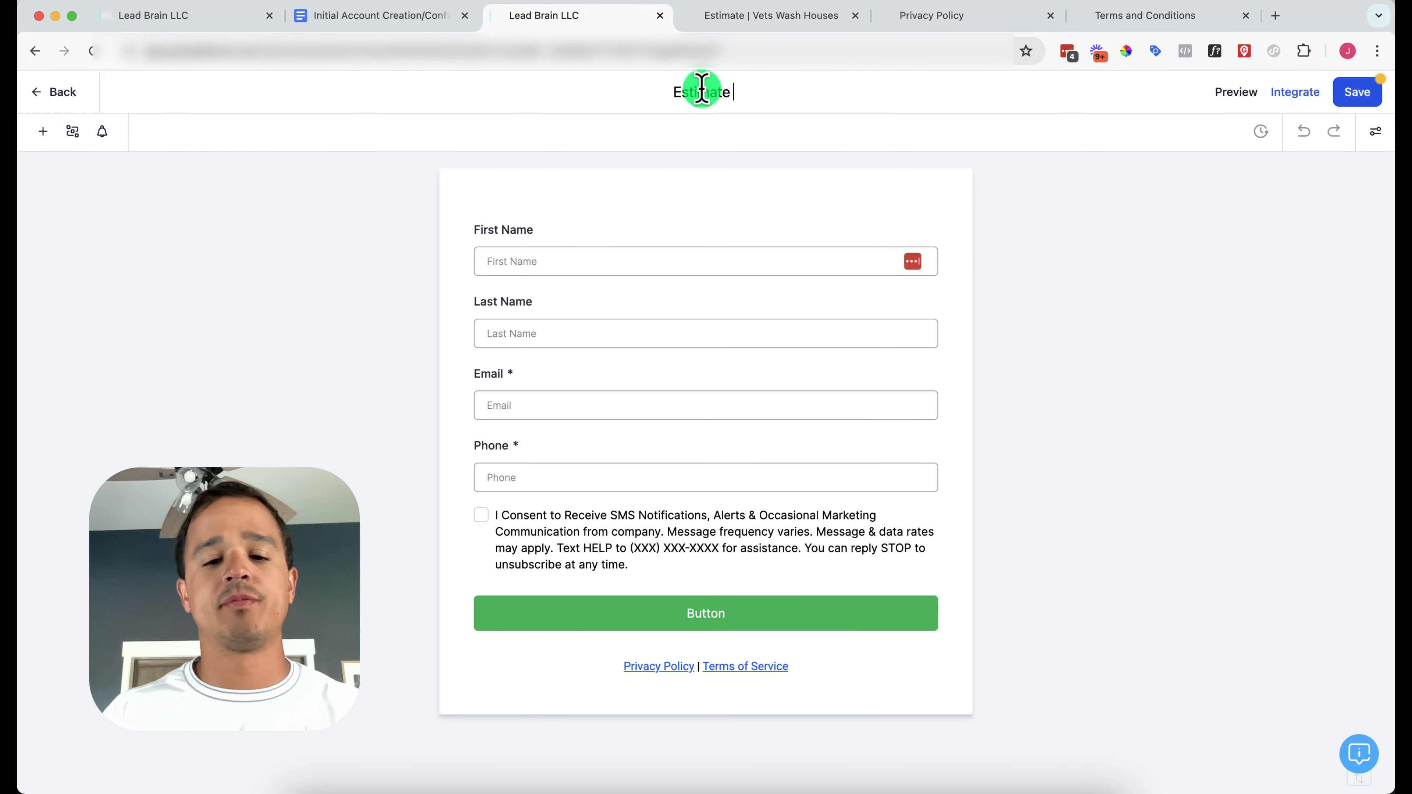
pyautogui.write(' Form')
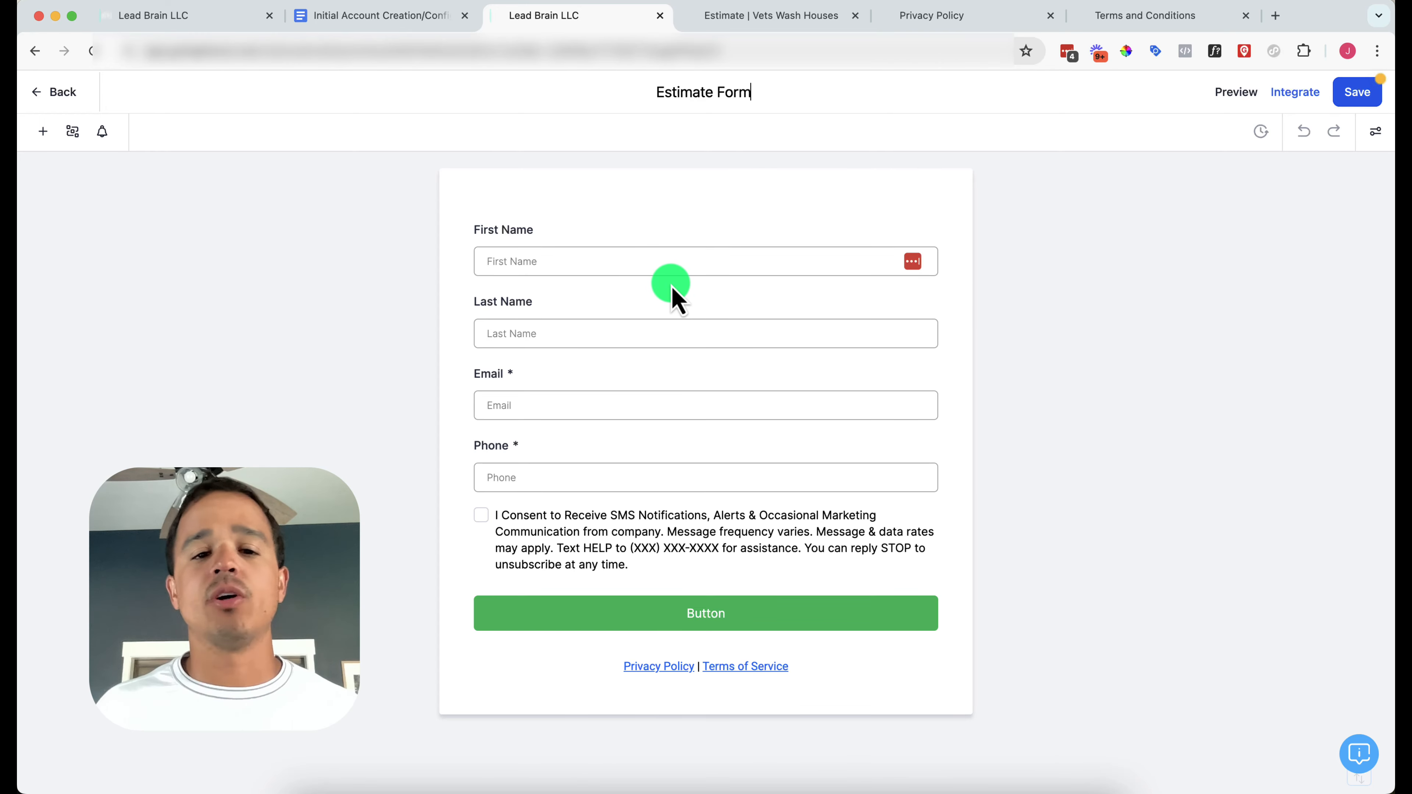
pyautogui.click(669, 535)
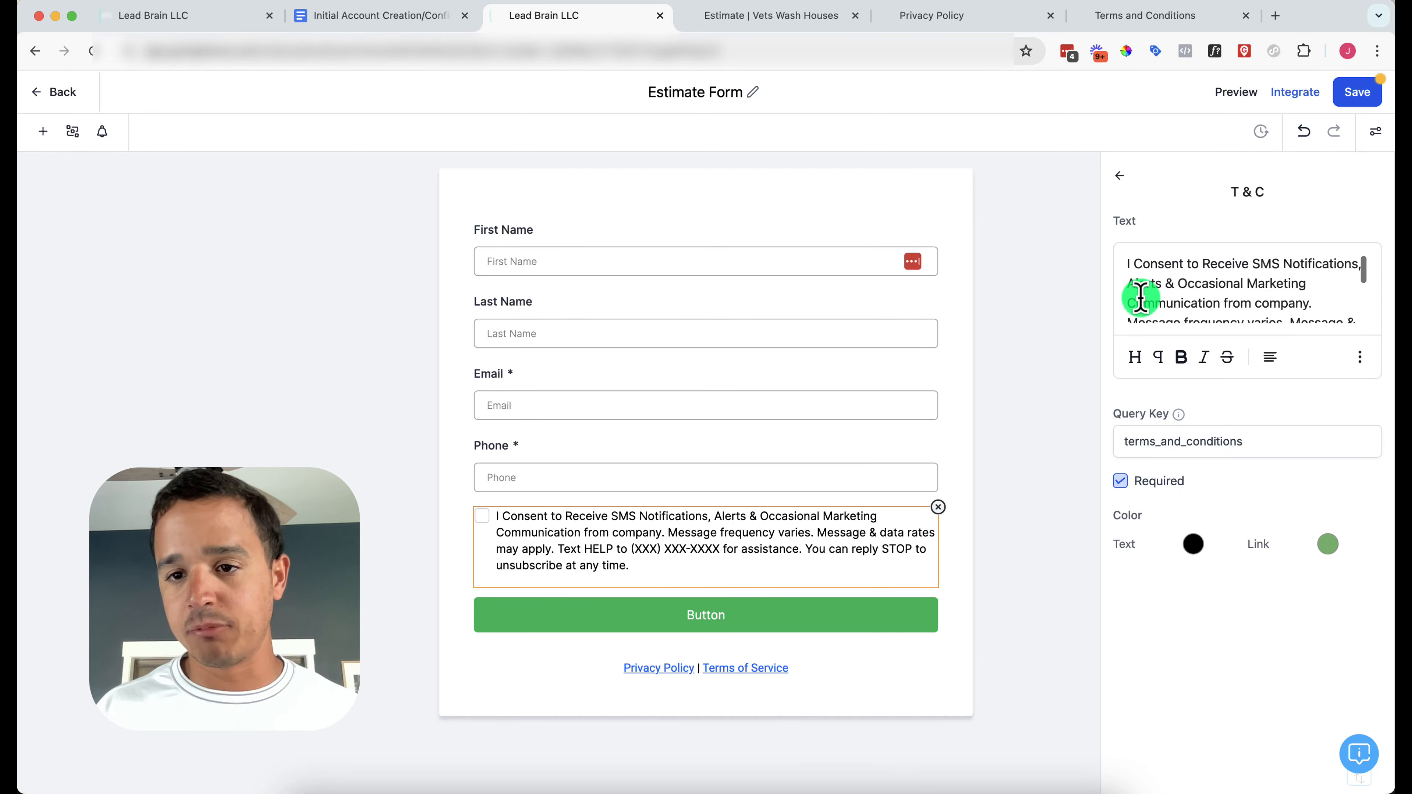
# Replace the consent text with 'Customer agrees to terms and conditions and privacy policy provided by {{location.name}}' and save
pyautogui.scroll(-3, 1140, 299)
pyautogui.scroll(3, 1139, 299)
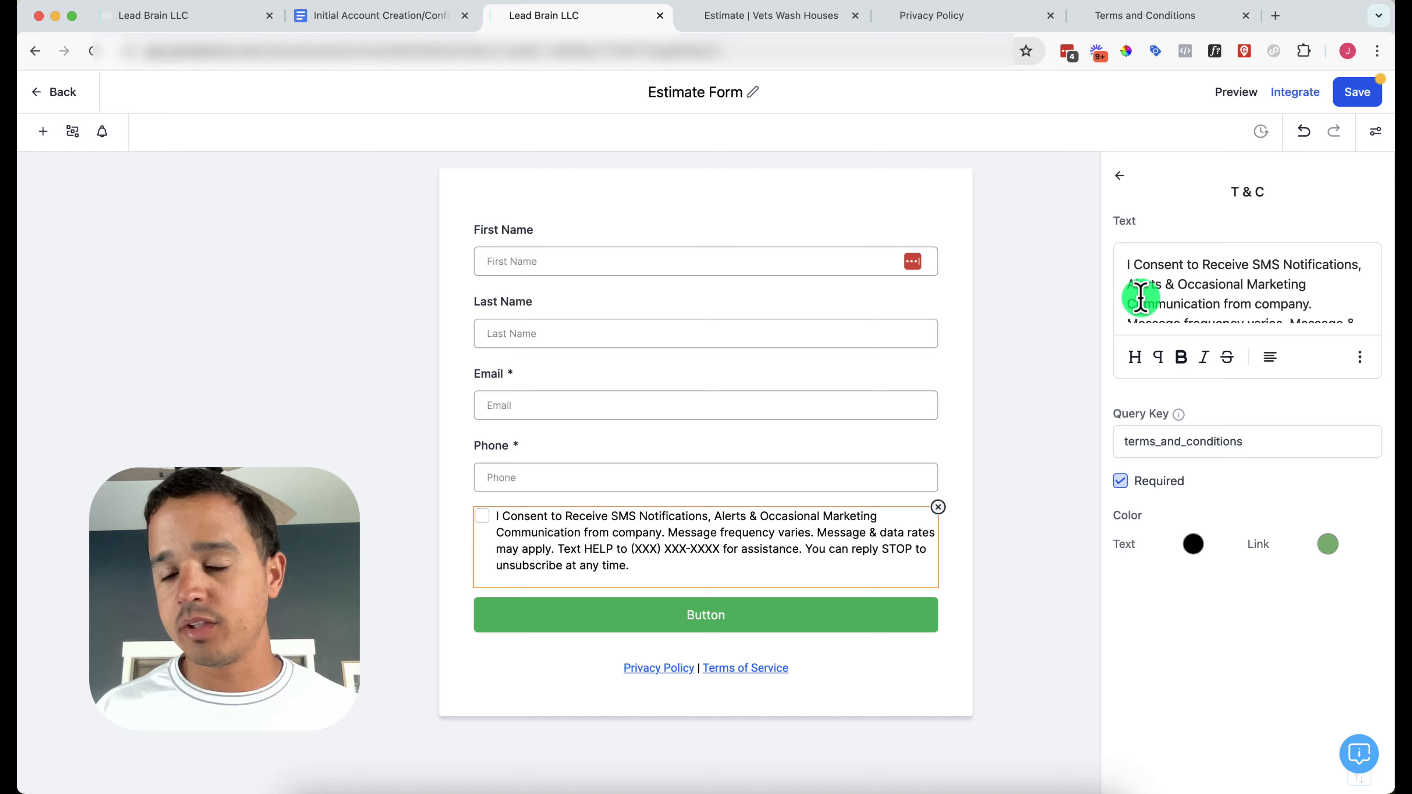
pyautogui.scroll(-1, 1153, 302)
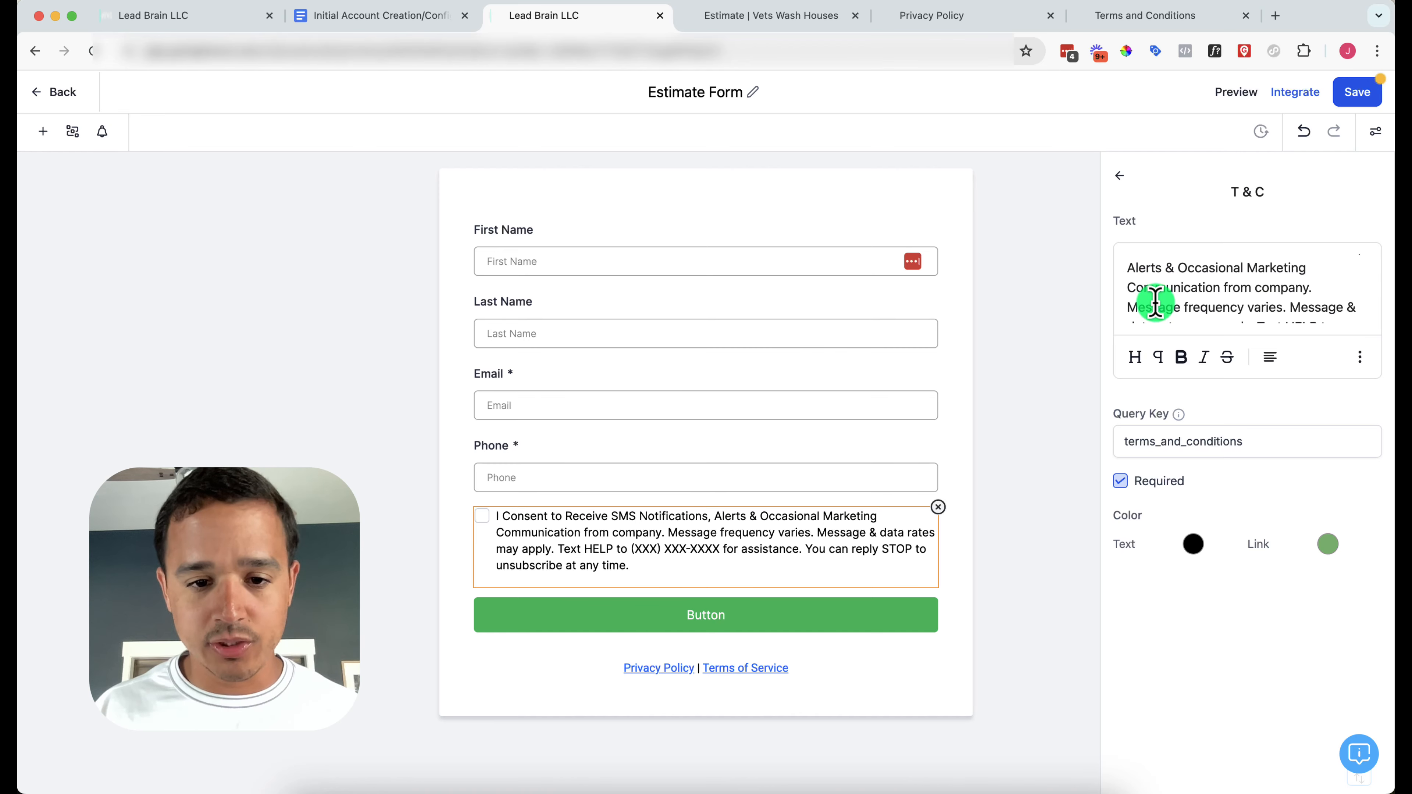
pyautogui.scroll(-2, 1155, 303)
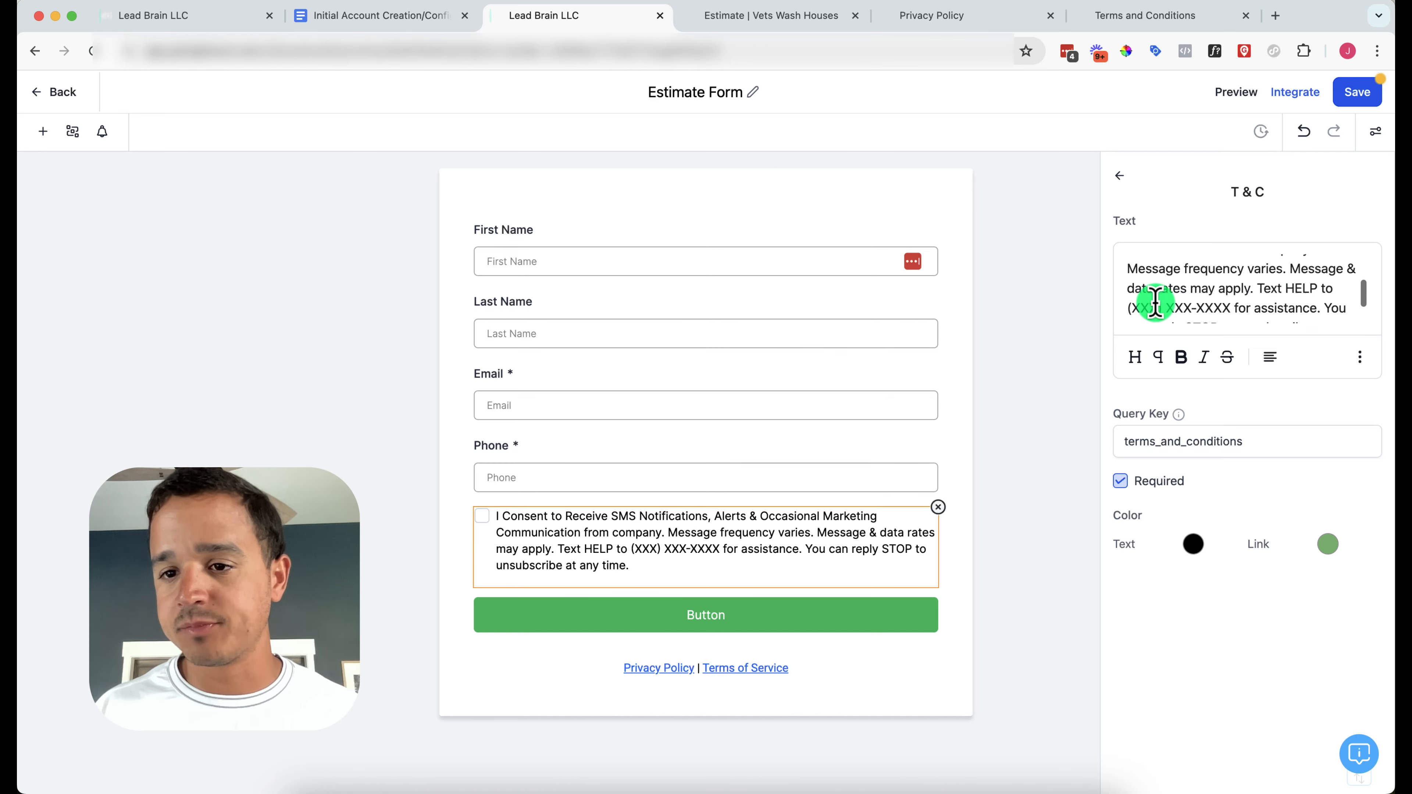
pyautogui.scroll(-1, 1164, 305)
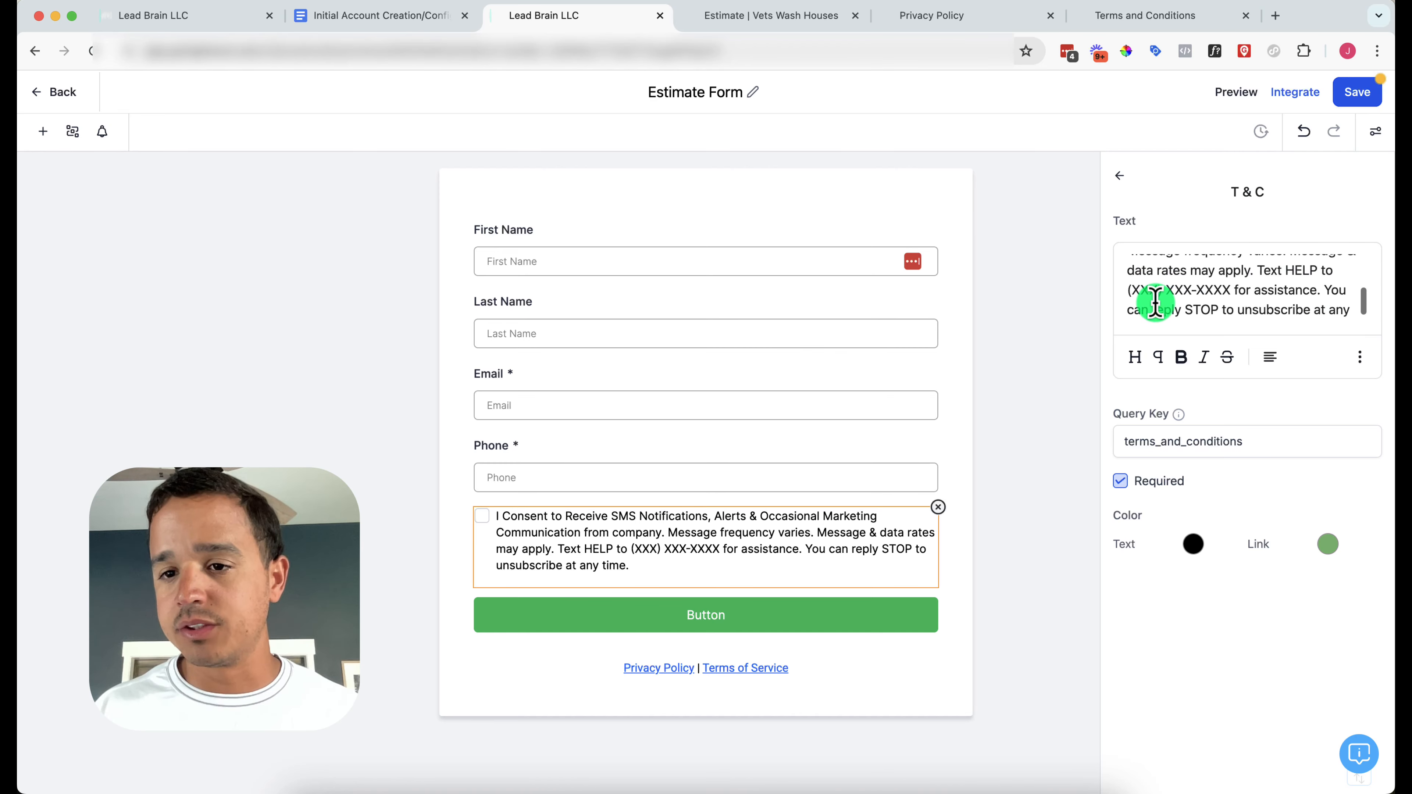
pyautogui.tripleClick(1222, 288)
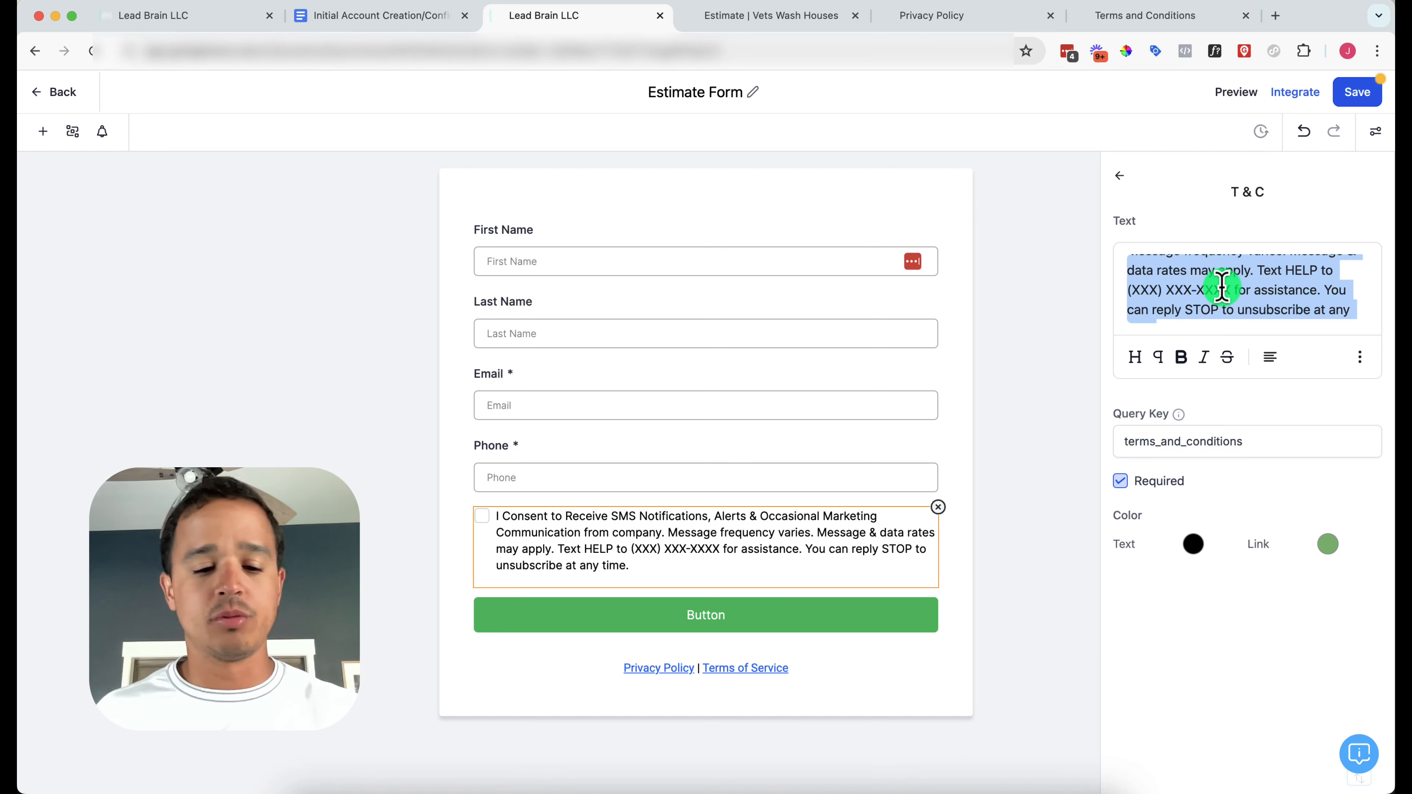
pyautogui.write('Customer agrees to terms and')
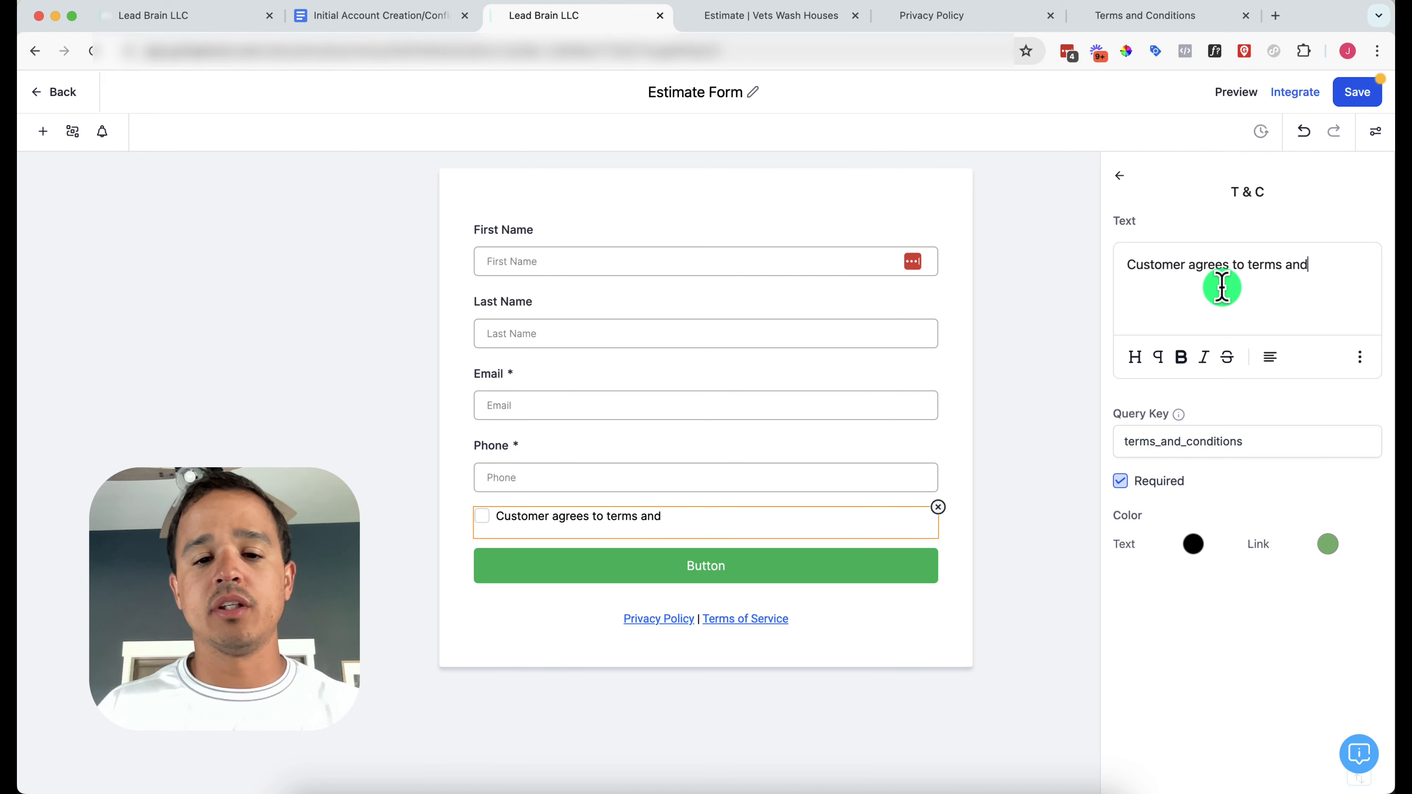
pyautogui.write(' conditions and privacy policy provided by {{')
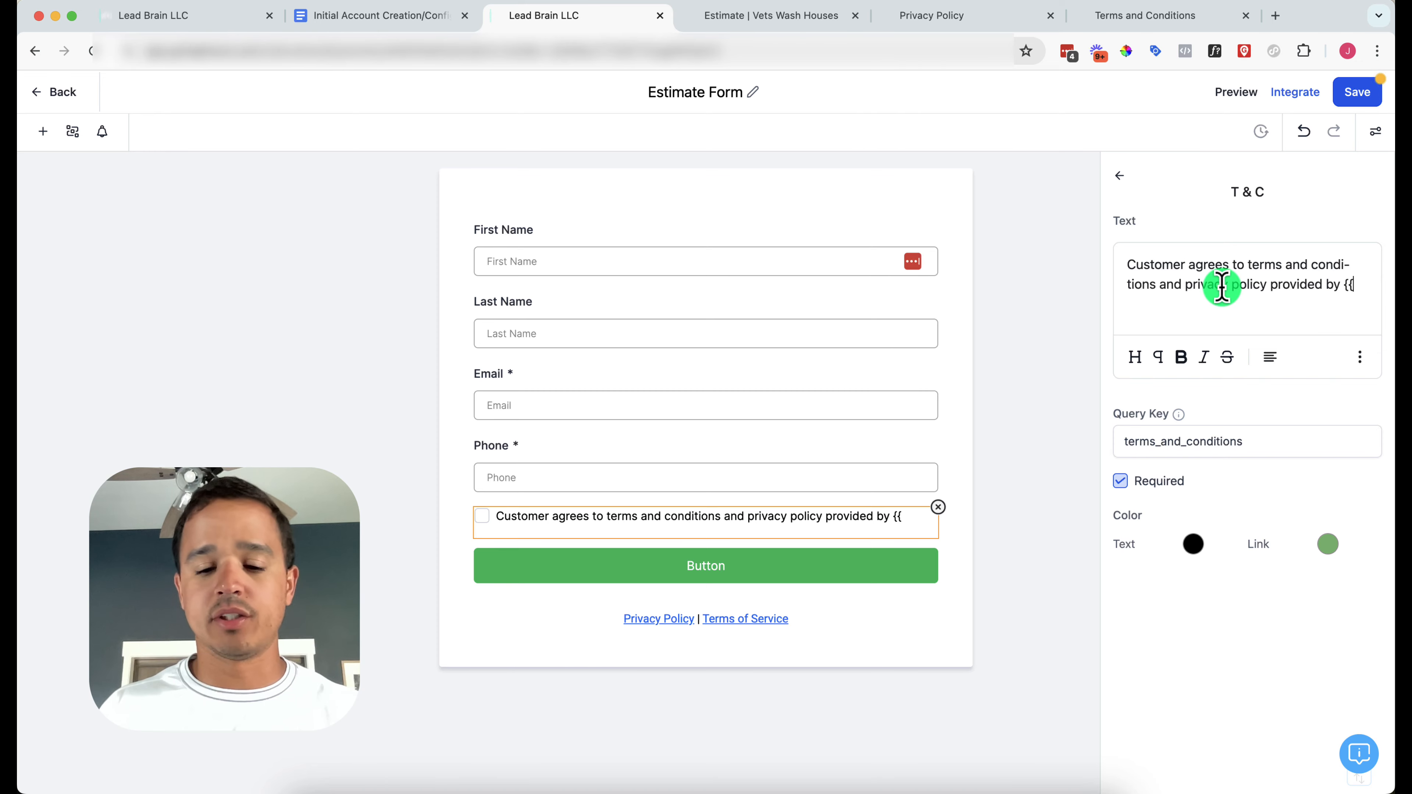
pyautogui.write('ation.name')
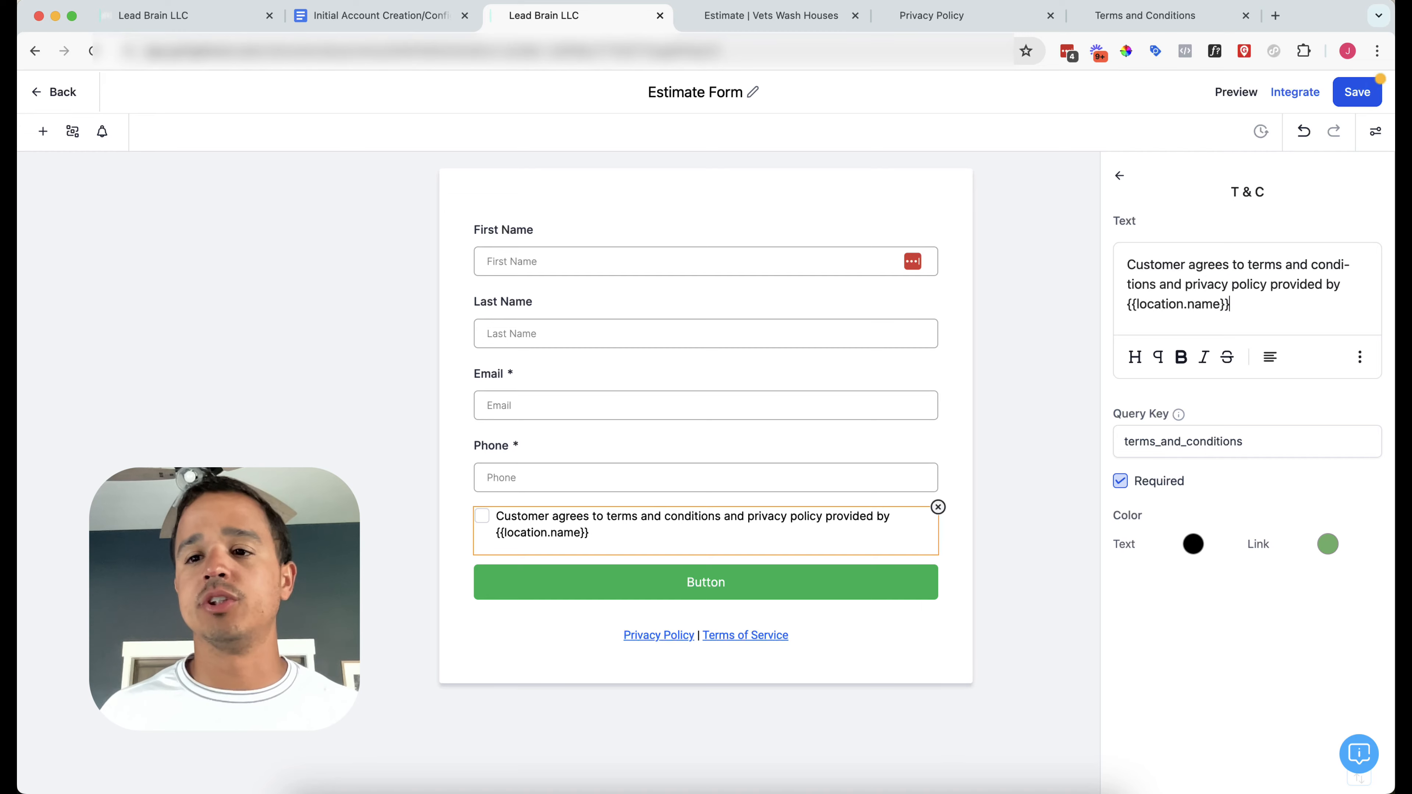
pyautogui.click(1362, 99)
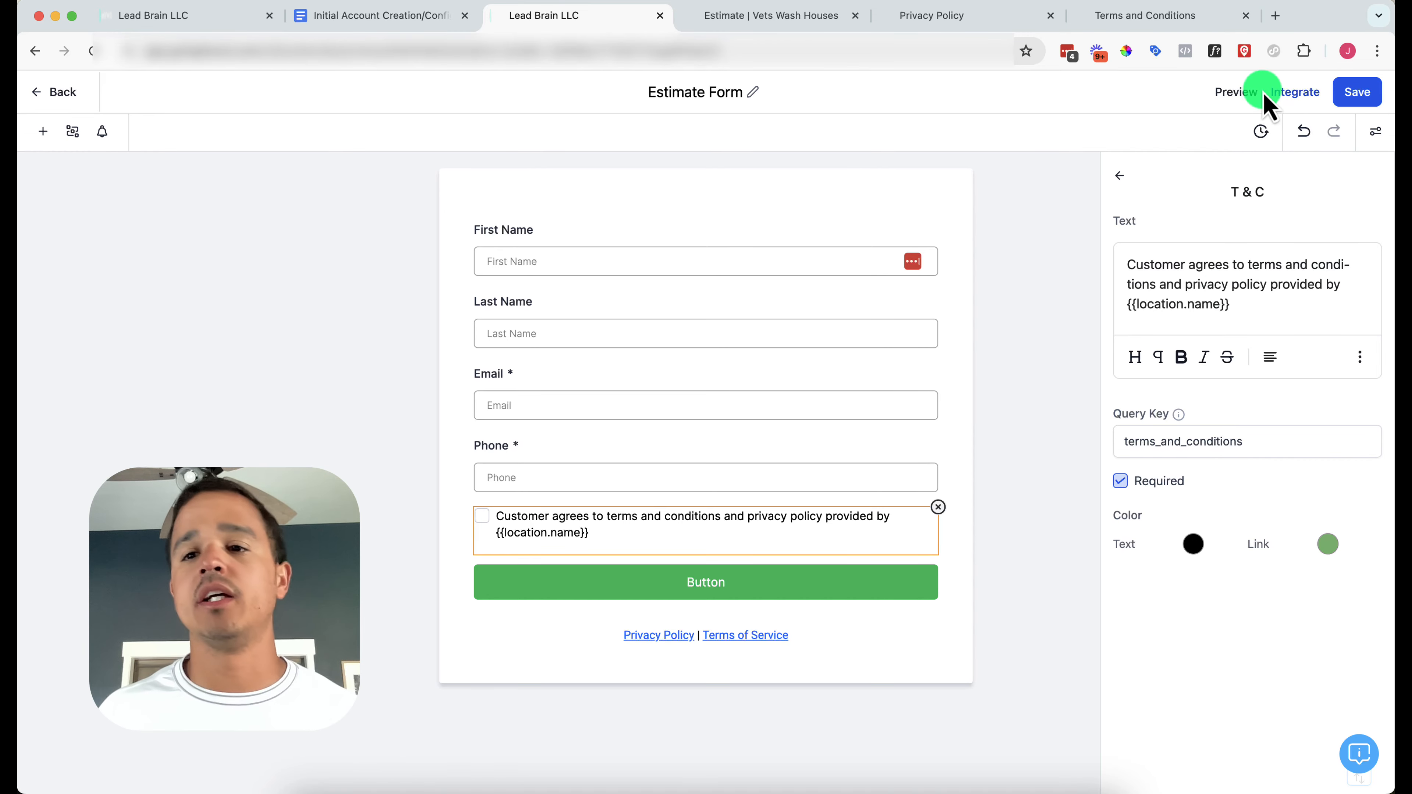
# Preview the consent line showing Vets Wash Houses, then add a period after {{location.name}}
pyautogui.click(1243, 95)
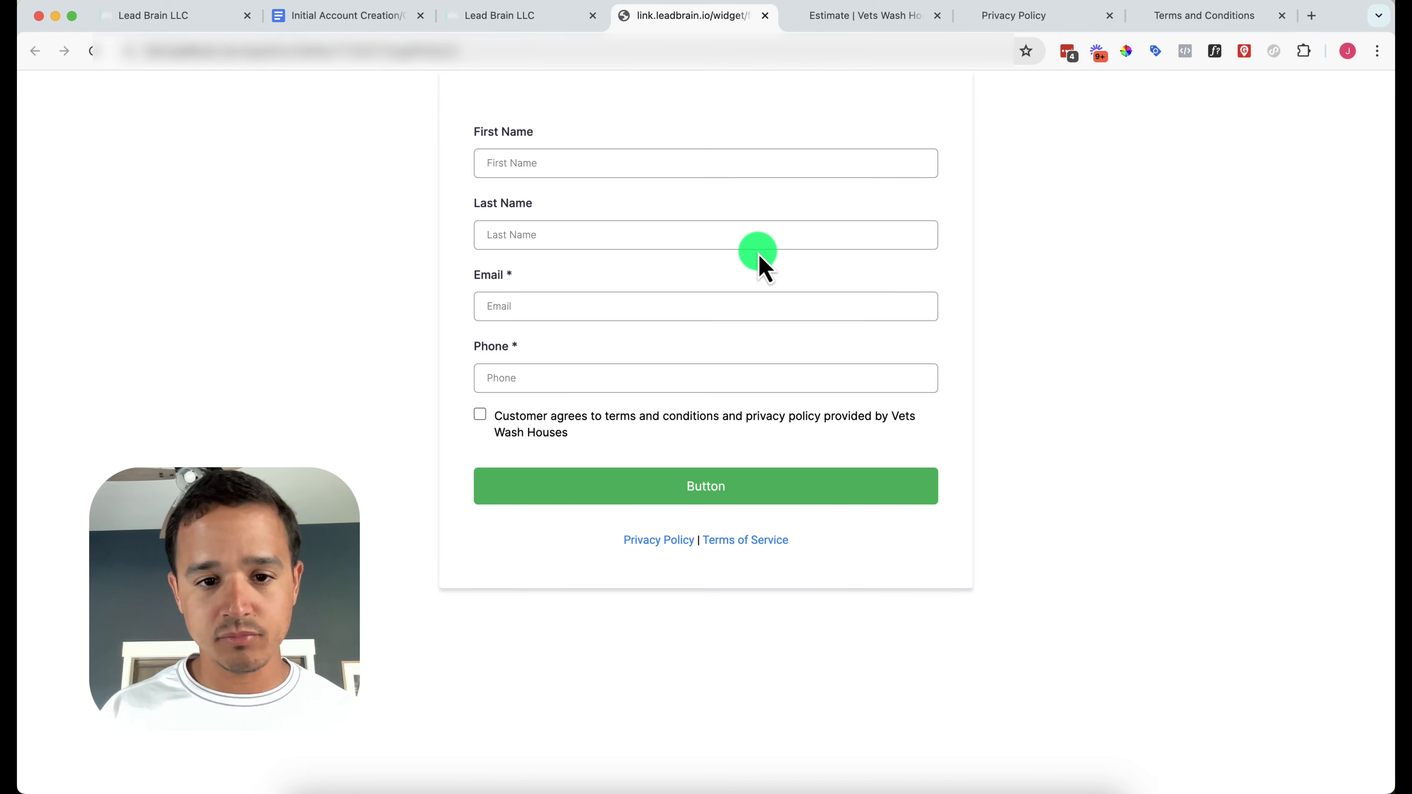
pyautogui.click(766, 15)
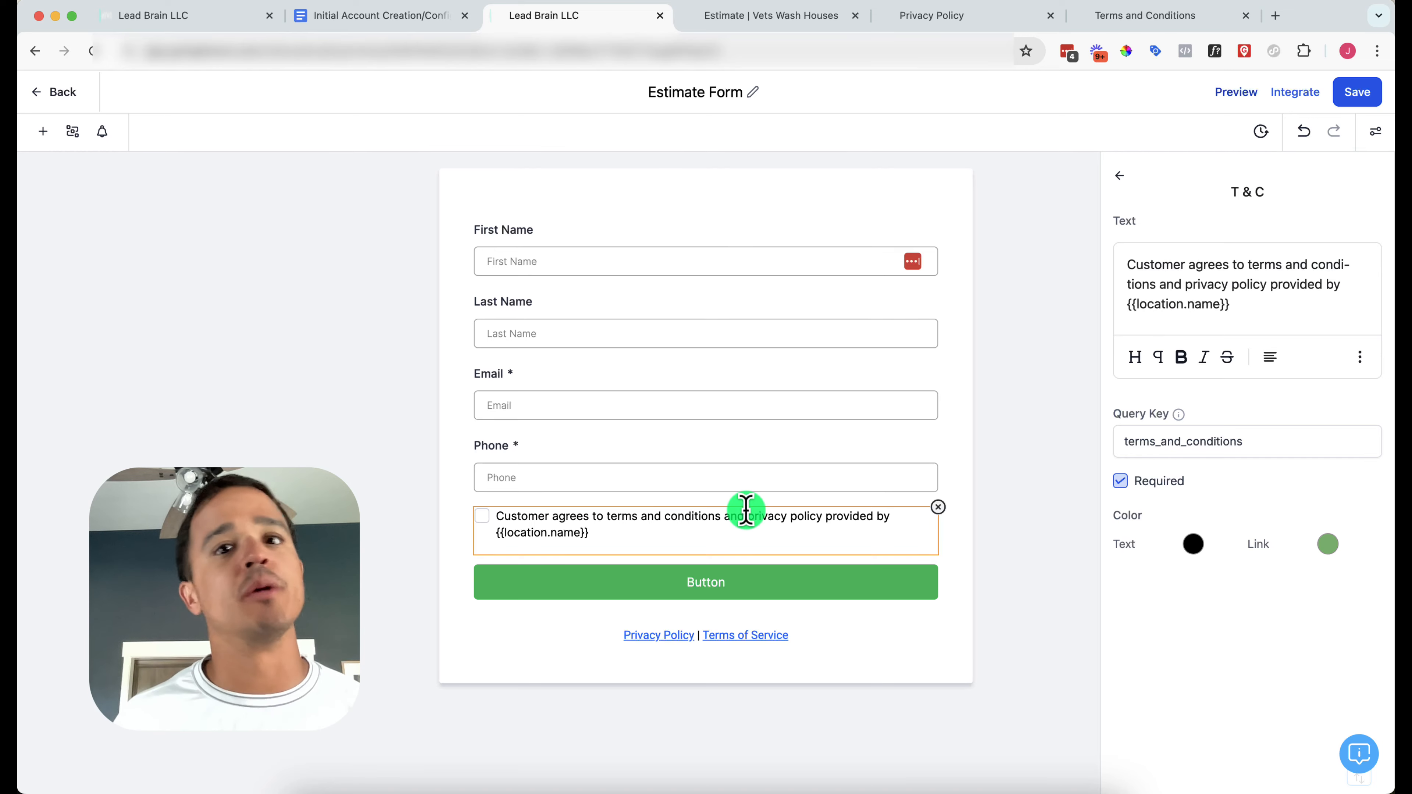
pyautogui.click(1254, 304)
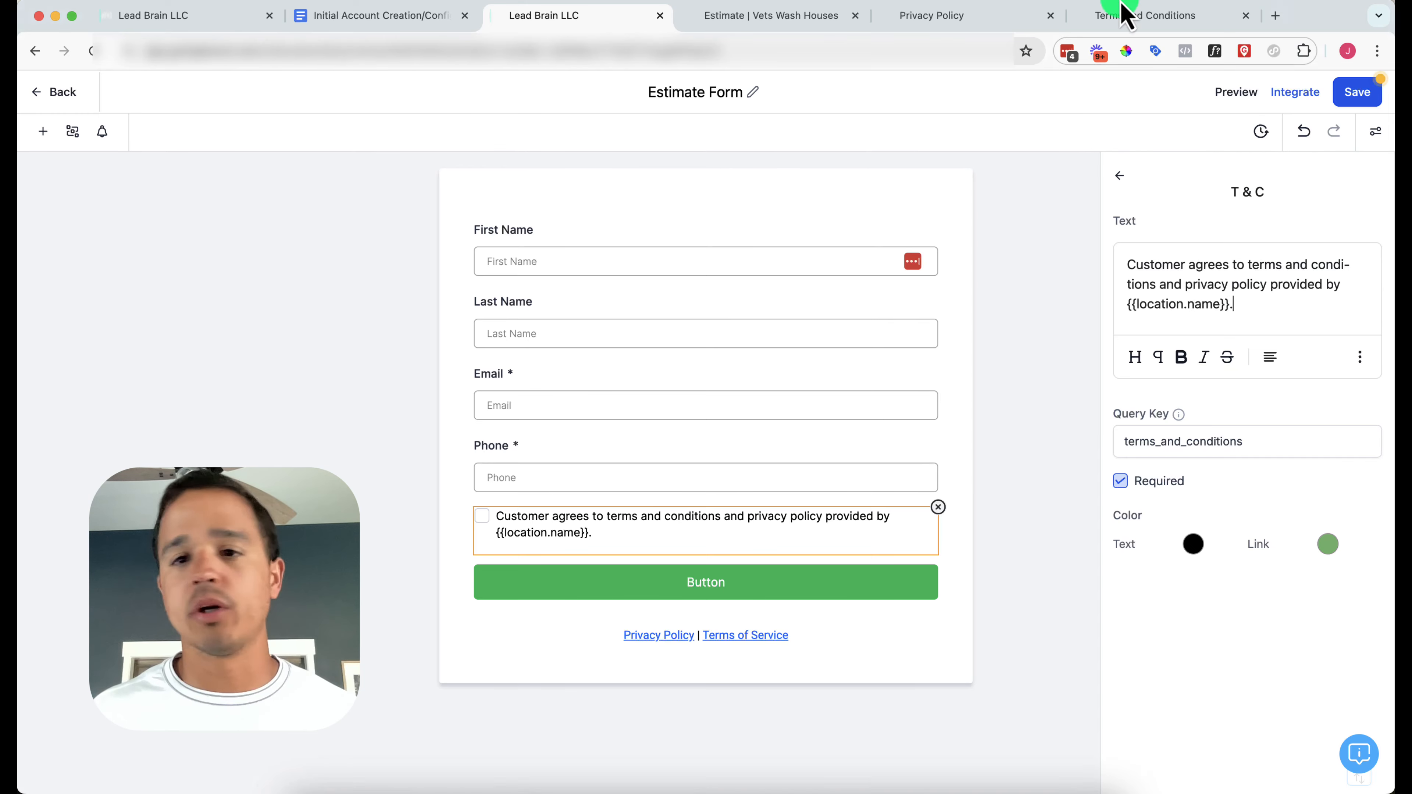
pyautogui.click(779, 17)
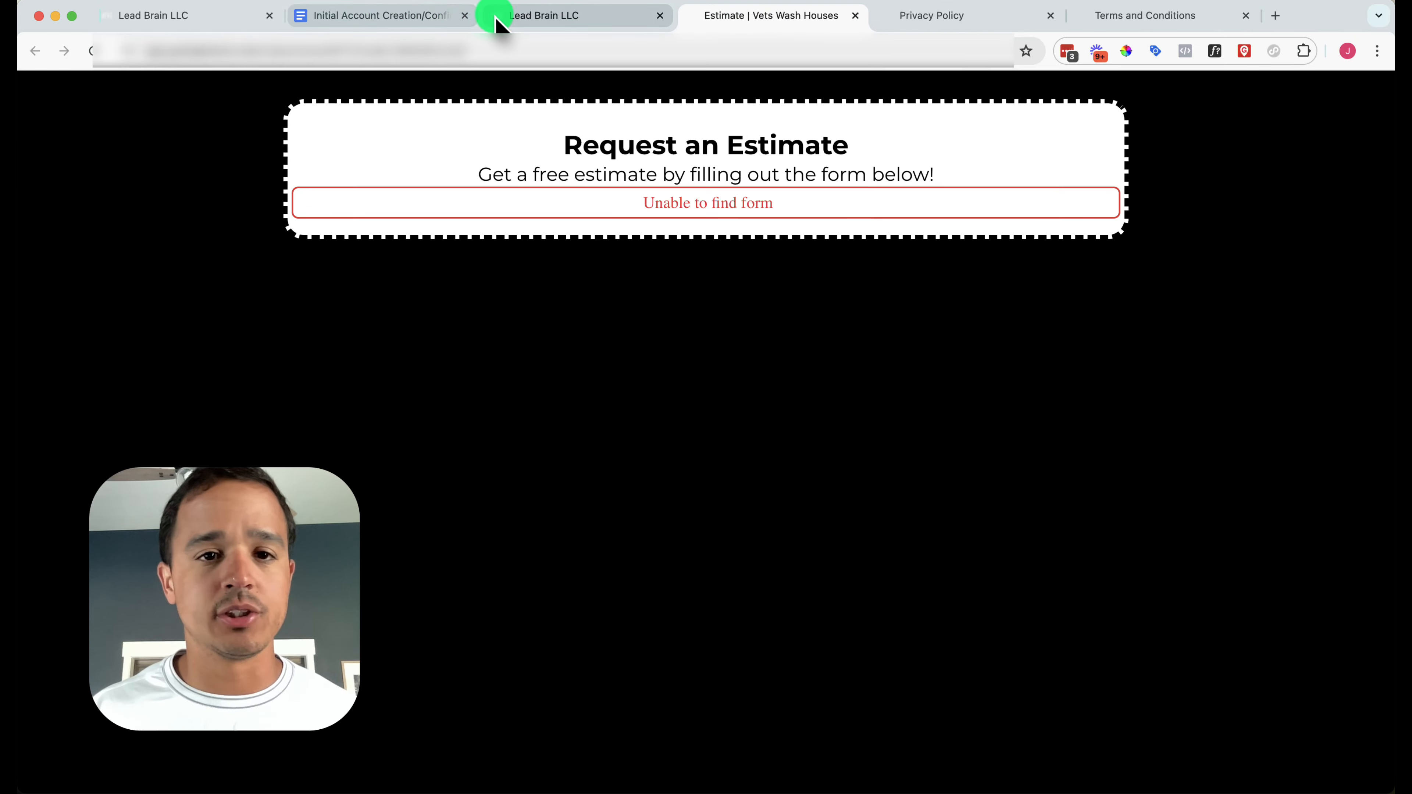
# View the handout's Google Photos example form and scroll to its phone and text-message consent wording
pyautogui.click(410, 16)
pyautogui.click(630, 450)
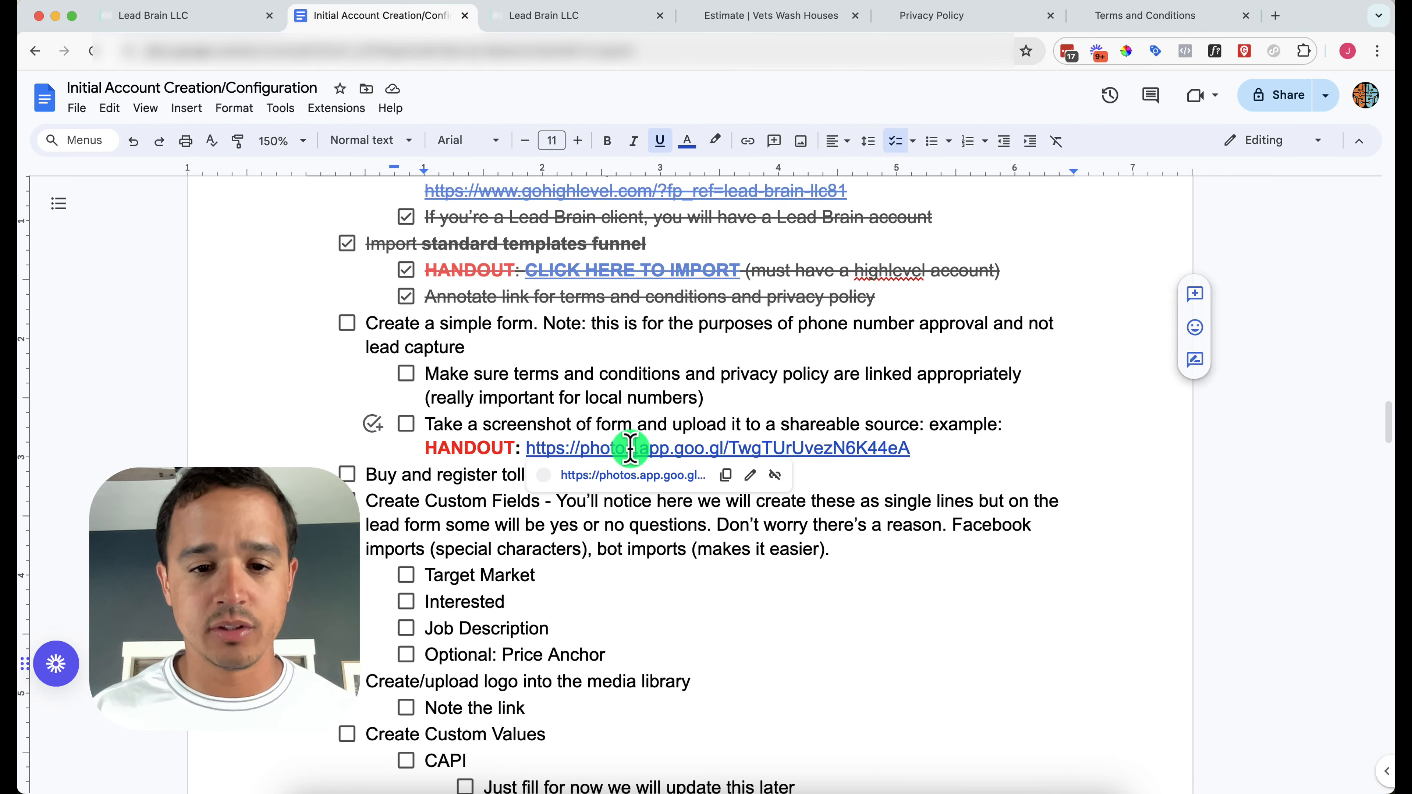
pyautogui.click(634, 482)
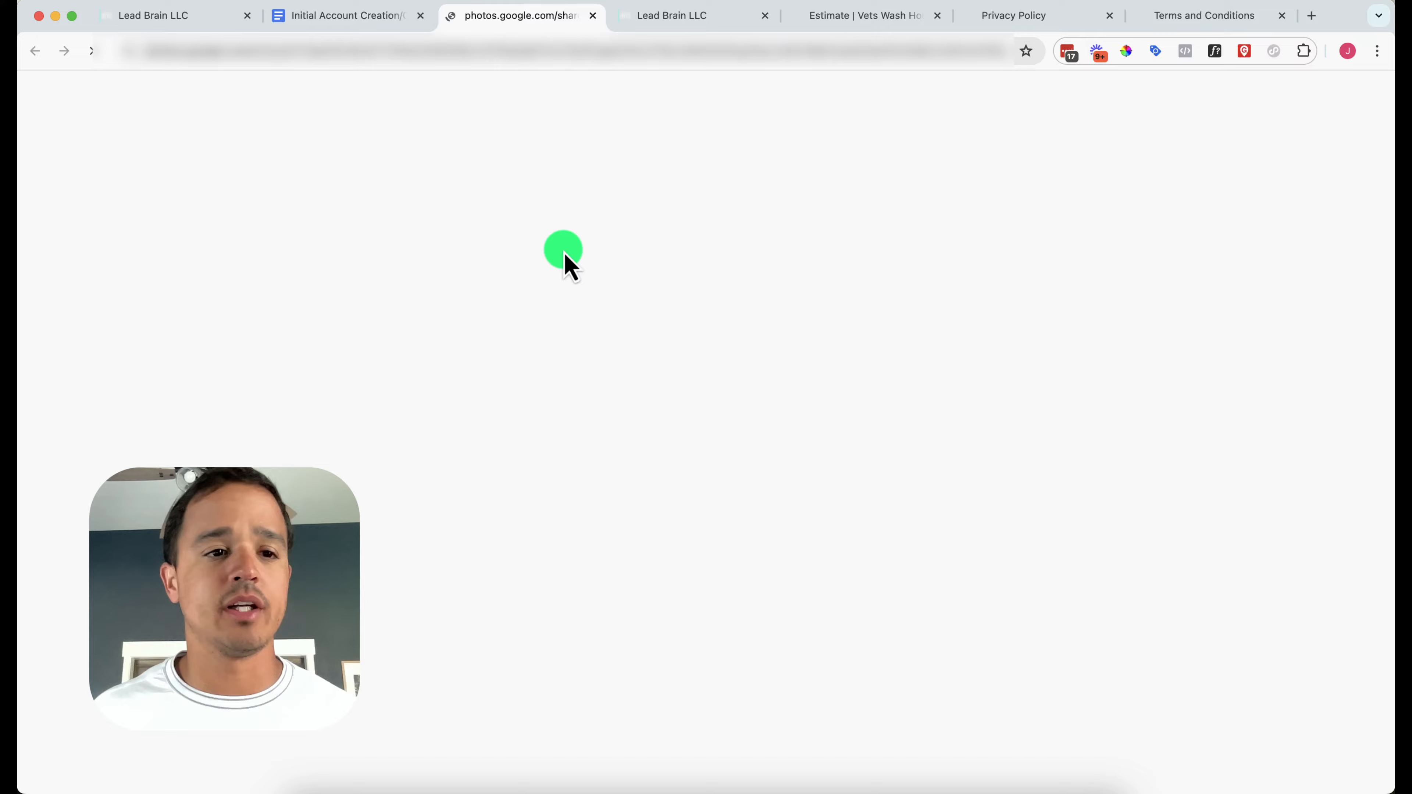
pyautogui.scroll(-2, 563, 394)
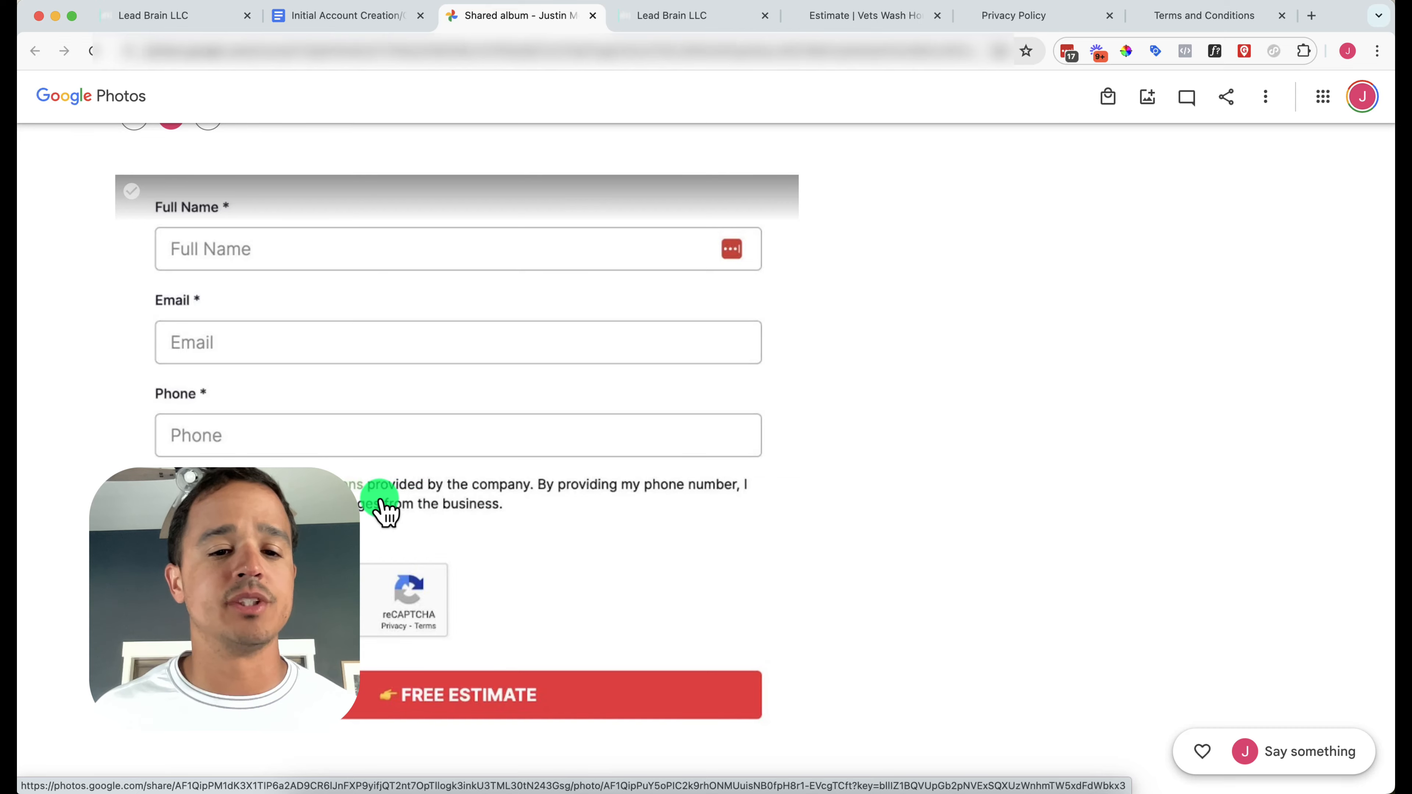
pyautogui.click(716, 17)
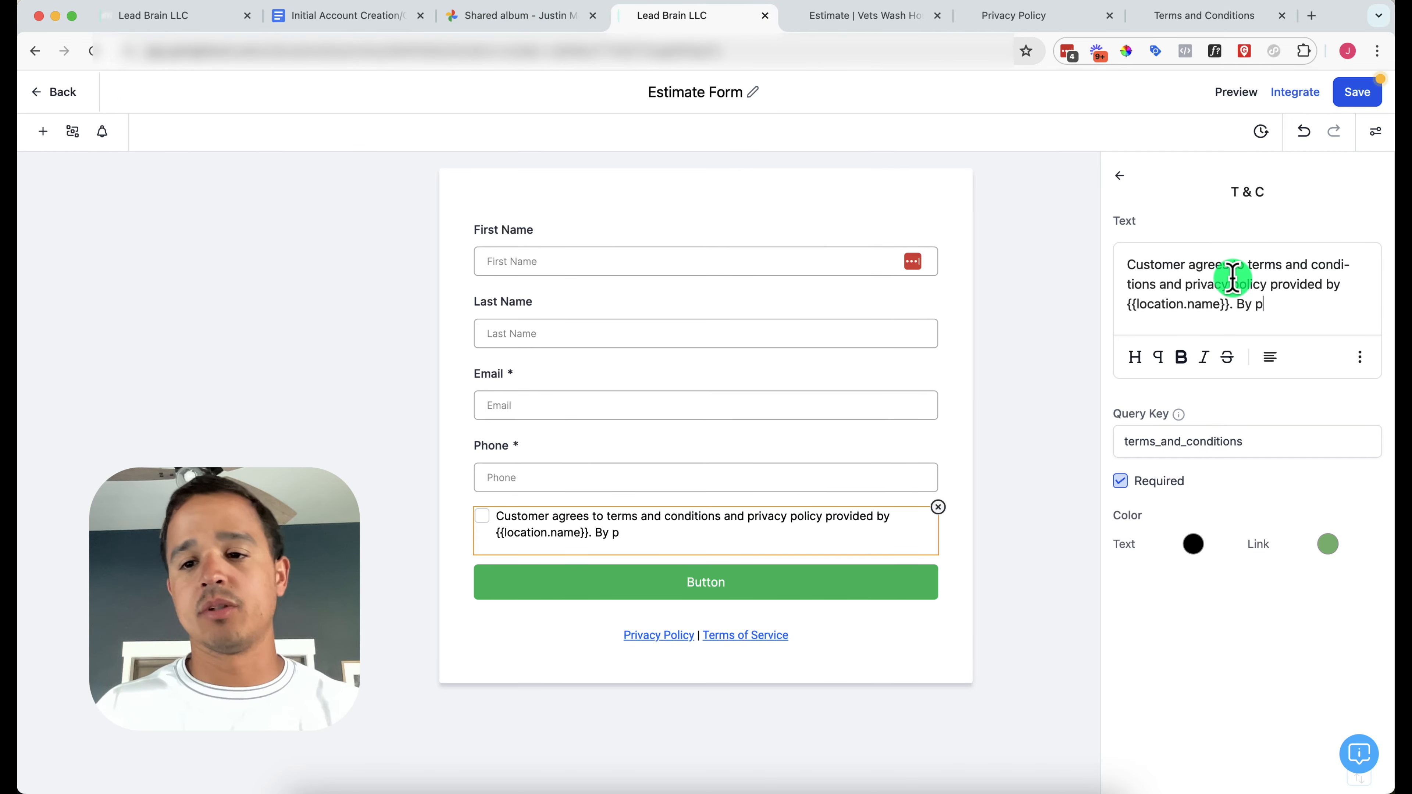
# Append 'By providing my phone number I agree to receive text messages from the business.' and save
pyautogui.write('hone')
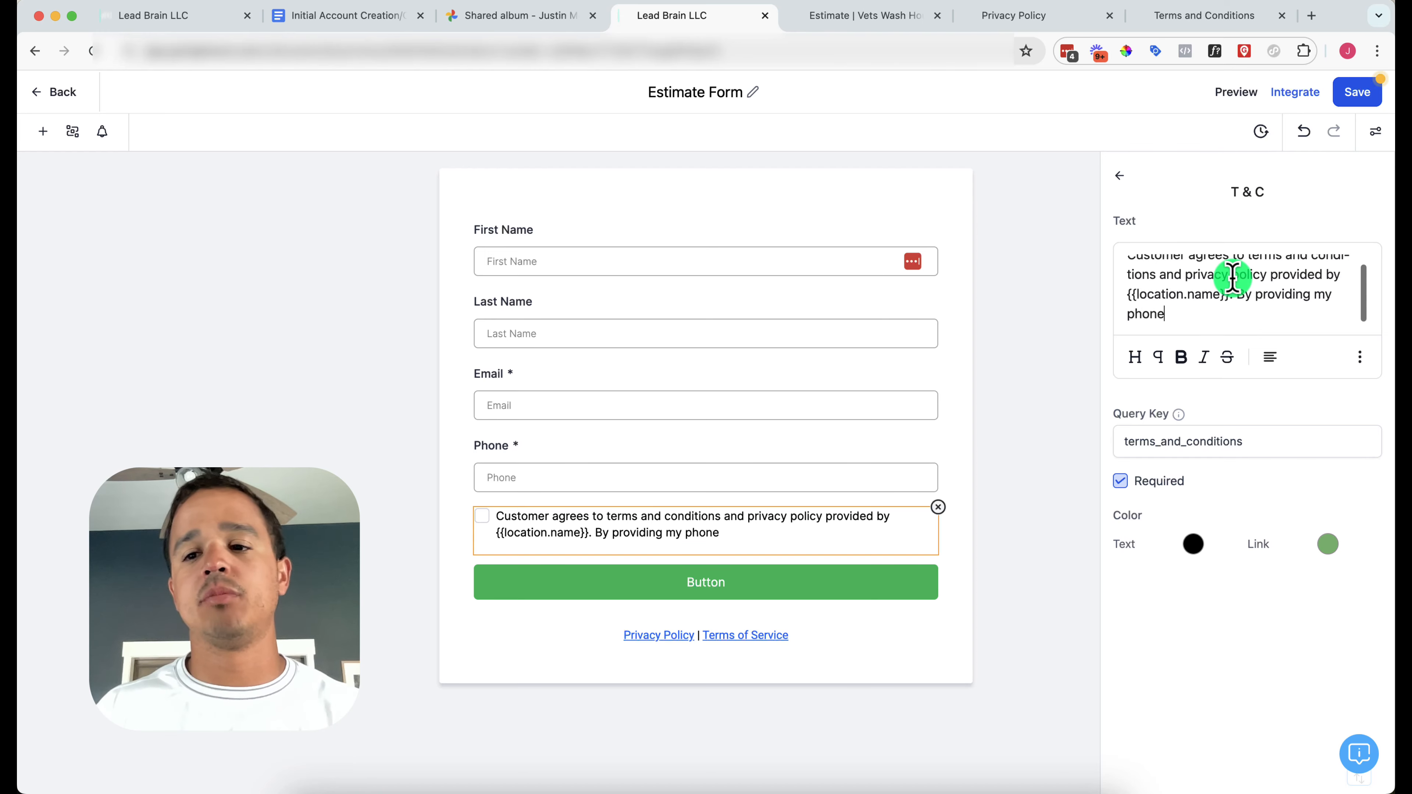
pyautogui.write(' number l')
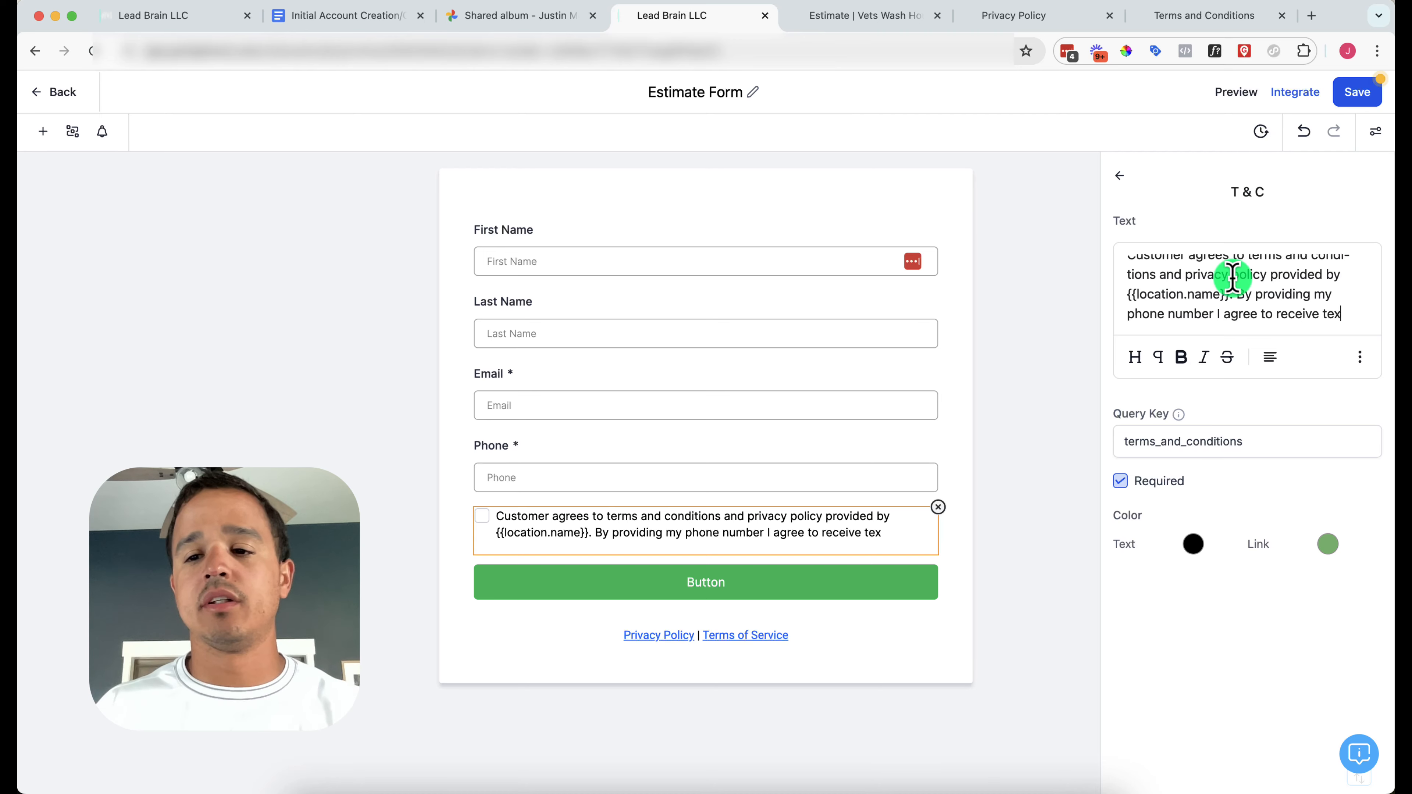
pyautogui.write('agree to receive text messages from the business.')
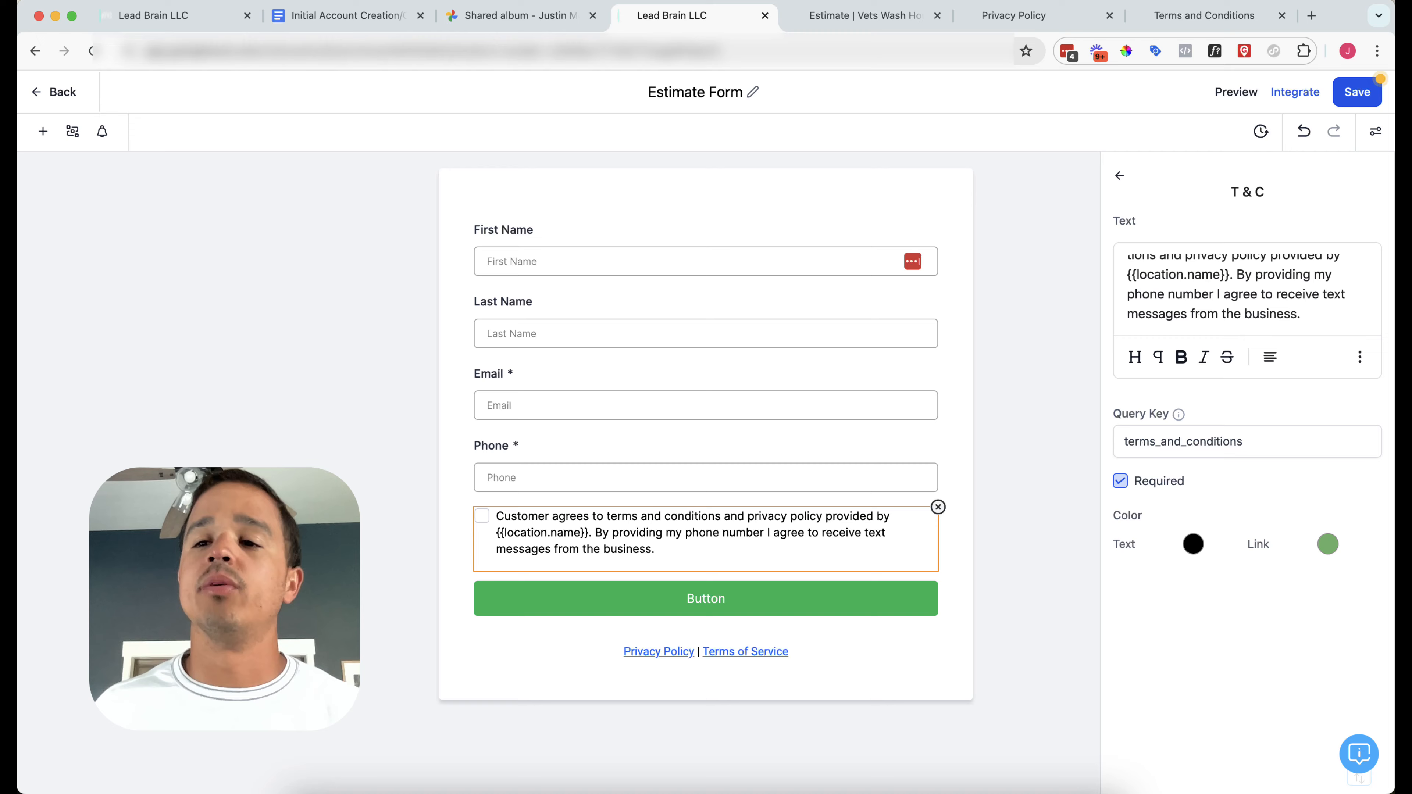
pyautogui.click(1357, 93)
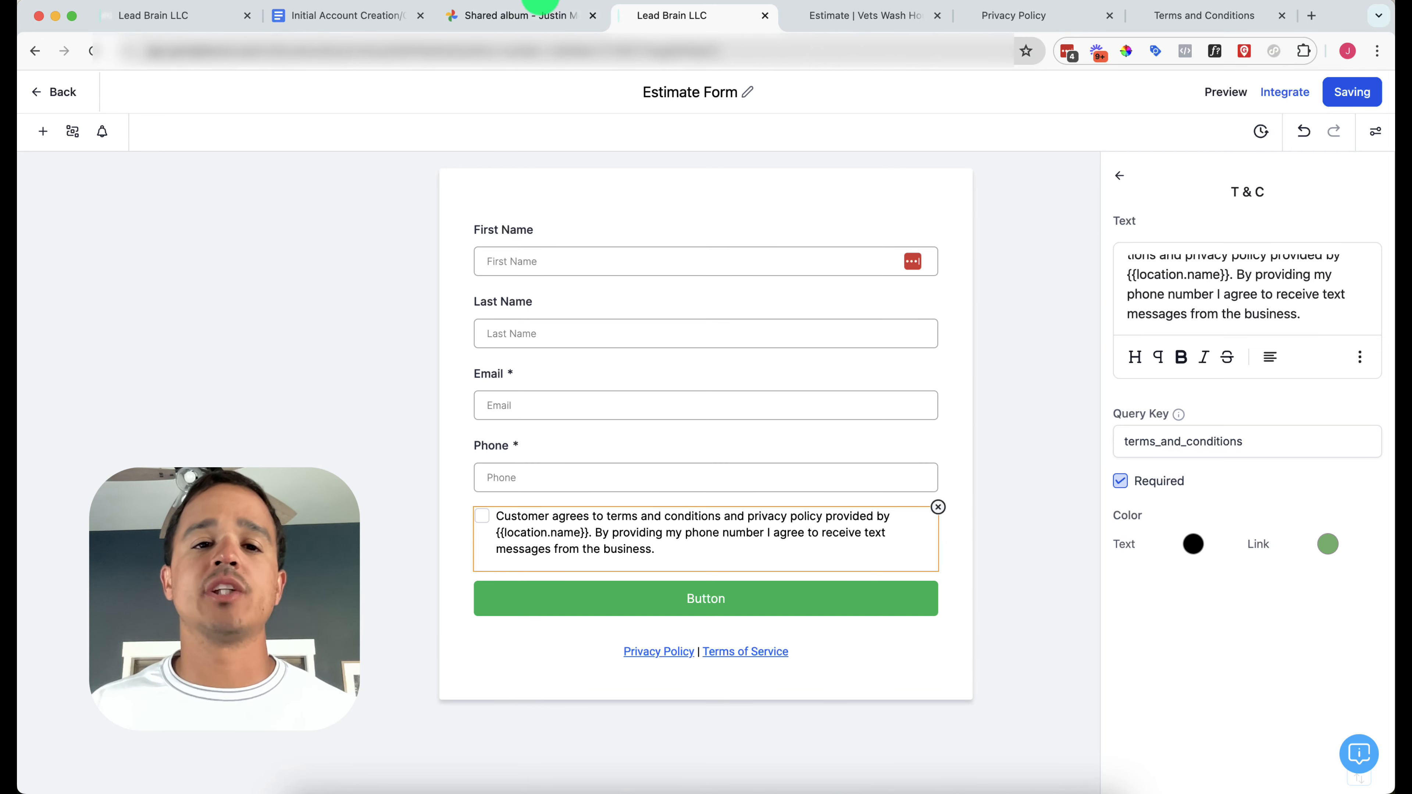
pyautogui.click(545, 17)
# Scroll through the shared estimate form screenshot, then go back to the Estimate Form builder
pyautogui.scroll(2, 512, 441)
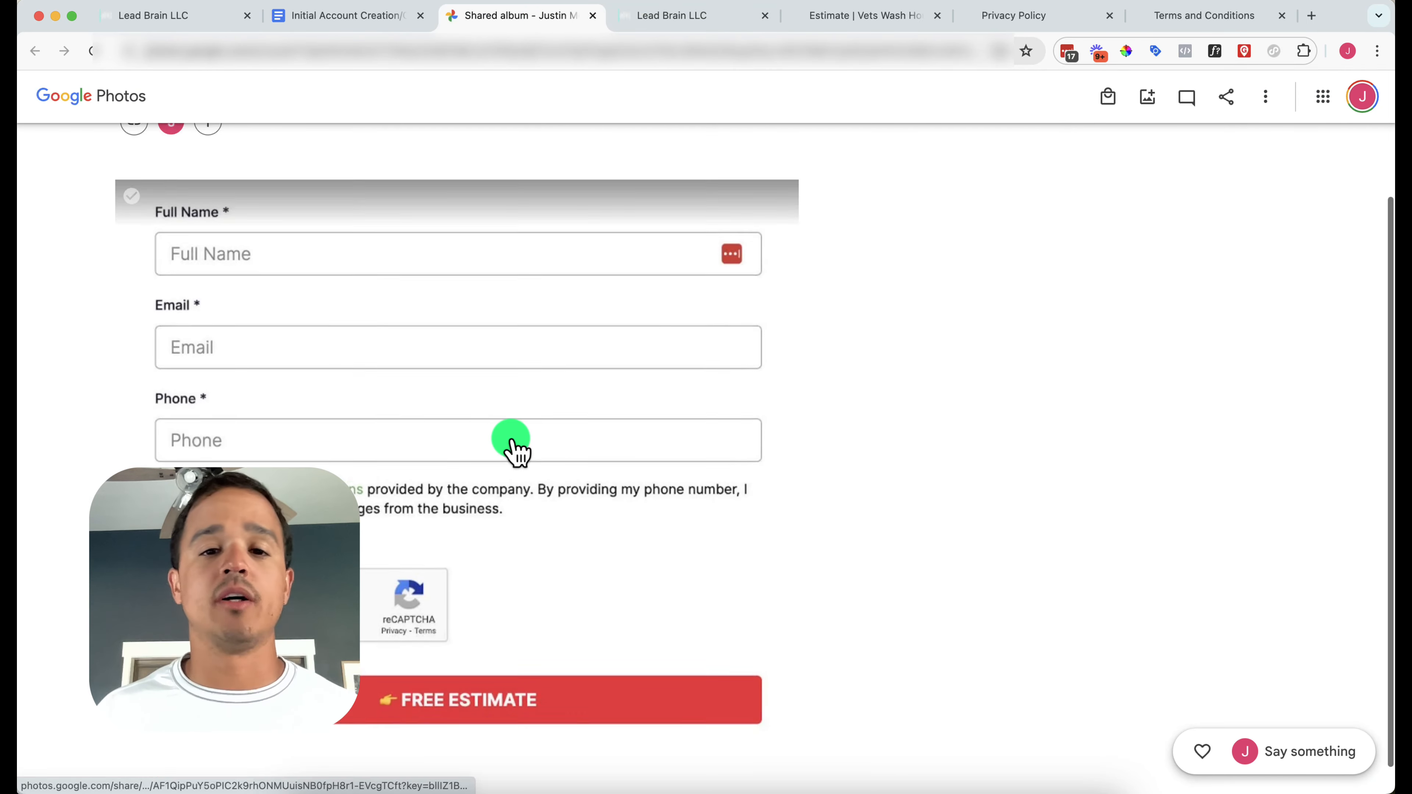
pyautogui.scroll(-2, 512, 441)
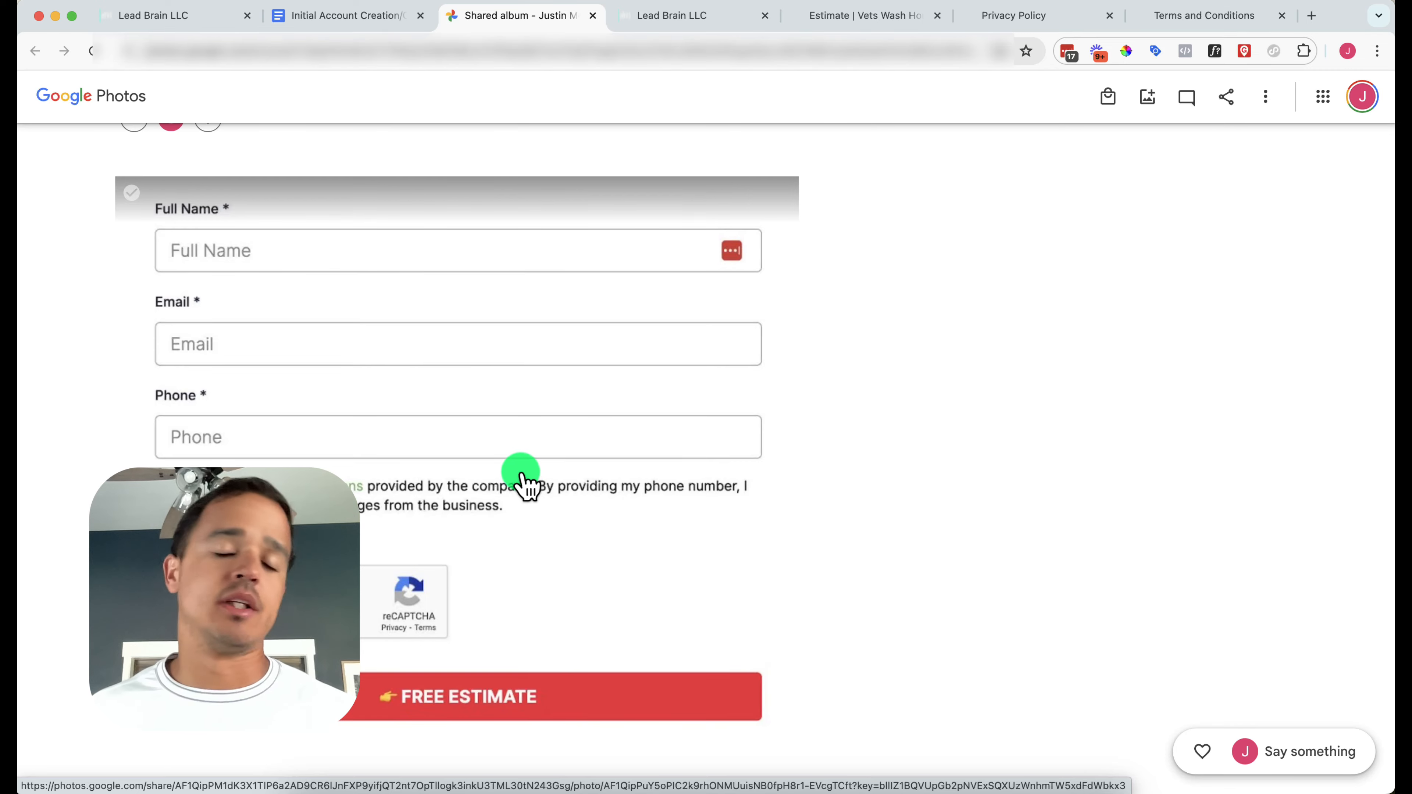
pyautogui.scroll(2, 619, 139)
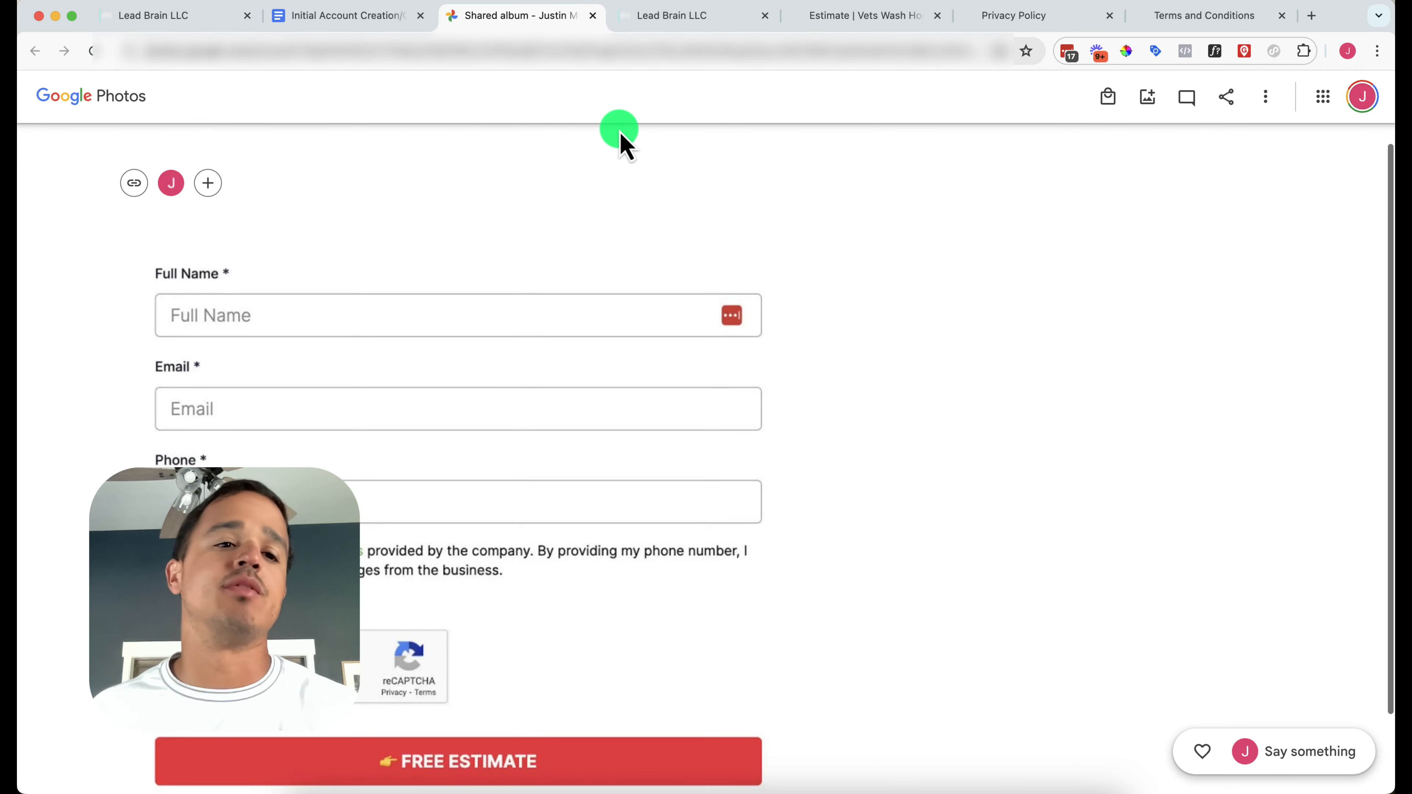
pyautogui.click(645, 29)
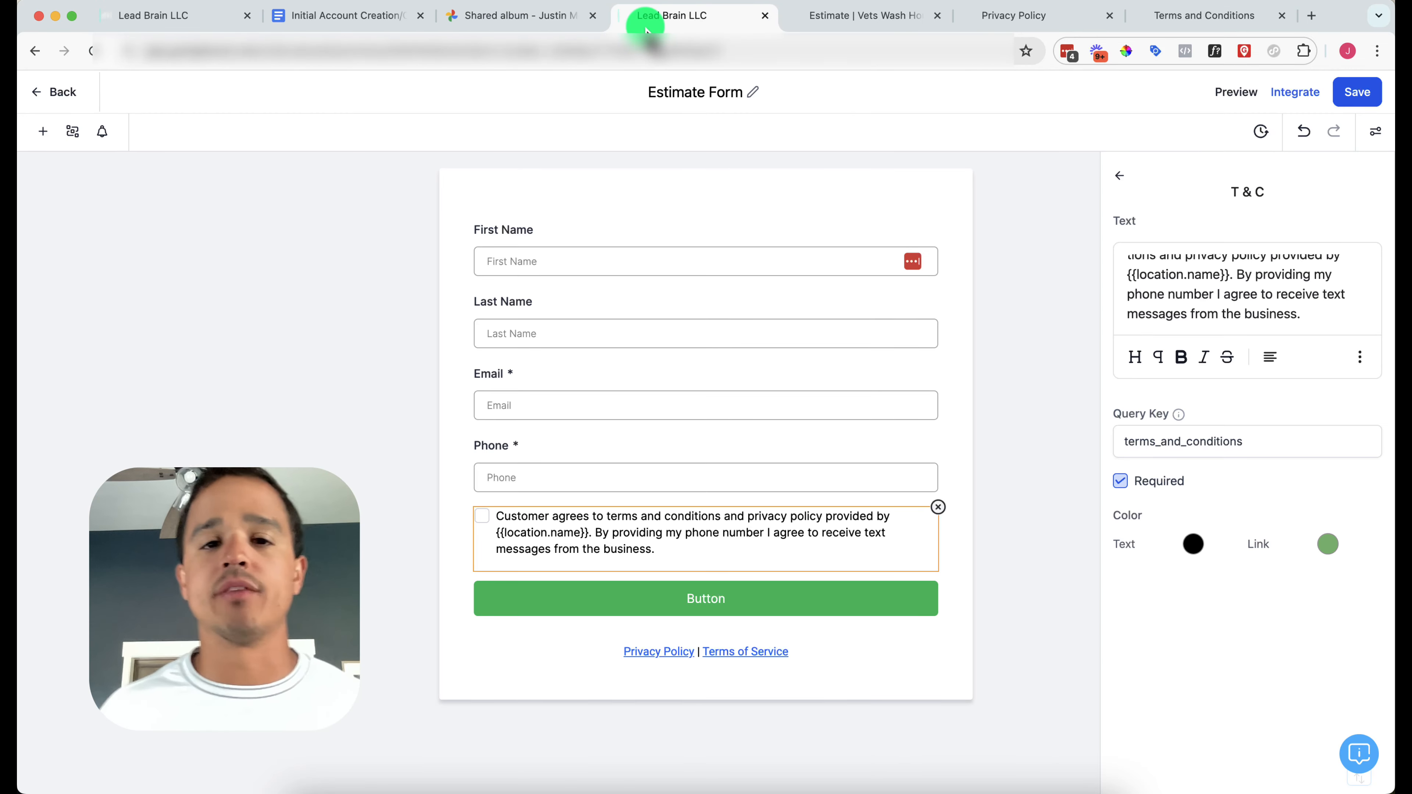
# Change the Estimate Form button's label to 'Submit', save, and go back to the Forms list
pyautogui.click(776, 595)
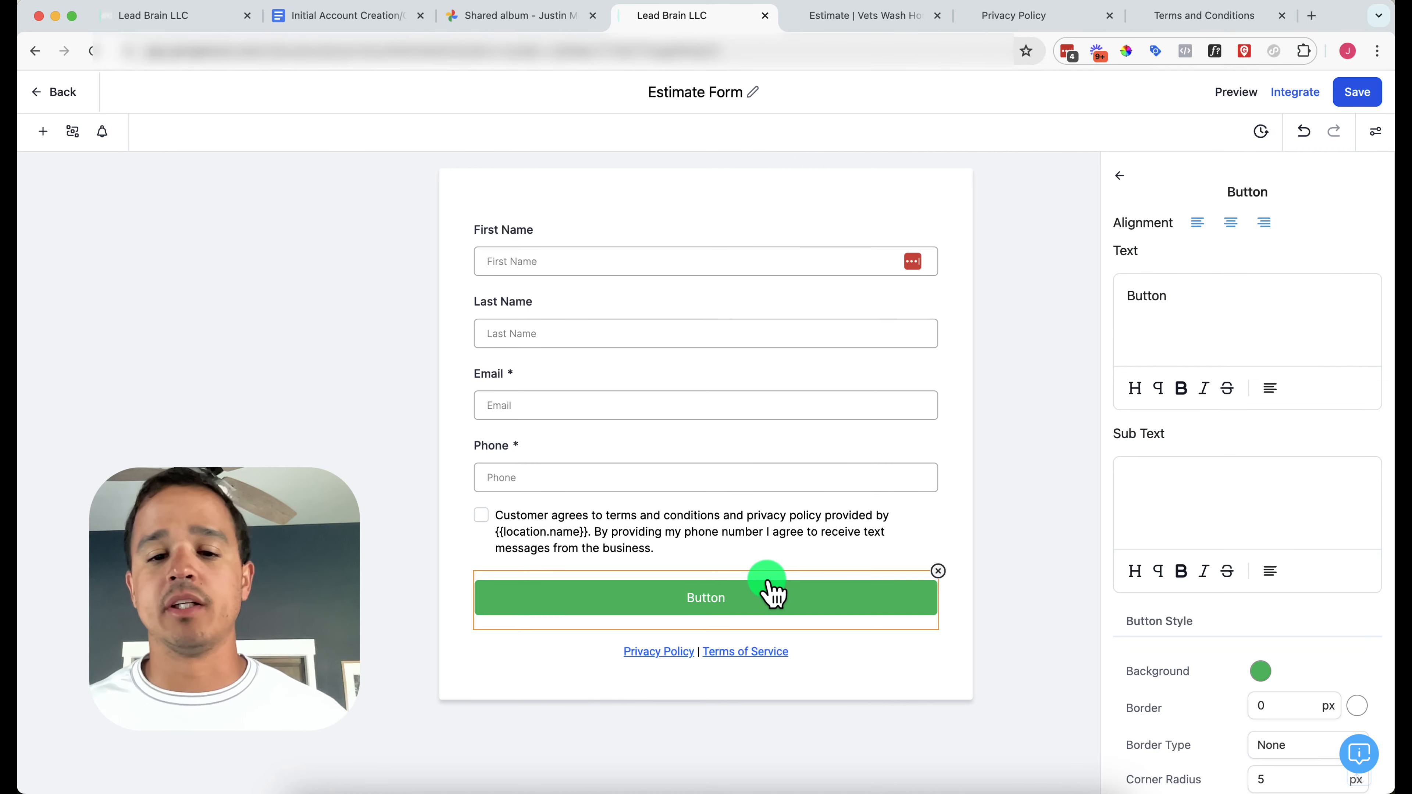
pyautogui.doubleClick(1157, 293)
pyautogui.write('Su')
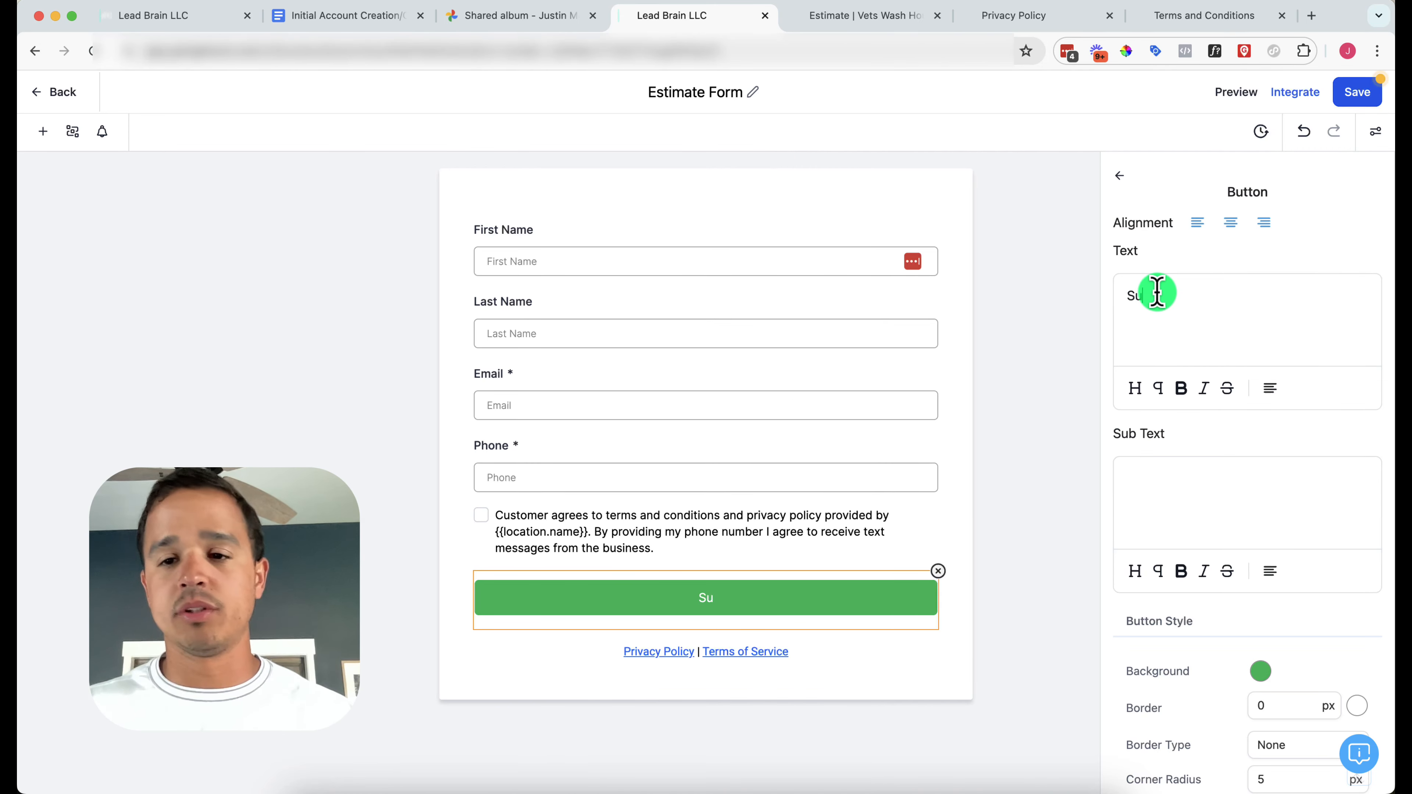
pyautogui.write('bmit')
pyautogui.click(1353, 95)
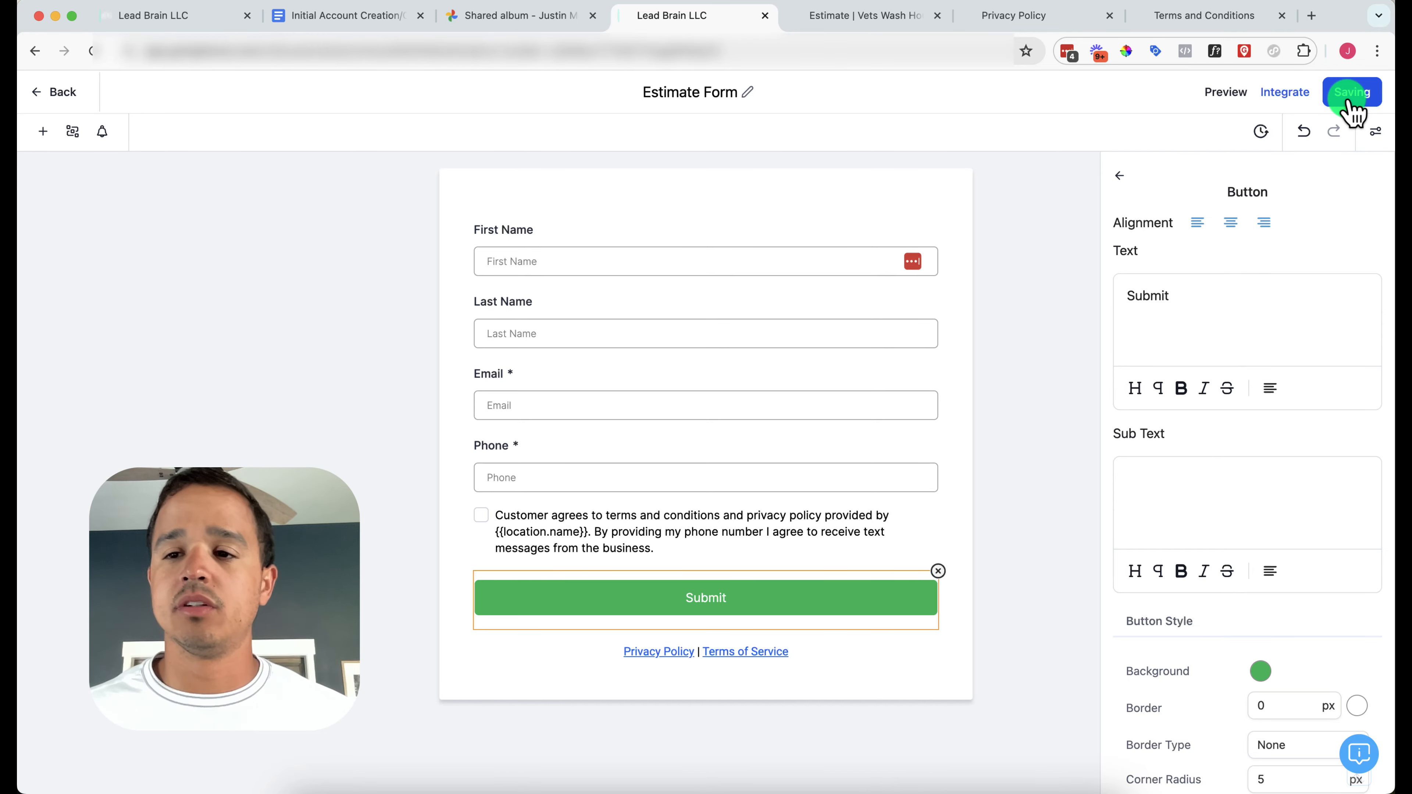
pyautogui.click(34, 100)
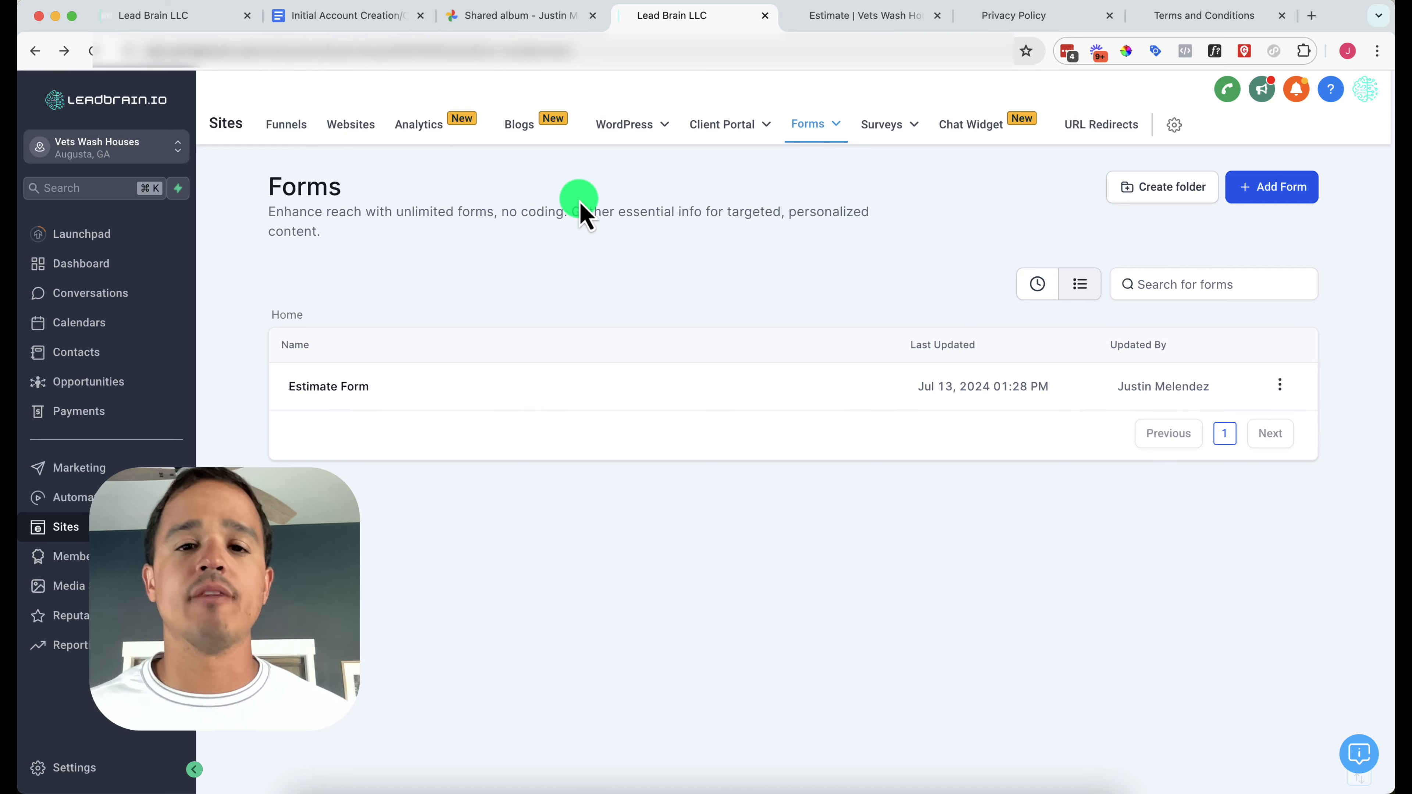
# Open the Free Estimate page of the Standard Templates Series Copy funnel in the editor
pyautogui.click(278, 125)
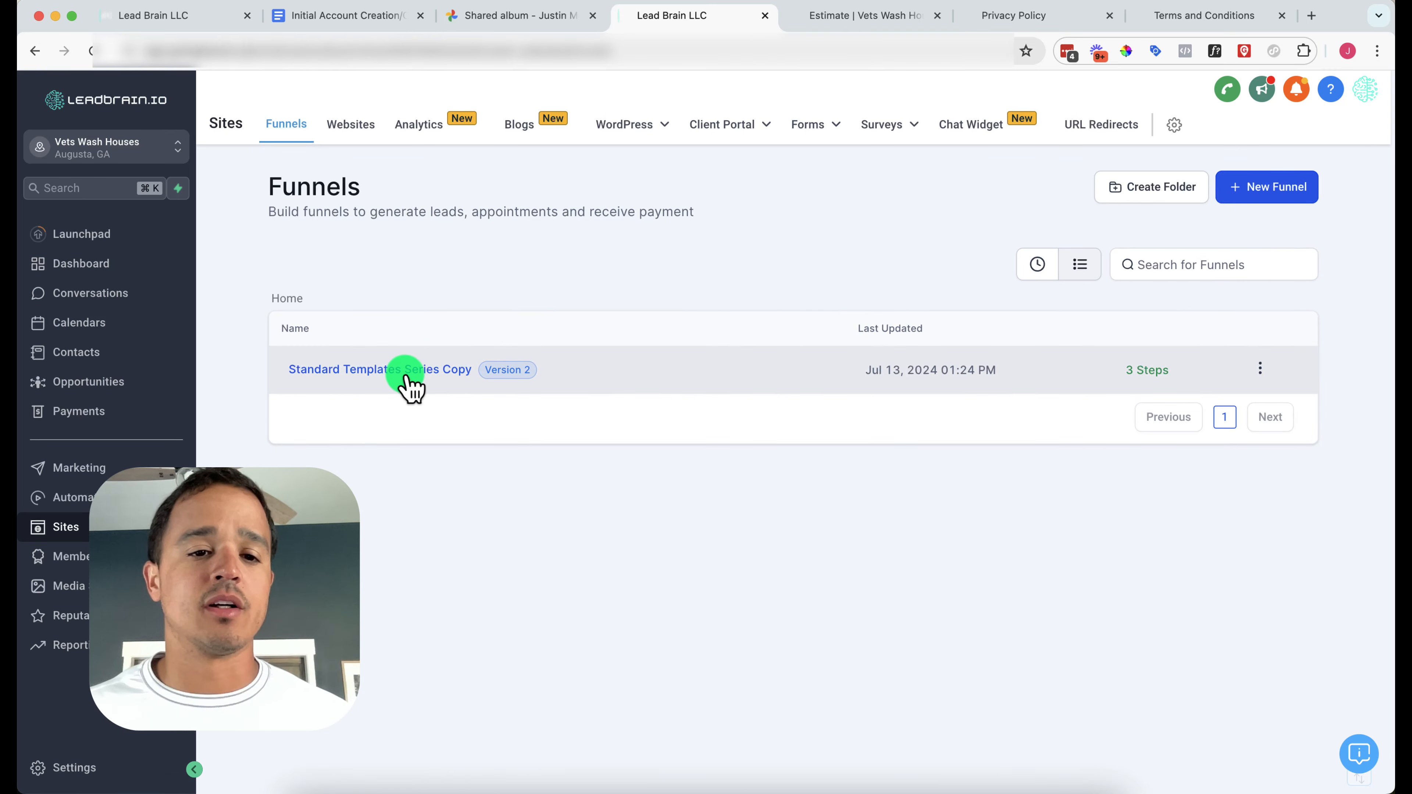
pyautogui.click(410, 372)
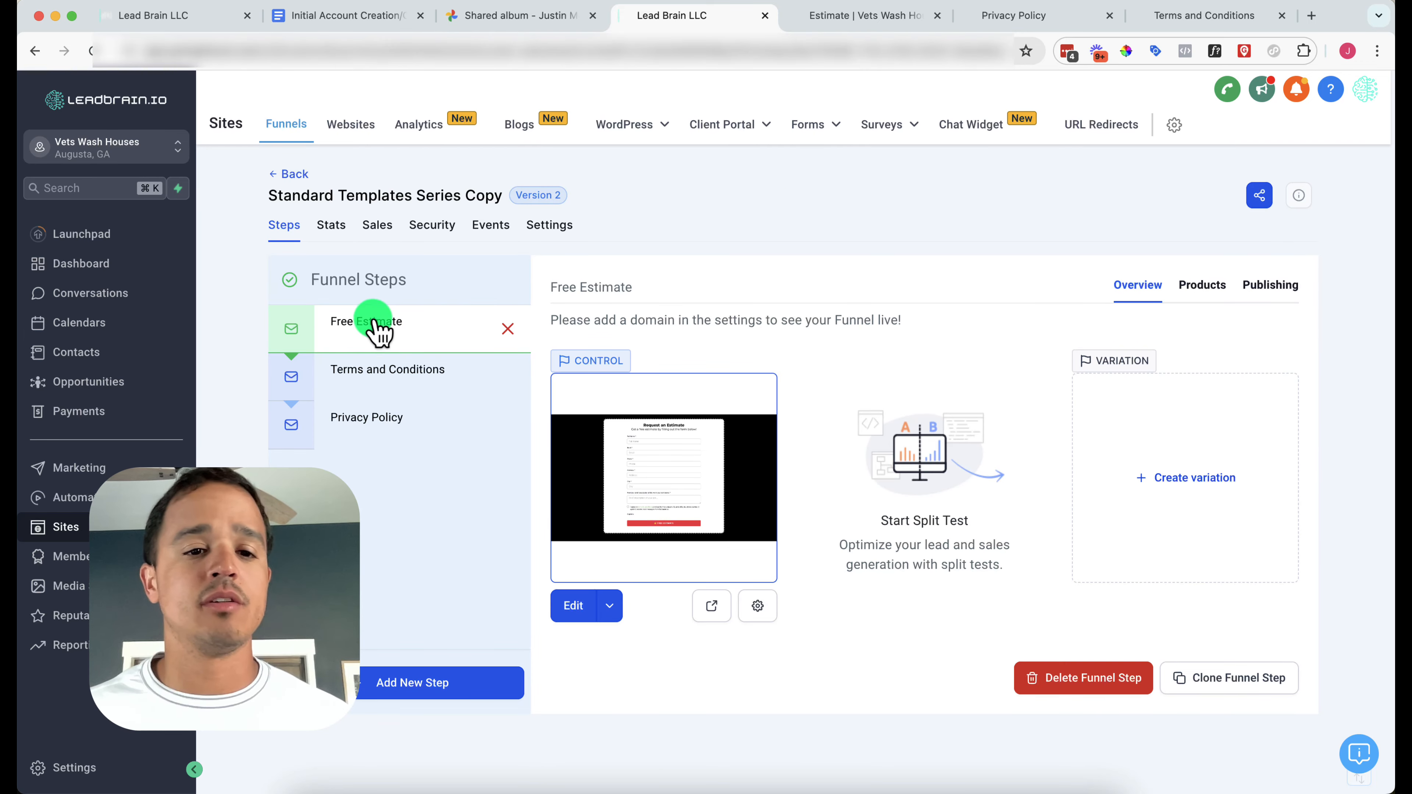
pyautogui.click(583, 606)
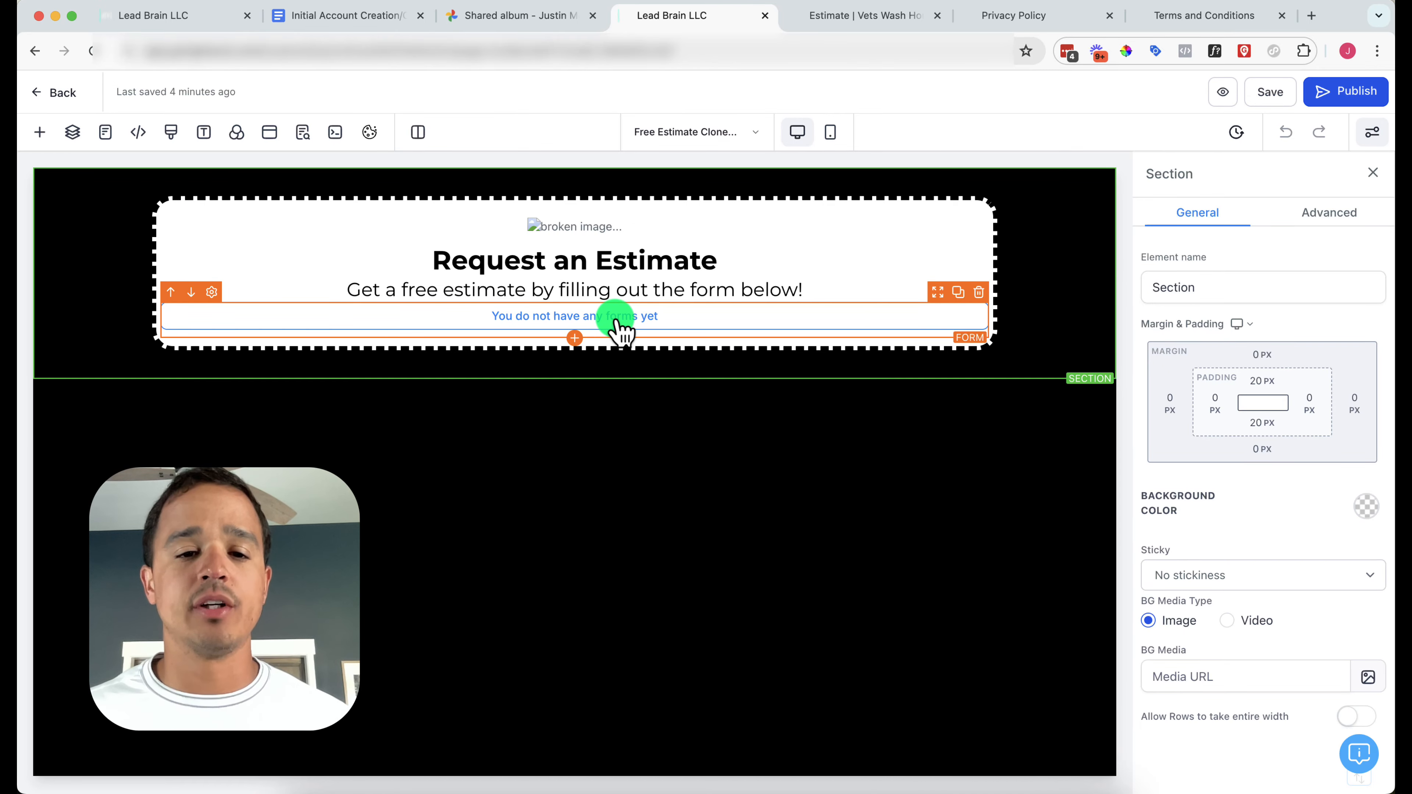
# Set the page's empty form block to the Estimate Form and save the page
pyautogui.click(619, 328)
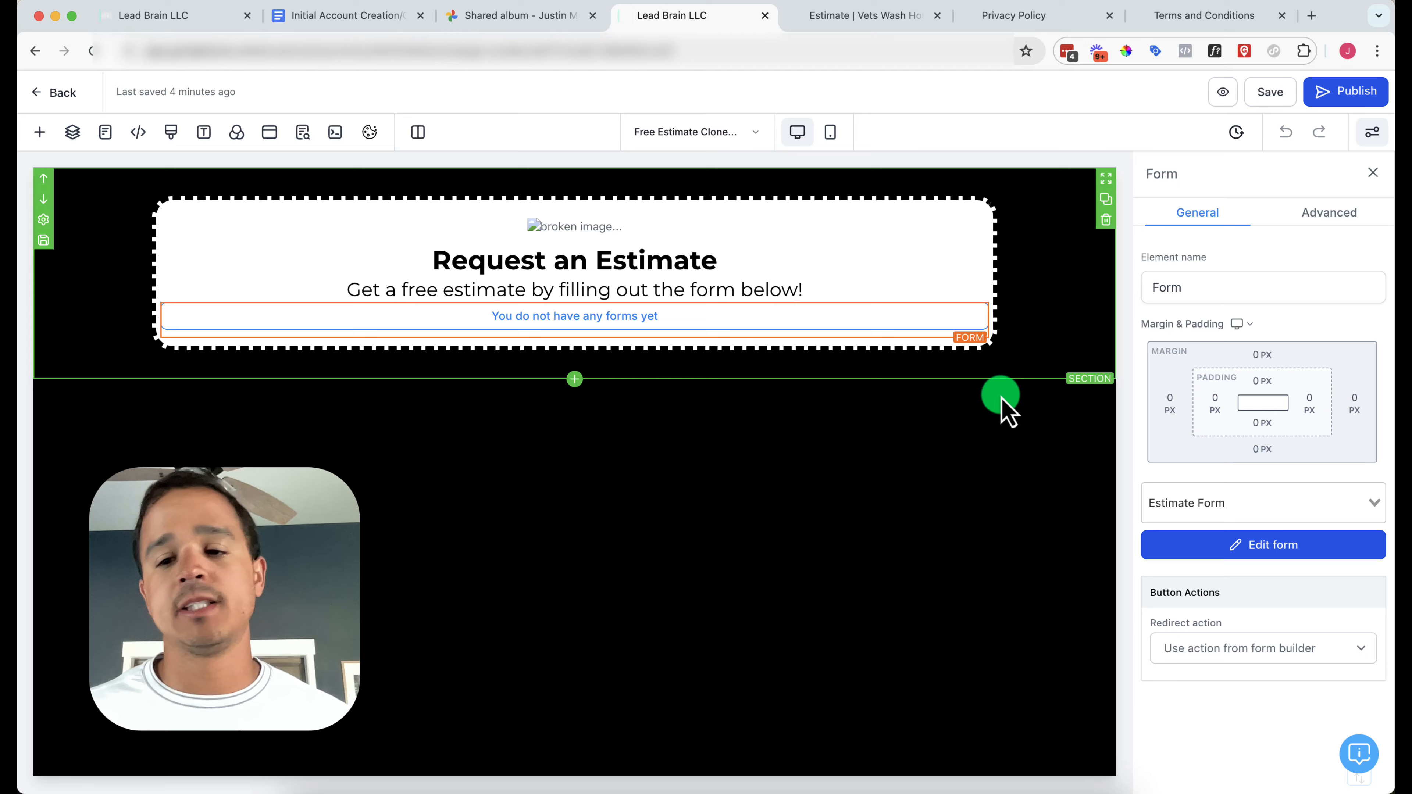
pyautogui.click(1201, 498)
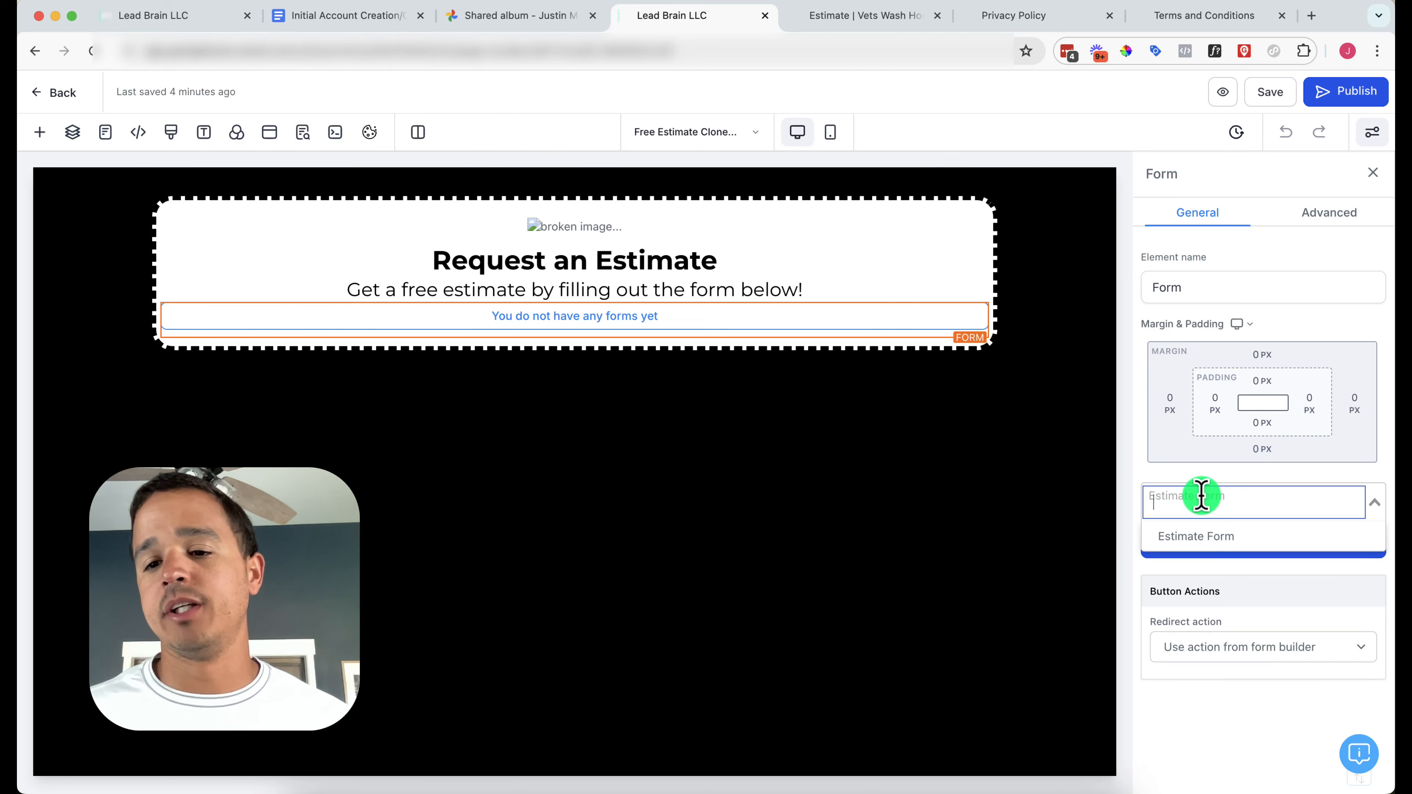
pyautogui.click(1206, 539)
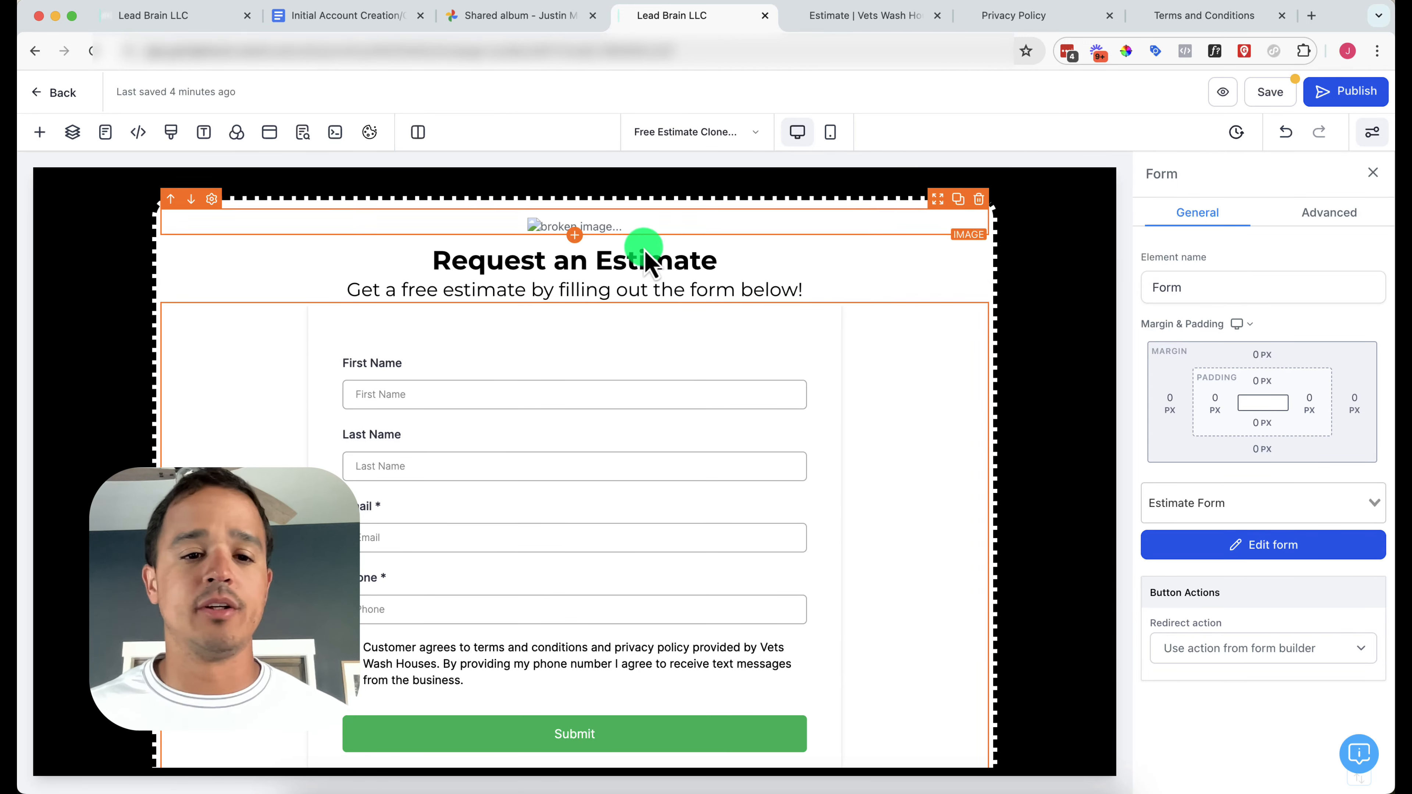
pyautogui.click(1270, 92)
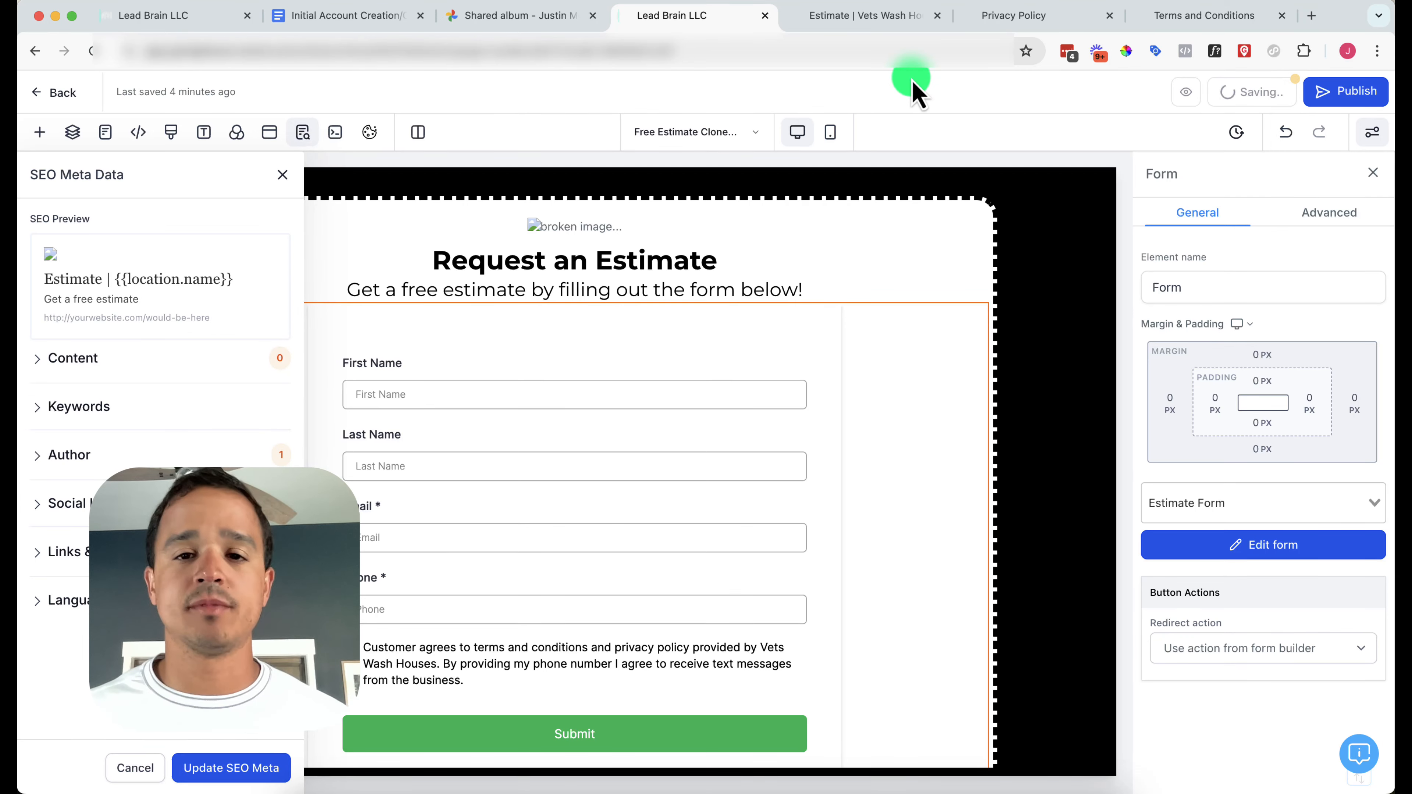
# Refresh the live Estimate | Vets Wash Houses page to show the form, then return to the builder
pyautogui.click(878, 18)
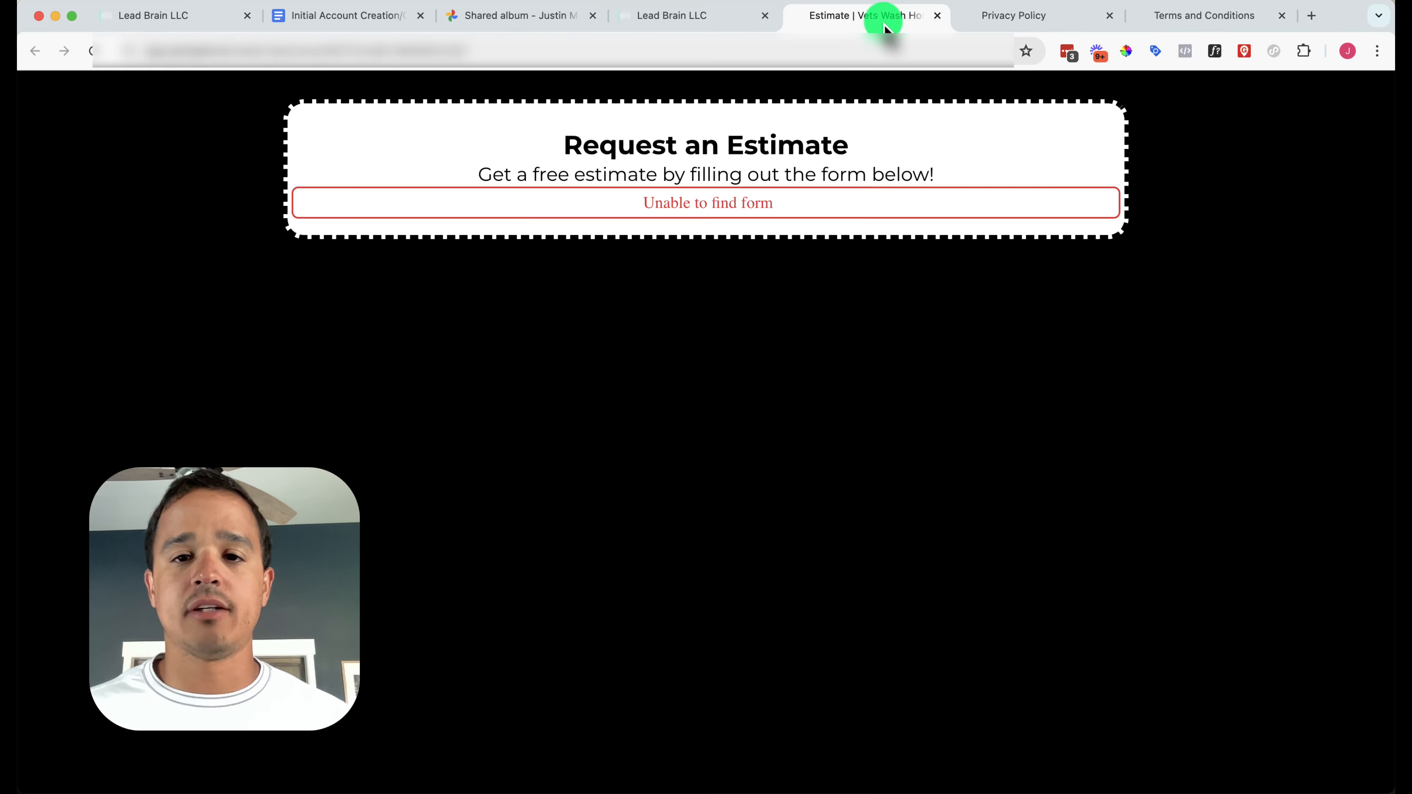
pyautogui.press('super+r')
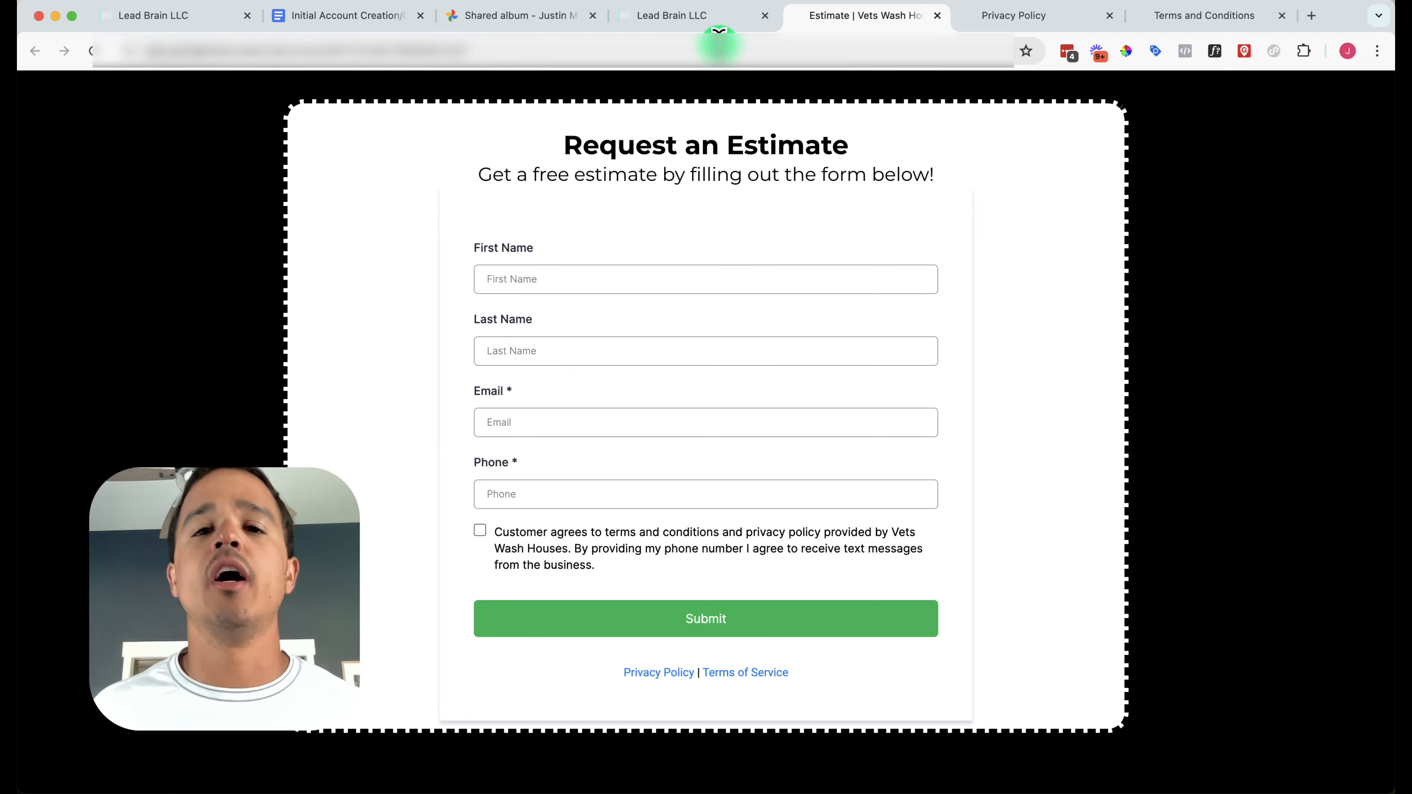
pyautogui.click(650, 17)
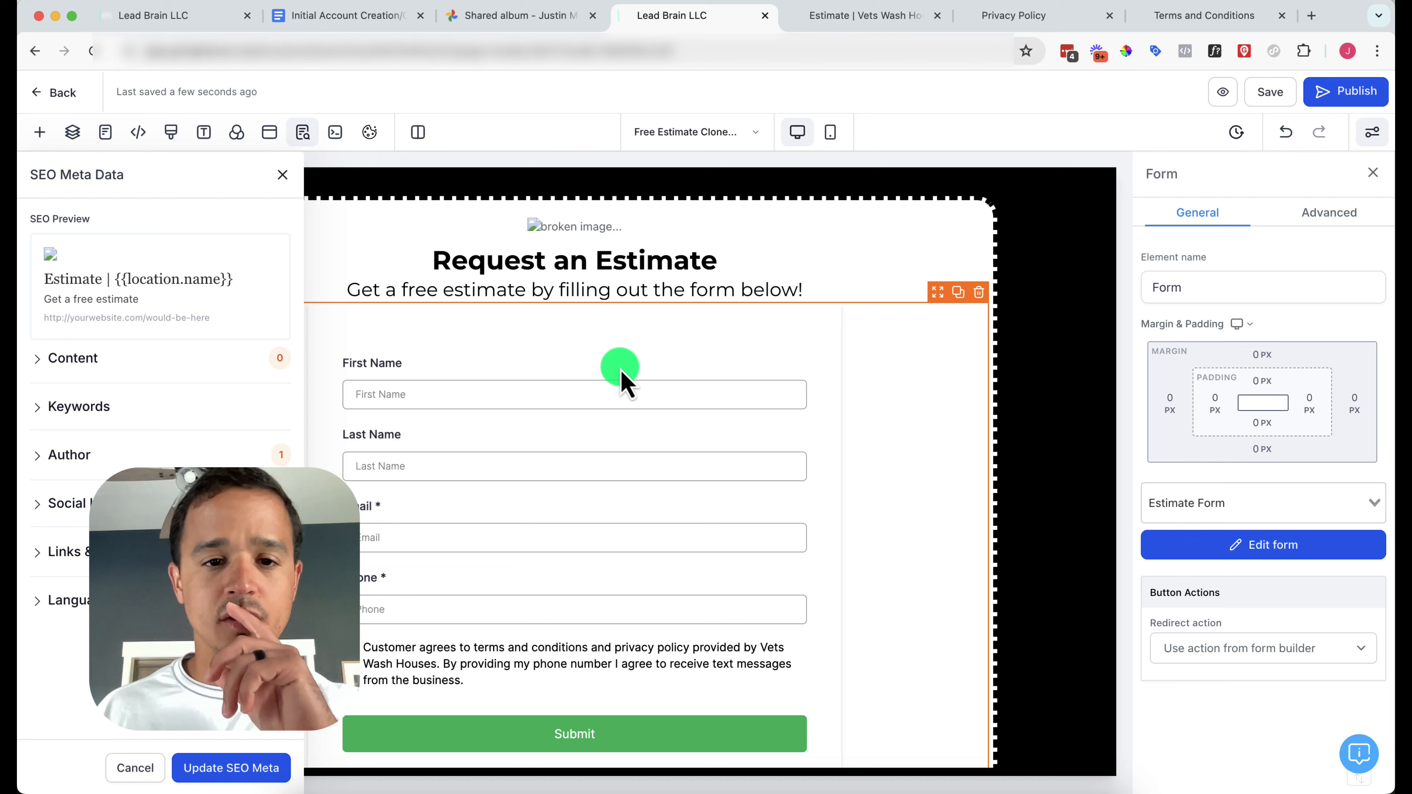
# Inspect the broken logo's image source, {{custom_values.logo}}, then exit to the funnel's steps overview
pyautogui.click(603, 239)
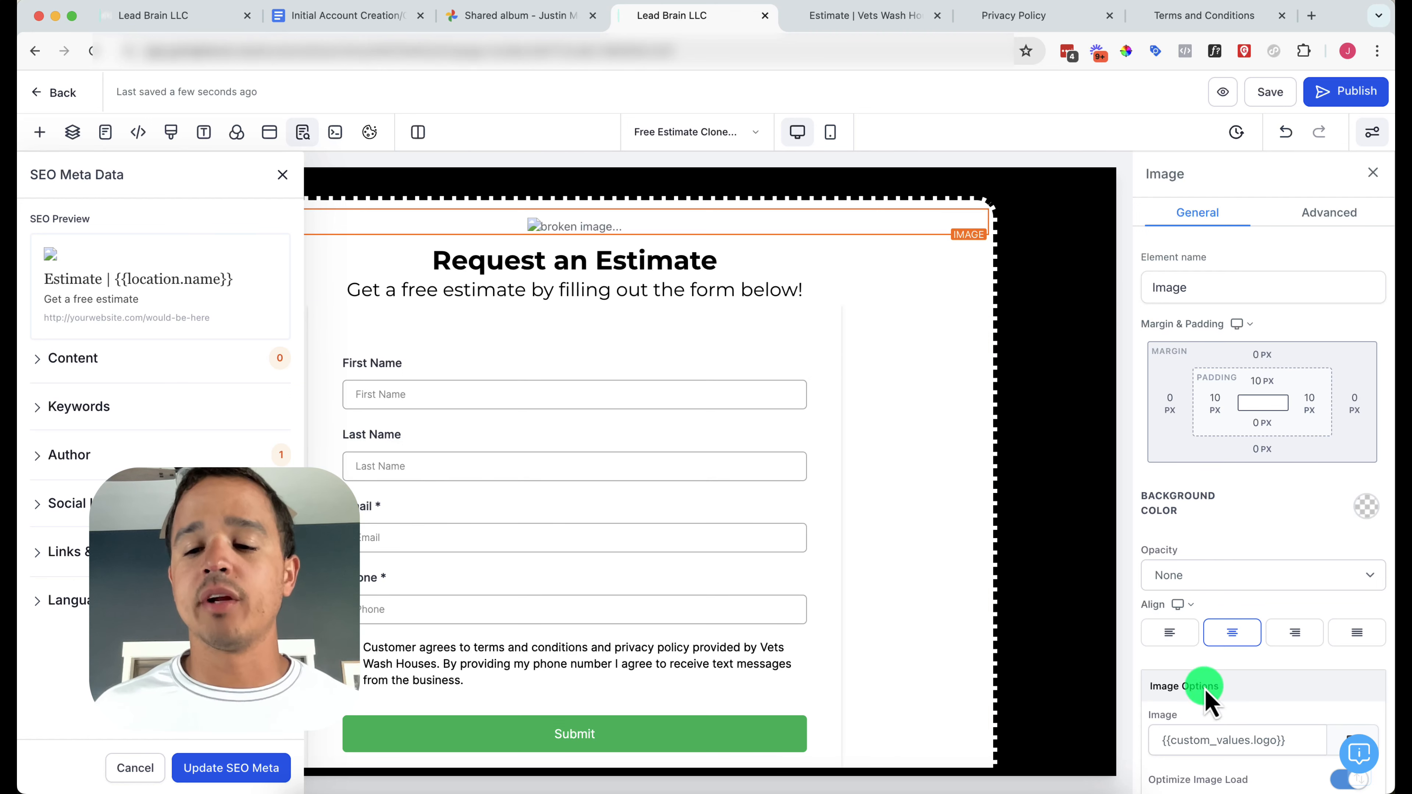
pyautogui.doubleClick(1214, 740)
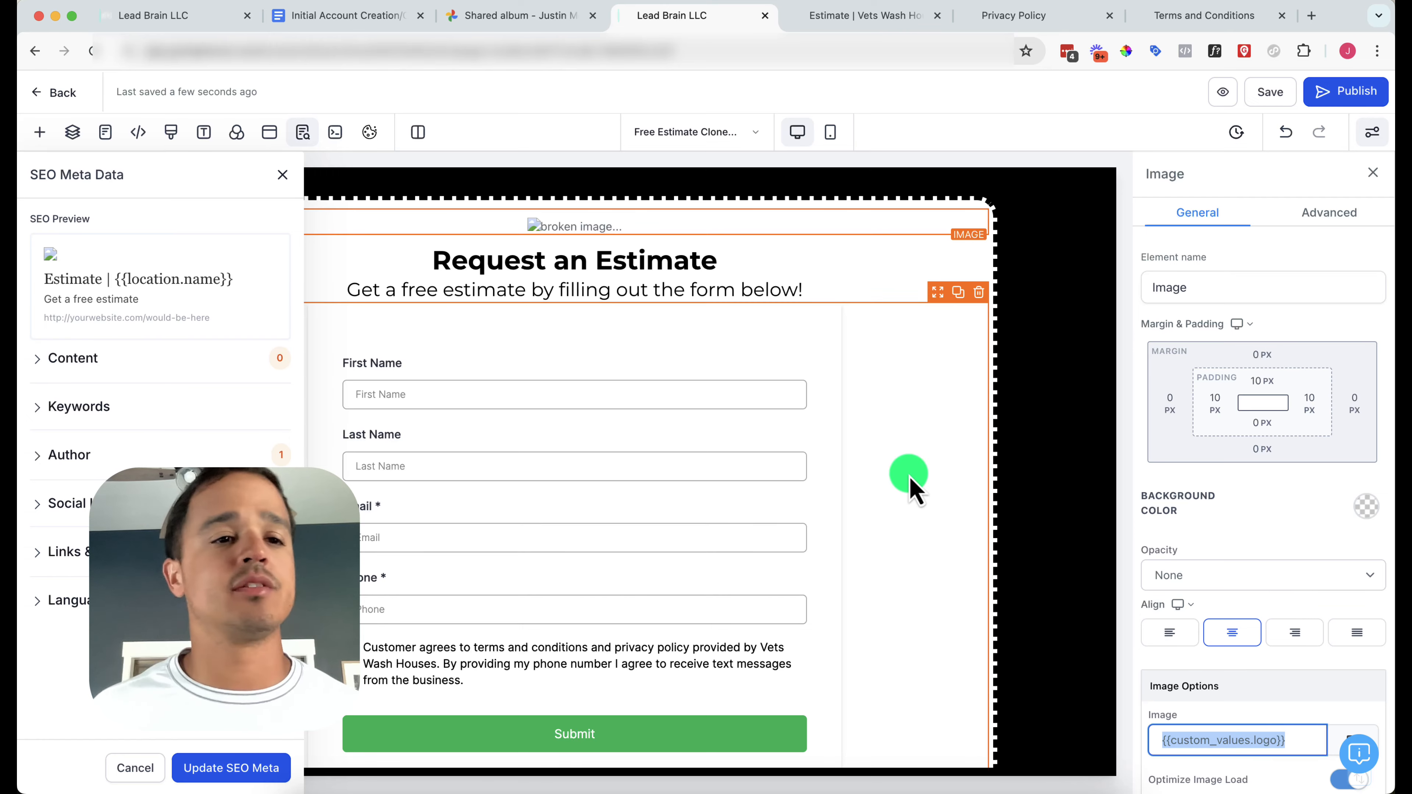
pyautogui.click(67, 93)
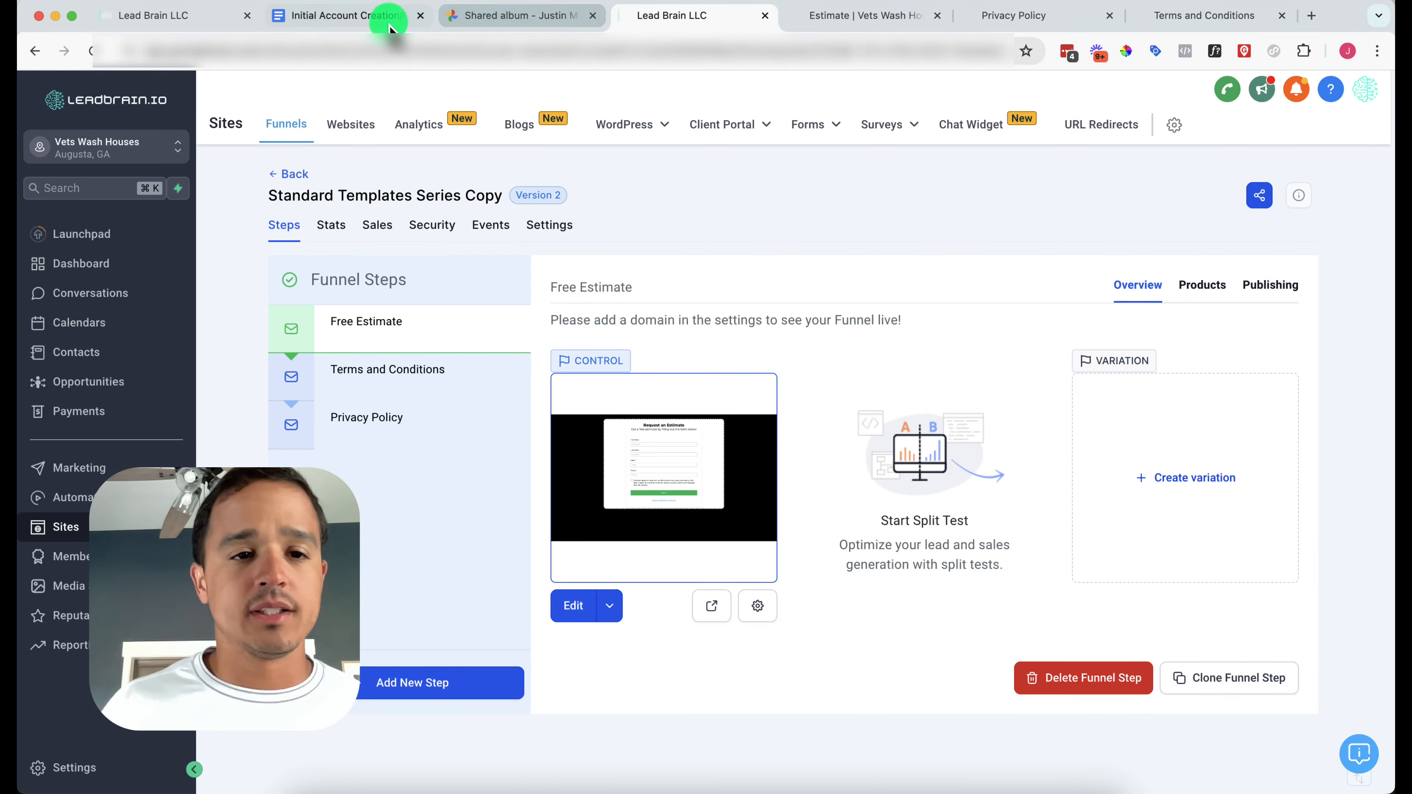
# Tick 'Create a simple form' in the Initial Account Creation checklist, then bring back the funnel page
pyautogui.click(389, 15)
pyautogui.click(347, 323)
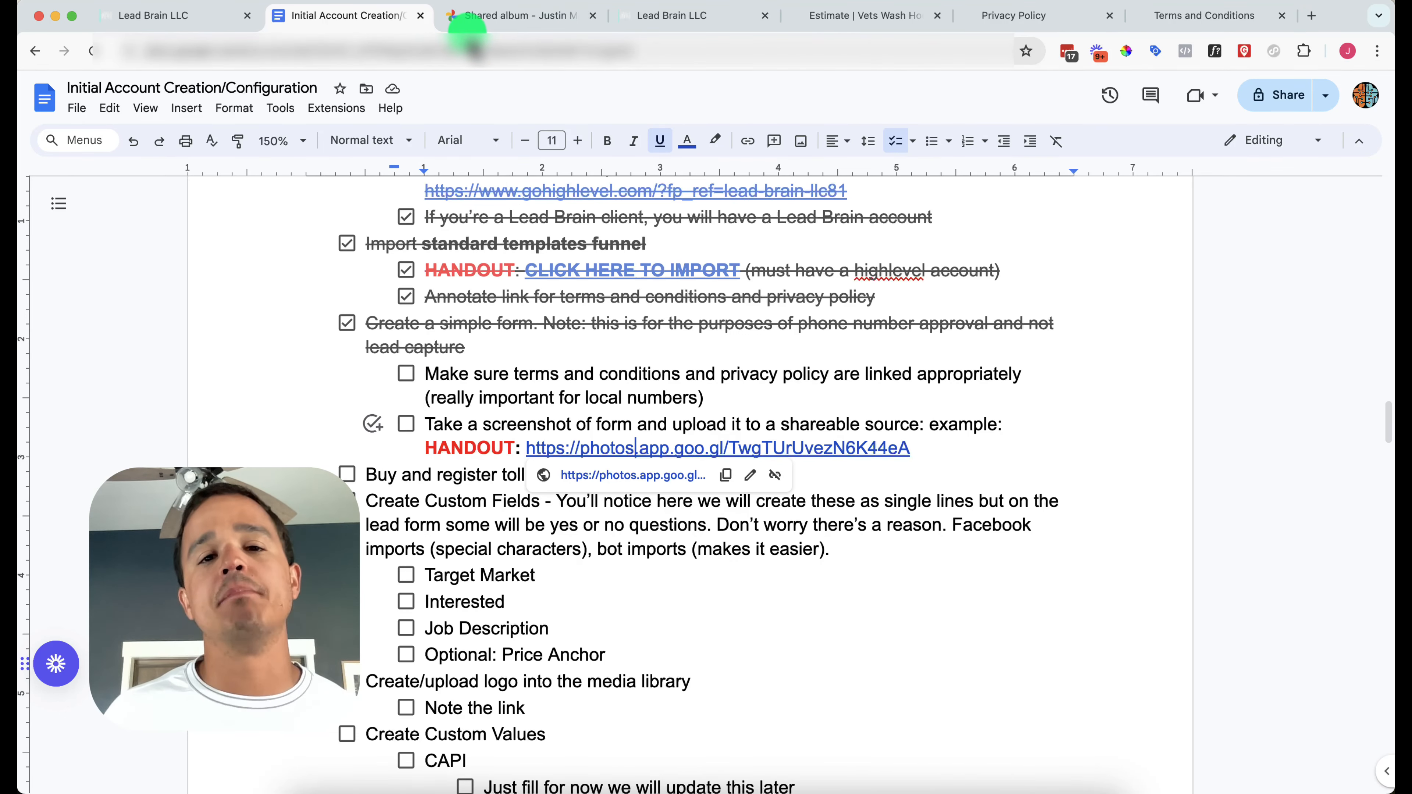
pyautogui.moveTo(687, 24); pyautogui.dragTo(495, 25)
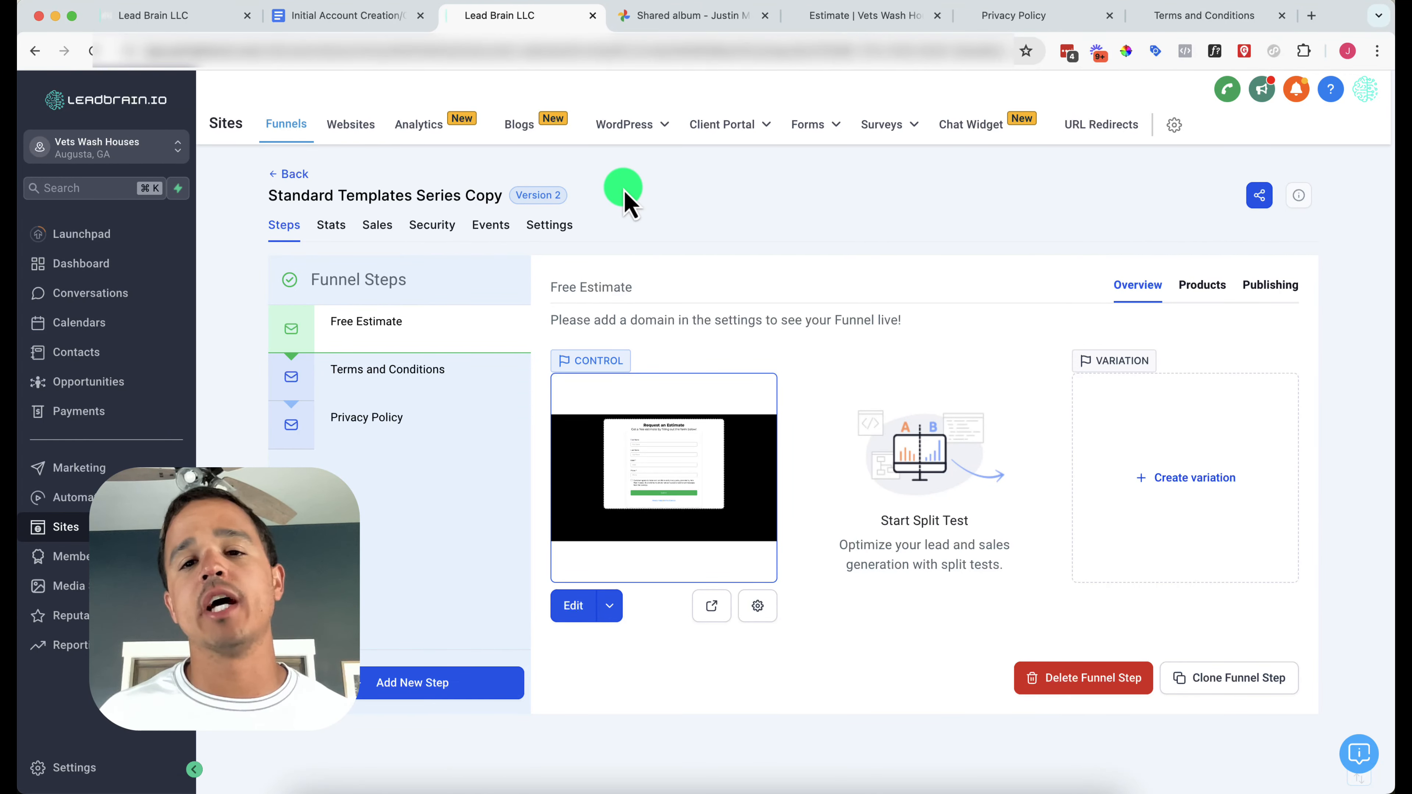
# Open the Estimate Form in the builder and test where its Privacy Policy footer link leads
pyautogui.click(579, 605)
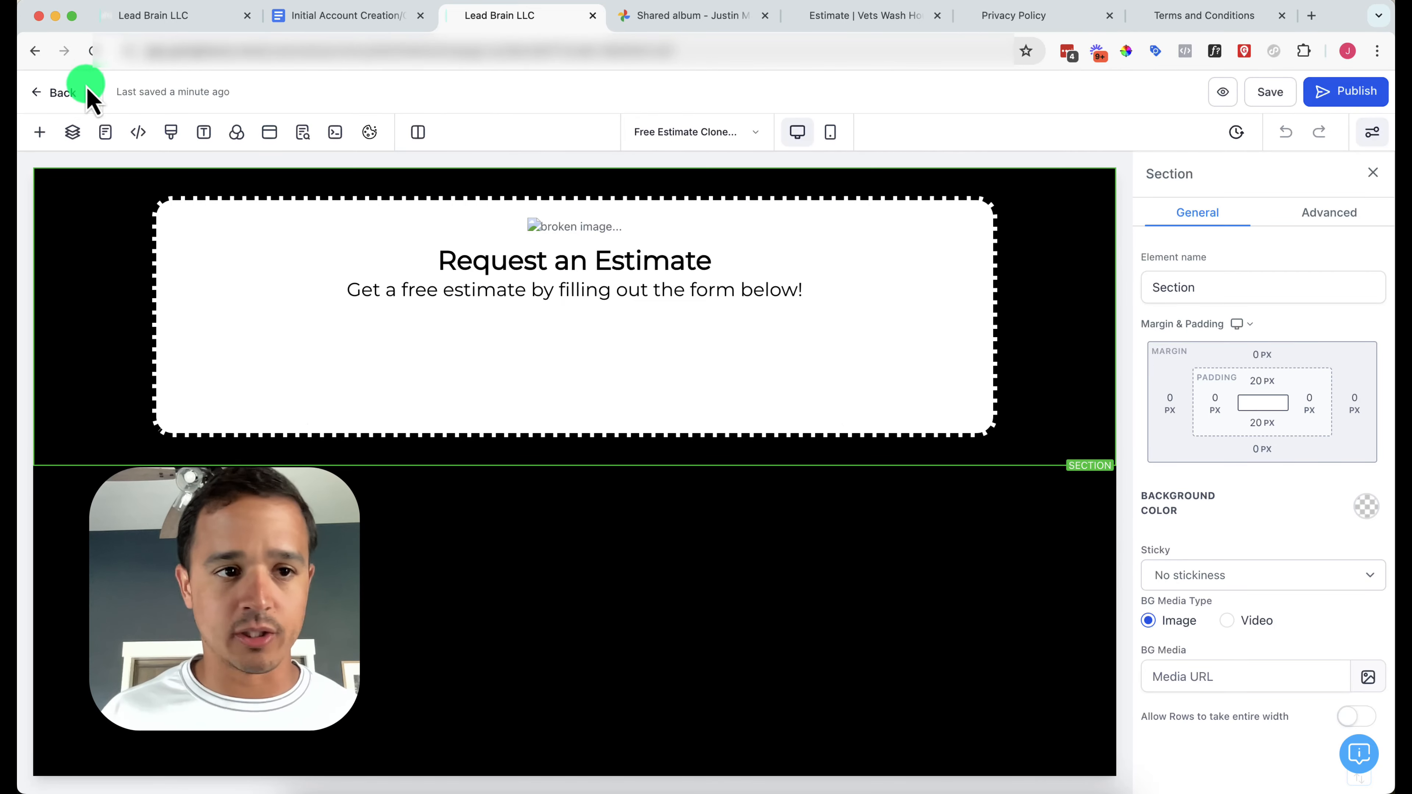
pyautogui.click(58, 93)
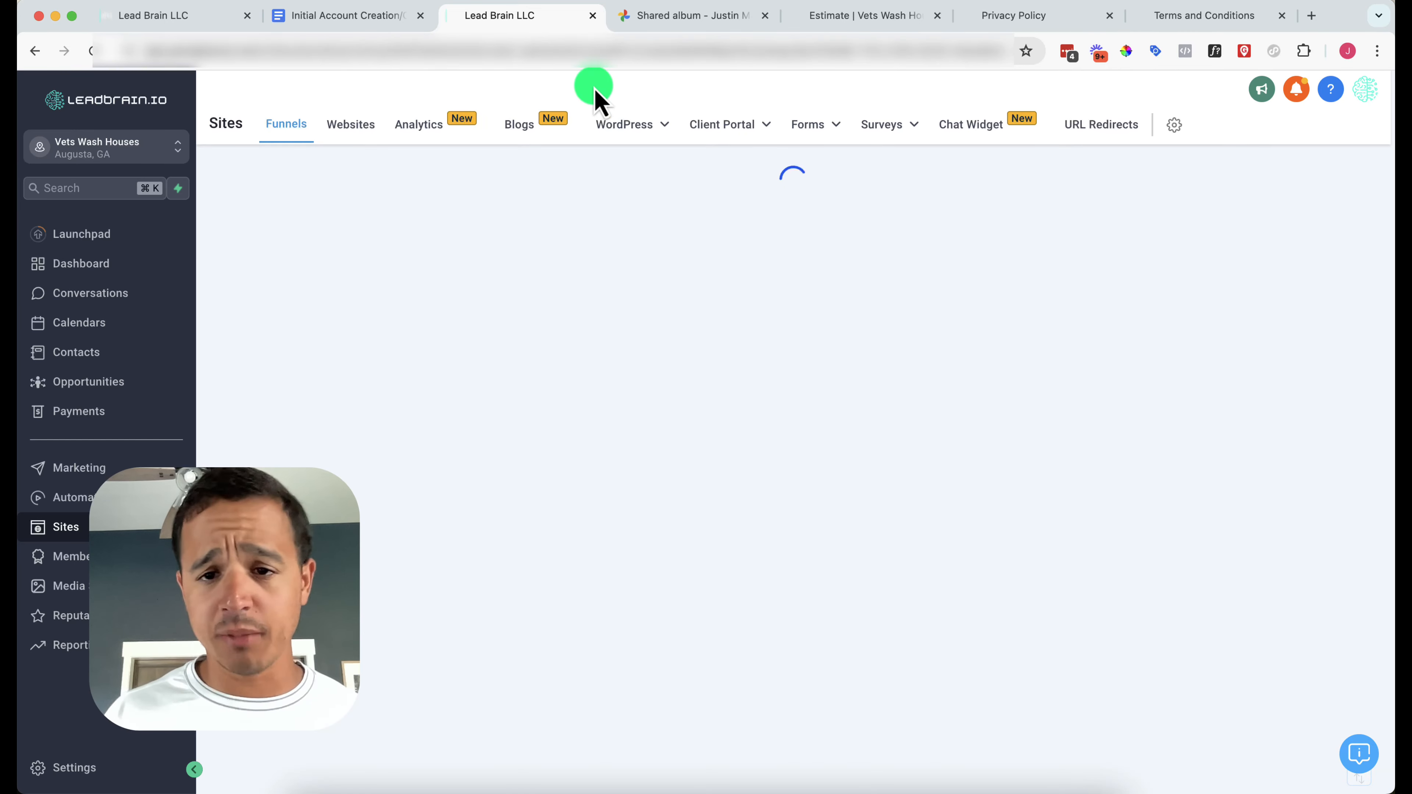
pyautogui.moveTo(815, 134)
pyautogui.click(798, 163)
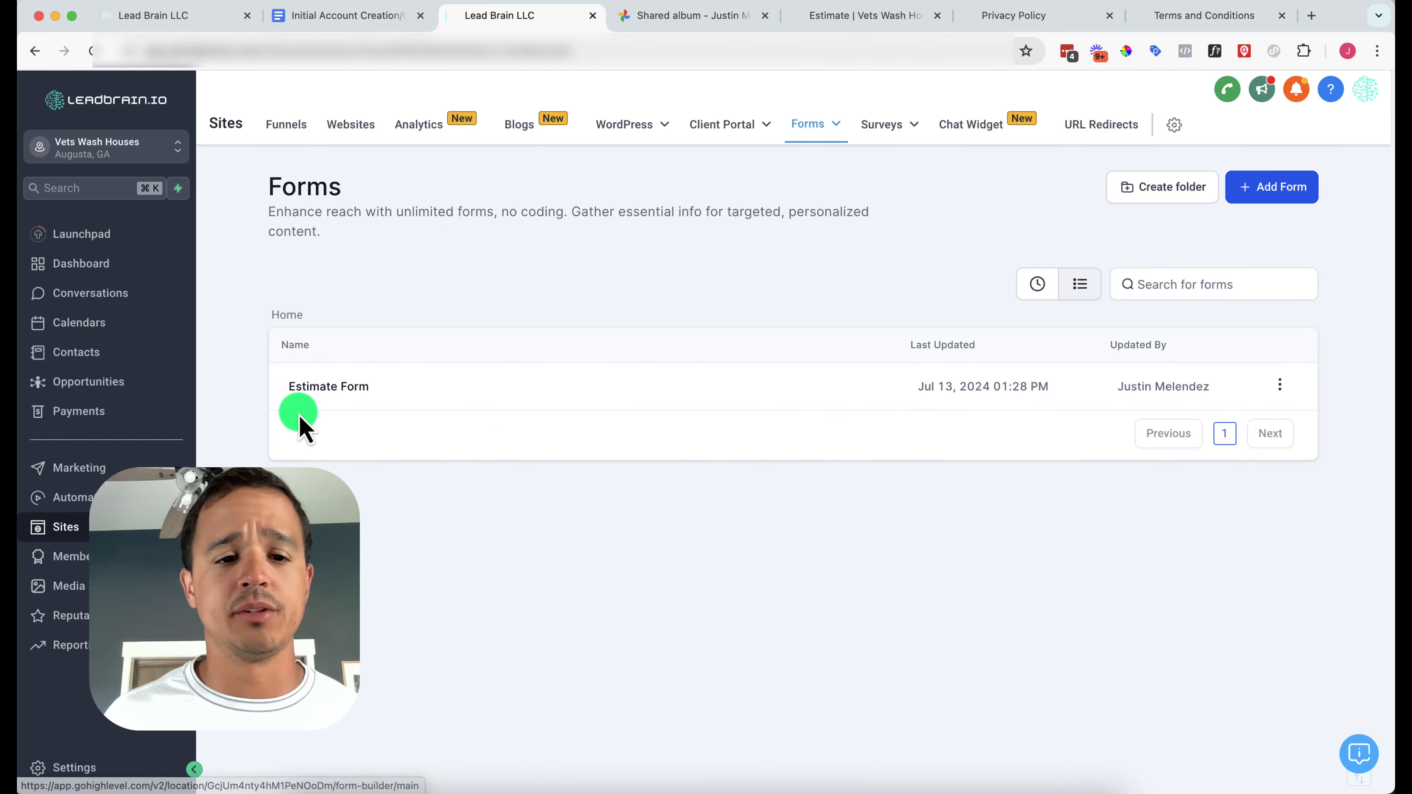
pyautogui.click(318, 392)
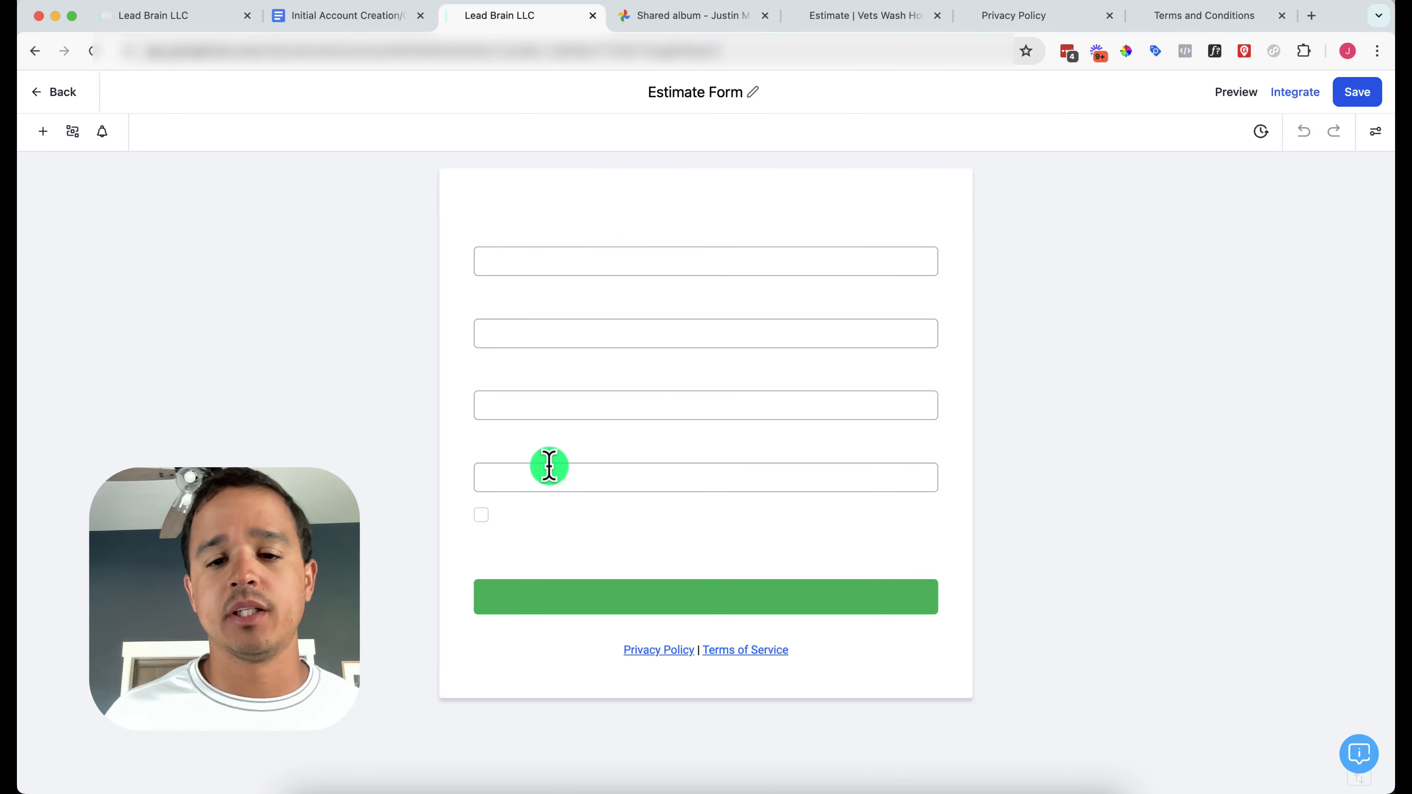
pyautogui.click(642, 652)
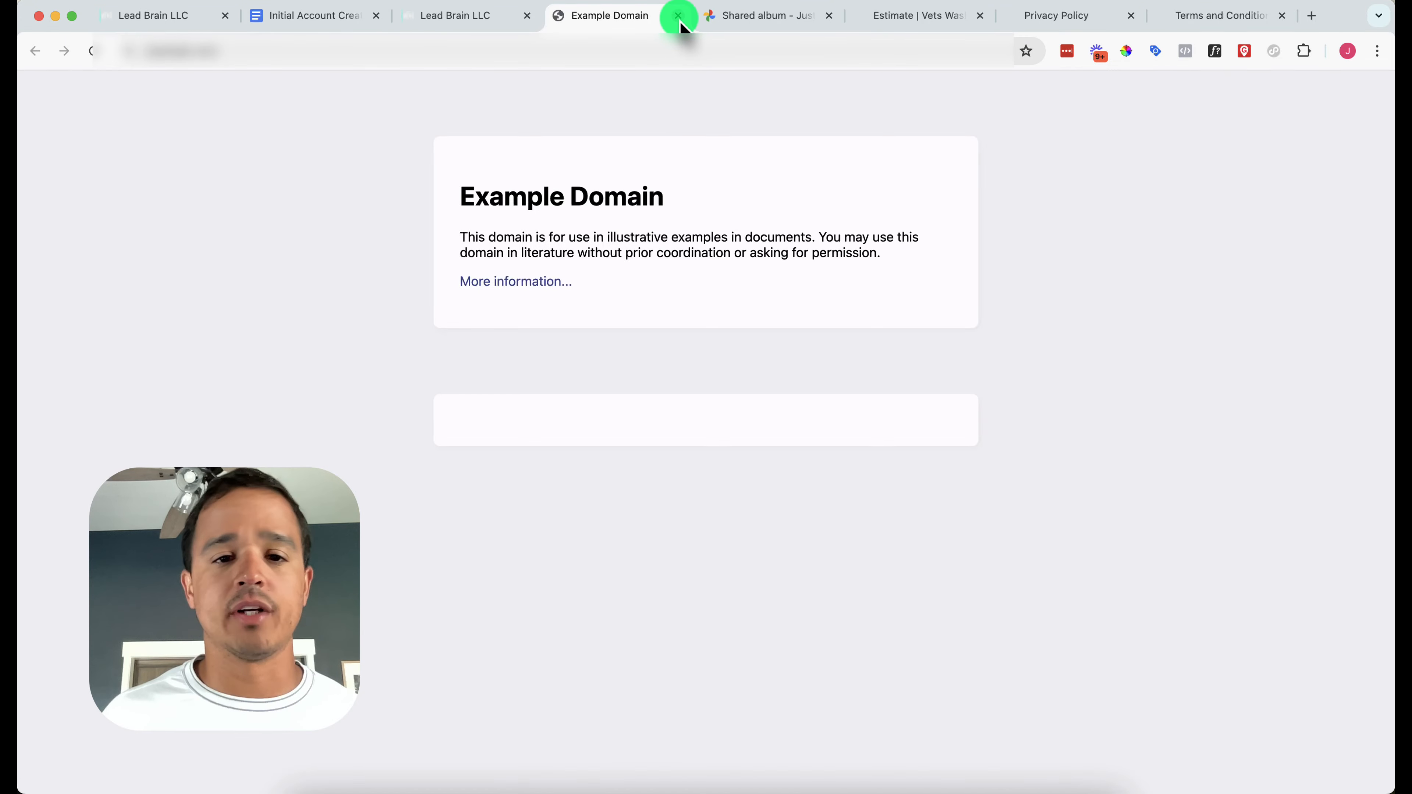
pyautogui.click(678, 18)
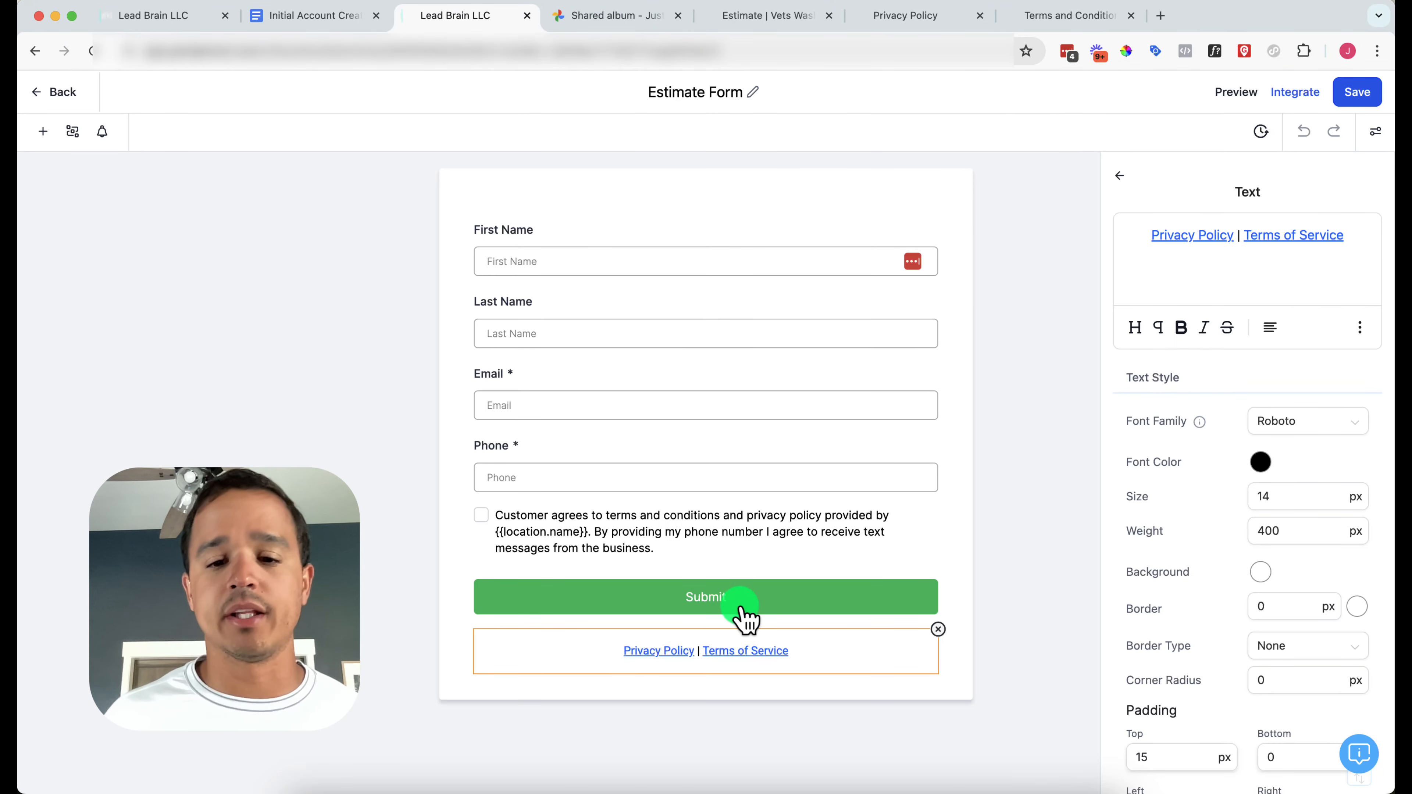
# Link the footer's 'Privacy Policy' text to the business's privacy policy page URL
pyautogui.doubleClick(1167, 232)
pyautogui.moveTo(1166, 231); pyautogui.dragTo(1215, 231)
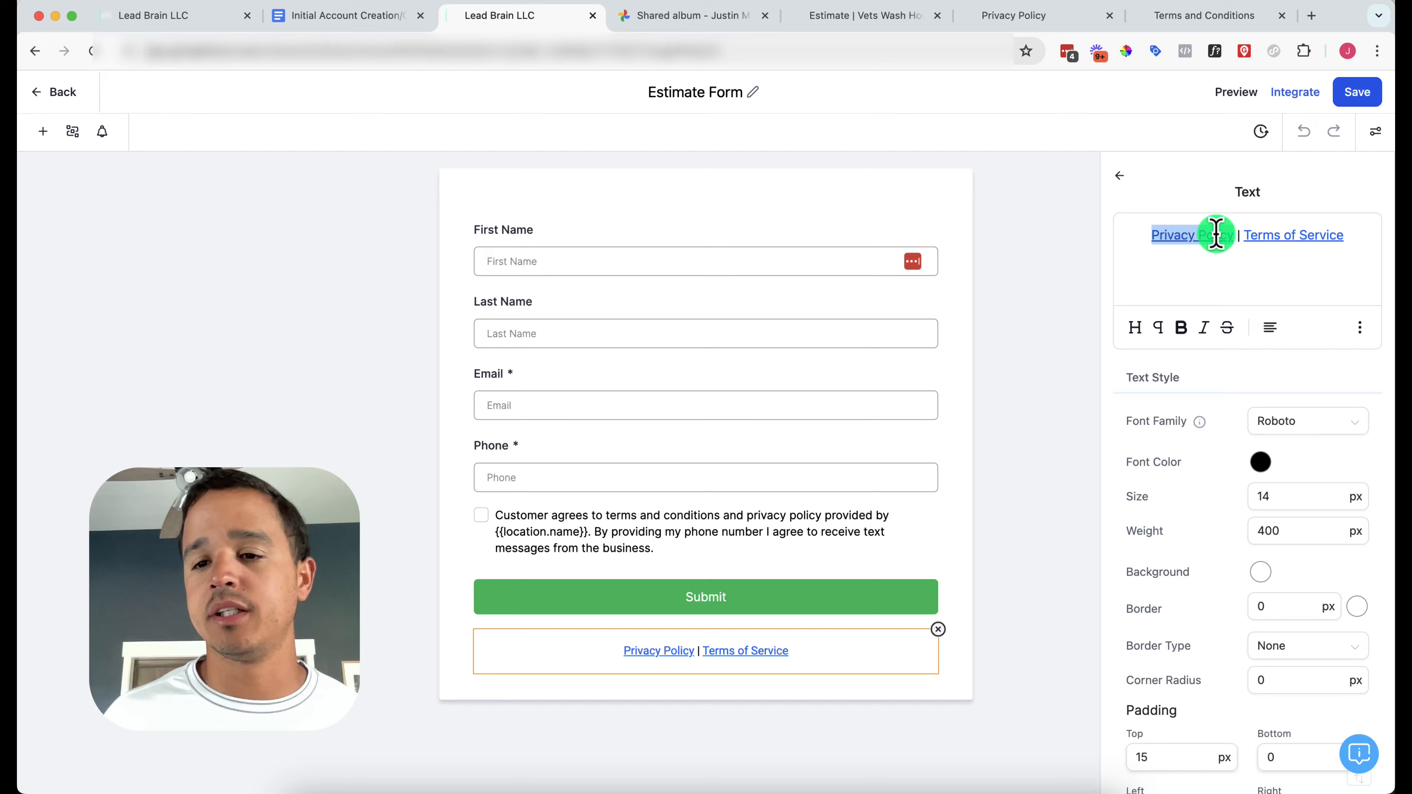
pyautogui.click(1360, 329)
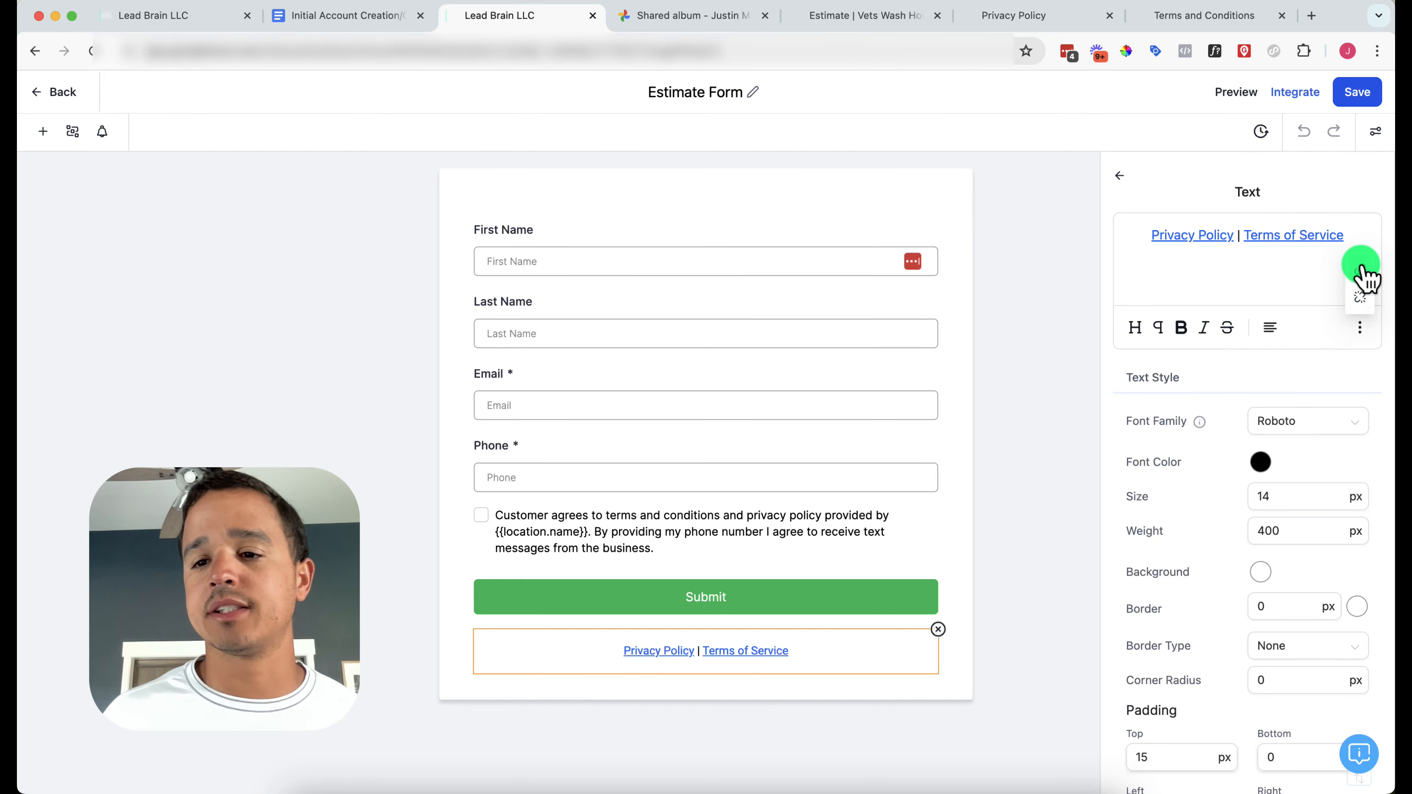
pyautogui.click(1361, 270)
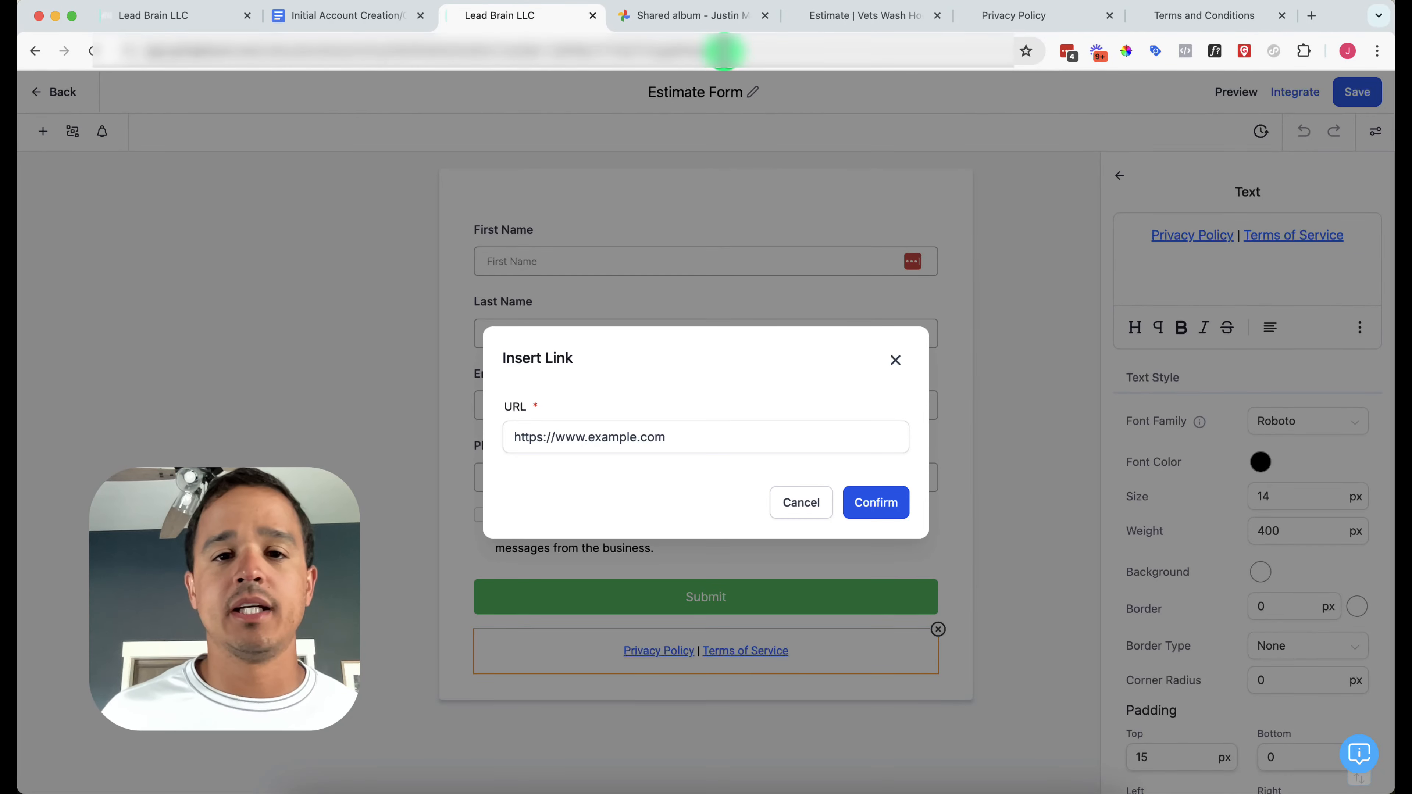
pyautogui.click(970, 22)
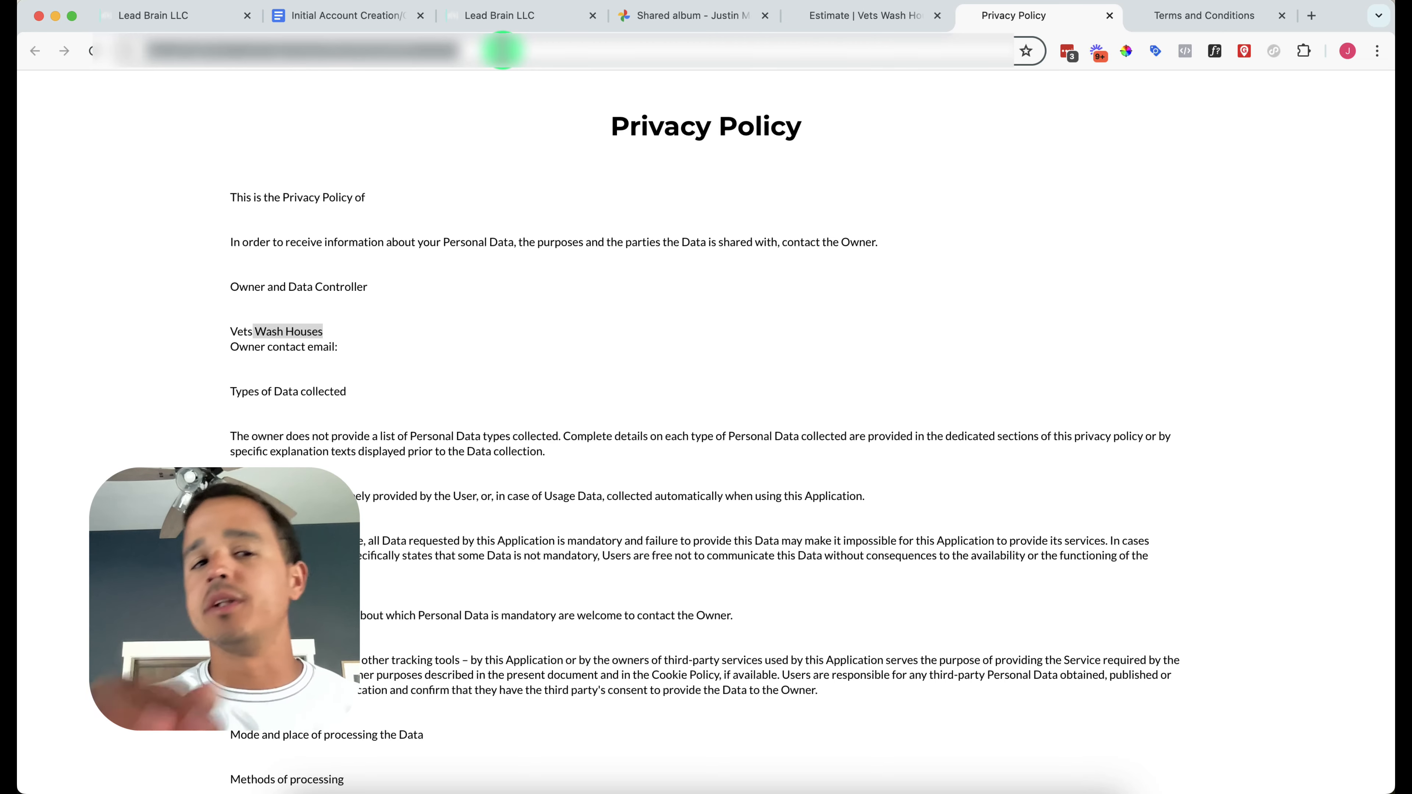
pyautogui.click(478, 19)
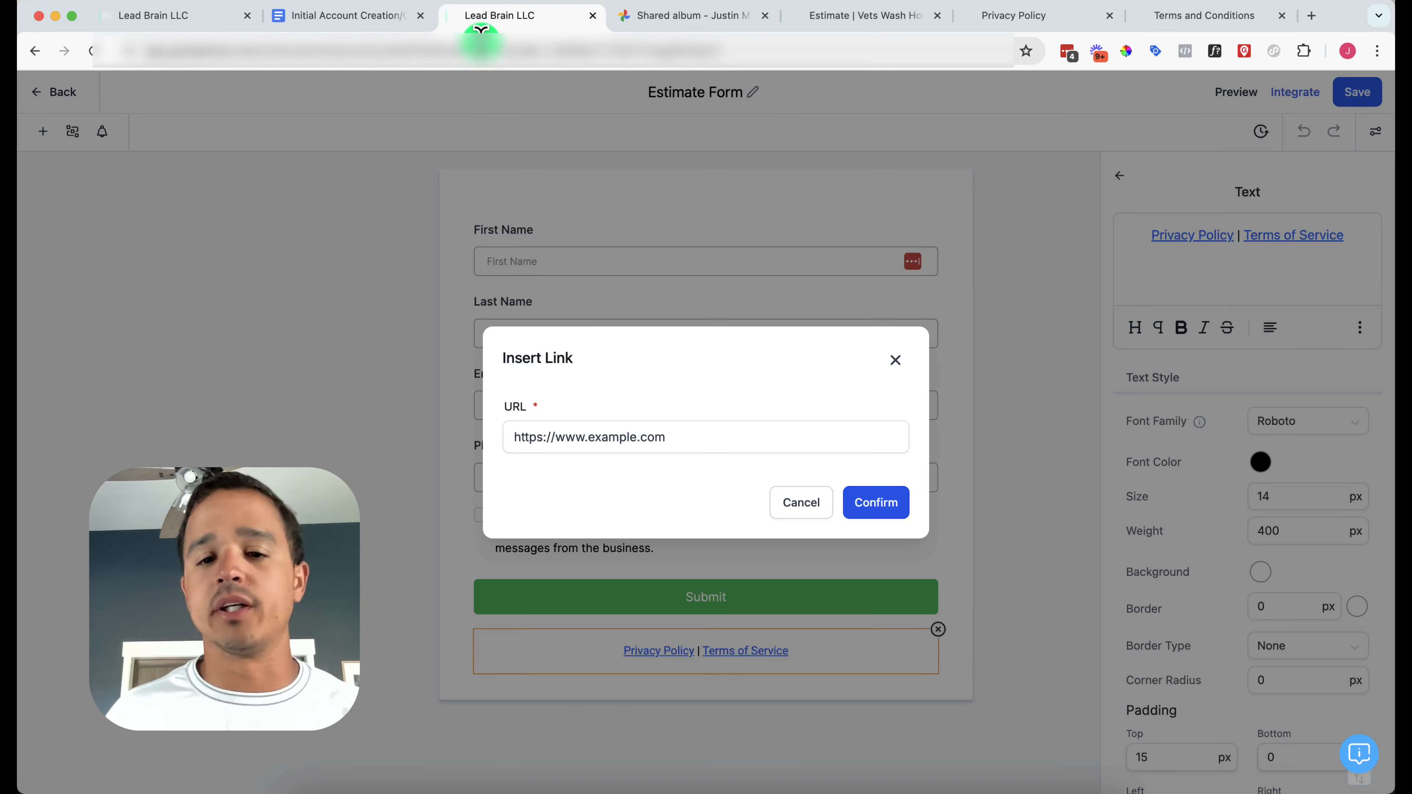
pyautogui.click(576, 440)
pyautogui.hotkey('ctrl', 'a')
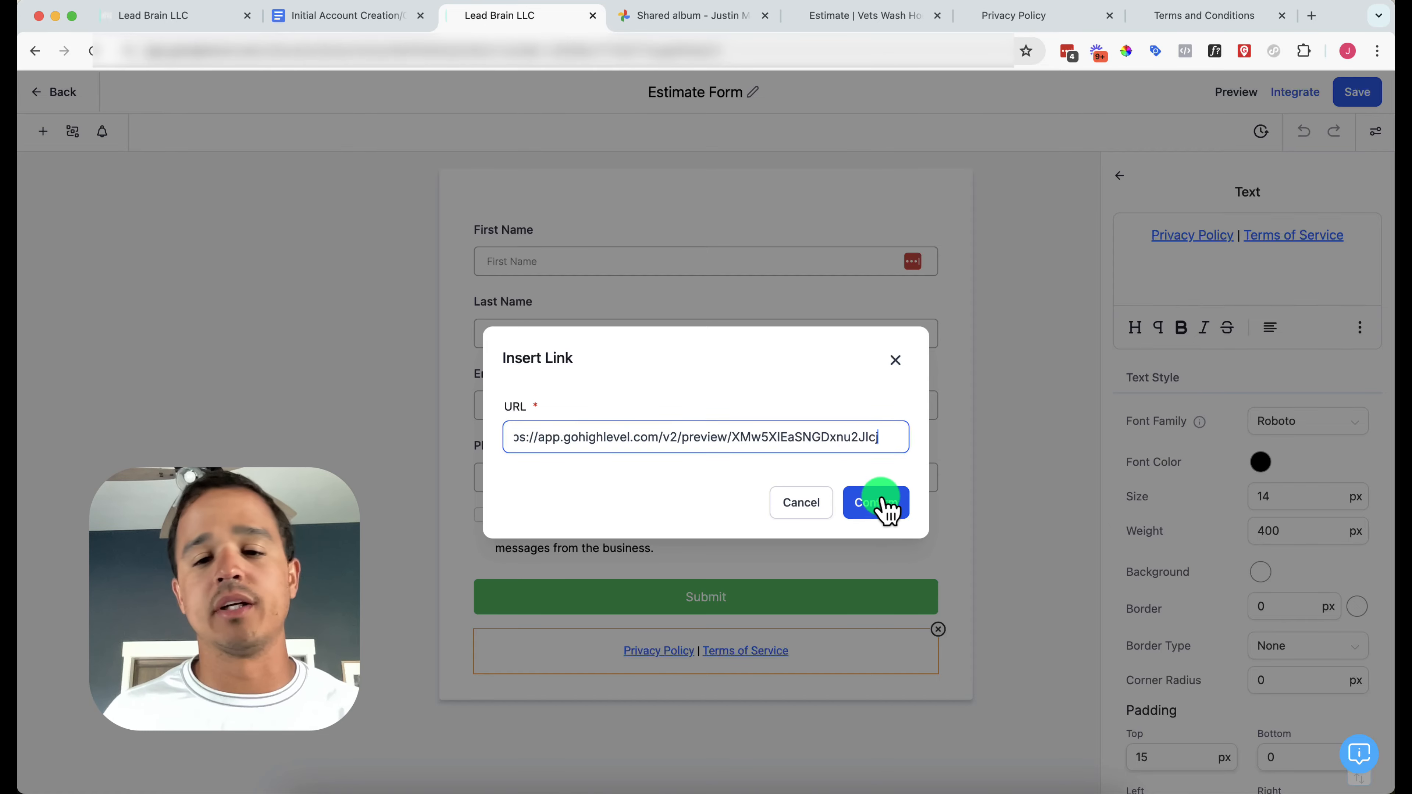
pyautogui.click(885, 503)
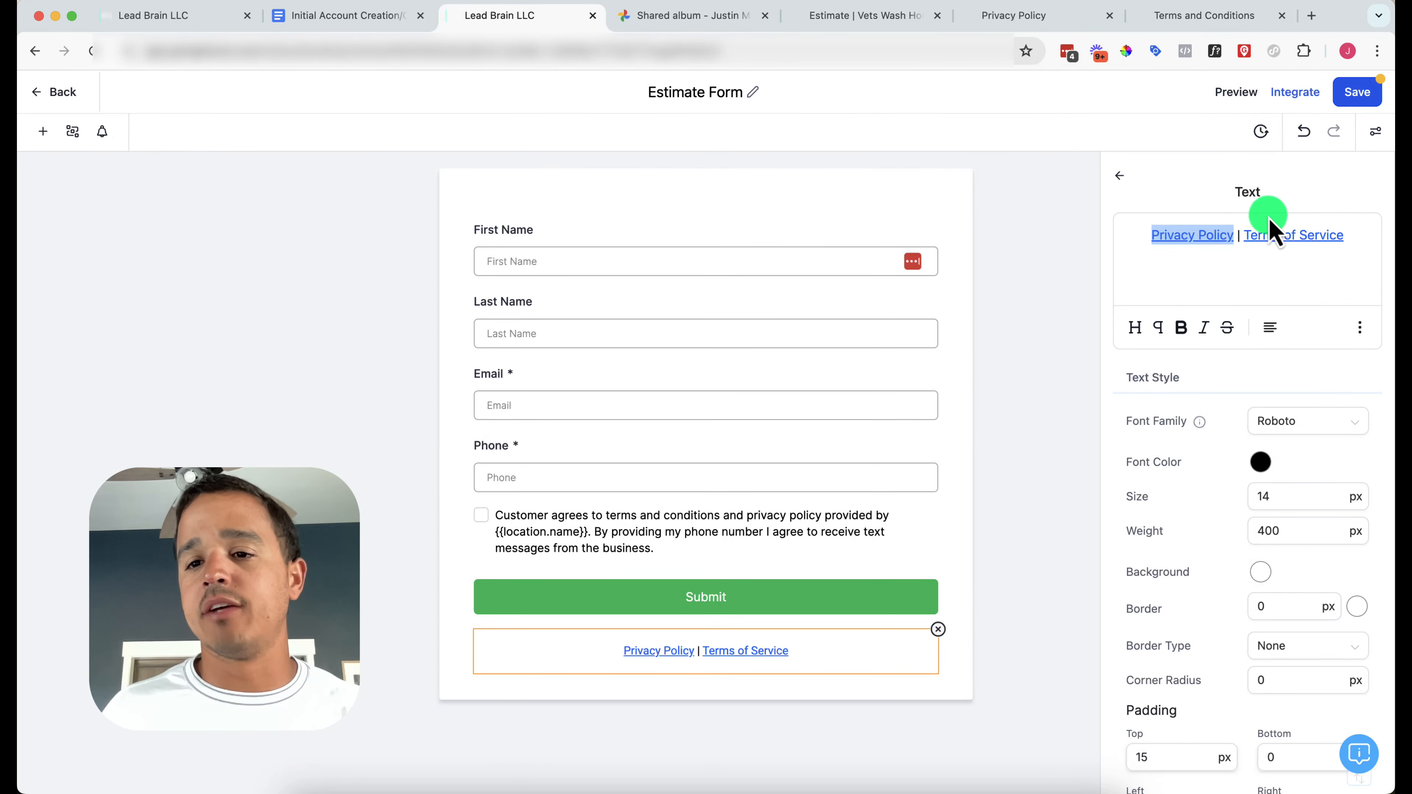
# Link 'Terms of Service' to the business's terms page URL, save the form, and test the Privacy Policy link
pyautogui.moveTo(1246, 235); pyautogui.dragTo(1342, 237)
pyautogui.click(1359, 329)
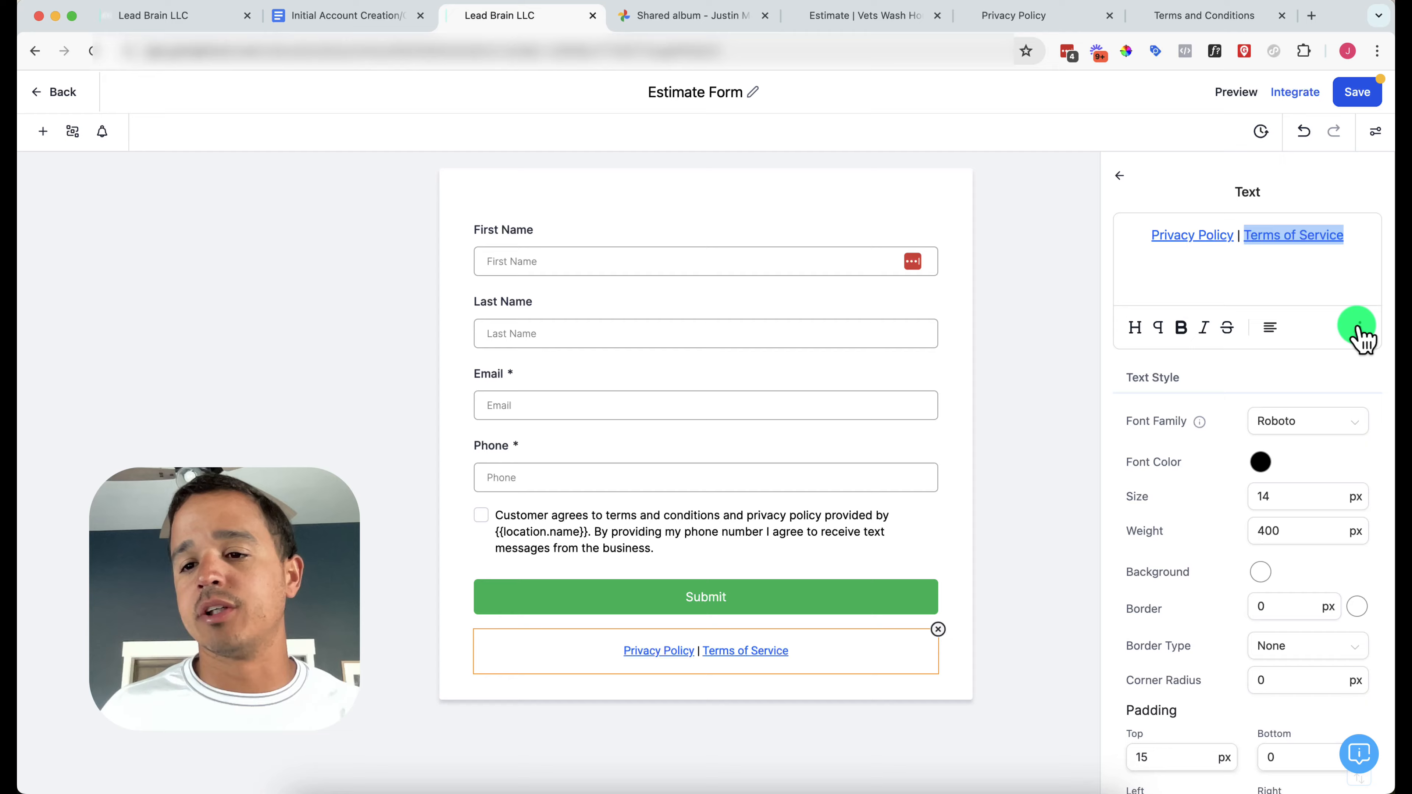
pyautogui.click(1358, 281)
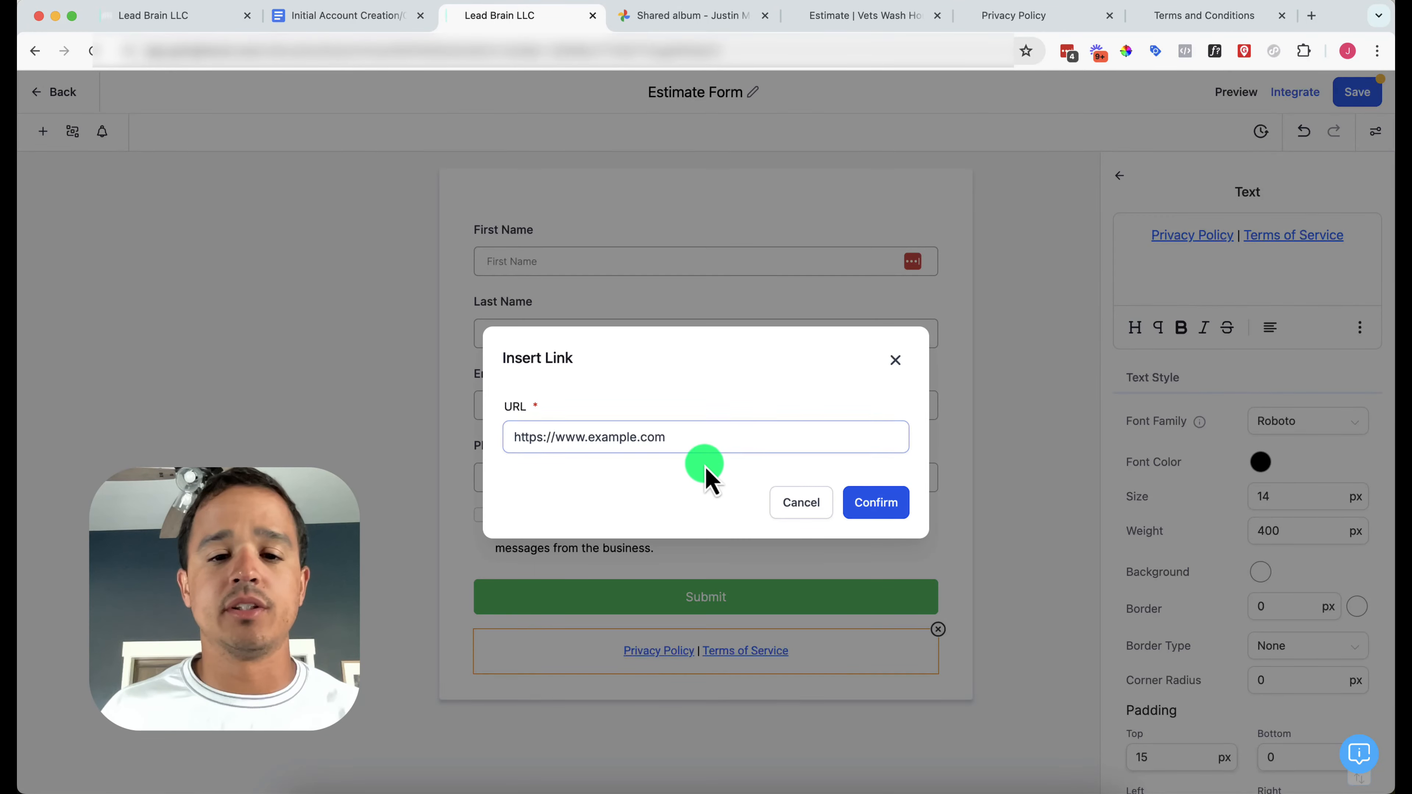
pyautogui.click(1165, 16)
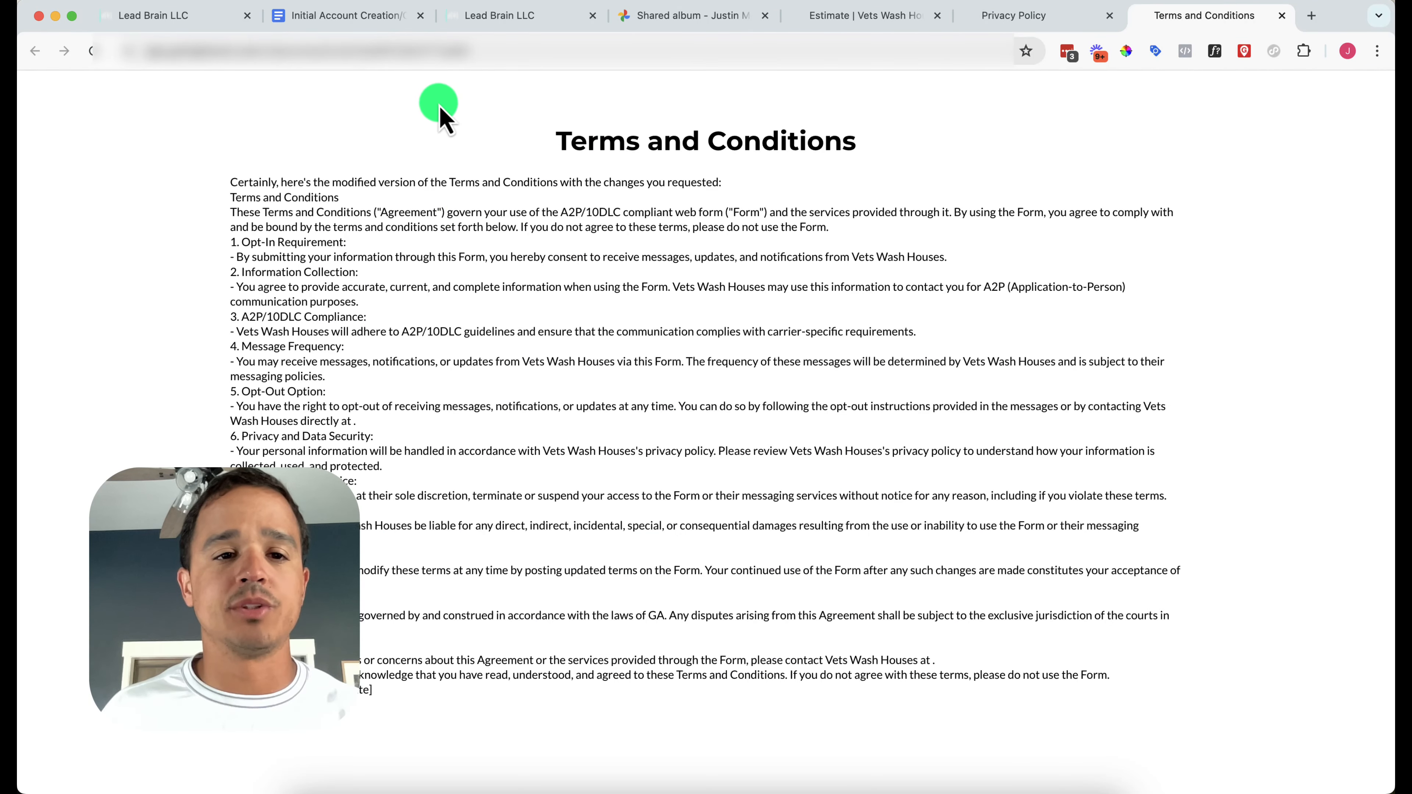
pyautogui.click(489, 17)
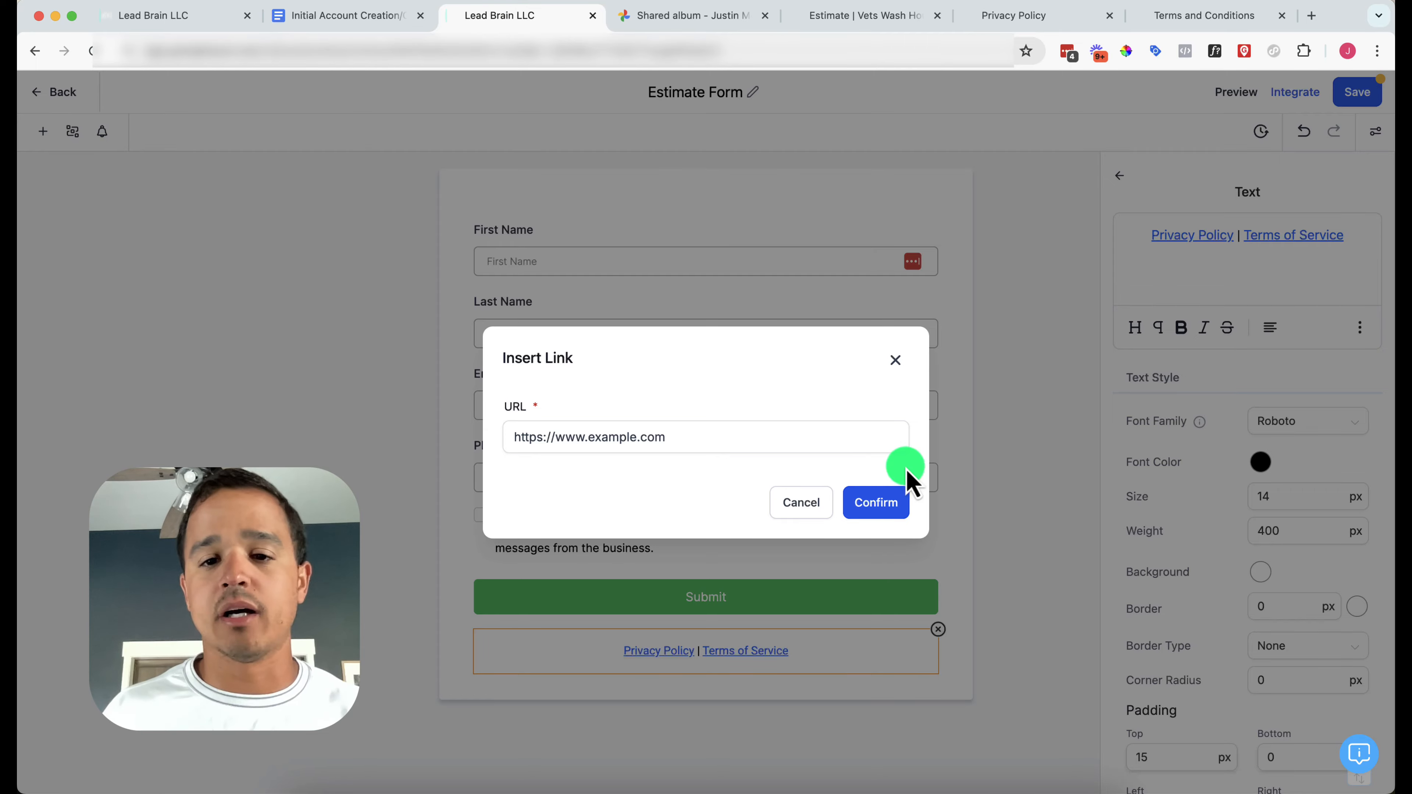
pyautogui.tripleClick(785, 433)
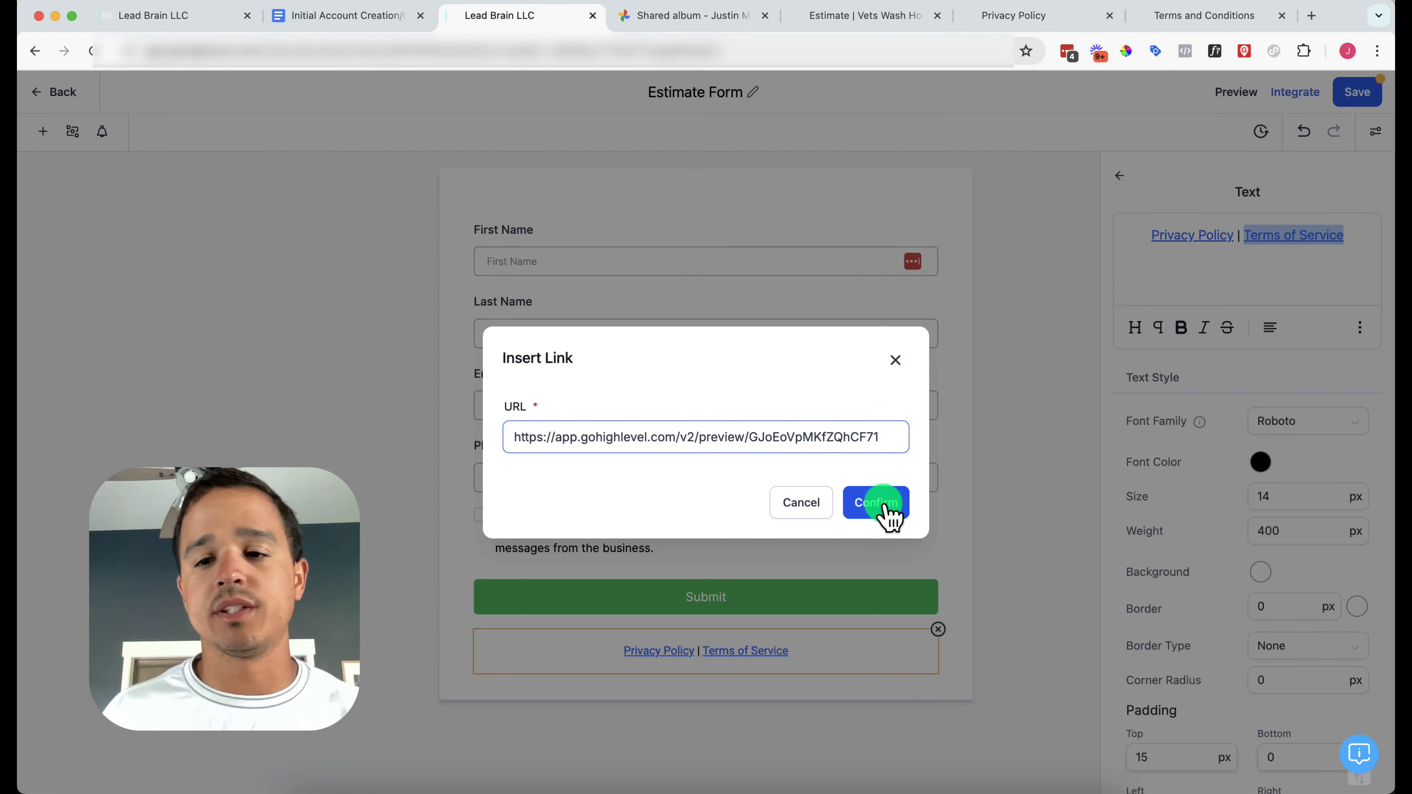
pyautogui.click(885, 504)
pyautogui.click(1356, 93)
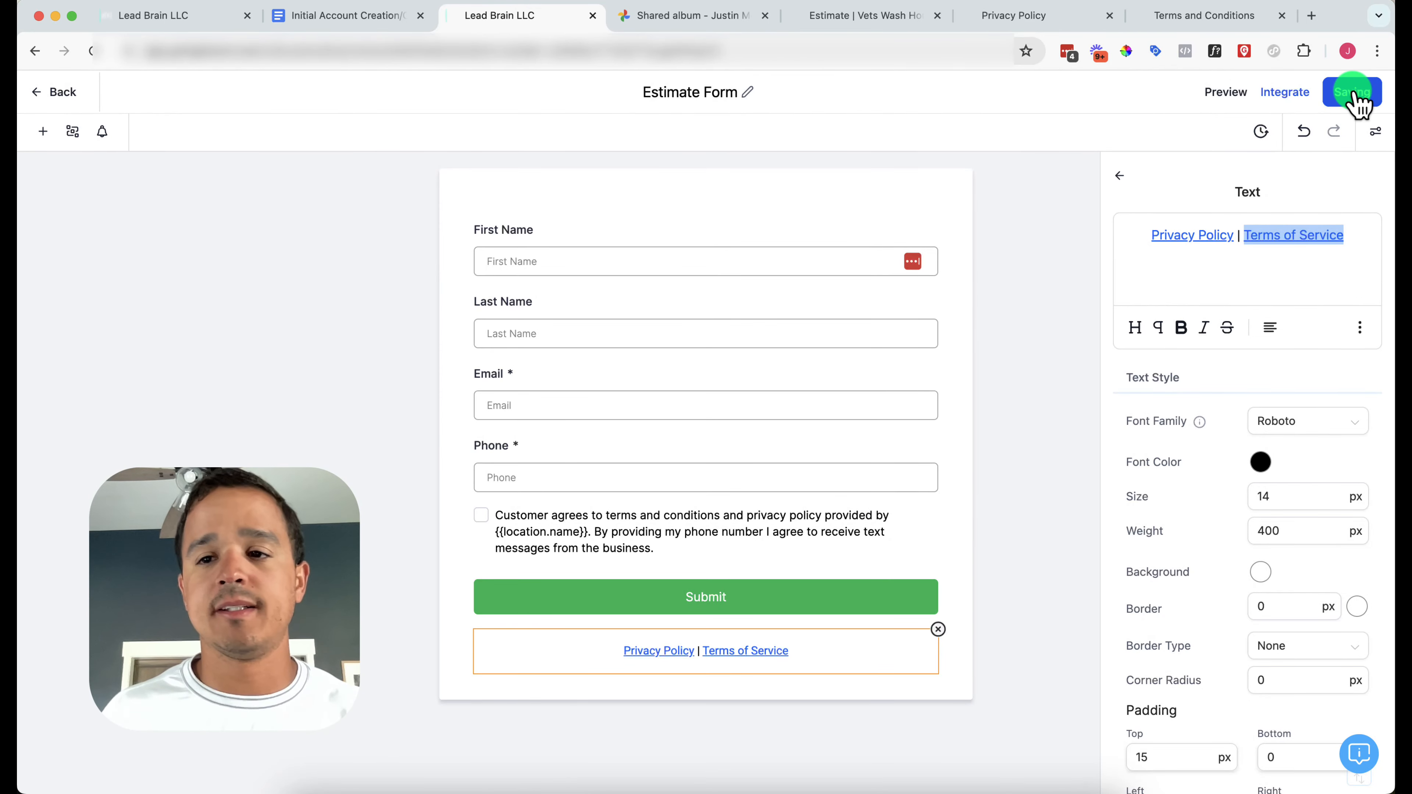
pyautogui.click(665, 652)
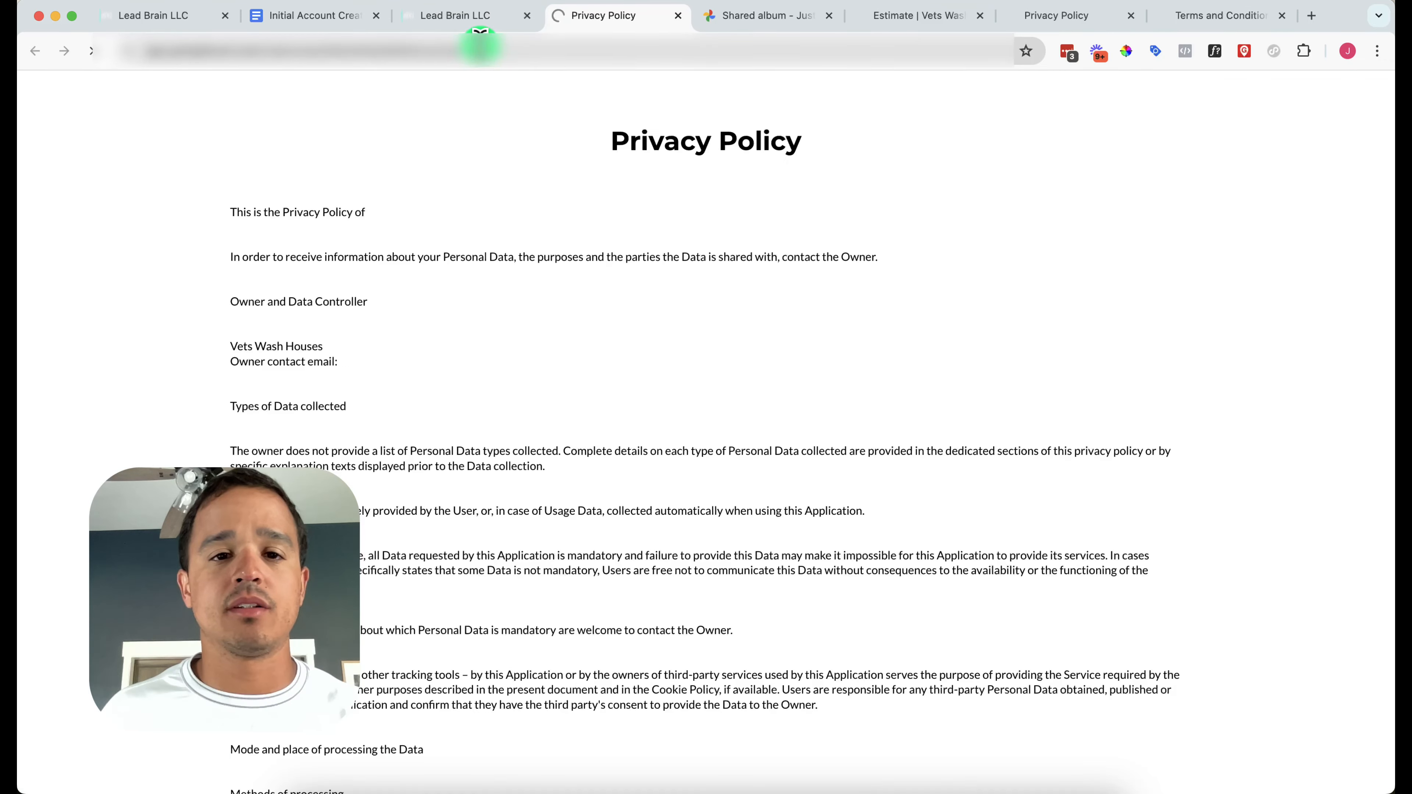
# Test the Terms of Service footer link and close the opened policy test pages
pyautogui.click(462, 15)
pyautogui.click(747, 652)
pyautogui.click(622, 18)
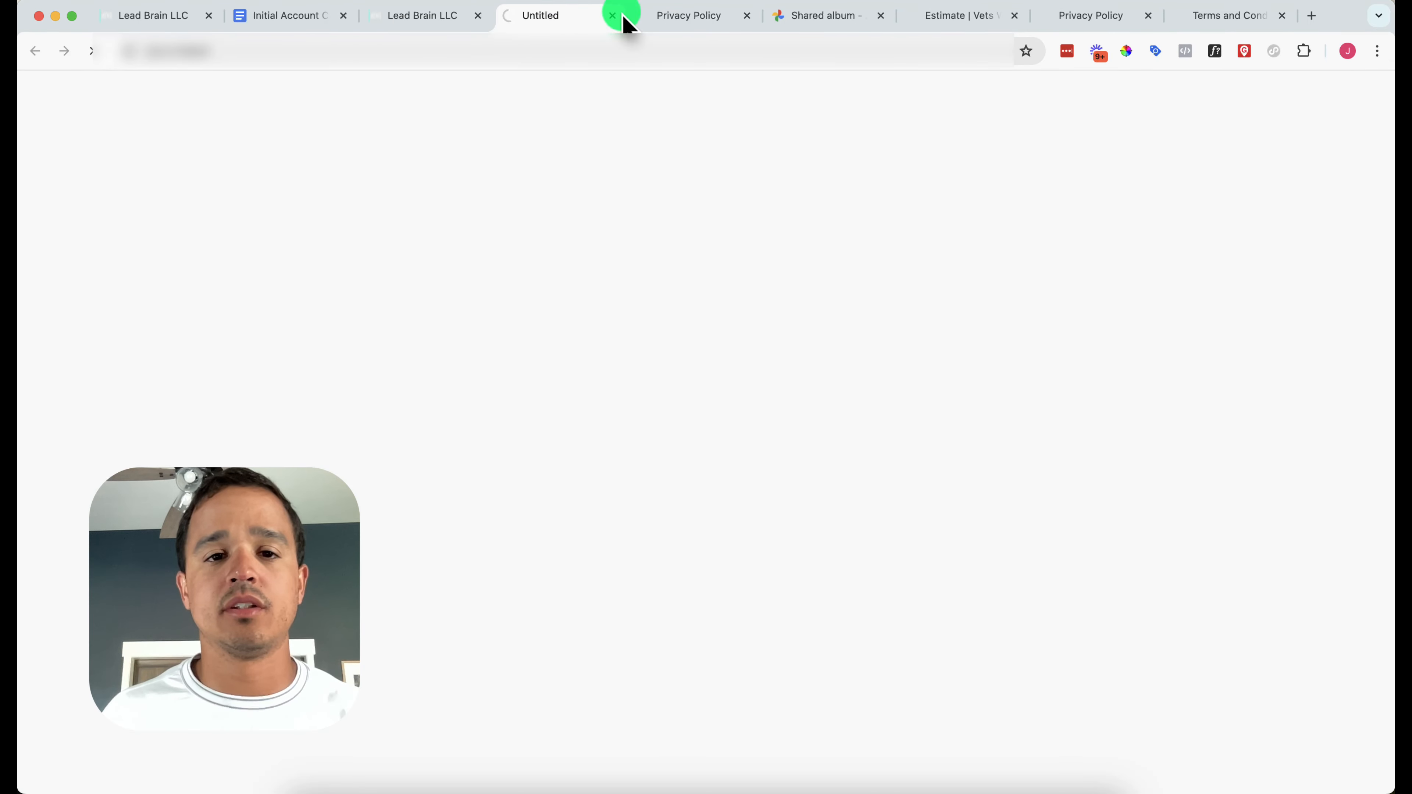
pyautogui.click(612, 18)
pyautogui.click(612, 17)
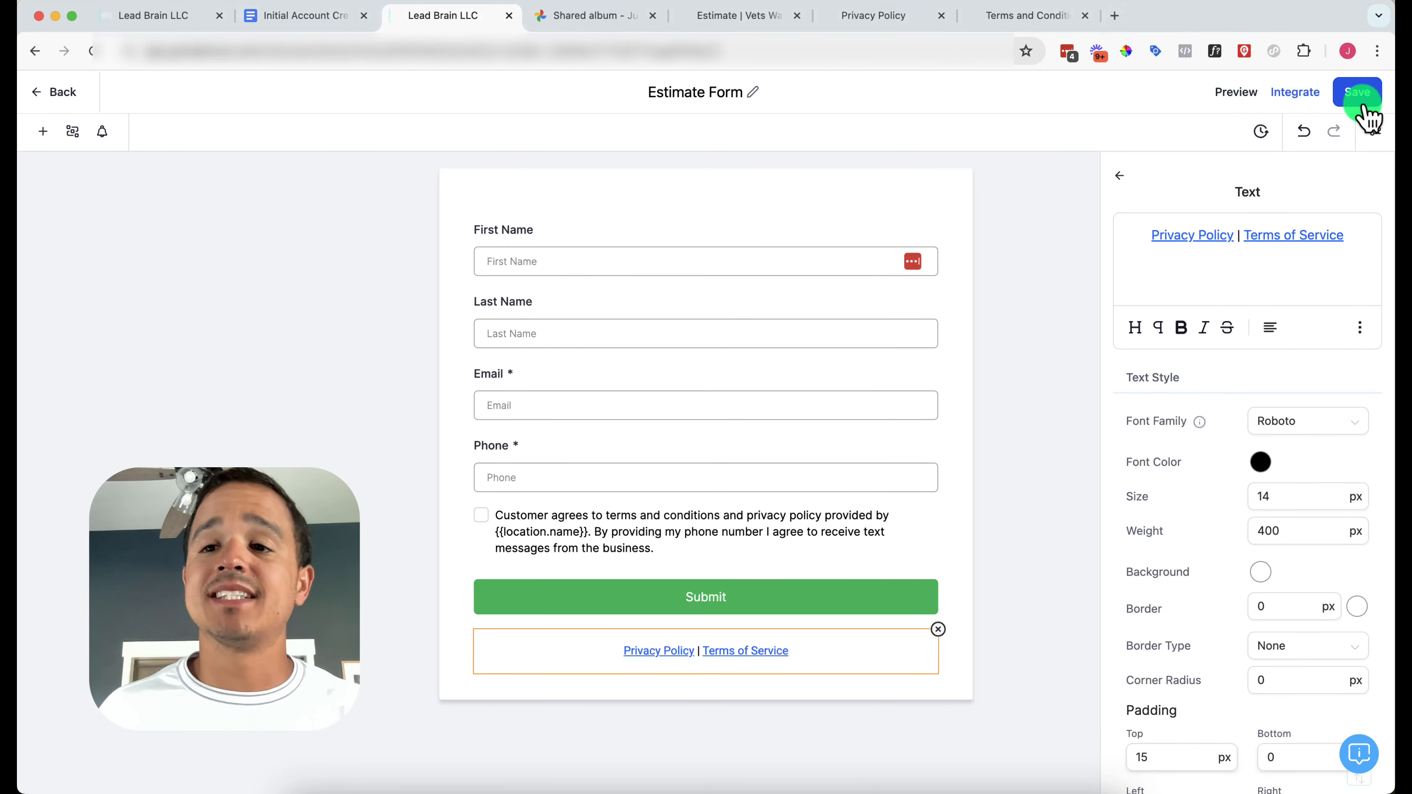
# Save the form, then tick 'Make sure terms and conditions and privacy policy are linked appropriately'
pyautogui.click(1357, 92)
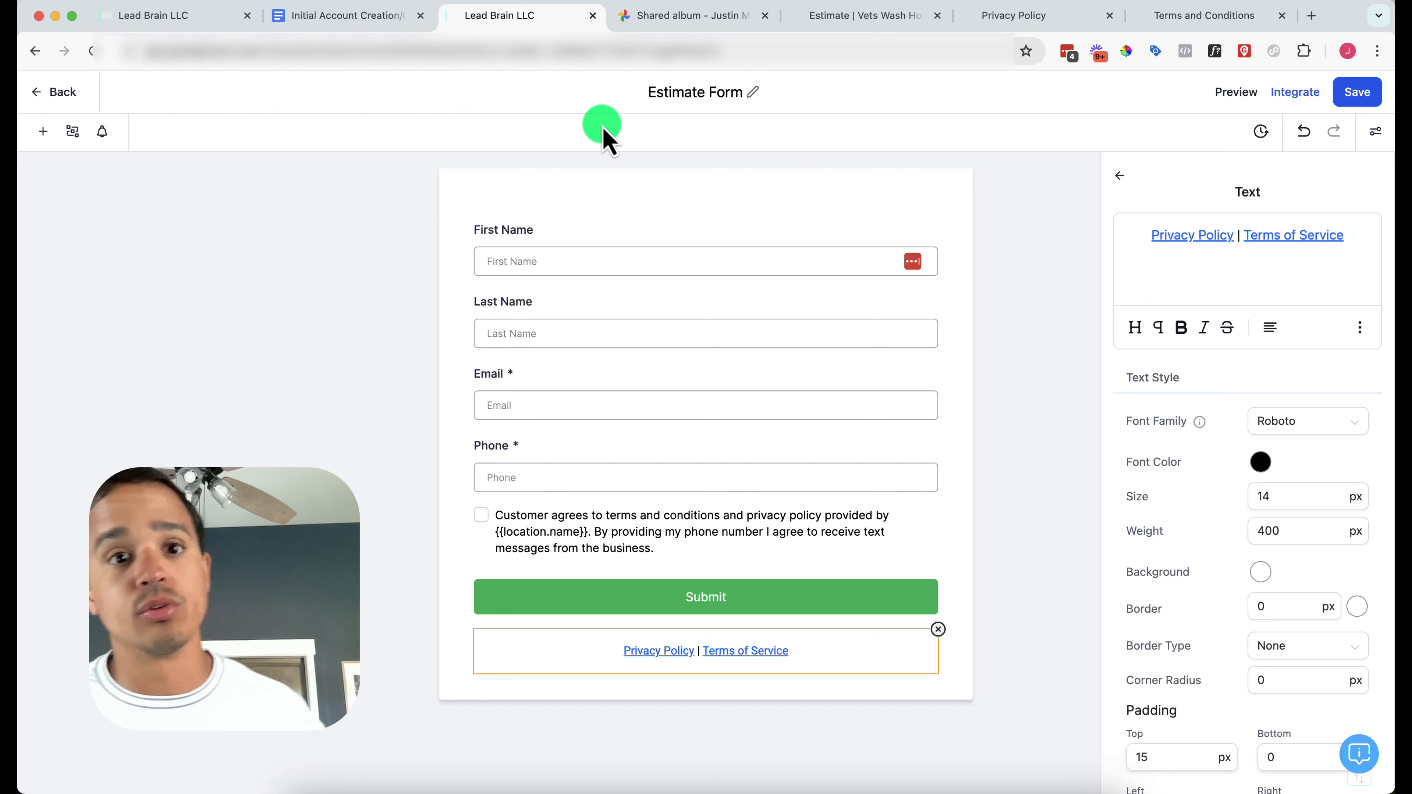
pyautogui.click(66, 99)
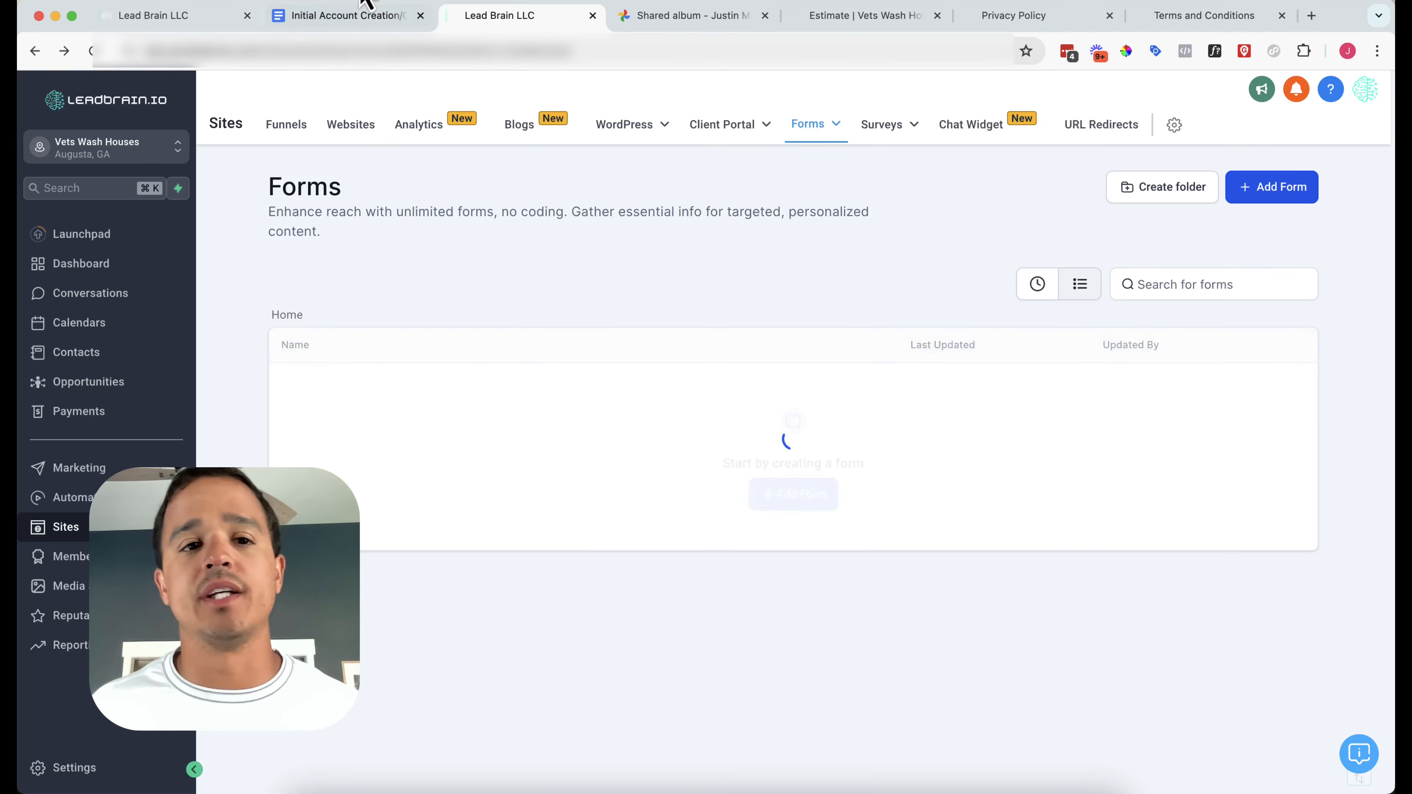
pyautogui.click(358, 16)
pyautogui.click(406, 374)
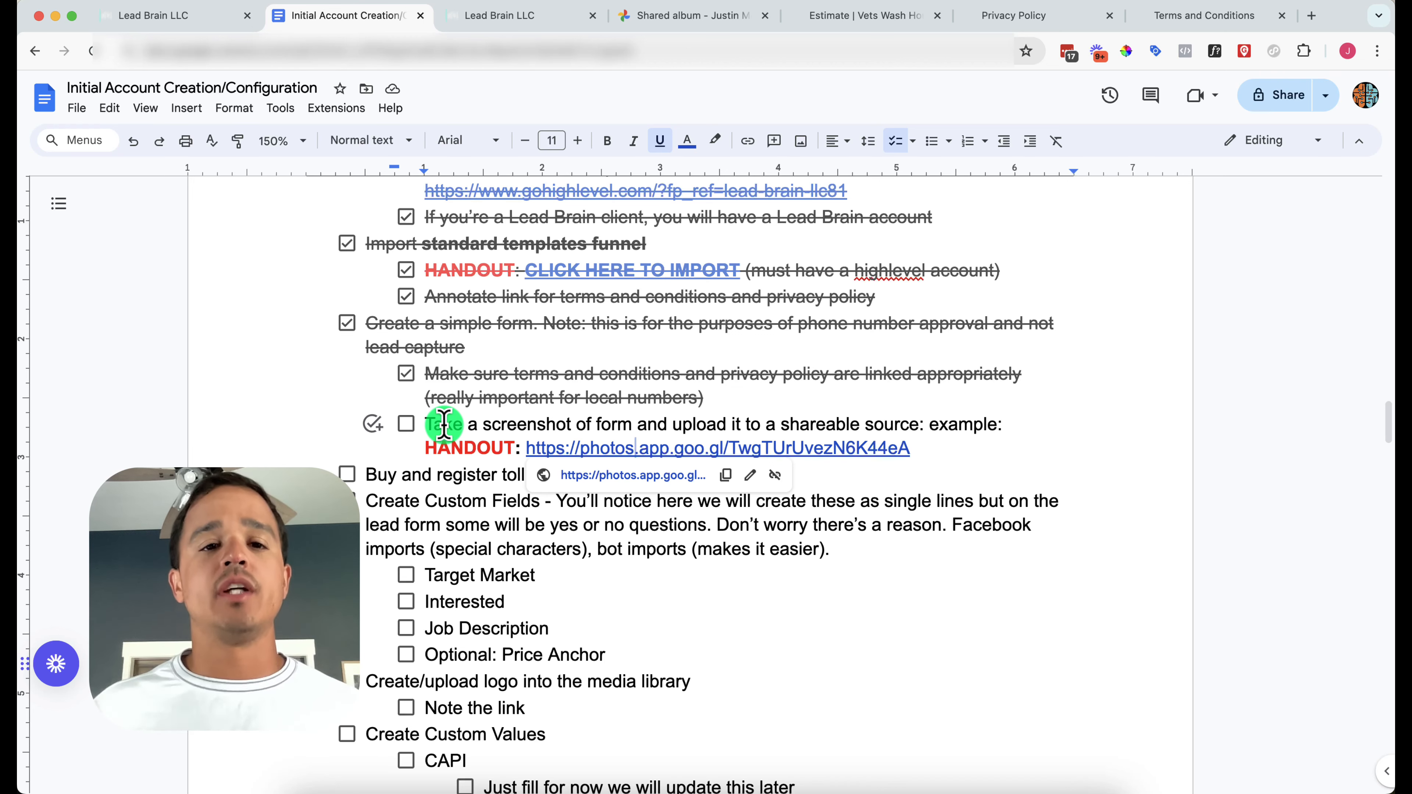
# Copy the link of the shared Google Photos album holding the form screenshot
pyautogui.click(655, 16)
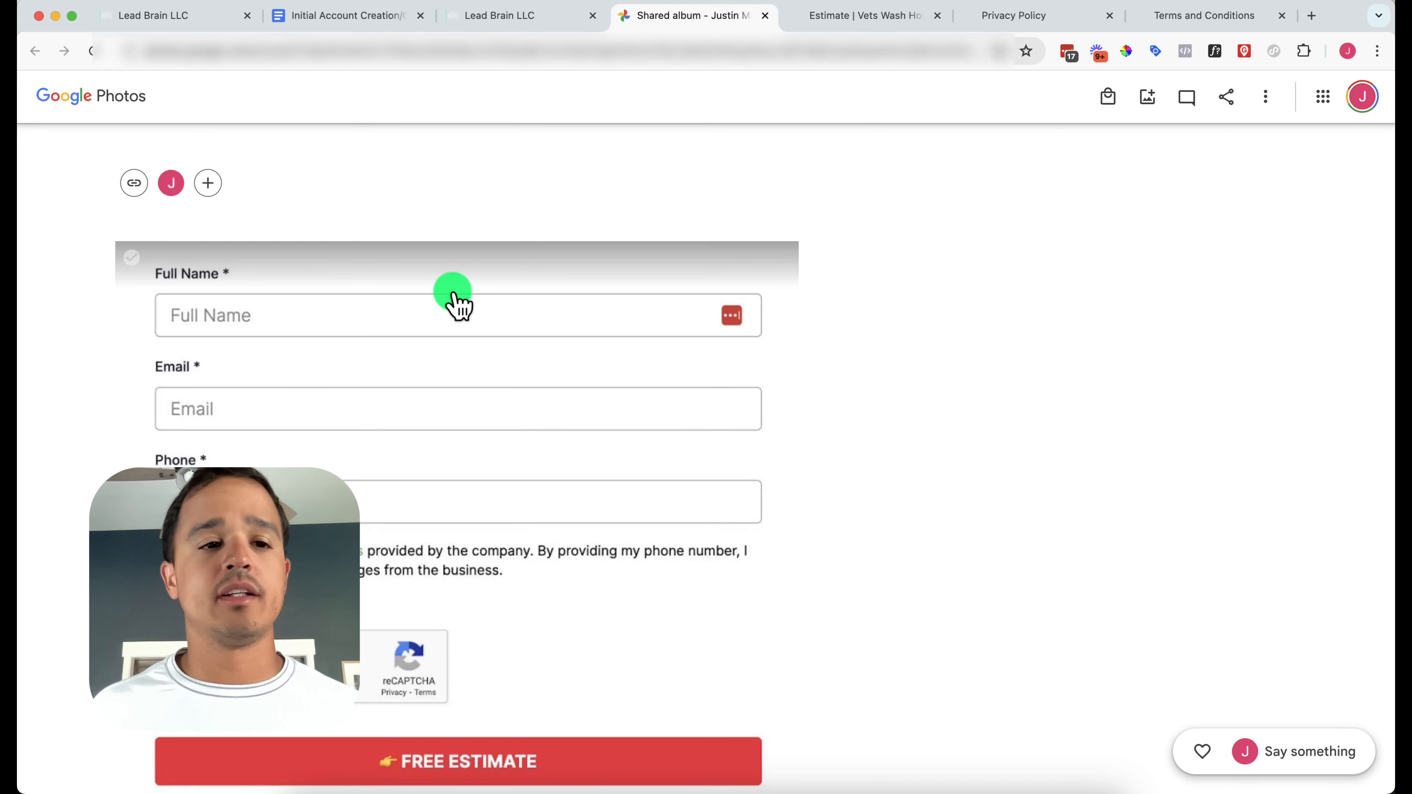
pyautogui.click(134, 183)
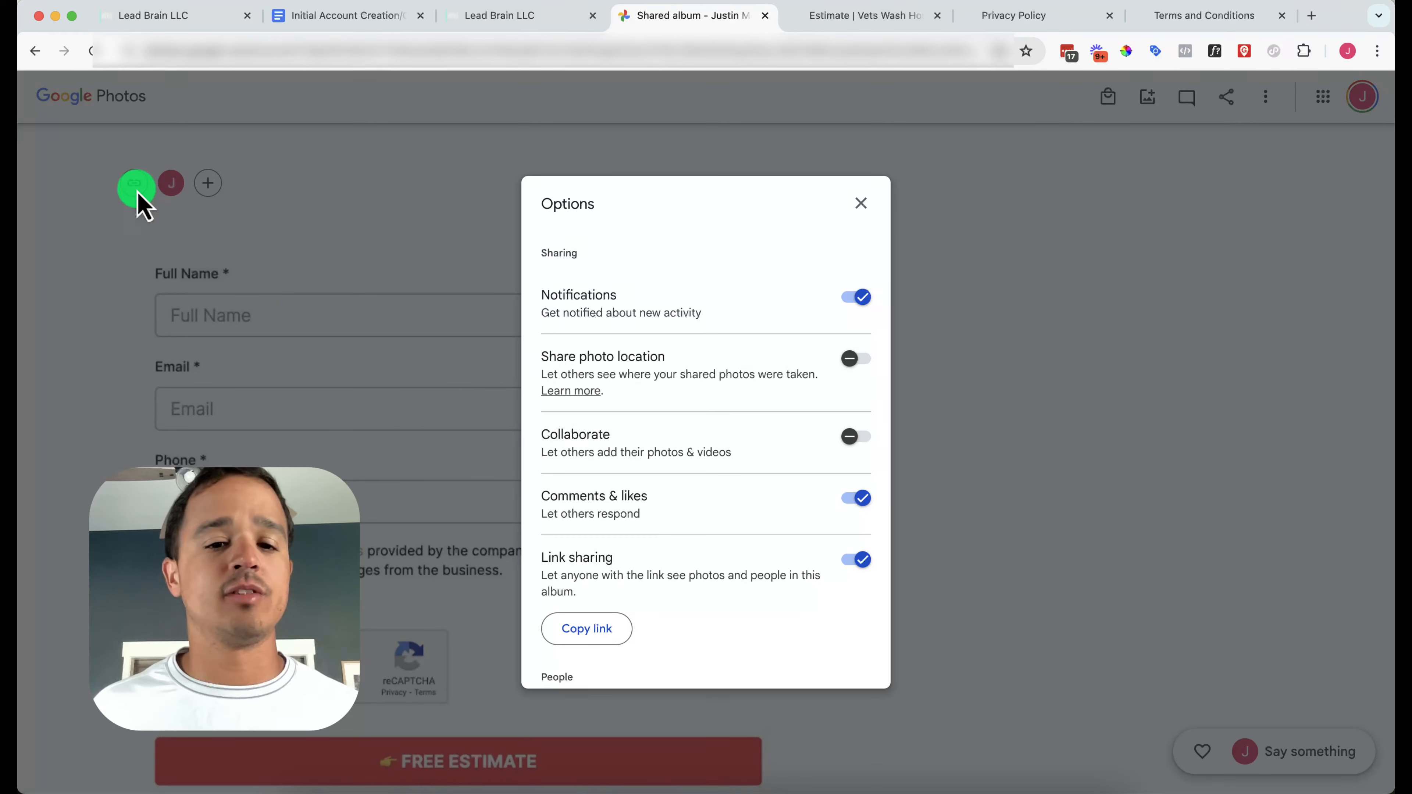
pyautogui.click(605, 634)
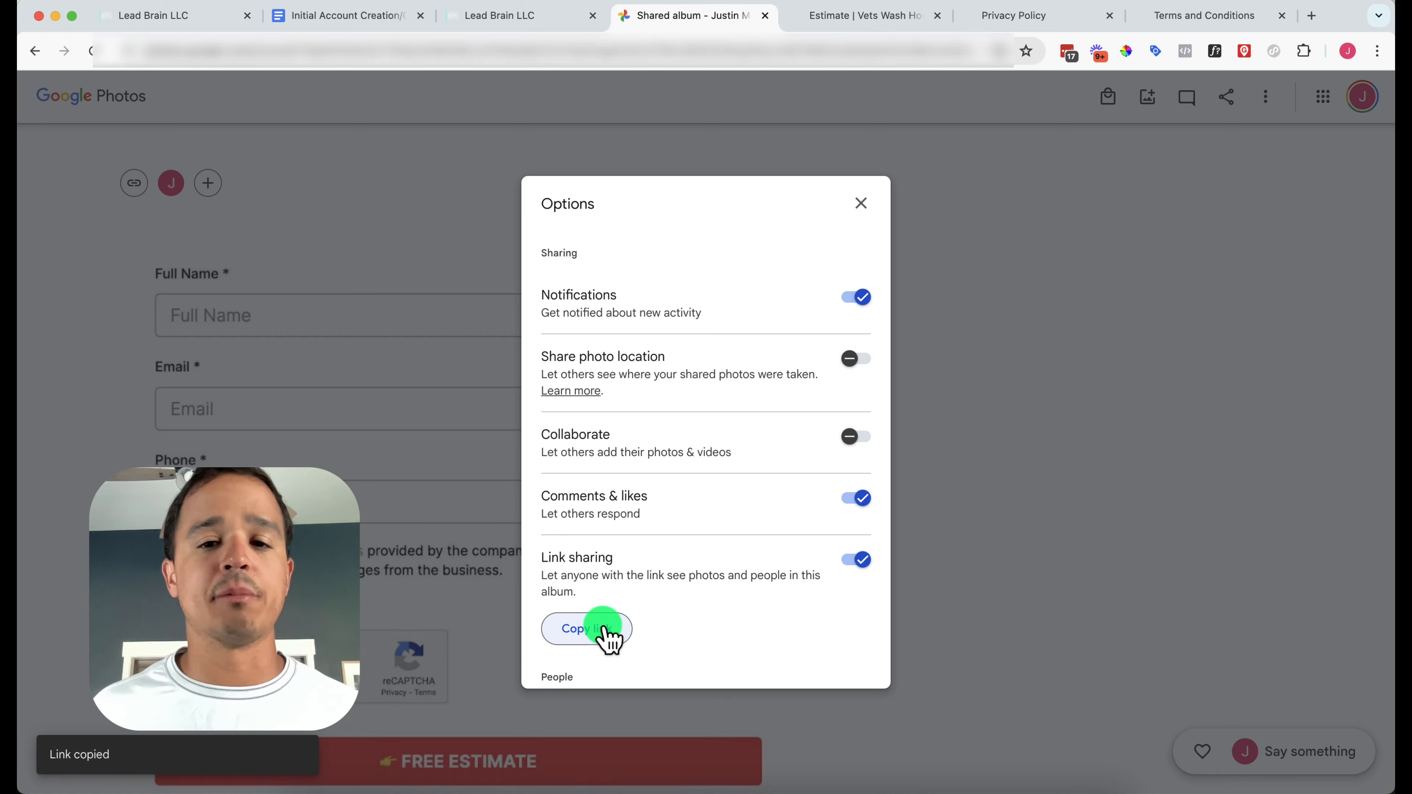
pyautogui.click(862, 208)
# Check off the 'Take a screenshot of form' item in the setup checklist document
pyautogui.click(573, 16)
pyautogui.click(387, 16)
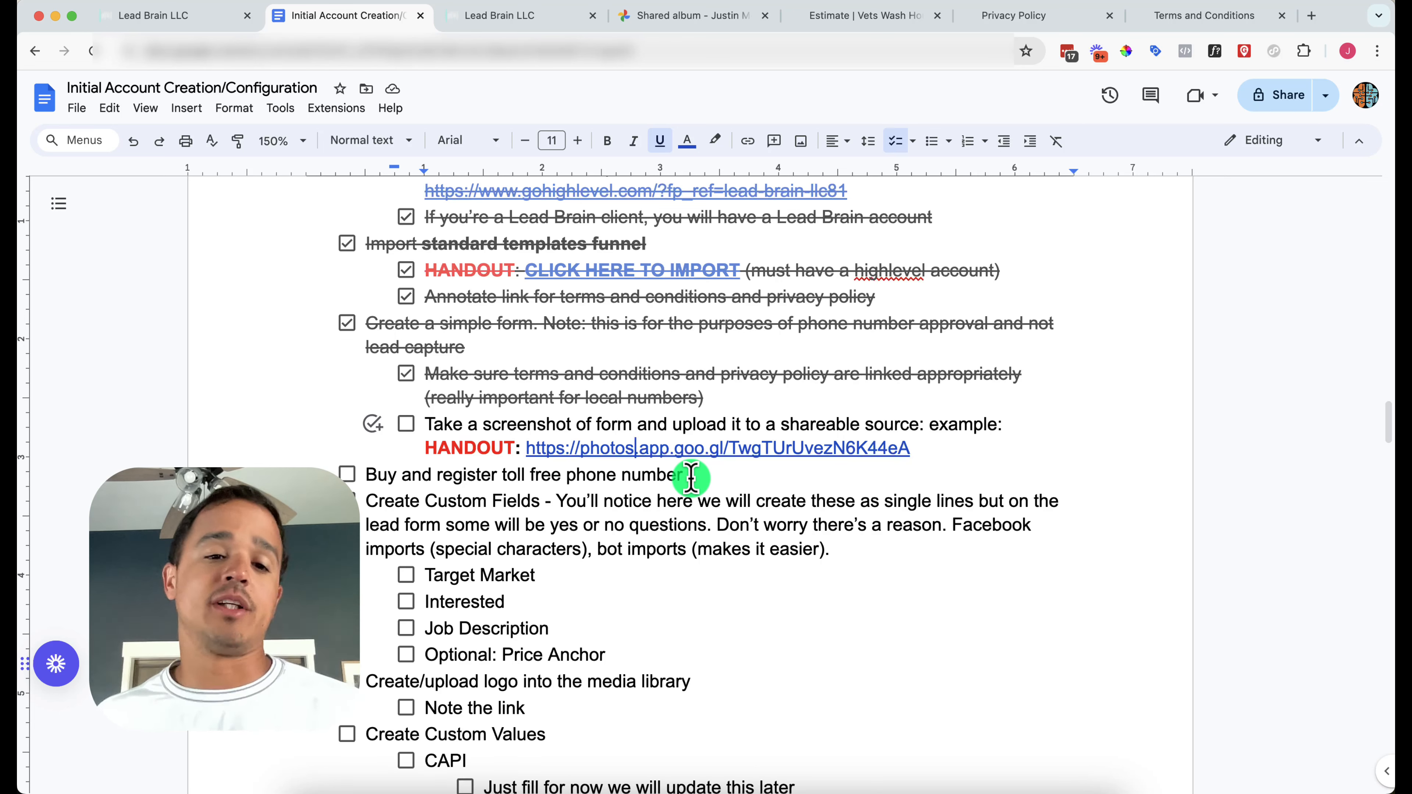
pyautogui.click(406, 424)
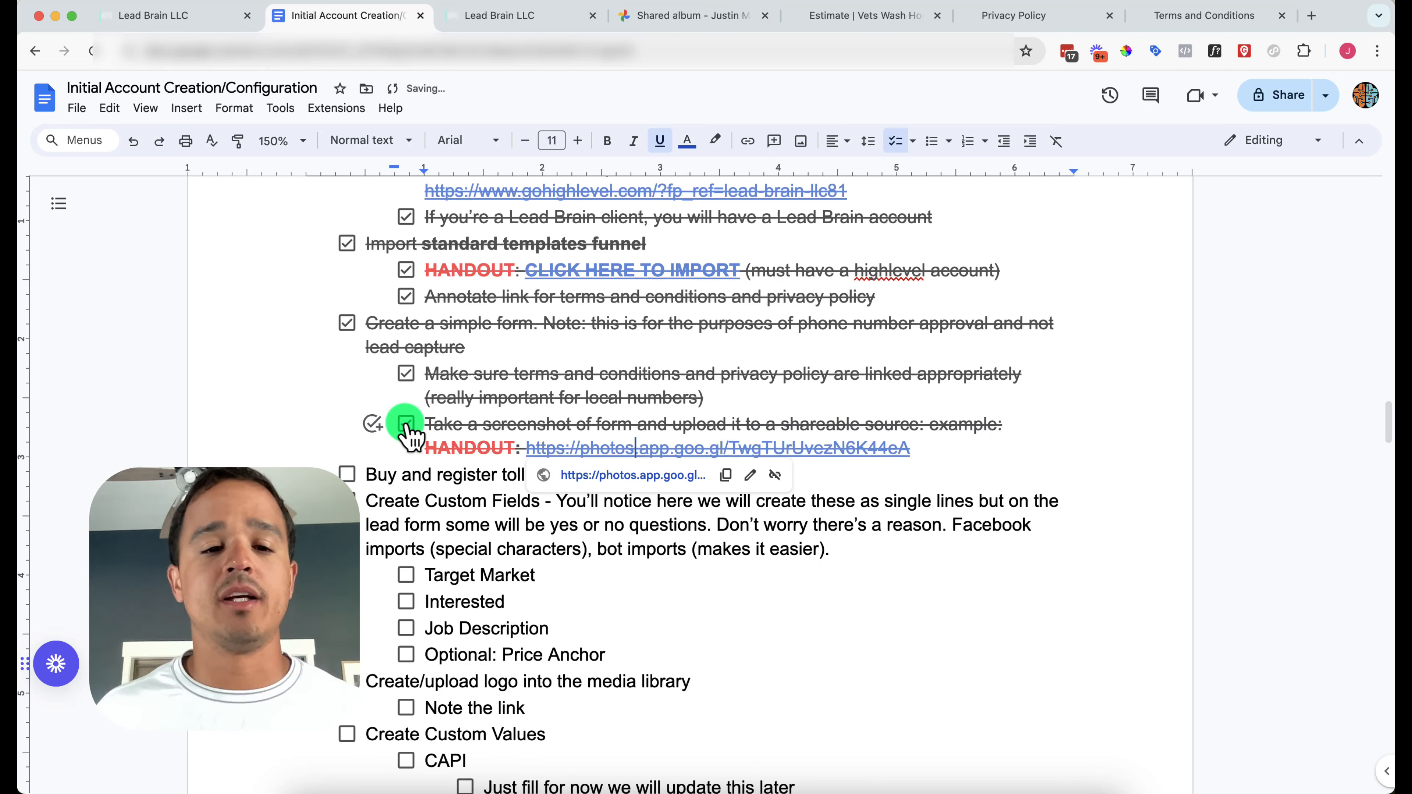
pyautogui.click(513, 23)
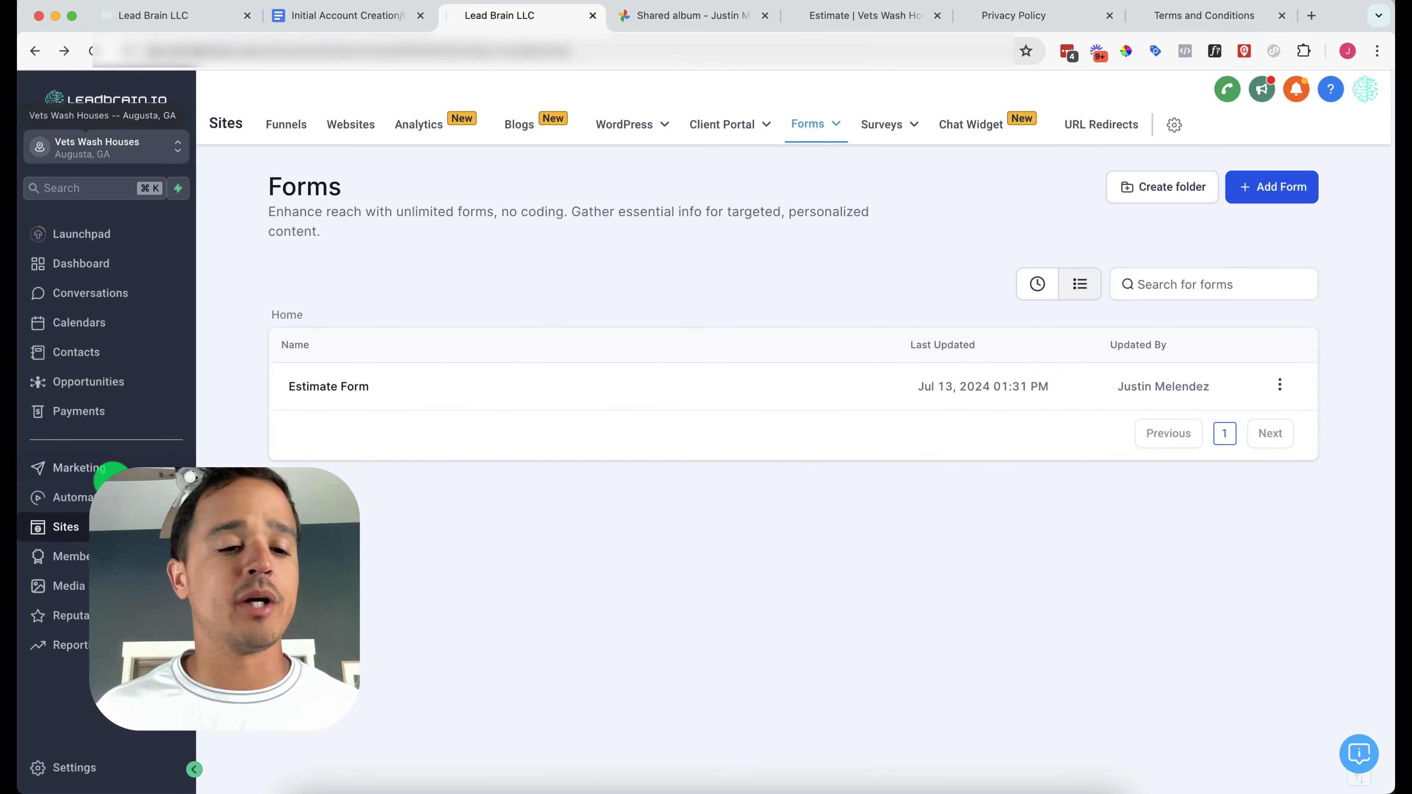
# Start buying a new phone number from the account's phone number settings
pyautogui.click(72, 774)
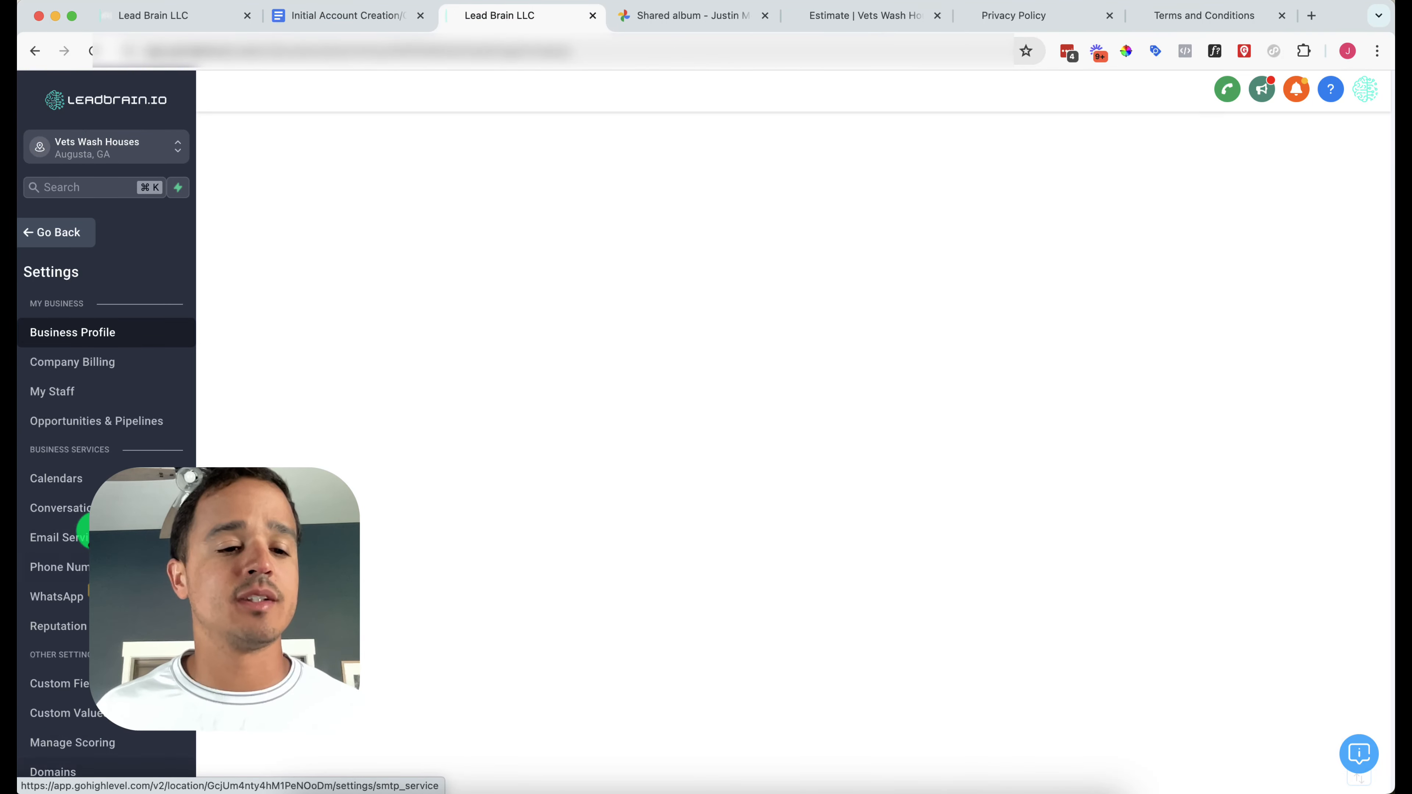
pyautogui.click(82, 573)
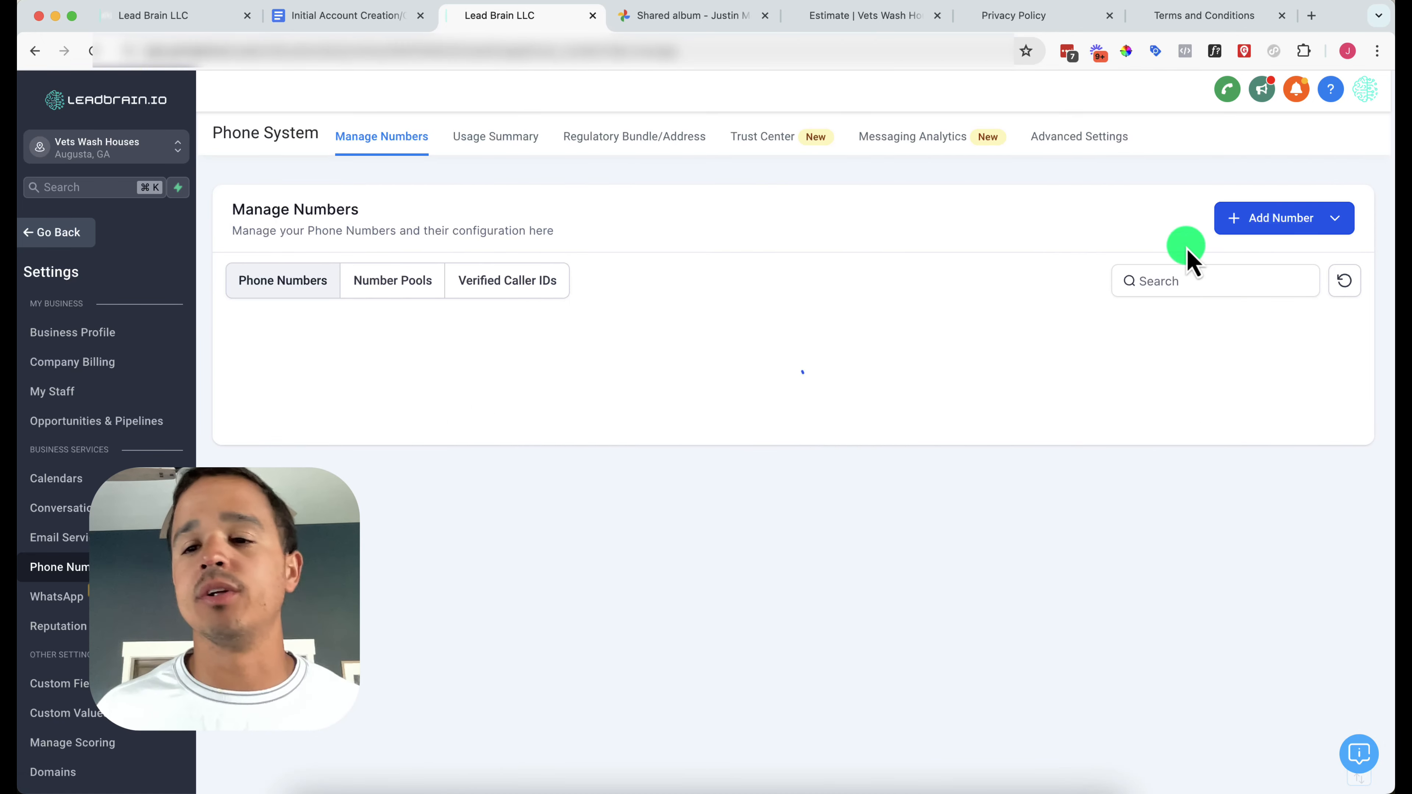
pyautogui.click(1282, 220)
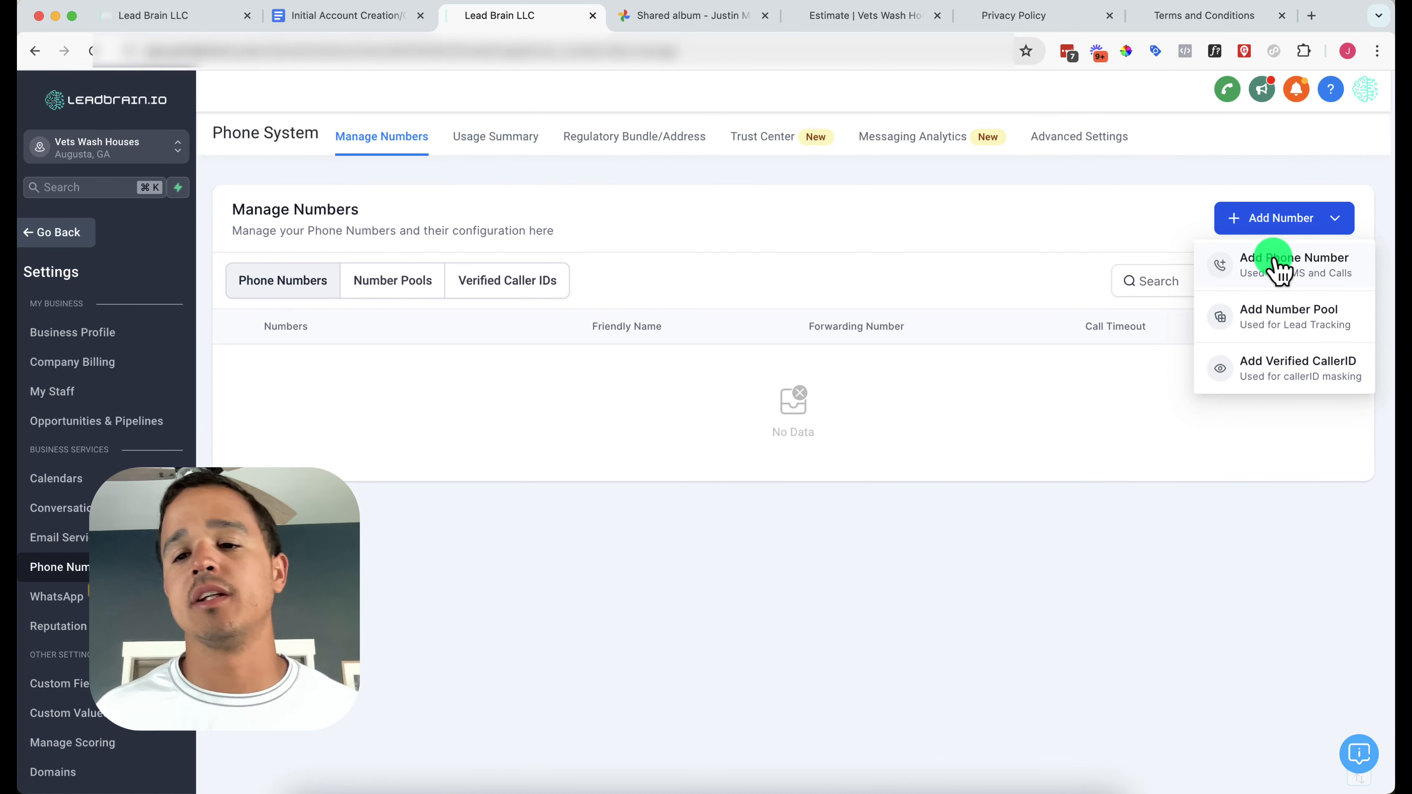
pyautogui.click(1279, 260)
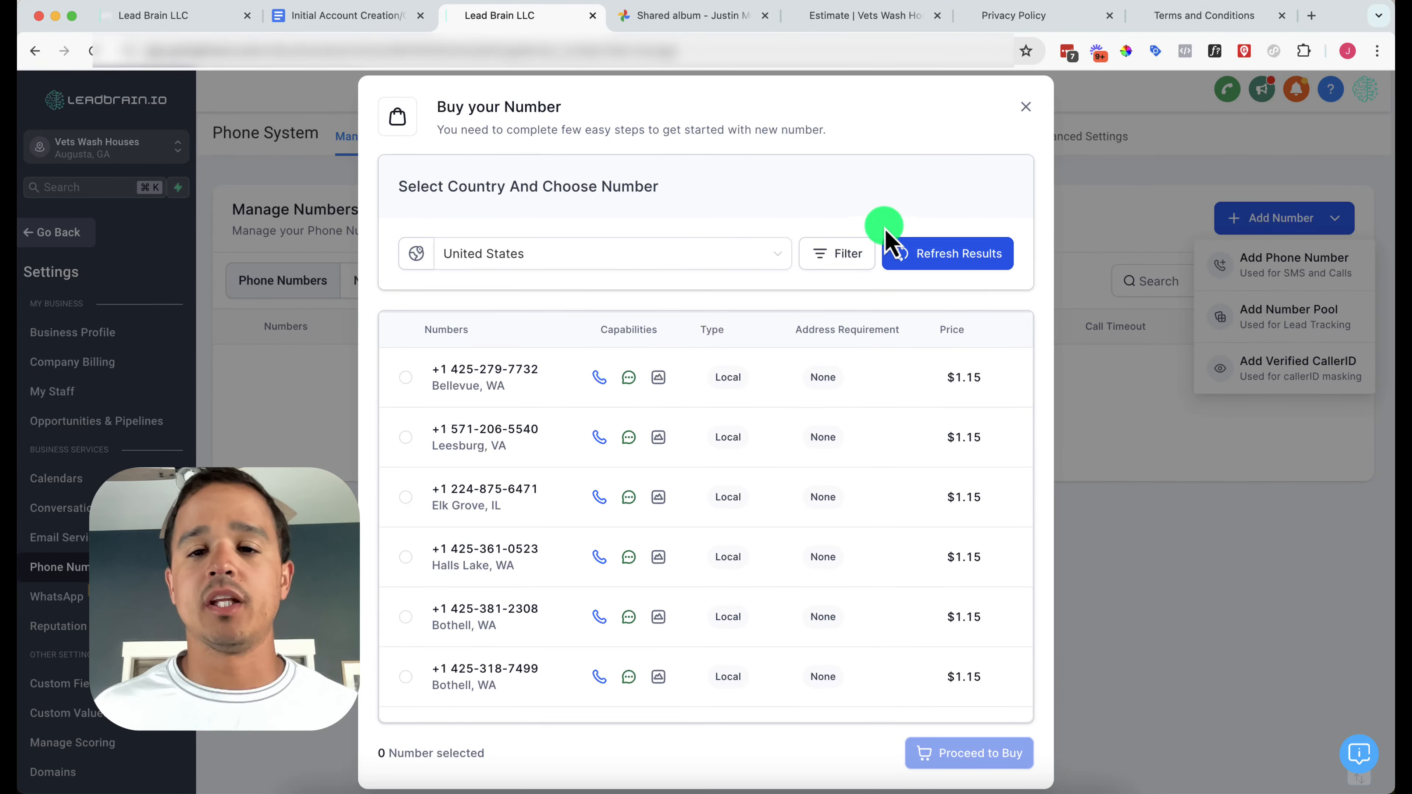
# Filter numbers to those starting with 833 and pick the first toll-free one ($2.15)
pyautogui.click(859, 262)
pyautogui.click(754, 345)
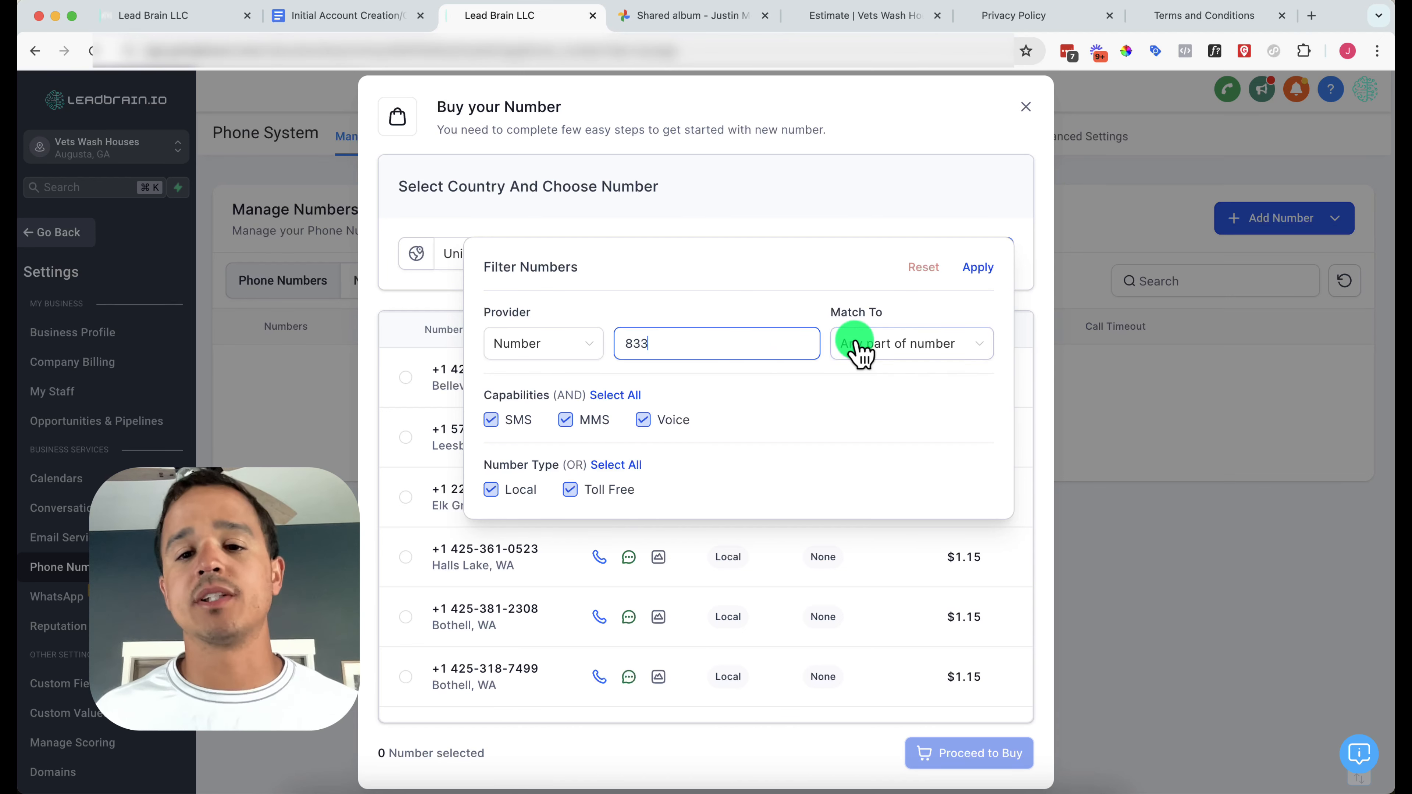
pyautogui.click(869, 345)
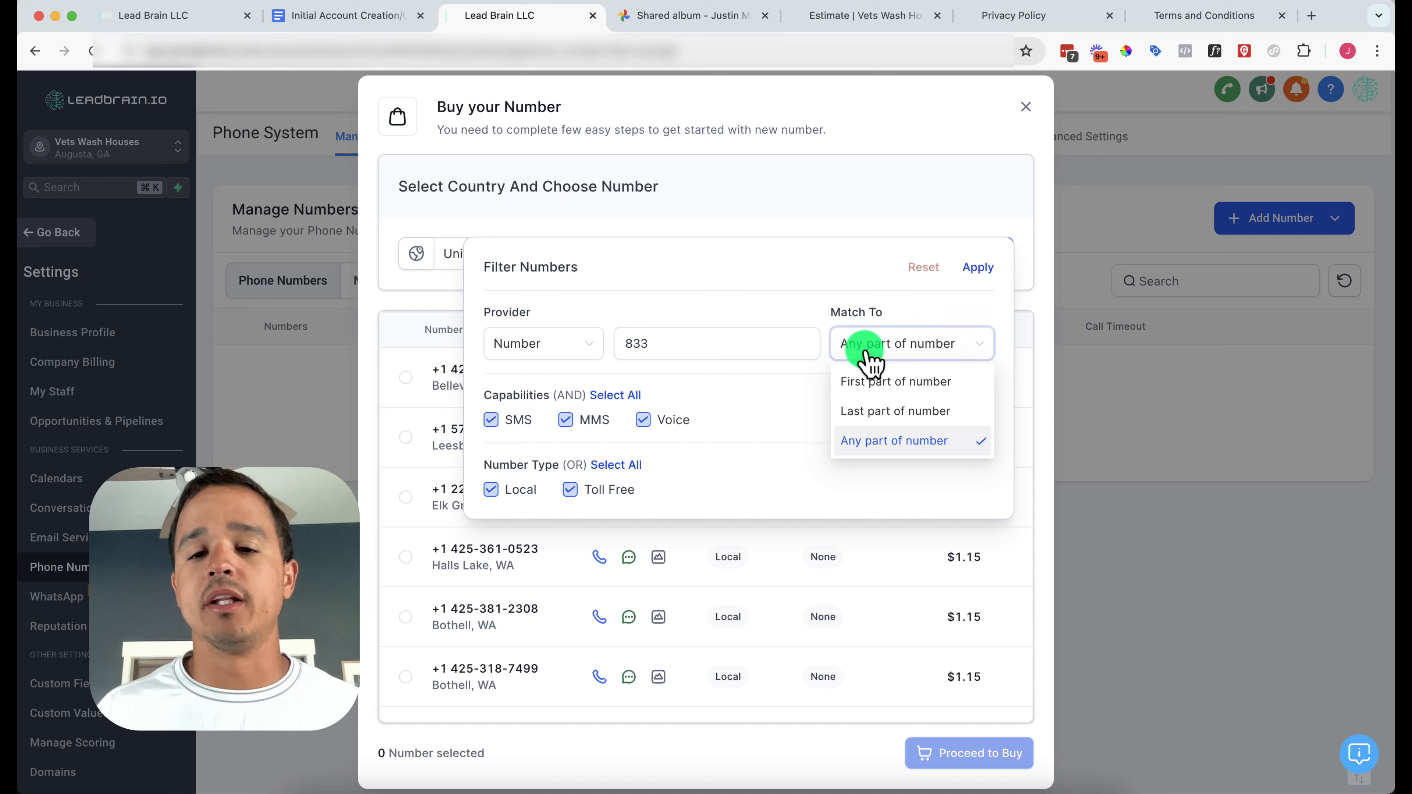
pyautogui.click(876, 384)
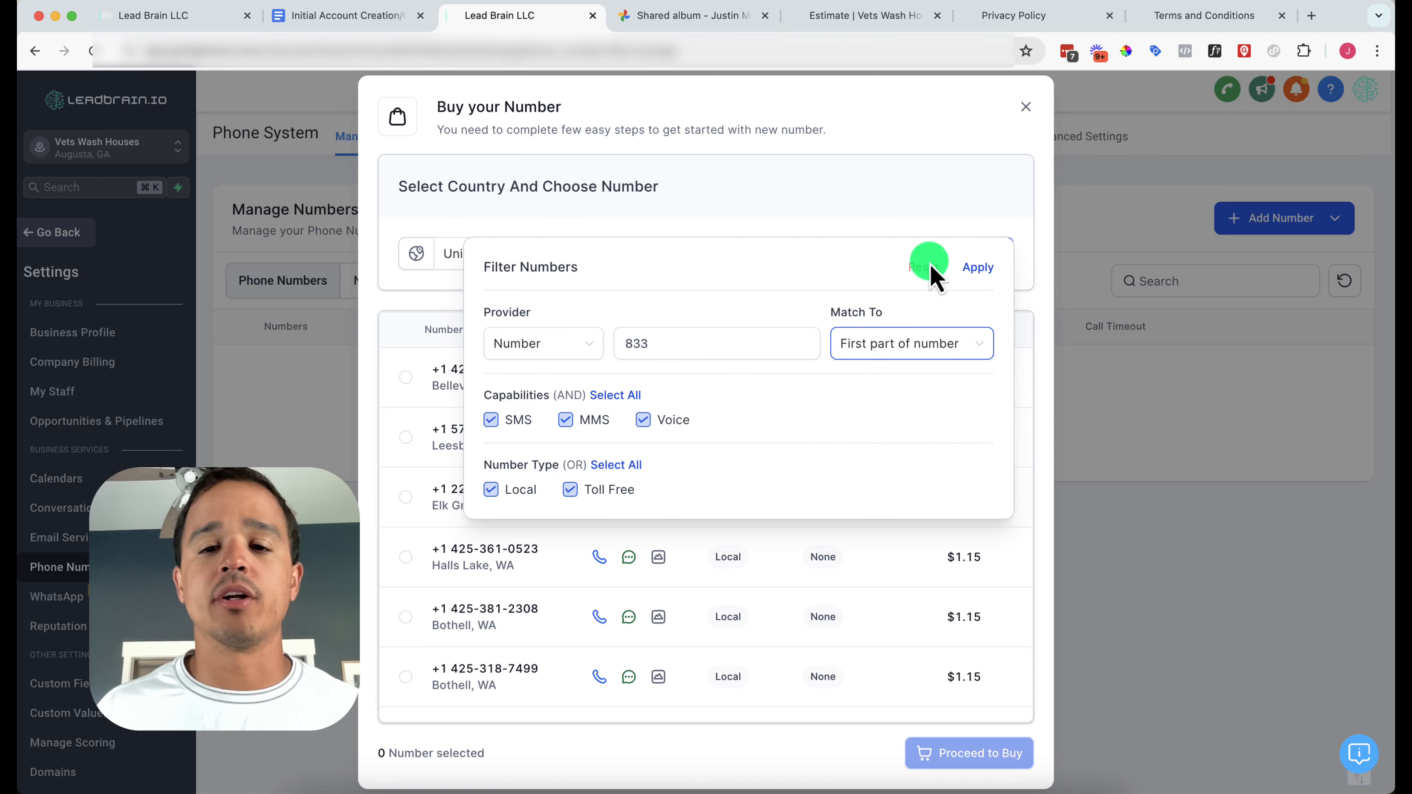
pyautogui.click(983, 266)
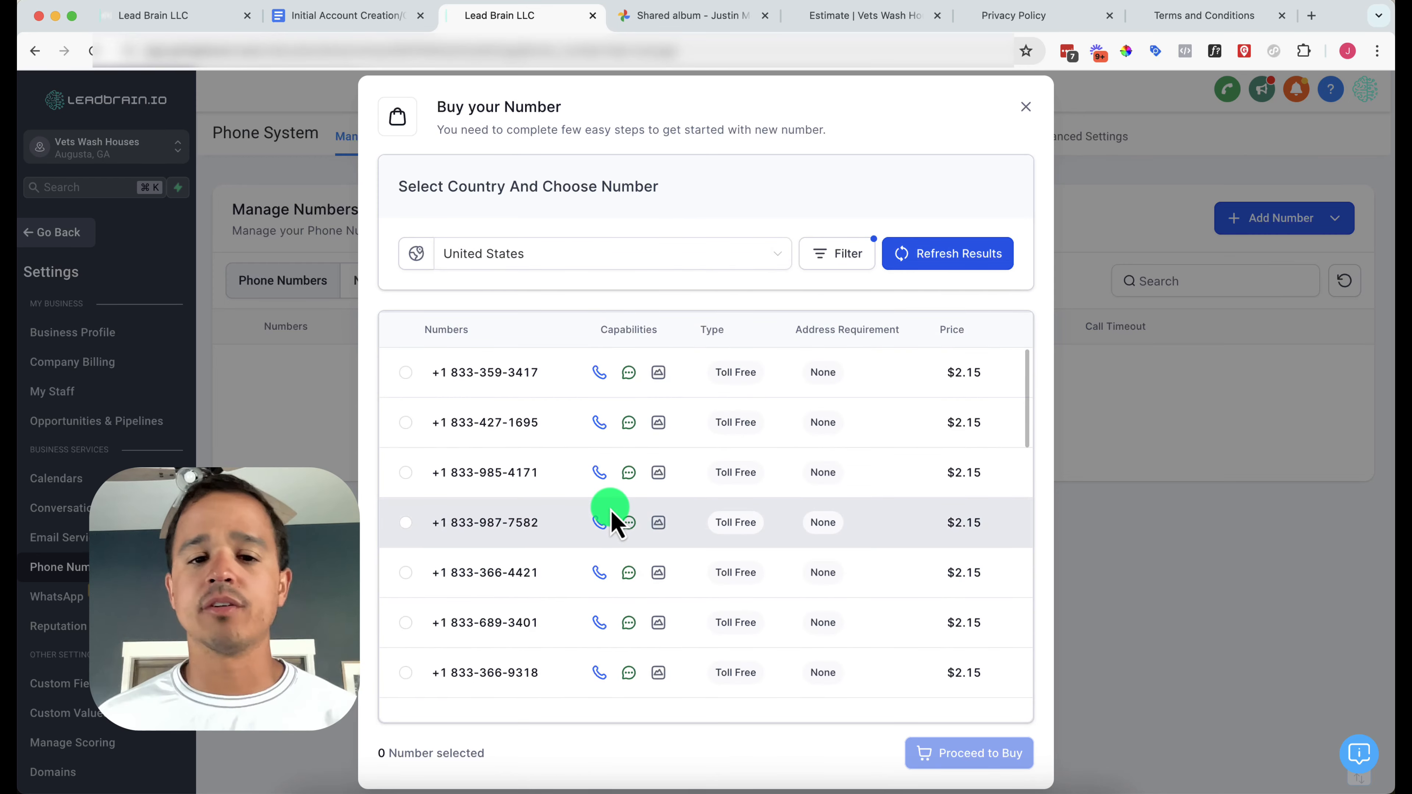
pyautogui.click(405, 372)
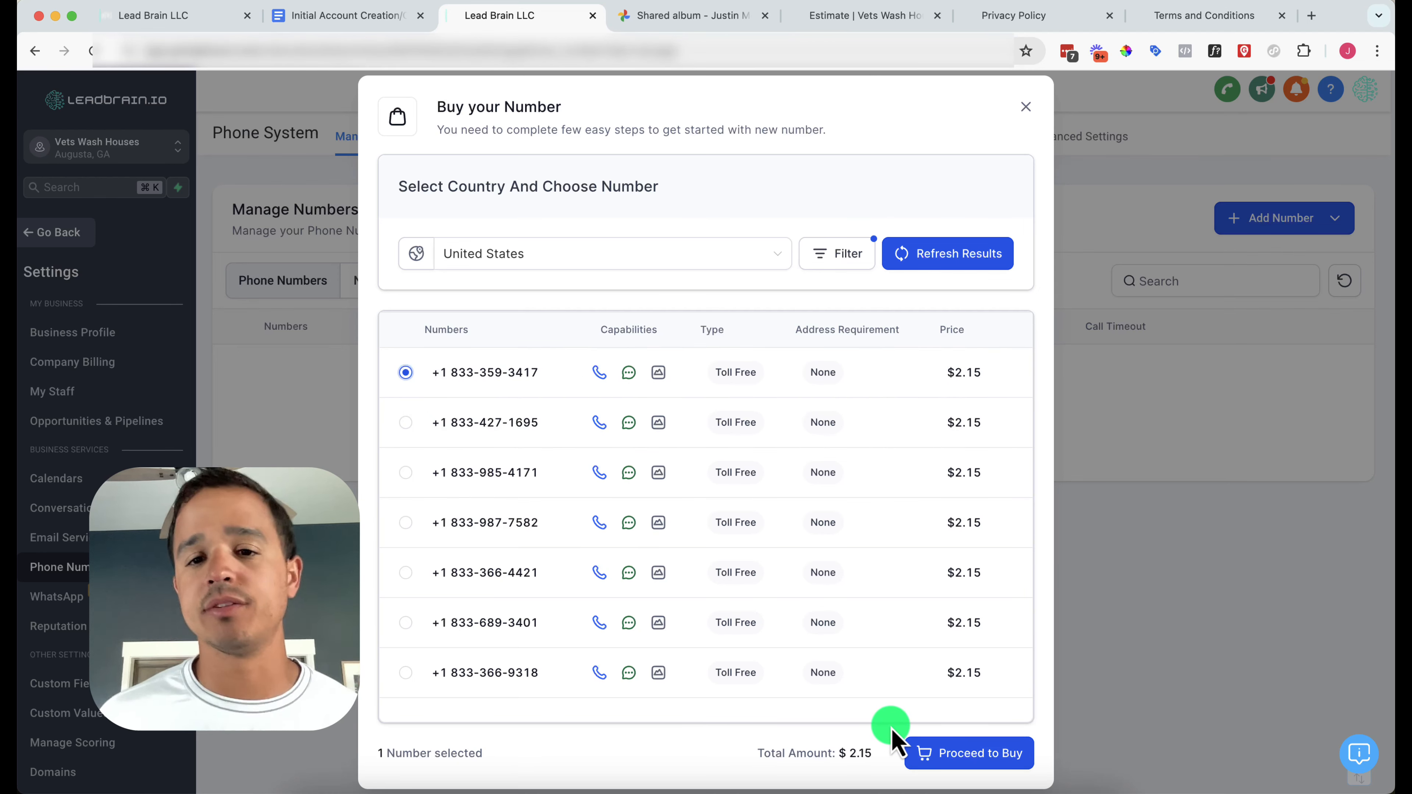
# Buy the 833 number, start its toll-free verification, and enter legal entity name 'etsrain LLC'
pyautogui.click(952, 763)
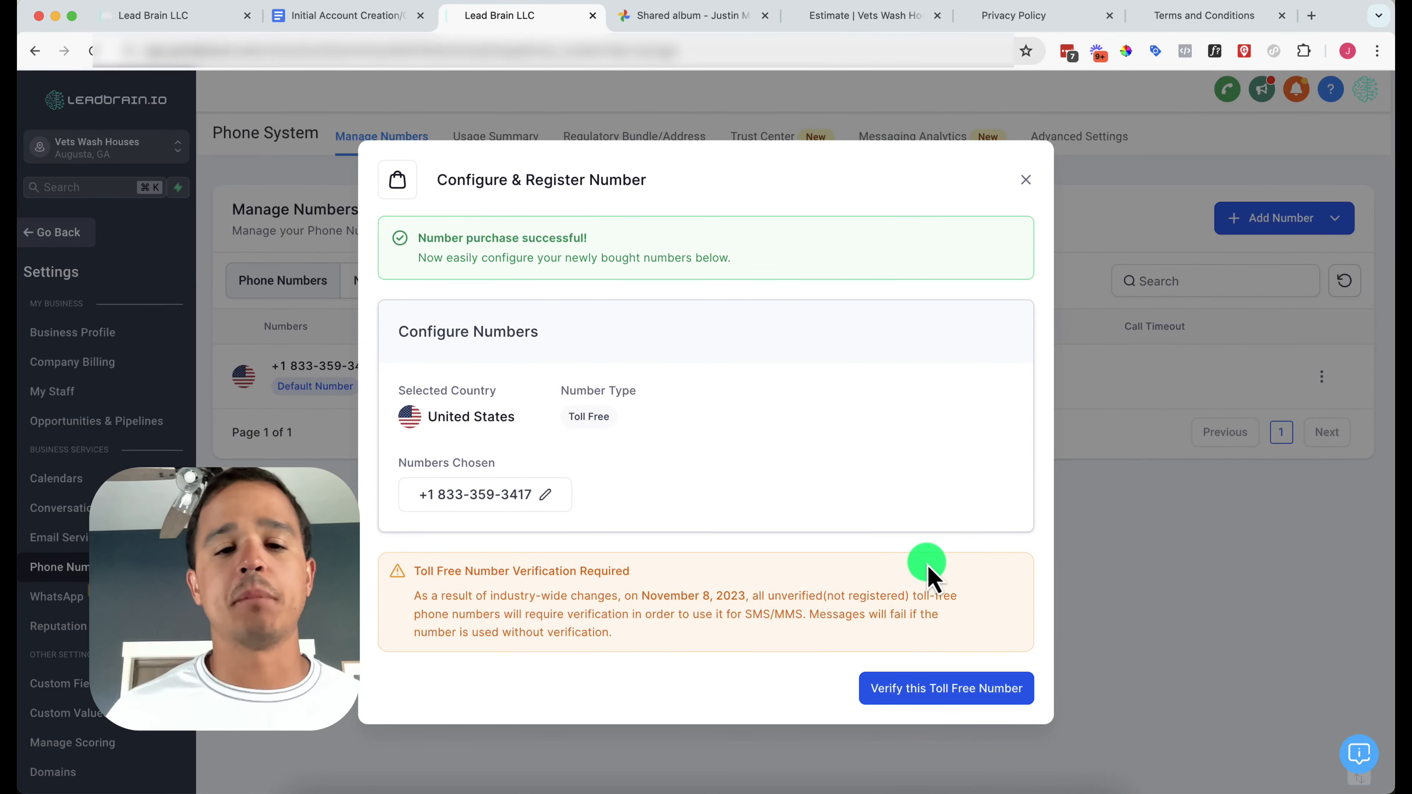
pyautogui.click(945, 690)
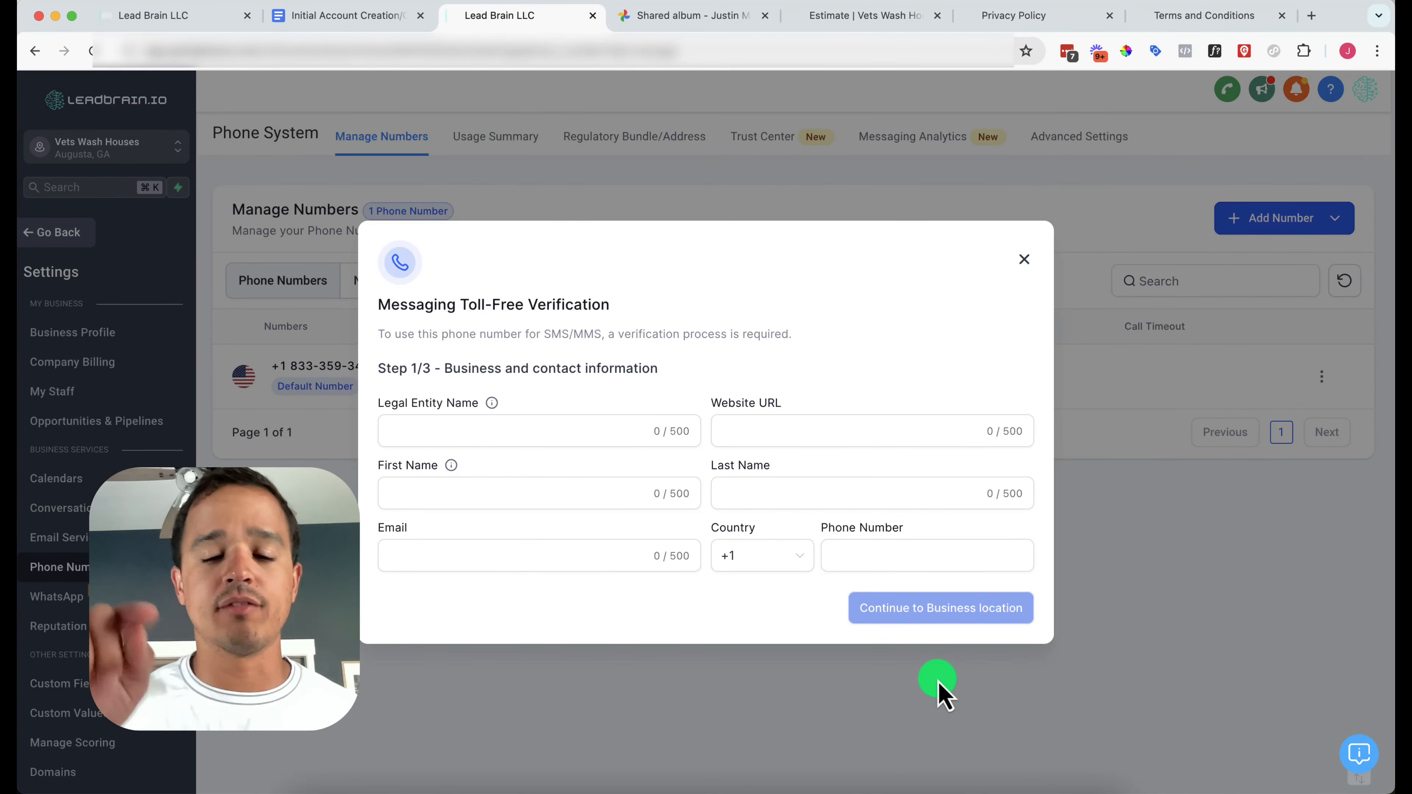
pyautogui.click(526, 427)
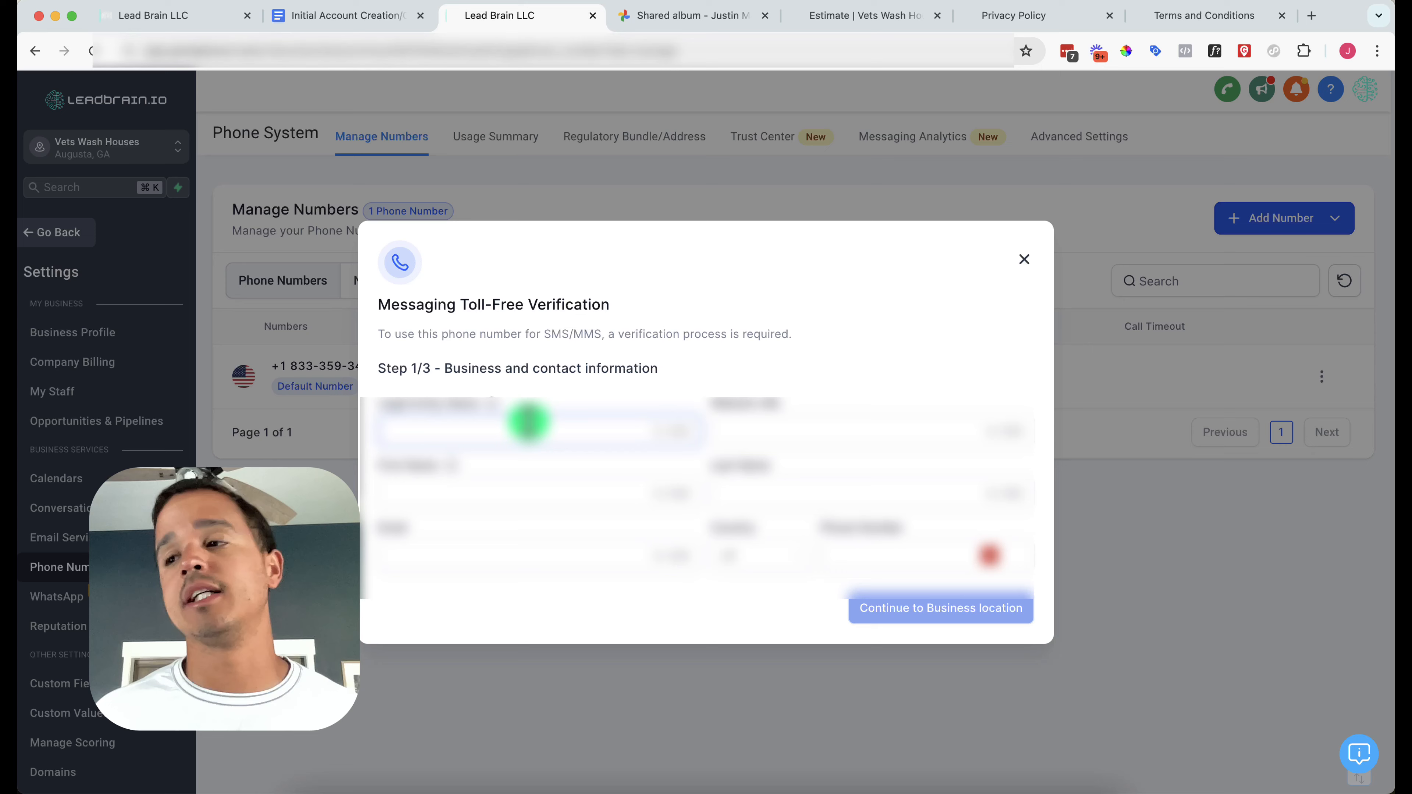
pyautogui.write('ets')
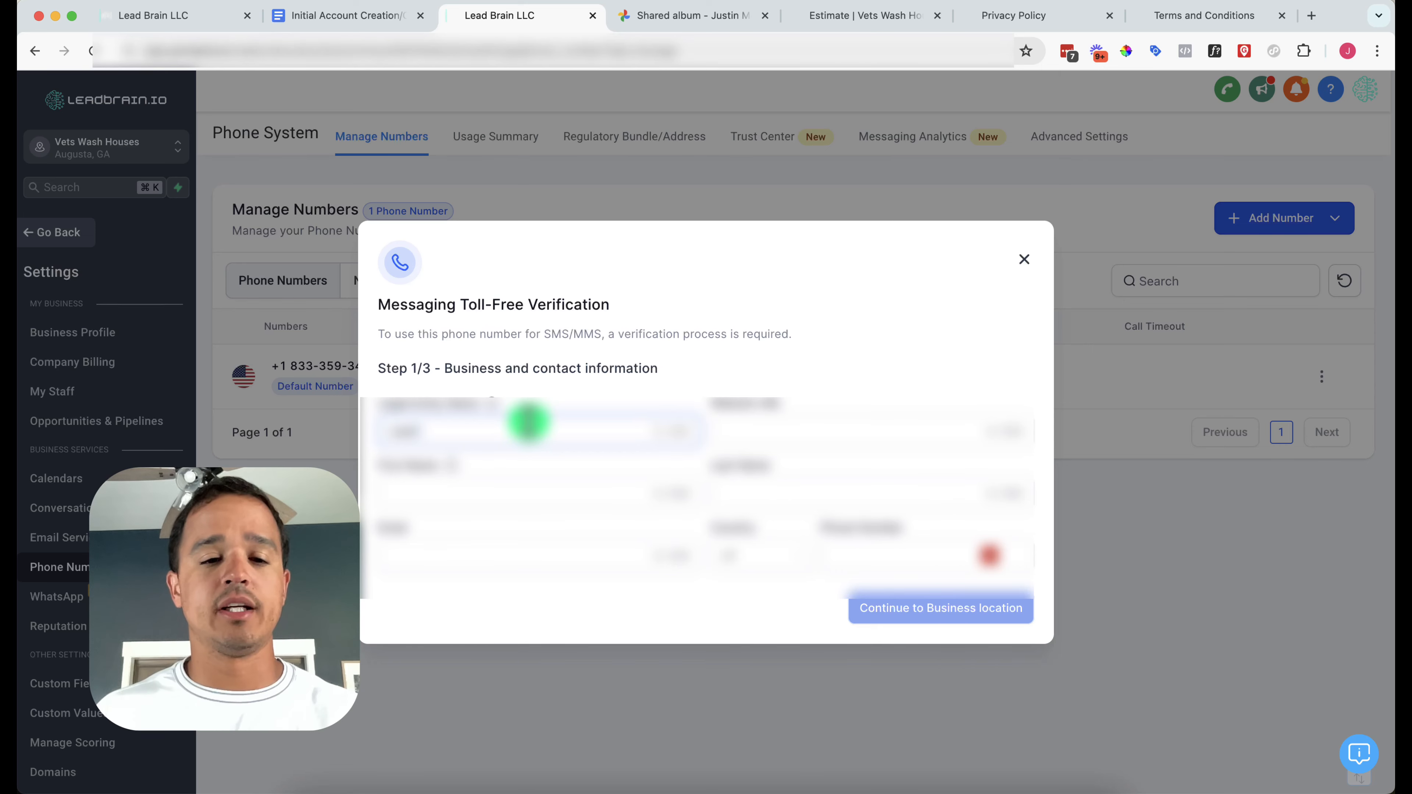
pyautogui.write('rain LLC')
# Paste the estimate request web page's address into the Website URL field
pyautogui.press('Tab')
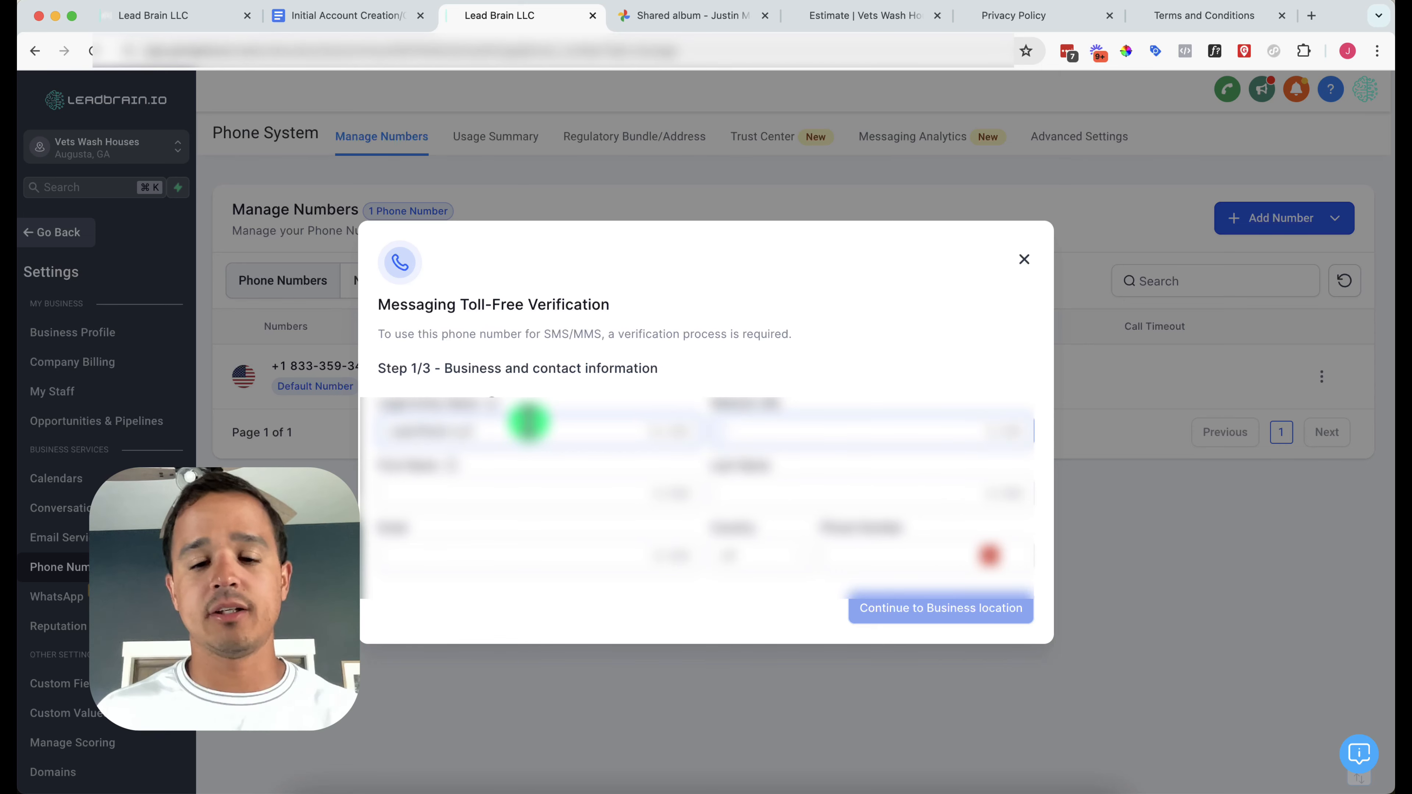
pyautogui.write('htt')
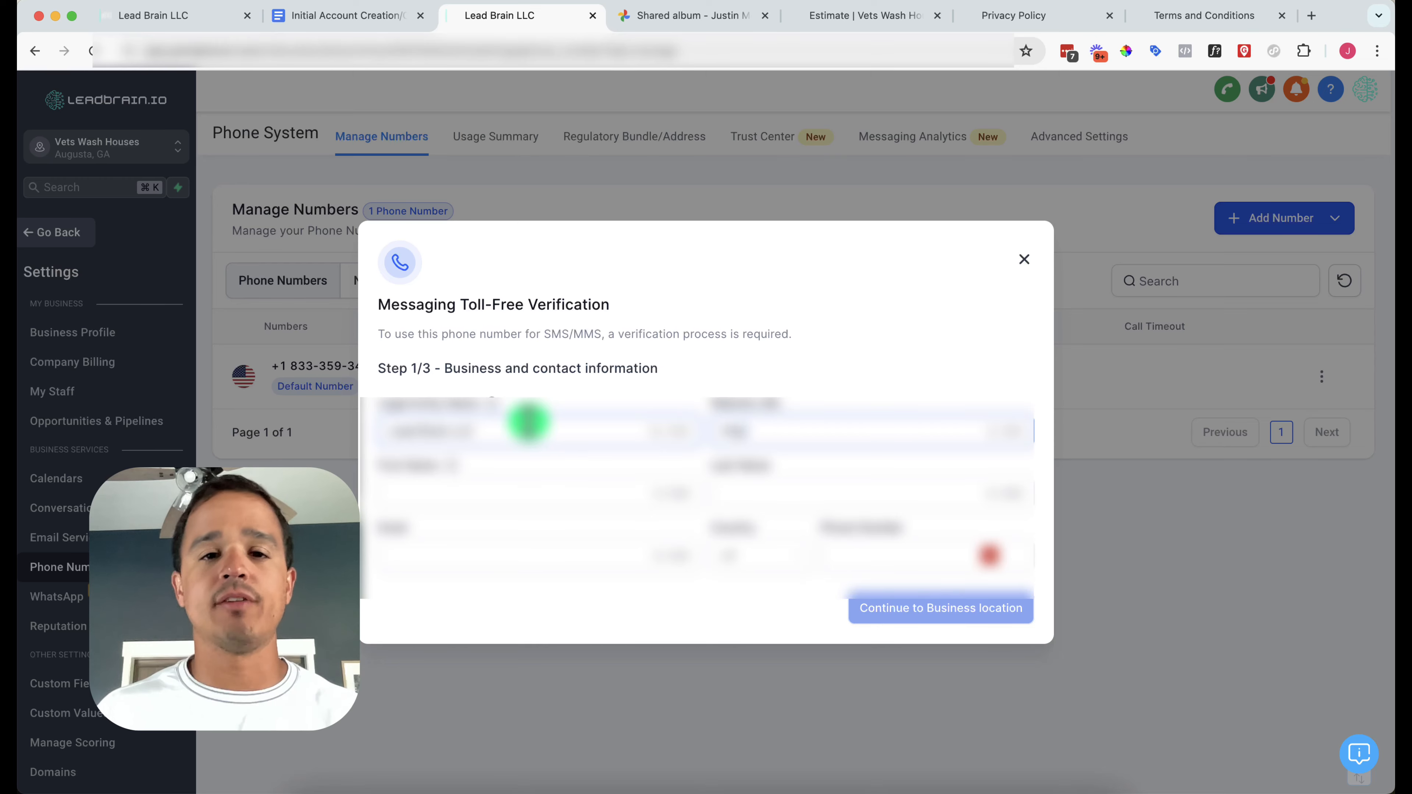
pyautogui.press('BackSpace')
pyautogui.press('BackSpace')
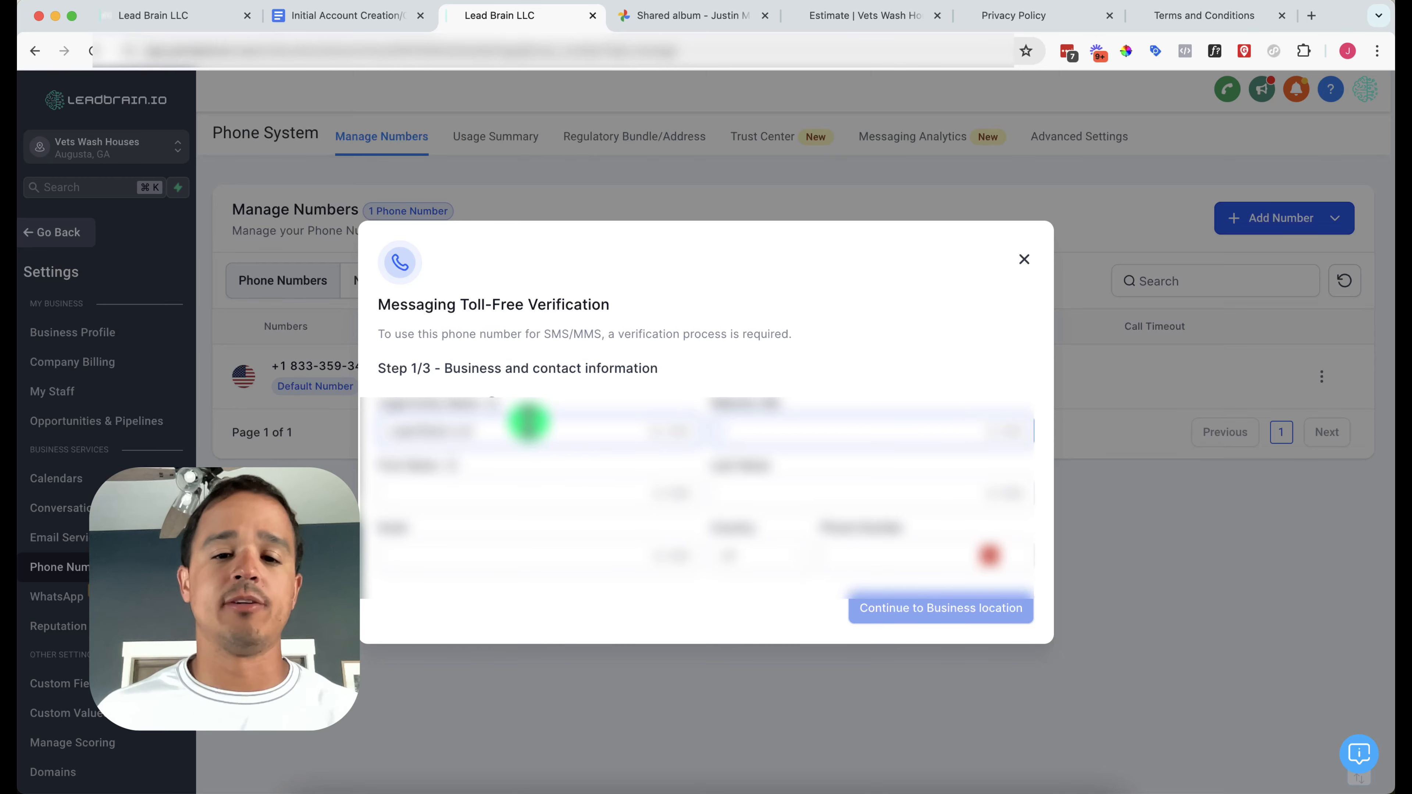
pyautogui.click(681, 16)
pyautogui.click(813, 16)
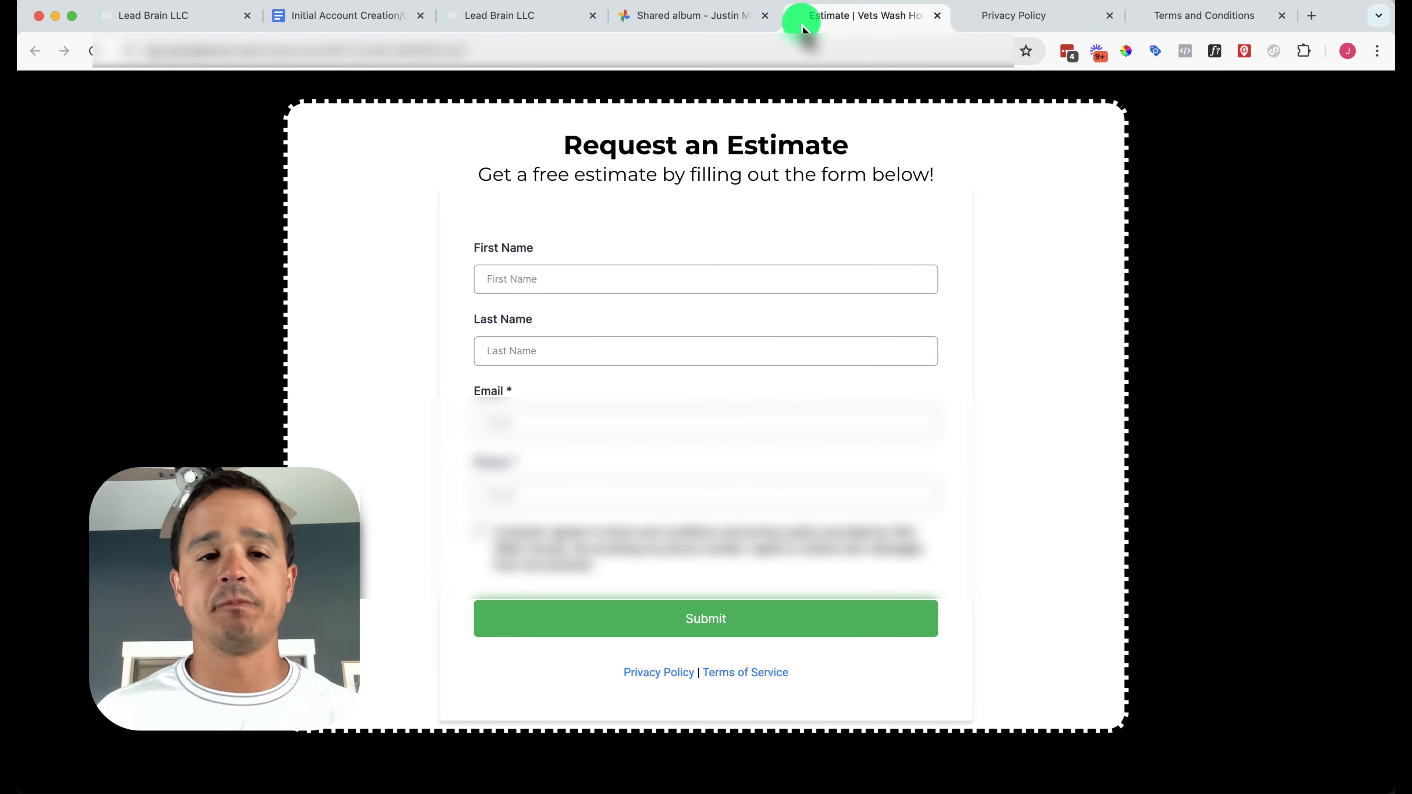
pyautogui.click(467, 12)
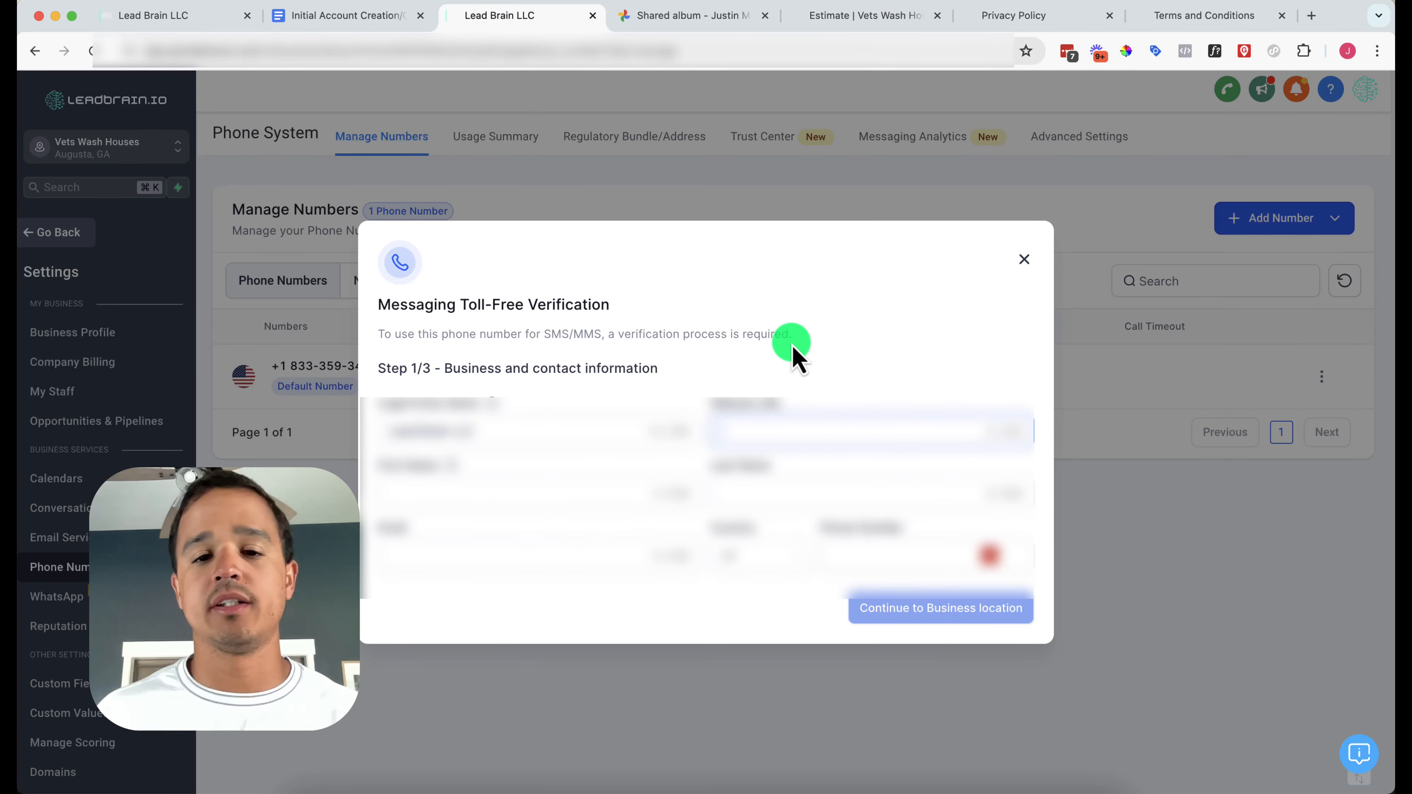
pyautogui.press('super+v')
# Fill in the contact's first name, last name, e-mail and phone number
pyautogui.click(544, 487)
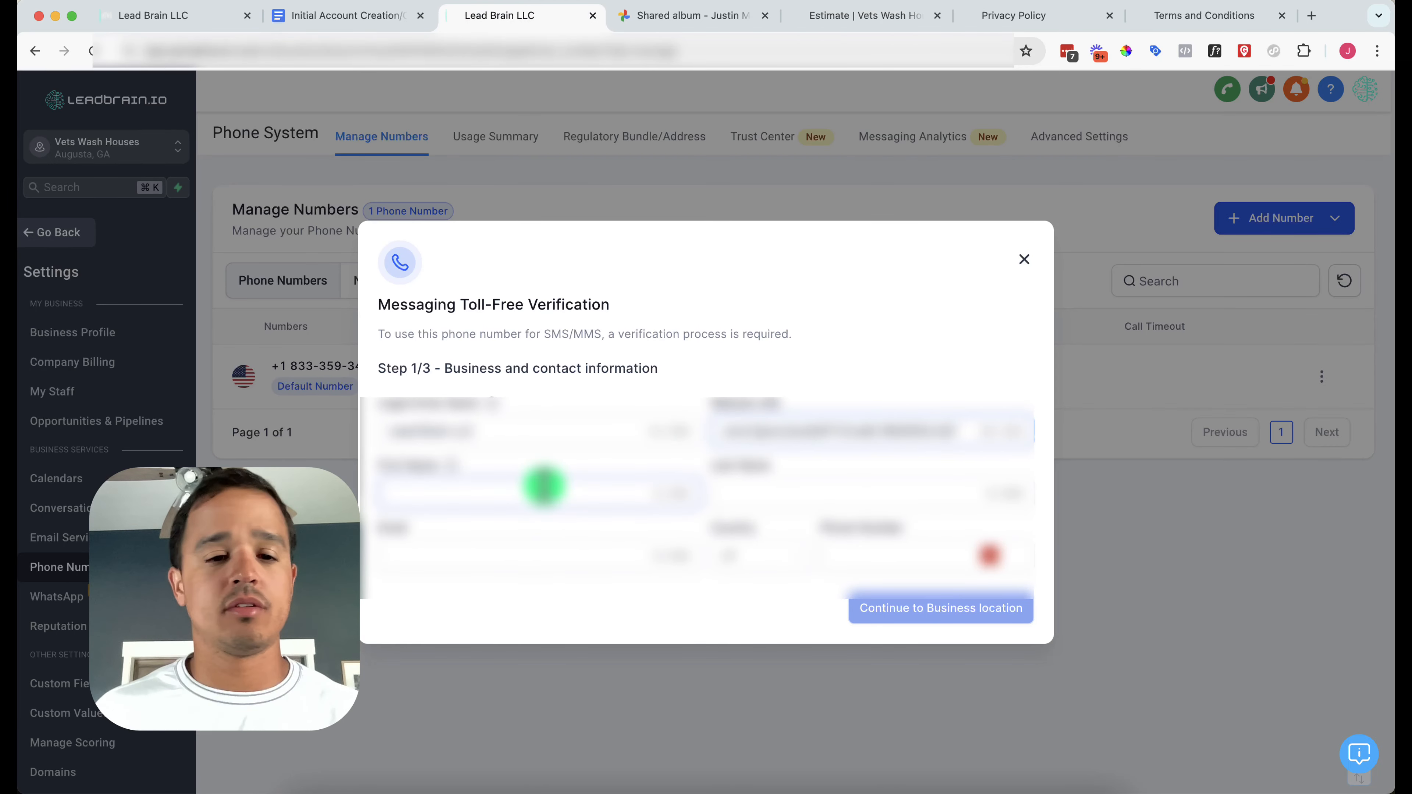
pyautogui.press('Tab')
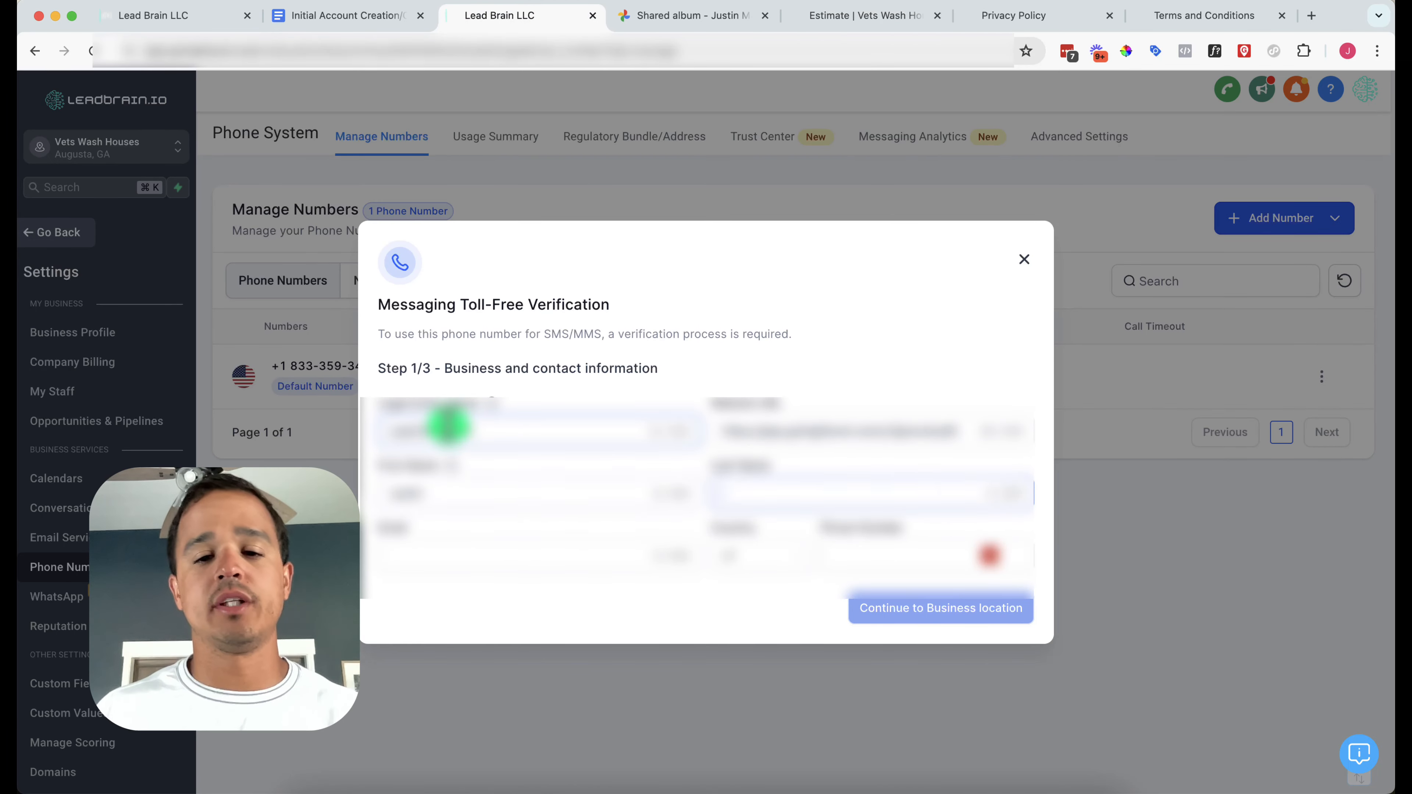
pyautogui.press('Tab')
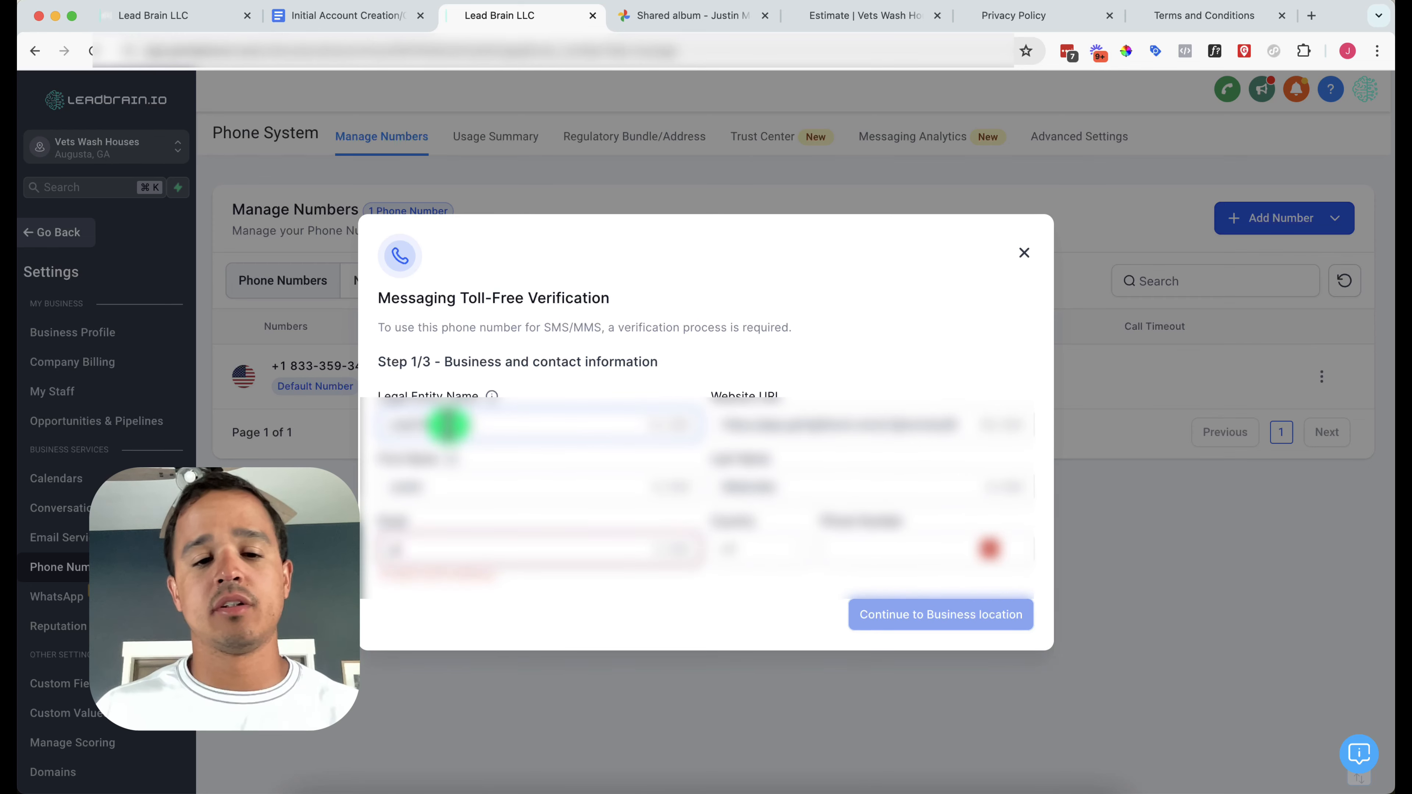
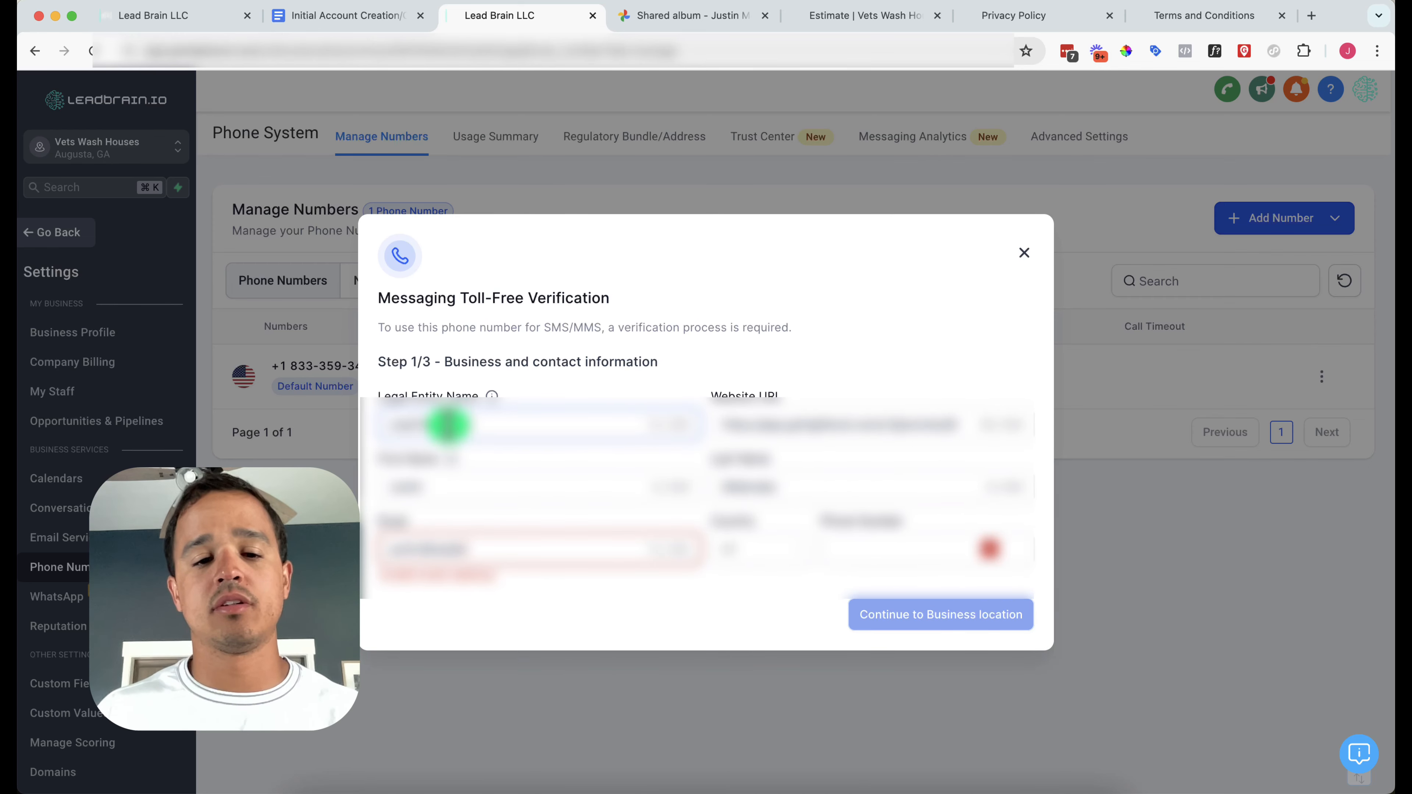
pyautogui.press('Tab')
pyautogui.write('7065')
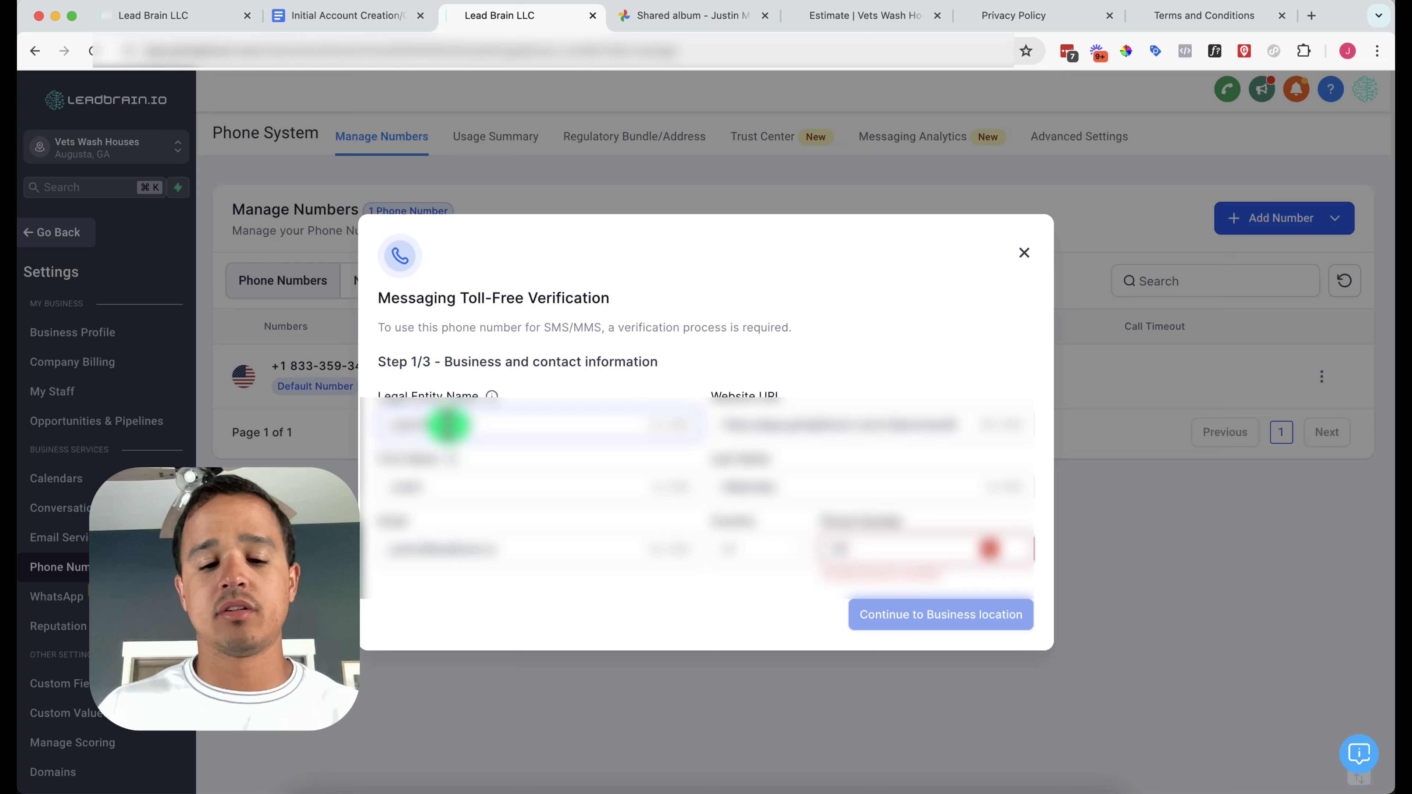
pyautogui.write('0')
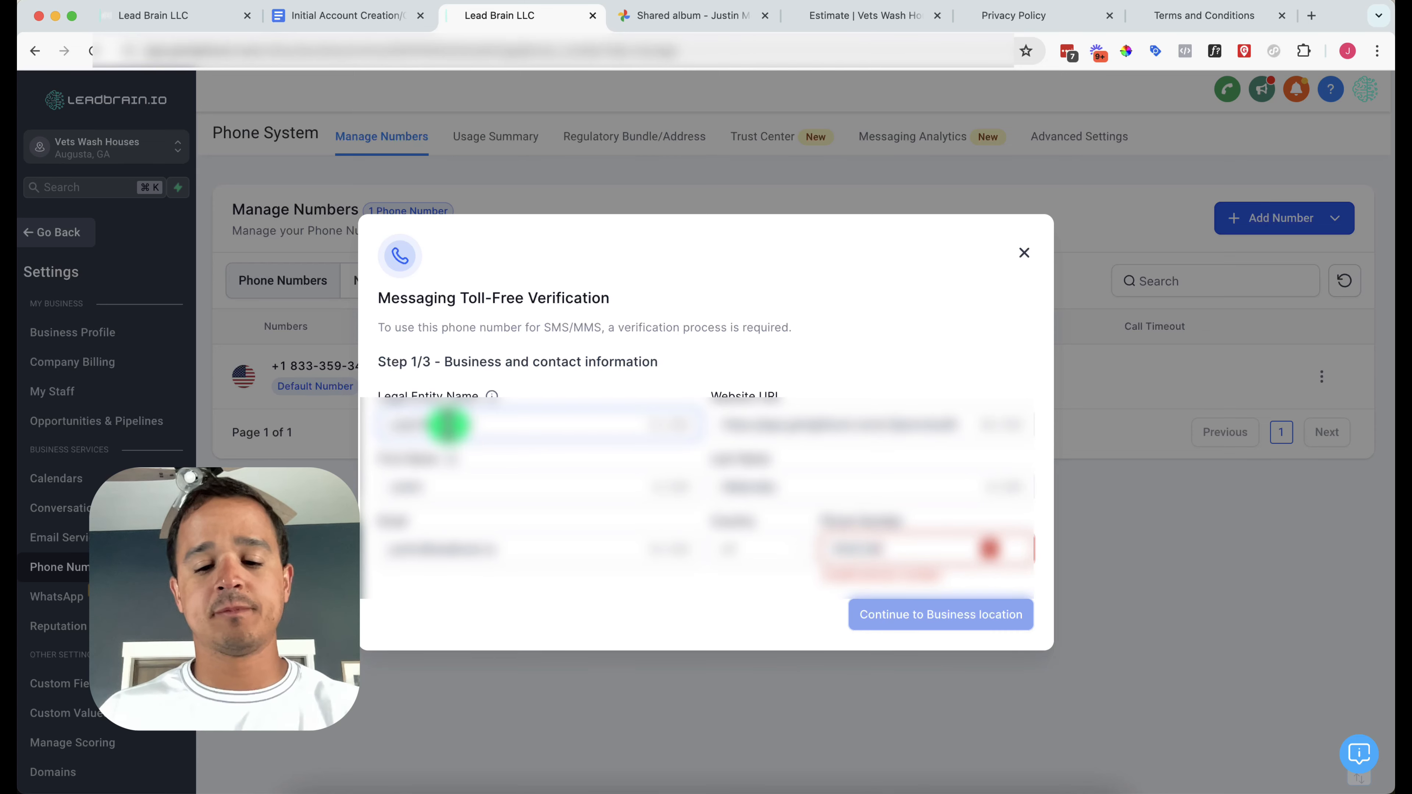
# Advance to the Business location step and enter the state and the start of the street address
pyautogui.click(902, 615)
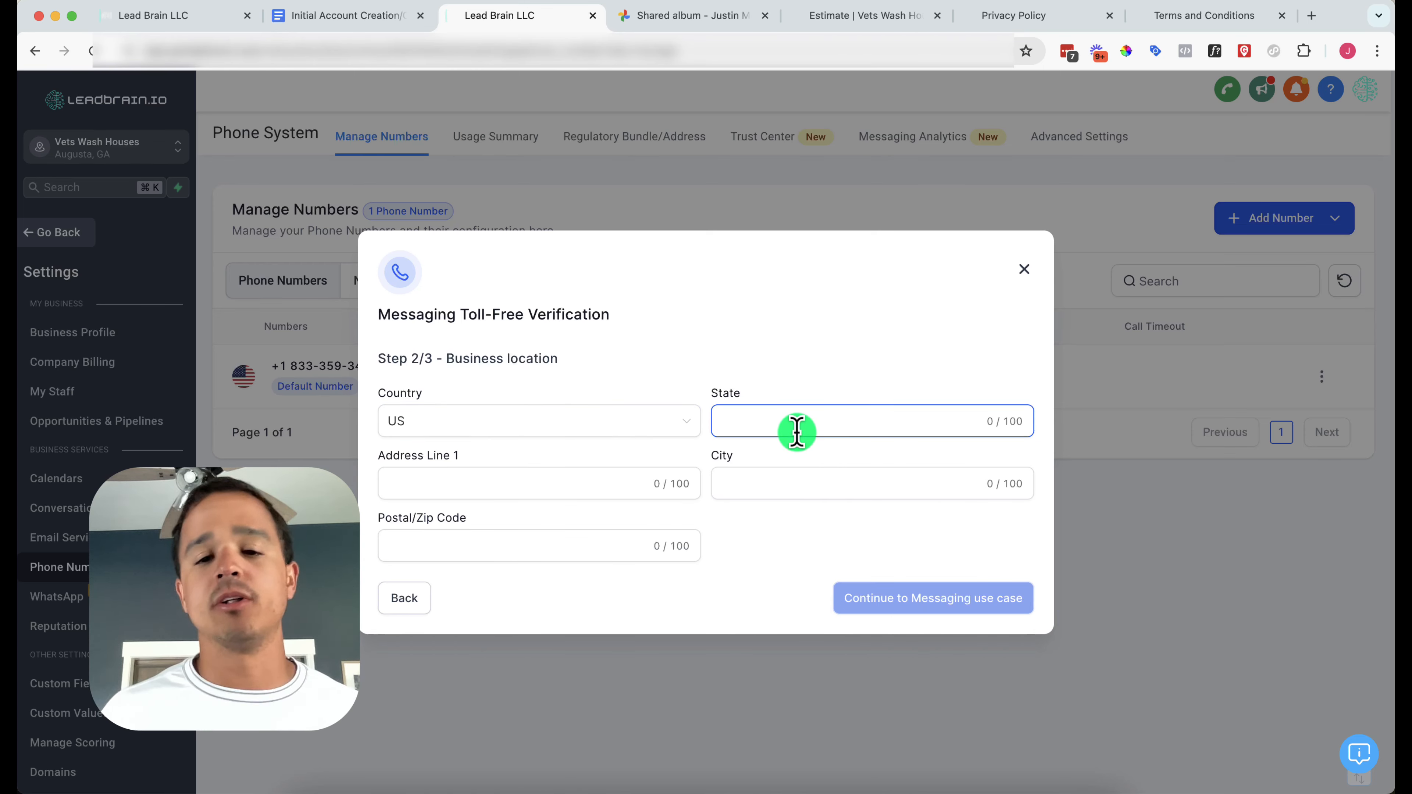
pyautogui.write('GA')
pyautogui.press('Tab')
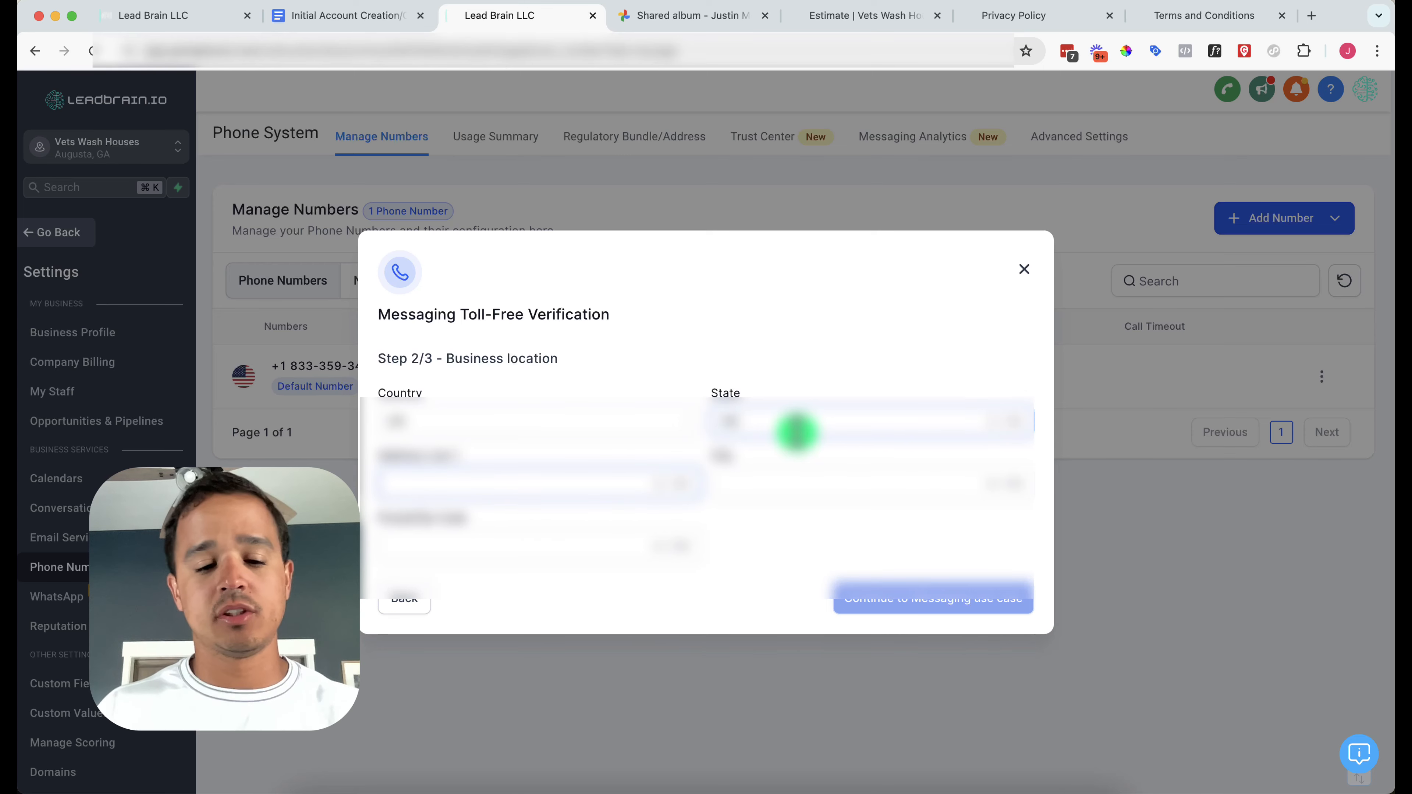
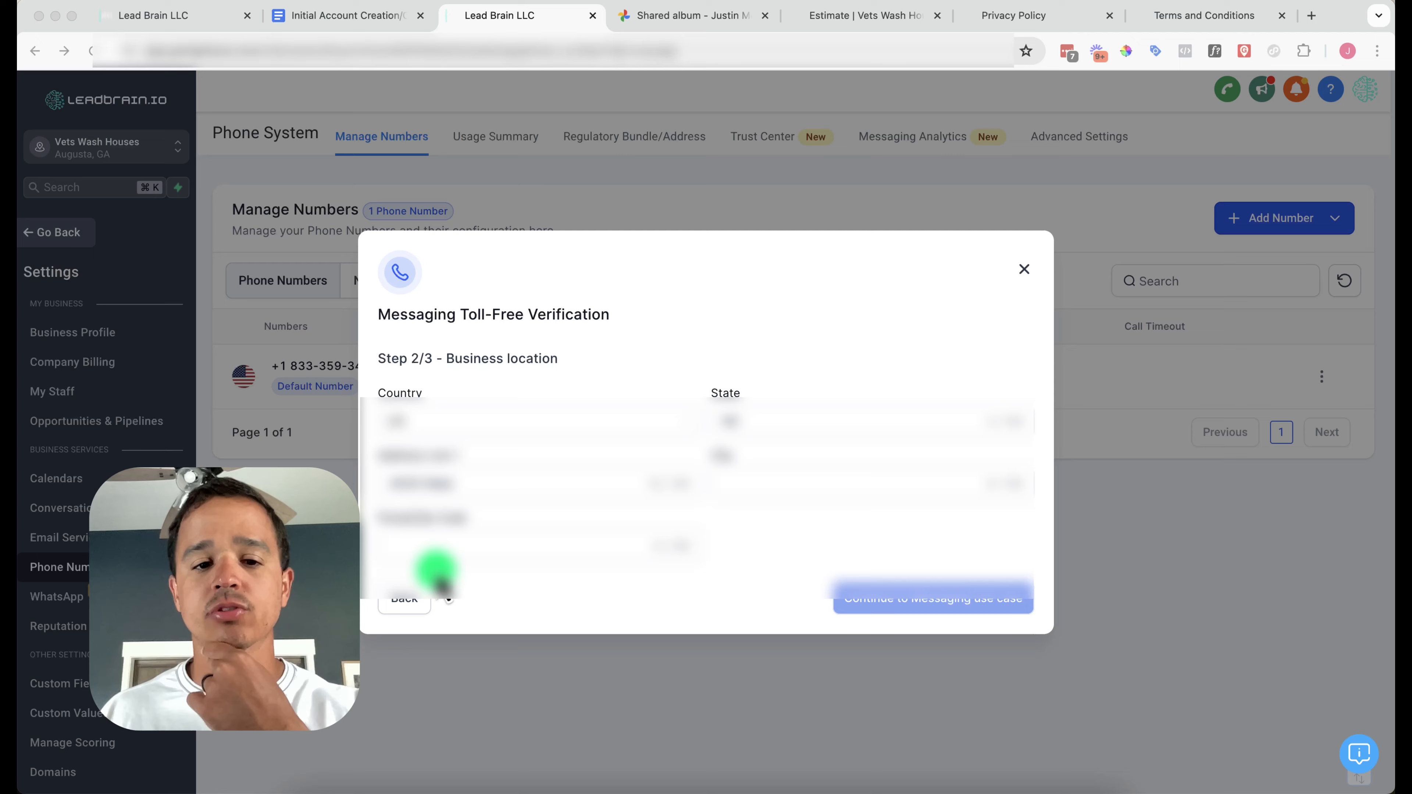
# Go back and replace the website URL with a corrected 'httpvets…' address, then continue
pyautogui.click(421, 601)
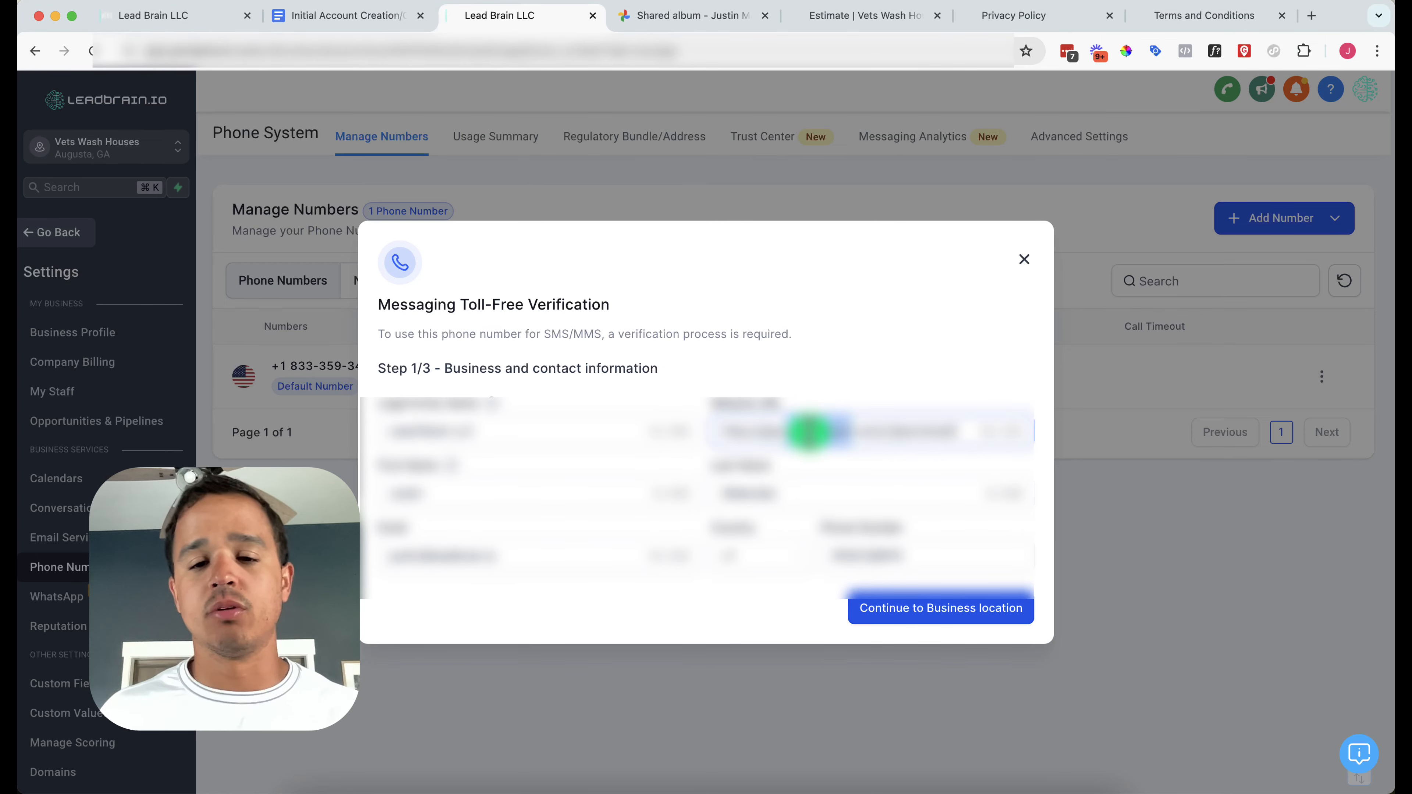
pyautogui.tripleClick(809, 431)
pyautogui.write('http')
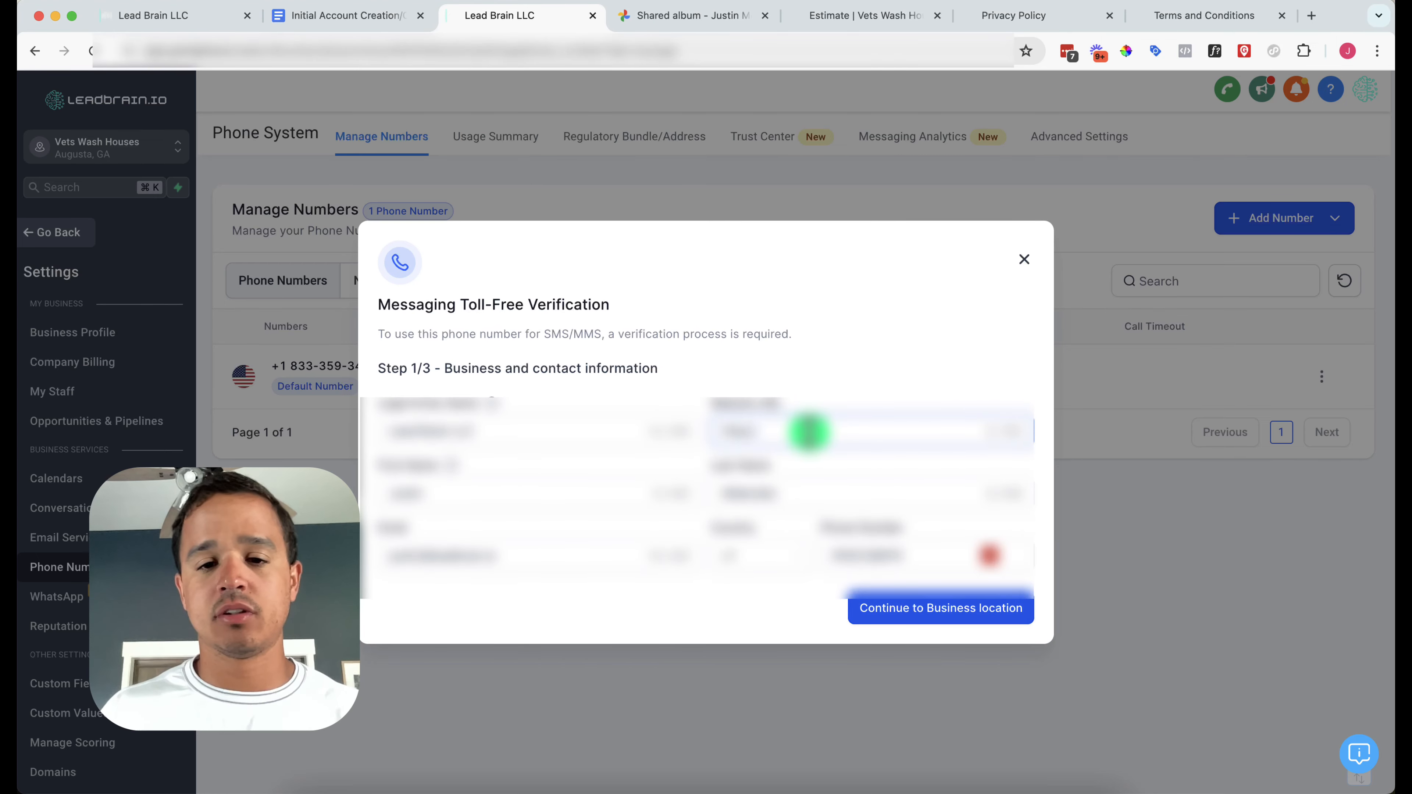
pyautogui.write('vets')
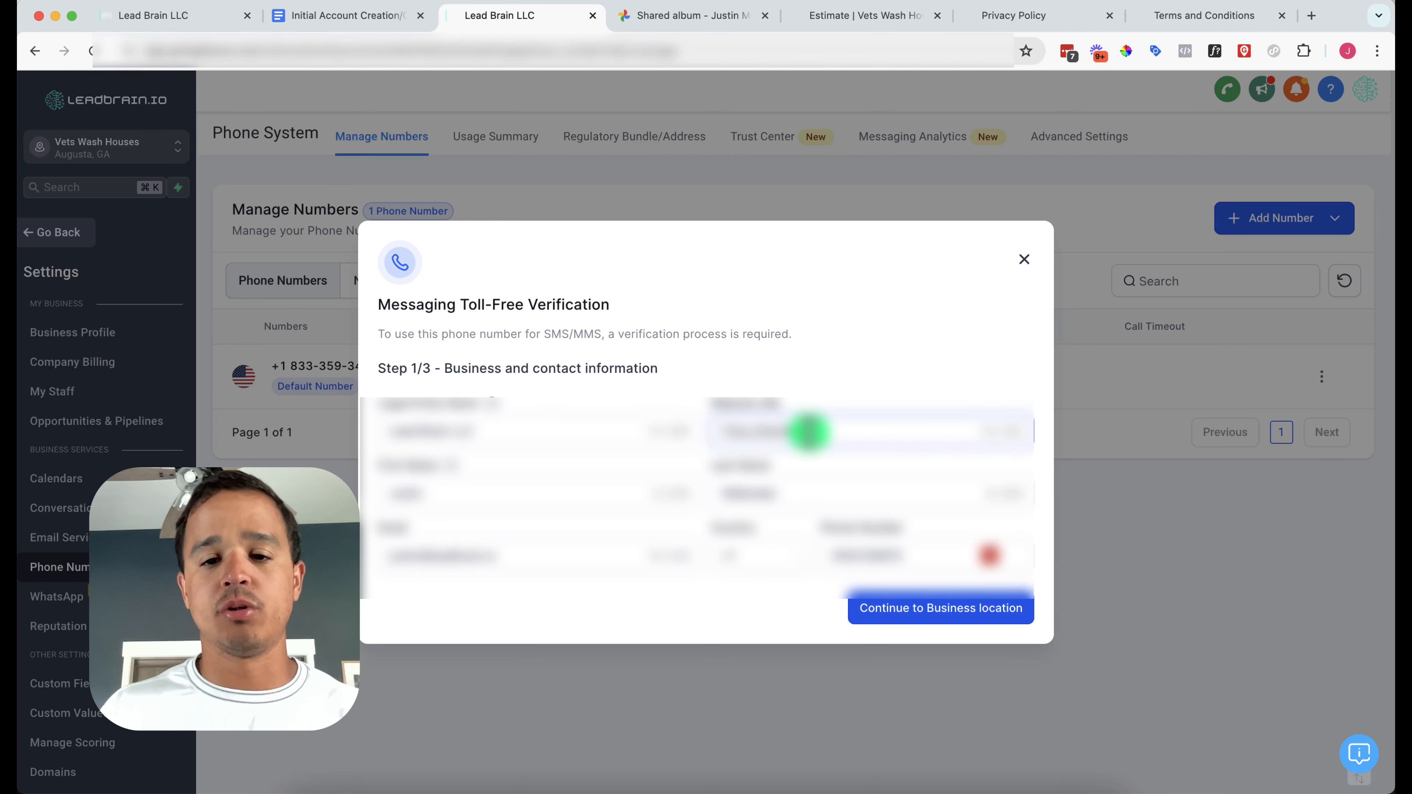
pyautogui.click(917, 607)
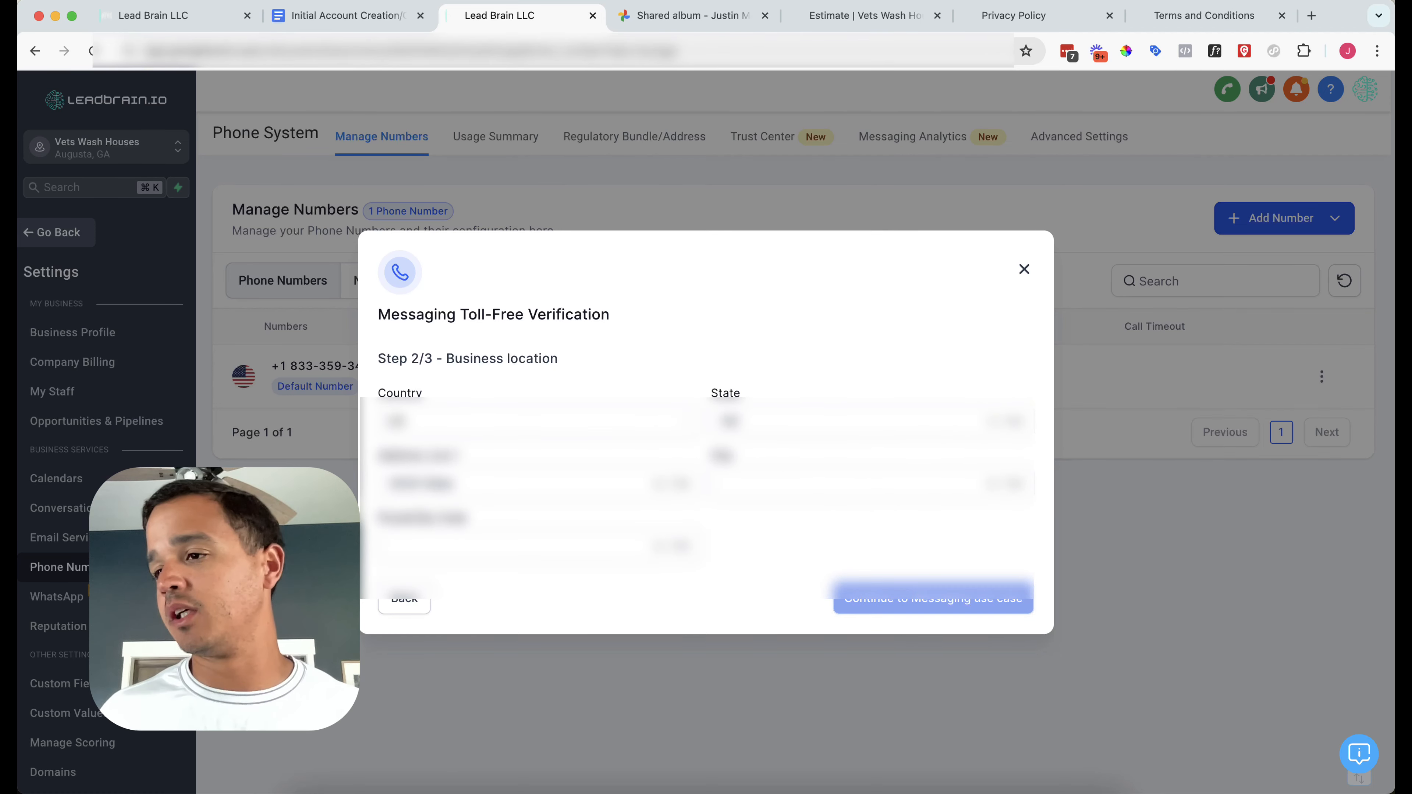
# Re-enter the business street address, city and postal code on the Business location step
pyautogui.press('super+Tab')
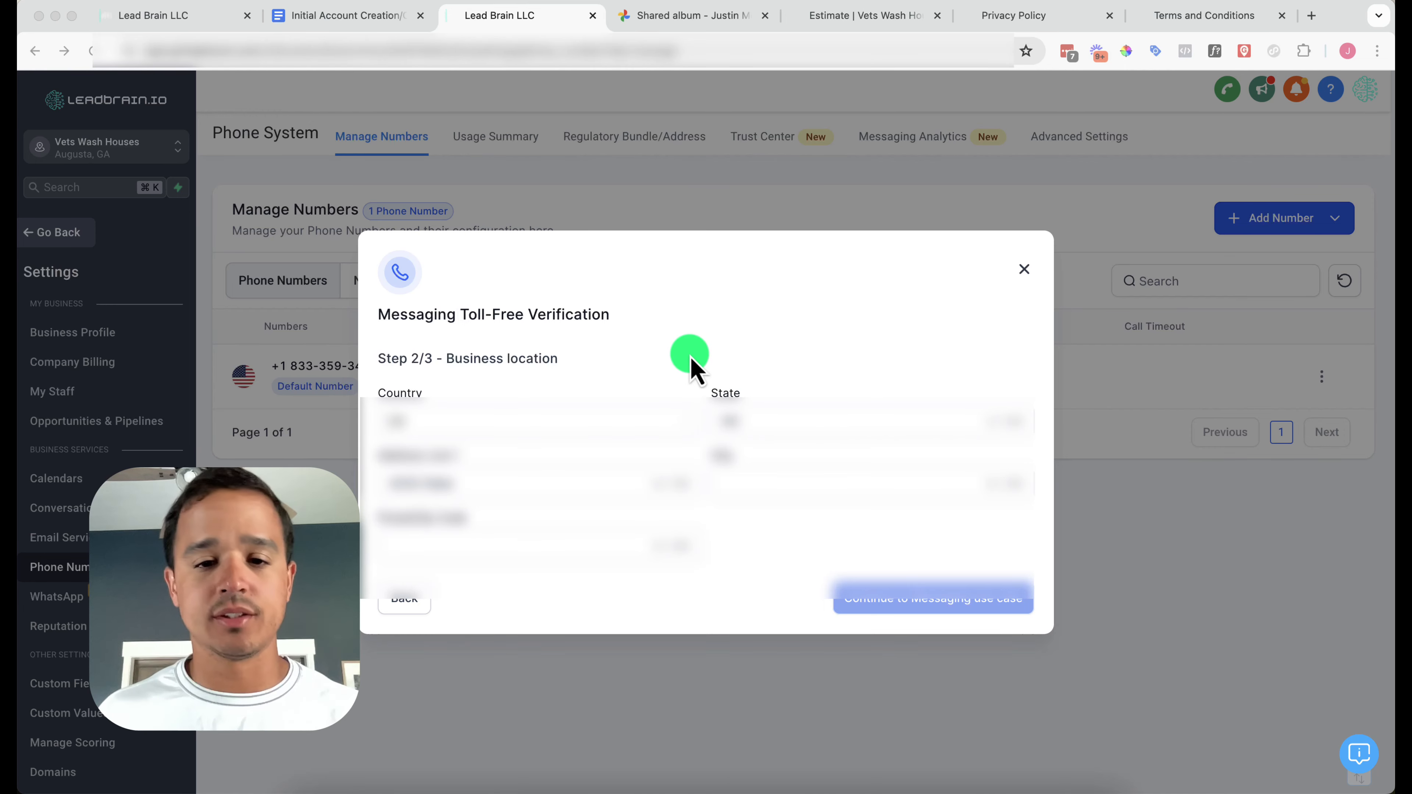
pyautogui.click(757, 430)
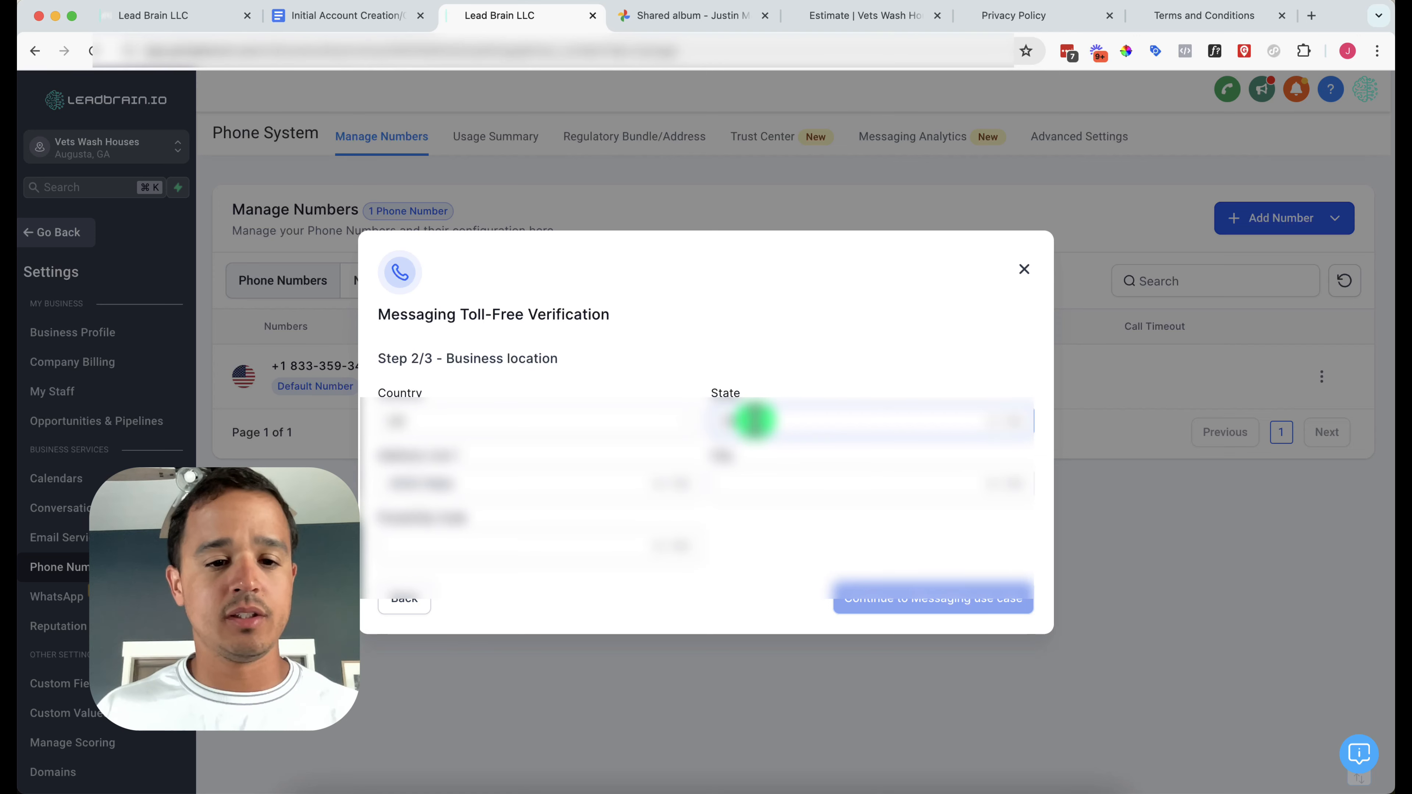
pyautogui.press('Tab')
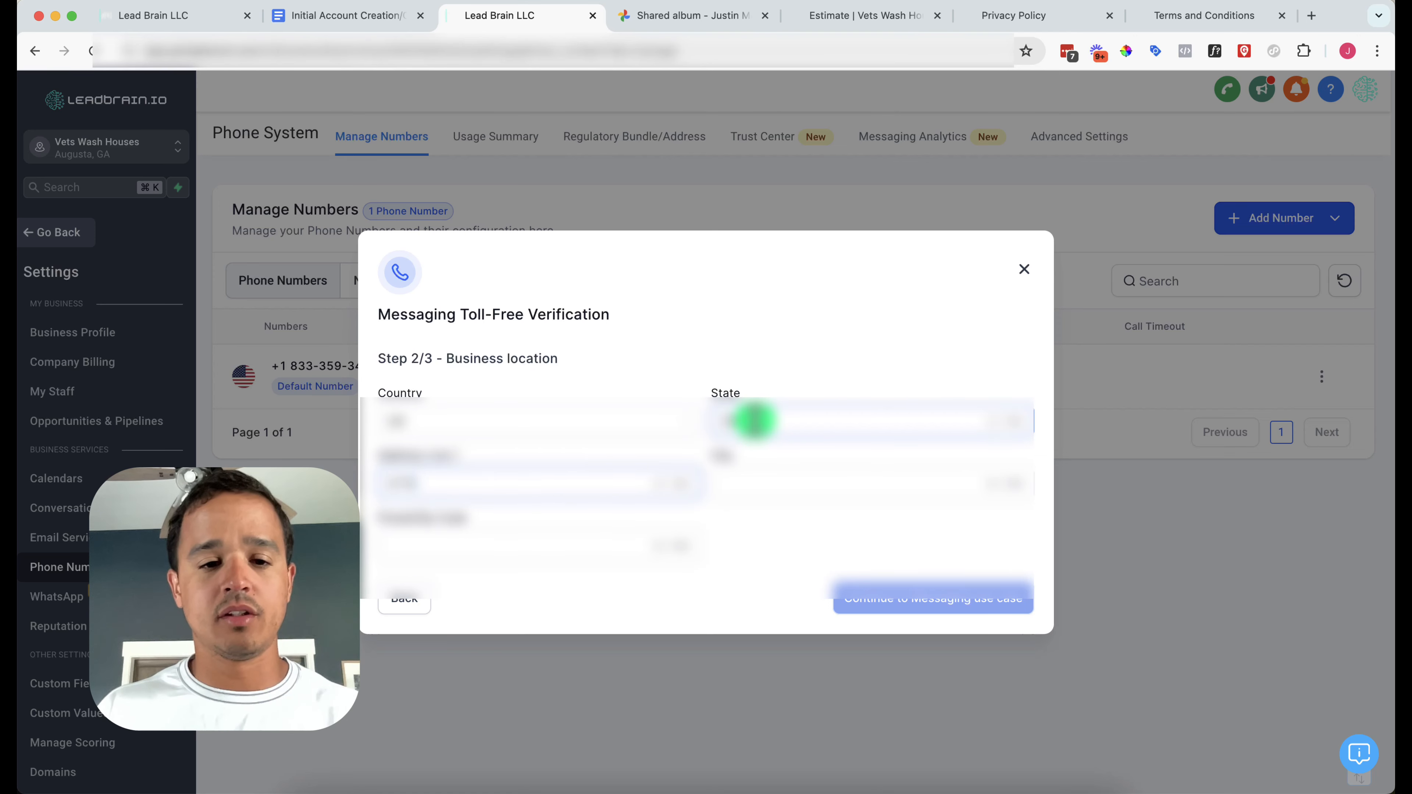
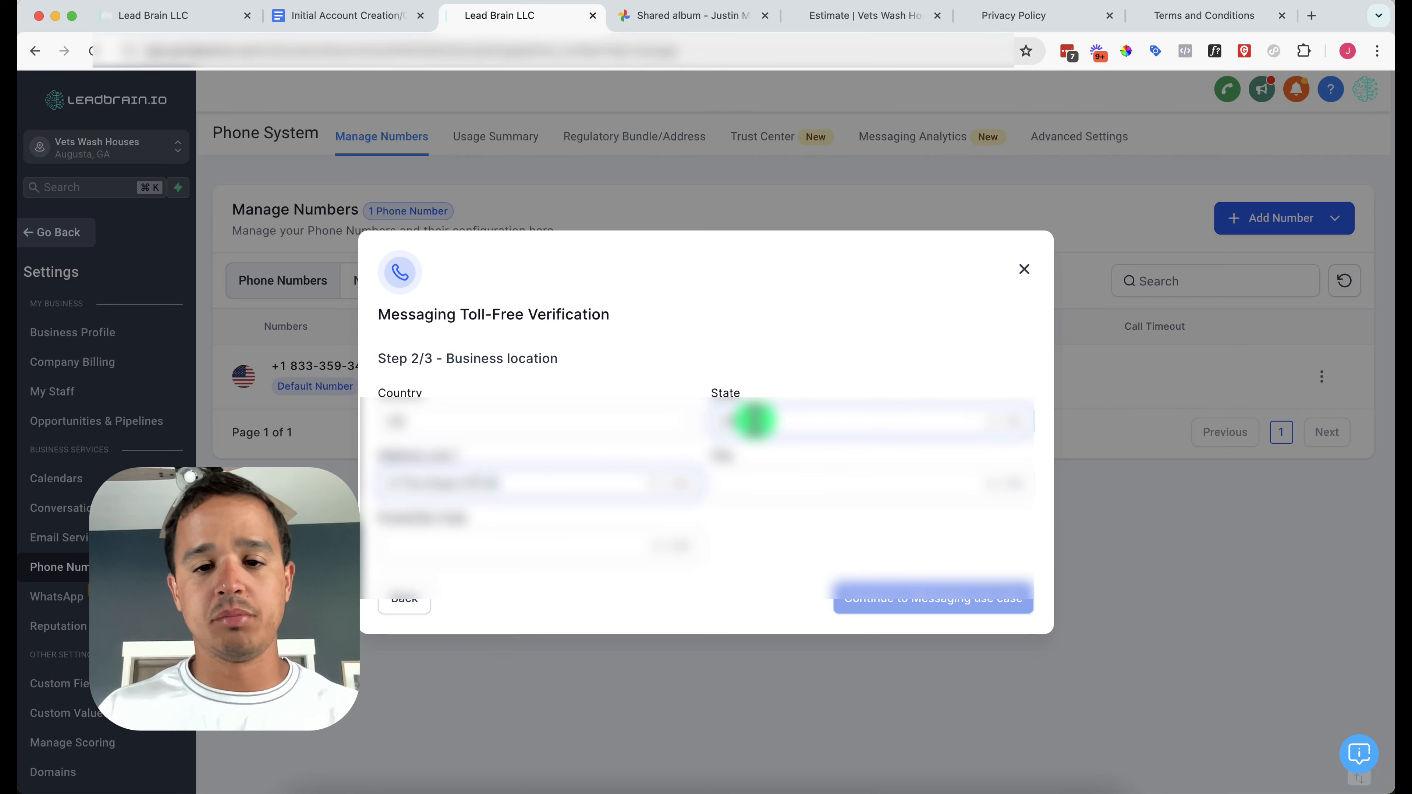
pyautogui.press('Tab')
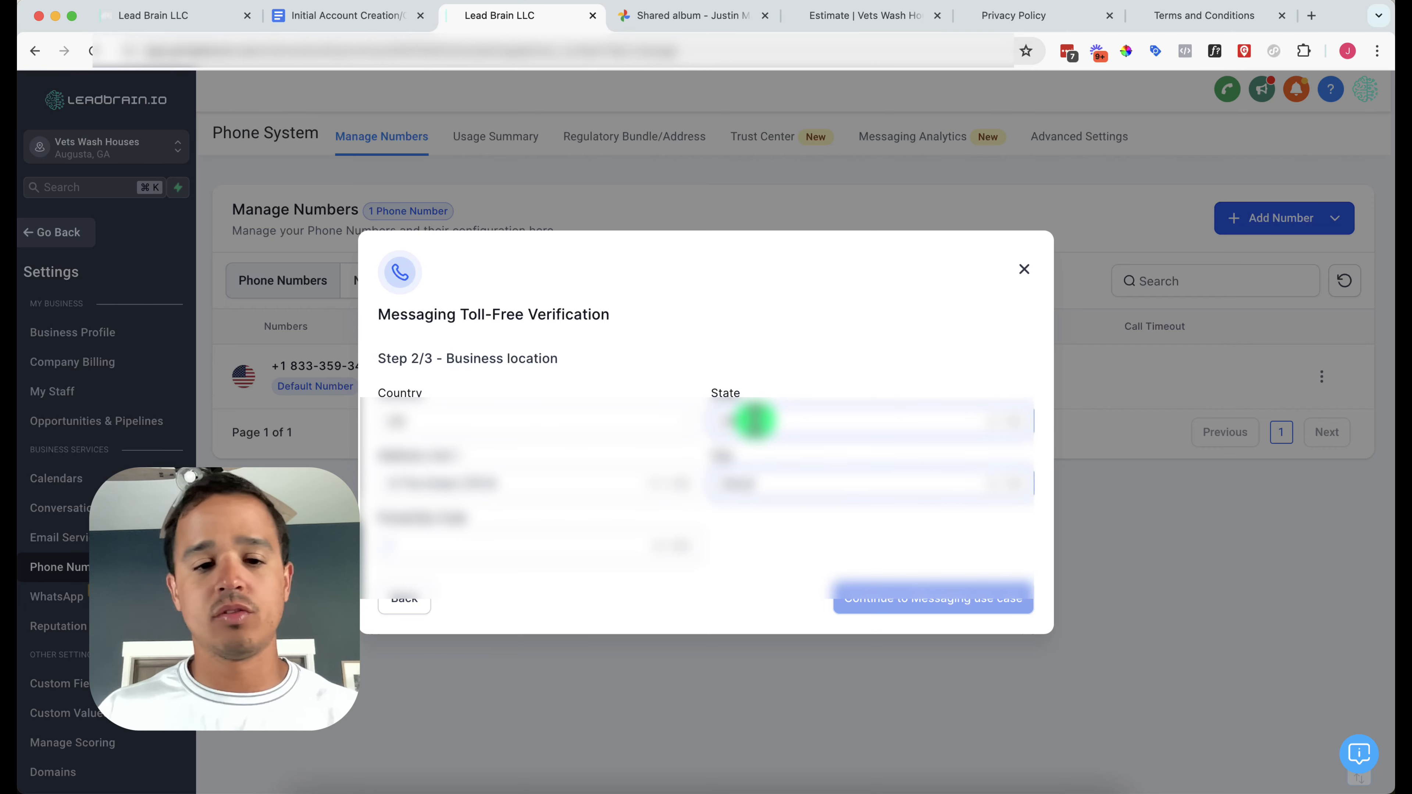
pyautogui.press('Tab')
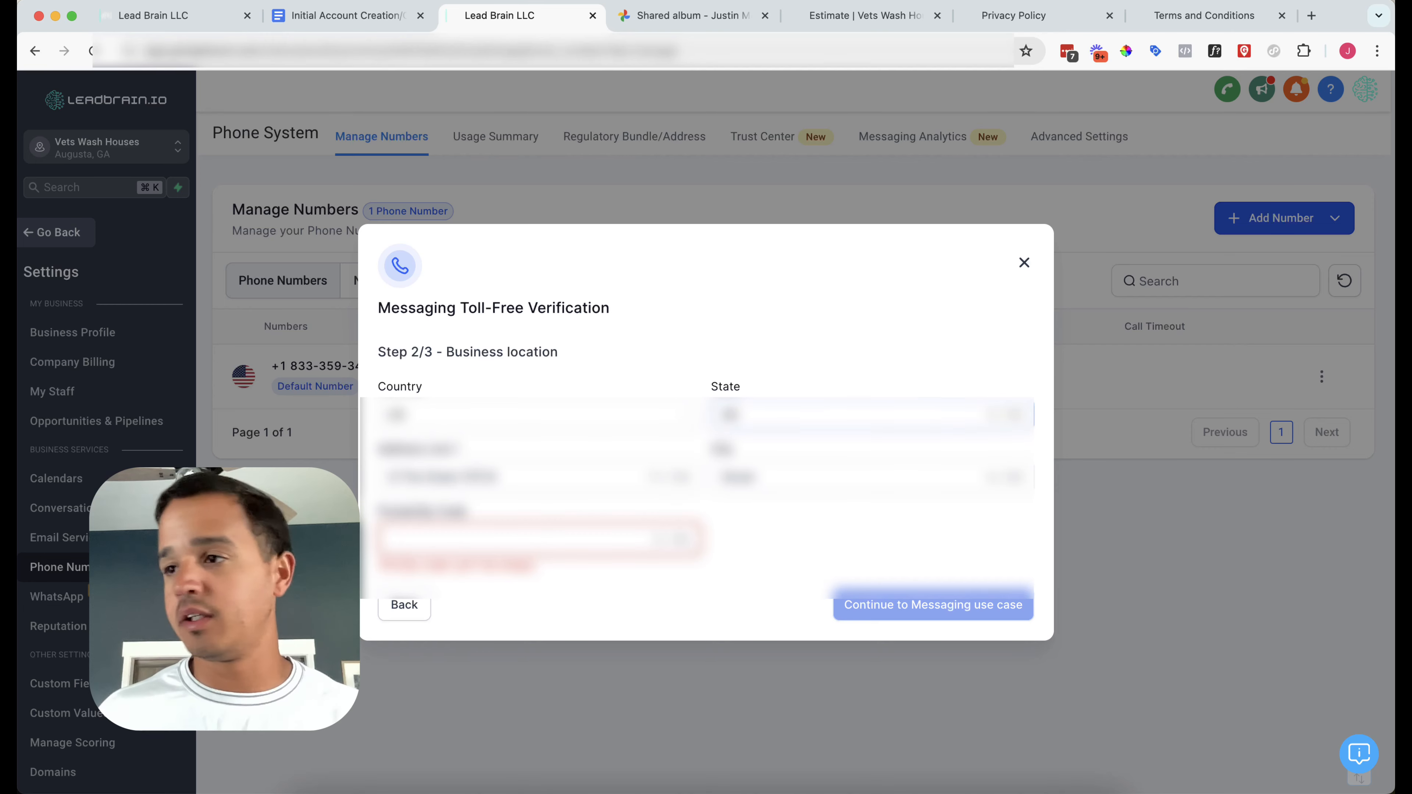
pyautogui.press('super+Tab')
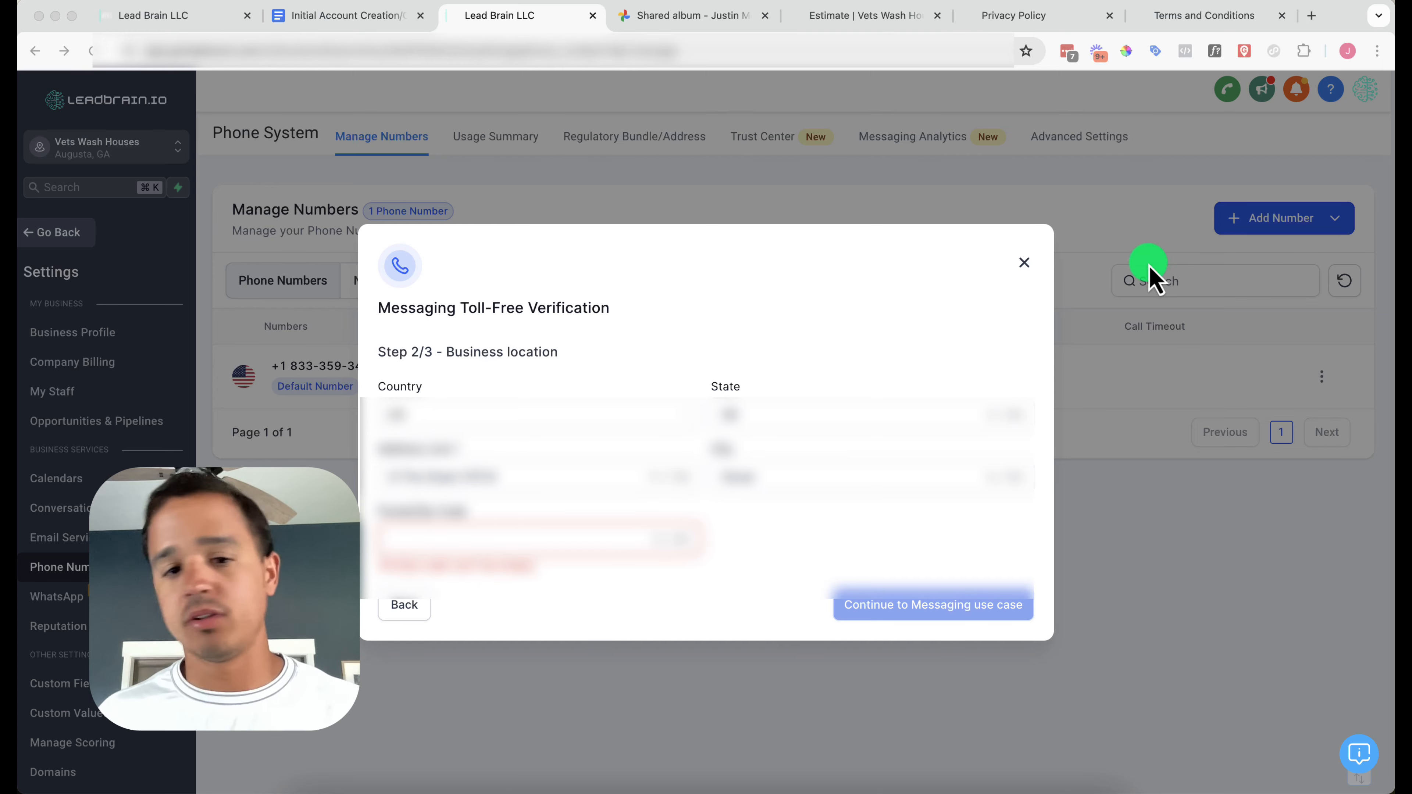
pyautogui.click(530, 539)
pyautogui.write('3')
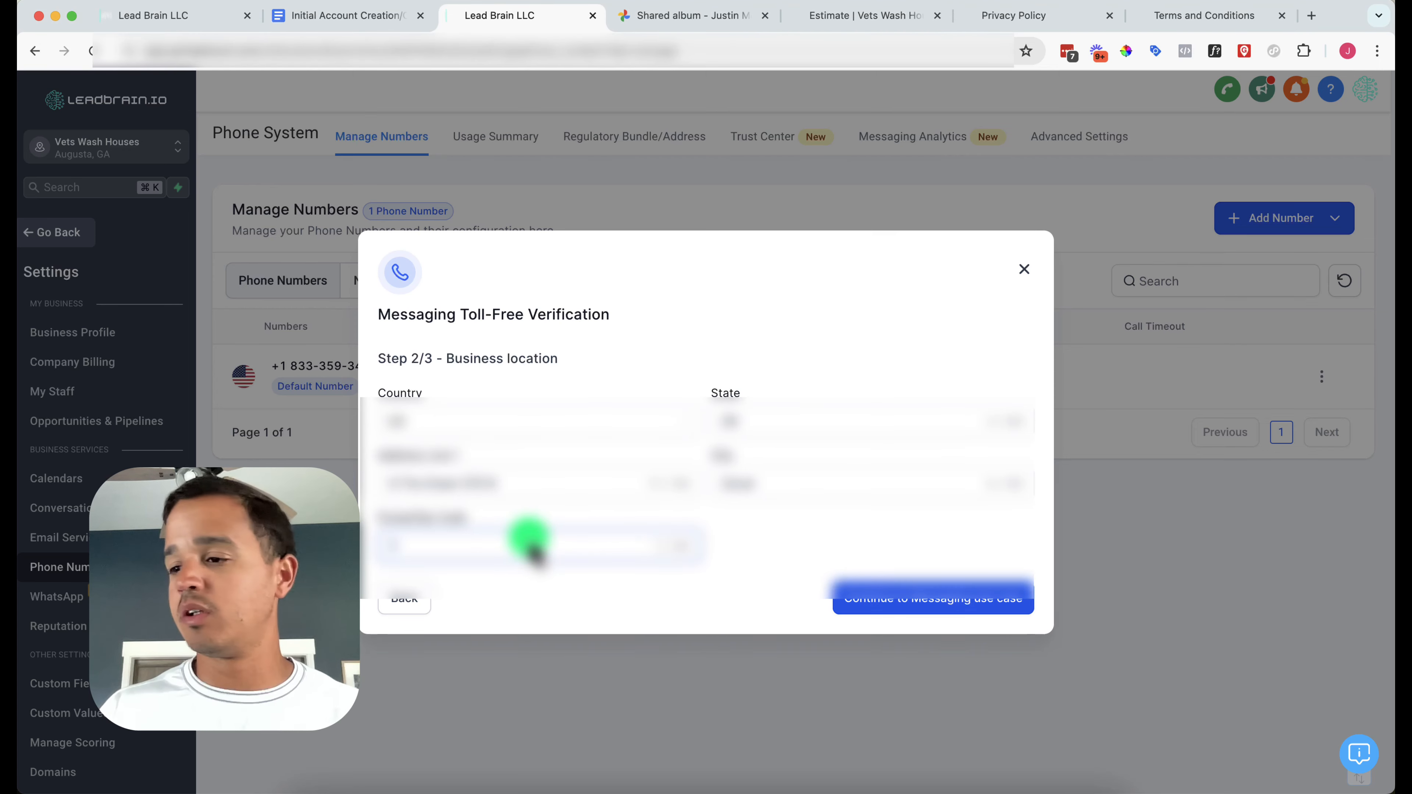
pyautogui.write('0809')
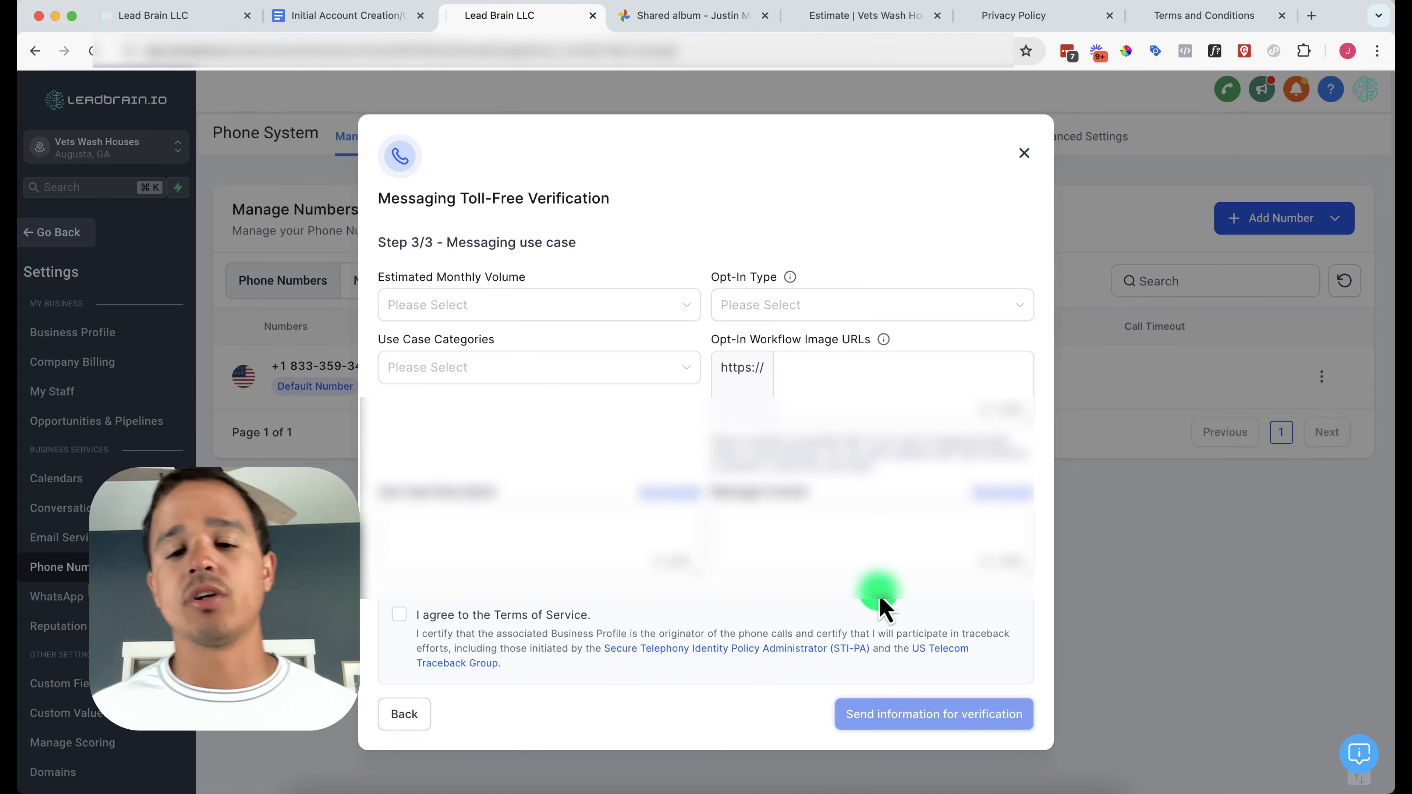
# Set estimated monthly volume to 100 and opt-in type to Web Form
pyautogui.click(602, 305)
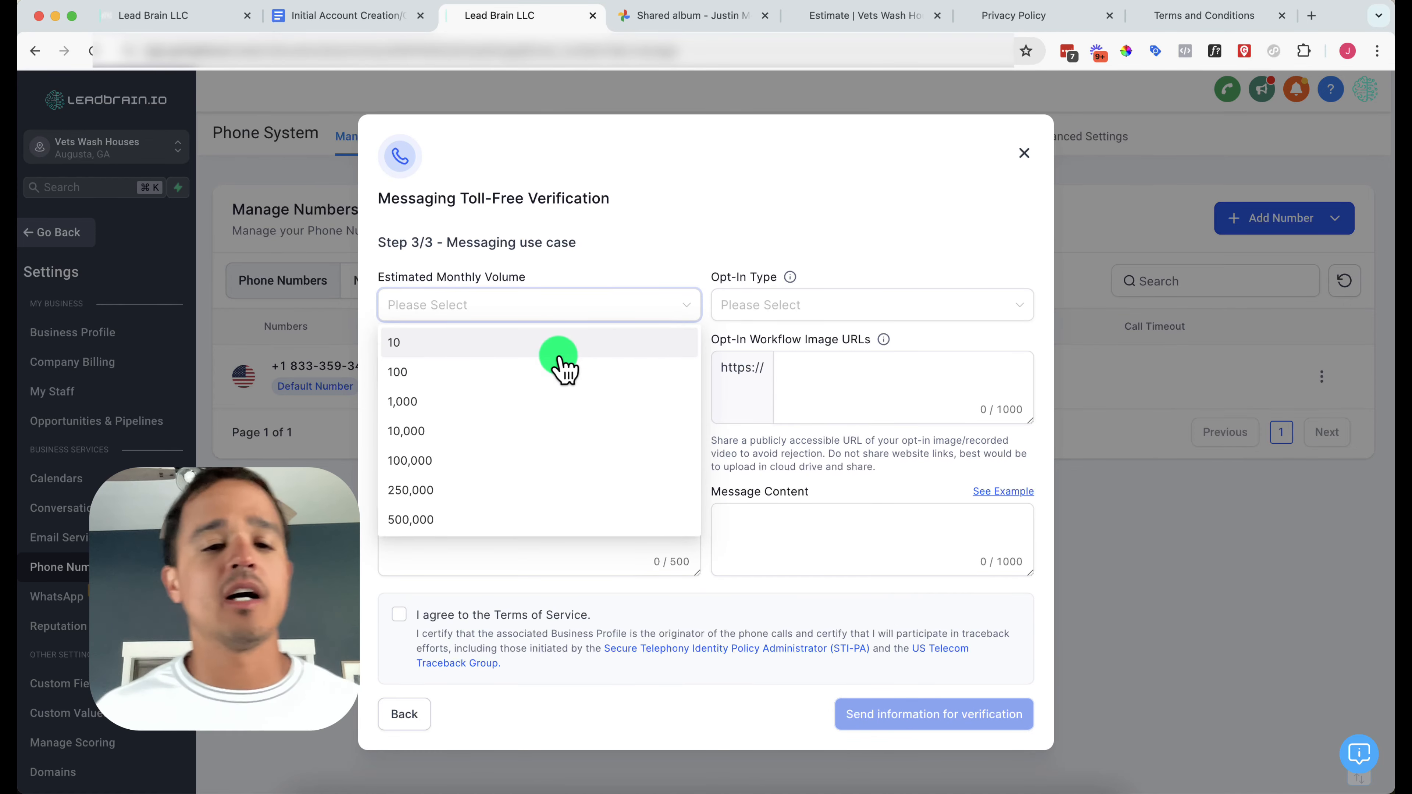
pyautogui.click(547, 367)
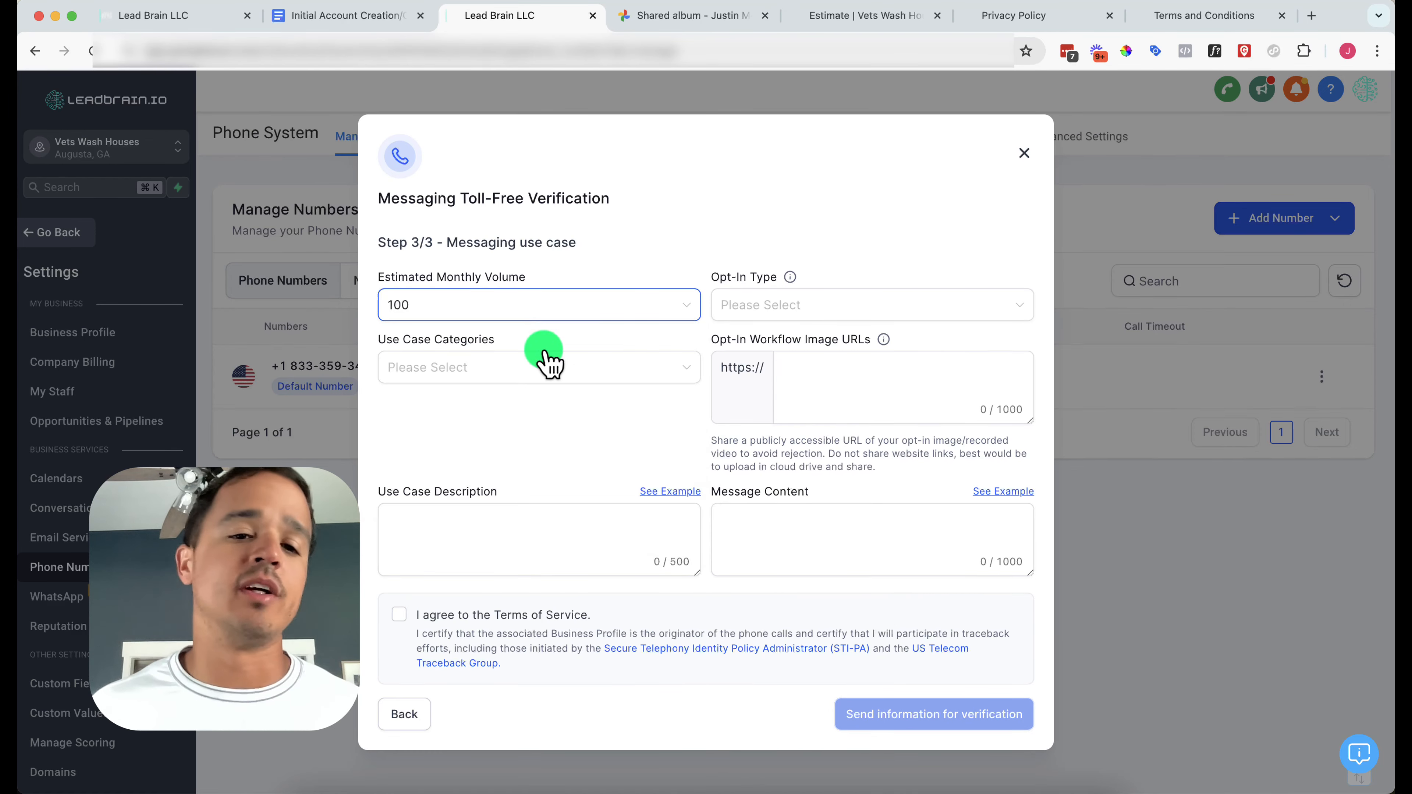
pyautogui.click(555, 316)
pyautogui.click(817, 306)
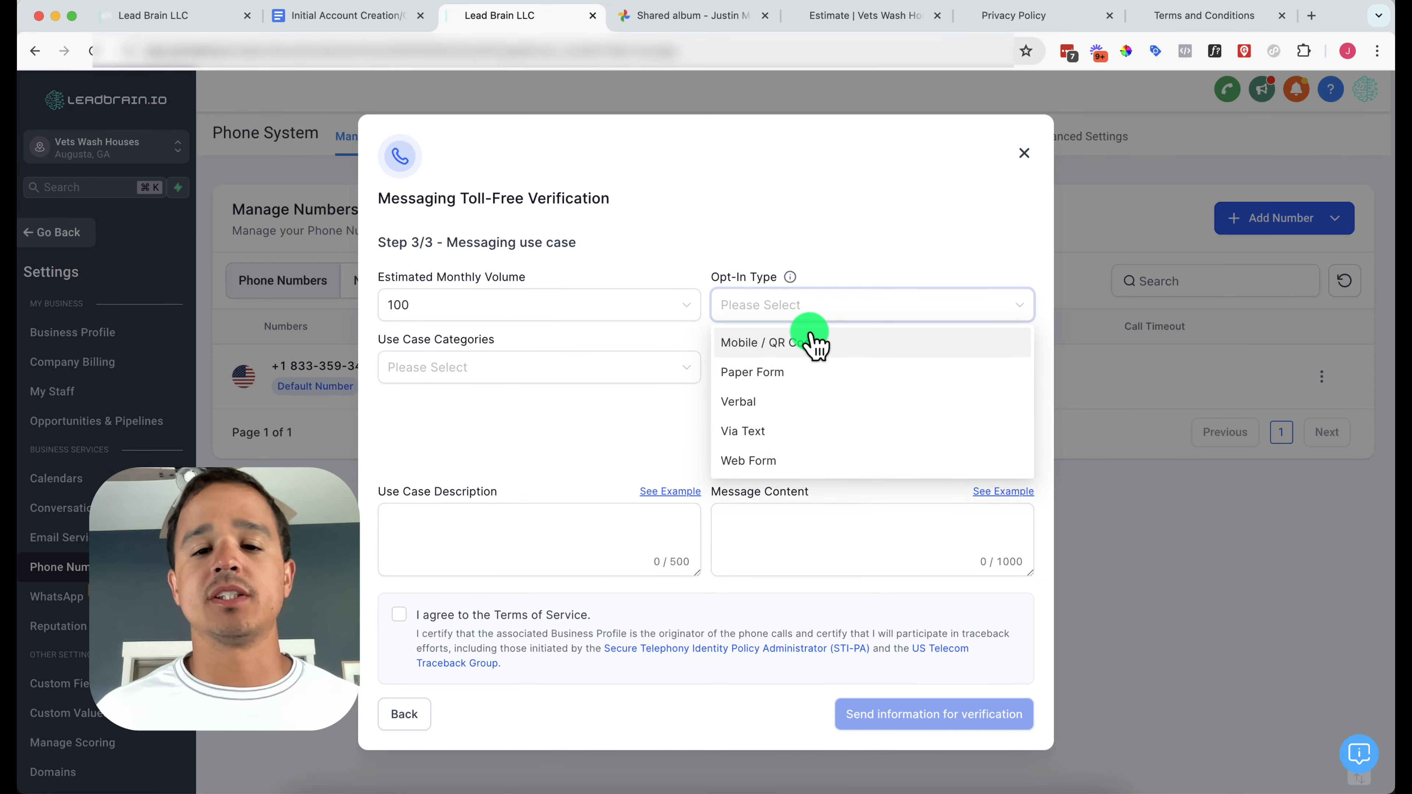
pyautogui.click(781, 462)
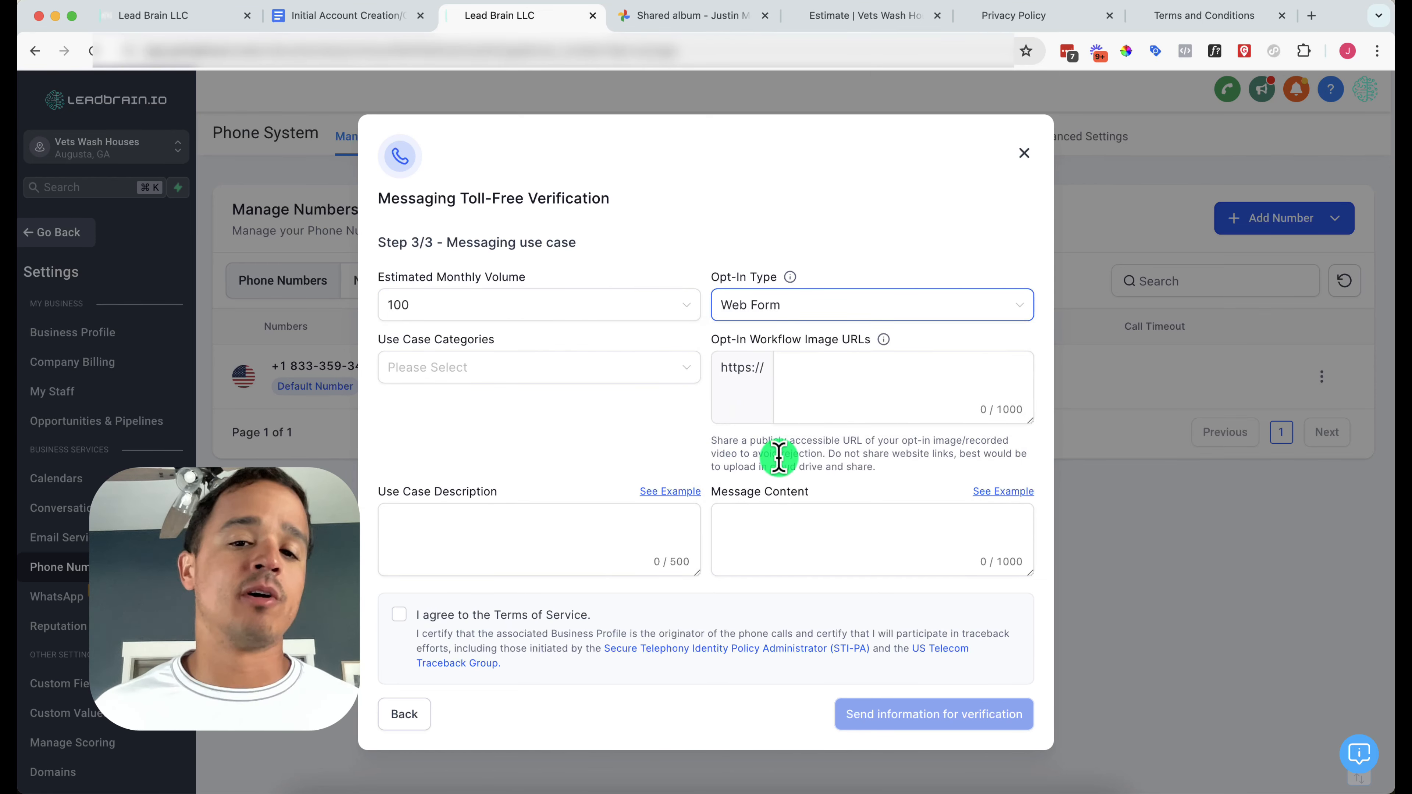
# Add Customer Care as the use case category and bring up the form screenshot album
pyautogui.click(537, 371)
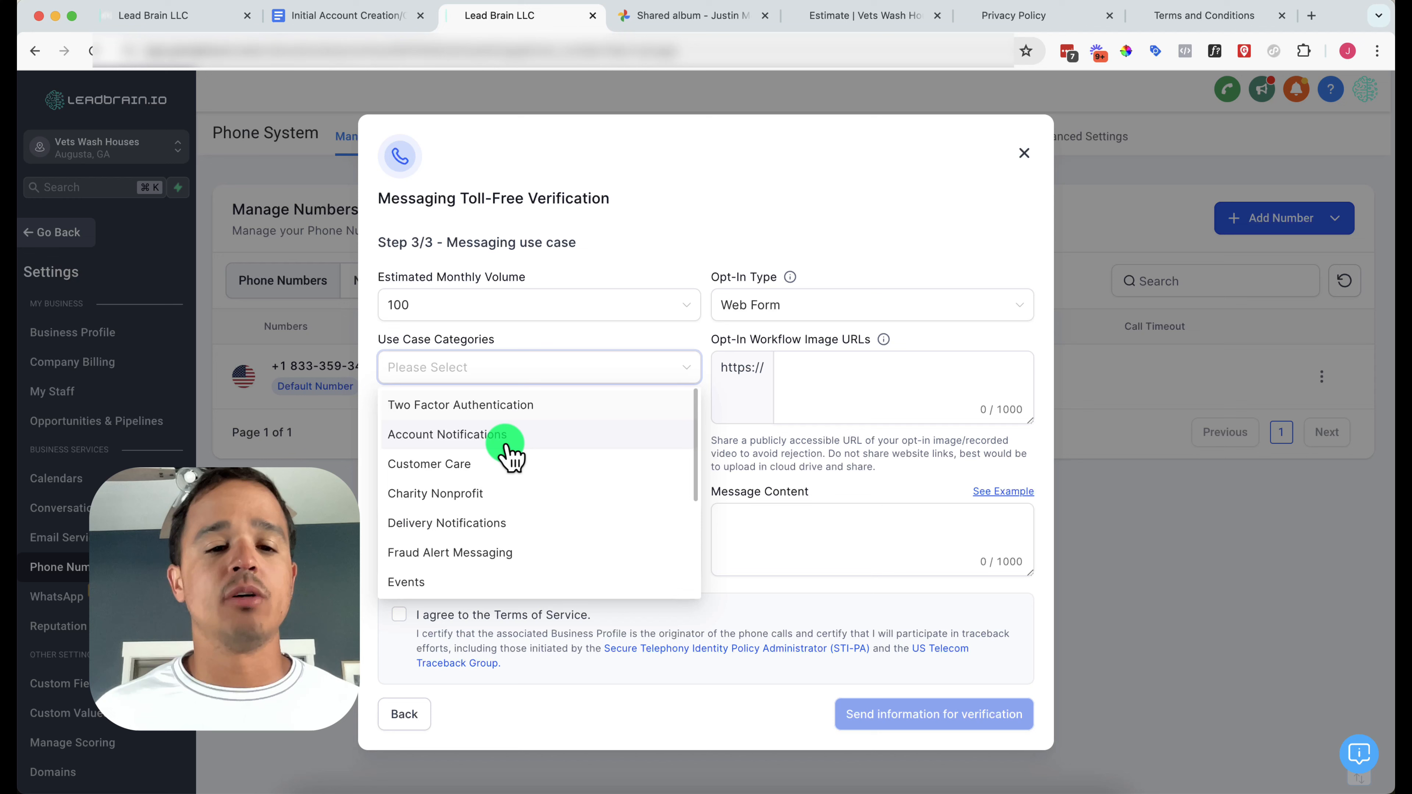
pyautogui.click(498, 468)
pyautogui.scroll(-5, 492, 489)
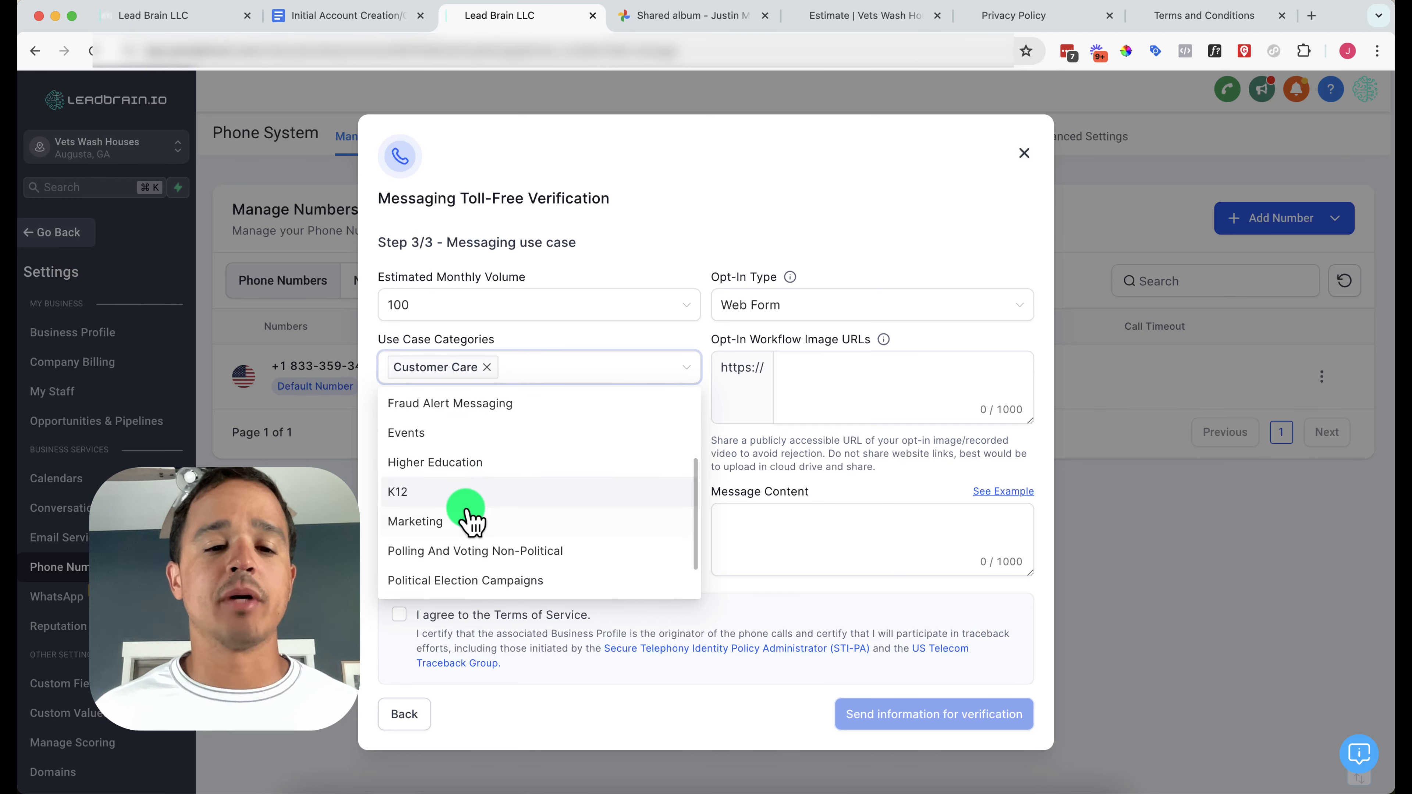
pyautogui.scroll(5, 492, 520)
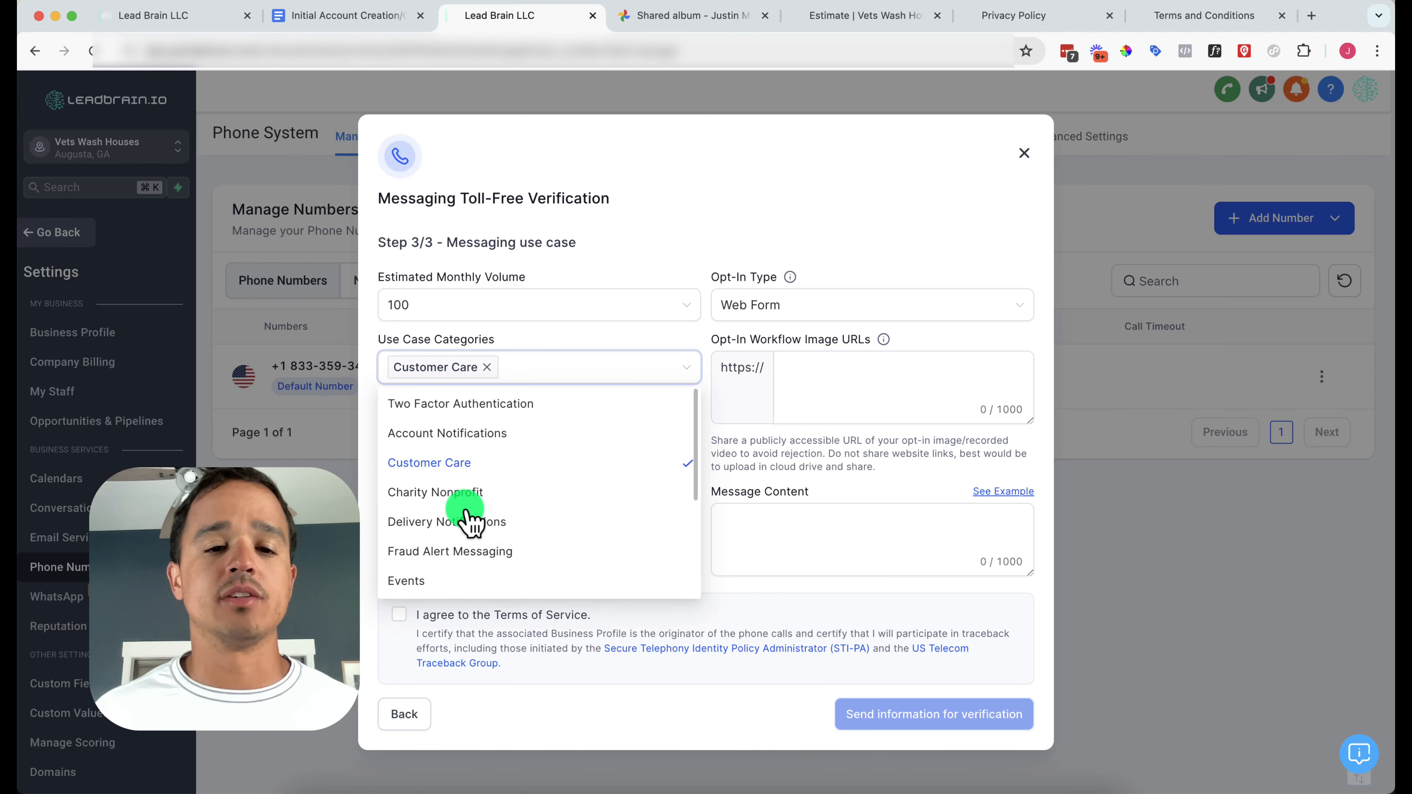
pyautogui.click(940, 373)
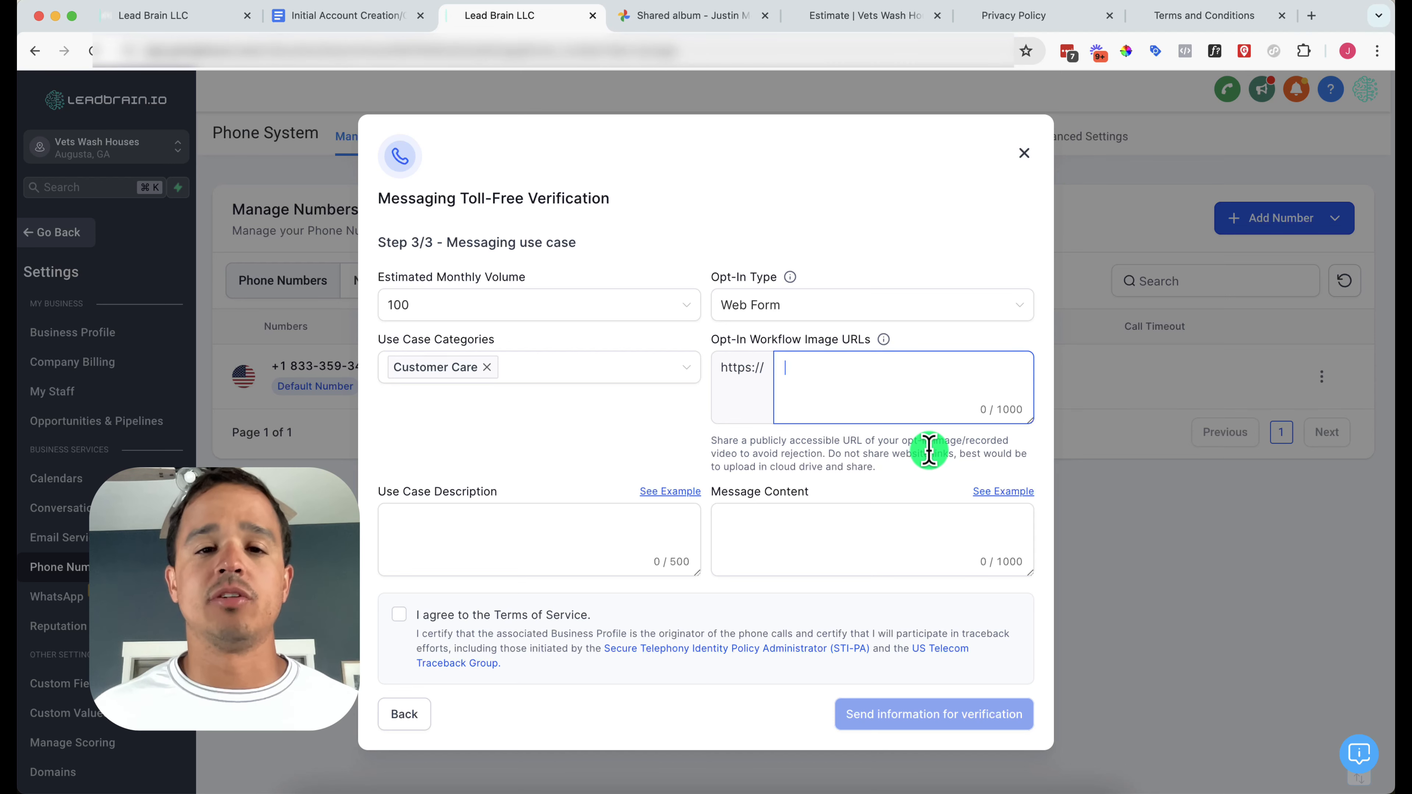
pyautogui.click(628, 16)
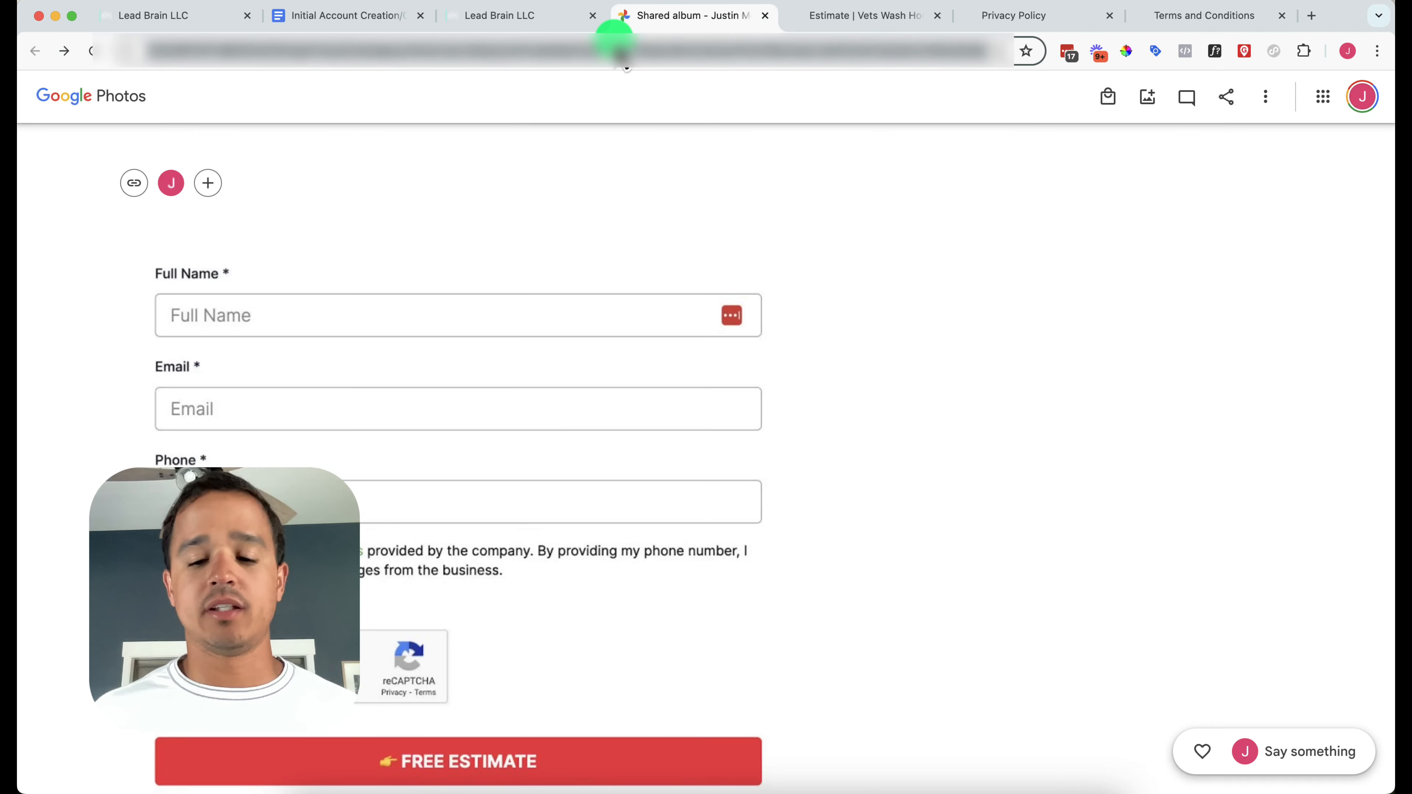
# Paste the Google Photos shared album link into the Opt-In Workflow Image URLs field
pyautogui.click(134, 206)
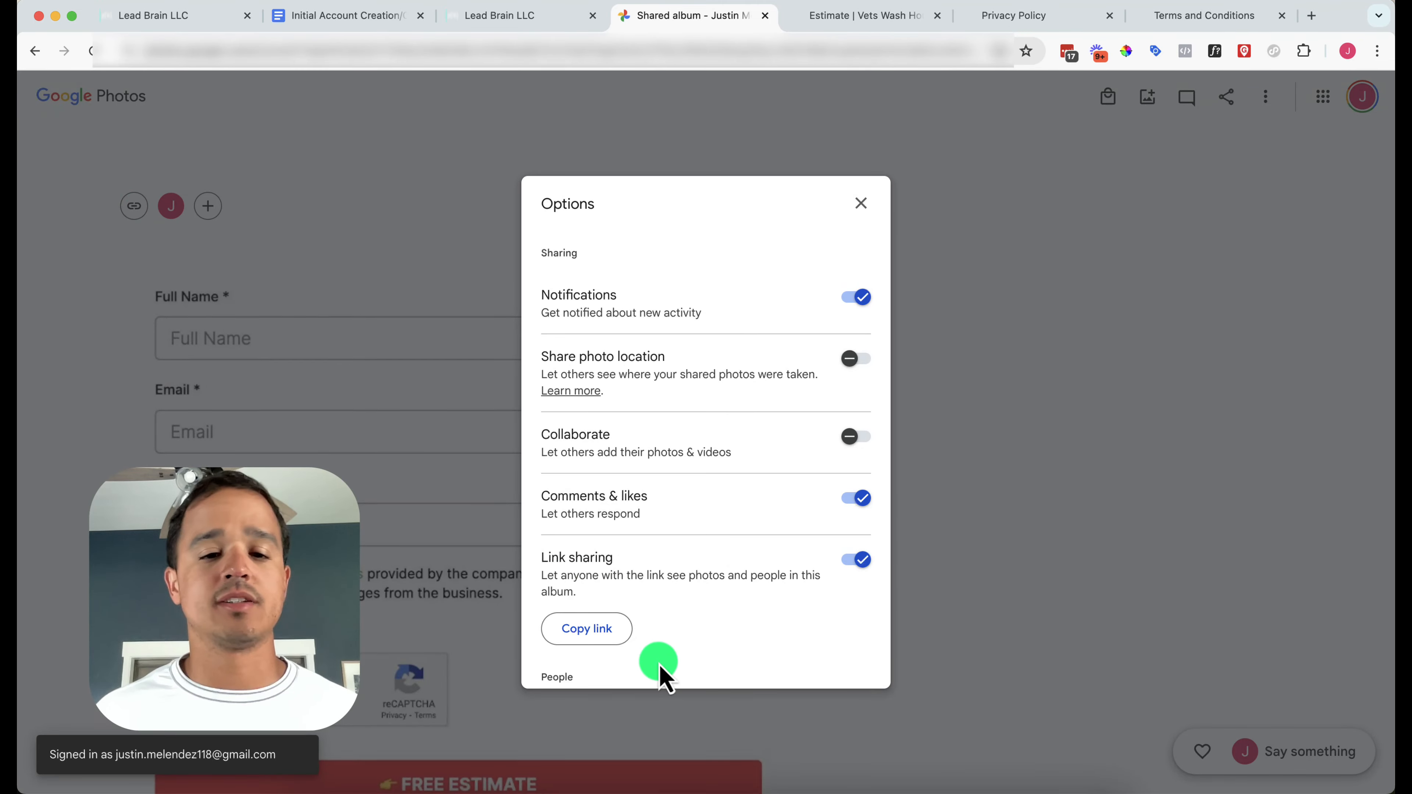
pyautogui.click(765, 16)
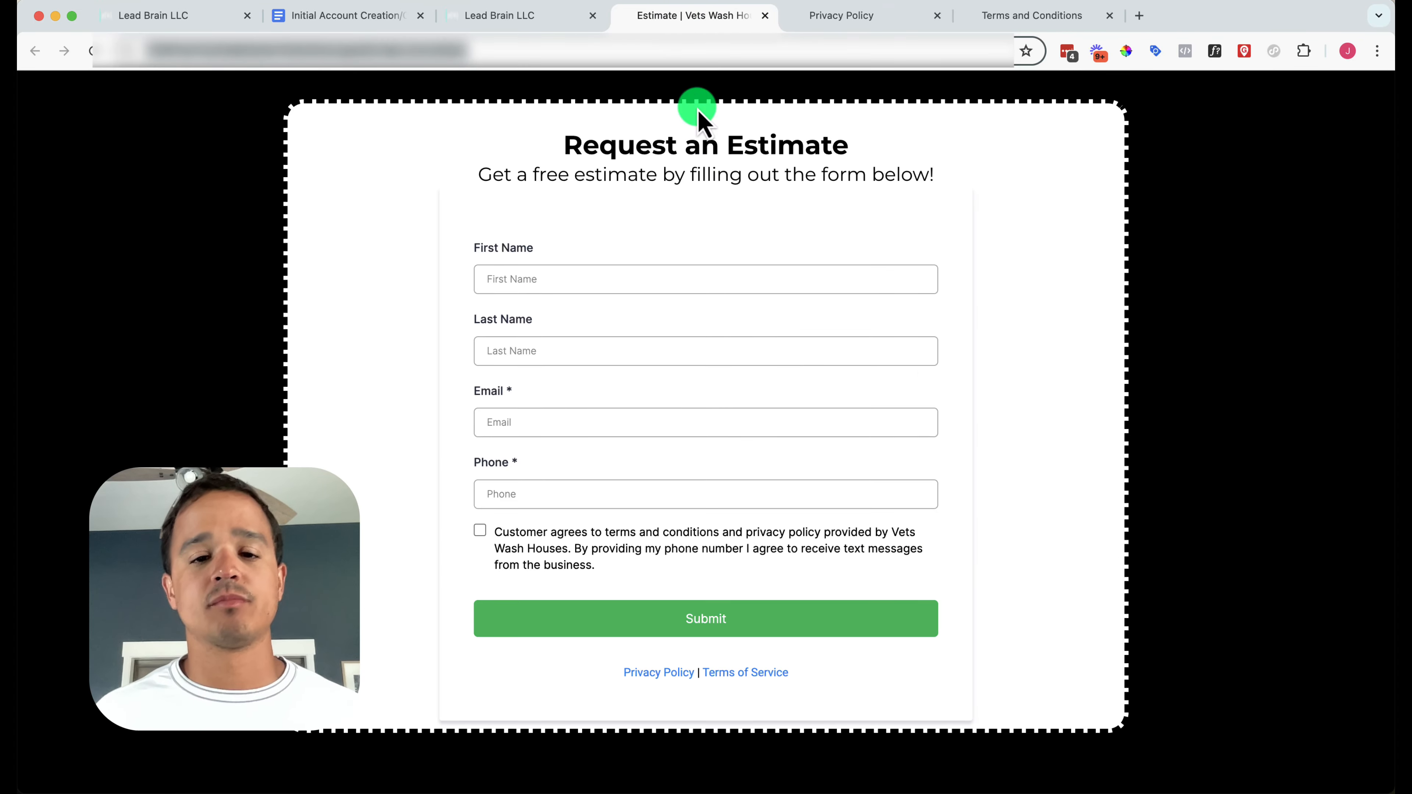
pyautogui.click(383, 17)
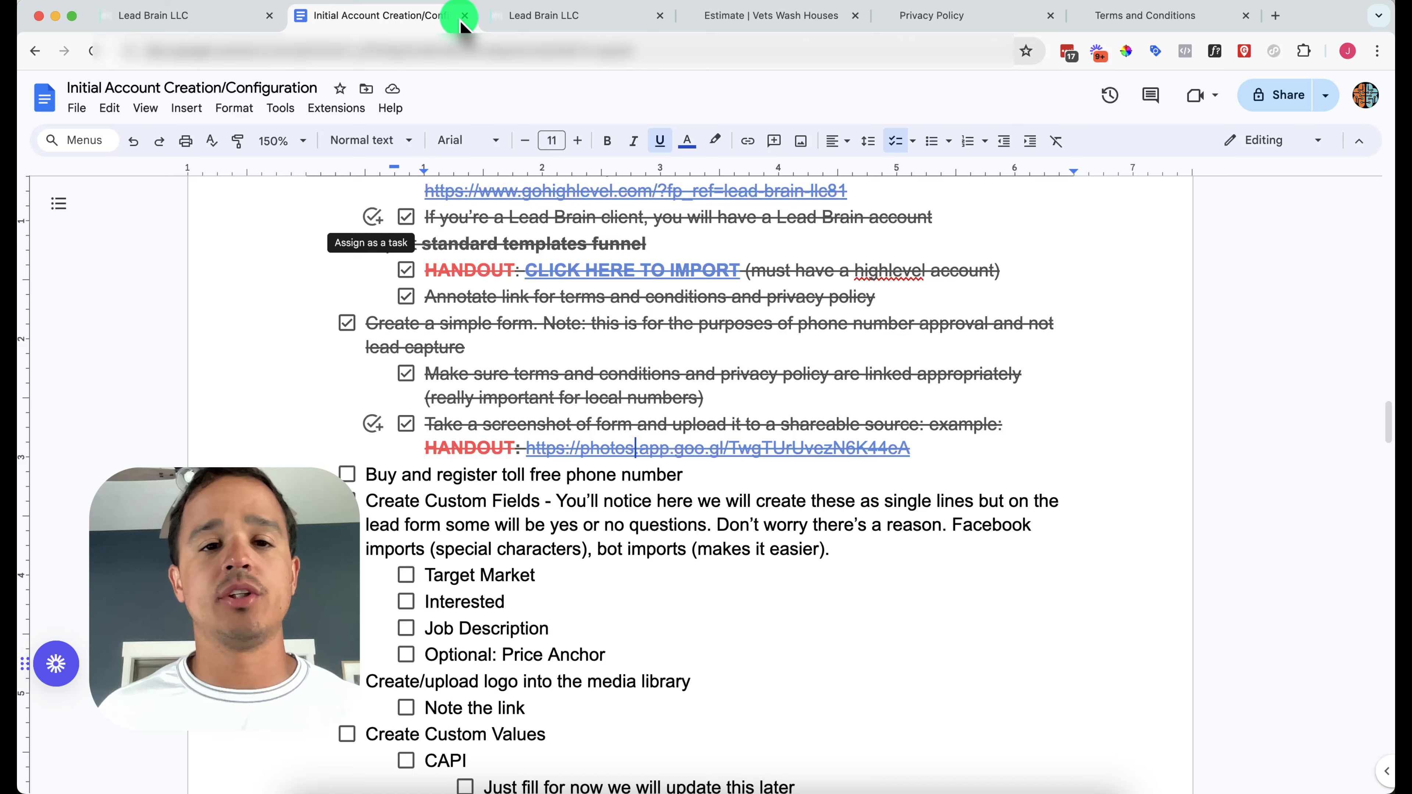
pyautogui.click(535, 14)
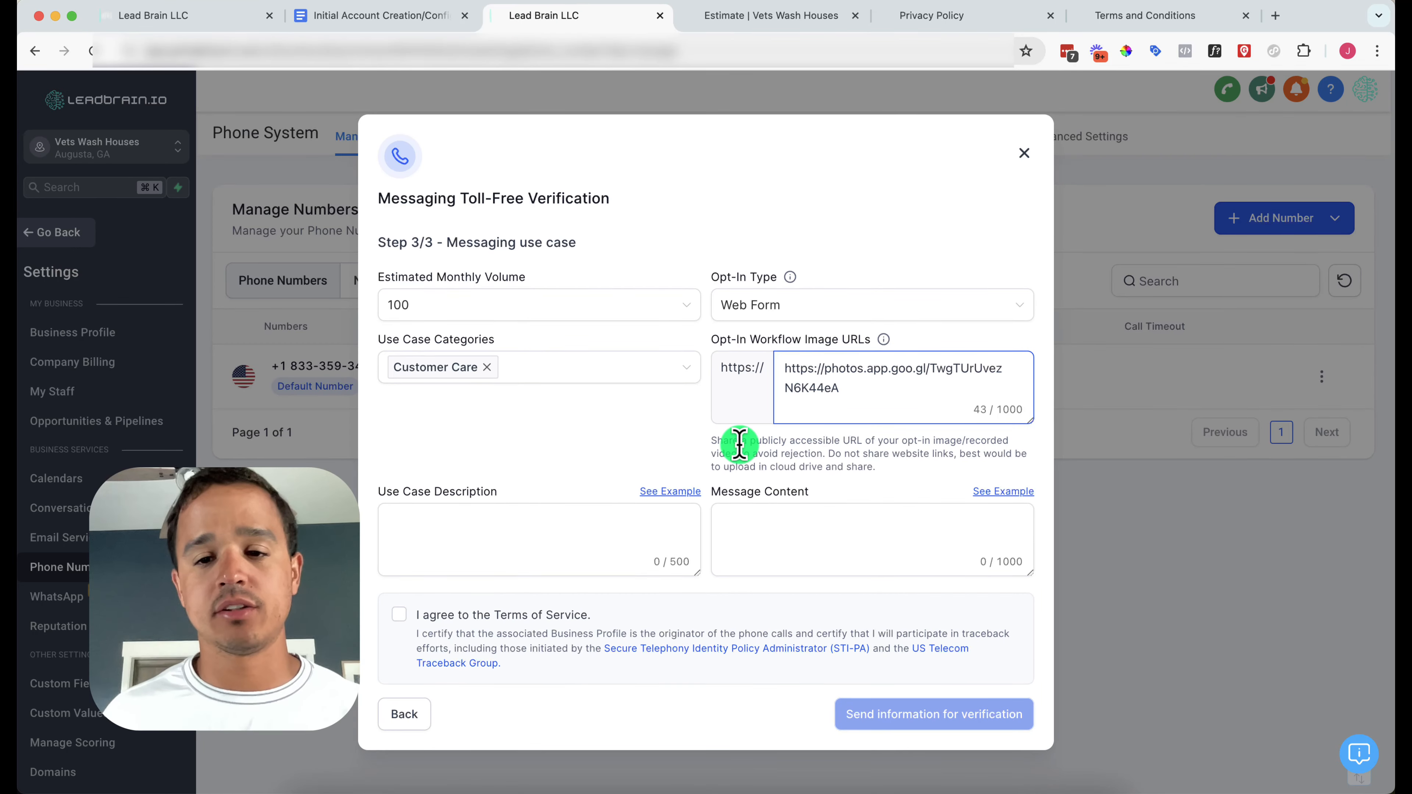
pyautogui.click(479, 523)
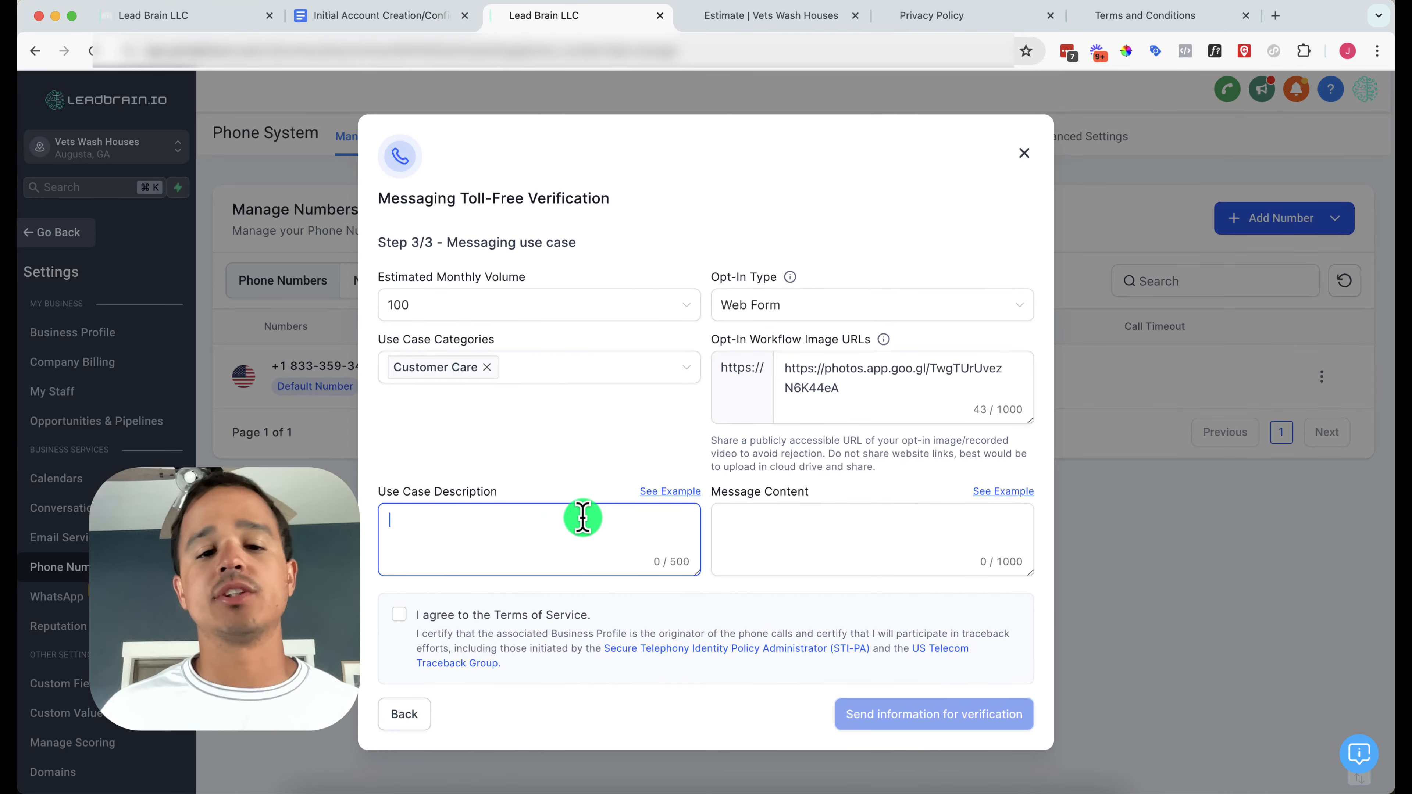
# Copy the first example appointment-reminder text into Use Case Description (234 of 500 characters)
pyautogui.click(683, 492)
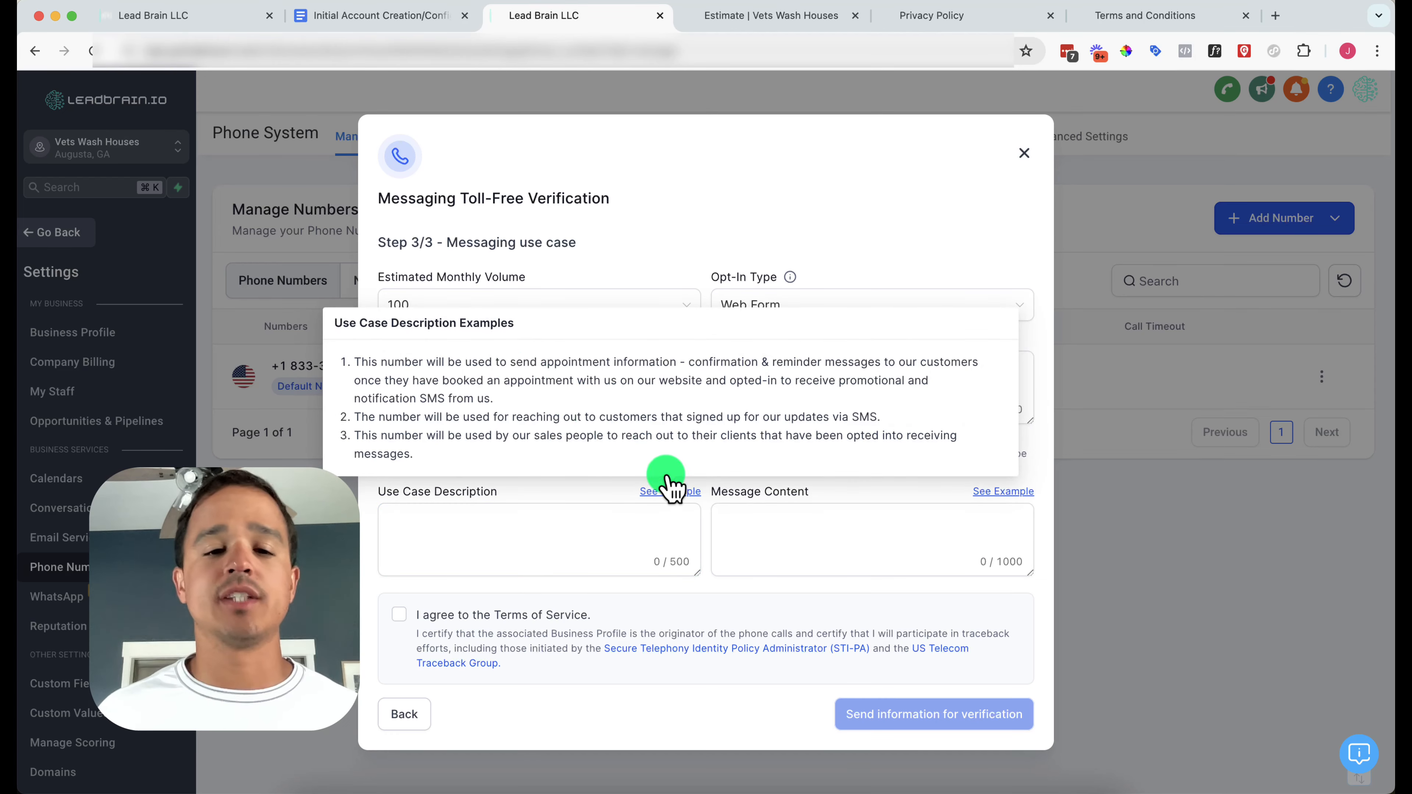
pyautogui.tripleClick(488, 371)
pyautogui.press('super+c')
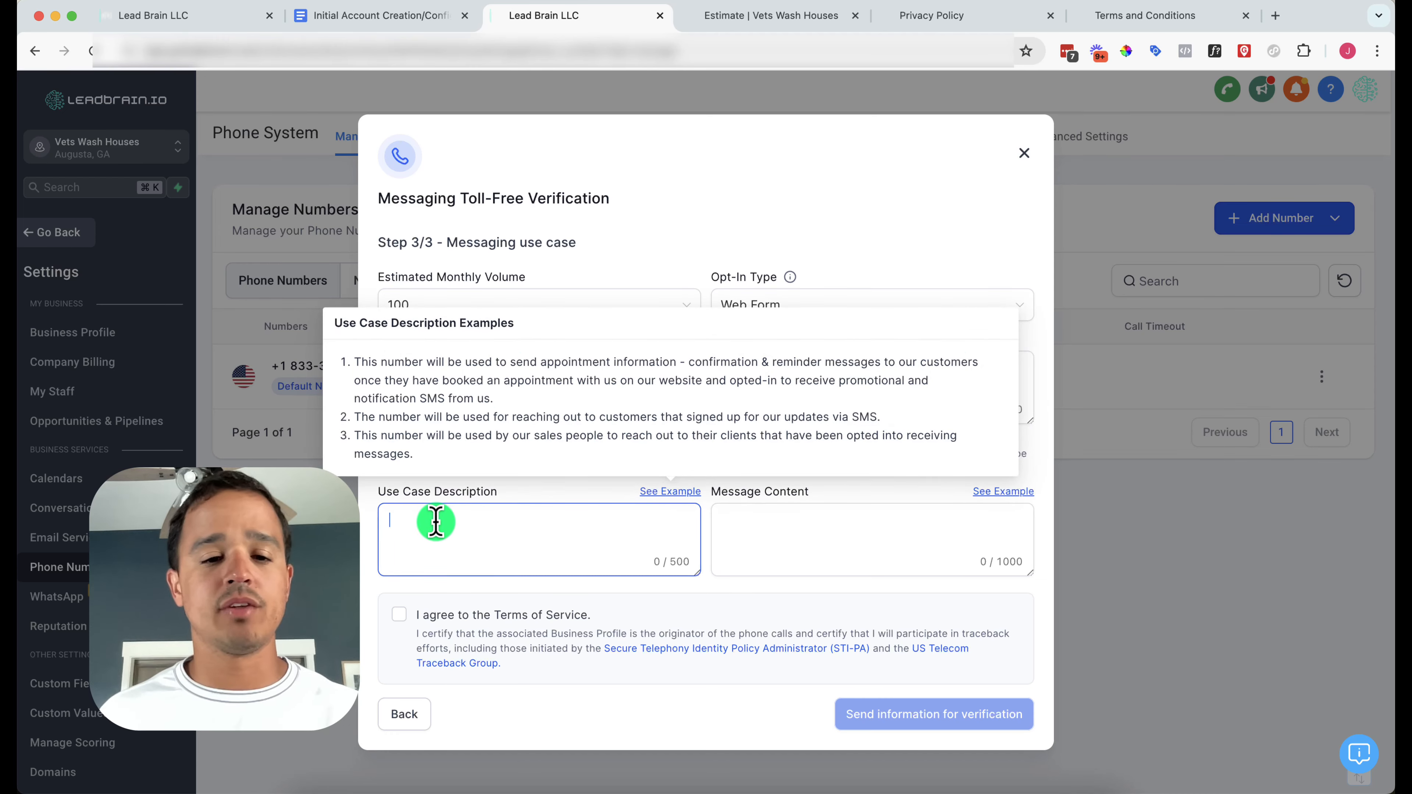
pyautogui.click(437, 523)
pyautogui.press('super+v')
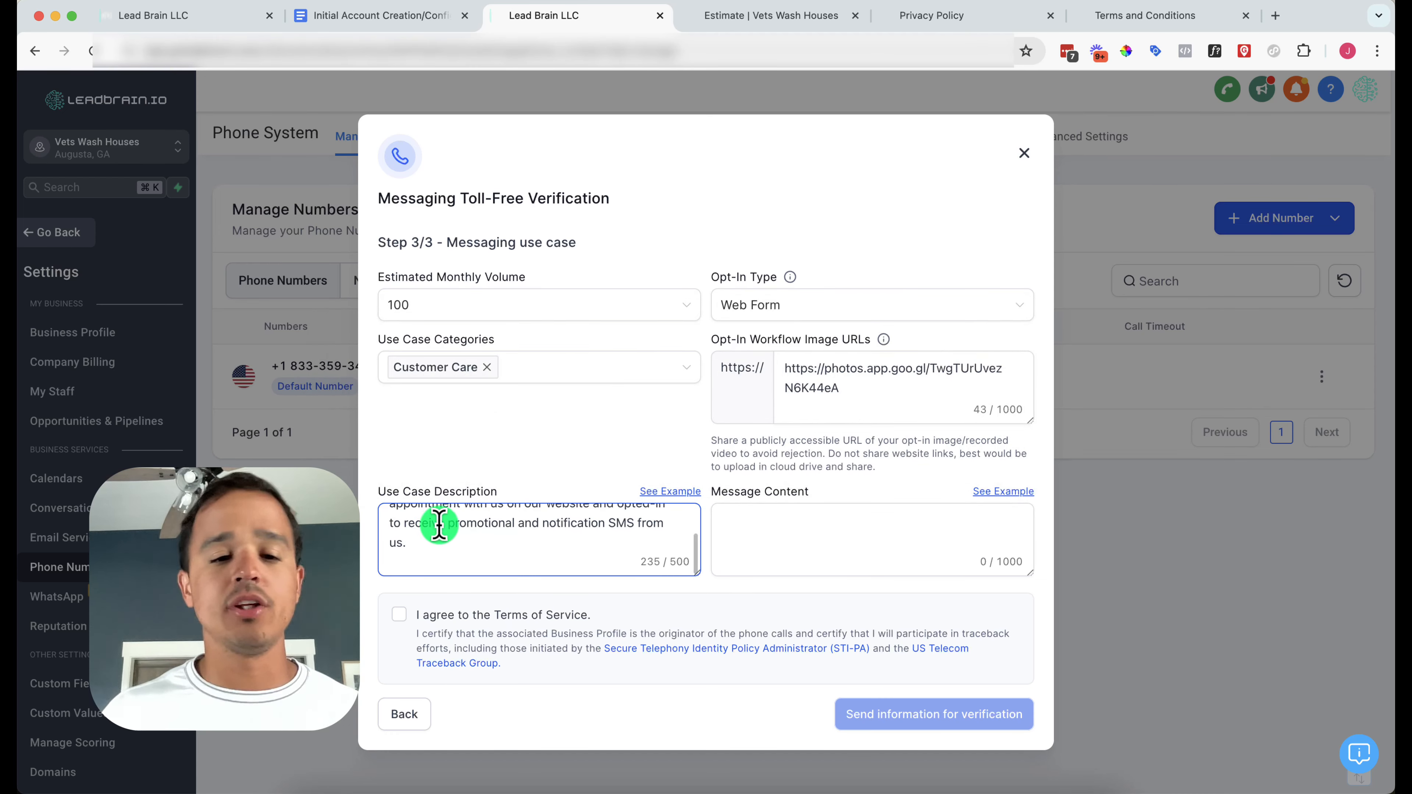
pyautogui.press('BackSpace')
pyautogui.scroll(3, 440, 523)
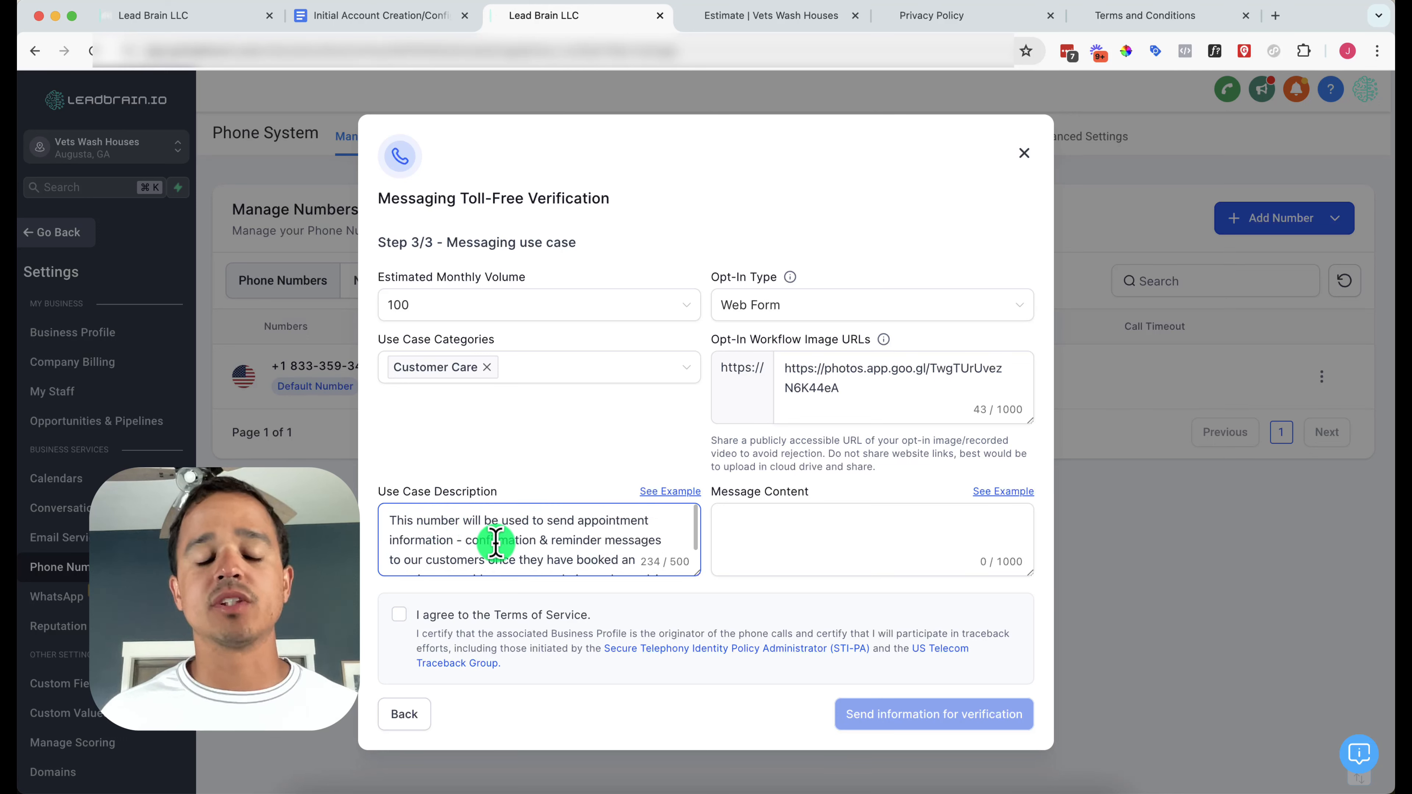
pyautogui.scroll(-1, 495, 543)
pyautogui.scroll(-3, 495, 542)
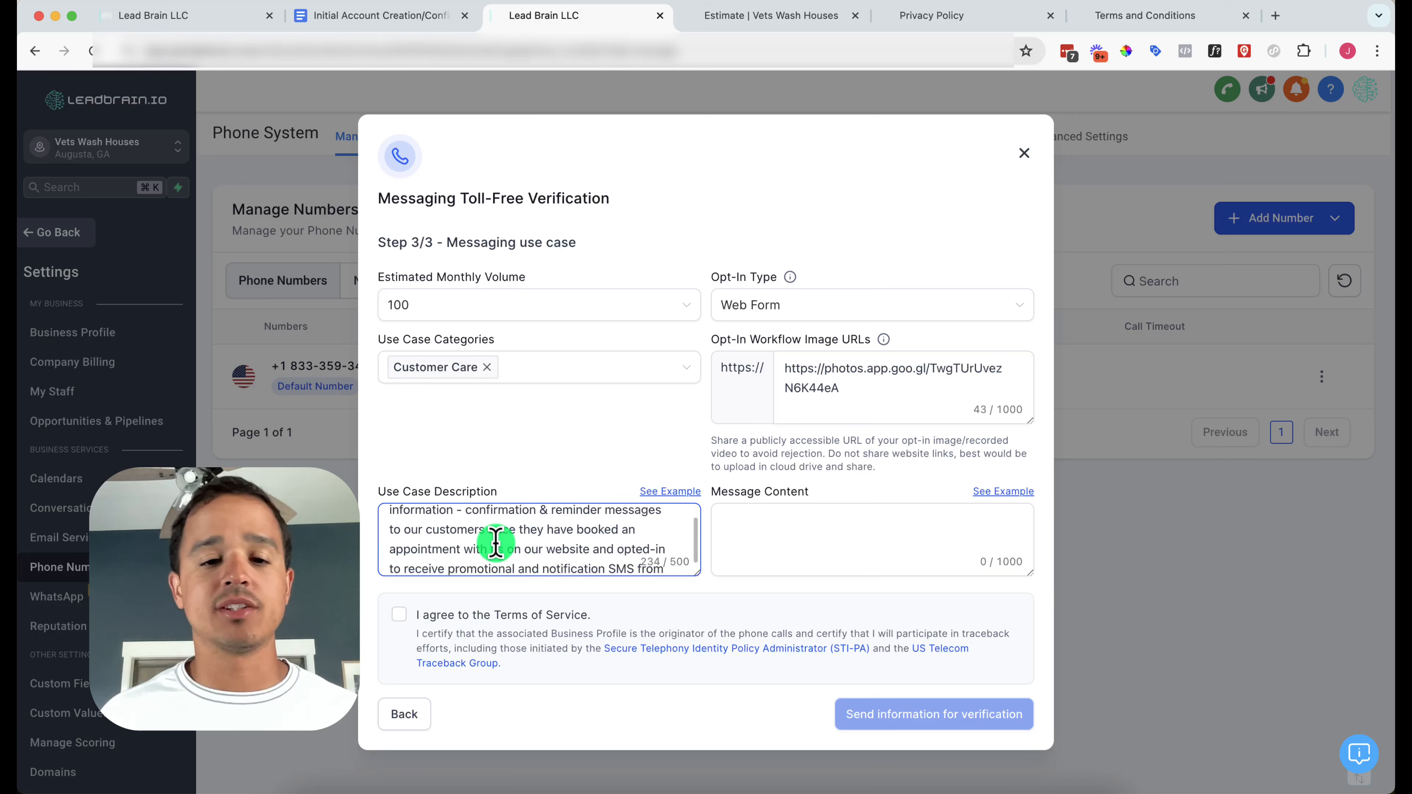
pyautogui.scroll(-2, 495, 543)
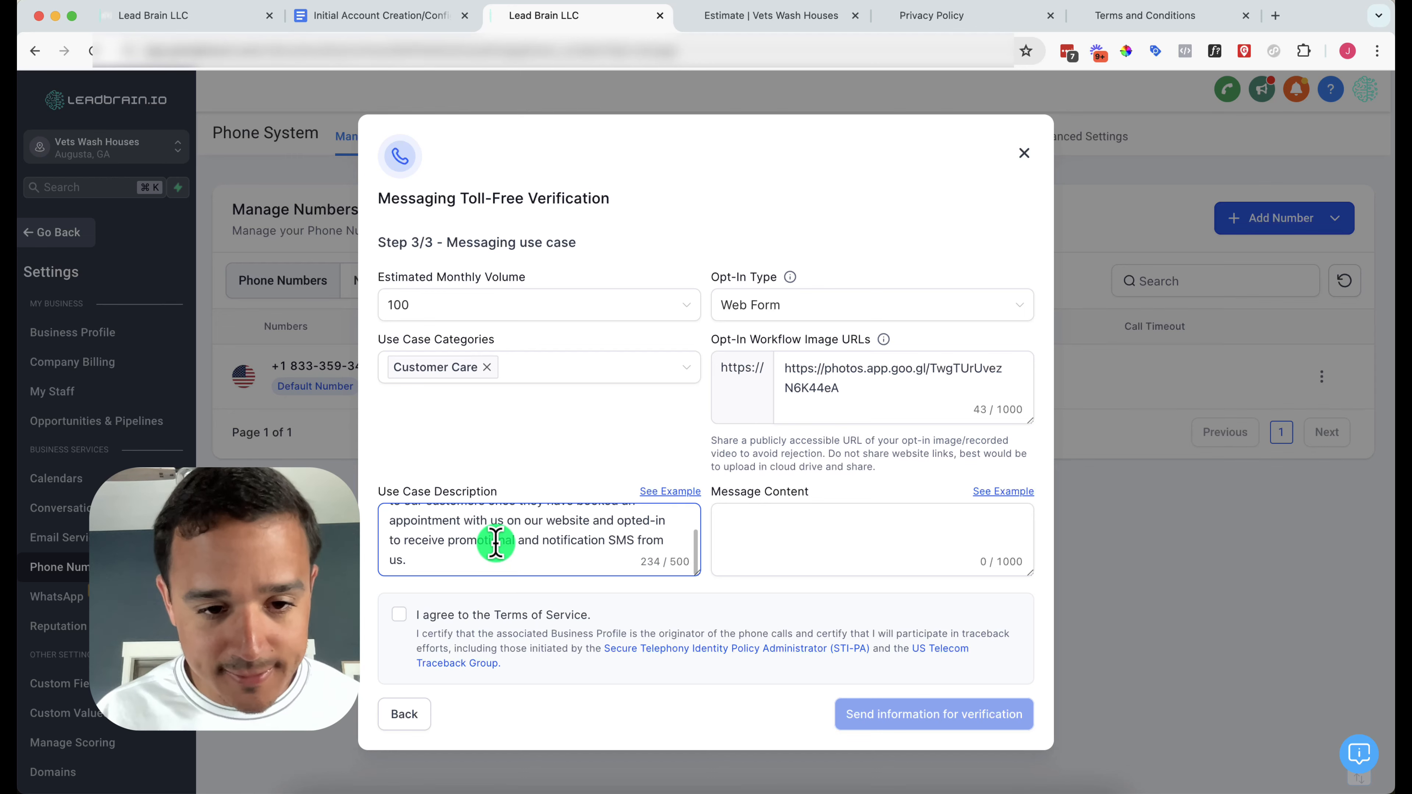
pyautogui.scroll(5, 495, 542)
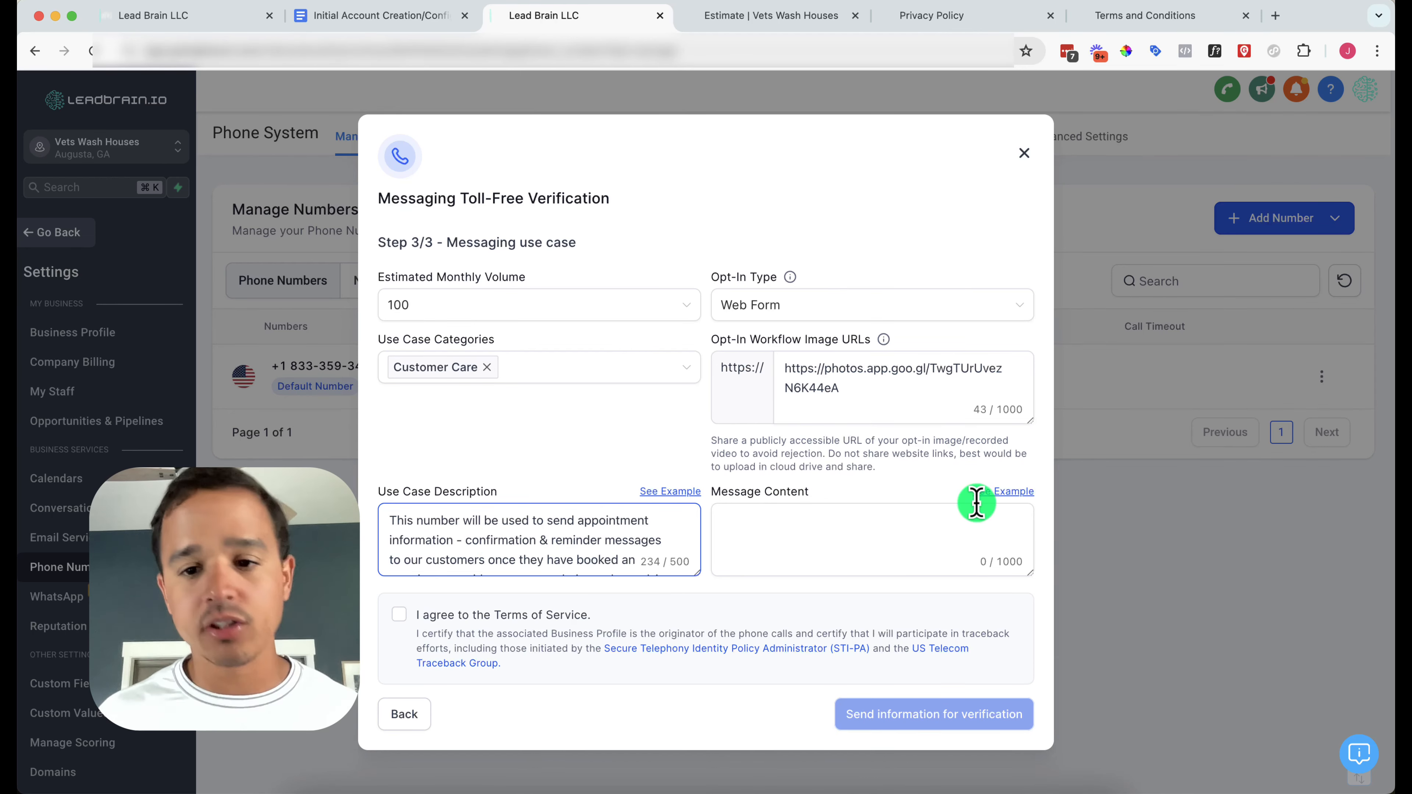
# Paste the first example appointment confirmation message into Message Content
pyautogui.click(996, 498)
pyautogui.tripleClick(845, 380)
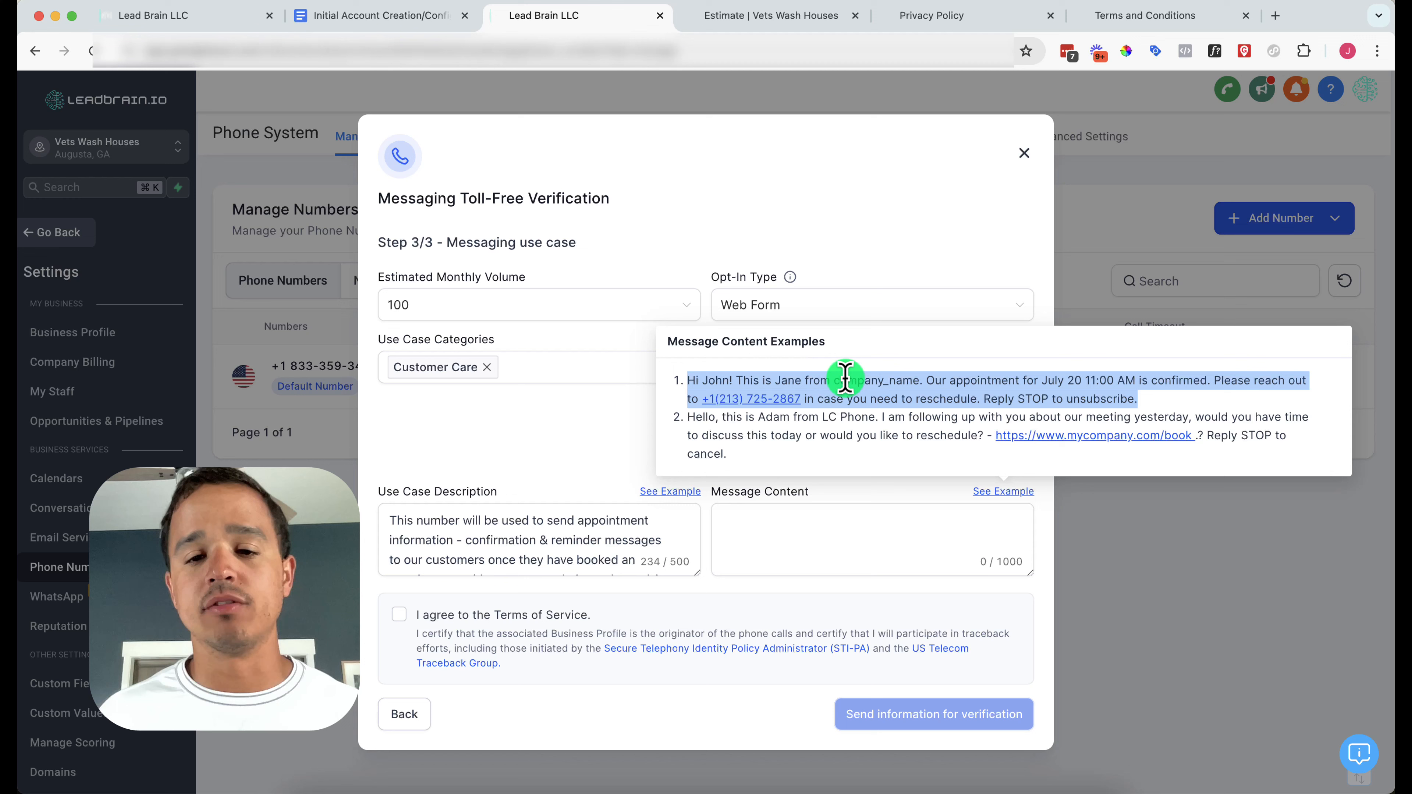
pyautogui.press('super+c')
pyautogui.click(814, 552)
pyautogui.press('super+v')
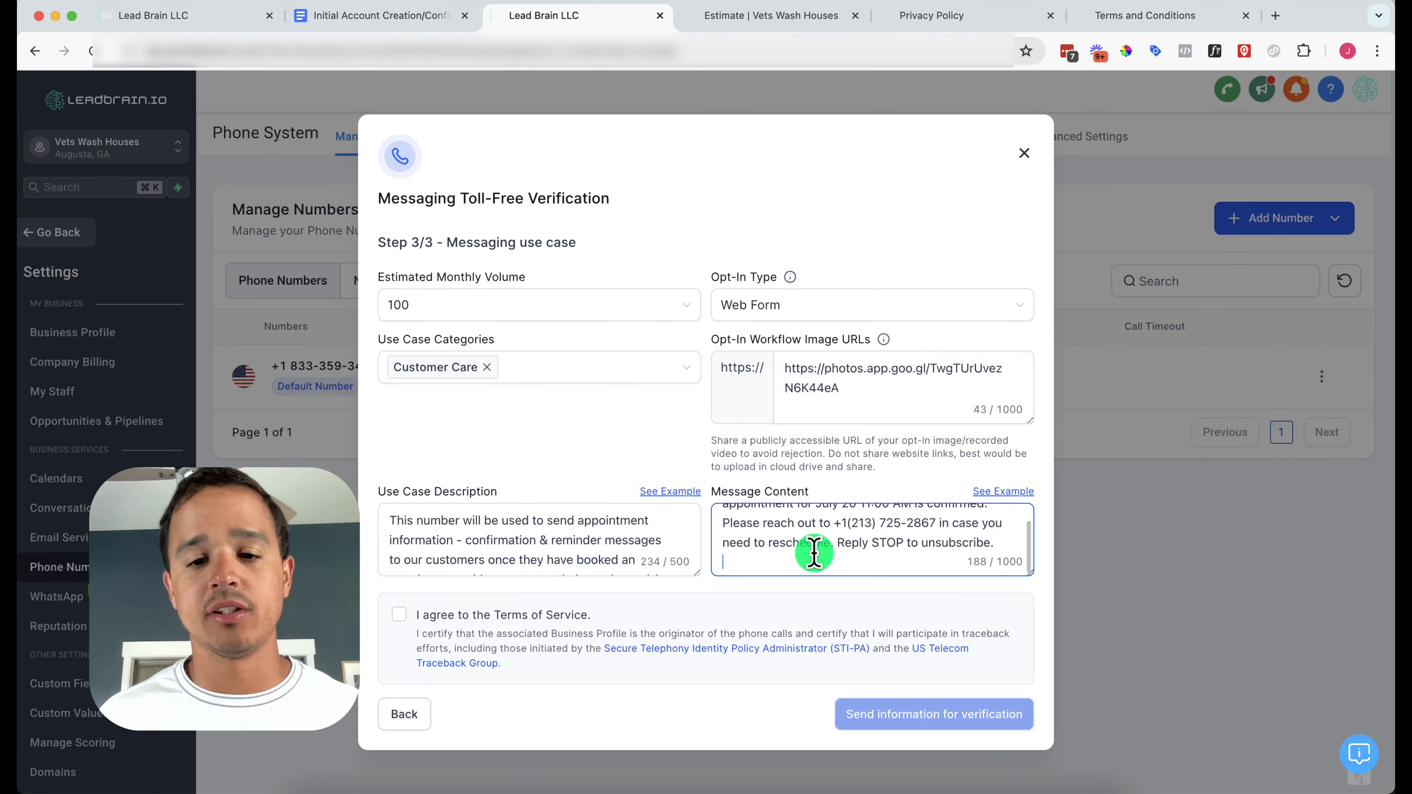
pyautogui.scroll(3, 813, 542)
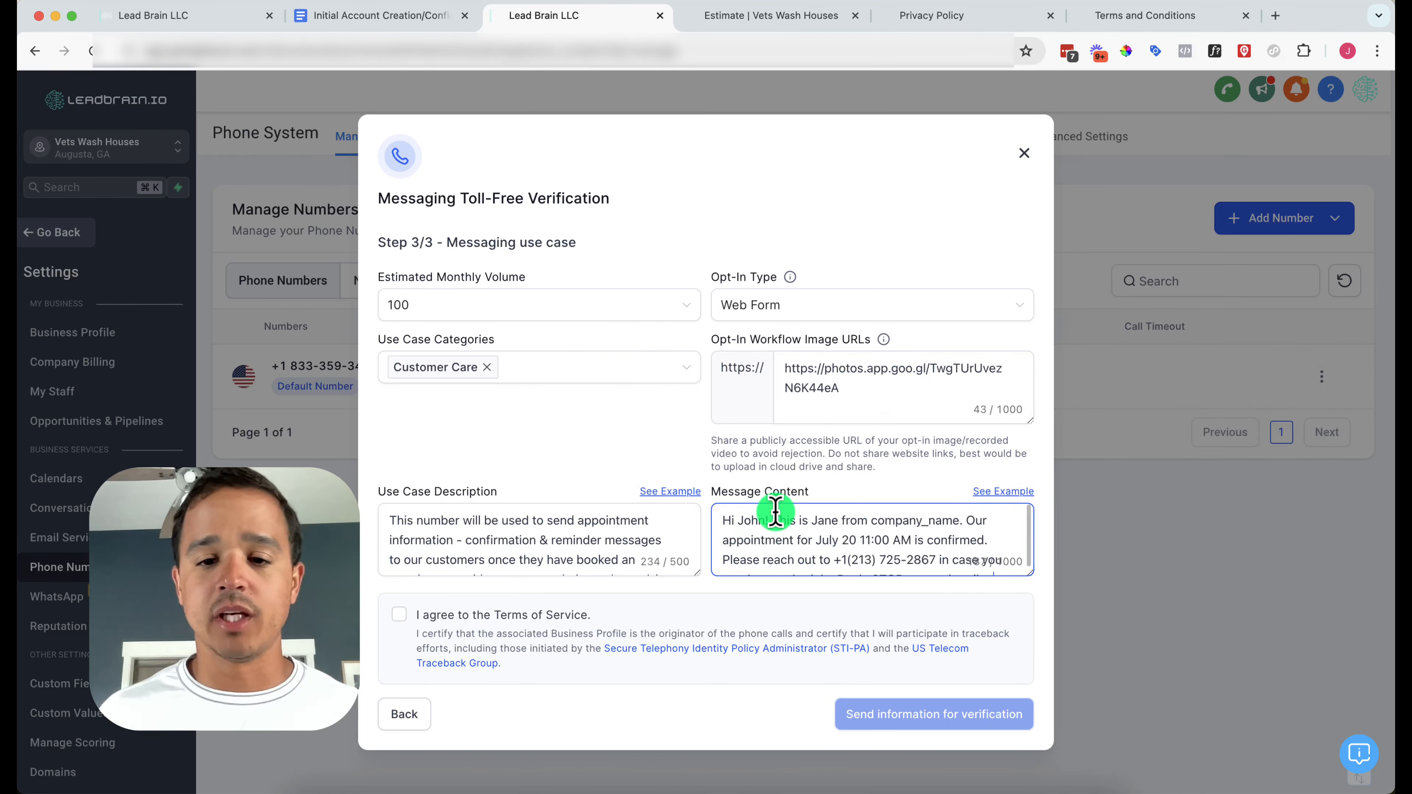
# Replace the sample sender name with the contact's first name and the company placeholder with 'Vets House Wash'
pyautogui.doubleClick(837, 521)
pyautogui.write('Justin')
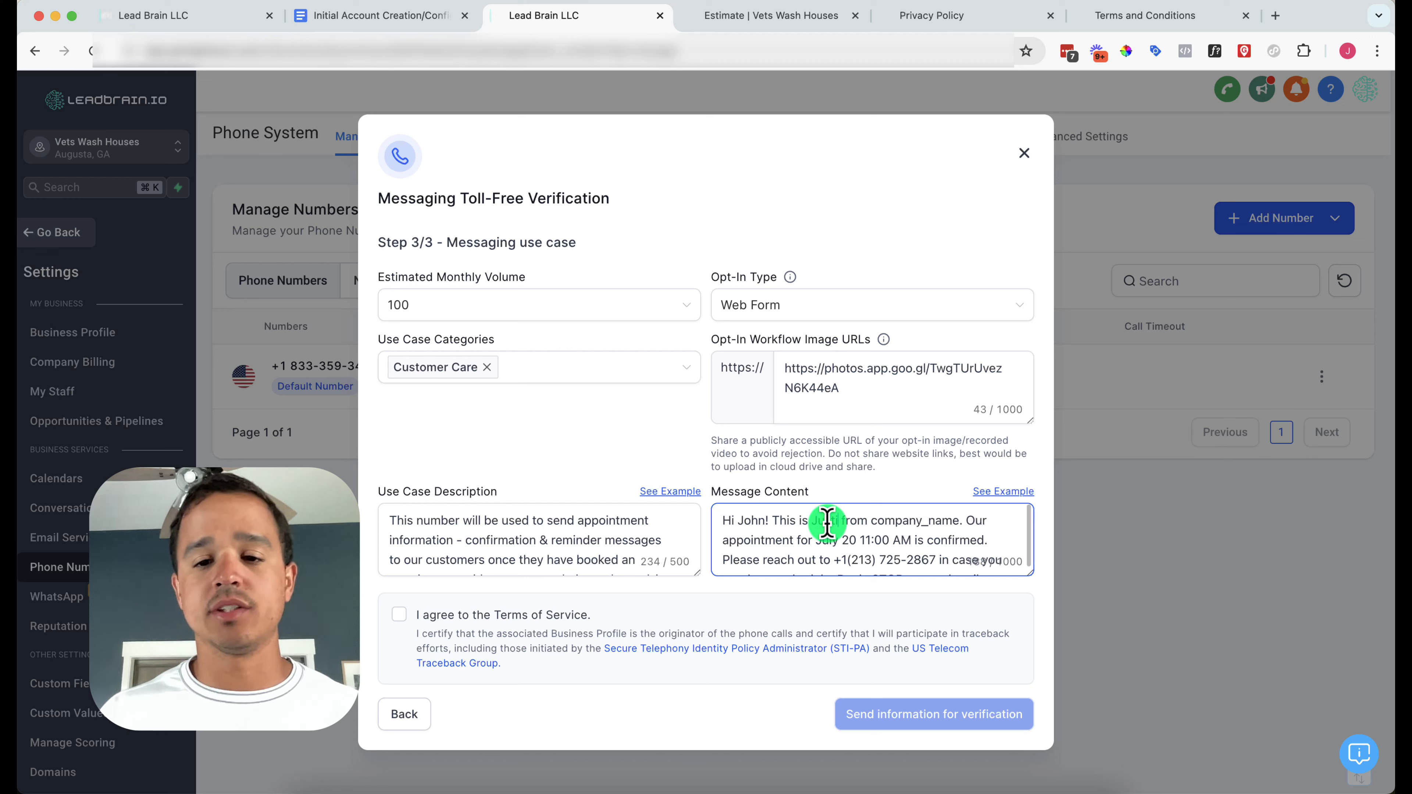
pyautogui.doubleClick(907, 520)
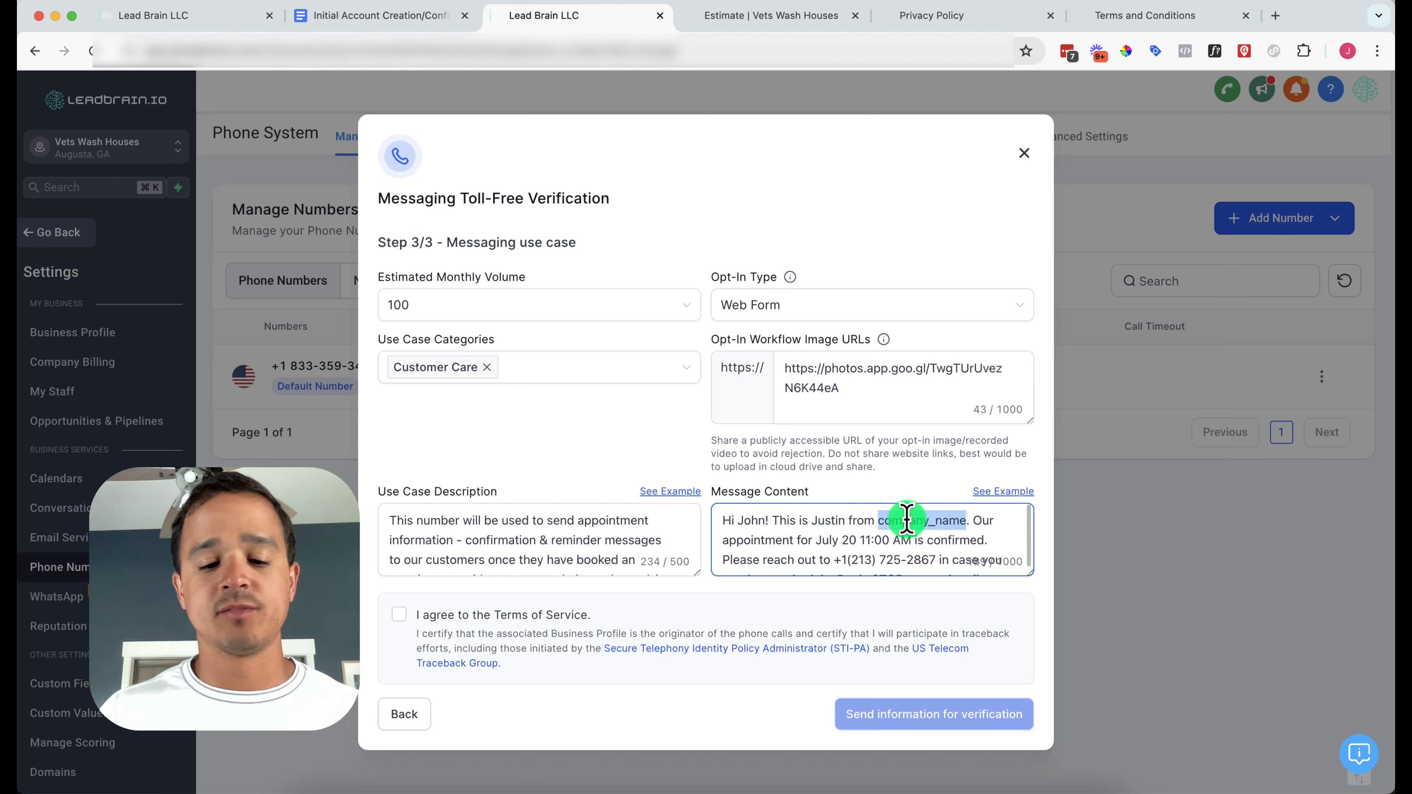
pyautogui.write('Lead')
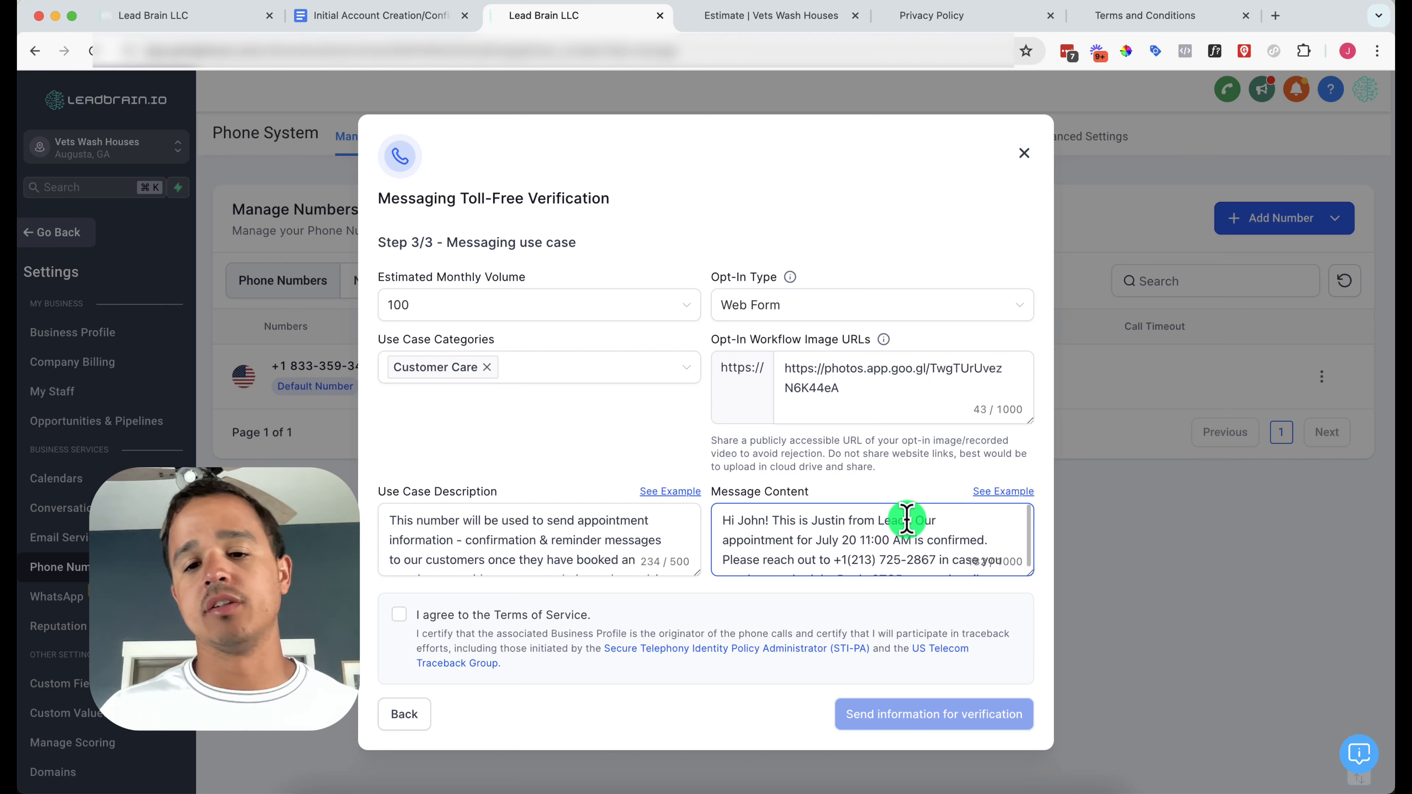
pyautogui.write(' Brain LLC')
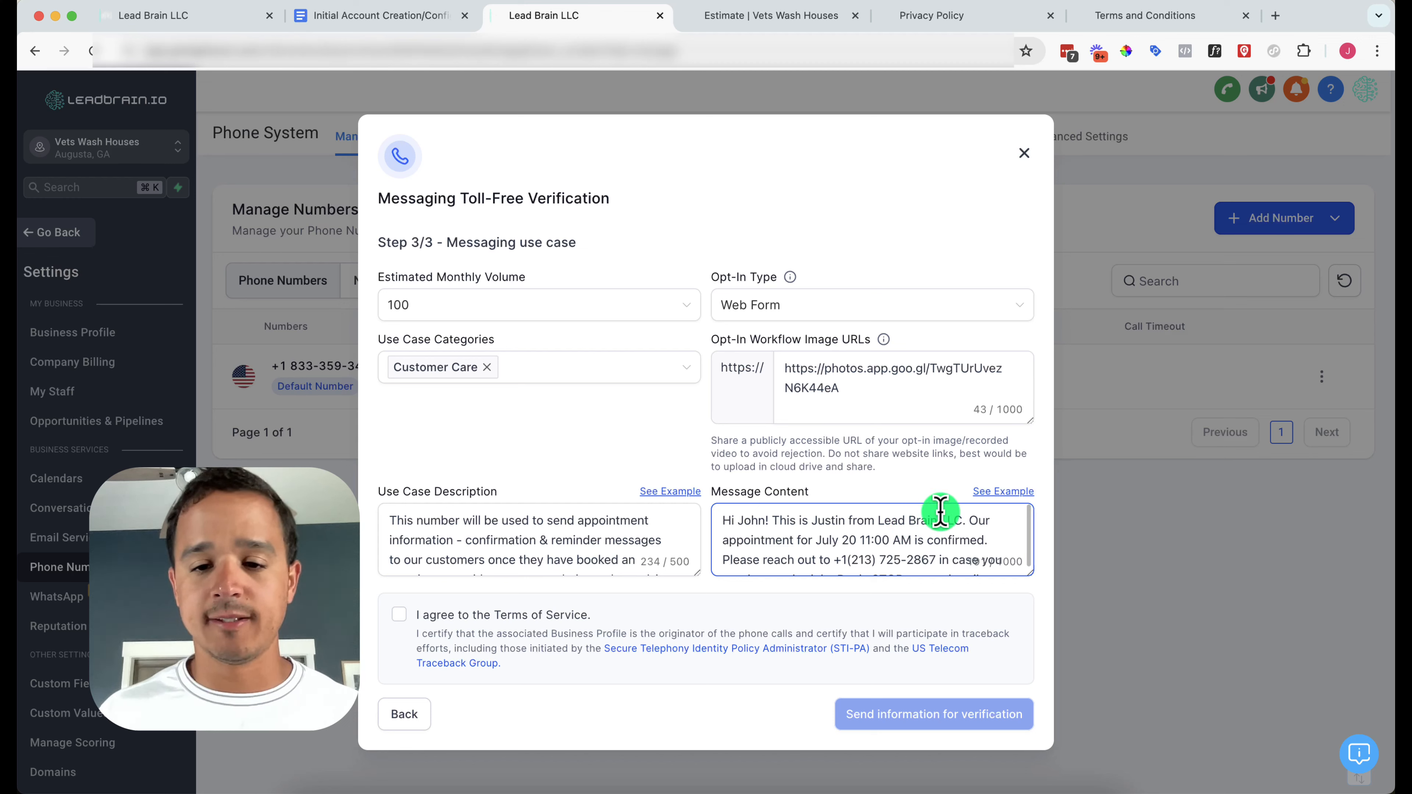
pyautogui.moveTo(878, 521); pyautogui.dragTo(941, 523)
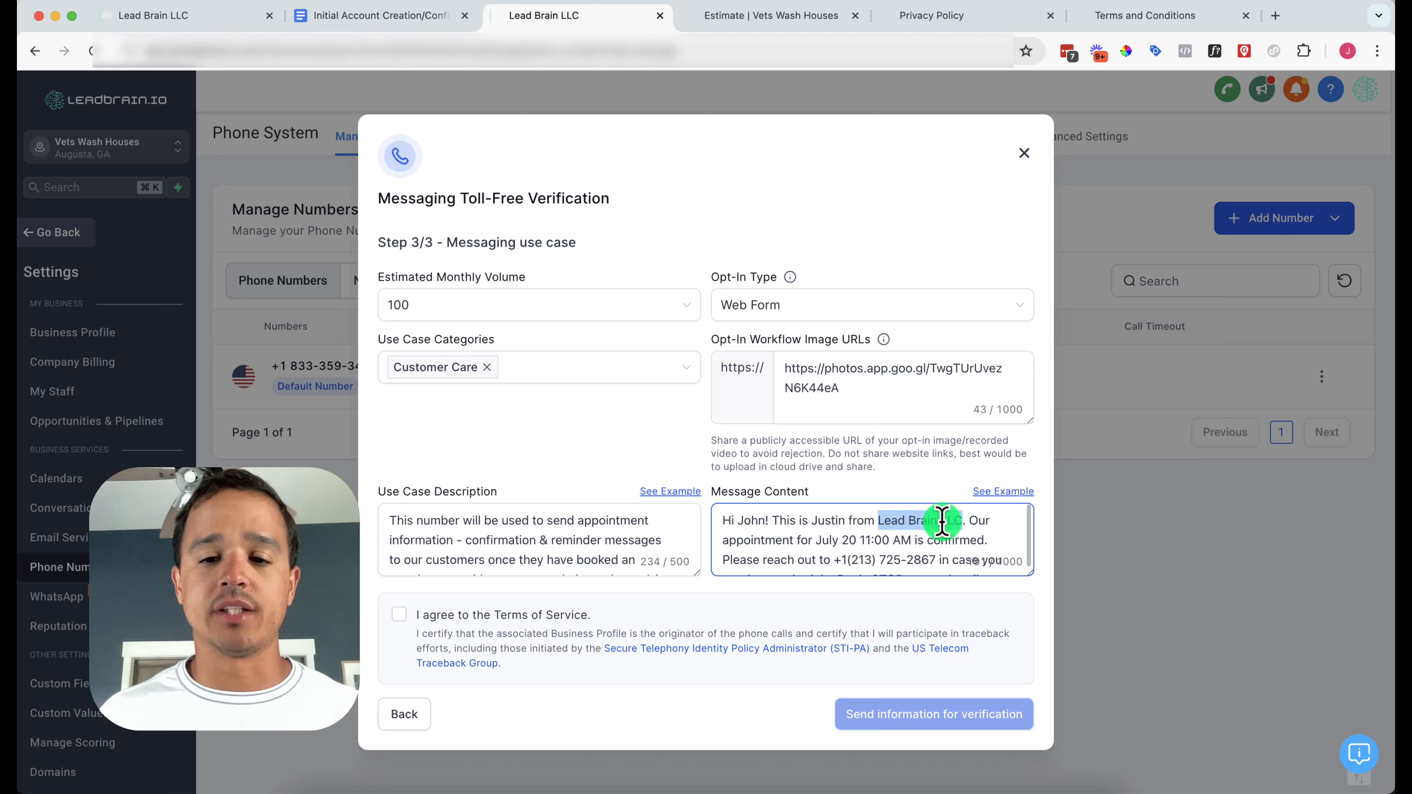
pyautogui.write('Vets ')
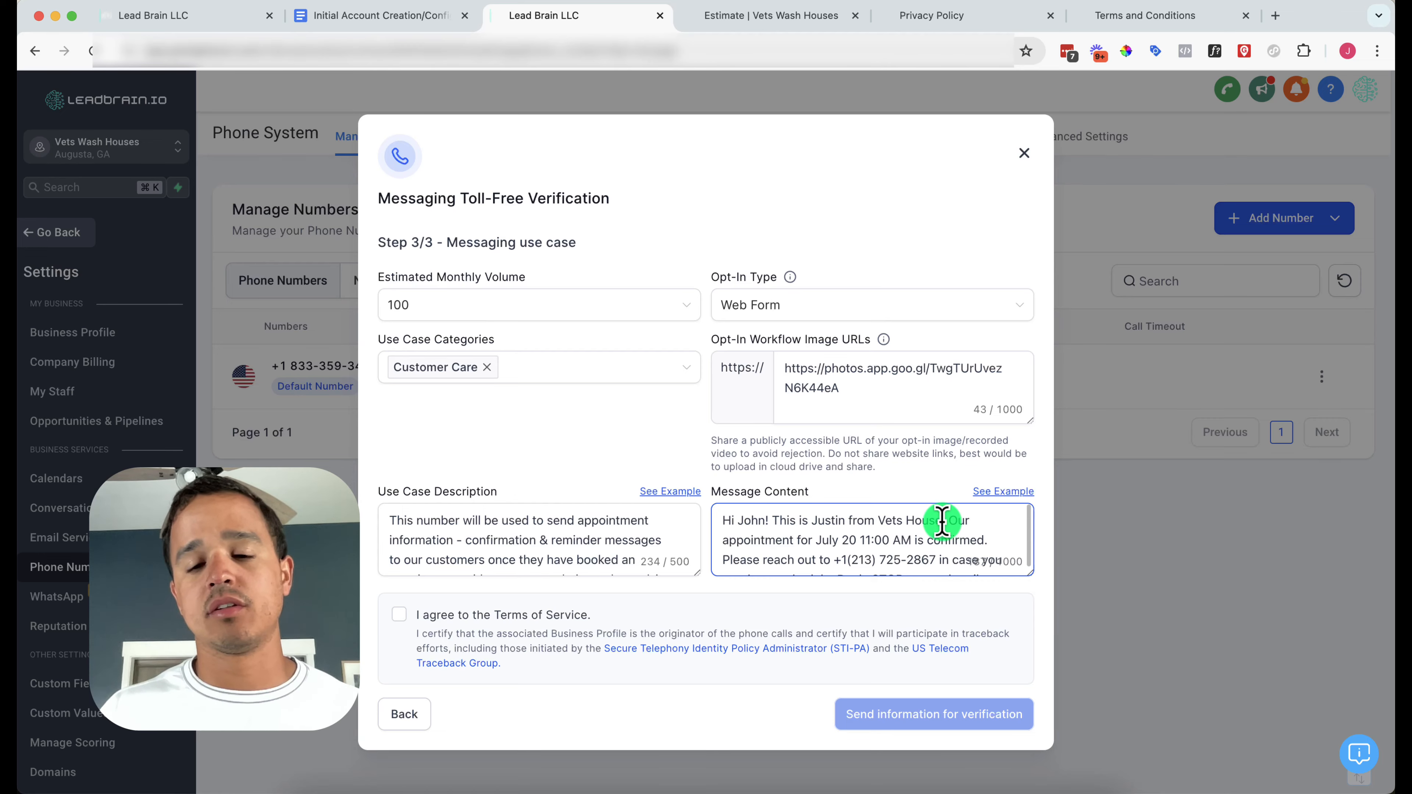
pyautogui.write('House Wash')
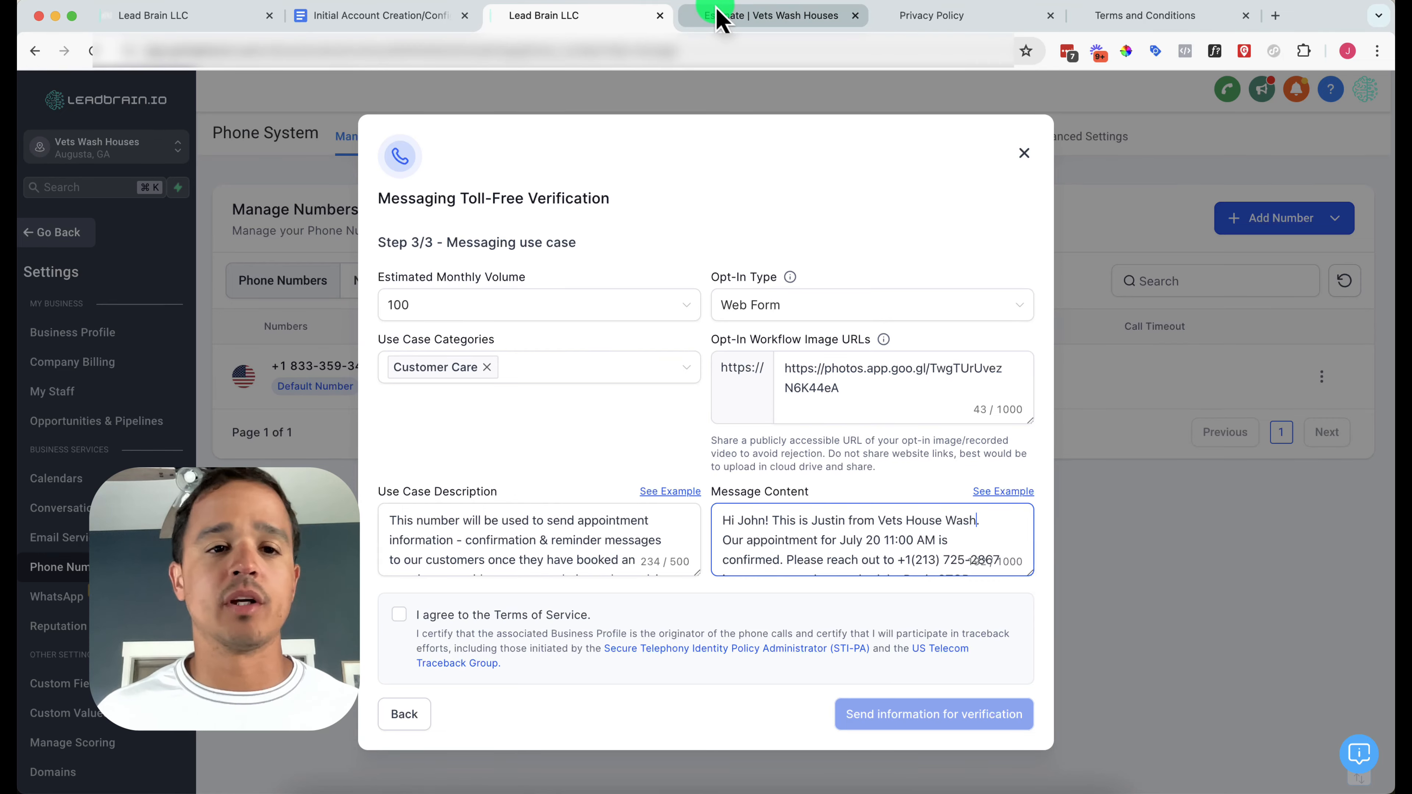
pyautogui.click(444, 19)
pyautogui.scroll(-10, 618, 397)
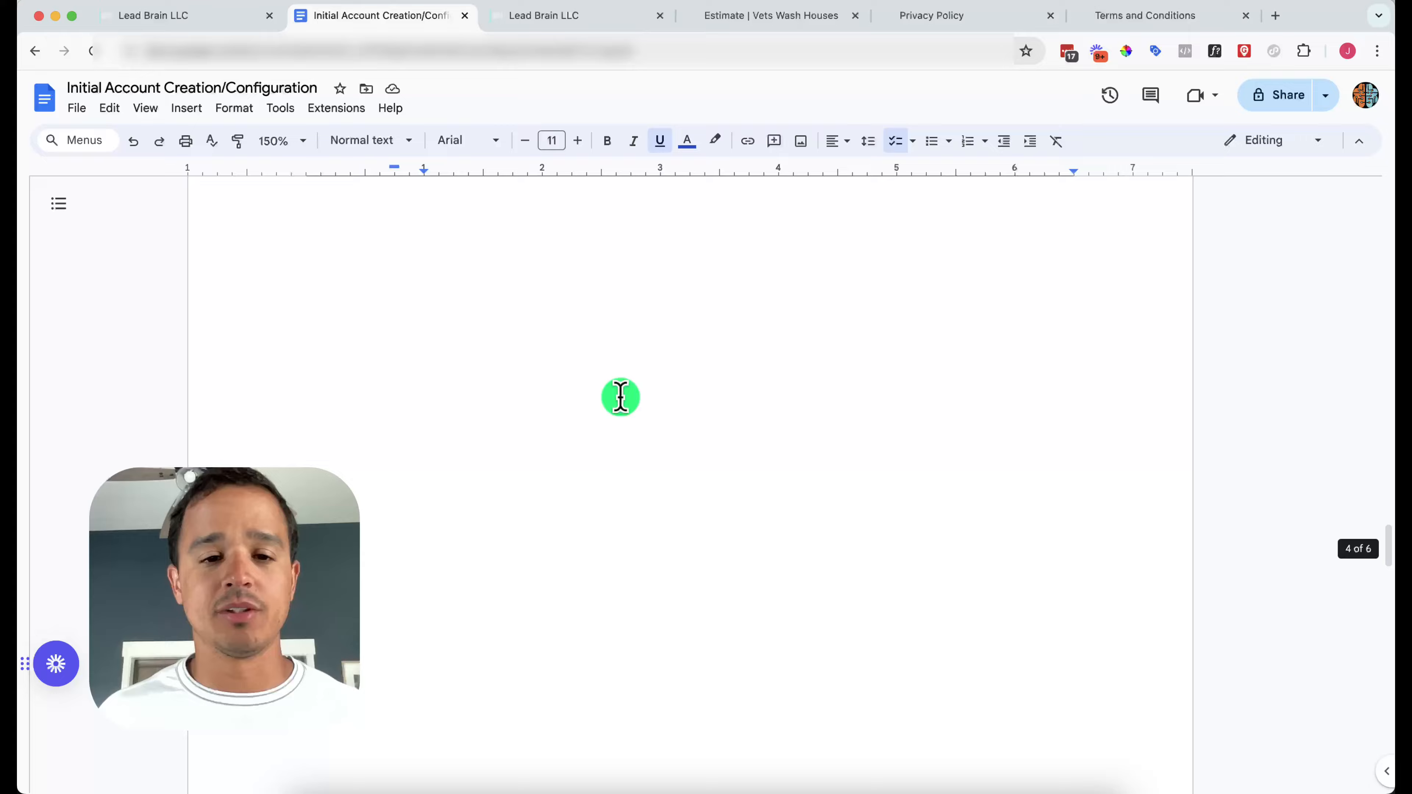
pyautogui.scroll(-5, 621, 397)
pyautogui.scroll(15, 620, 397)
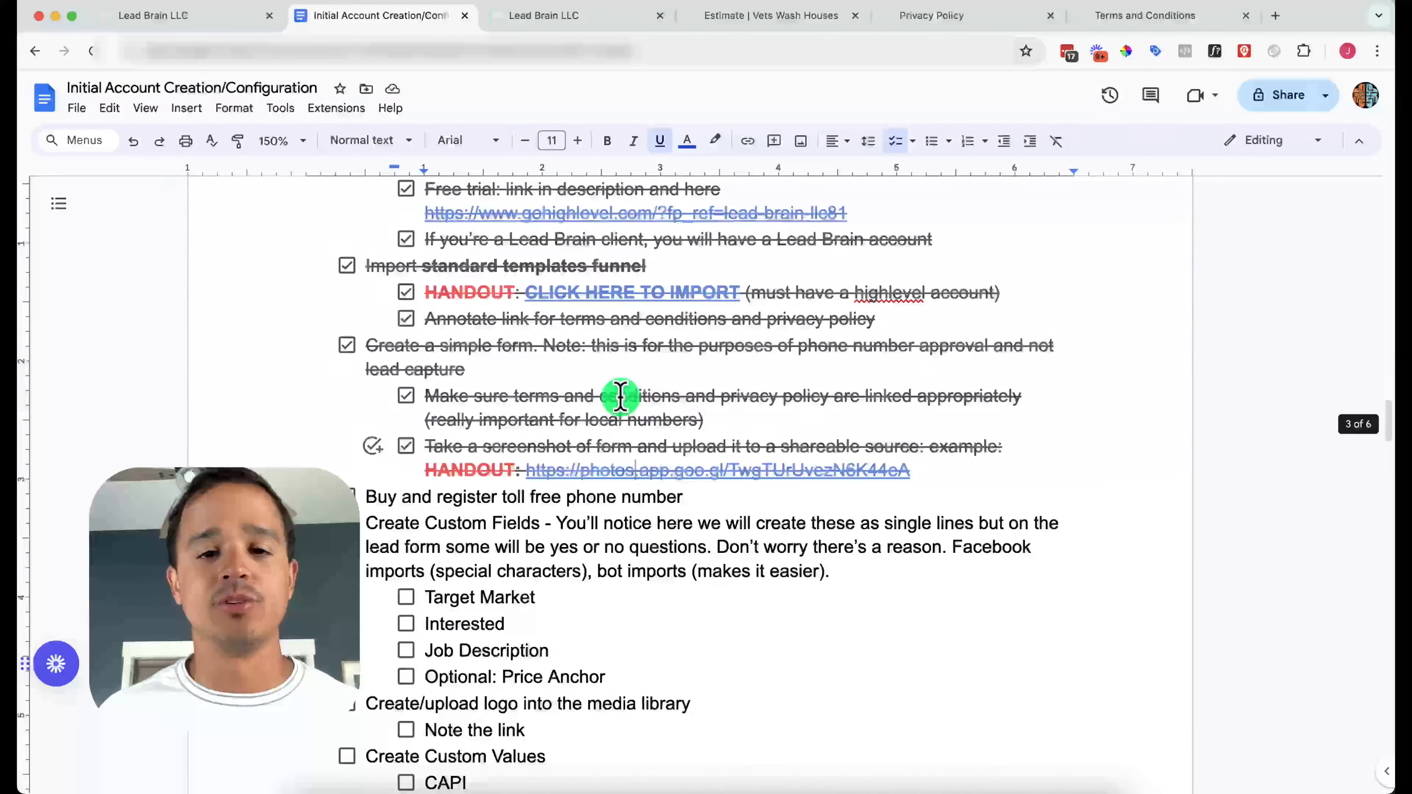
# Change 'House' to 'Houses' in the business name within the message
pyautogui.click(575, 19)
pyautogui.doubleClick(944, 522)
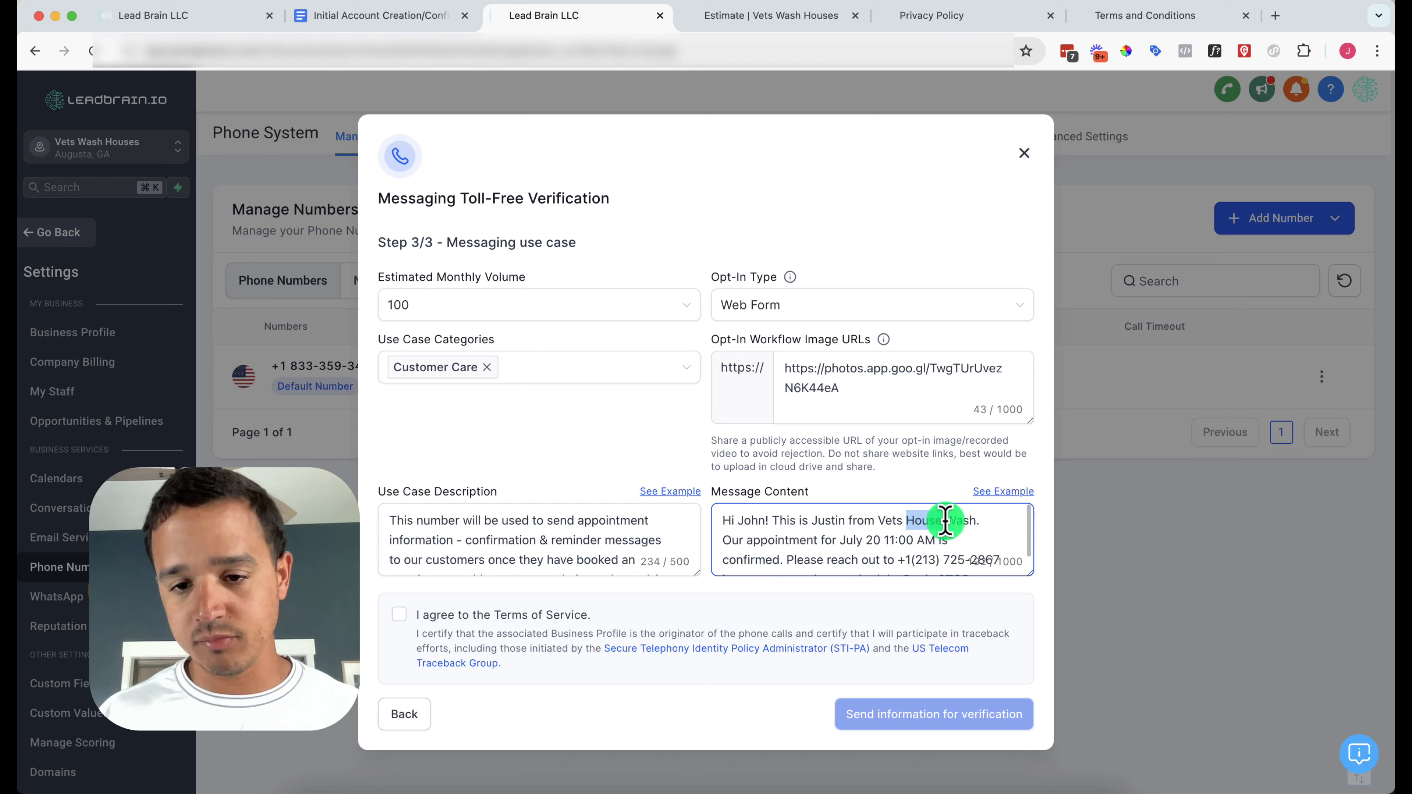
pyautogui.press('BackSpace')
pyautogui.write('Houses')
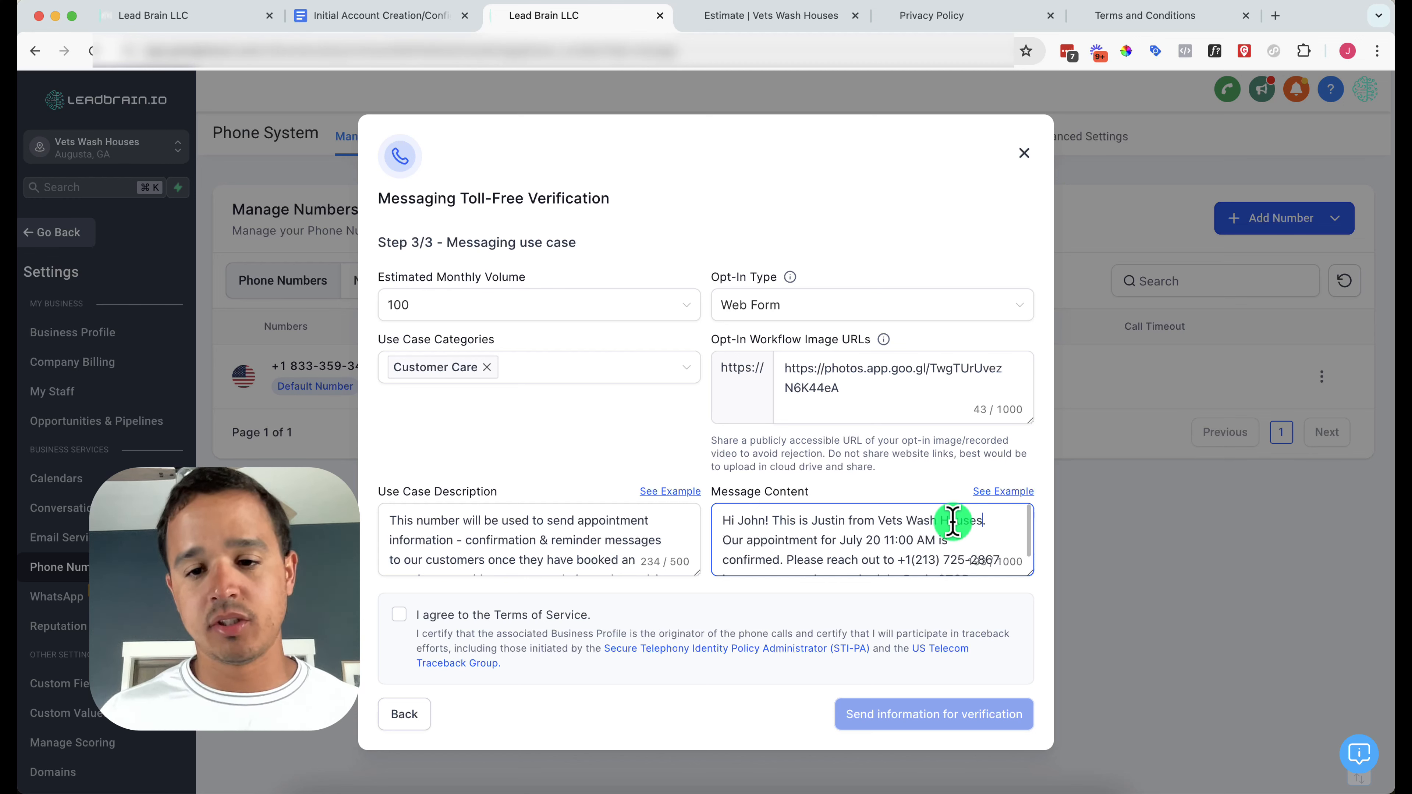
pyautogui.scroll(-3, 949, 547)
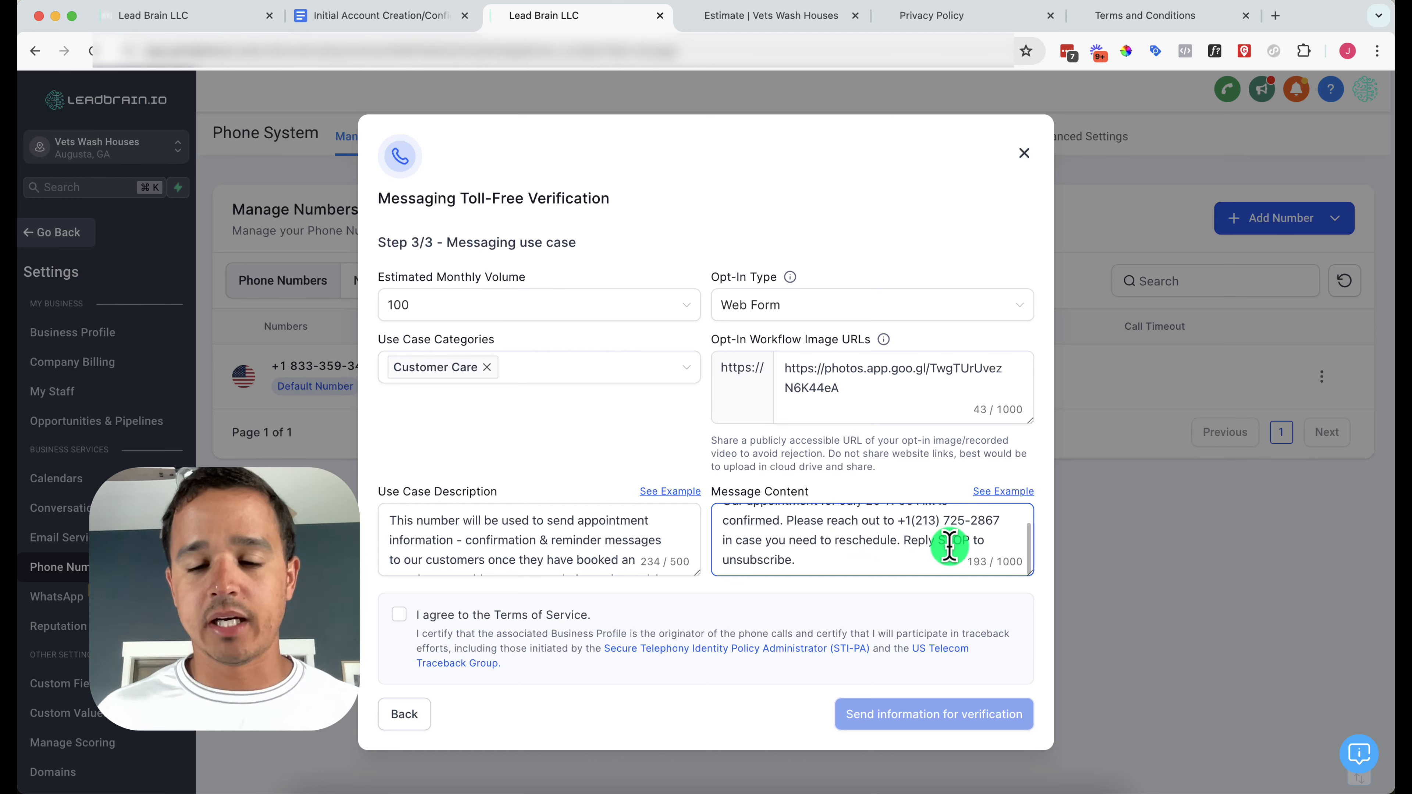
pyautogui.doubleClick(918, 521)
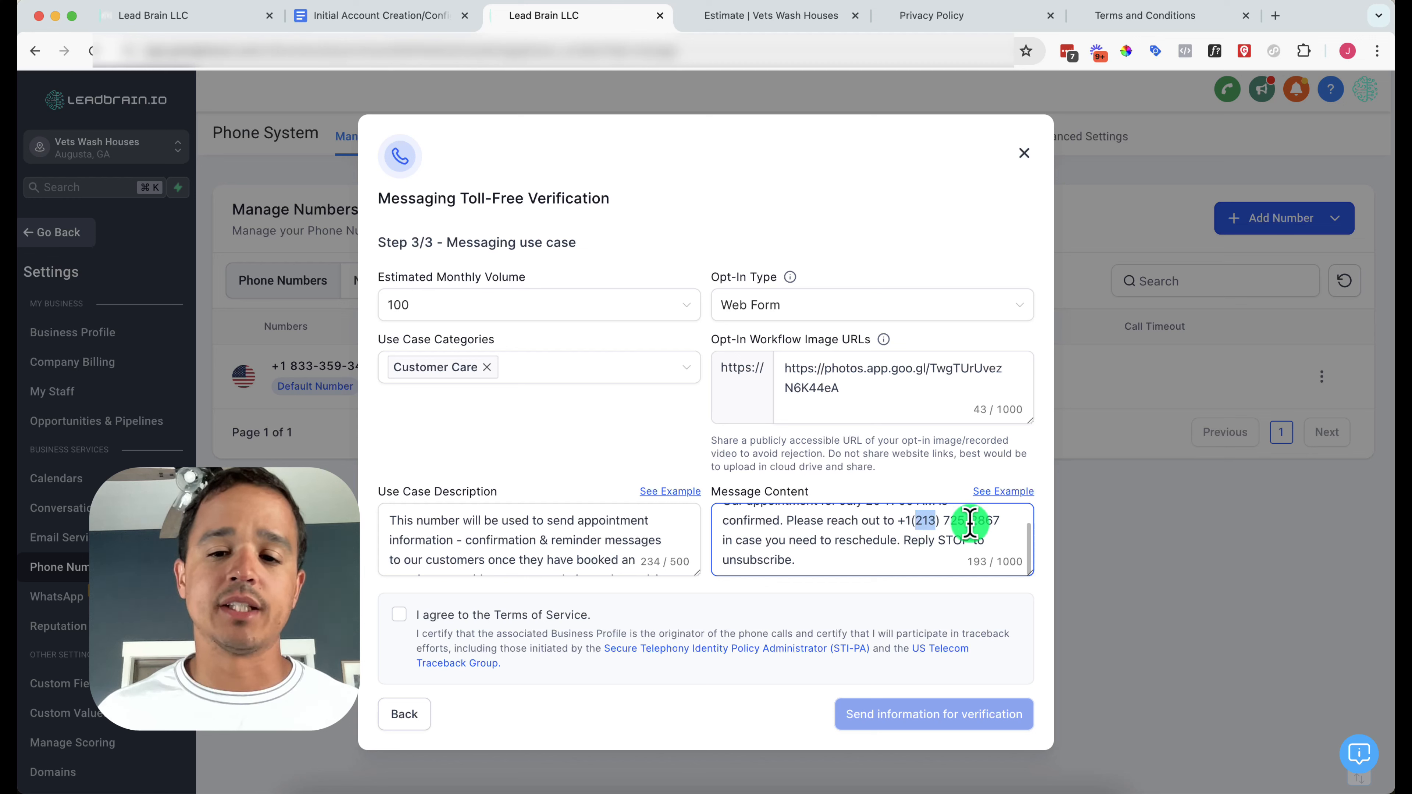
# Agree to the Terms of Service and submit the 833 number for toll-free verification
pyautogui.click(399, 616)
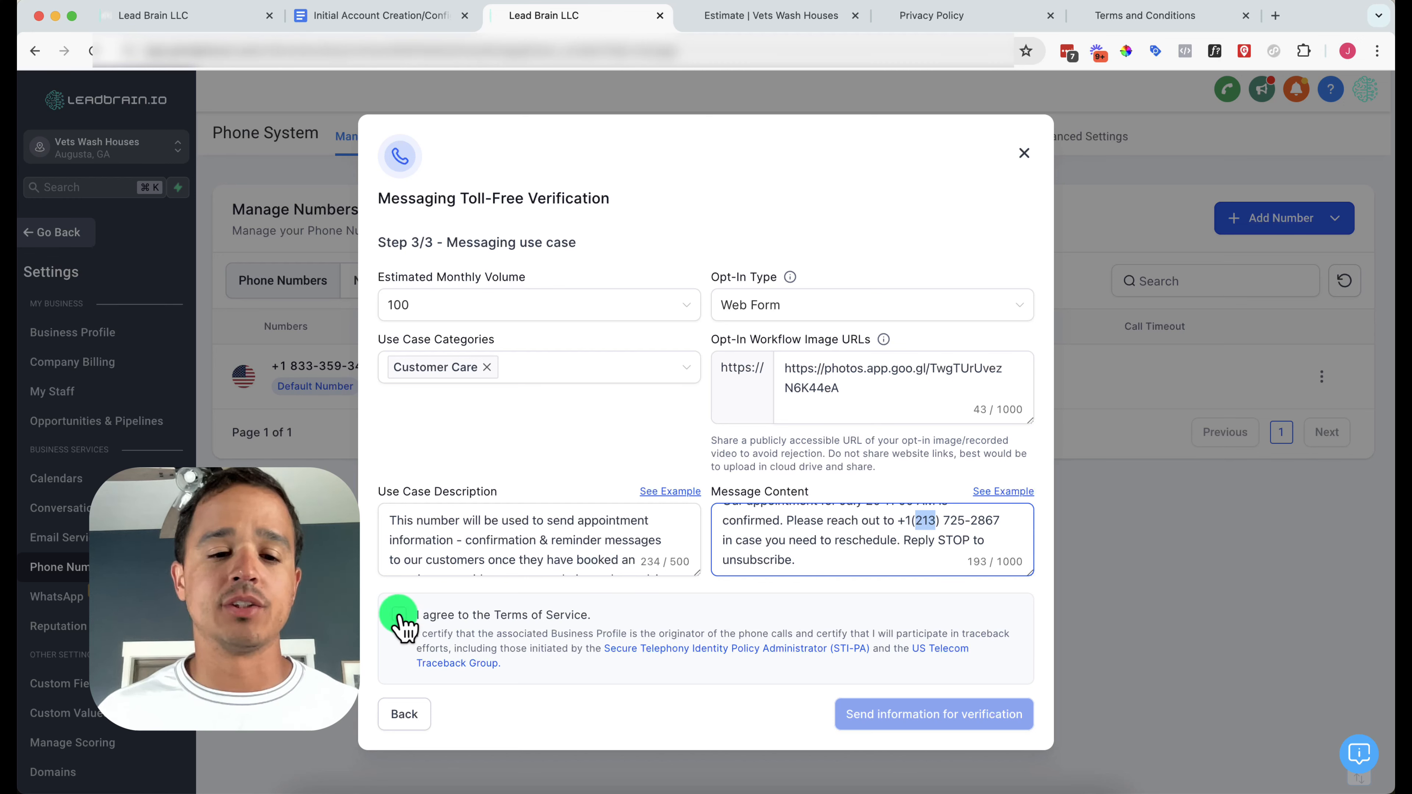
pyautogui.click(888, 714)
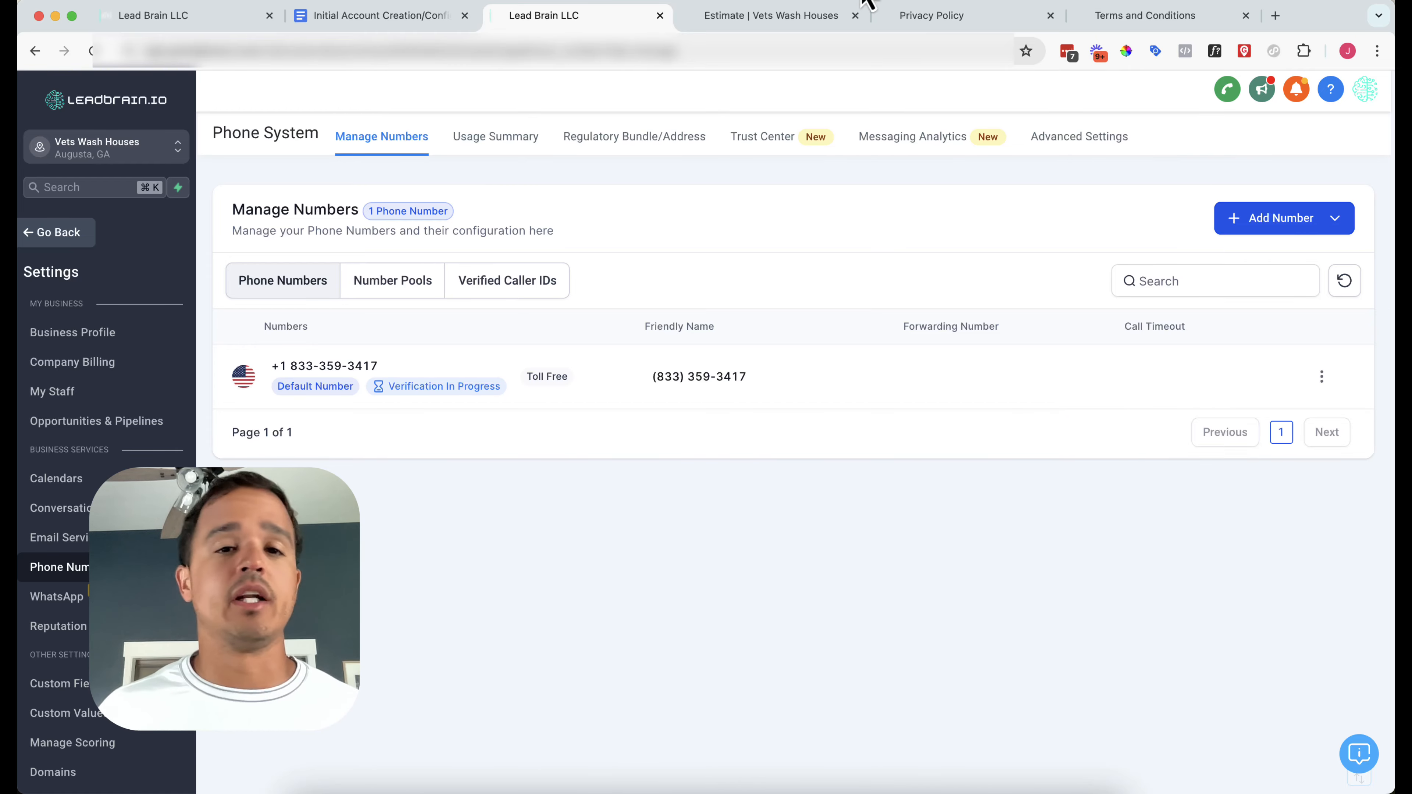
pyautogui.click(423, 15)
# Tick the 'Buy and register toll free phone number' checkbox in the To Do list, then dismiss the link preview
pyautogui.scroll(-3, 455, 550)
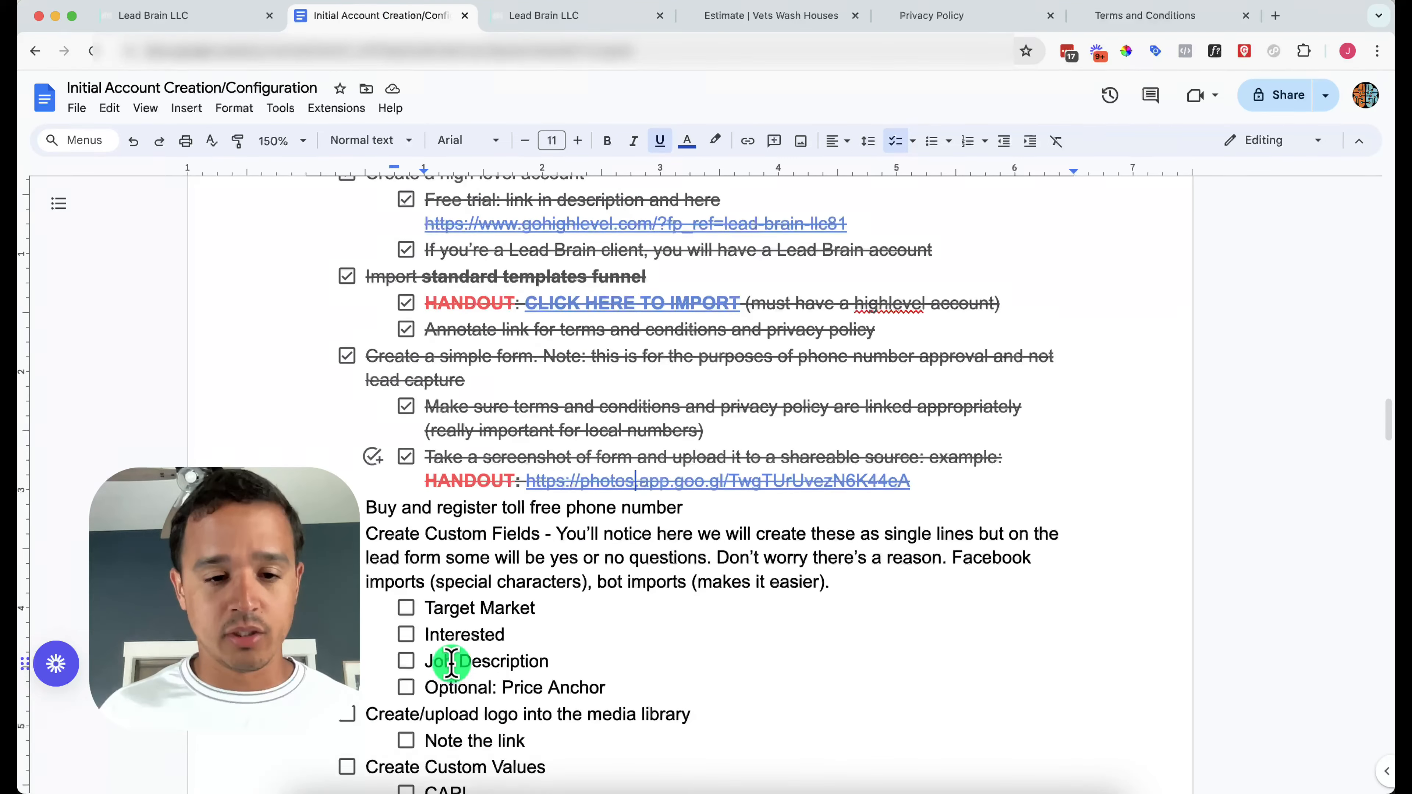
pyautogui.click(345, 445)
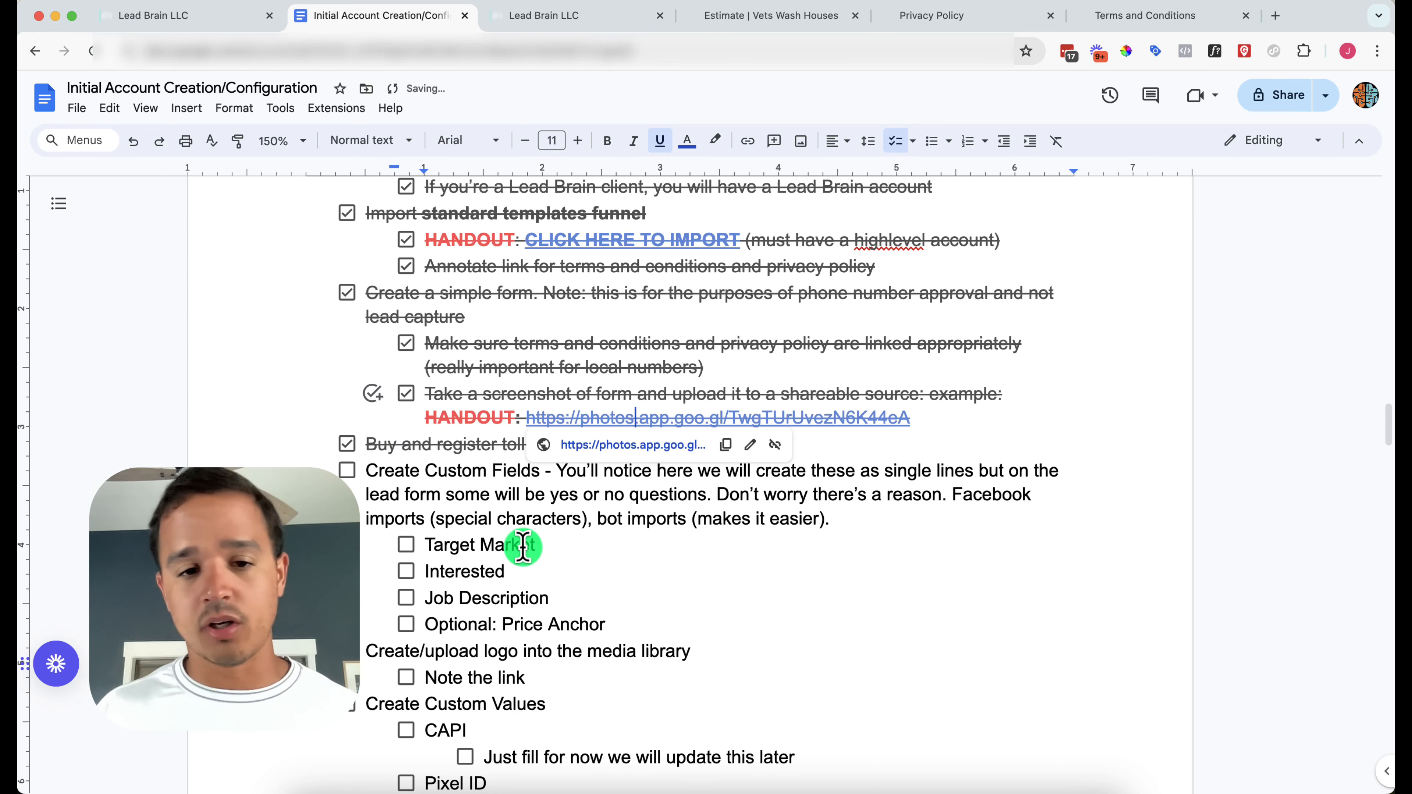
pyautogui.scroll(-1, 598, 546)
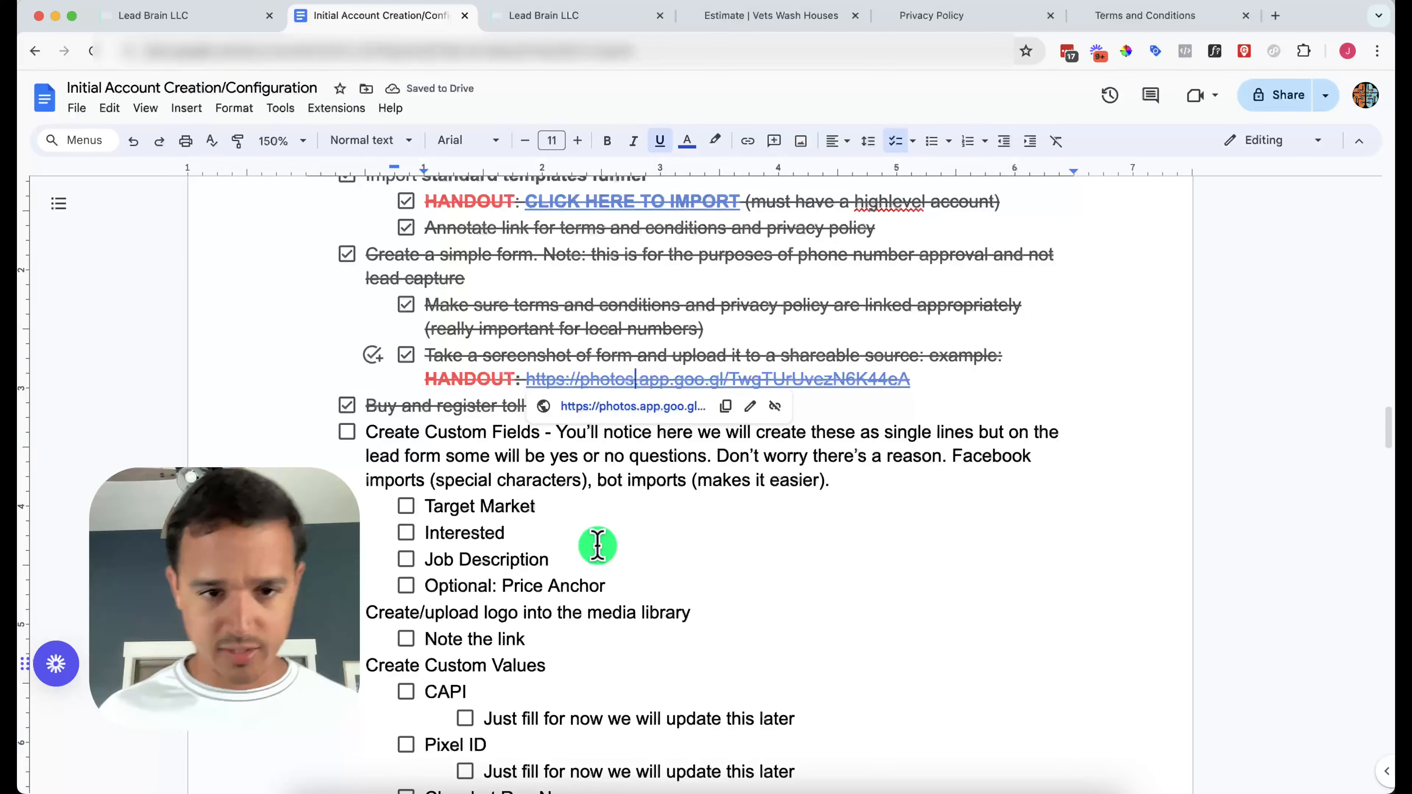
pyautogui.click(755, 506)
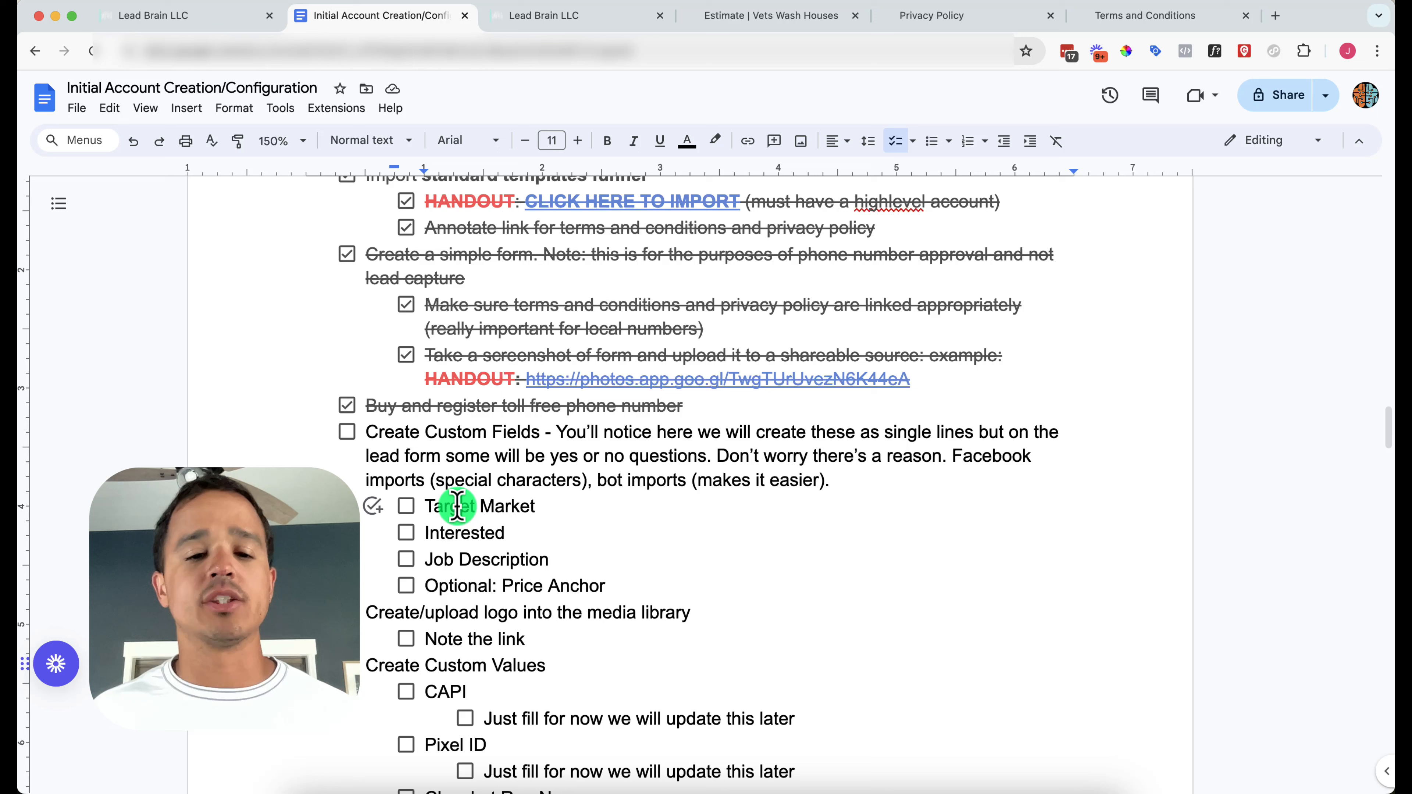
pyautogui.tripleClick(489, 507)
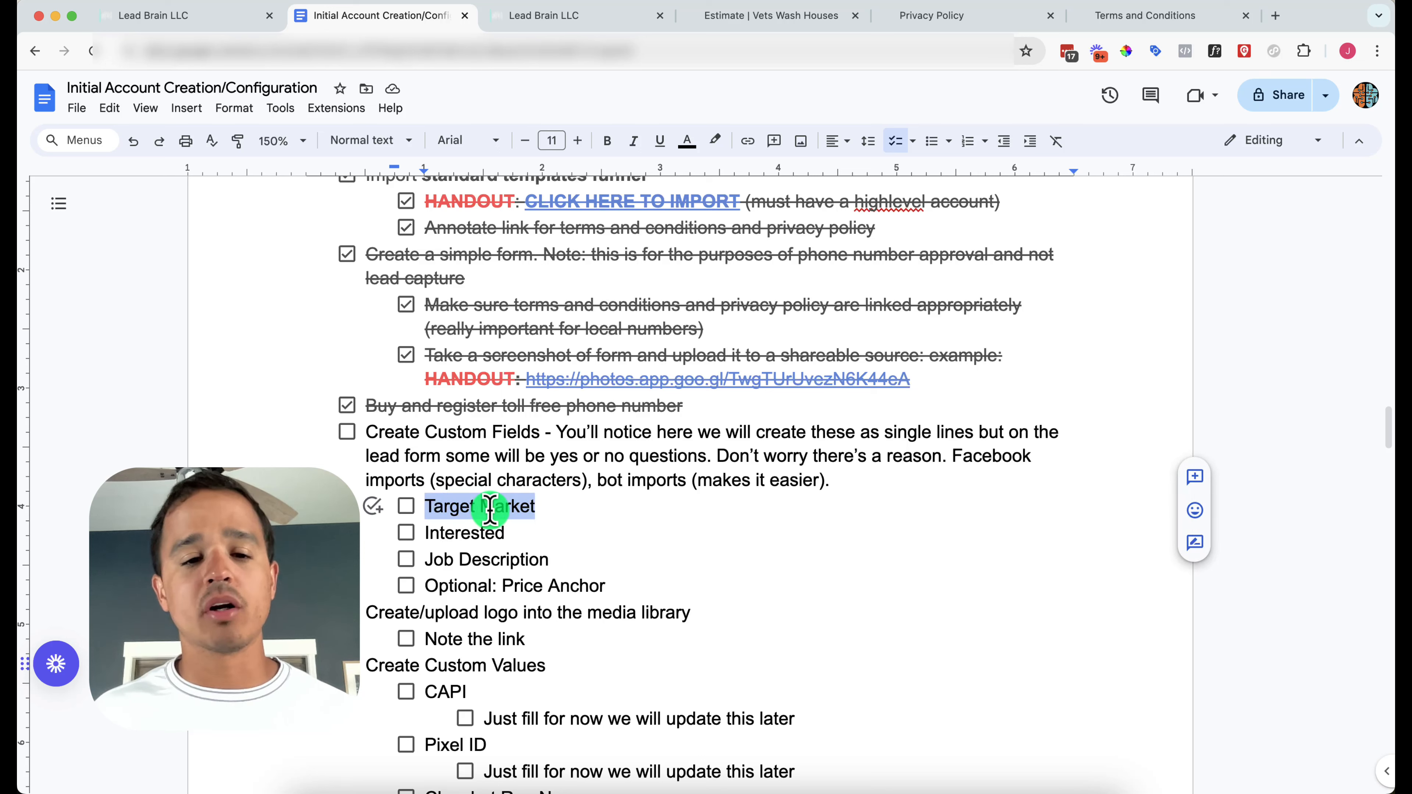
pyautogui.click(453, 537)
pyautogui.doubleClick(453, 535)
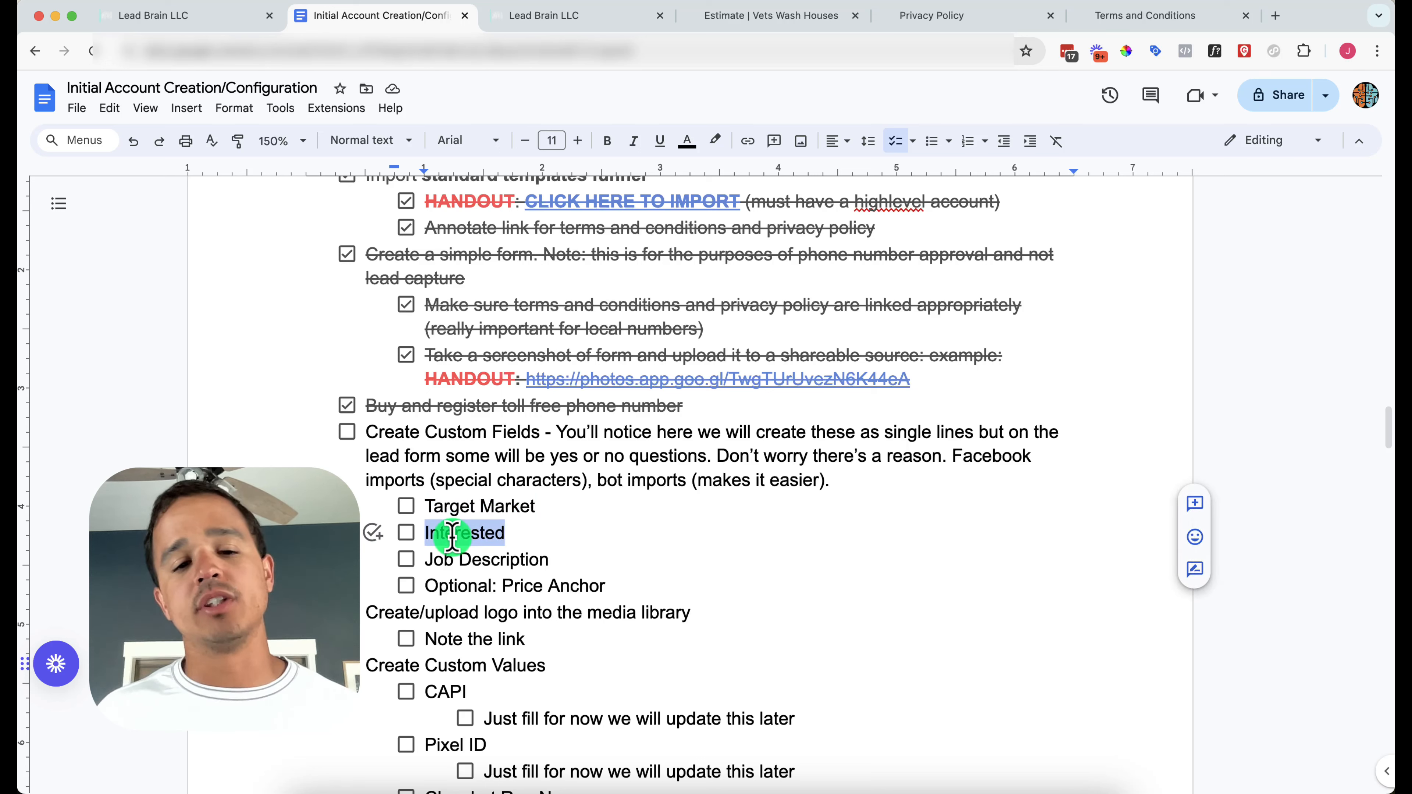
pyautogui.tripleClick(464, 558)
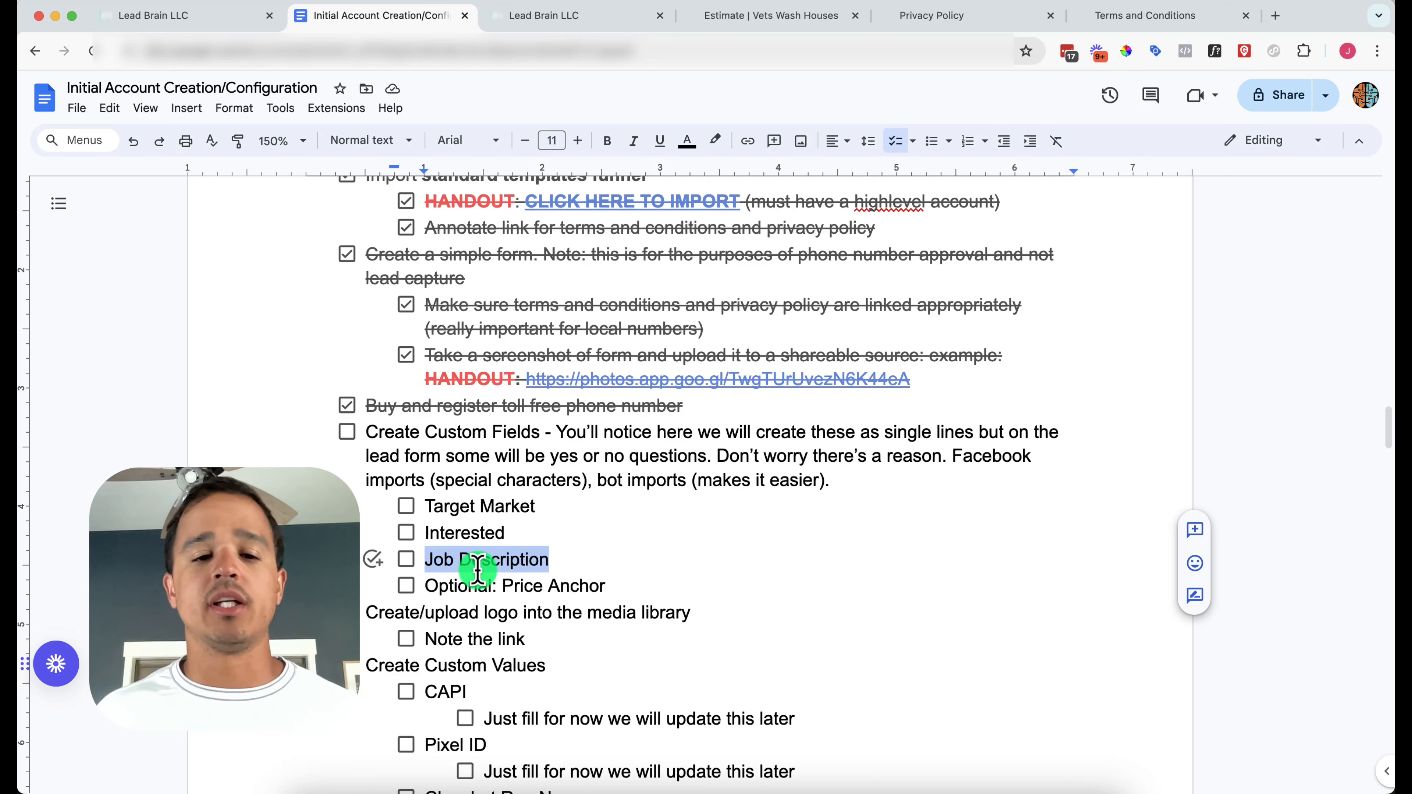
pyautogui.click(470, 586)
pyautogui.moveTo(469, 585); pyautogui.dragTo(605, 586)
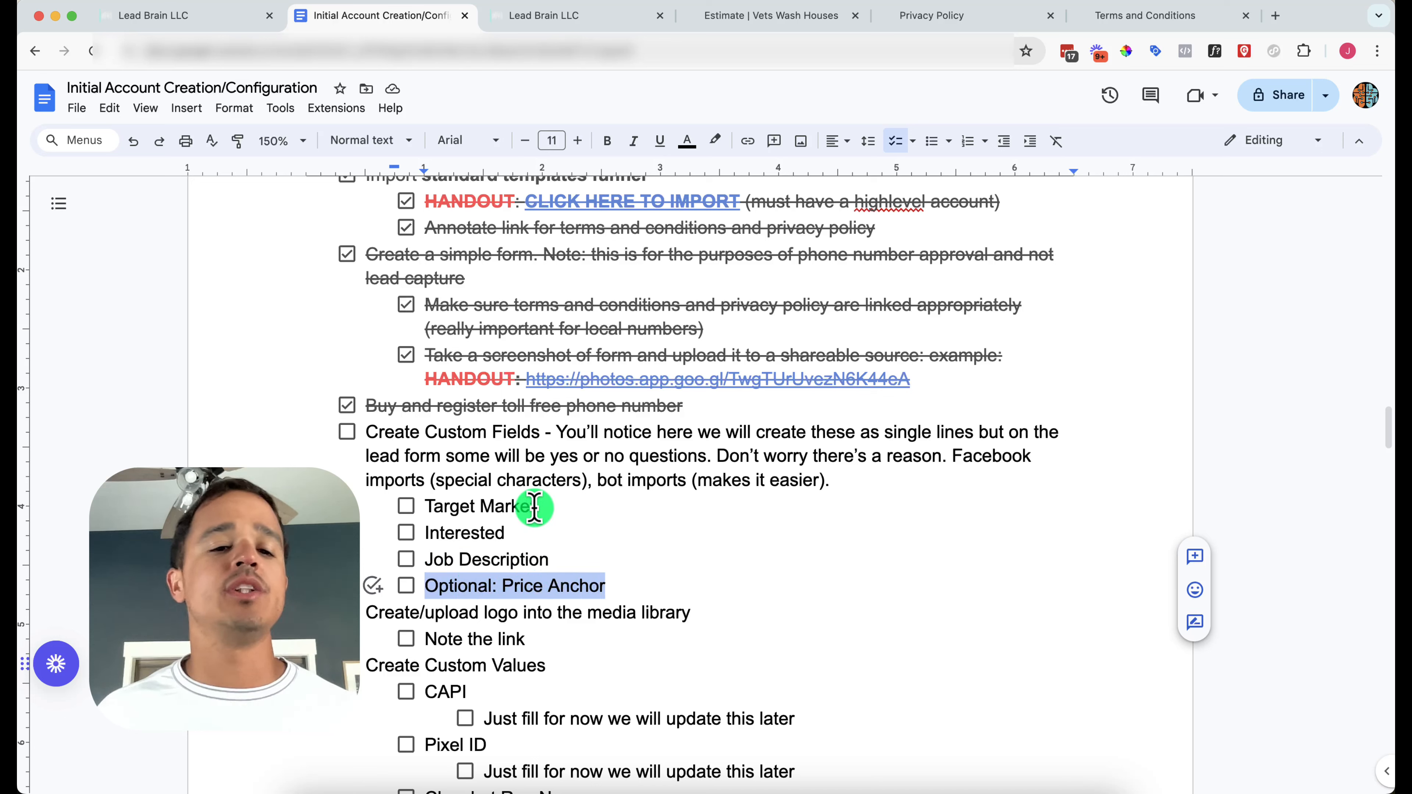
pyautogui.click(533, 506)
pyautogui.tripleClick(456, 506)
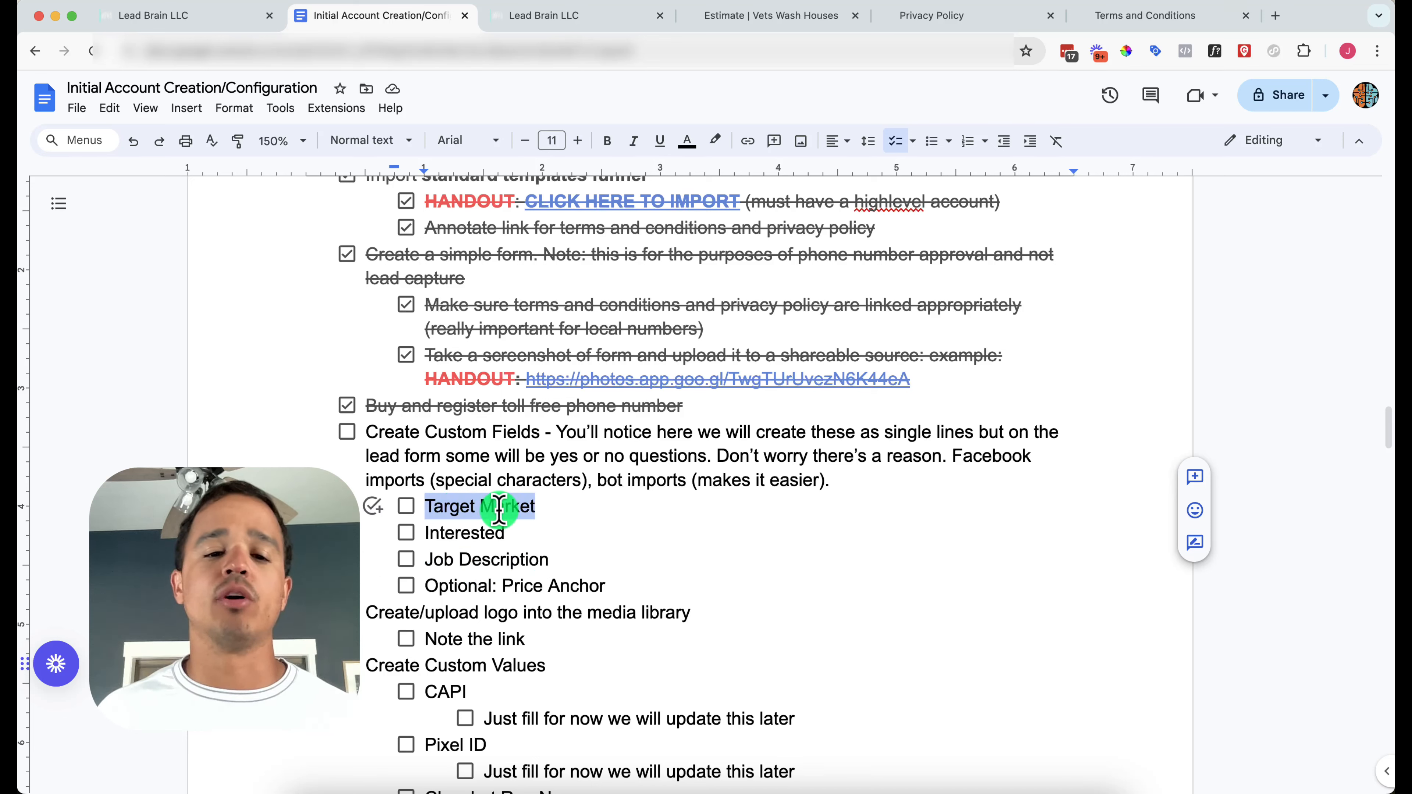
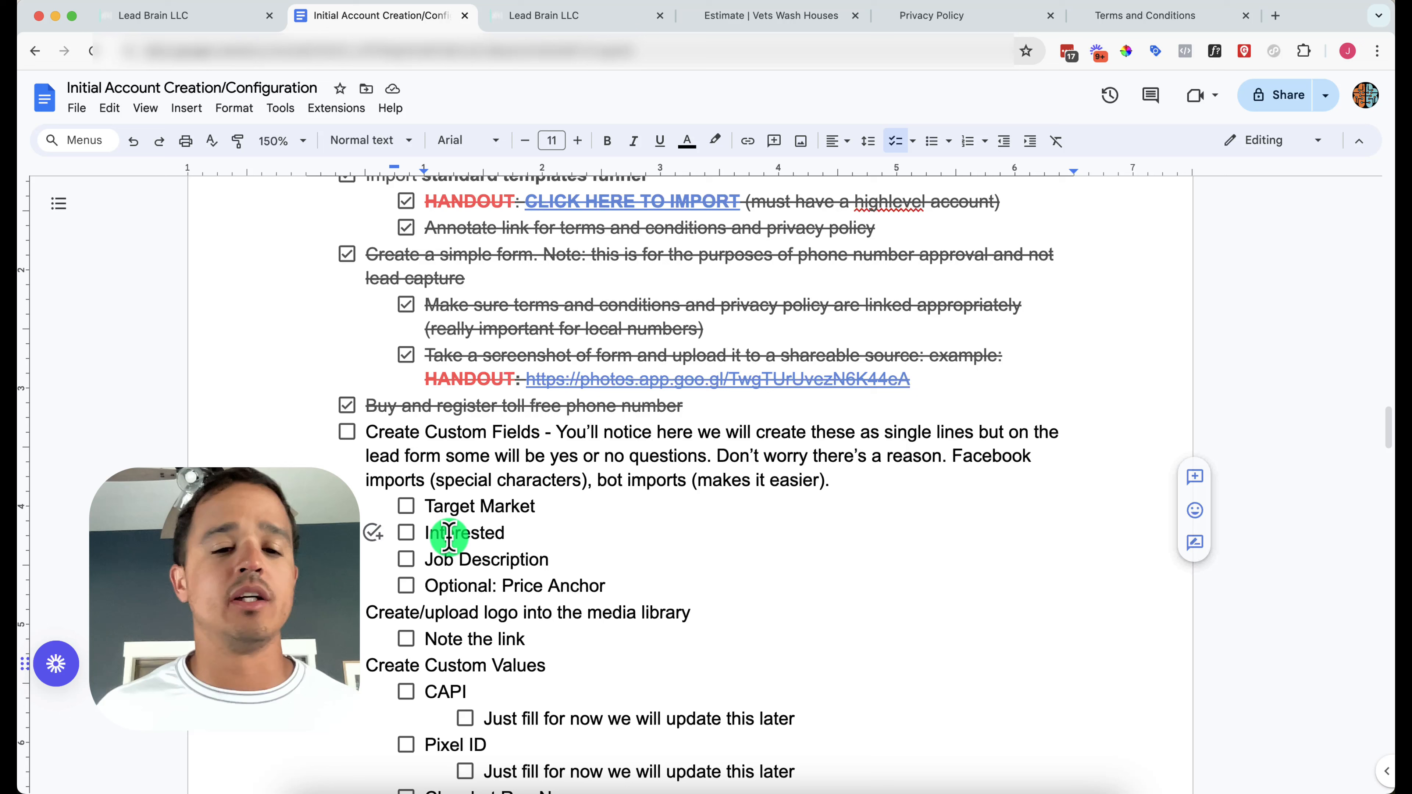
# Review the Interested, Optional: Price Anchor and Target Market items in the setup checklist
pyautogui.doubleClick(491, 532)
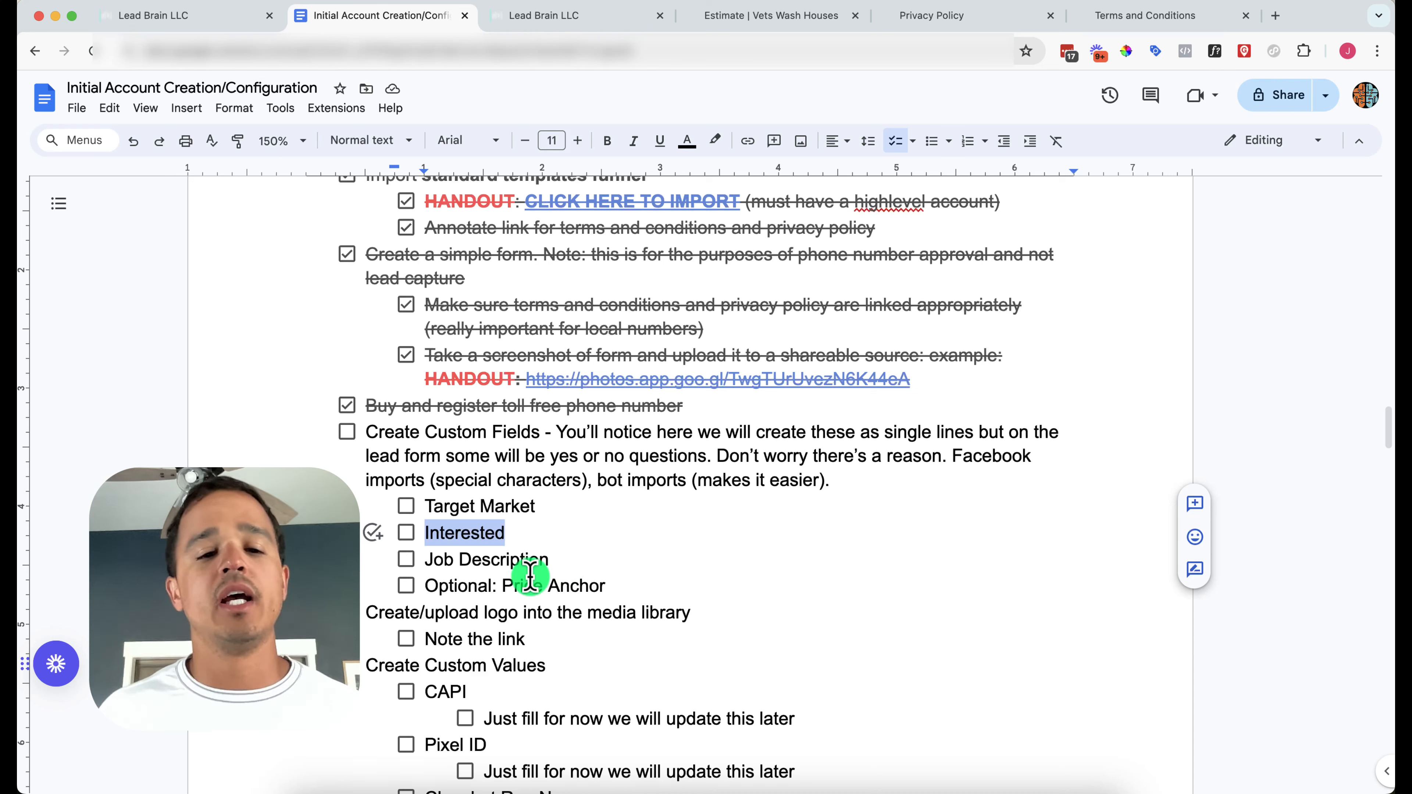
pyautogui.moveTo(445, 587); pyautogui.dragTo(558, 589)
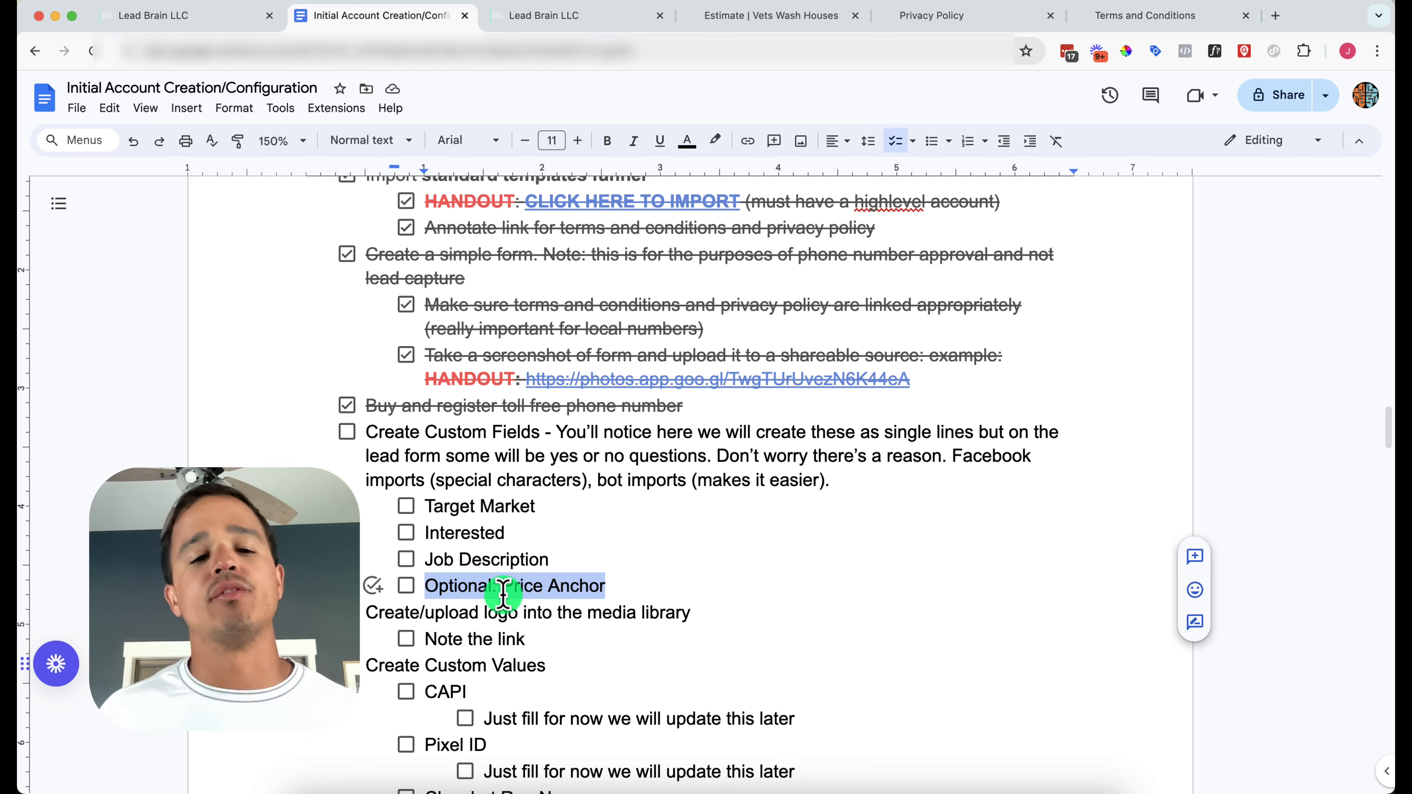
pyautogui.doubleClick(457, 506)
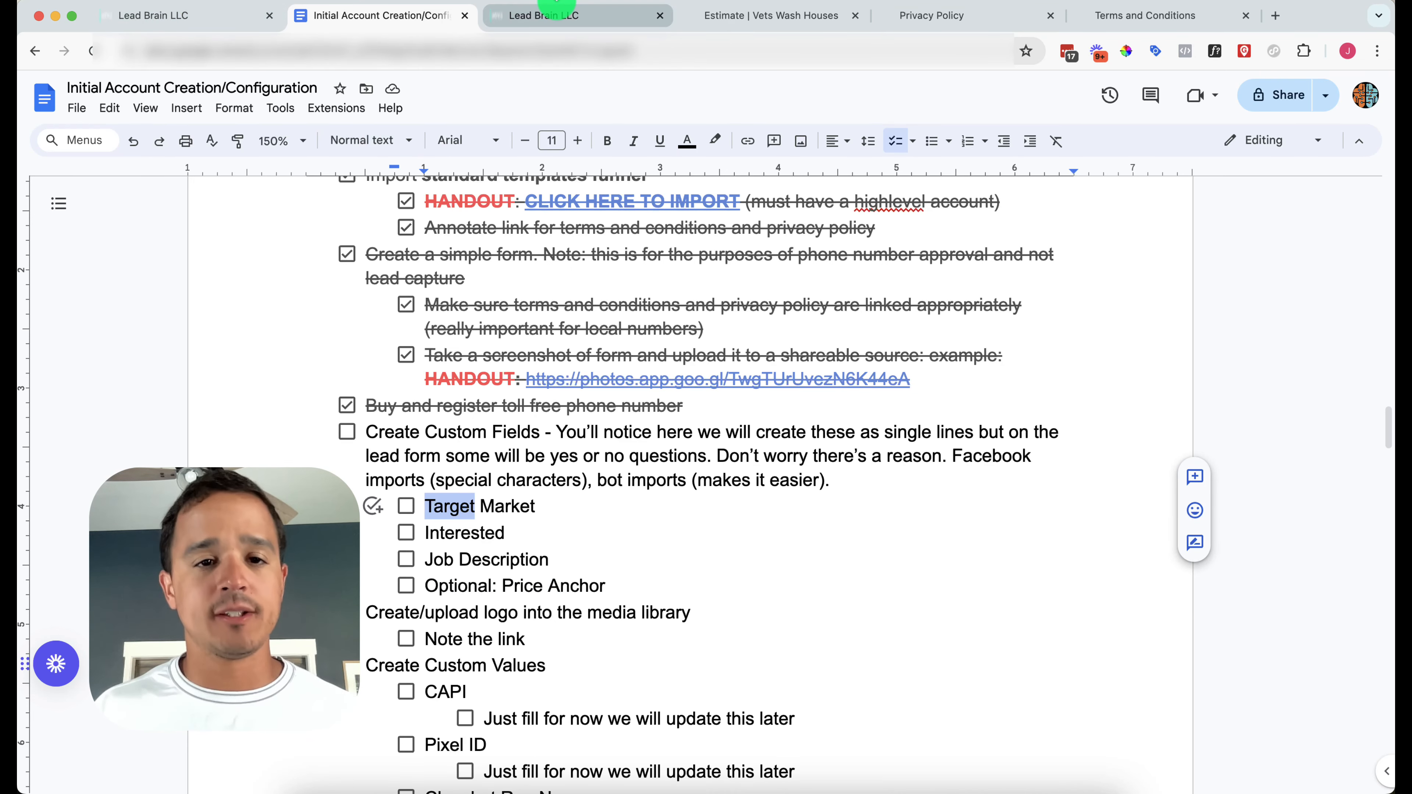
pyautogui.click(557, 7)
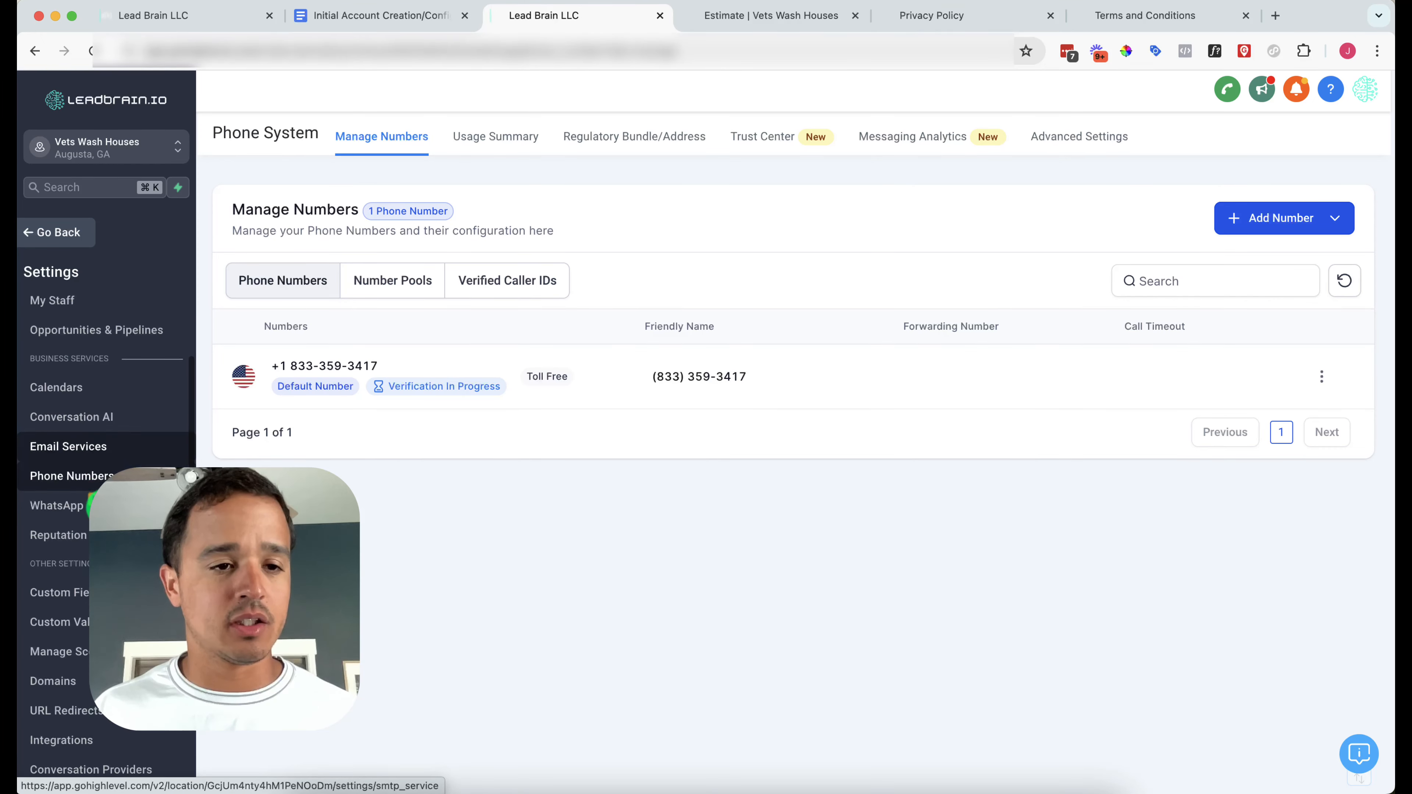
pyautogui.scroll(-3, 79, 457)
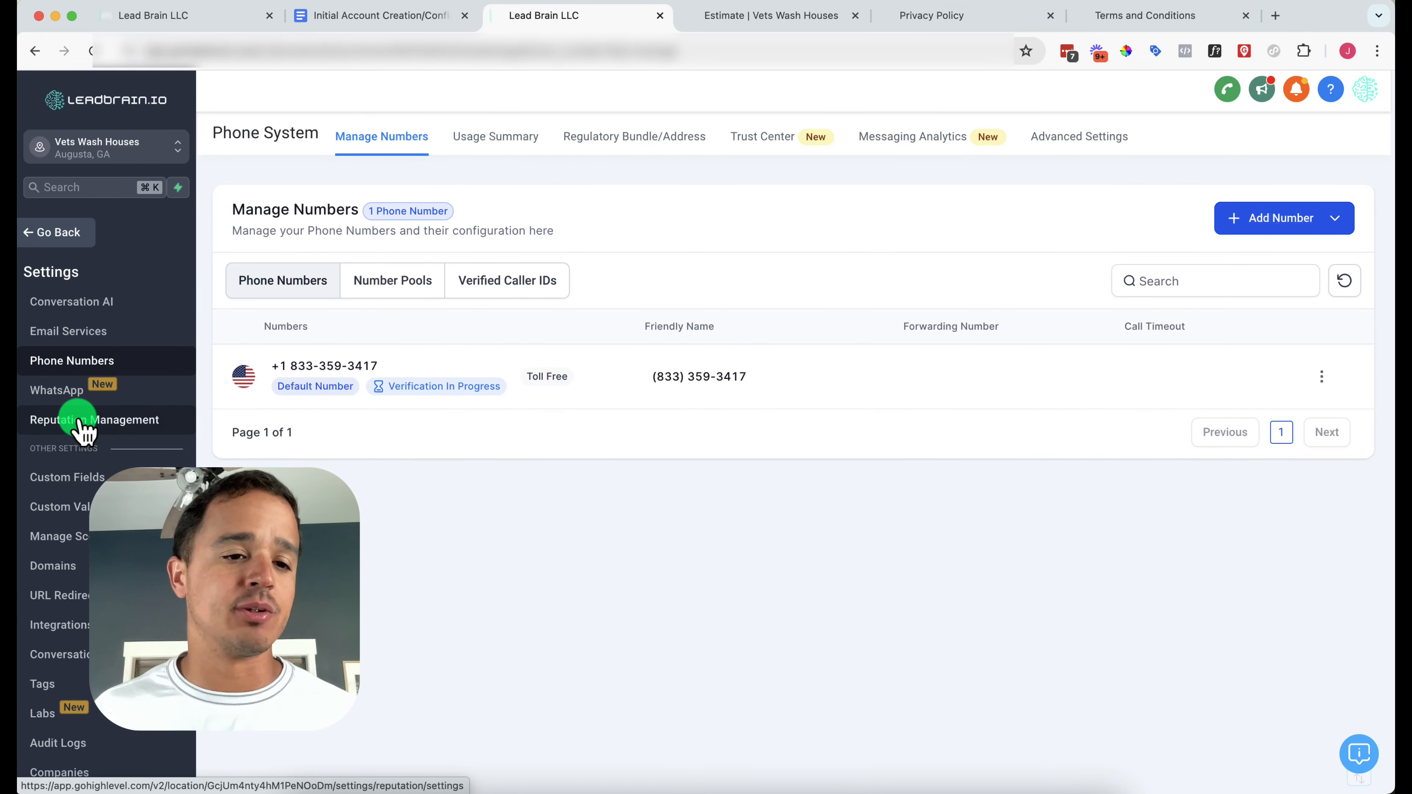
pyautogui.scroll(2, 82, 428)
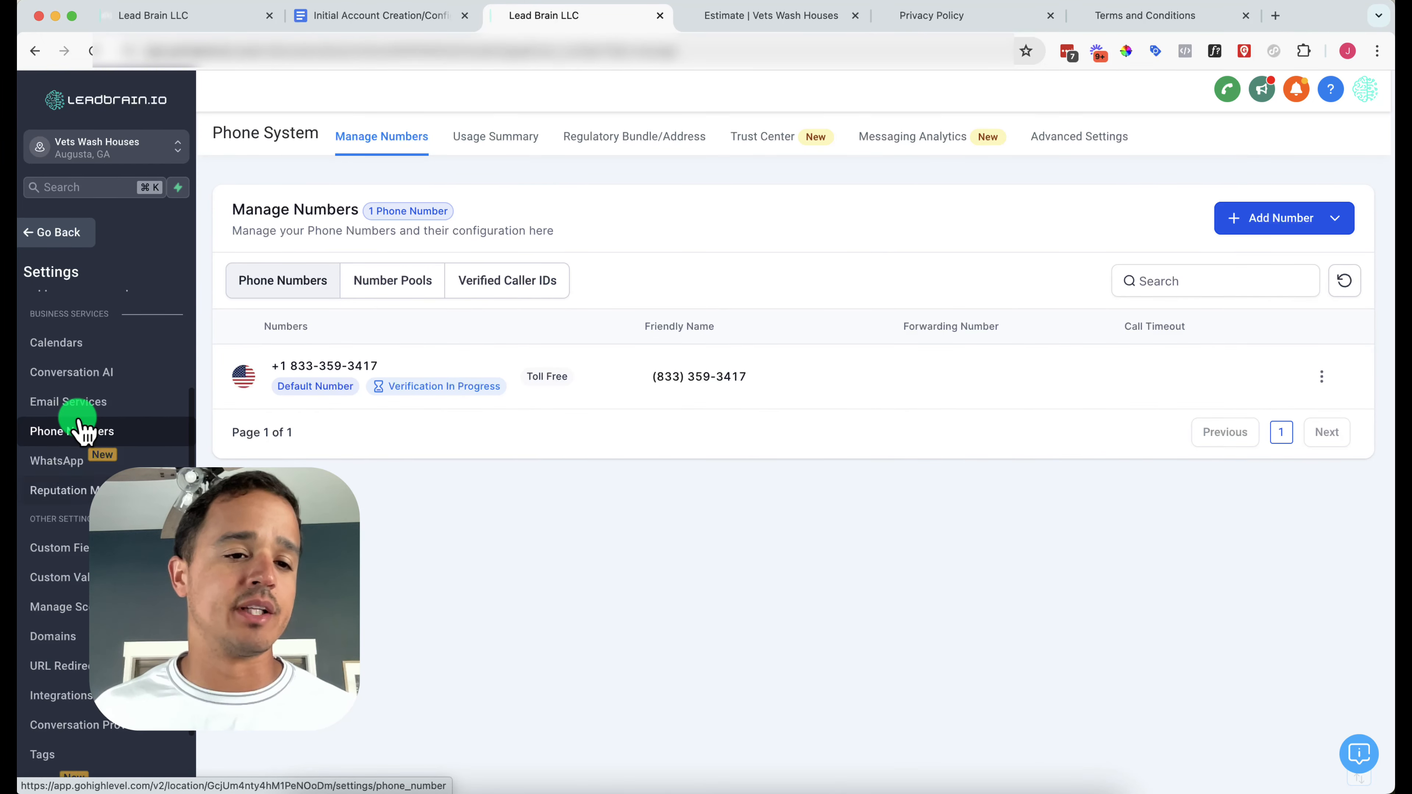
# Start a single-line custom field named Target Market in the Additional Info group
pyautogui.click(78, 551)
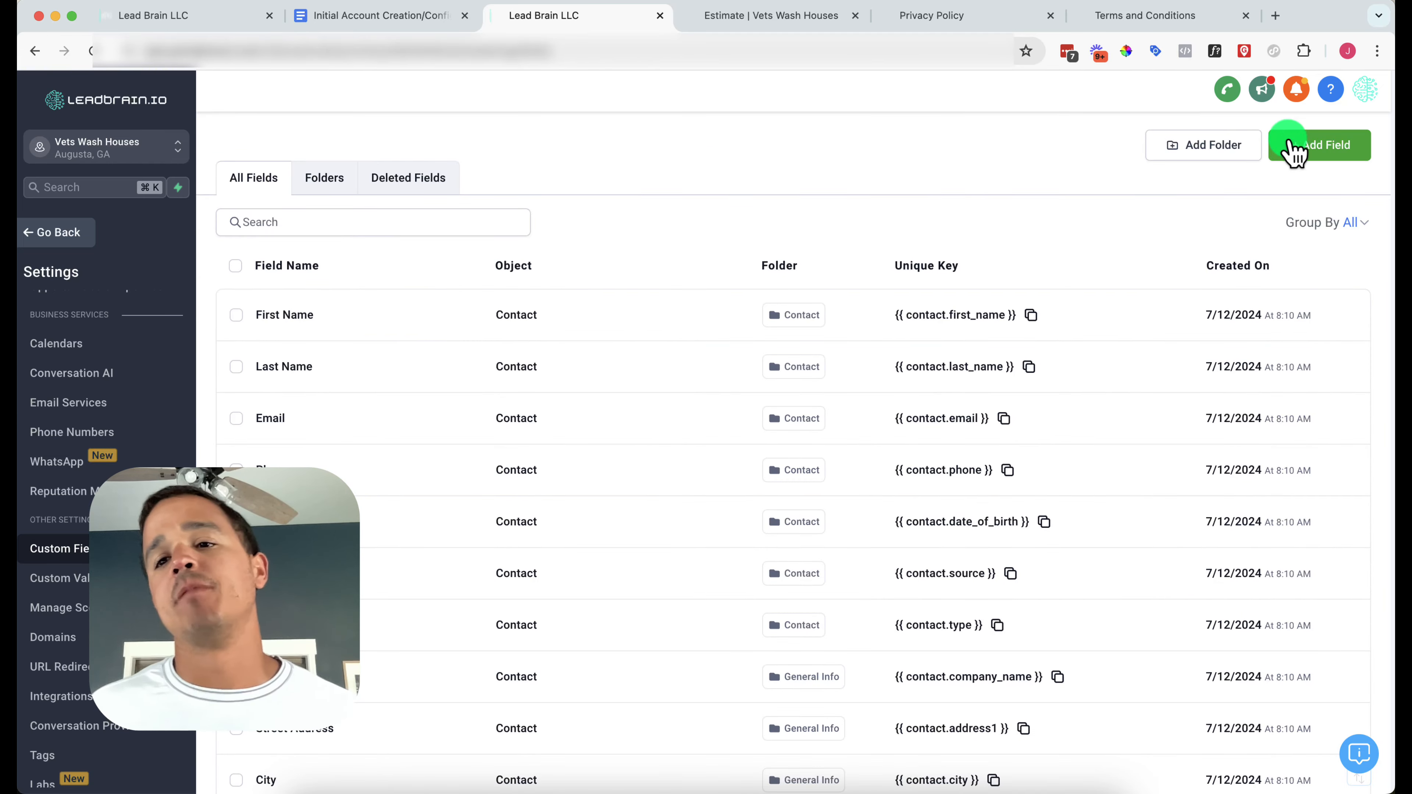
pyautogui.click(1297, 145)
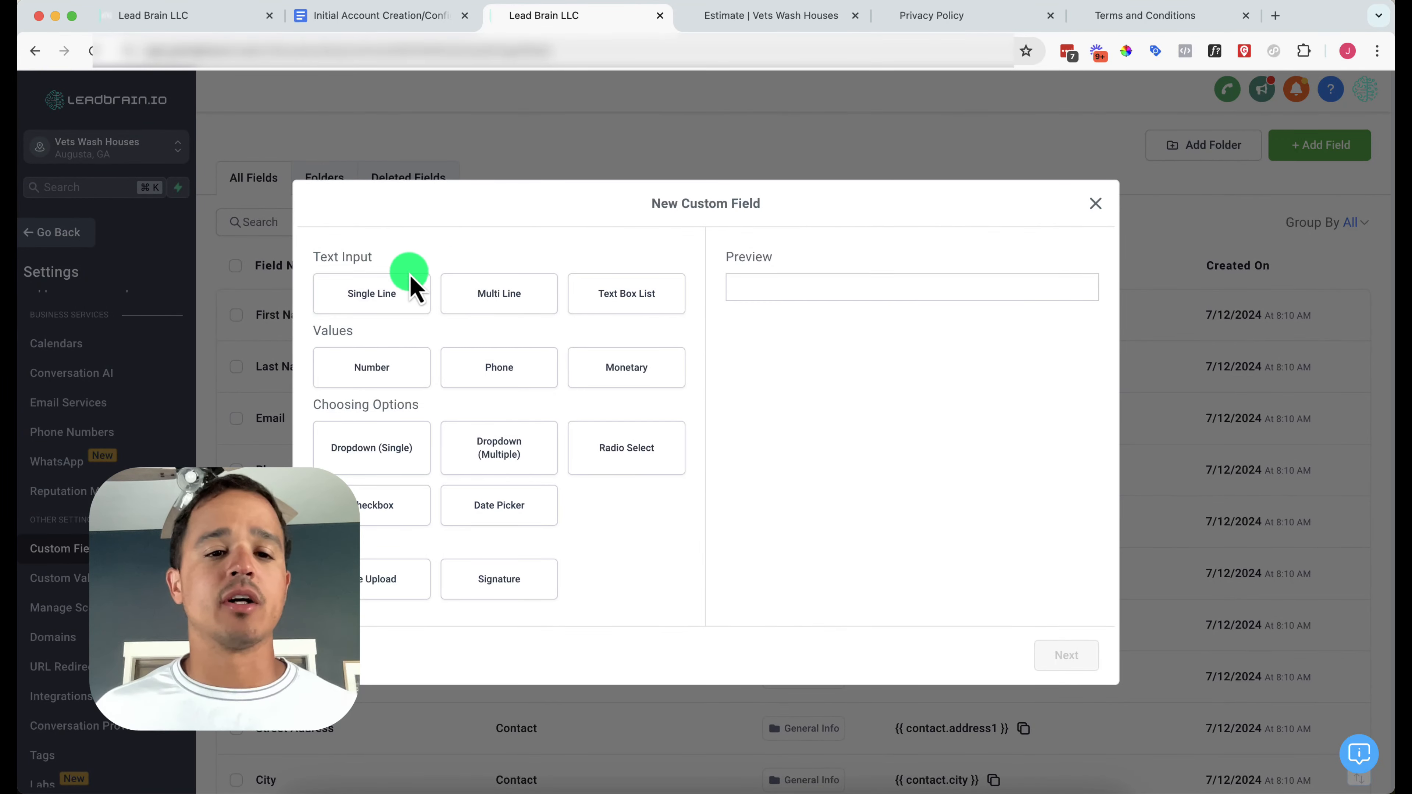
pyautogui.click(412, 297)
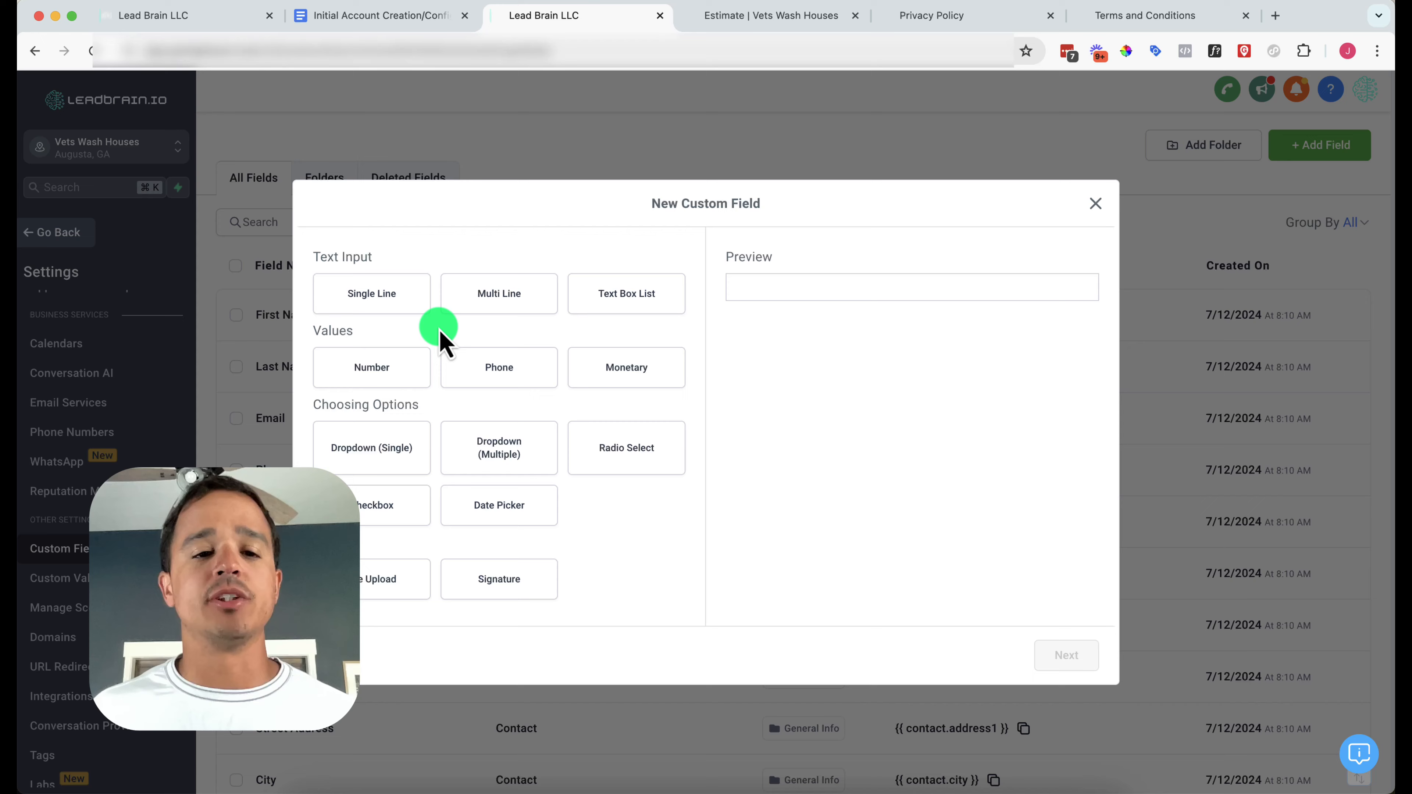
pyautogui.click(371, 303)
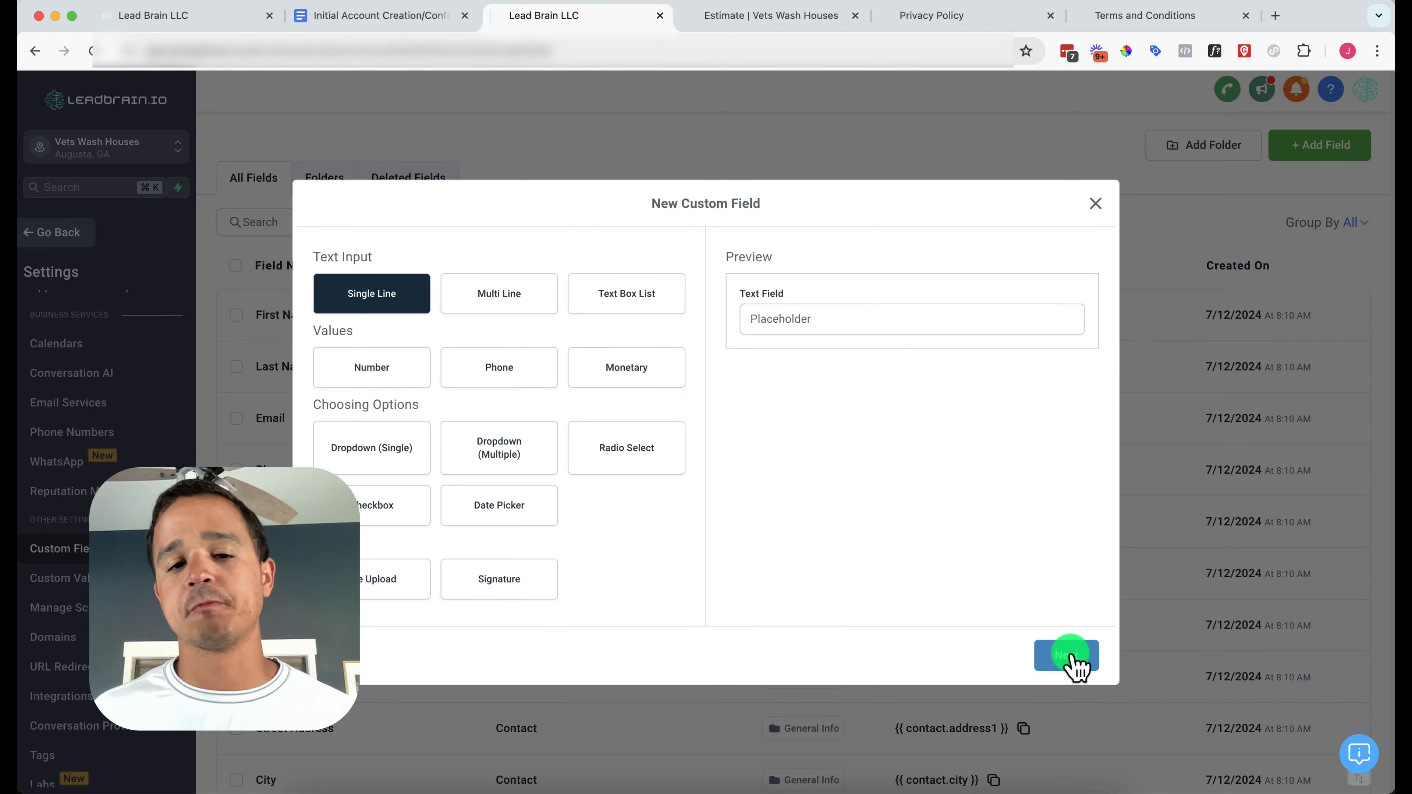
pyautogui.click(1071, 660)
pyautogui.click(370, 396)
pyautogui.write('Ta')
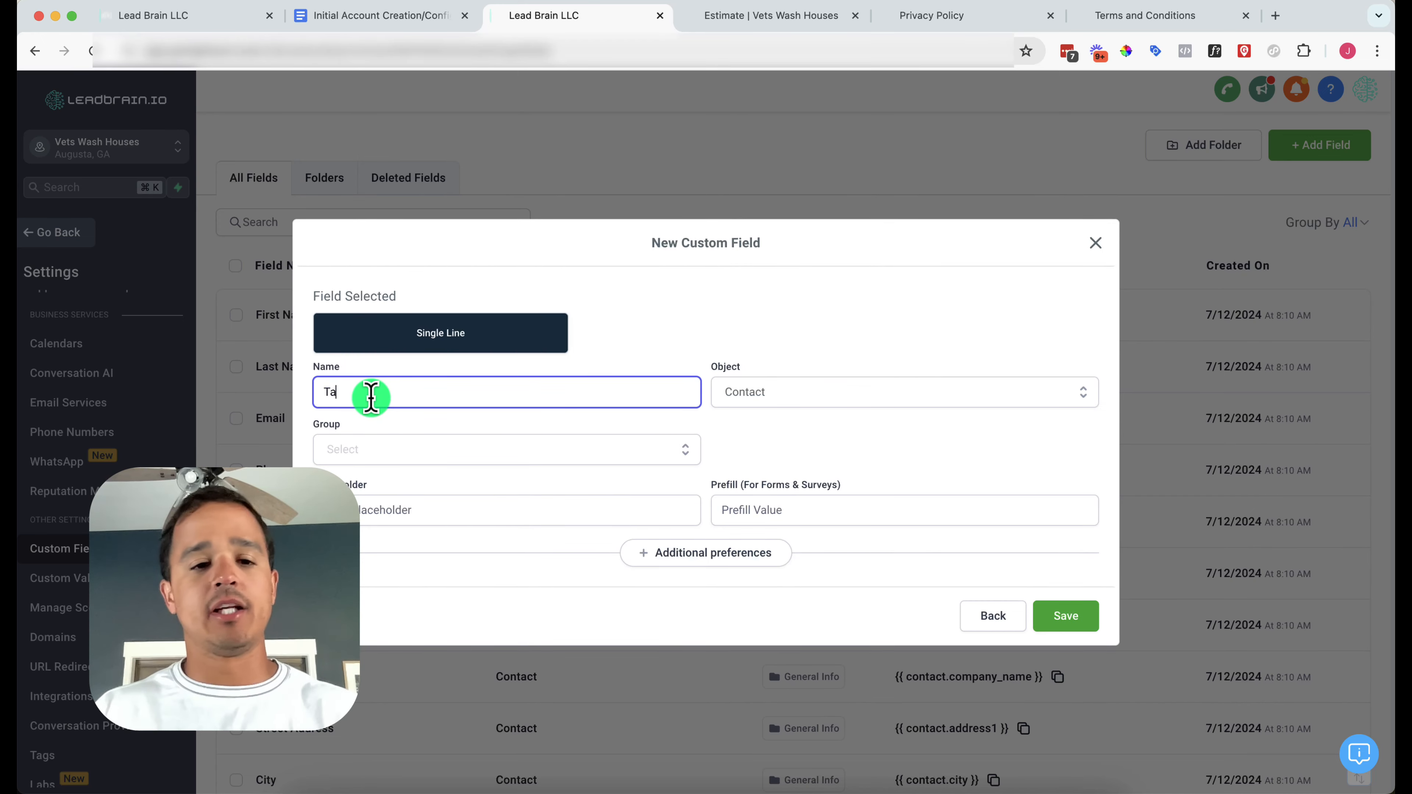
pyautogui.write('rget Market')
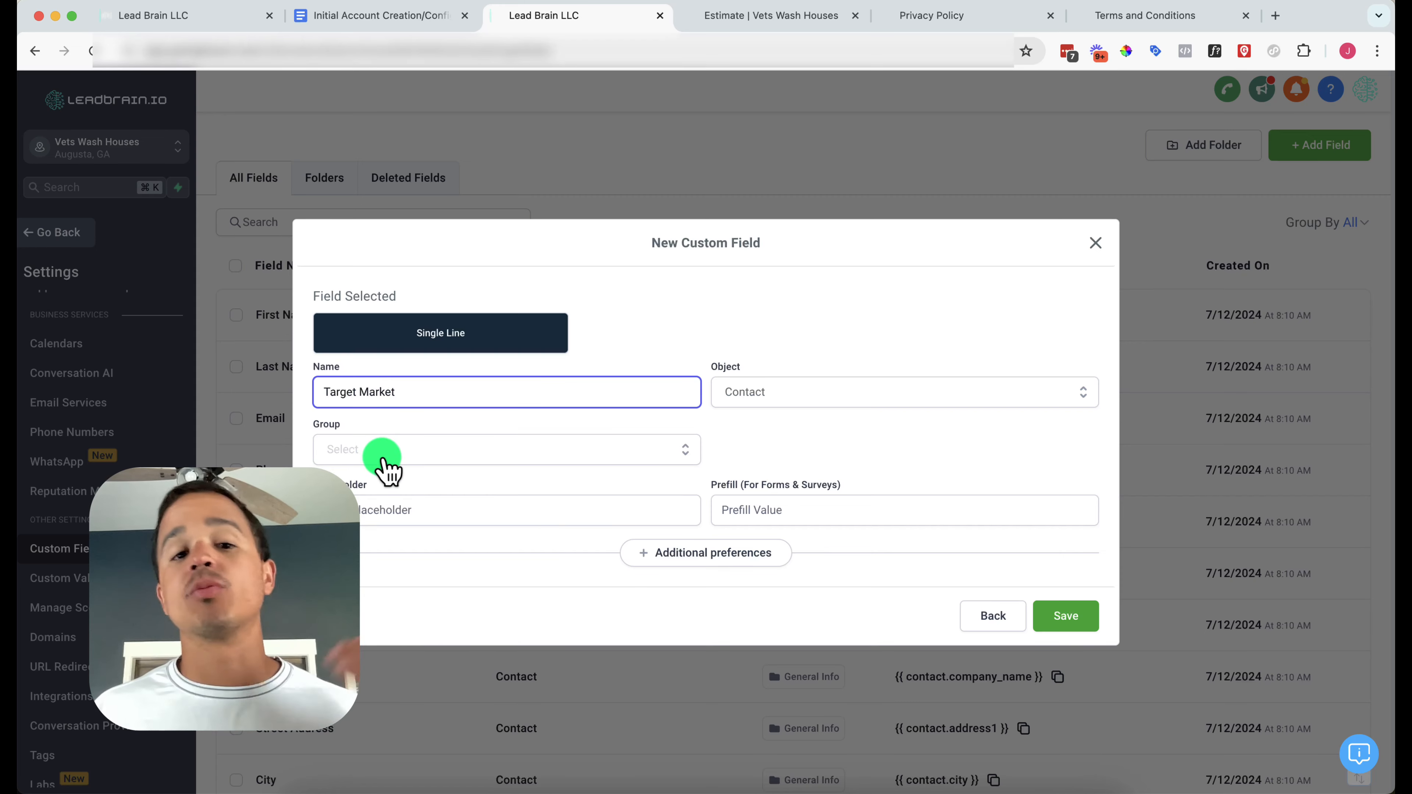
pyautogui.click(385, 453)
pyautogui.click(389, 549)
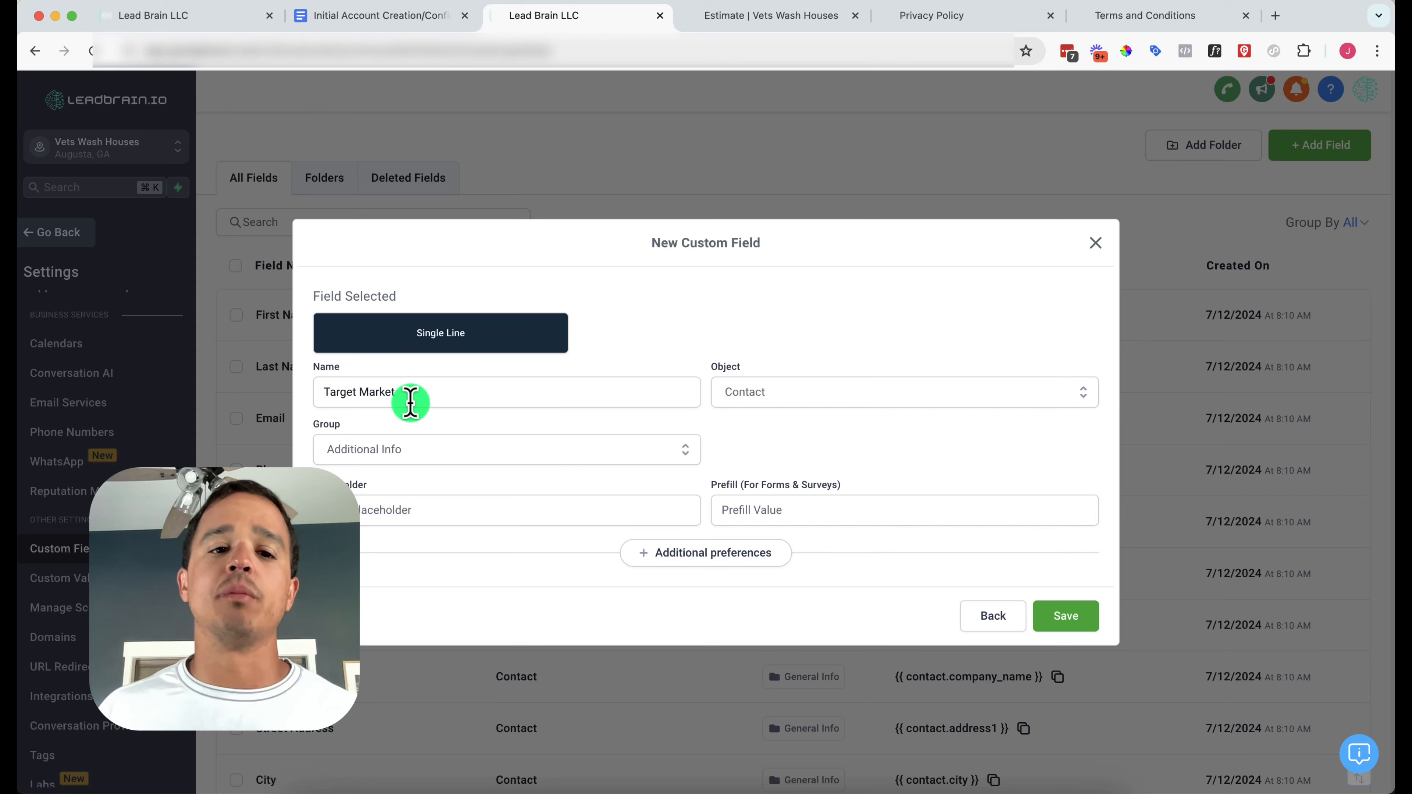
# Try the name 'Do you live within 30 miles of Augusta?', revert to Target Market, and save
pyautogui.tripleClick(411, 402)
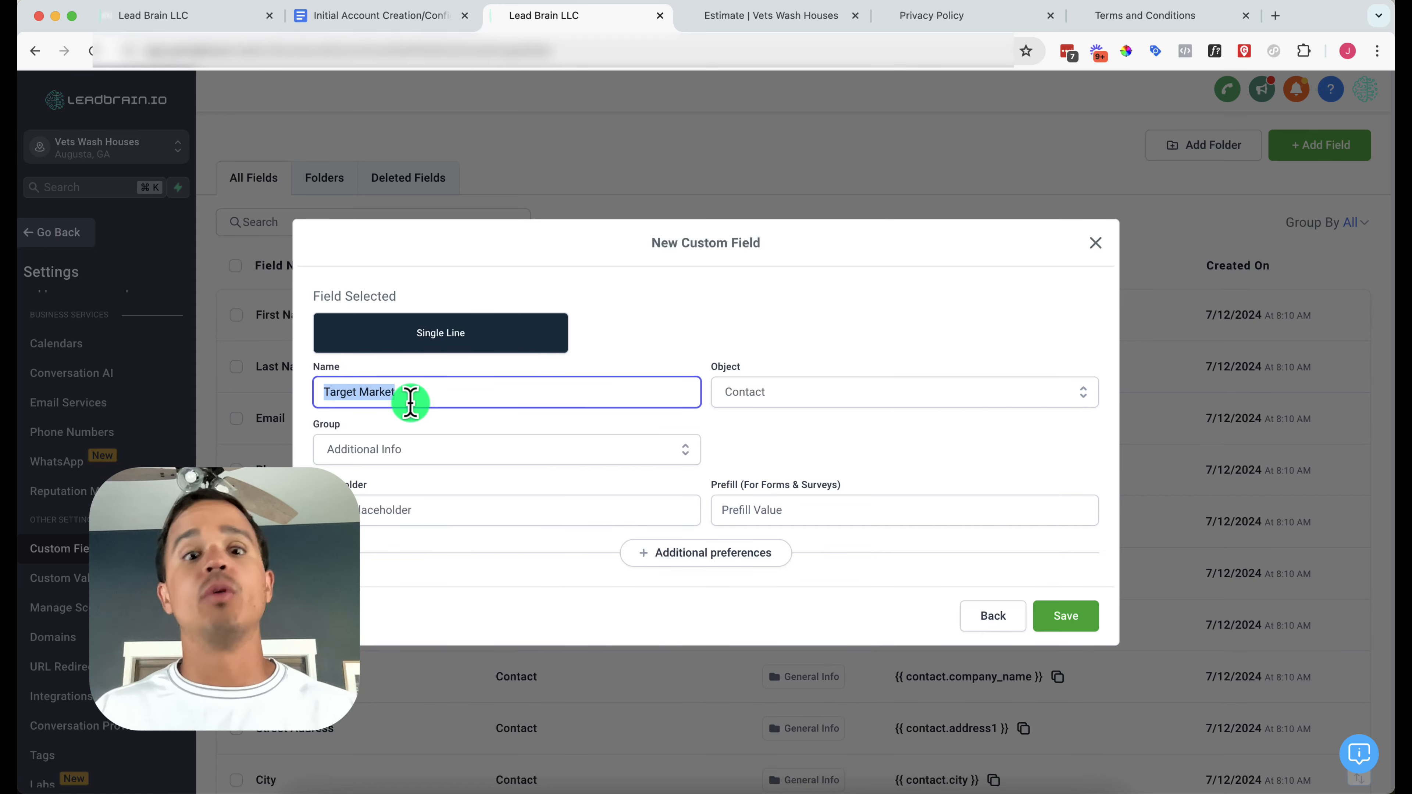
pyautogui.write('Do you l')
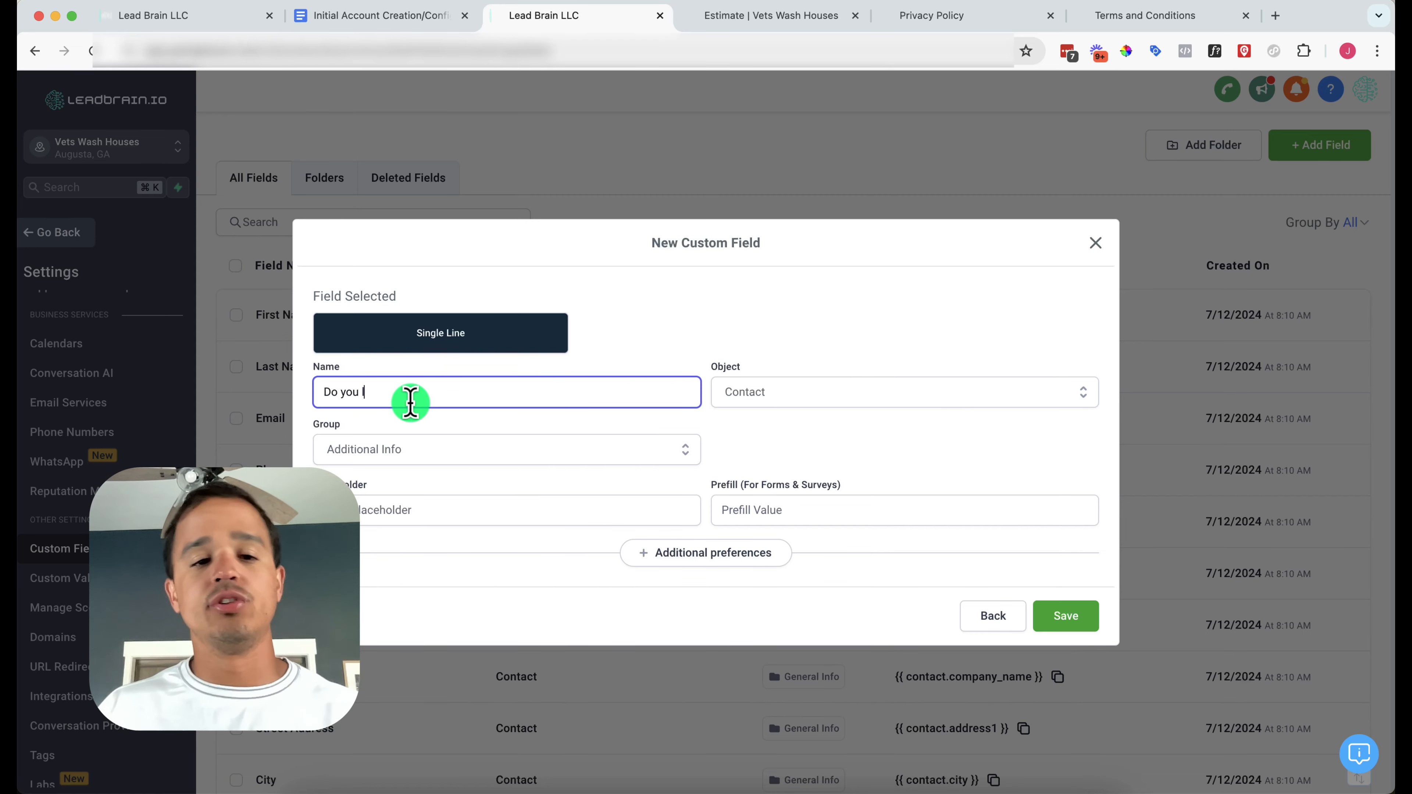
pyautogui.write('ive withi')
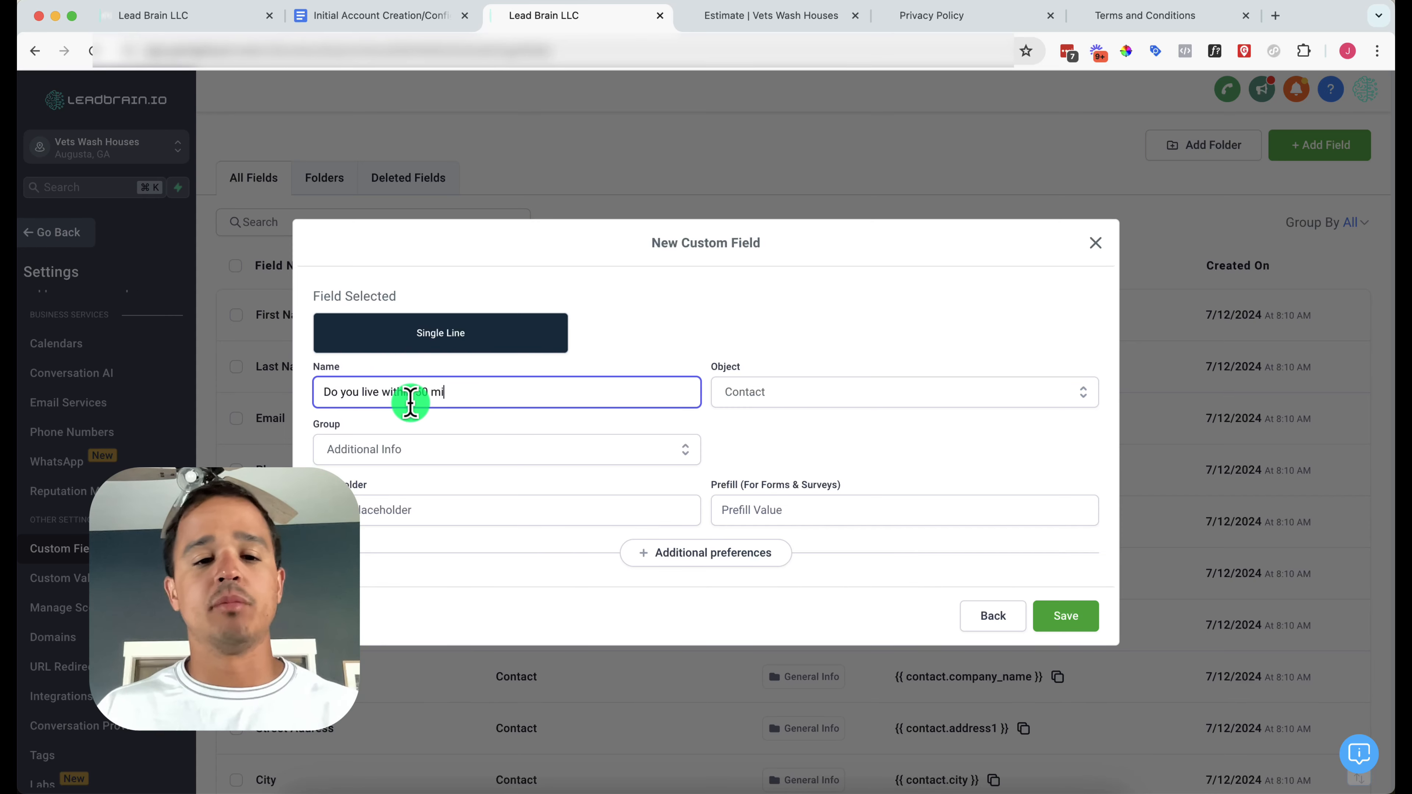
pyautogui.write('n 30 miles of Augusta?')
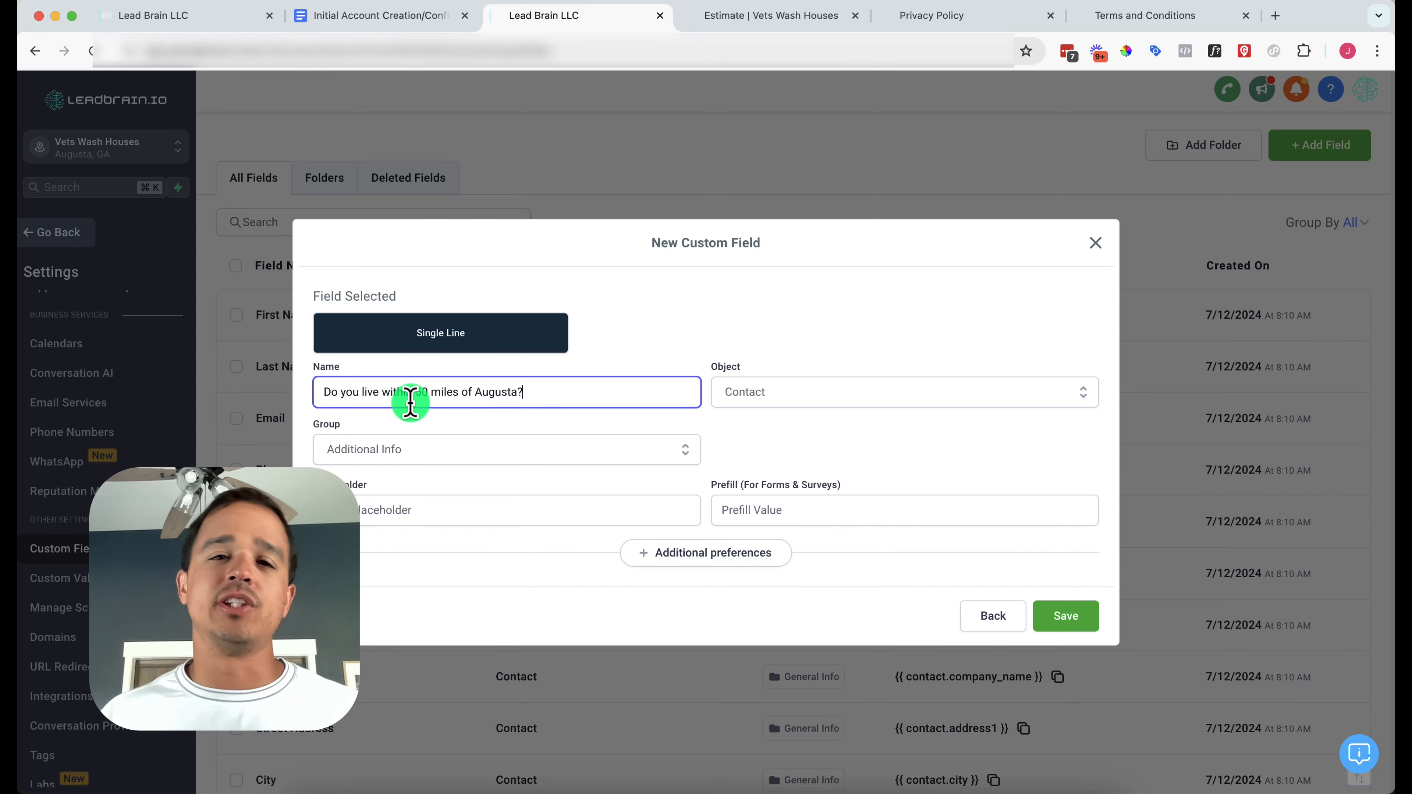
pyautogui.tripleClick(444, 392)
pyautogui.write('Ta')
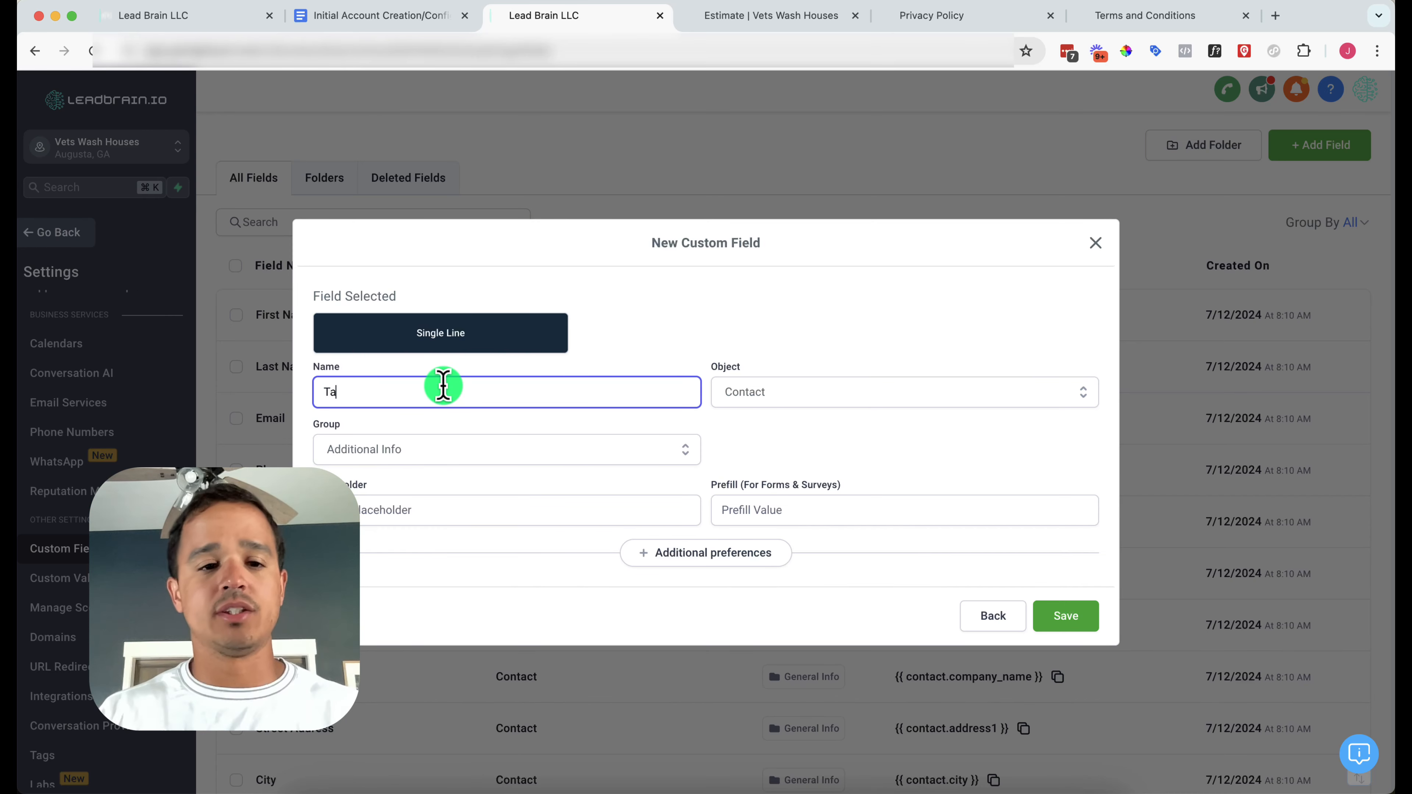
pyautogui.write('rget Market')
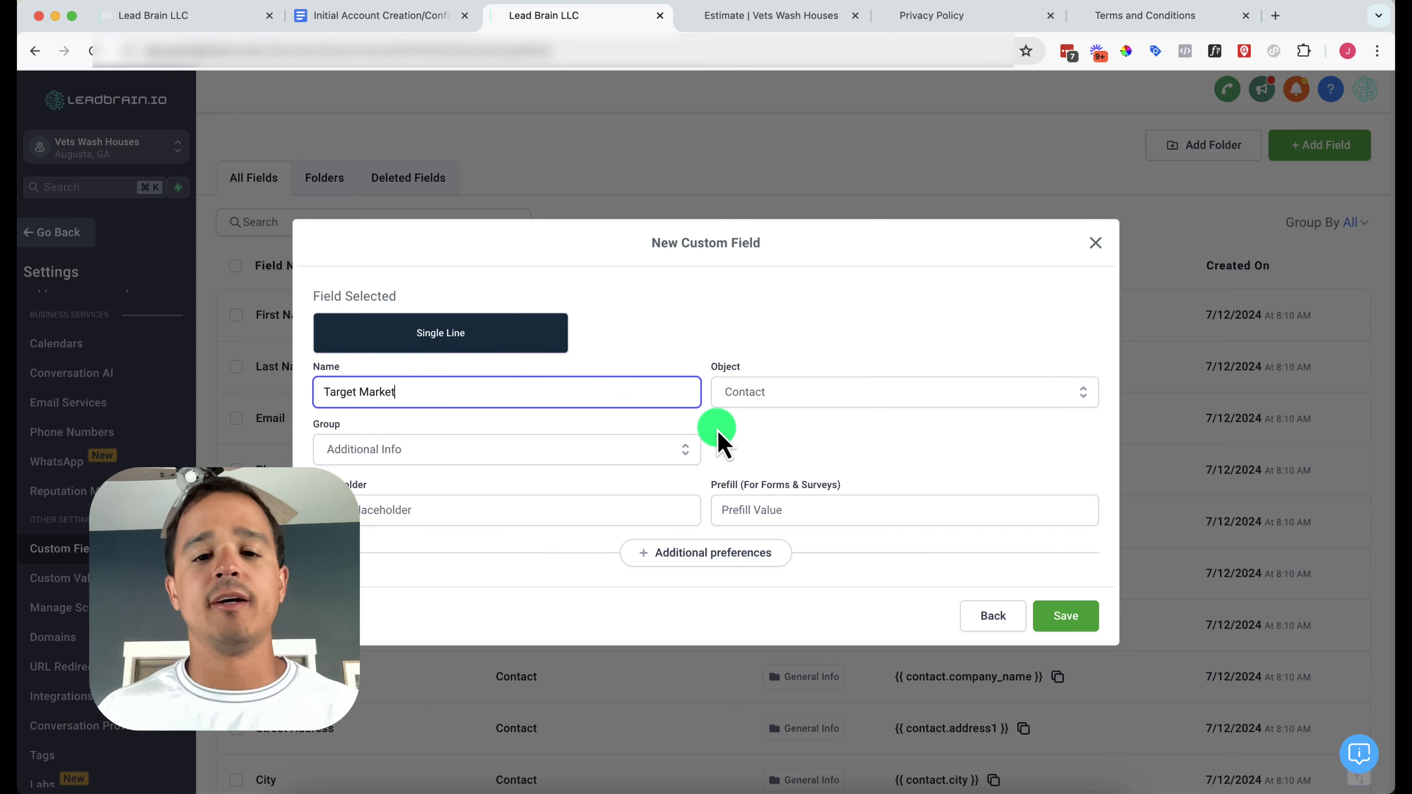
pyautogui.click(609, 457)
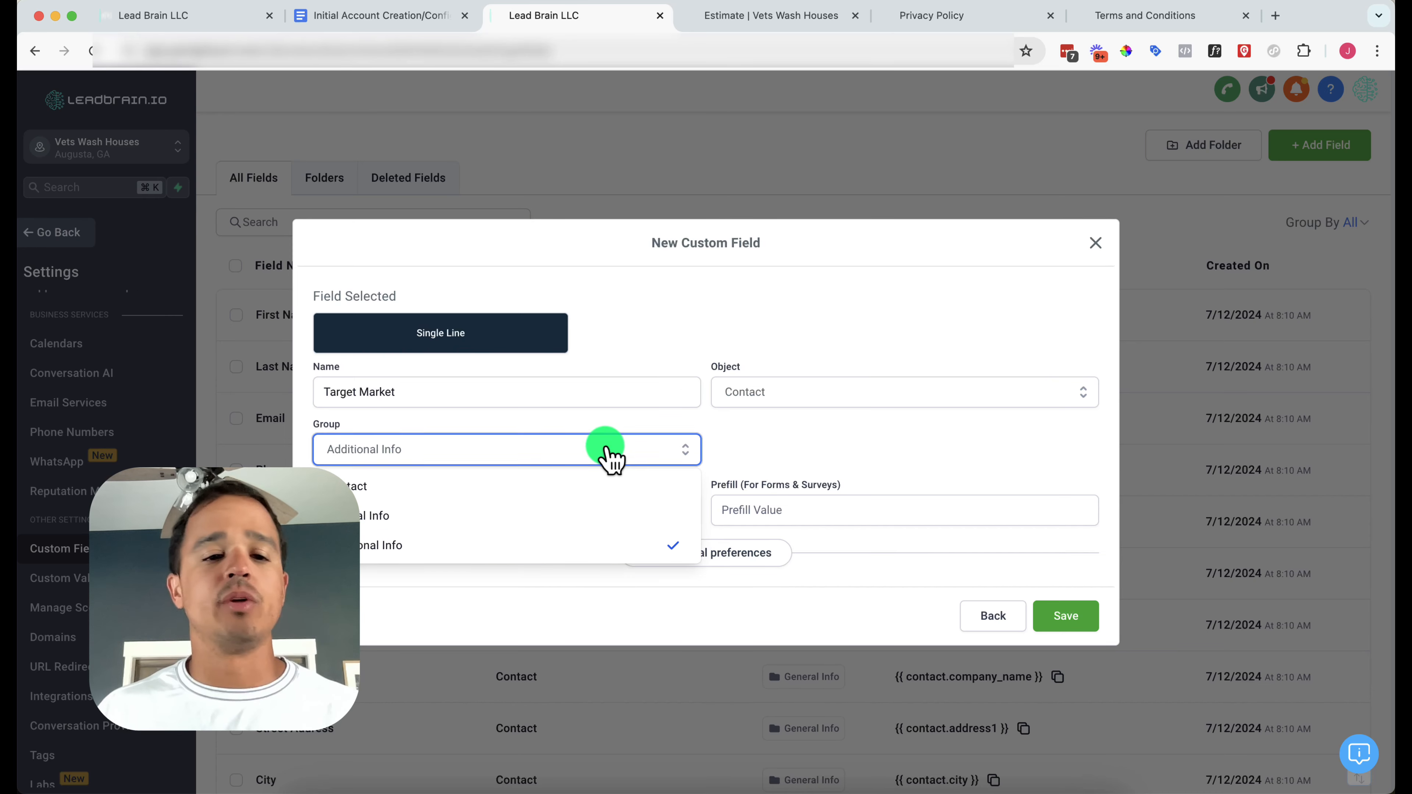
pyautogui.click(488, 548)
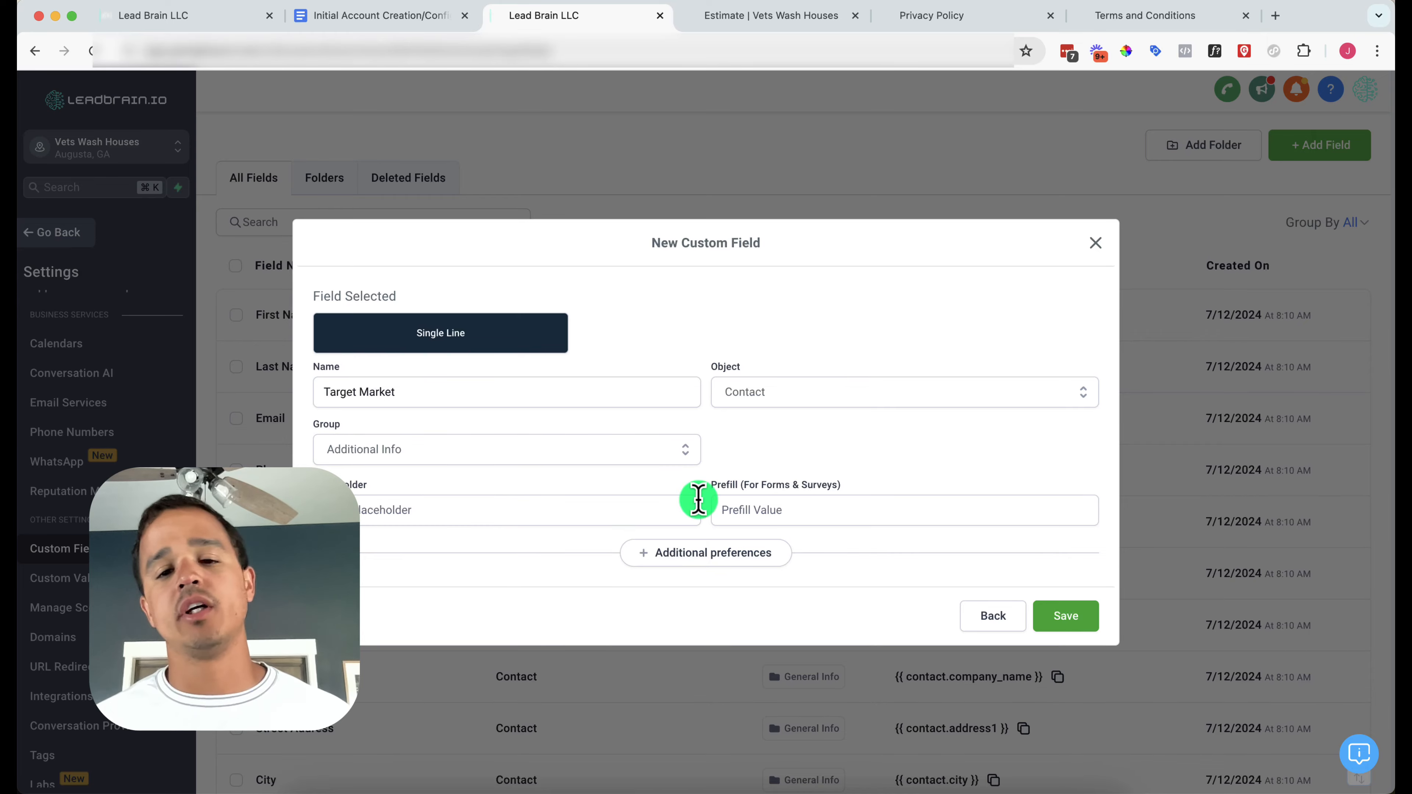
pyautogui.click(1070, 621)
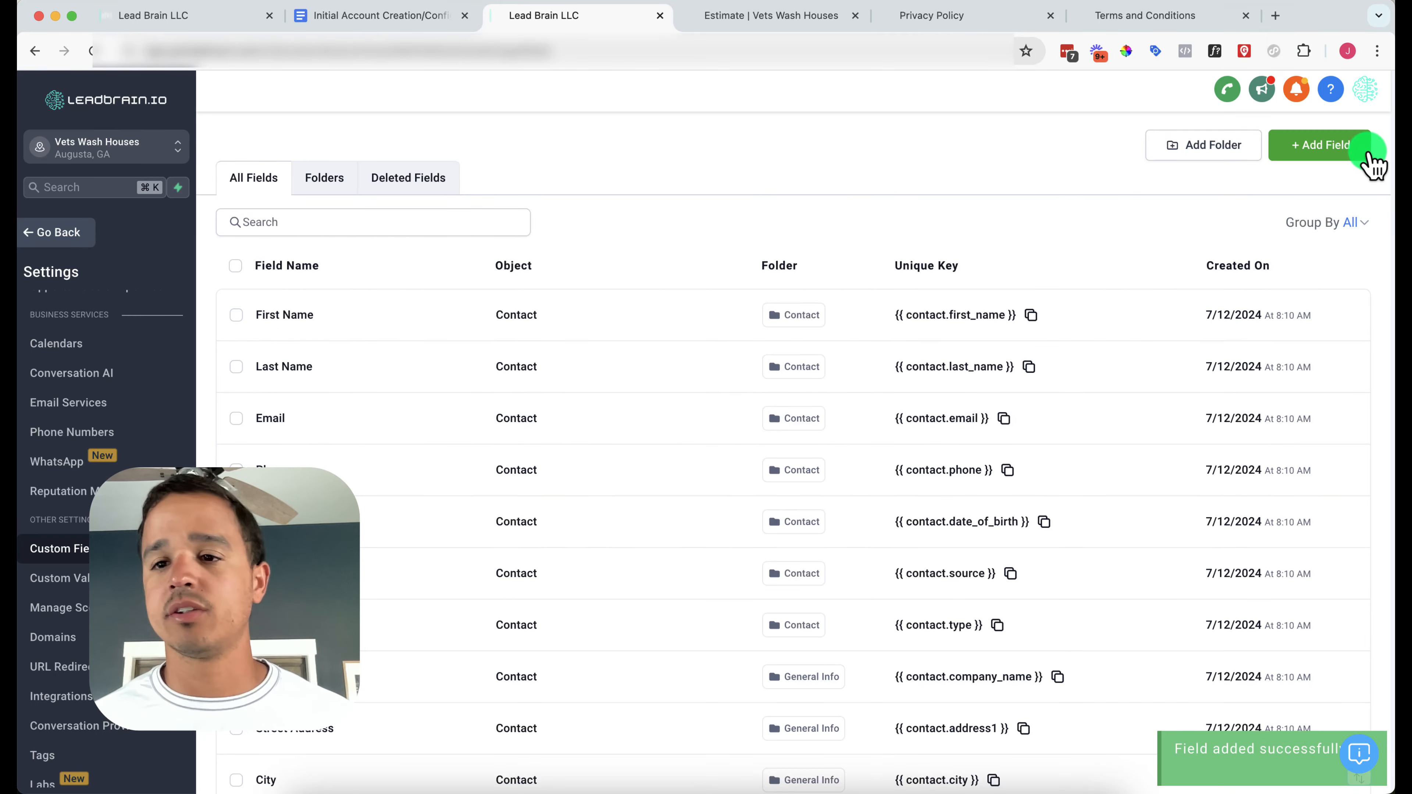
# Add a single-line Interested custom field in the Additional Info group
pyautogui.click(1346, 149)
pyautogui.click(396, 299)
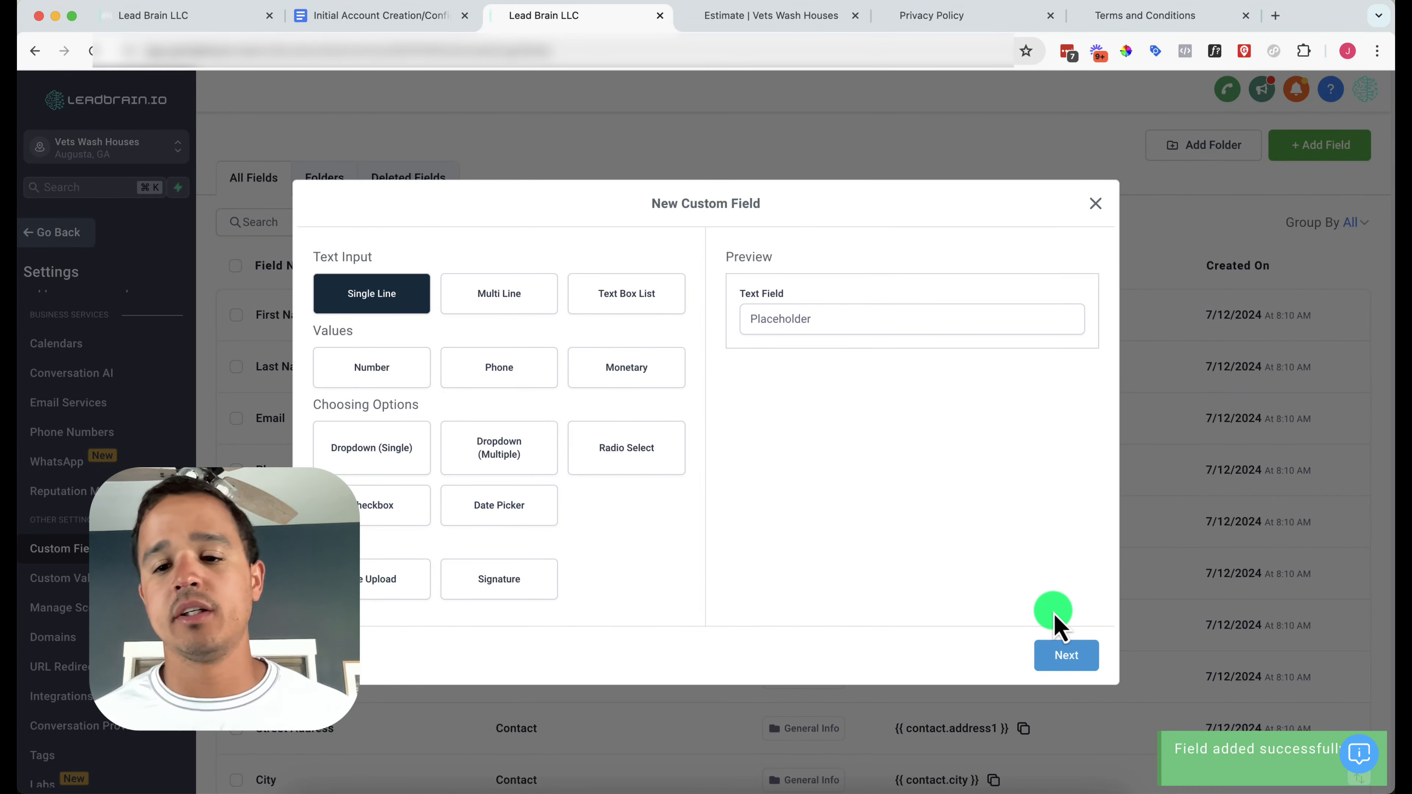
pyautogui.click(1066, 657)
pyautogui.click(392, 388)
pyautogui.write('I')
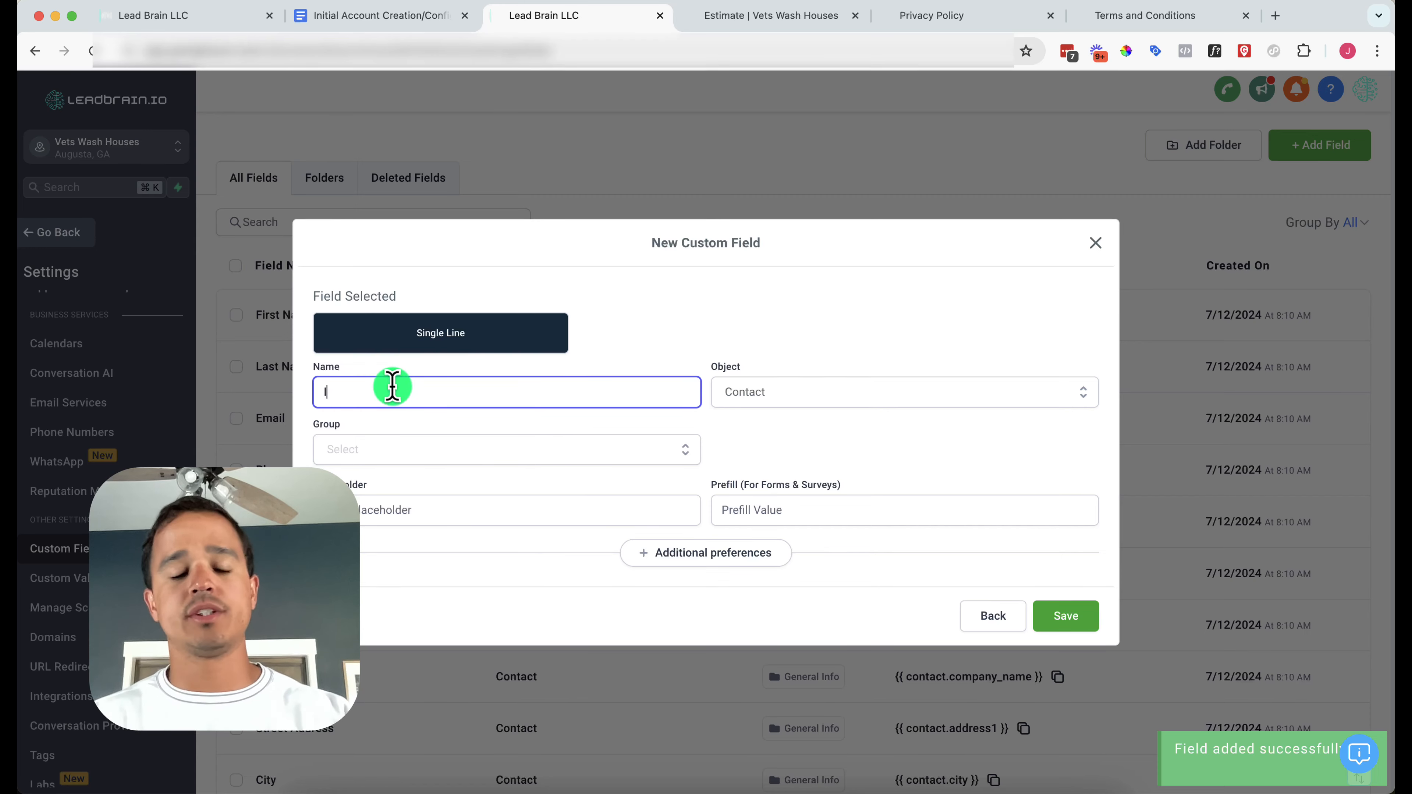
pyautogui.write('nterested')
pyautogui.click(378, 450)
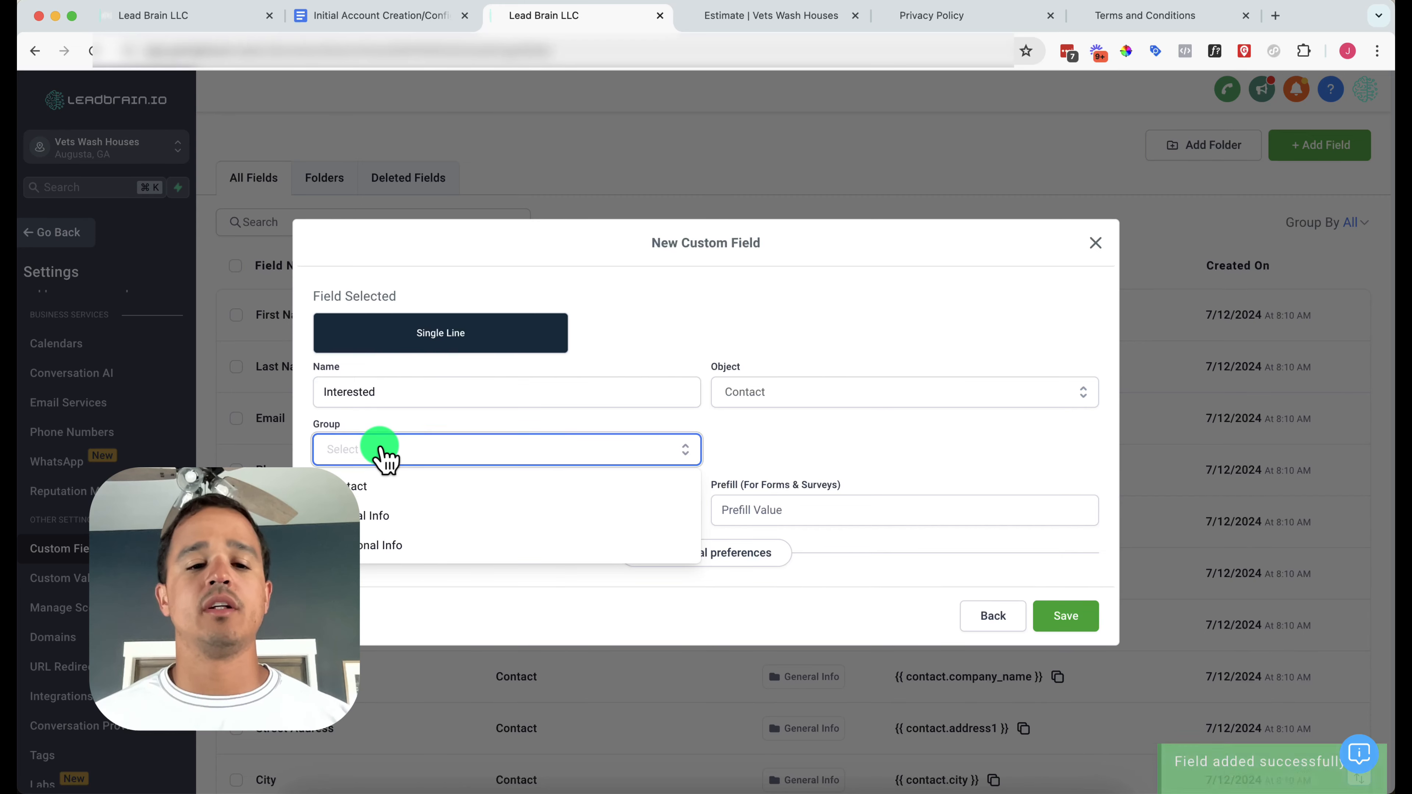
pyautogui.click(376, 545)
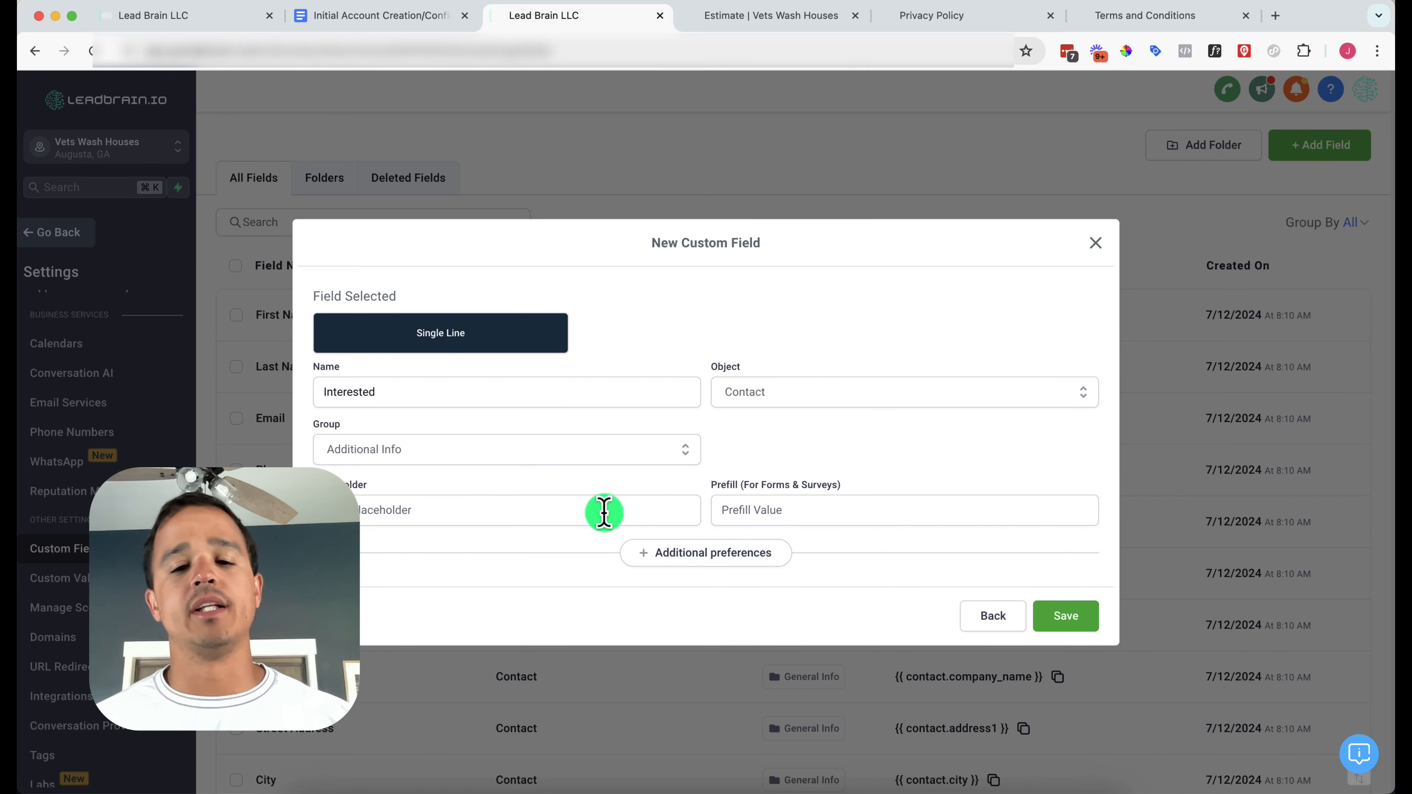
pyautogui.click(1053, 622)
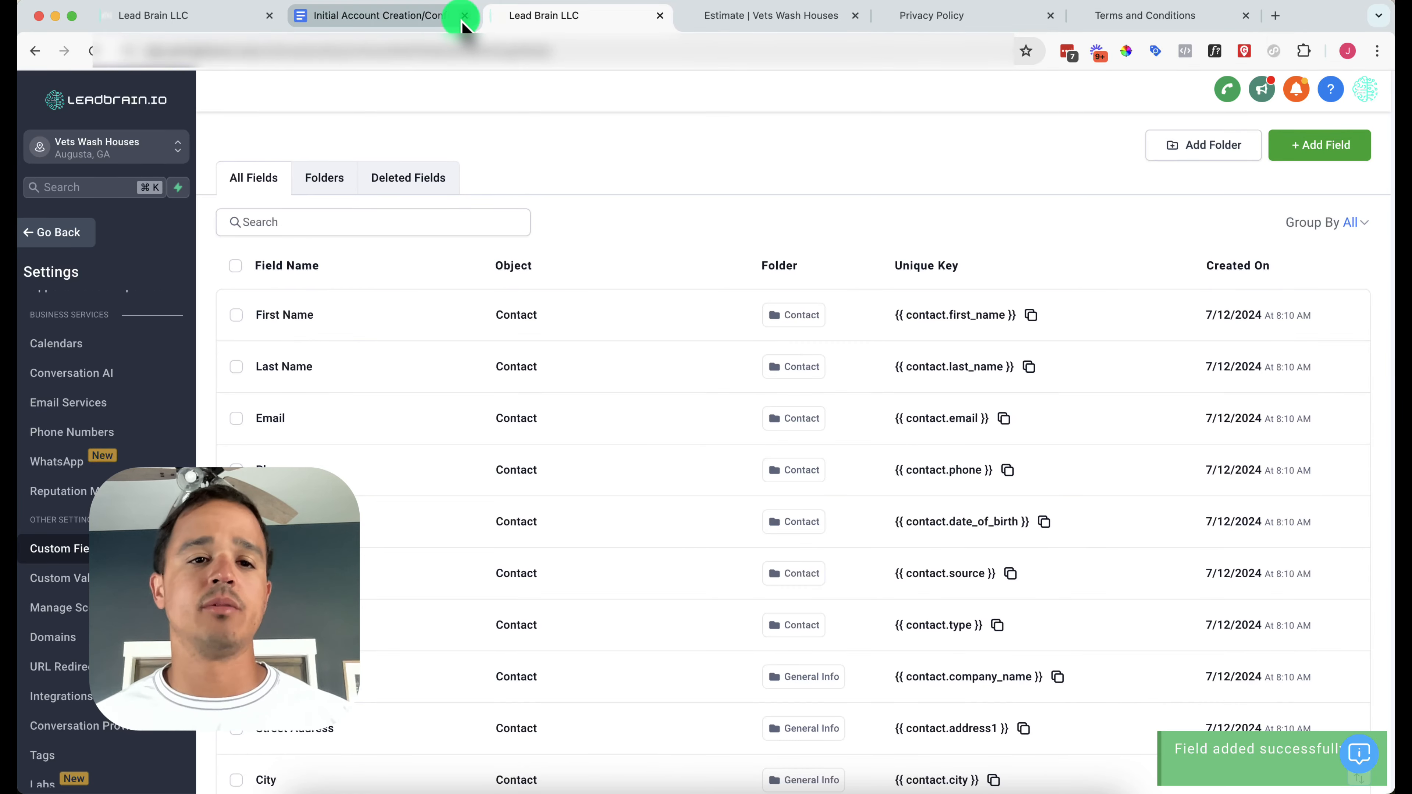
# Add a multi-line Job Description custom field in the Additional Info group
pyautogui.click(437, 23)
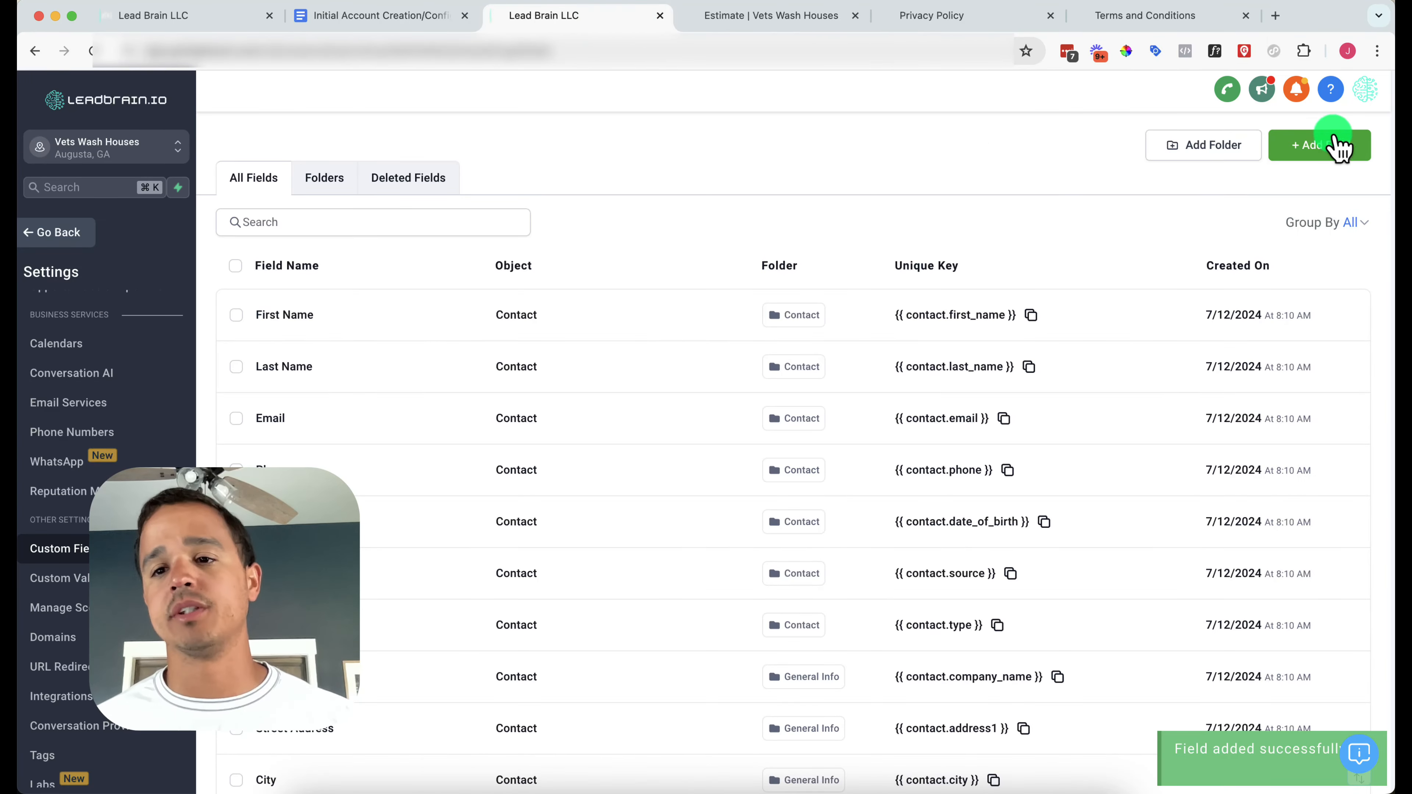
pyautogui.click(1337, 145)
pyautogui.click(404, 317)
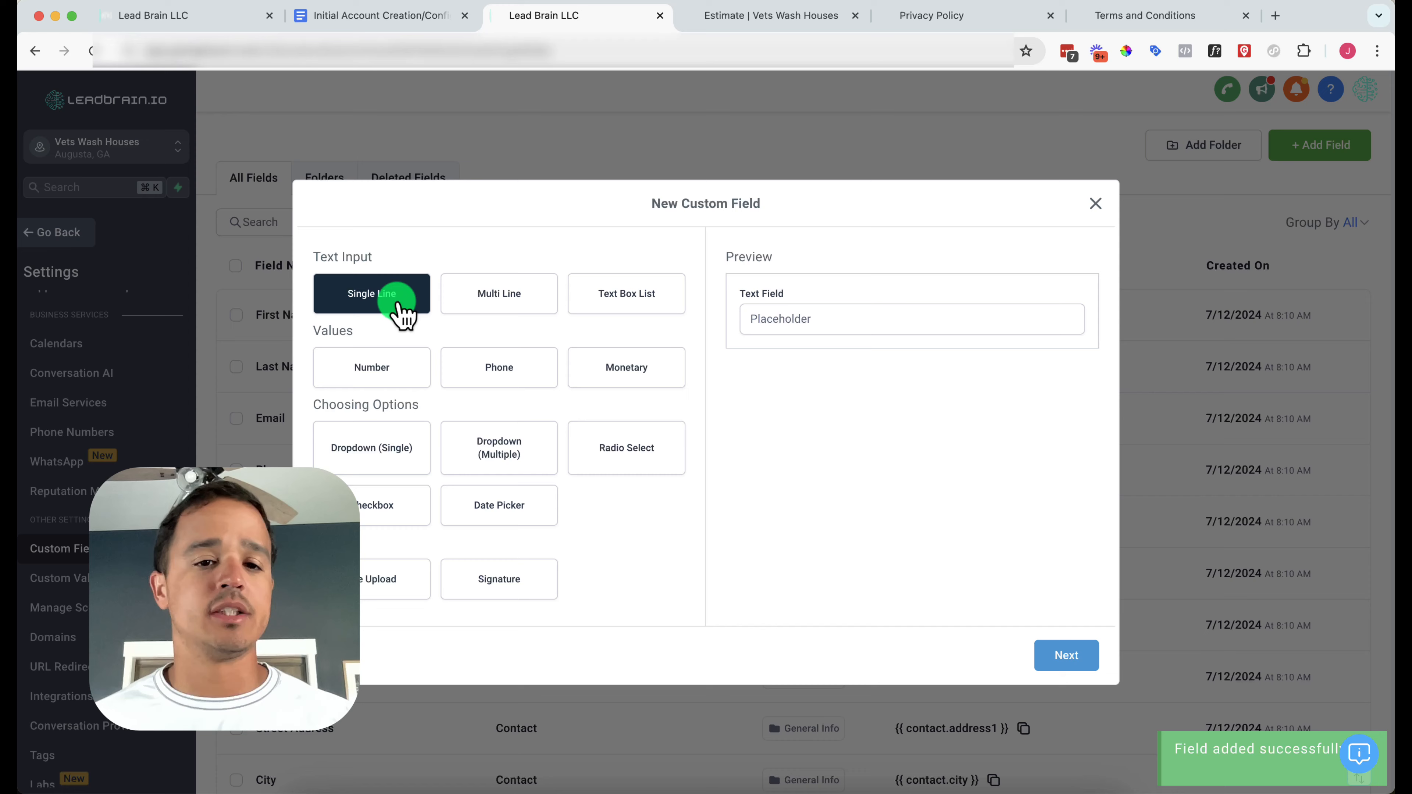
pyautogui.click(485, 310)
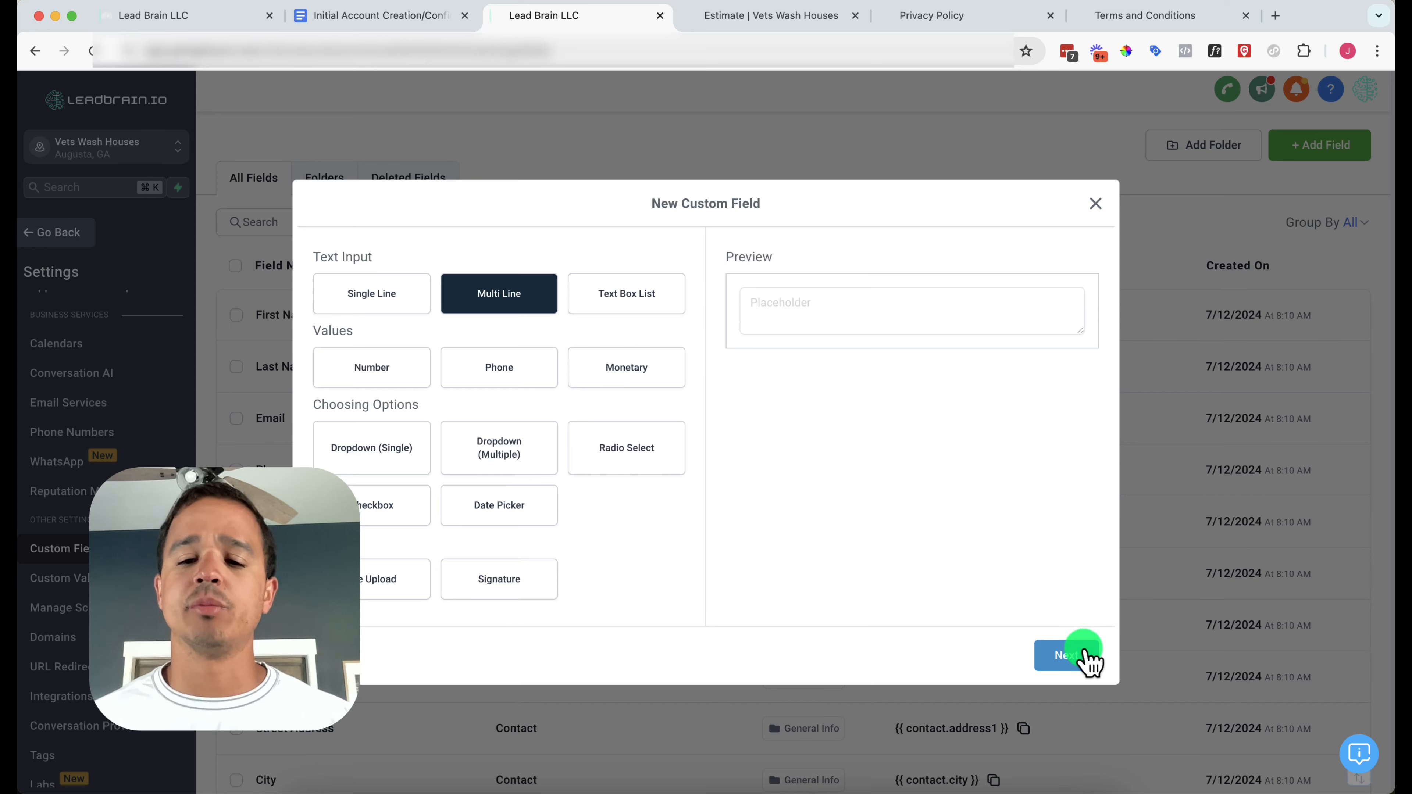
pyautogui.click(1067, 656)
pyautogui.click(646, 393)
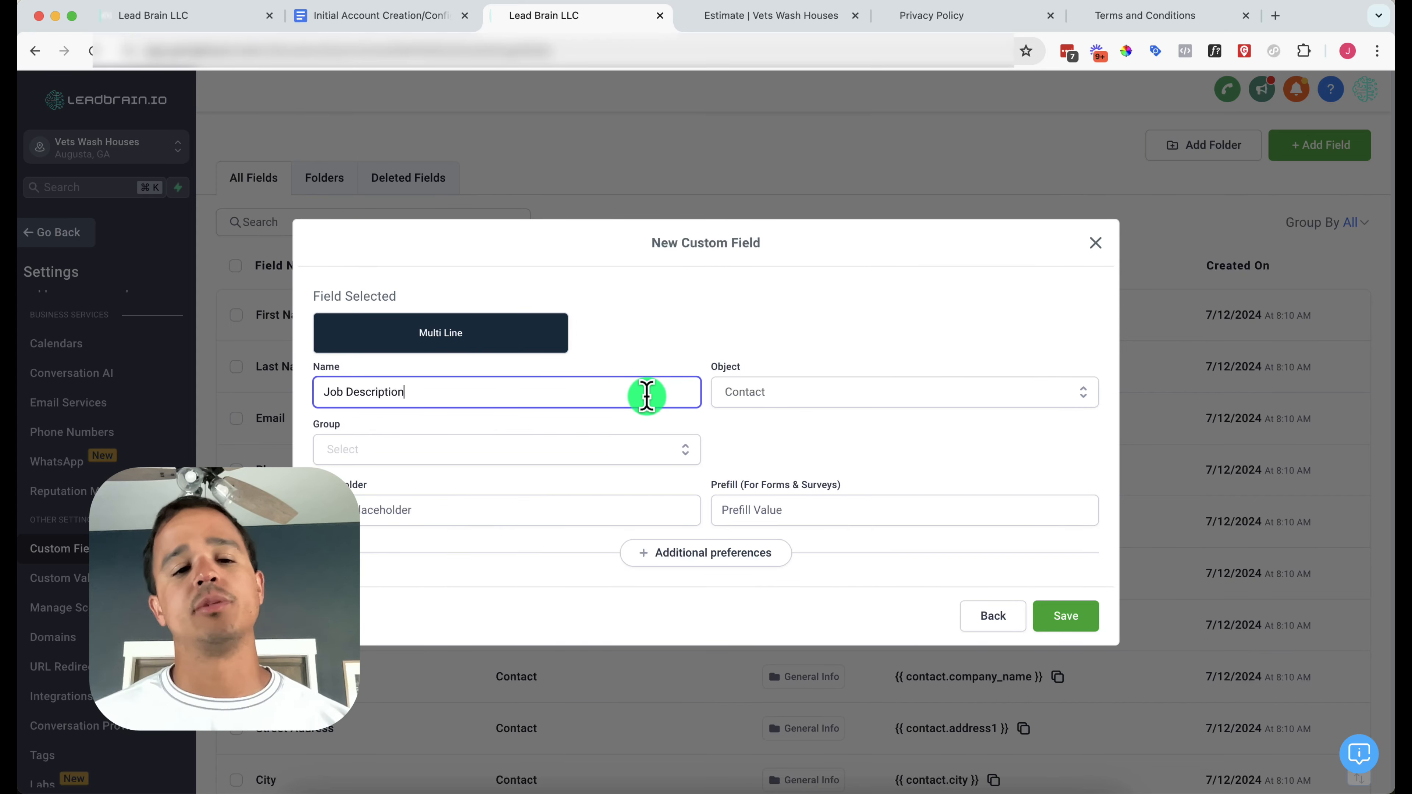
pyautogui.click(603, 453)
pyautogui.click(546, 557)
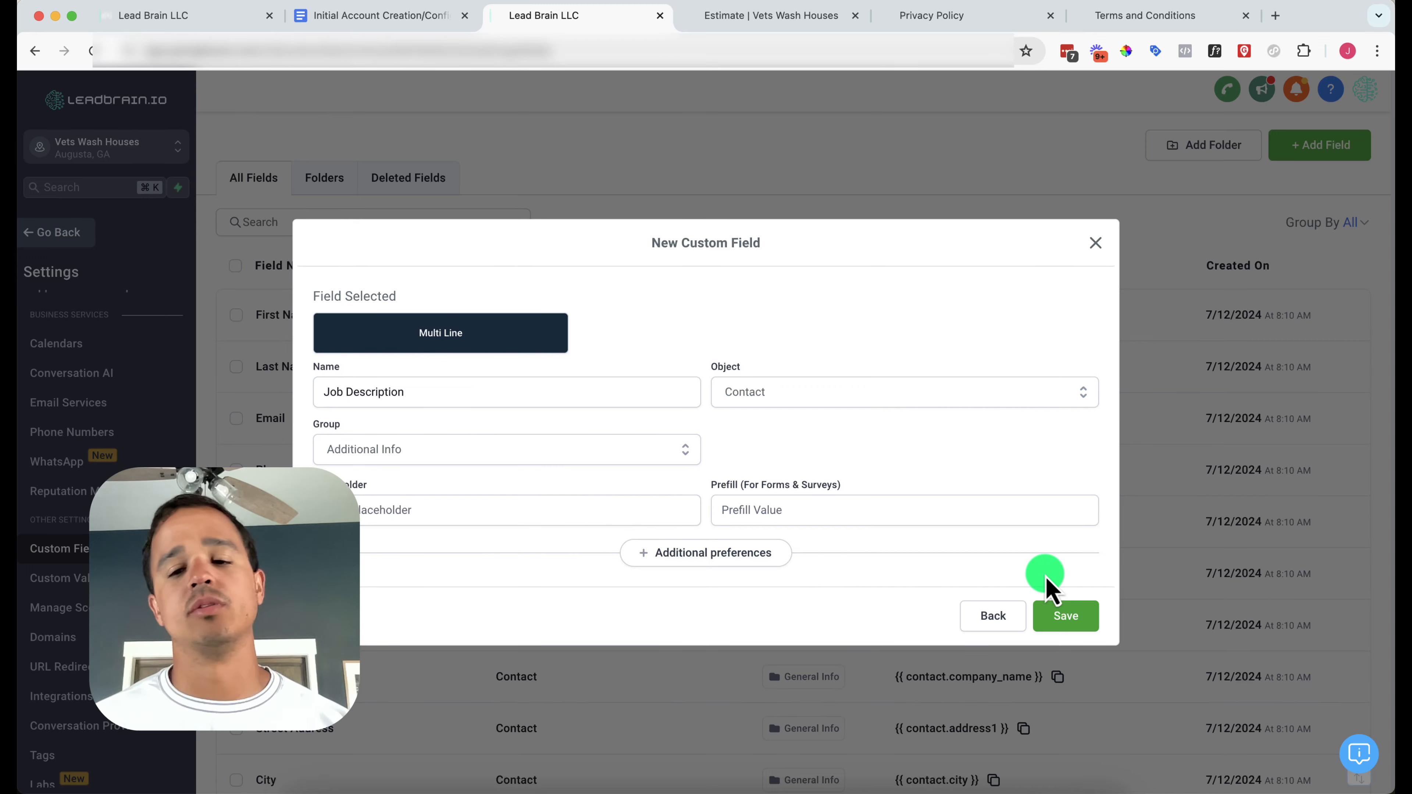
pyautogui.click(1063, 618)
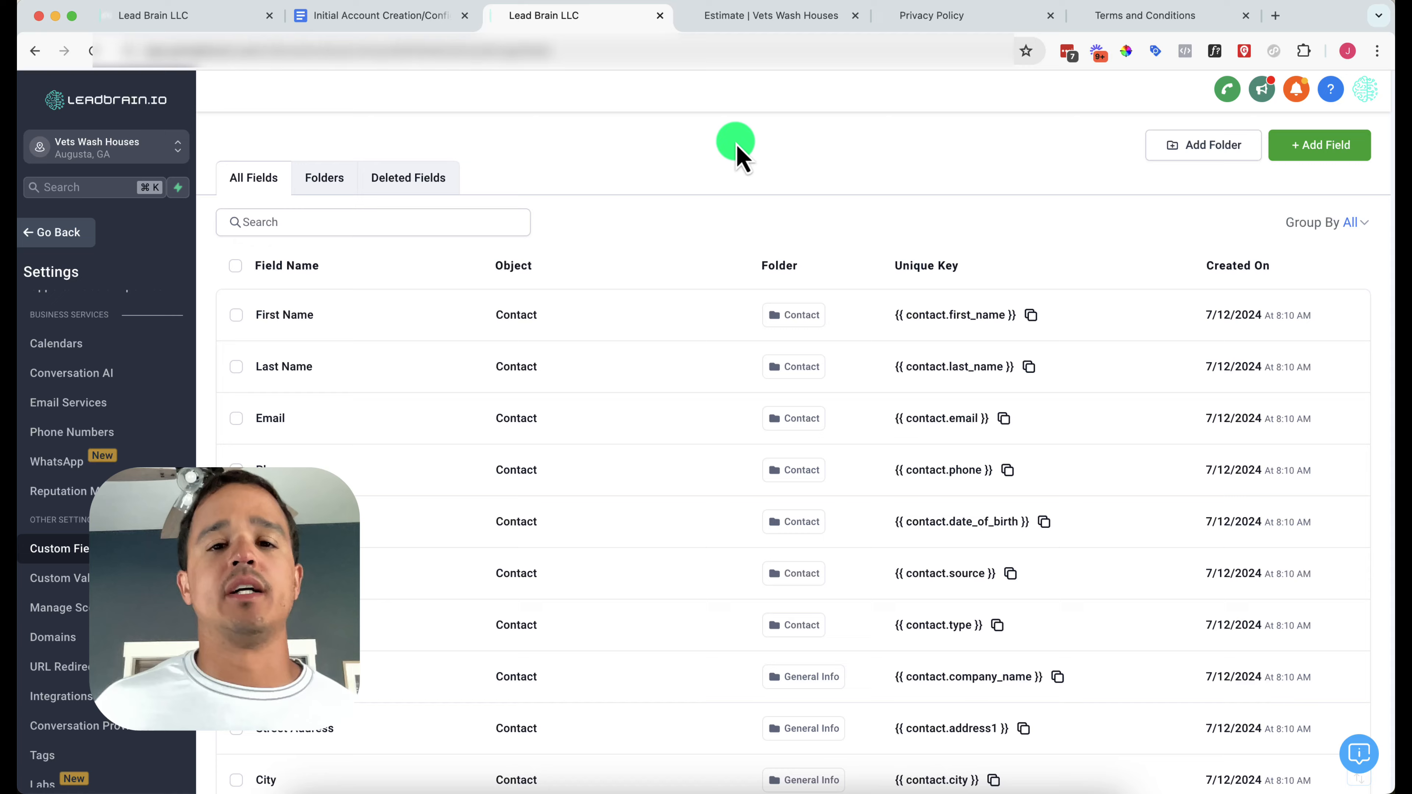
# Save a single-line Price Anchor field in Additional Info, then return to the checklist
pyautogui.click(414, 23)
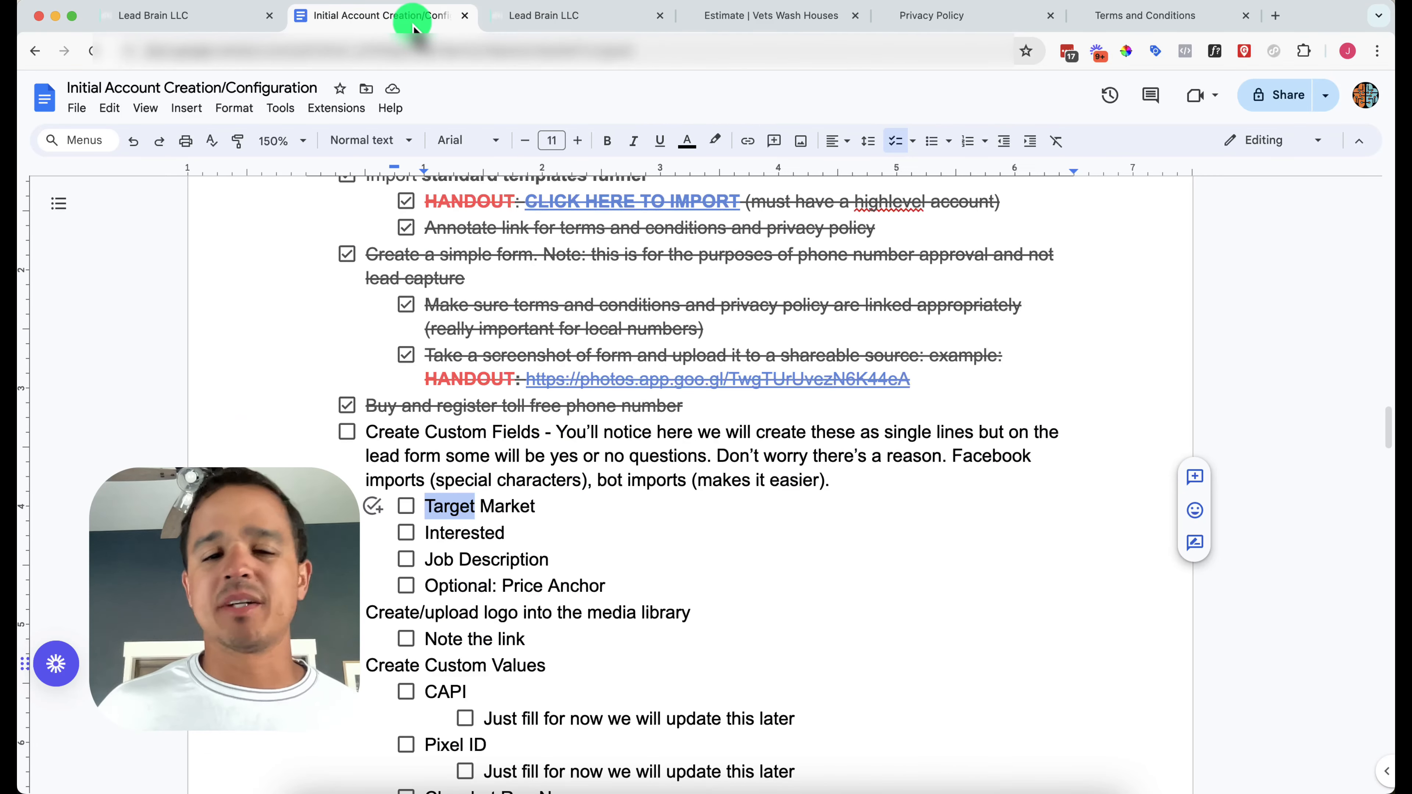
pyautogui.click(510, 17)
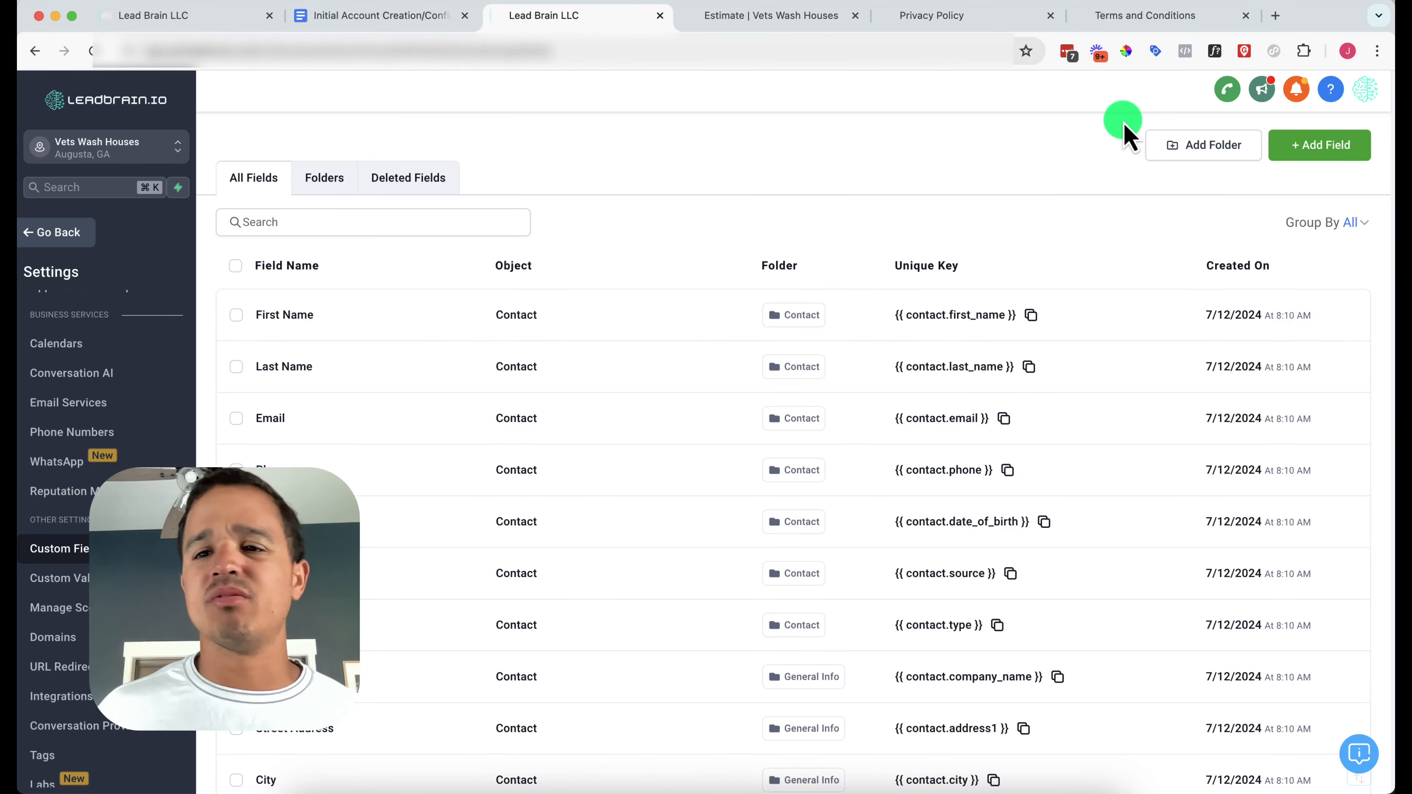
pyautogui.click(1301, 145)
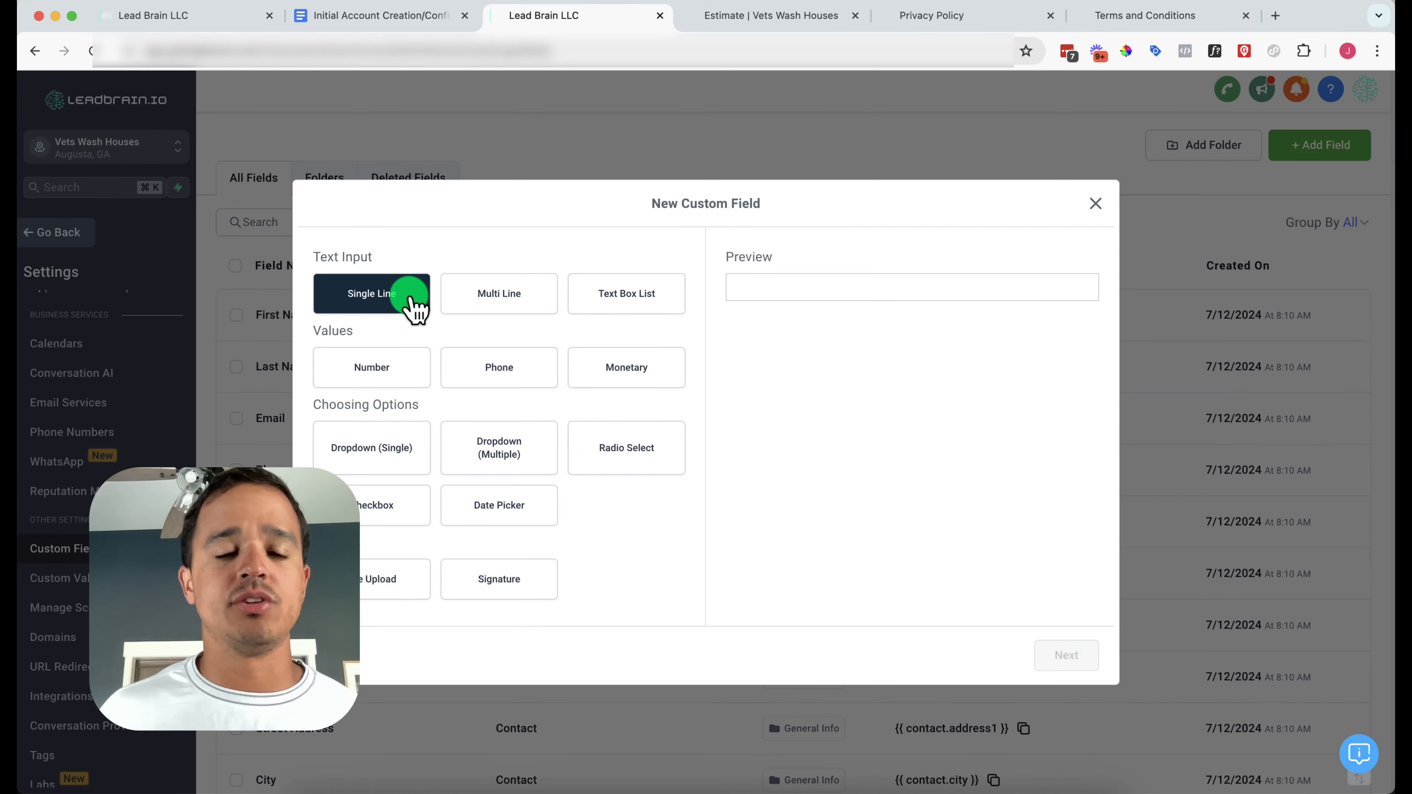
pyautogui.click(415, 304)
pyautogui.click(1059, 657)
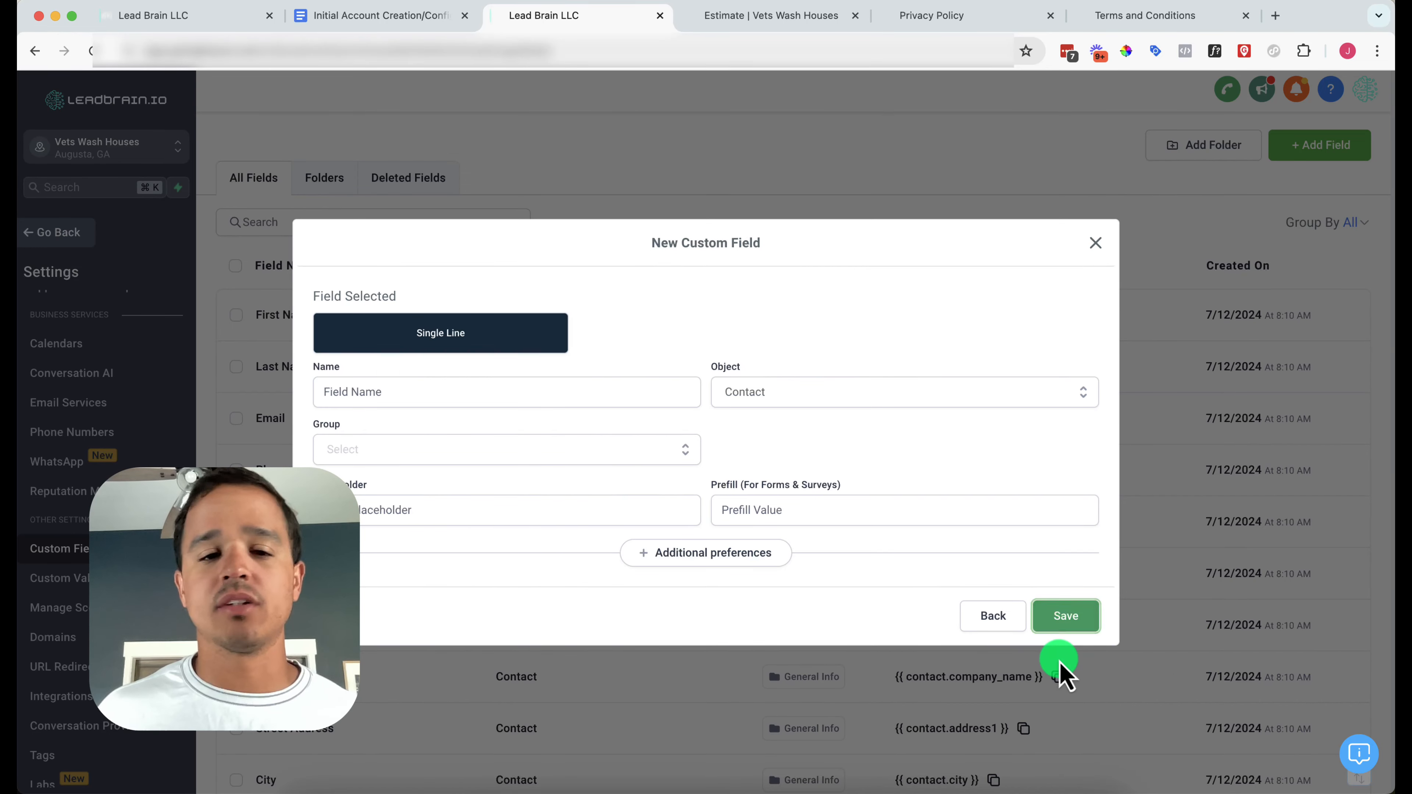
pyautogui.click(597, 399)
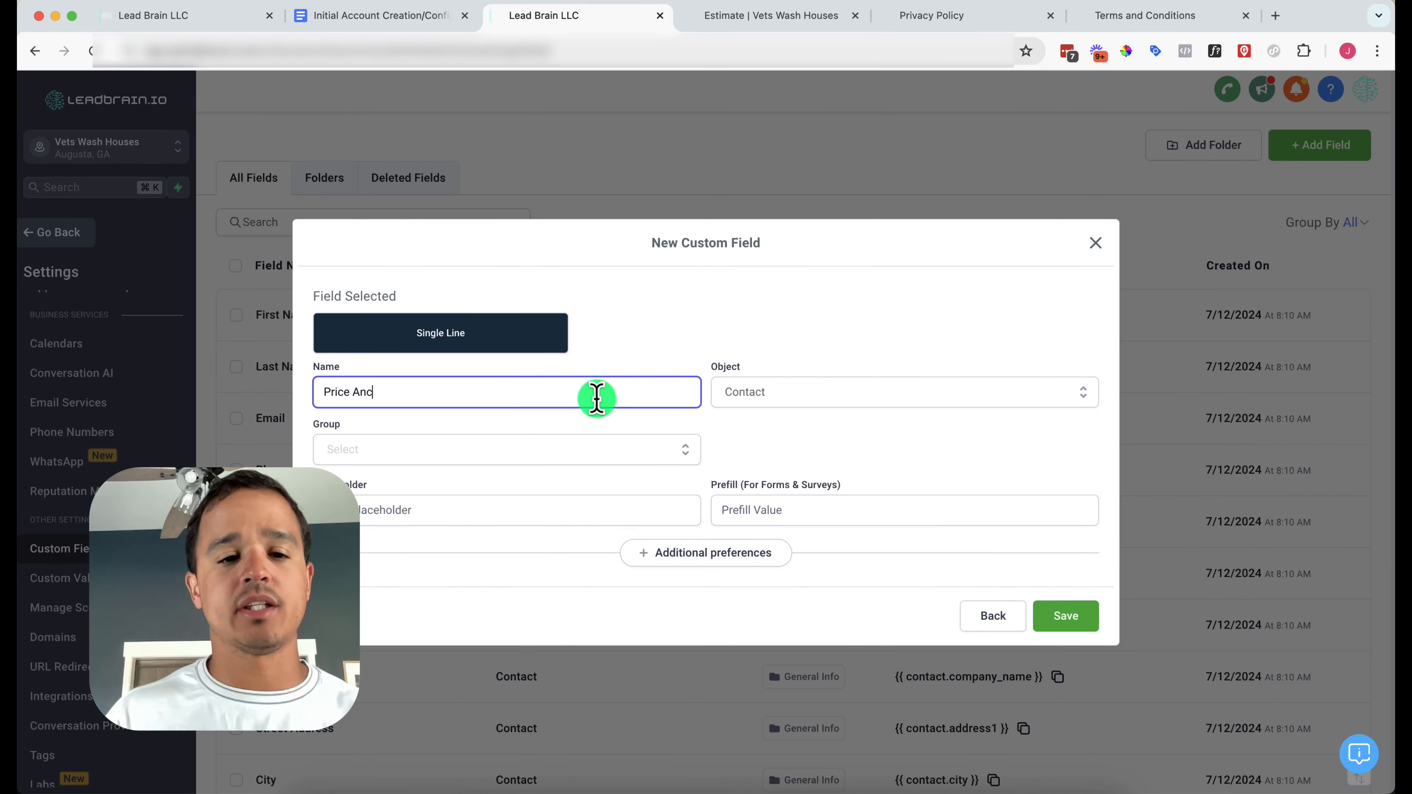
pyautogui.write('Price Anchor')
pyautogui.click(537, 457)
pyautogui.click(521, 542)
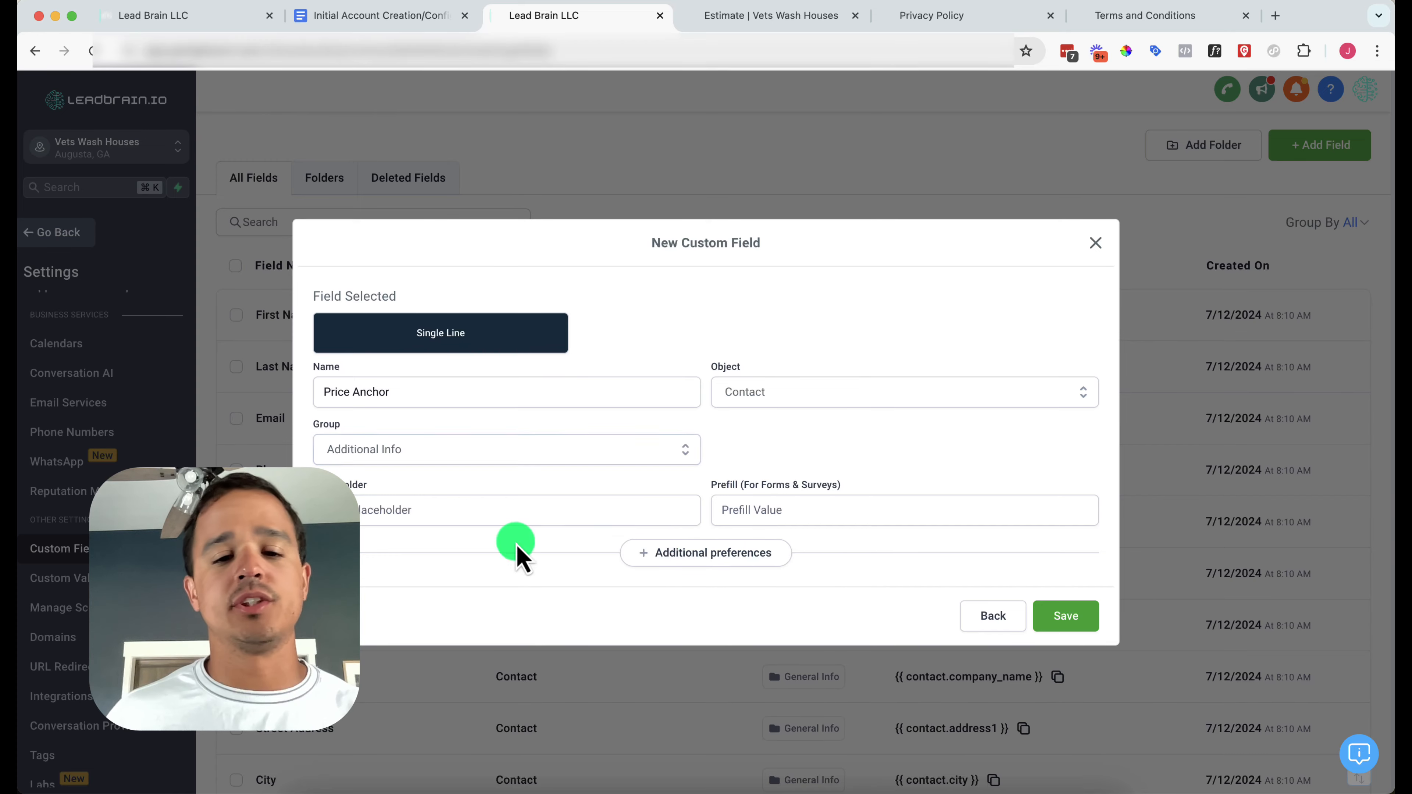
pyautogui.click(1036, 612)
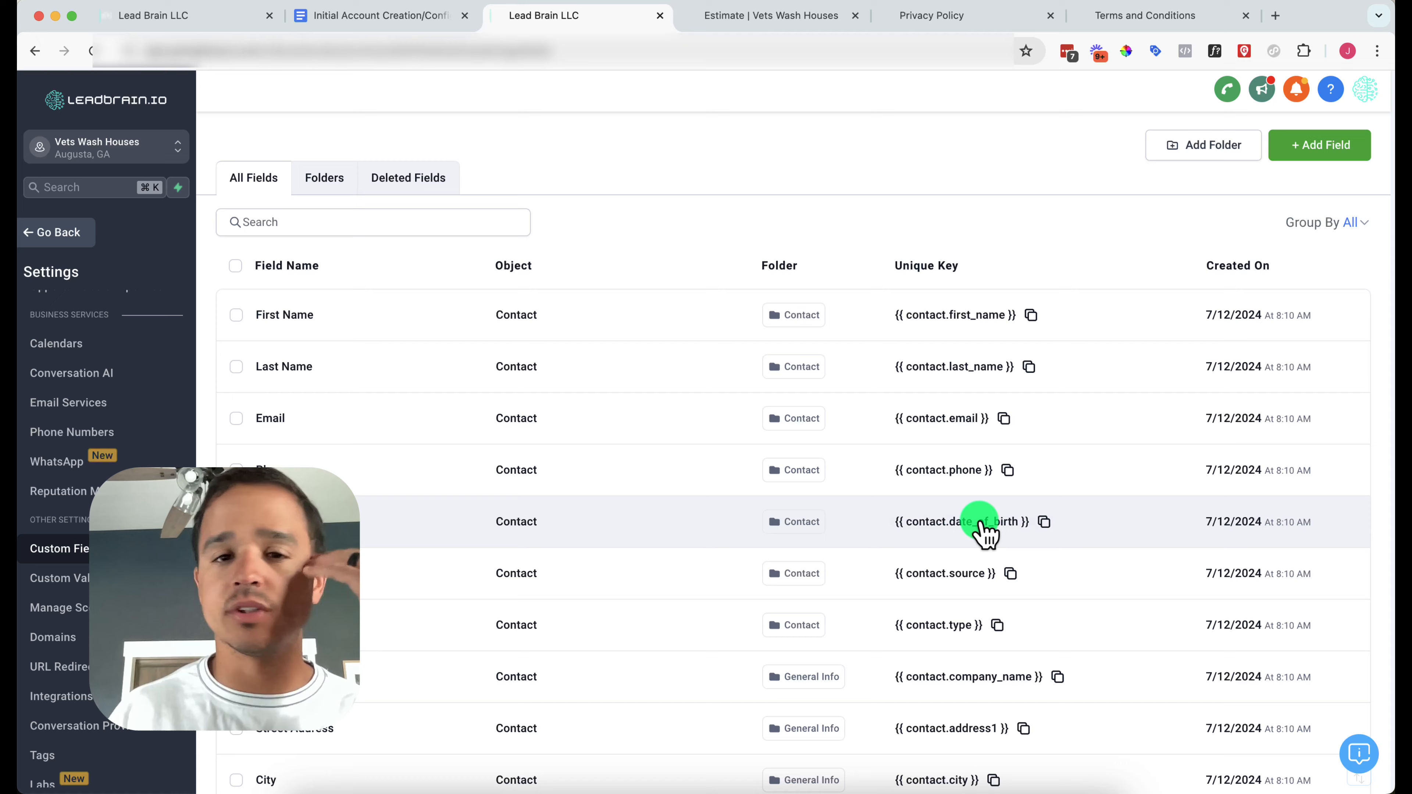
pyautogui.click(433, 22)
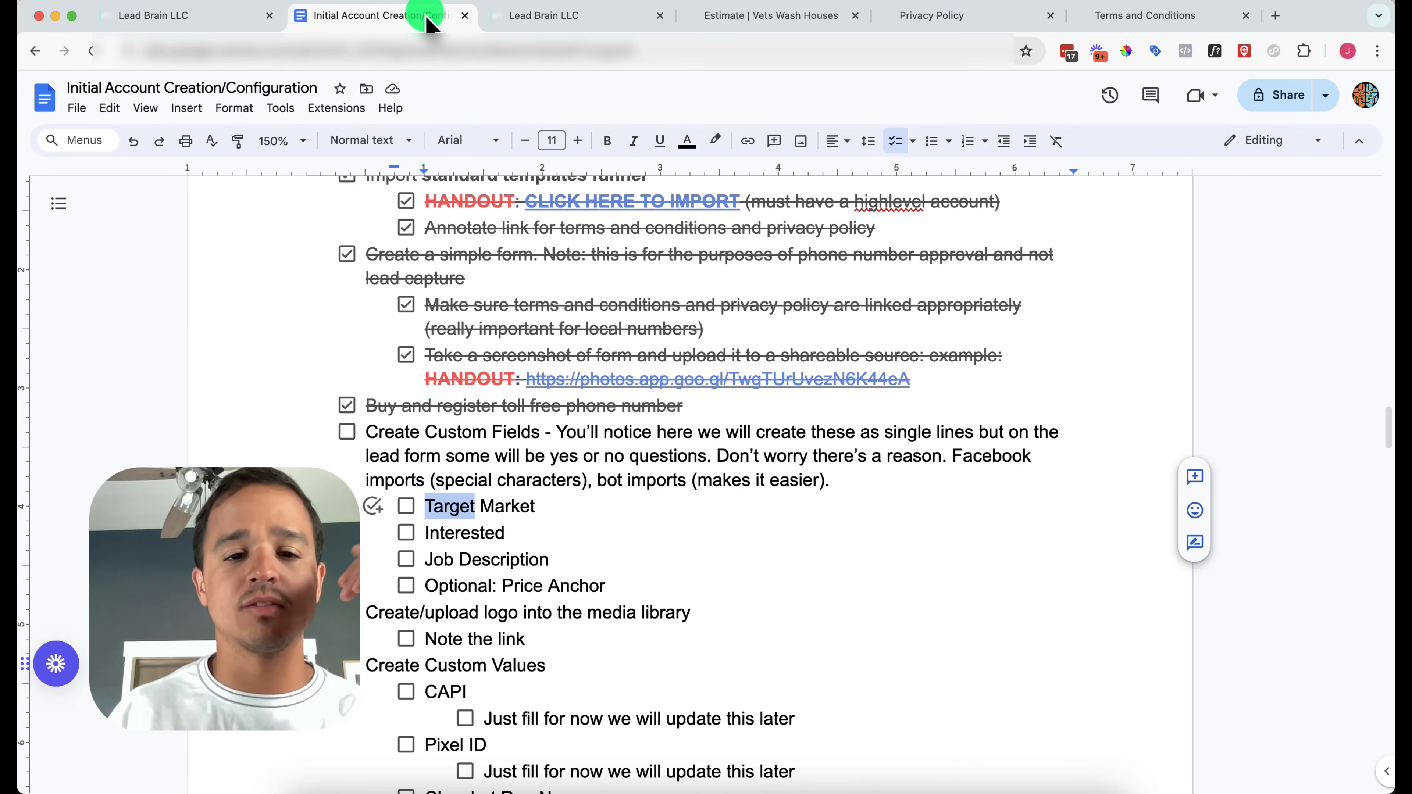
# Tick Create Custom Fields and the remaining field items through Optional: Price Anchor
pyautogui.click(348, 433)
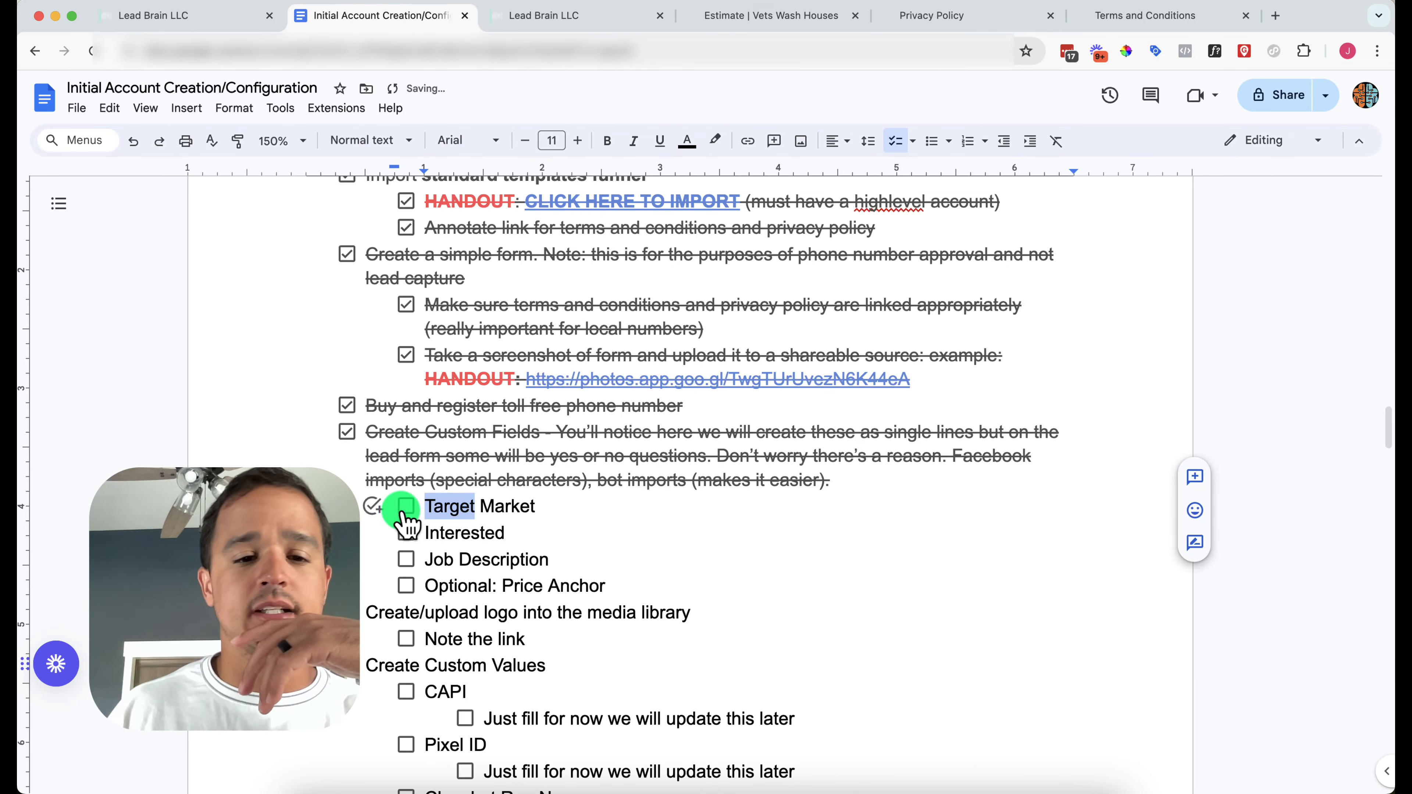
pyautogui.click(407, 533)
pyautogui.click(406, 560)
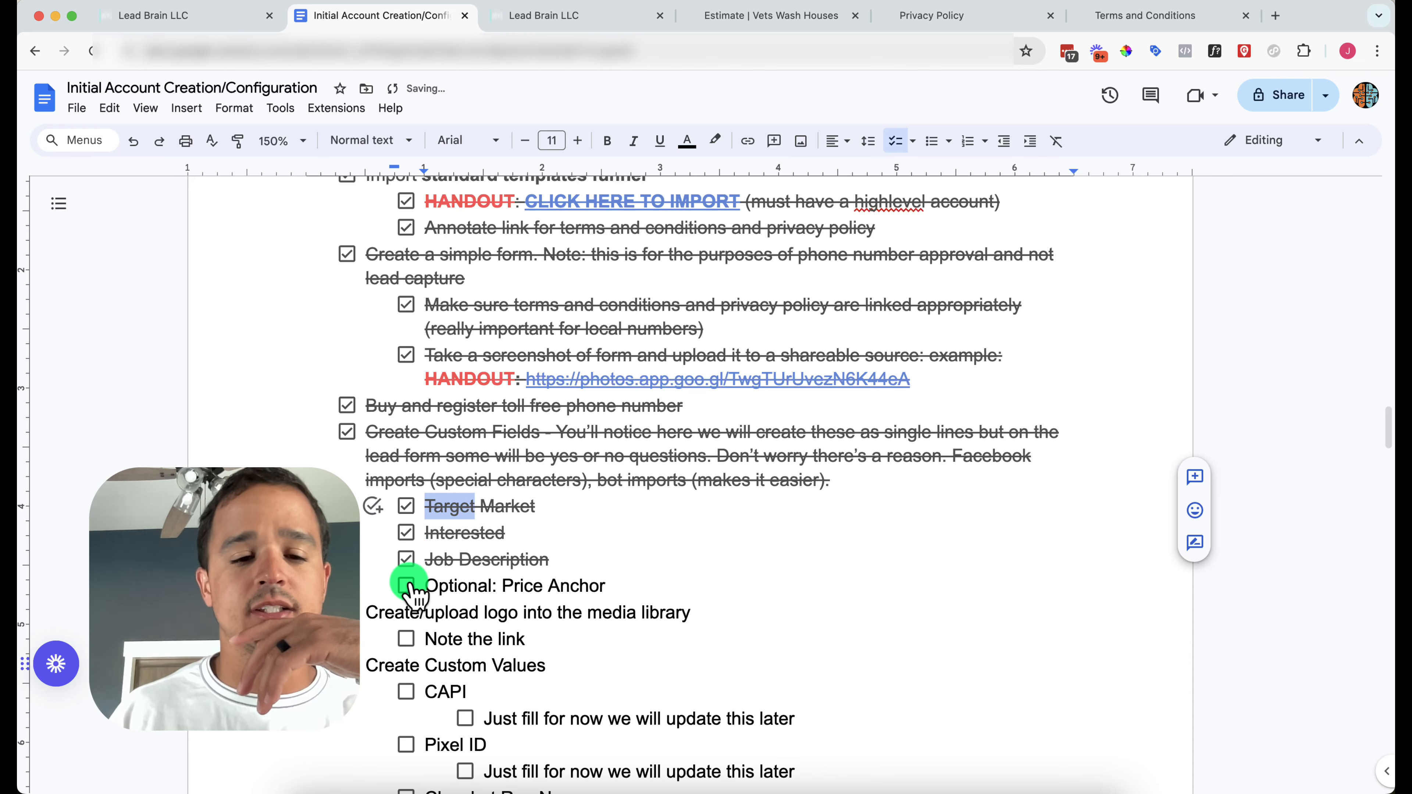
pyautogui.click(406, 586)
pyautogui.scroll(-2, 410, 585)
pyautogui.scroll(-3, 410, 589)
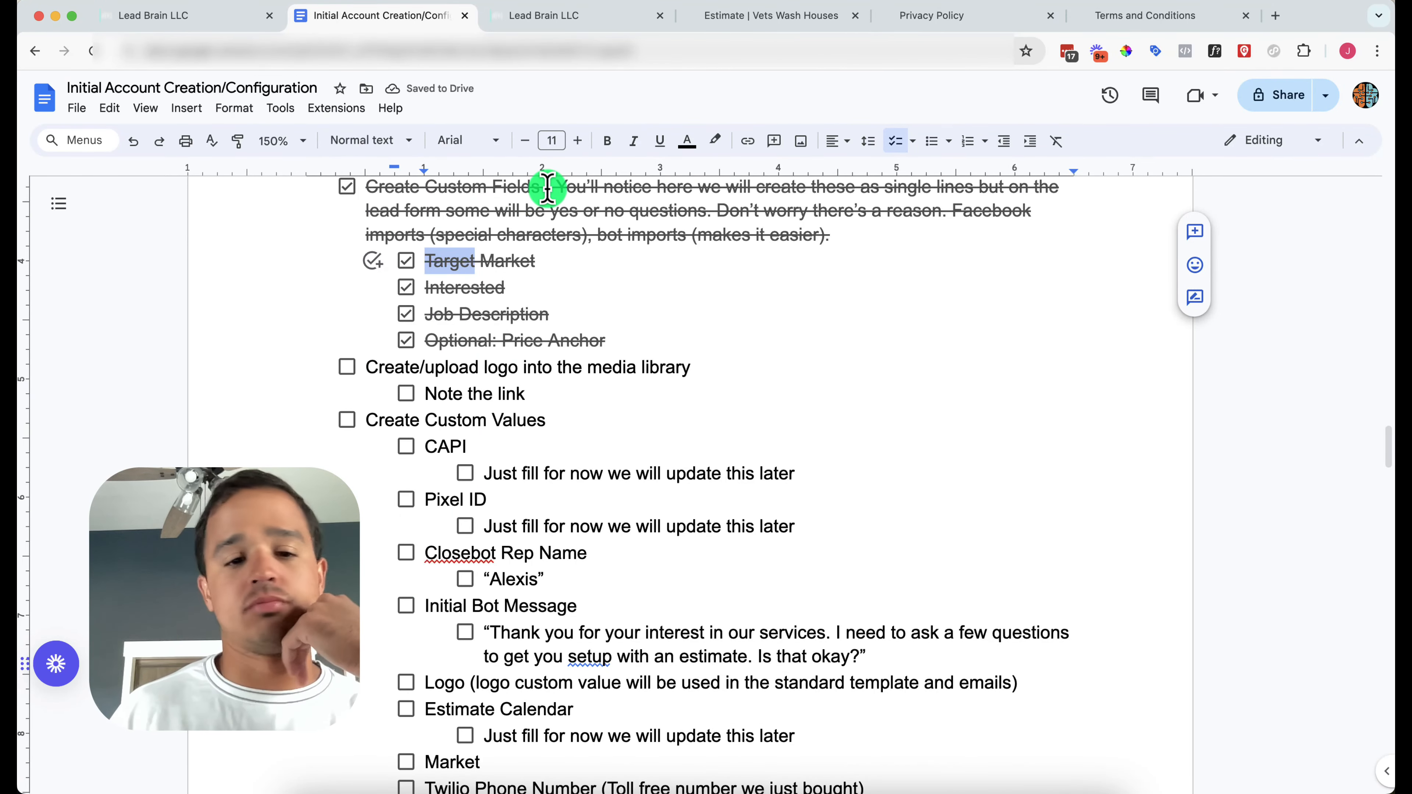
pyautogui.moveTo(290, 786)
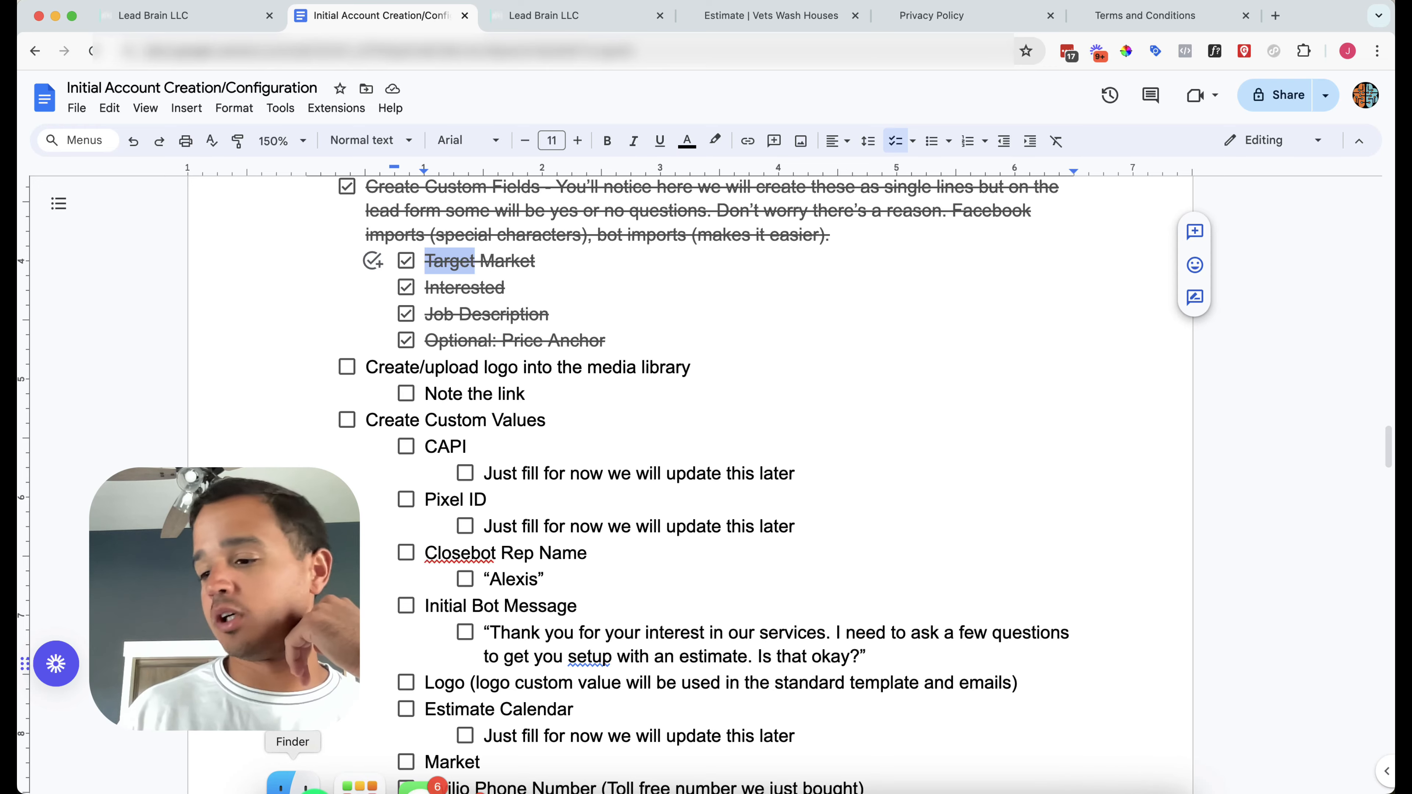
pyautogui.click(602, 20)
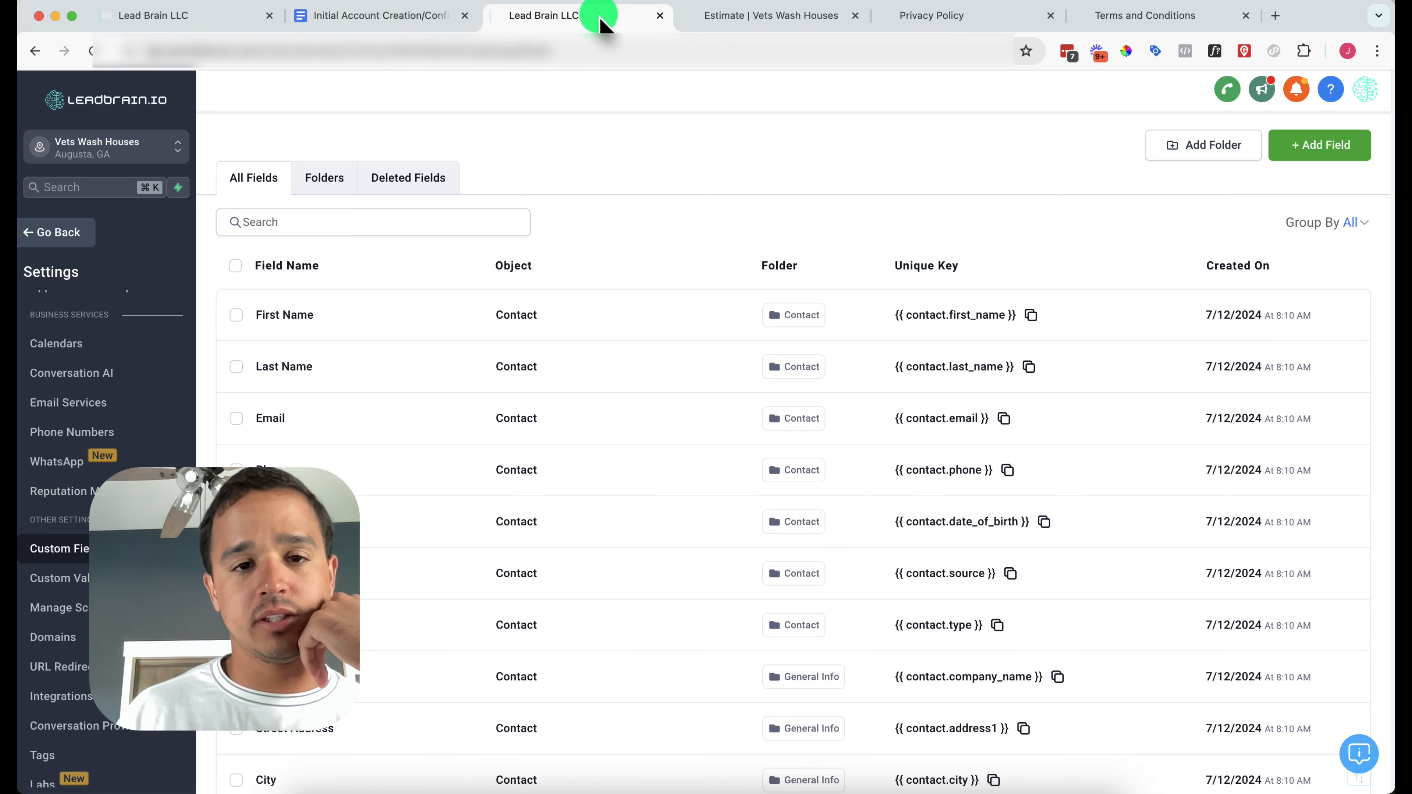
pyautogui.click(429, 19)
pyautogui.scroll(-10, 577, 454)
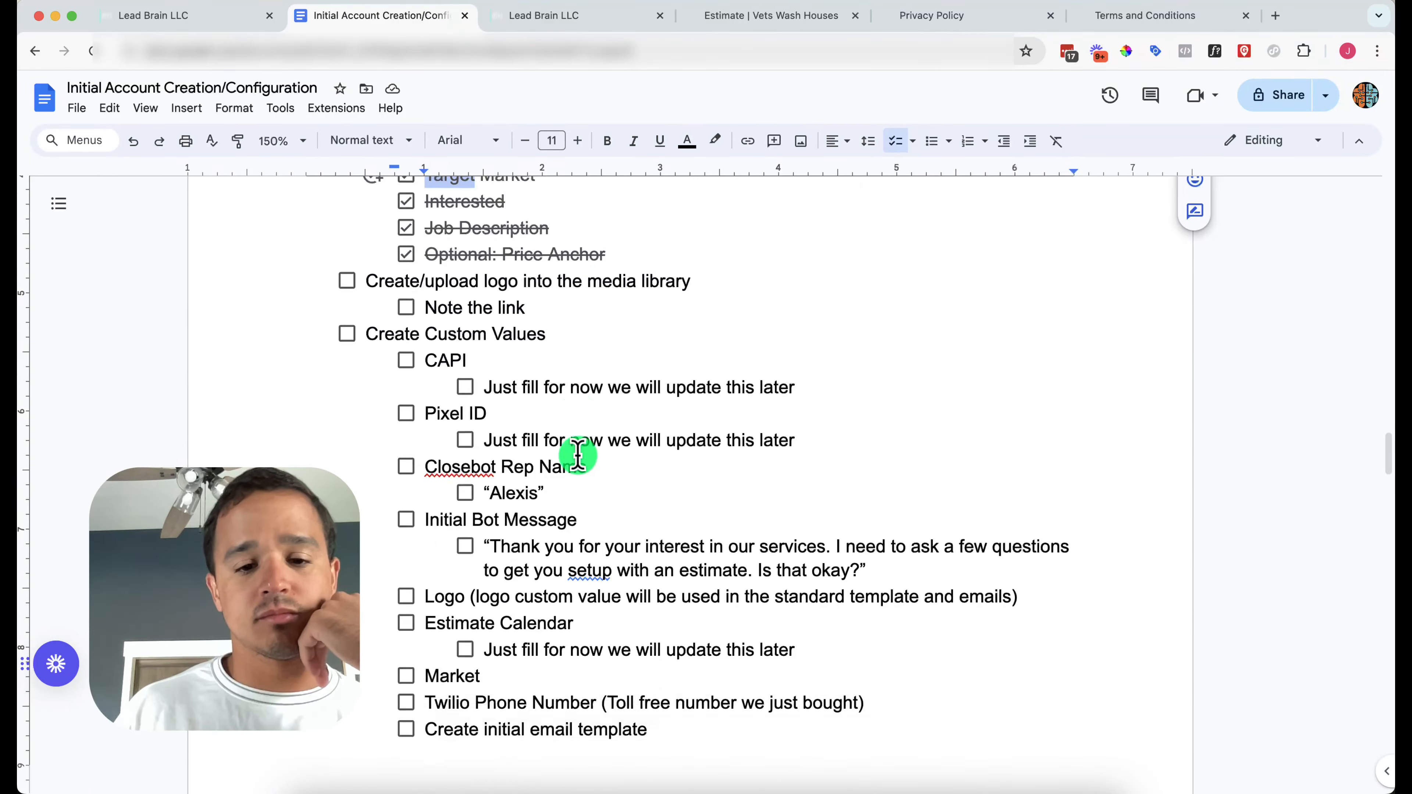
pyautogui.scroll(-10, 577, 455)
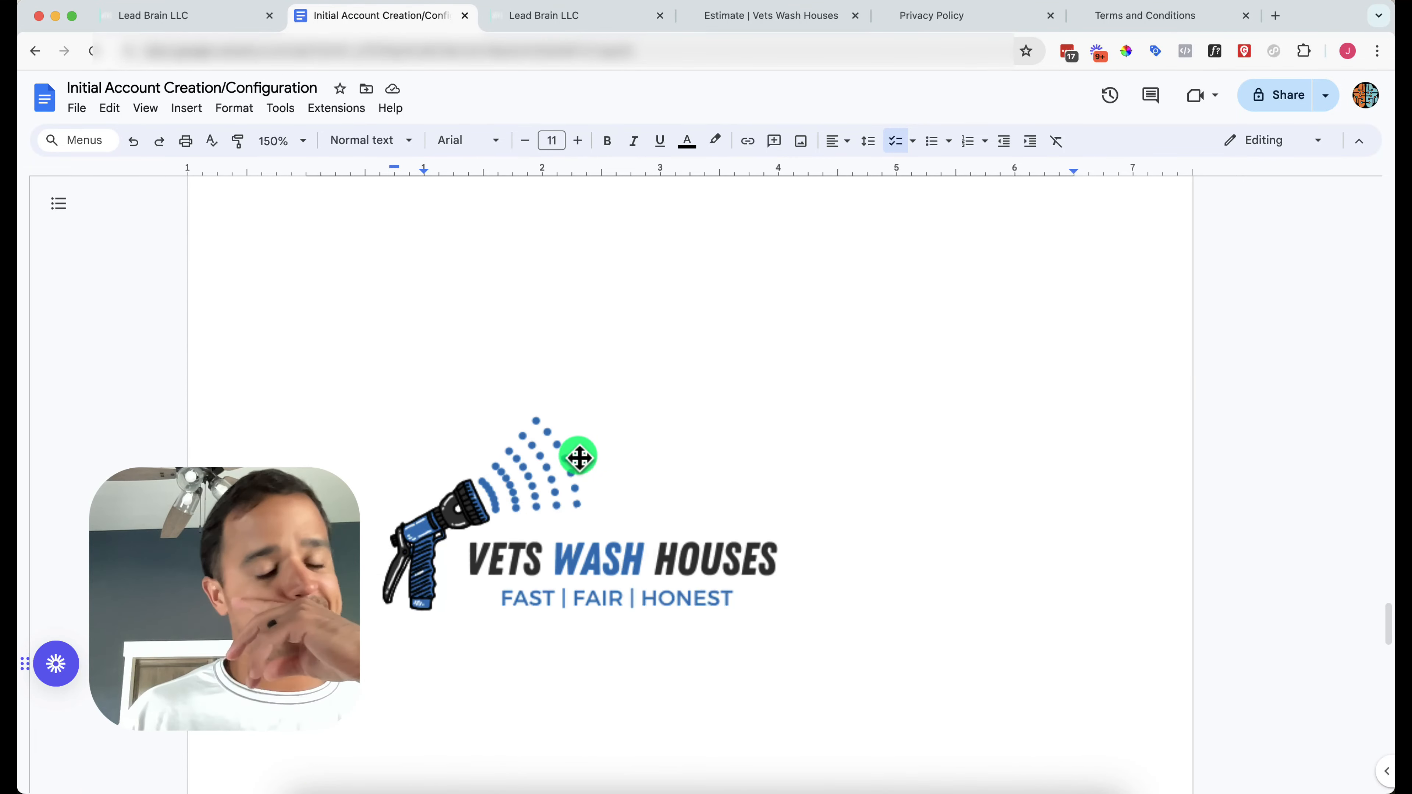
# Open and dismiss the options menu on the Vets Wash Houses logo image
pyautogui.click(556, 491)
pyautogui.rightClick(555, 490)
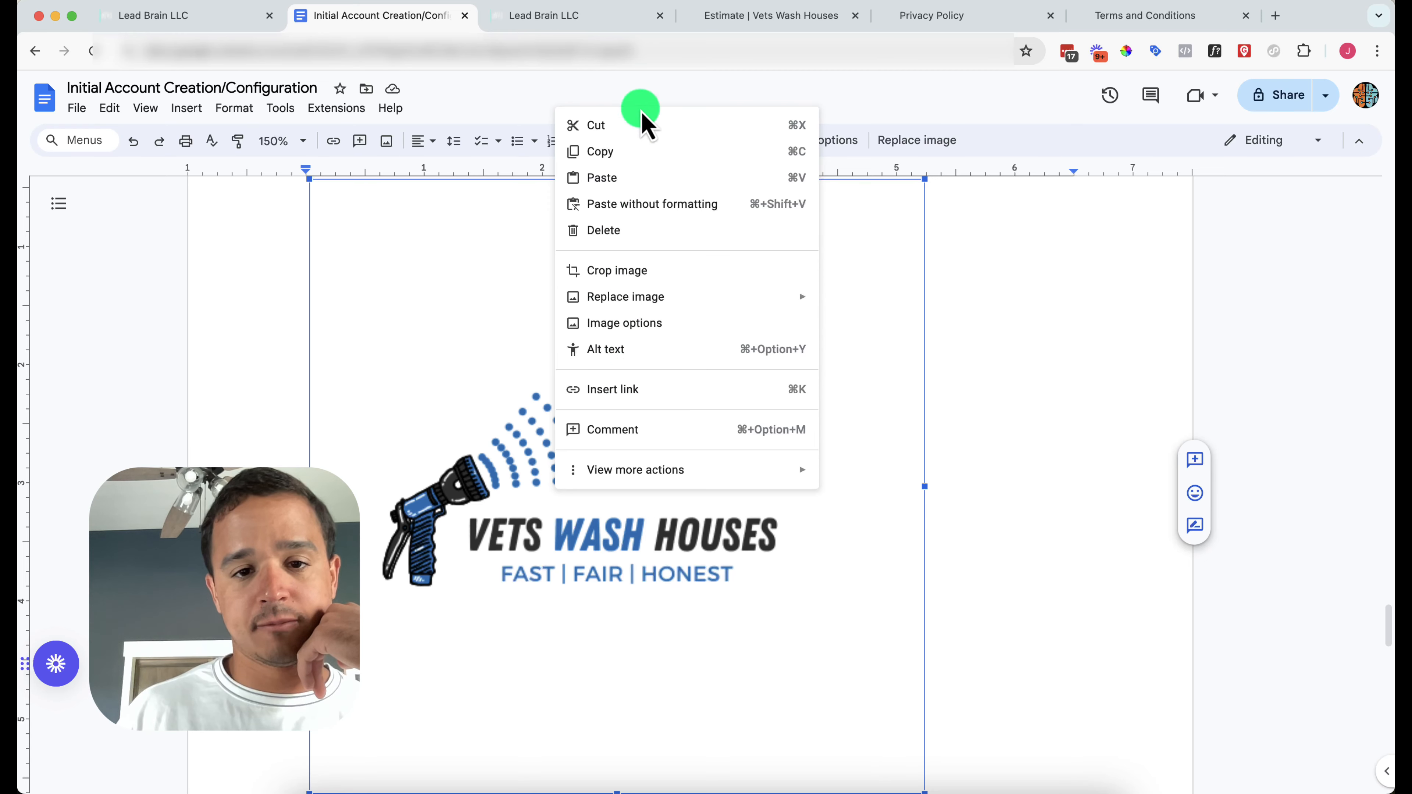
pyautogui.click(486, 361)
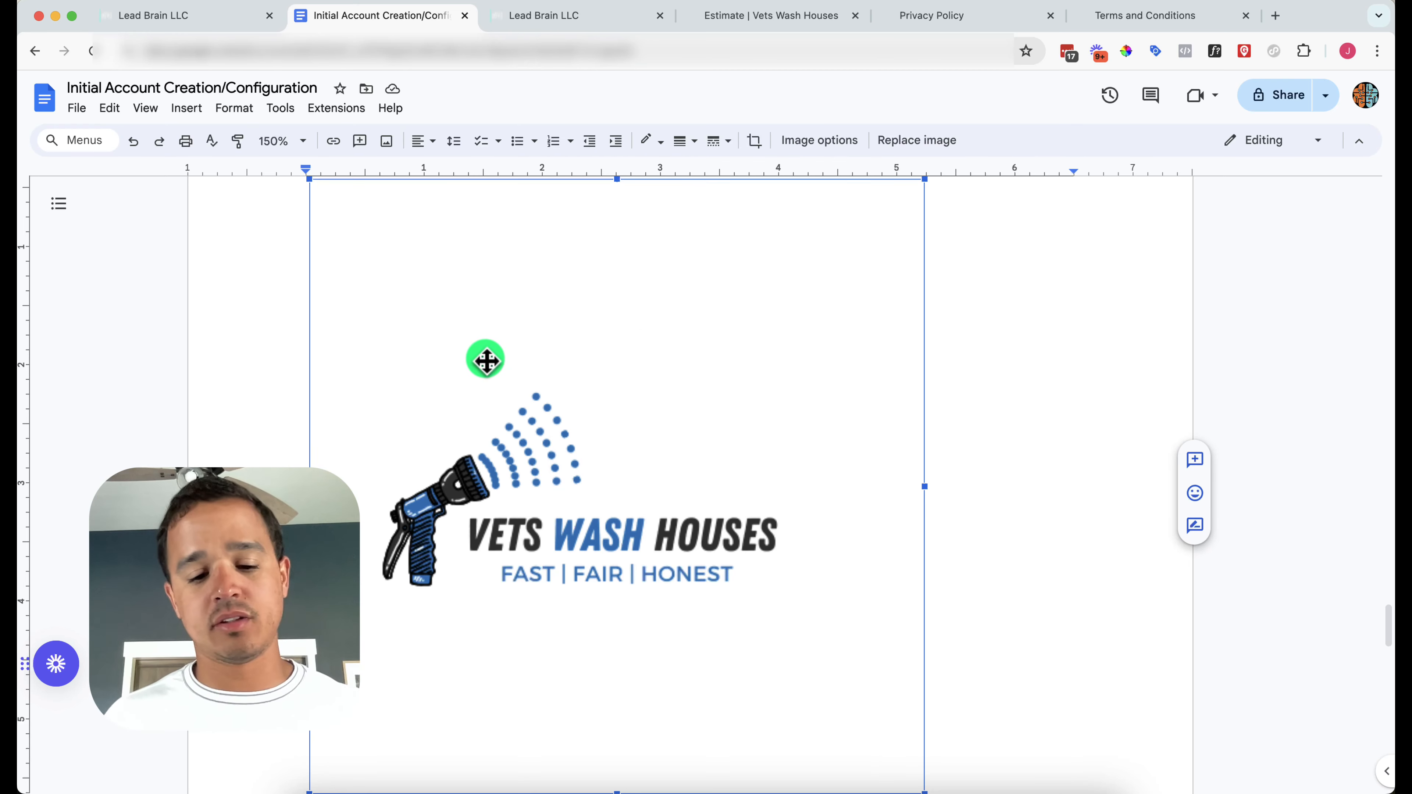
pyautogui.rightClick(486, 361)
pyautogui.click(442, 334)
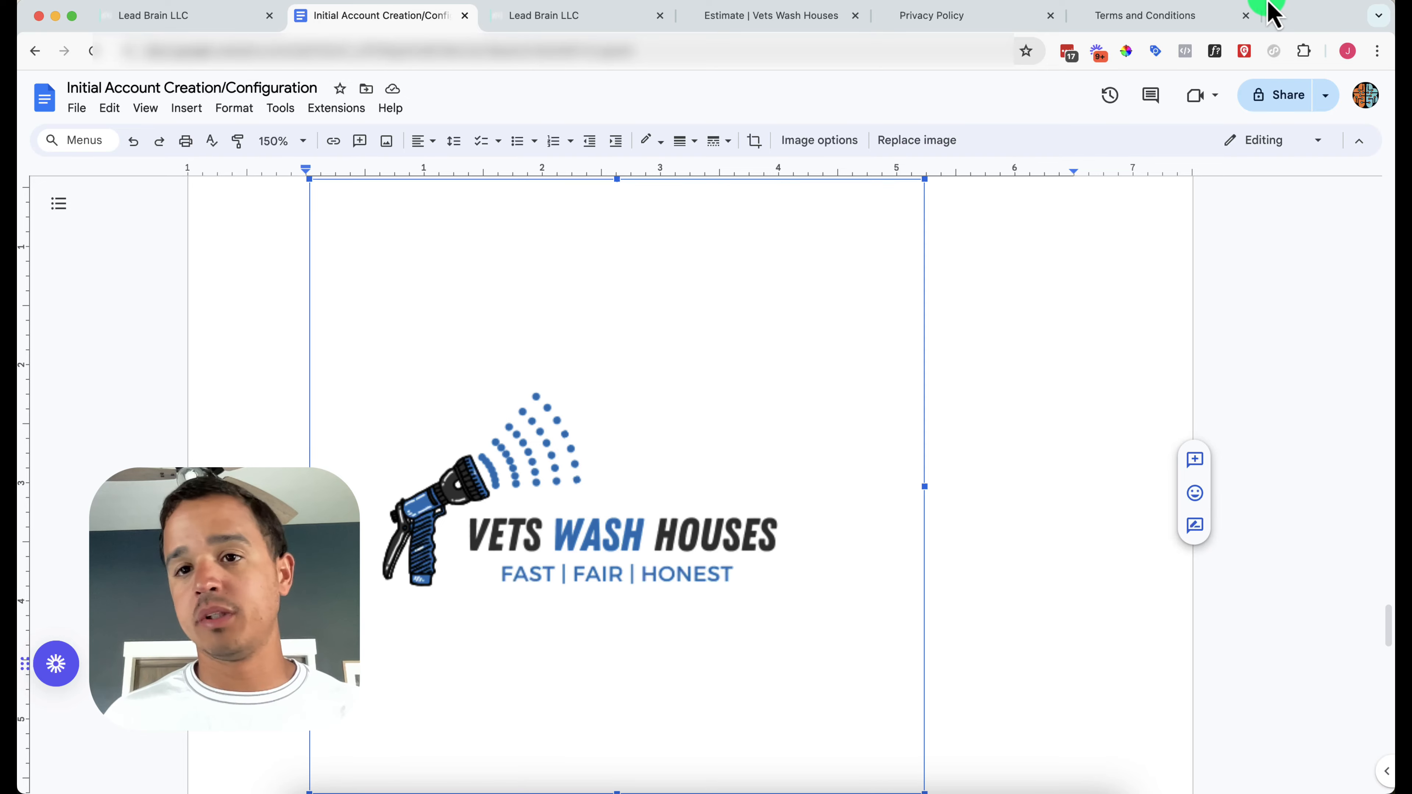
# Close a stray blank tab, move the file browser window aside, and go back to settings
pyautogui.click(1279, 18)
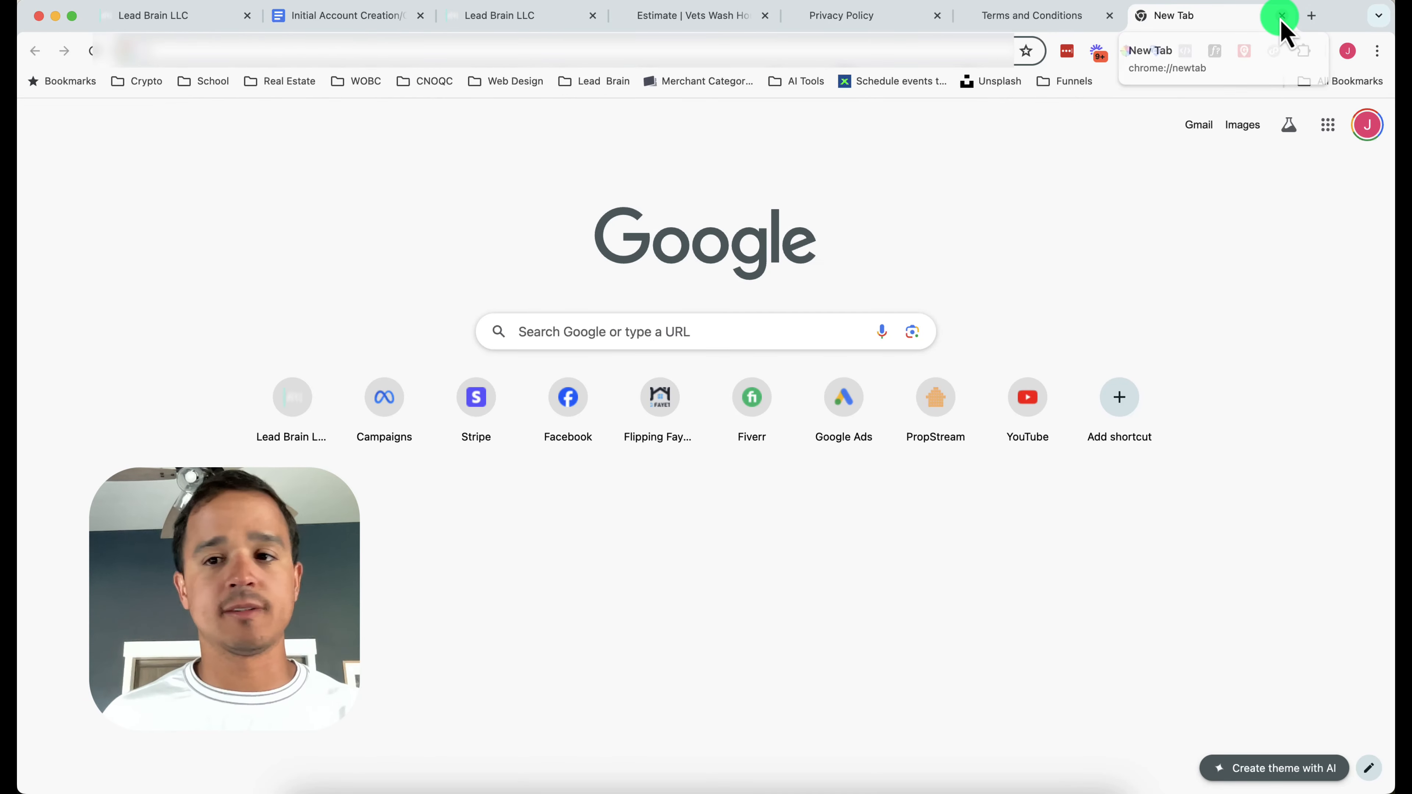
pyautogui.click(1281, 15)
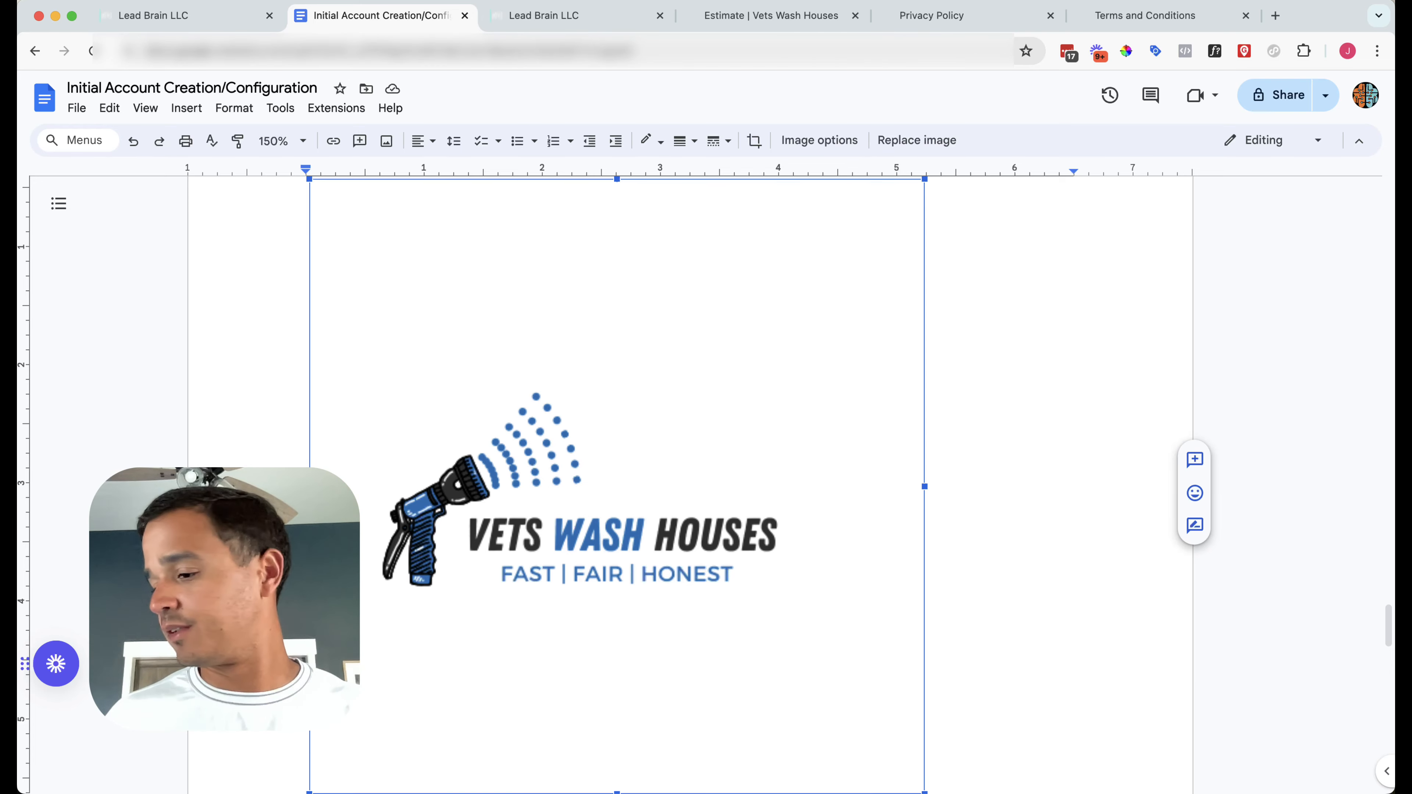
pyautogui.press('super+Tab')
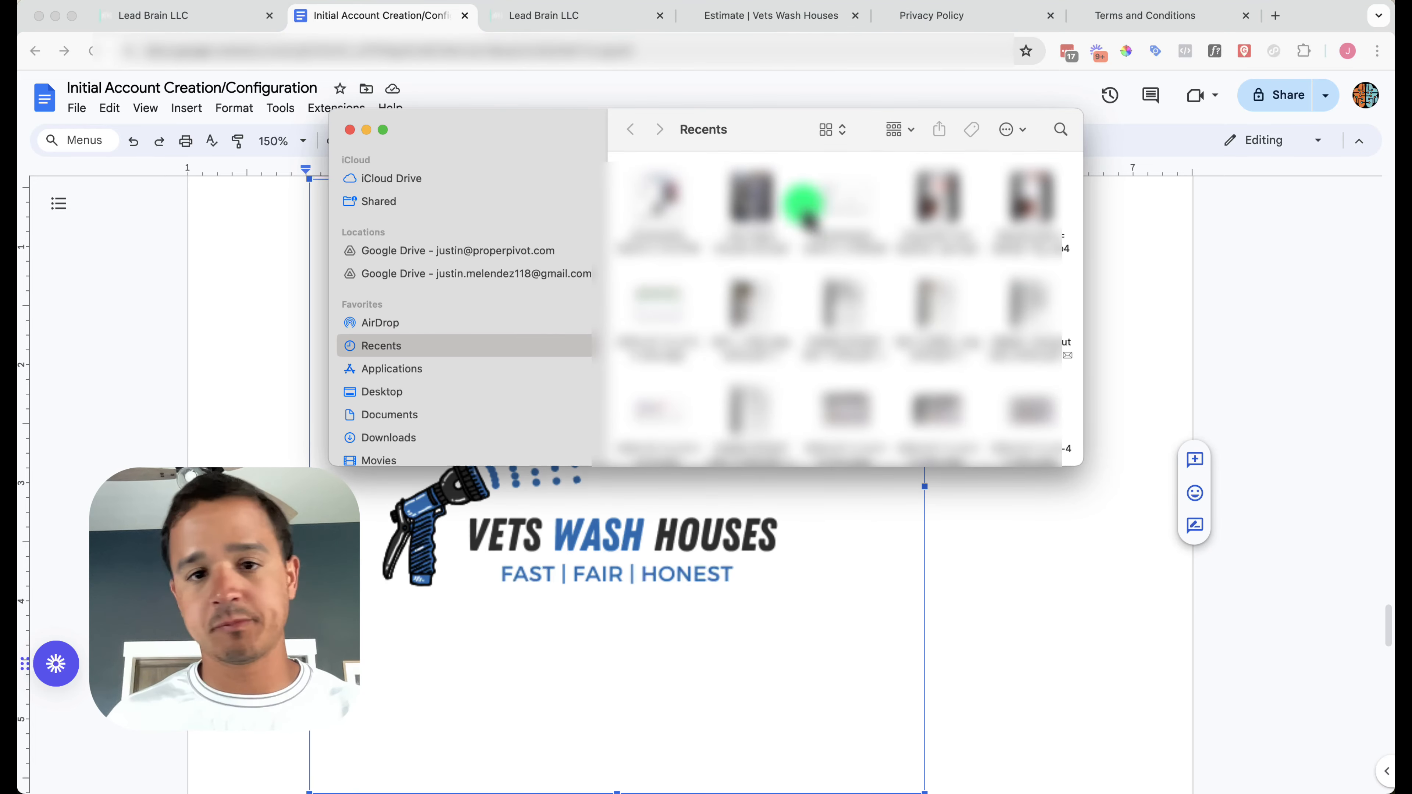
pyautogui.moveTo(506, 139); pyautogui.dragTo(1411, 339)
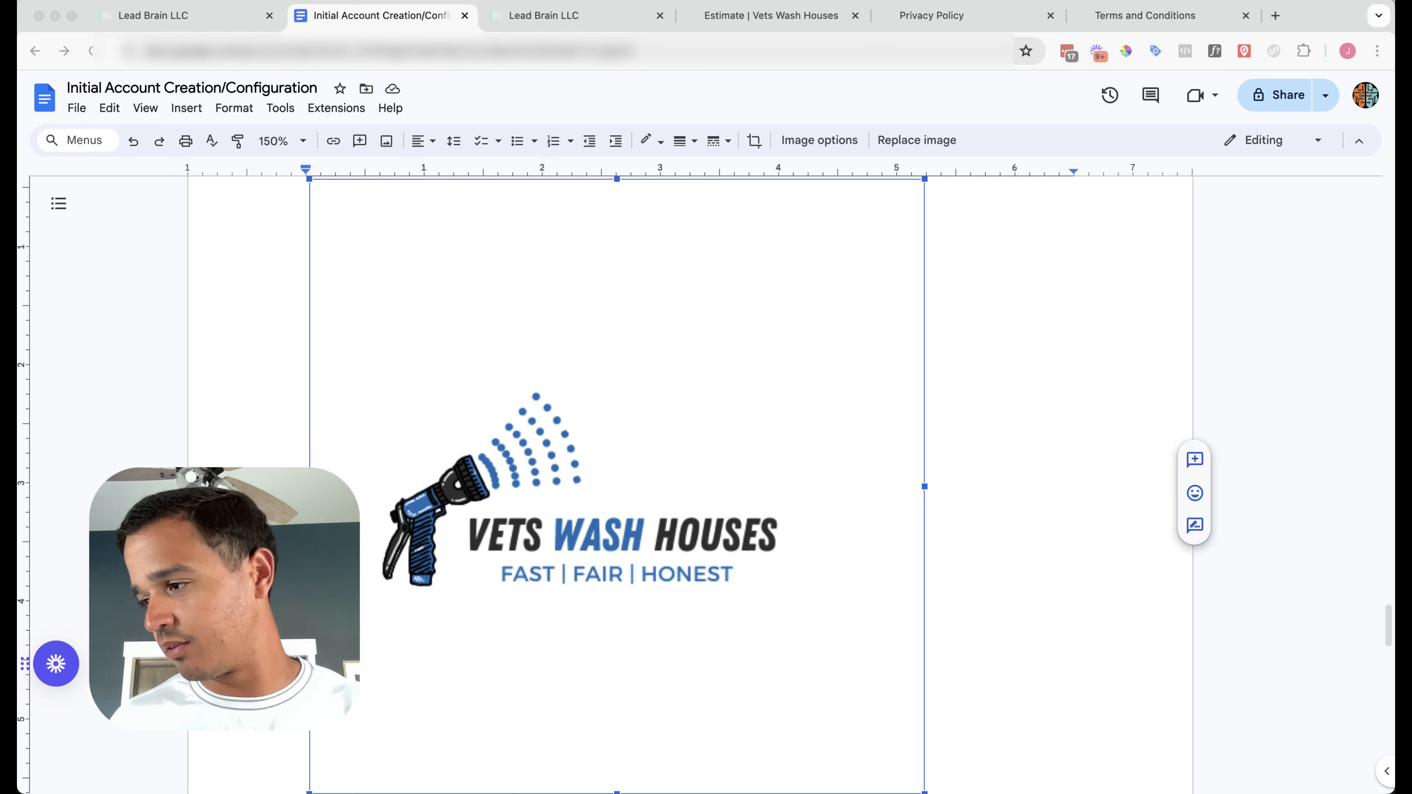
pyautogui.scroll(-10, 448, 442)
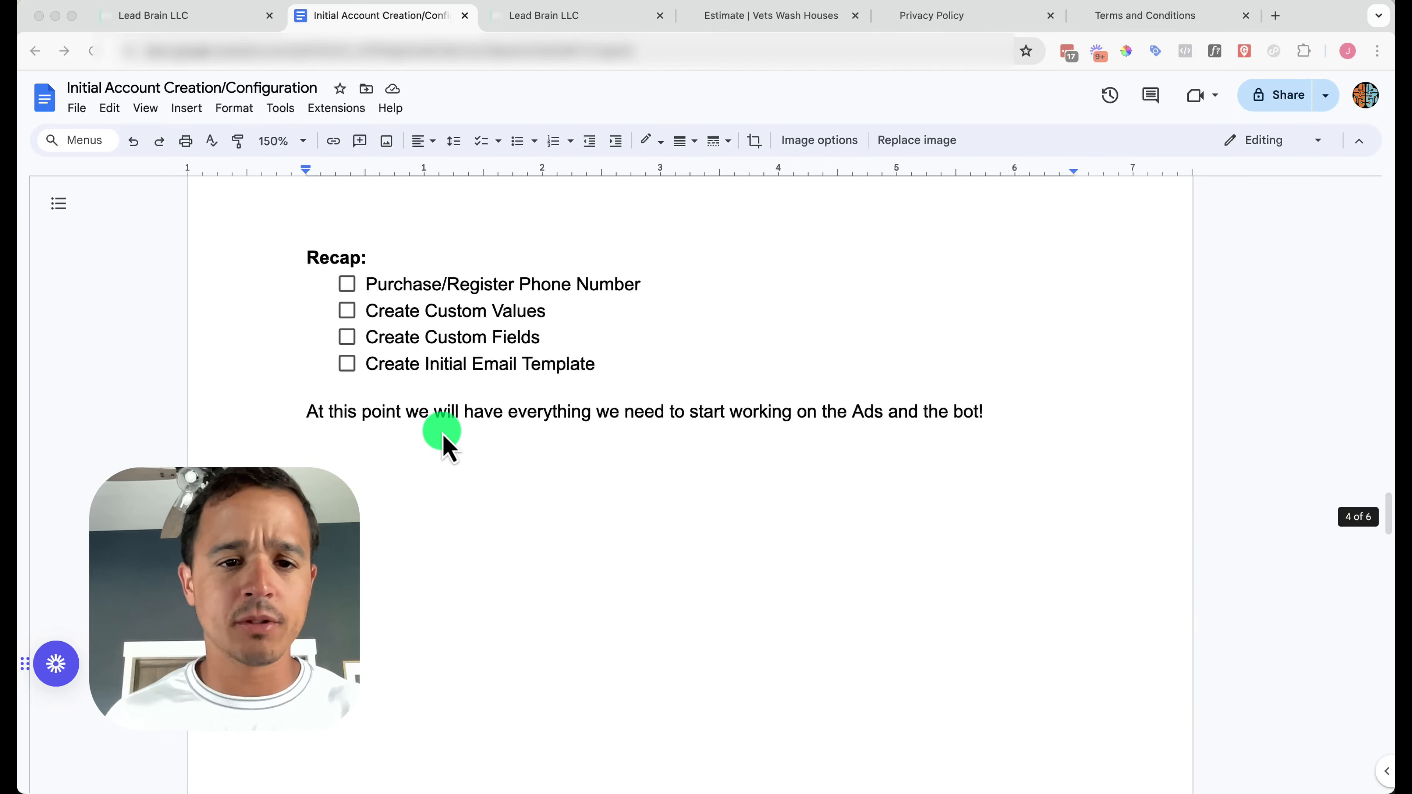
pyautogui.scroll(10, 448, 442)
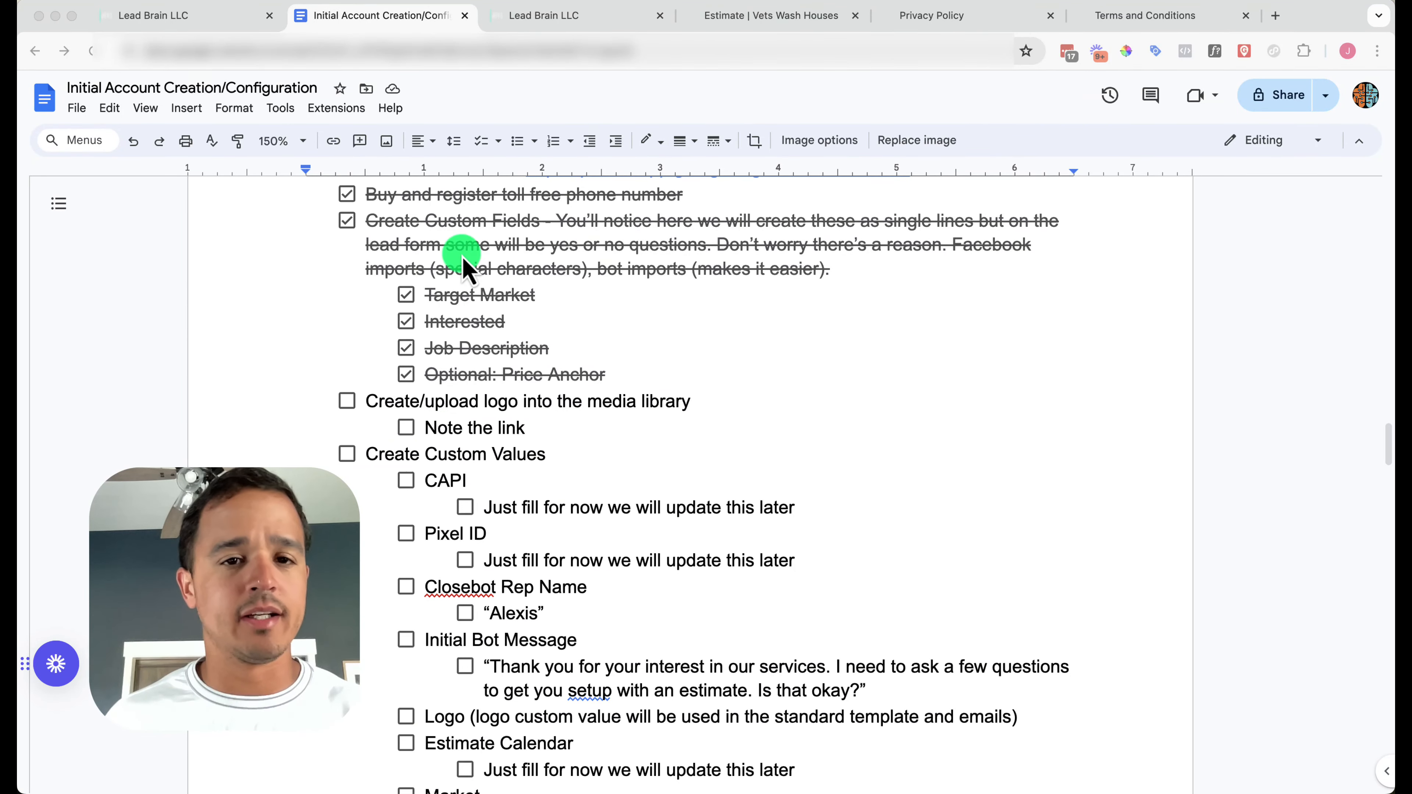
pyautogui.click(563, 17)
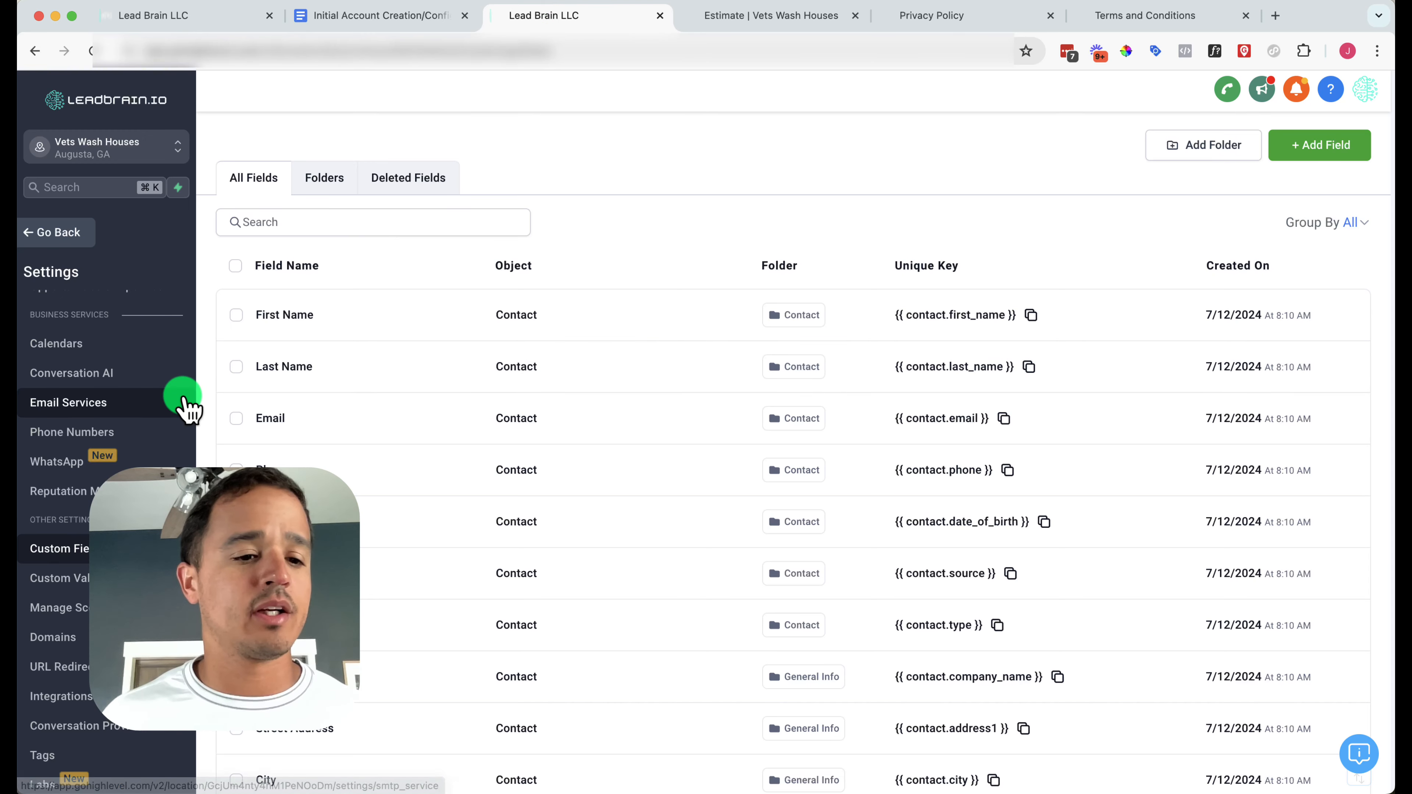
# Upload Vets Wash Houses.png to Media Storage and copy its link
pyautogui.scroll(-2, 85, 539)
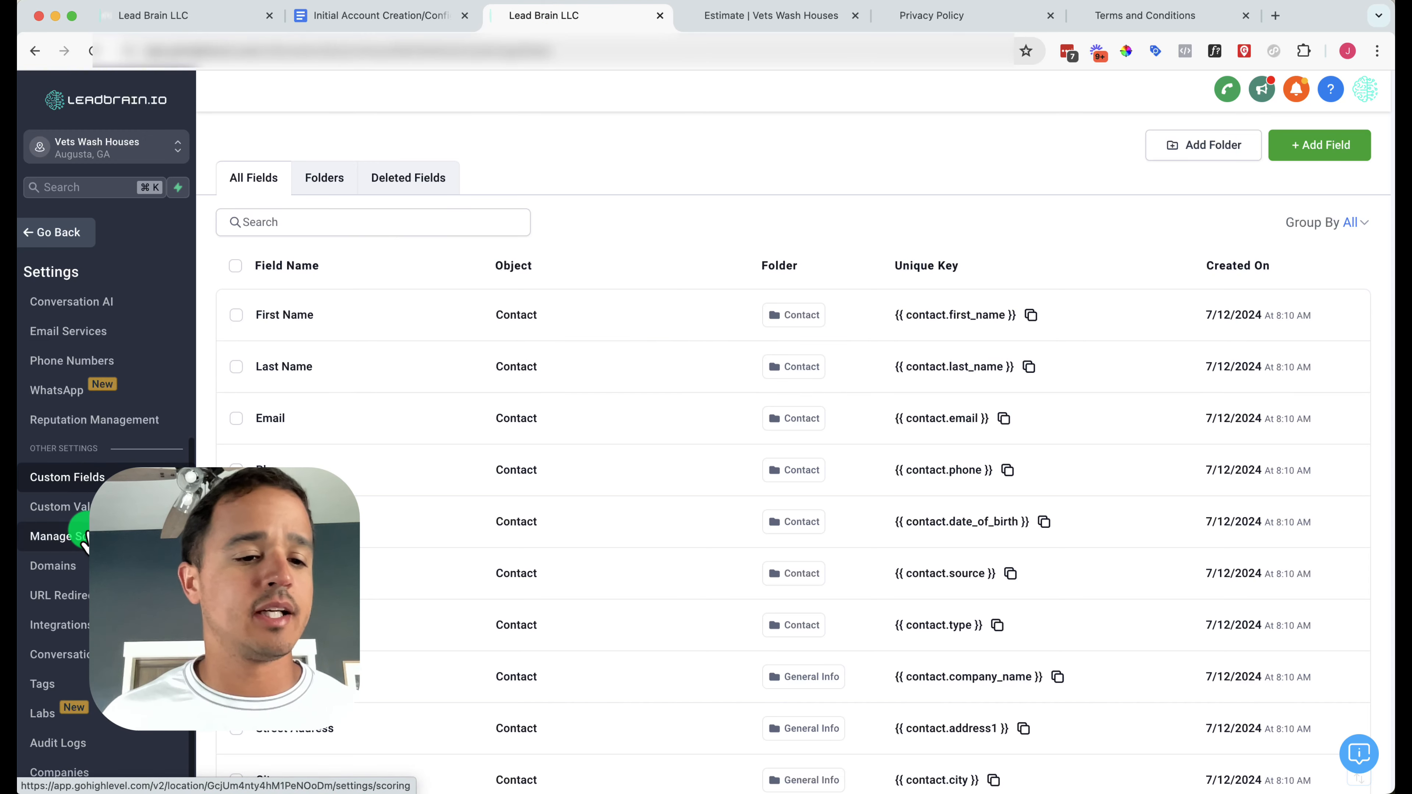
pyautogui.click(55, 233)
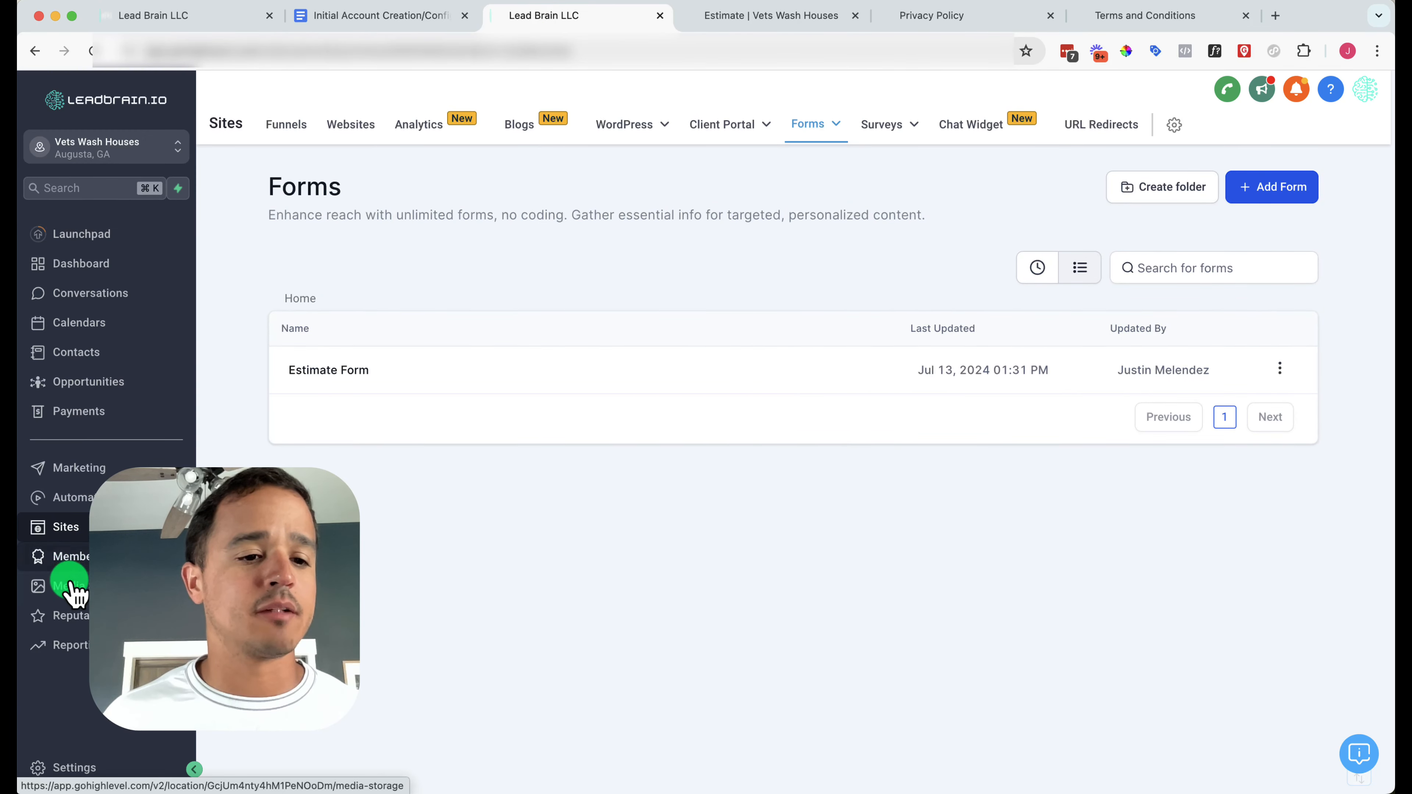
pyautogui.click(70, 591)
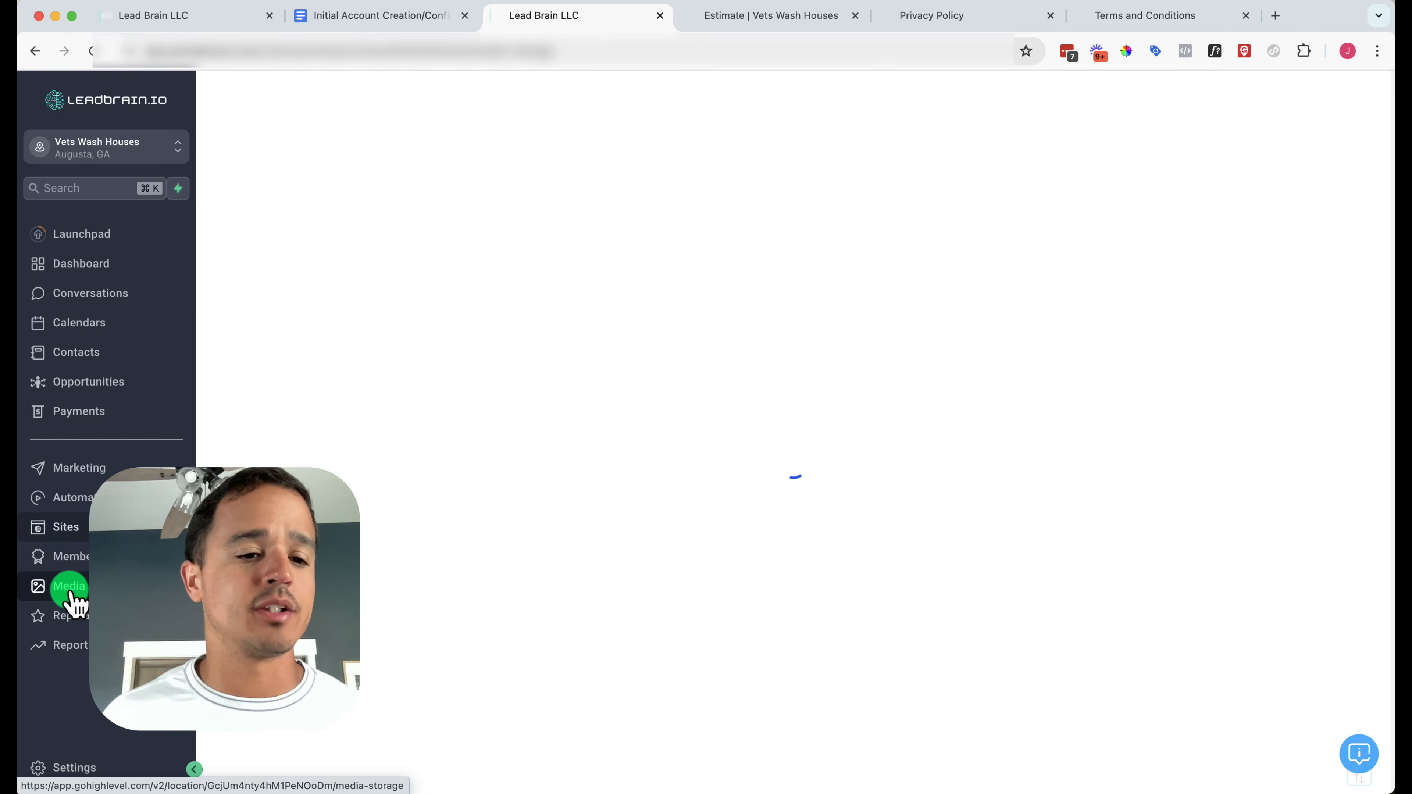
pyautogui.click(1313, 124)
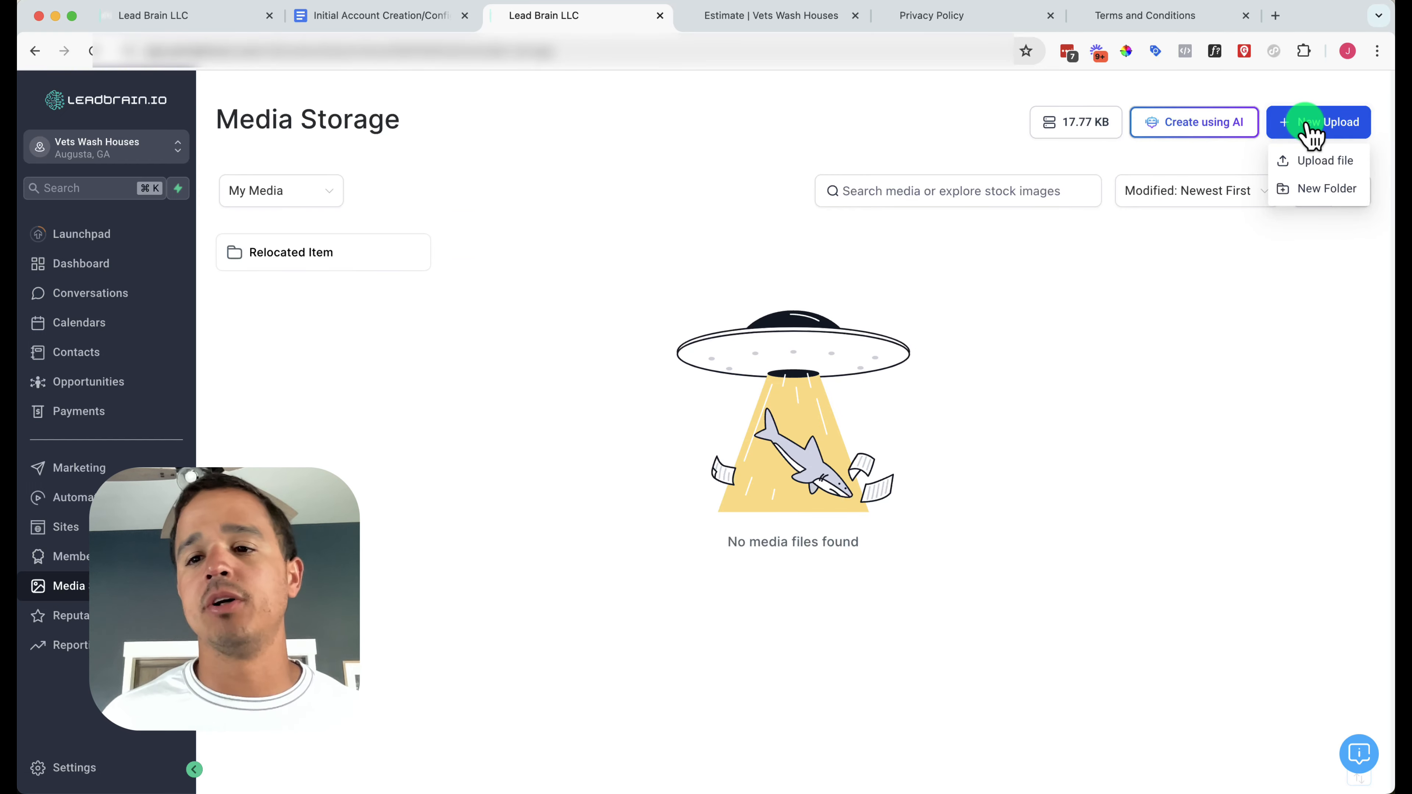
pyautogui.click(1308, 157)
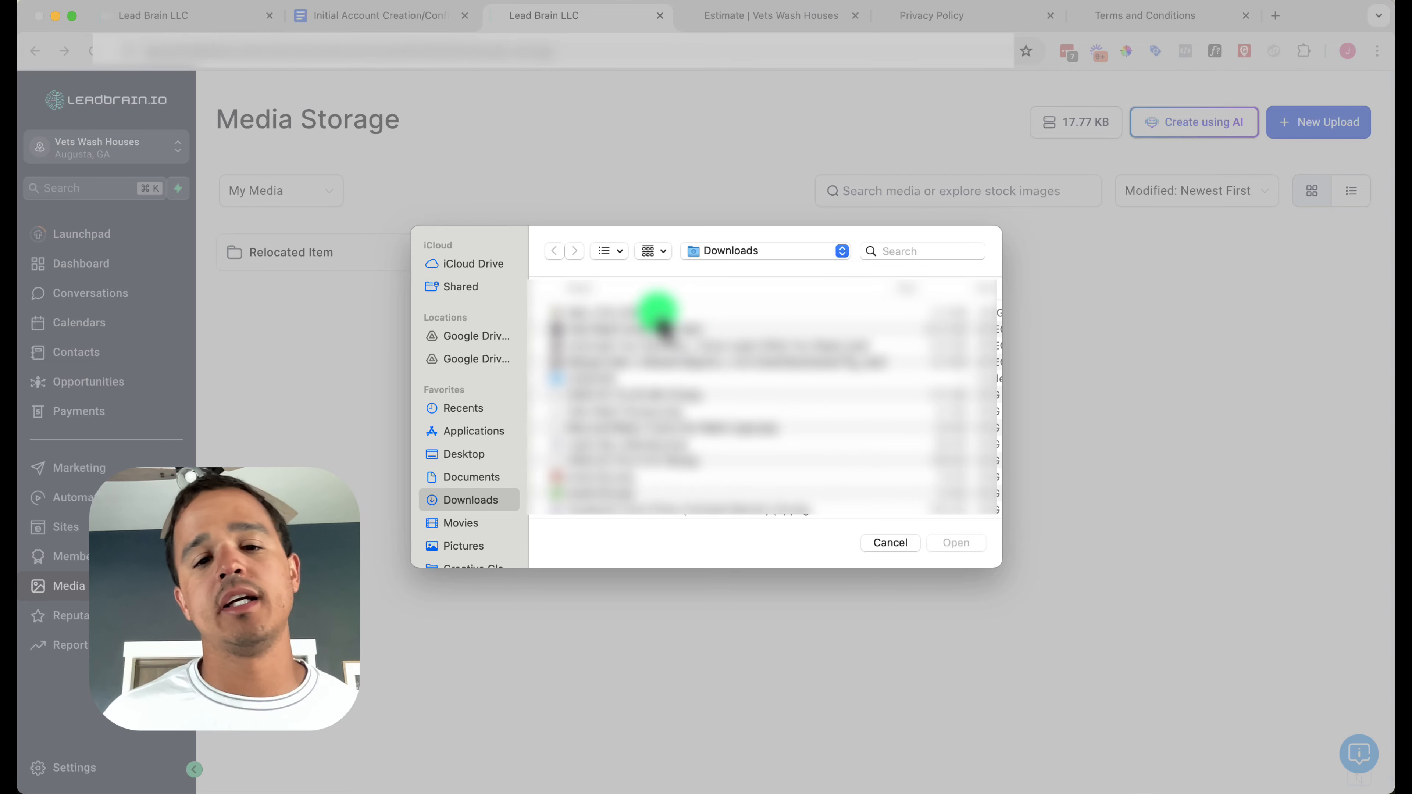
pyautogui.doubleClick(638, 411)
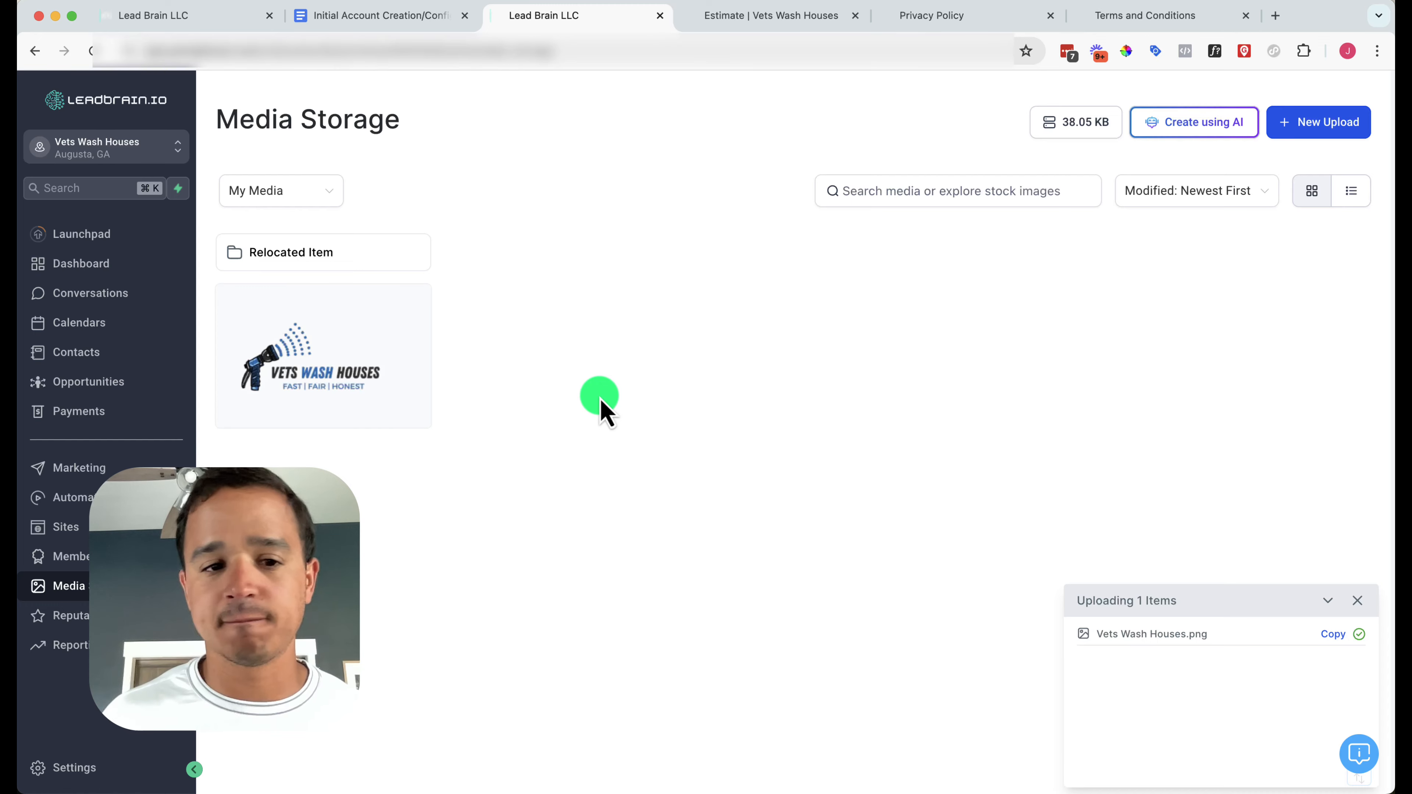
pyautogui.rightClick(308, 374)
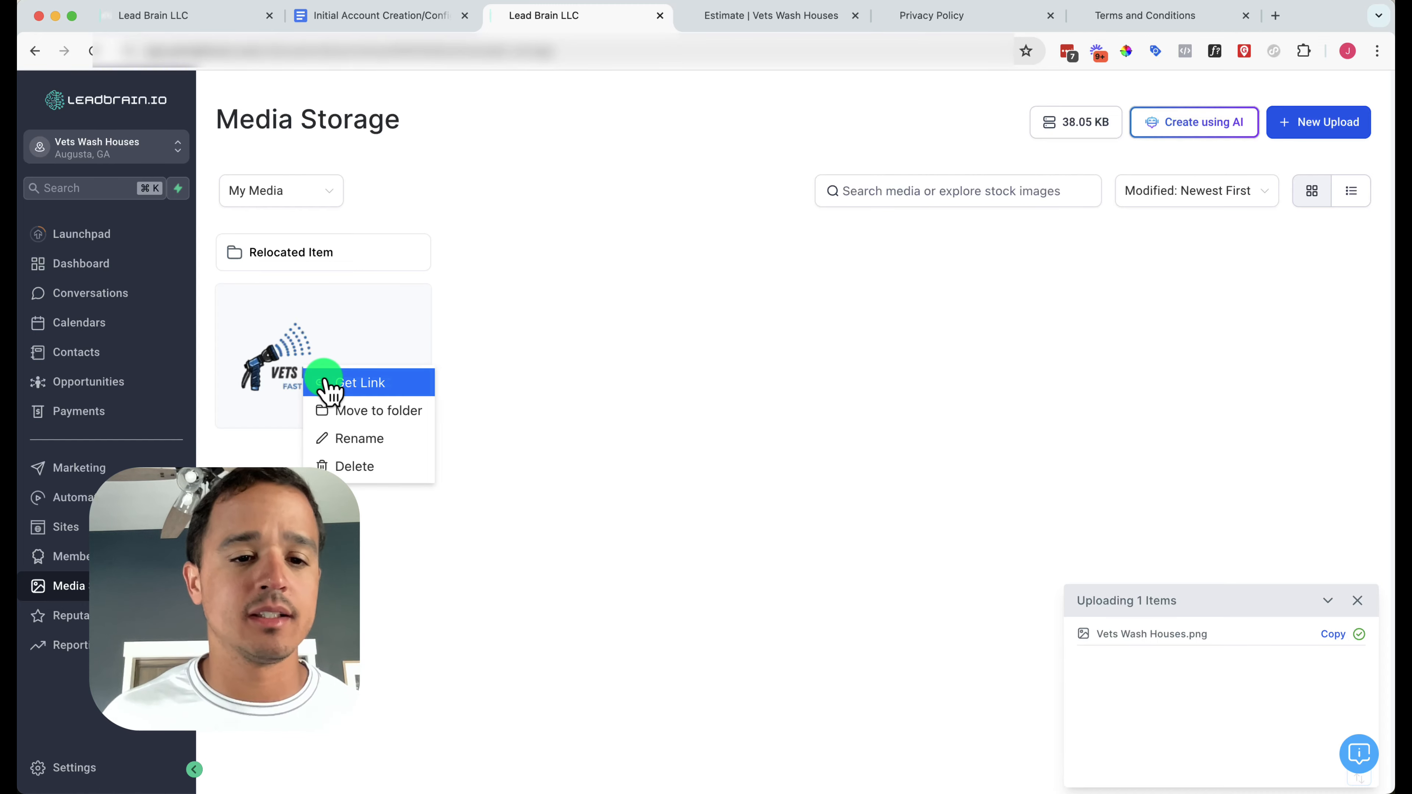
pyautogui.click(328, 384)
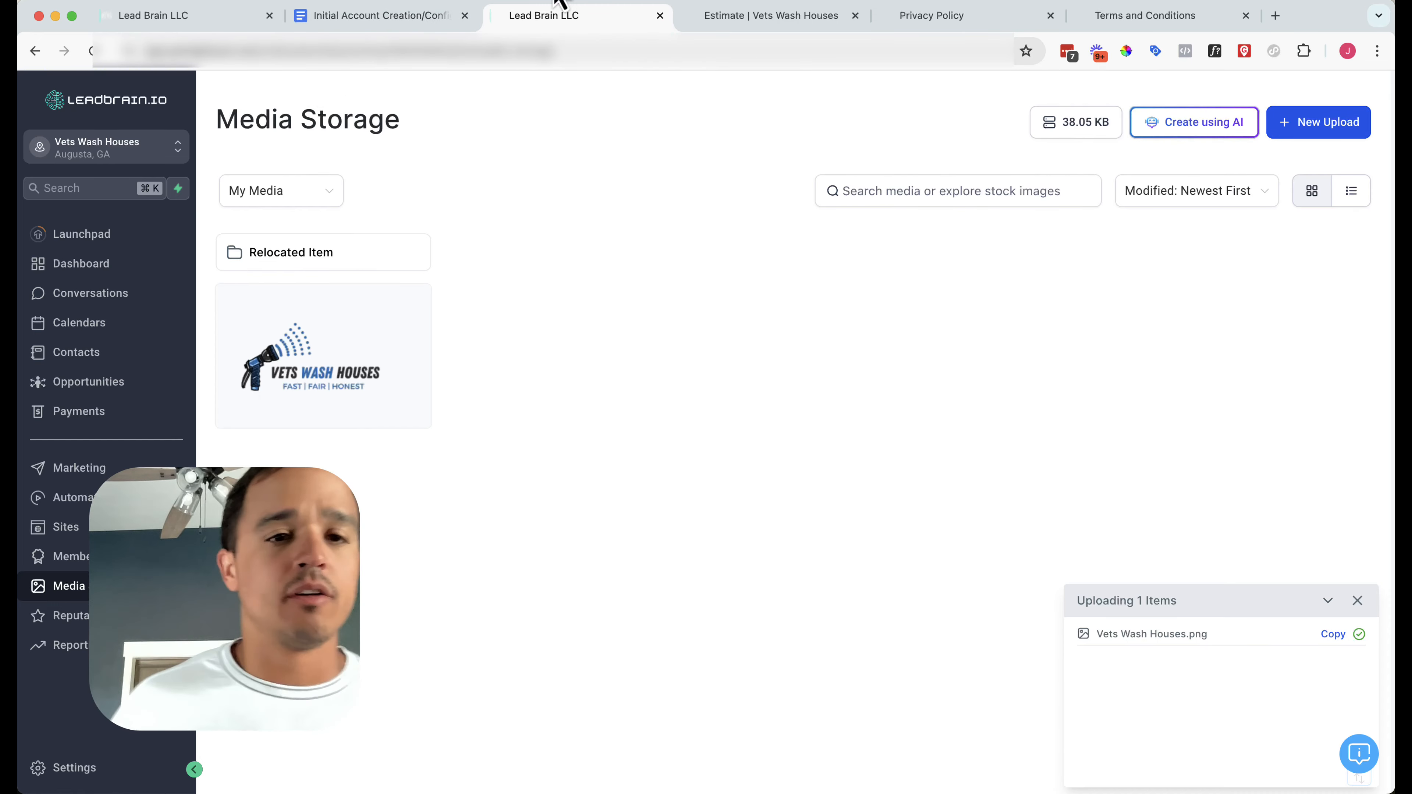
# Tick the logo upload and Note the link tasks, paste the logo URL, and tick Logo
pyautogui.click(432, 23)
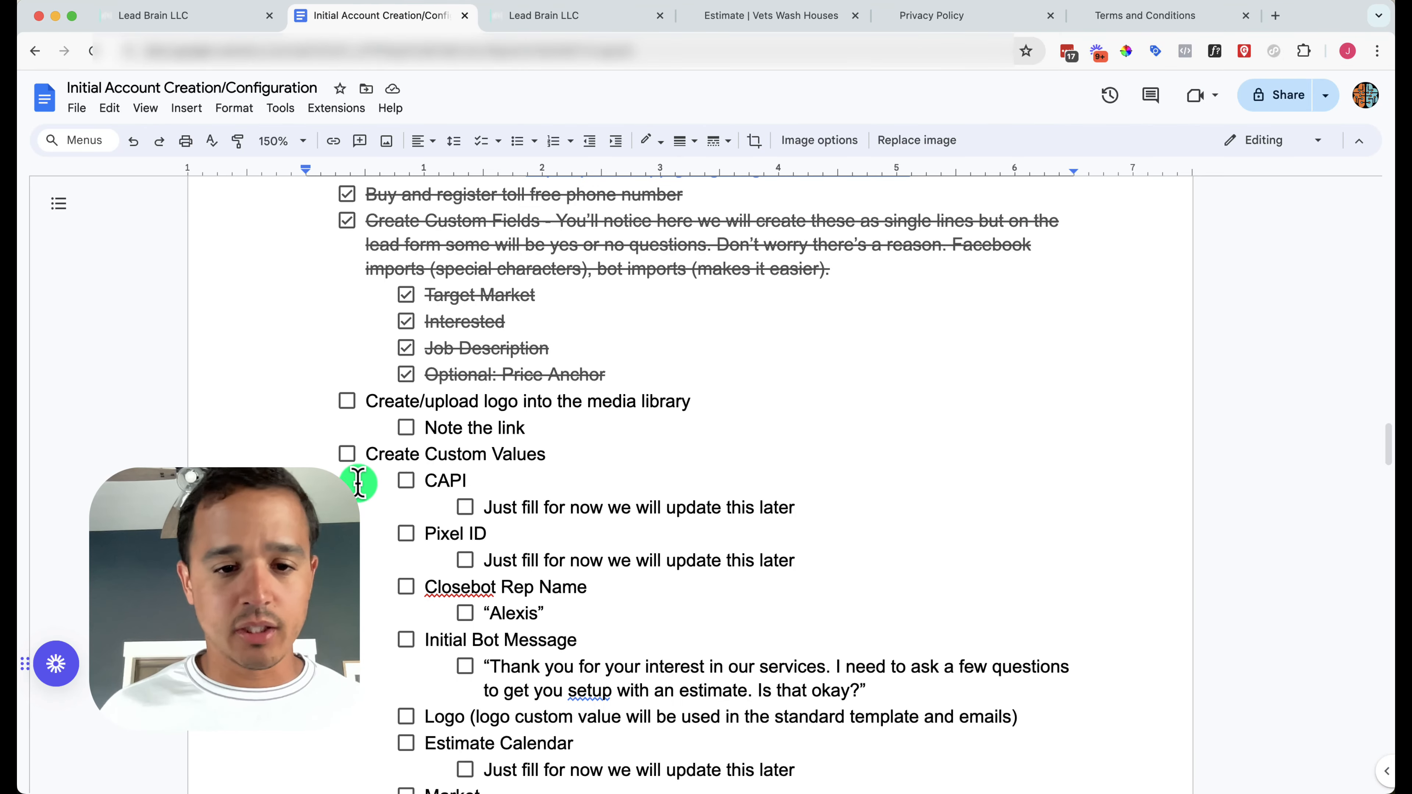
pyautogui.click(346, 400)
pyautogui.click(406, 427)
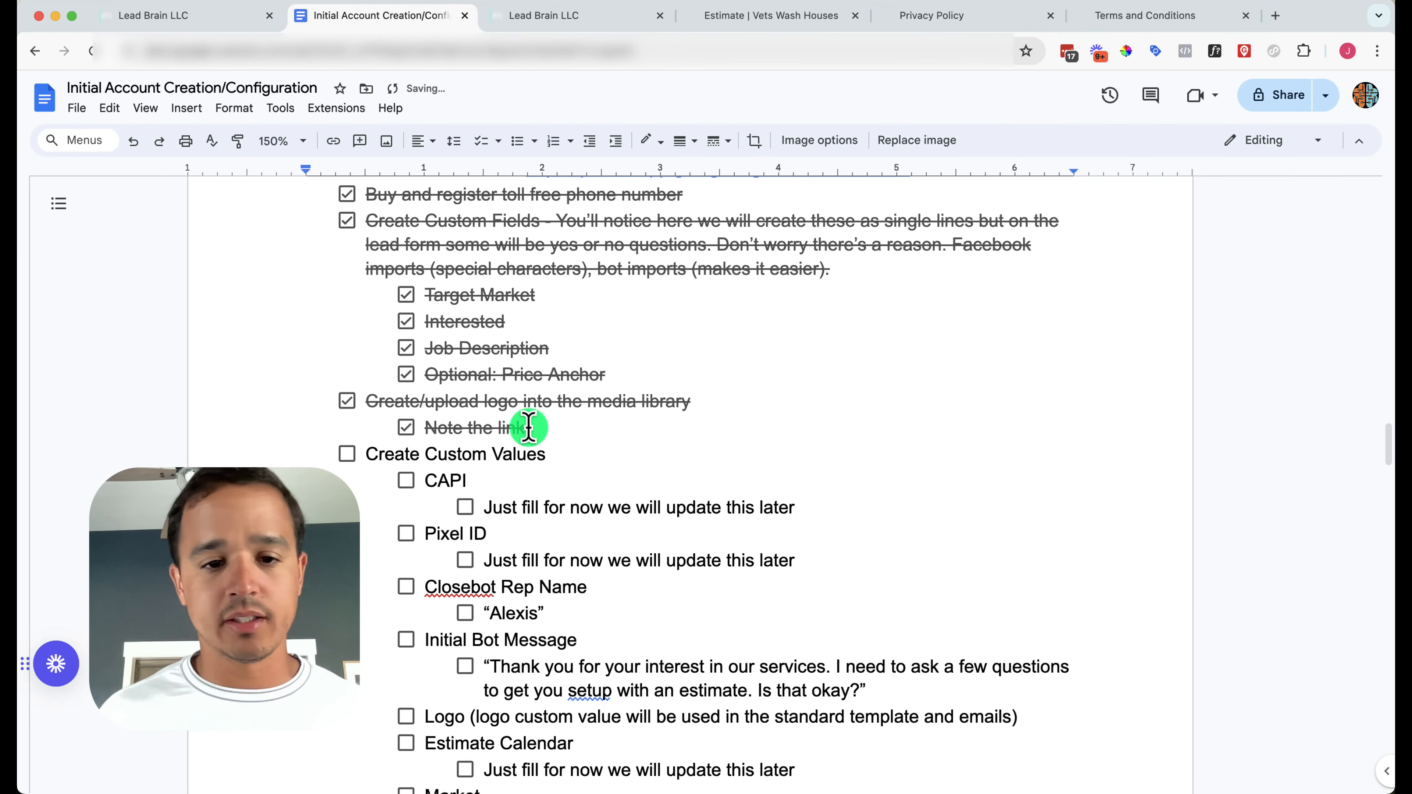
pyautogui.click(547, 430)
pyautogui.press('super+v')
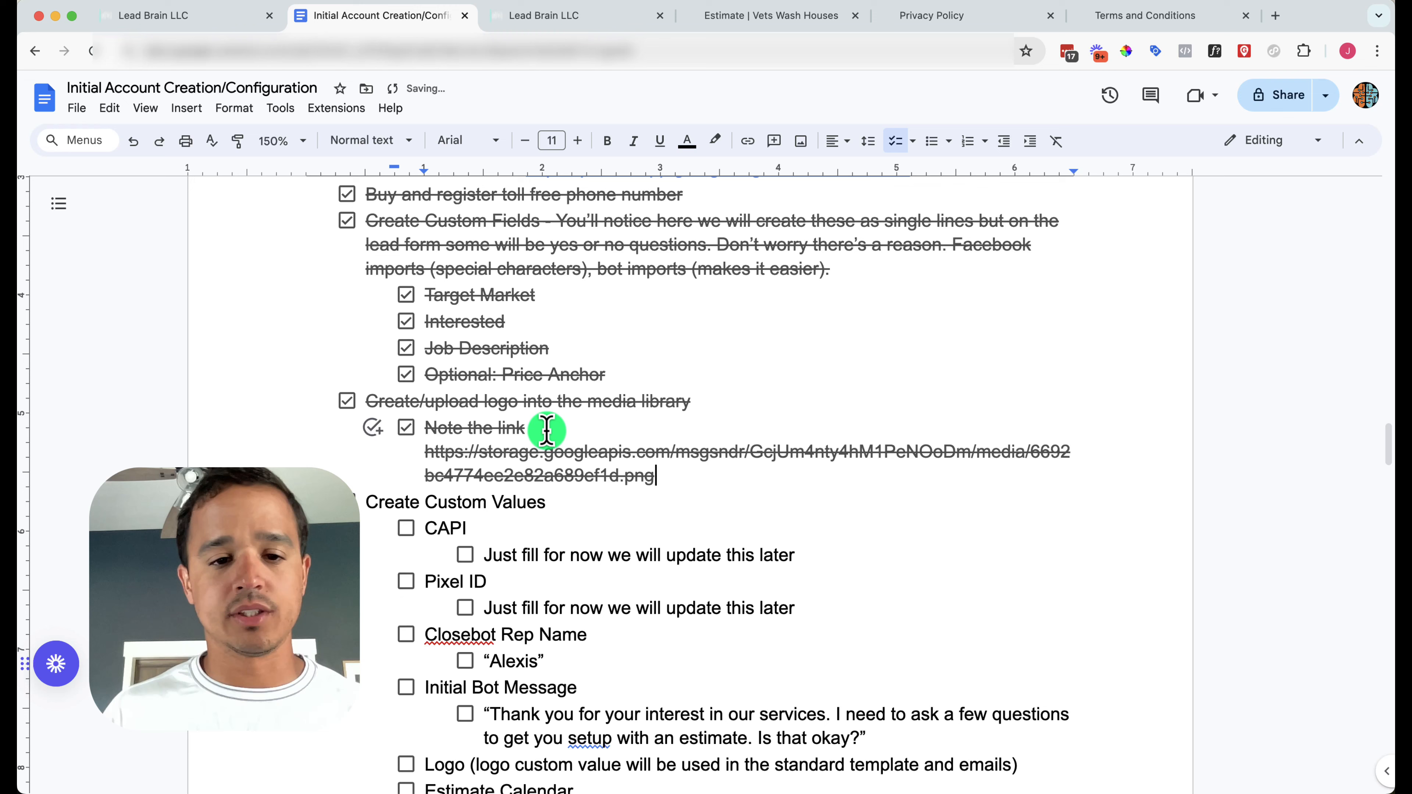
pyautogui.scroll(-5, 530, 495)
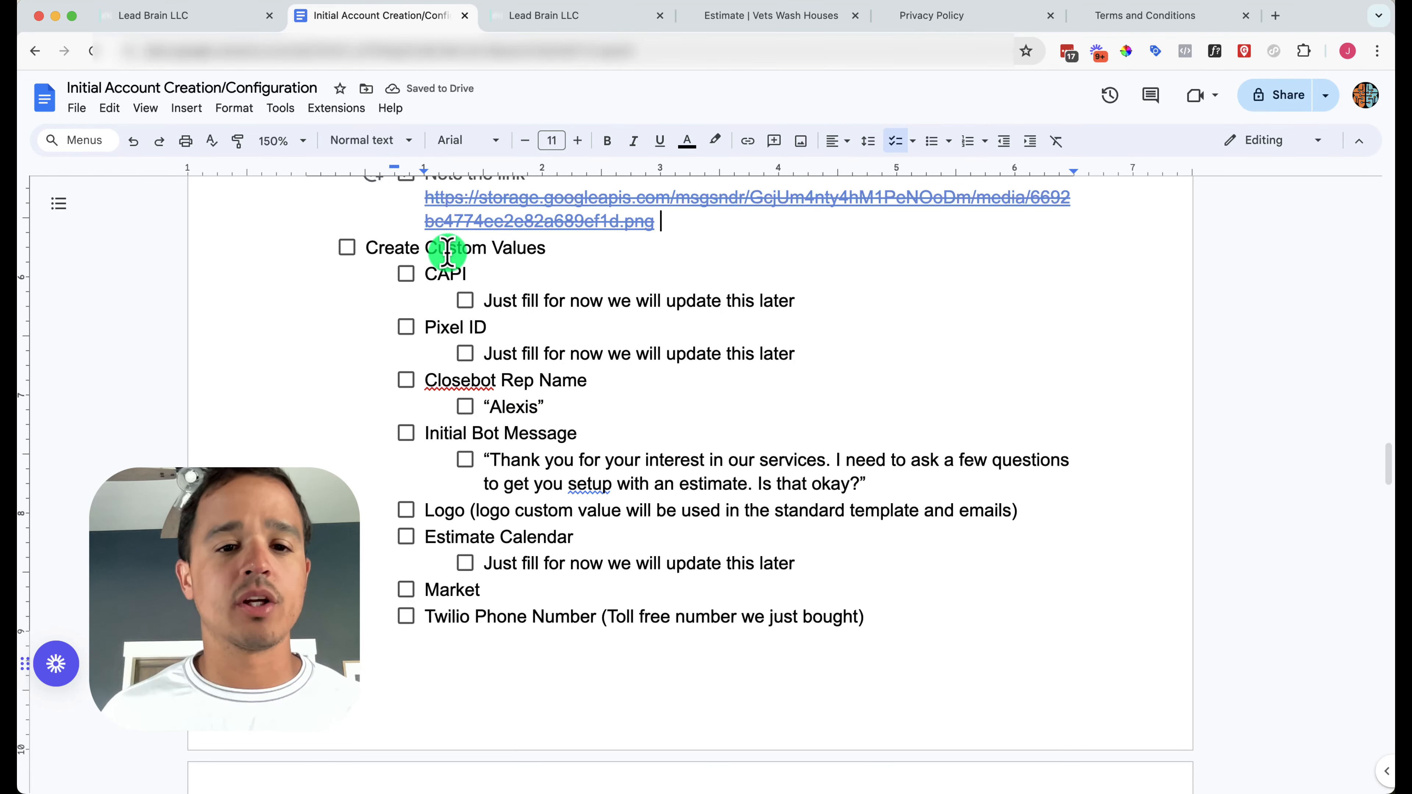
pyautogui.click(406, 509)
pyautogui.click(578, 16)
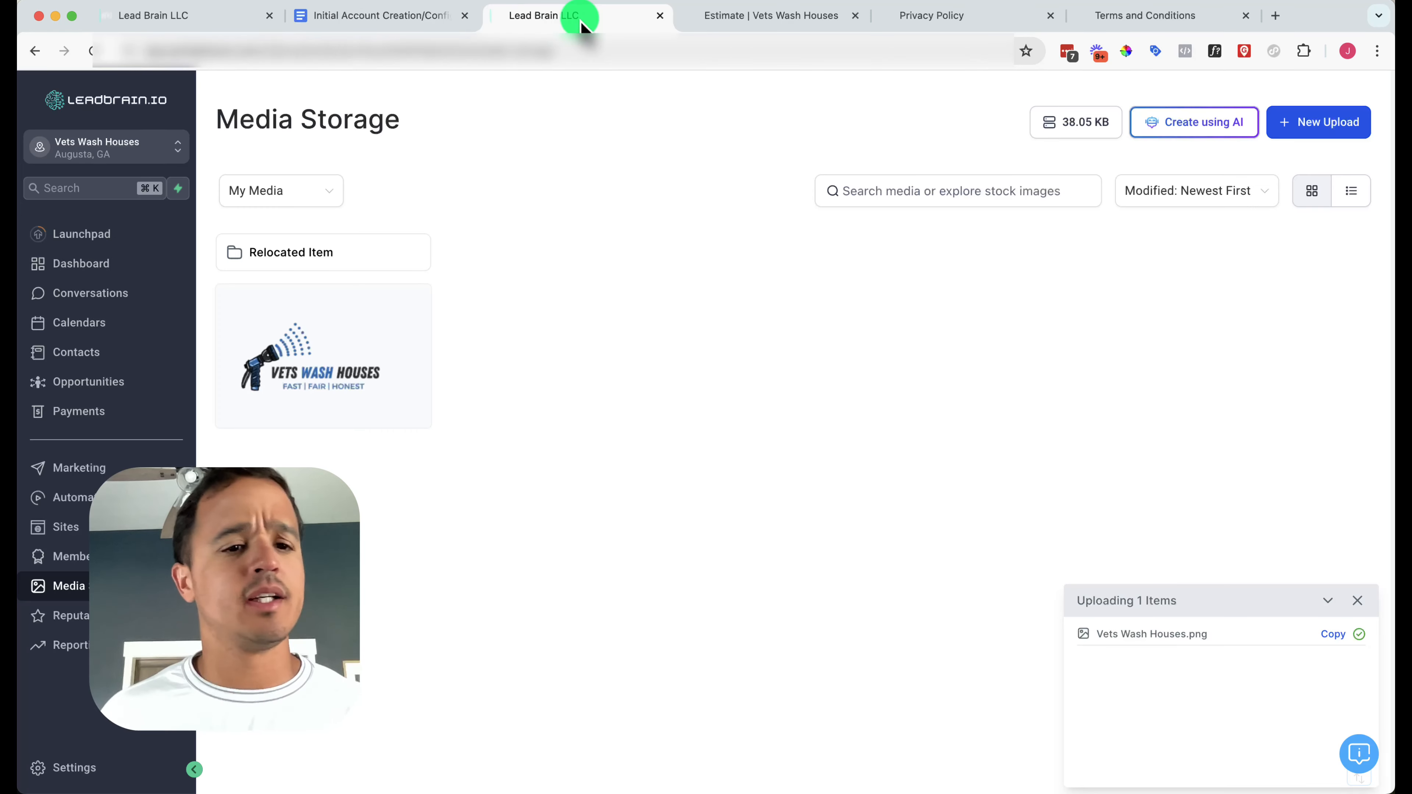
# Create a Logo custom value whose value is the pasted logo storage URL
pyautogui.click(111, 768)
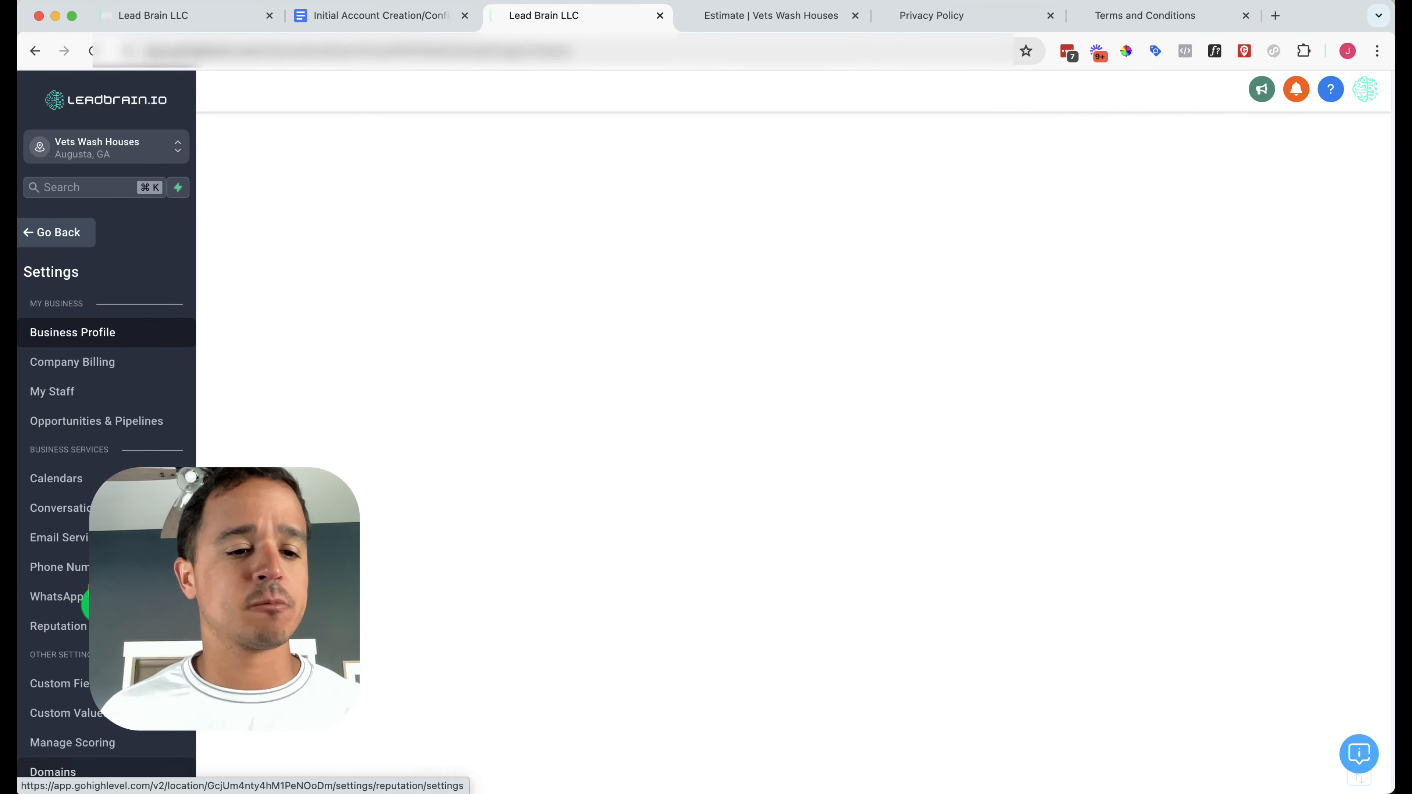
pyautogui.click(87, 715)
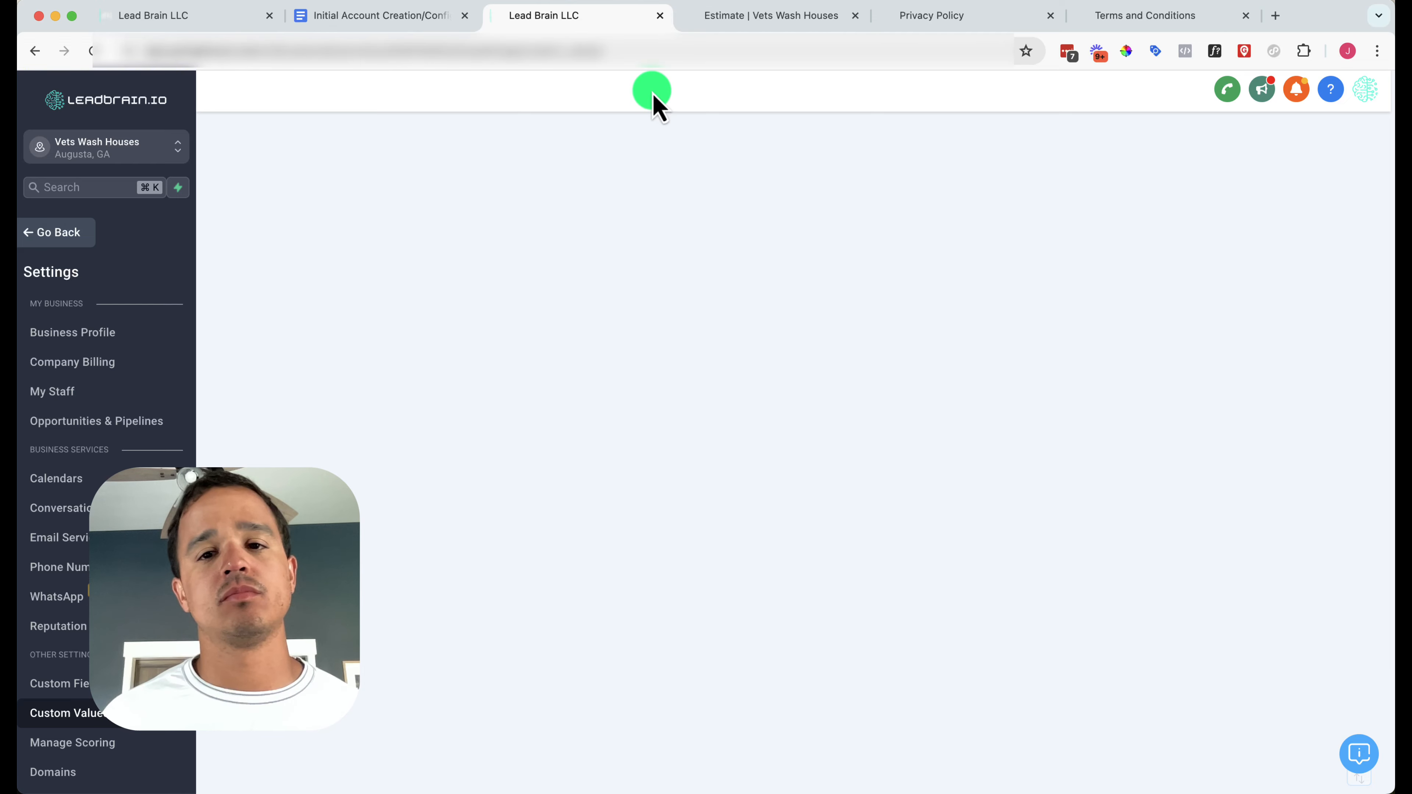
pyautogui.click(641, 53)
pyautogui.press('Return')
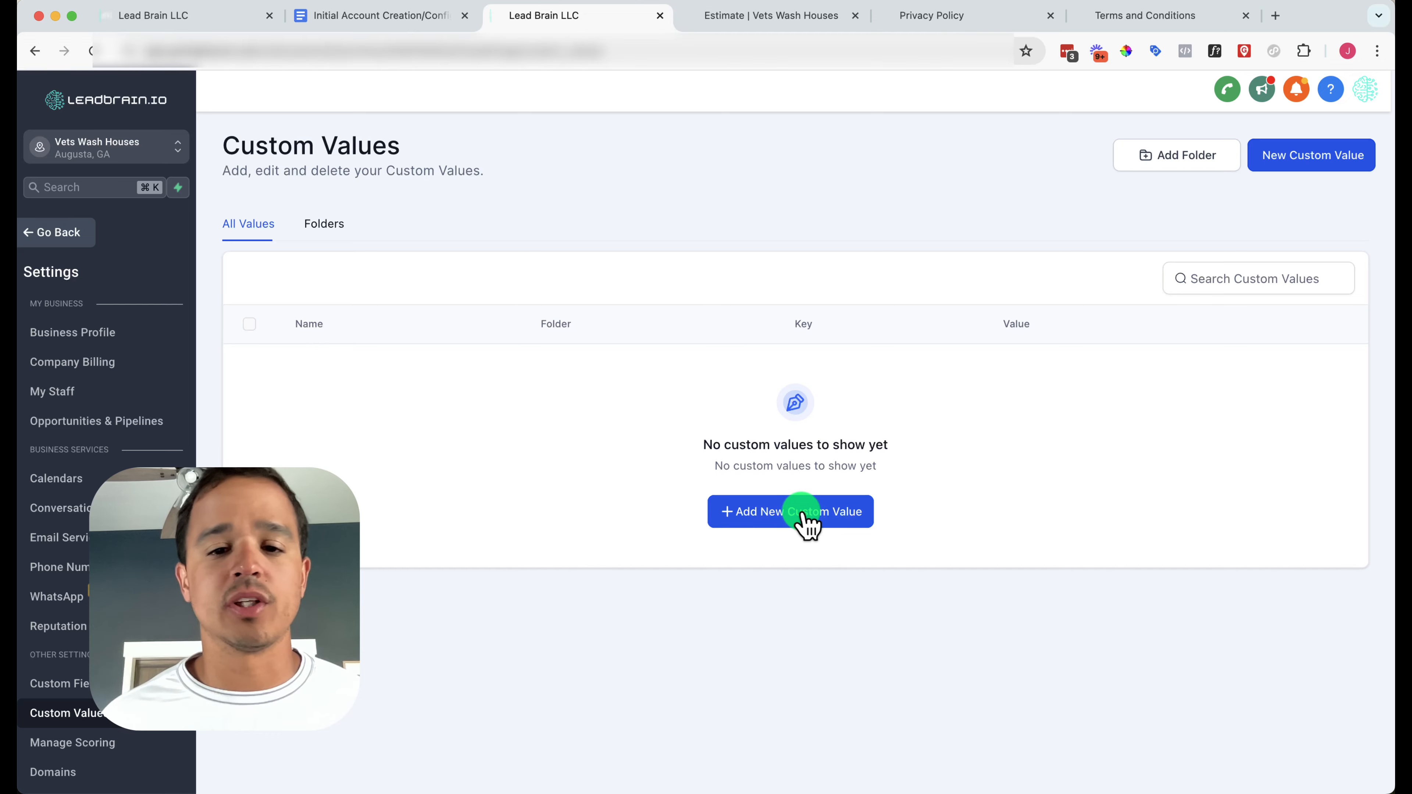
pyautogui.click(805, 523)
pyautogui.click(693, 394)
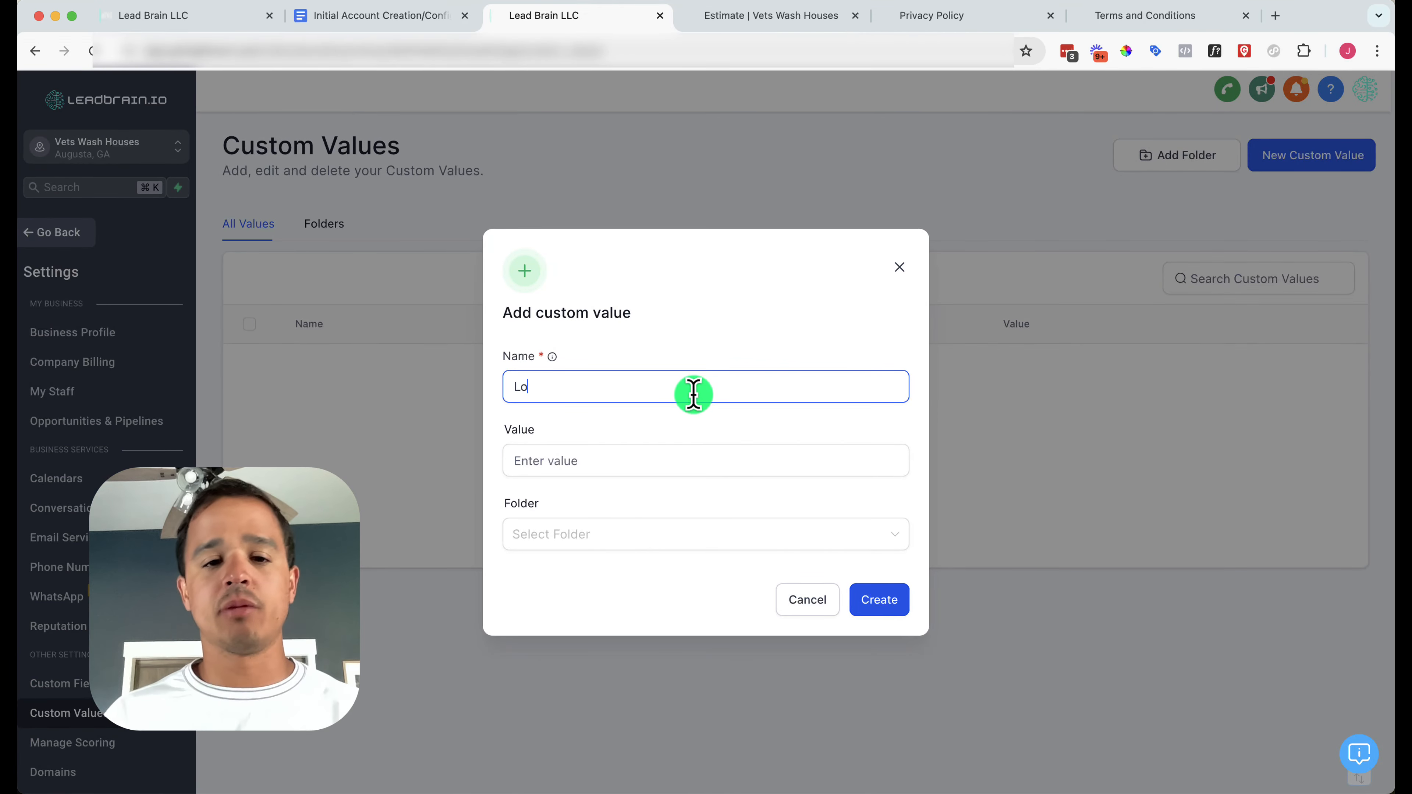
pyautogui.press('Tab')
pyautogui.press('super+v')
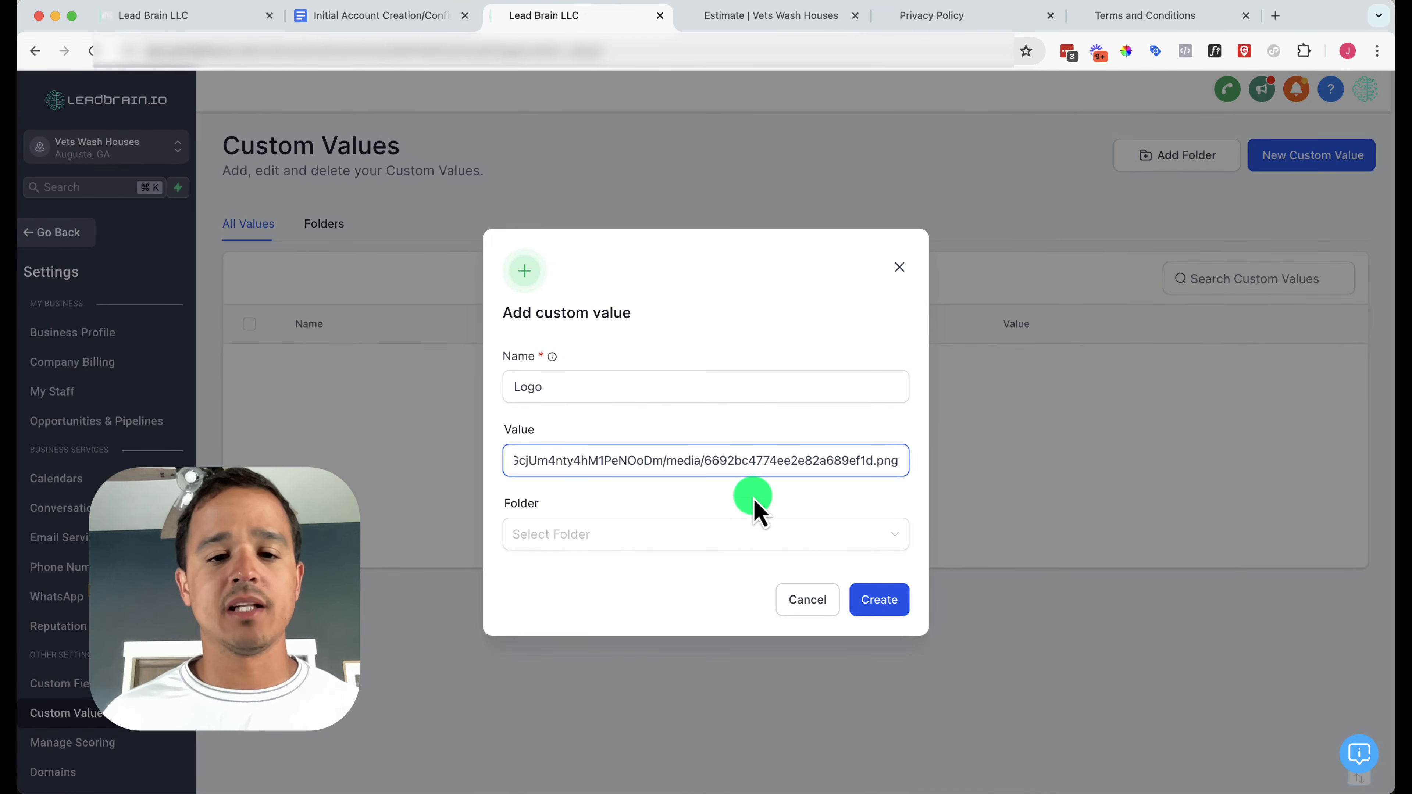
pyautogui.click(880, 600)
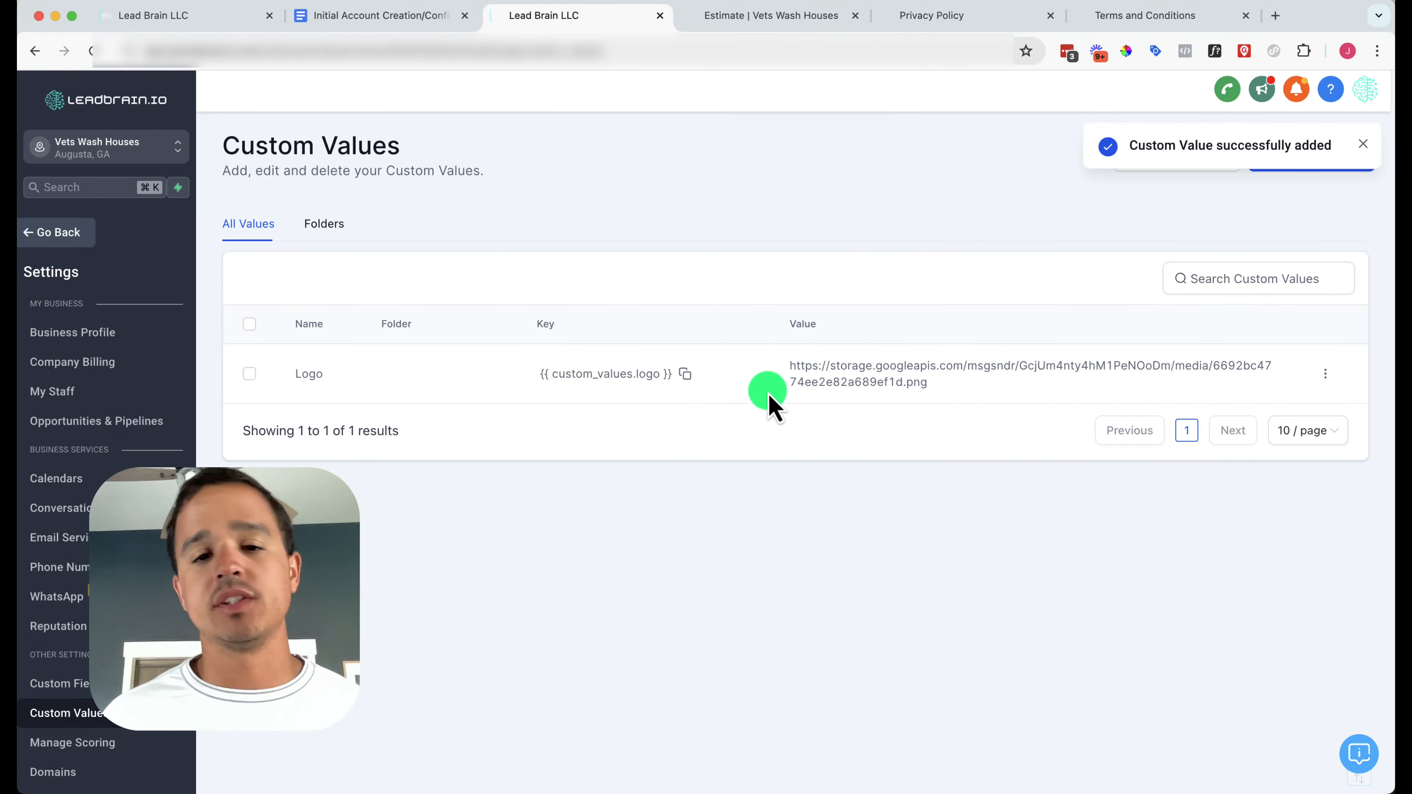
pyautogui.click(785, 21)
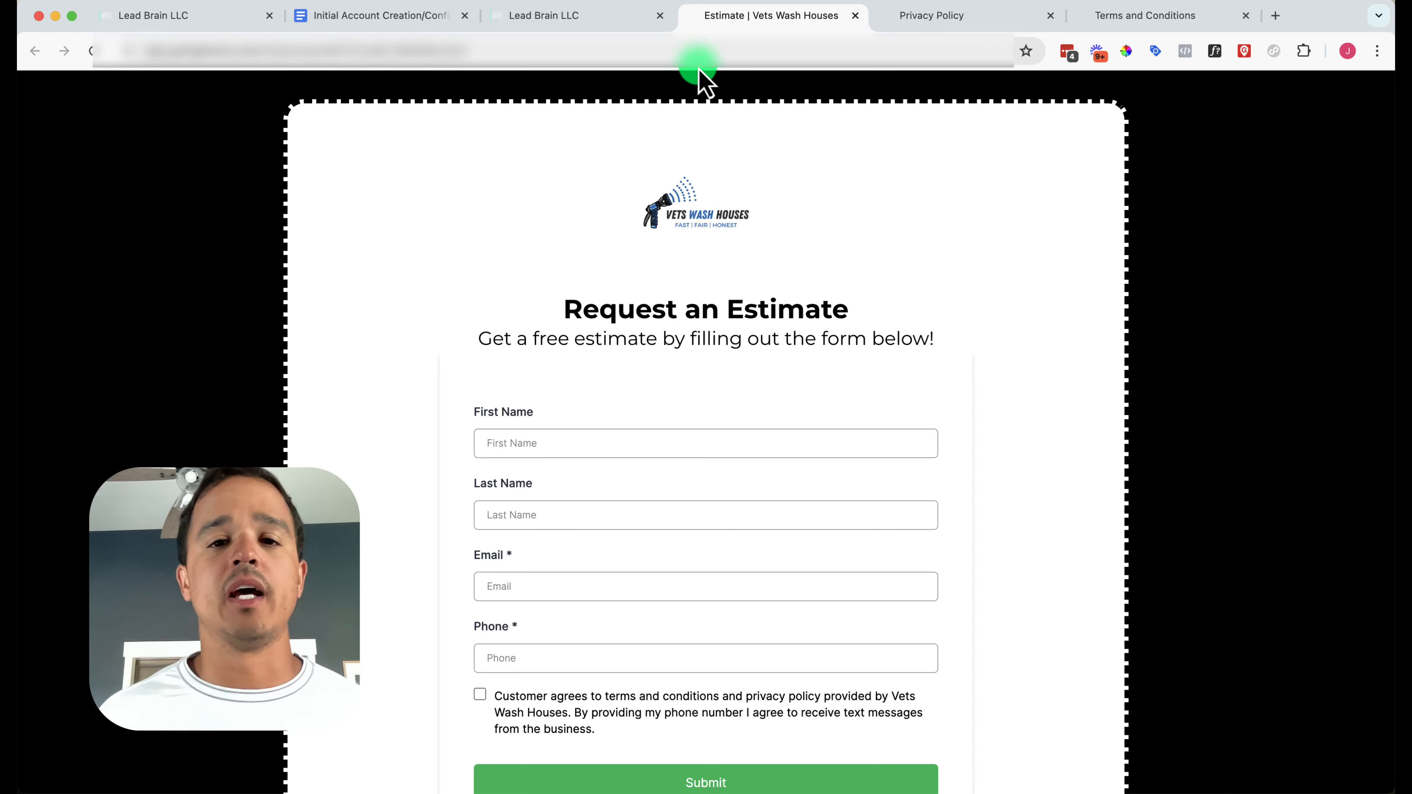
# Reload the estimate form to see the logo and check the checklist for the next values
pyautogui.click(710, 50)
pyautogui.press('Escape')
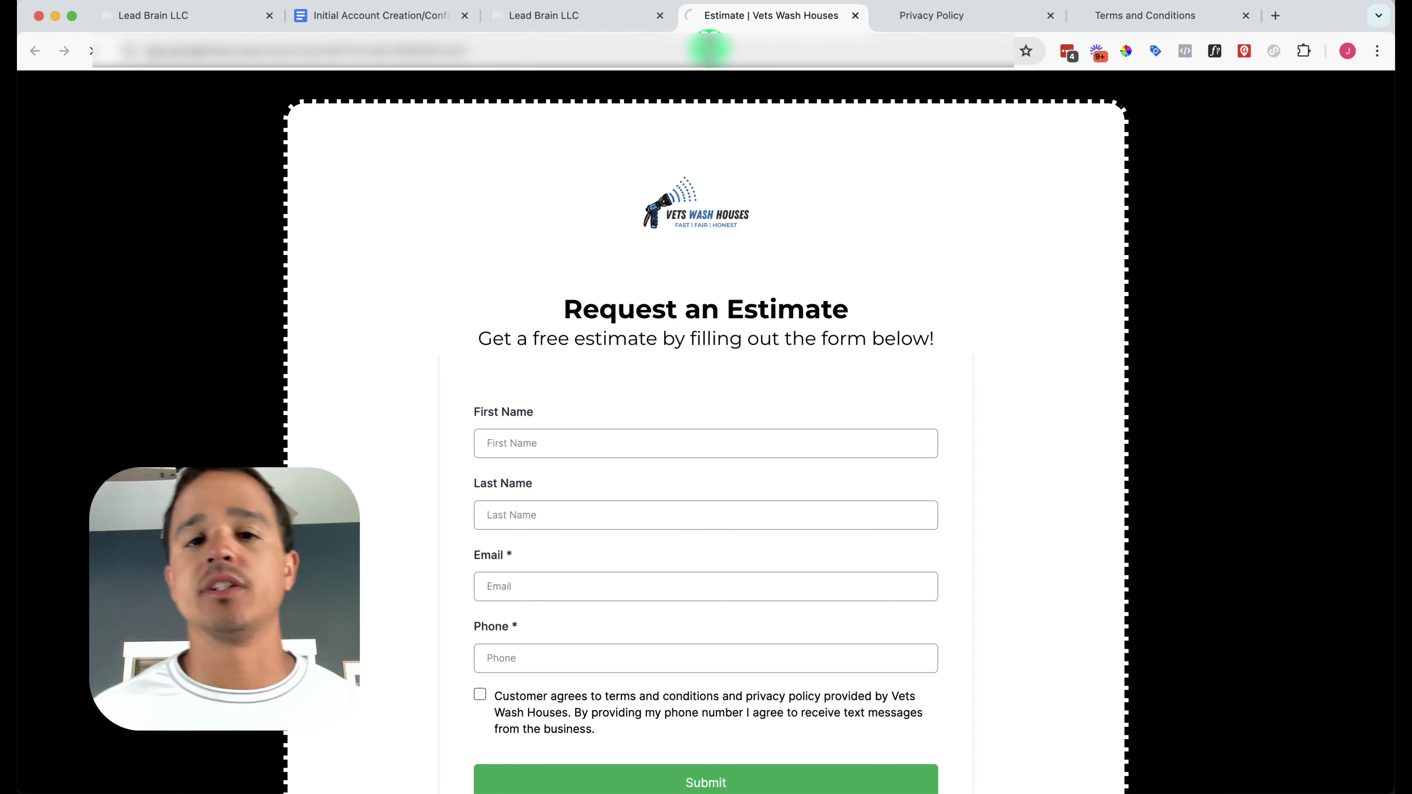
pyautogui.click(613, 22)
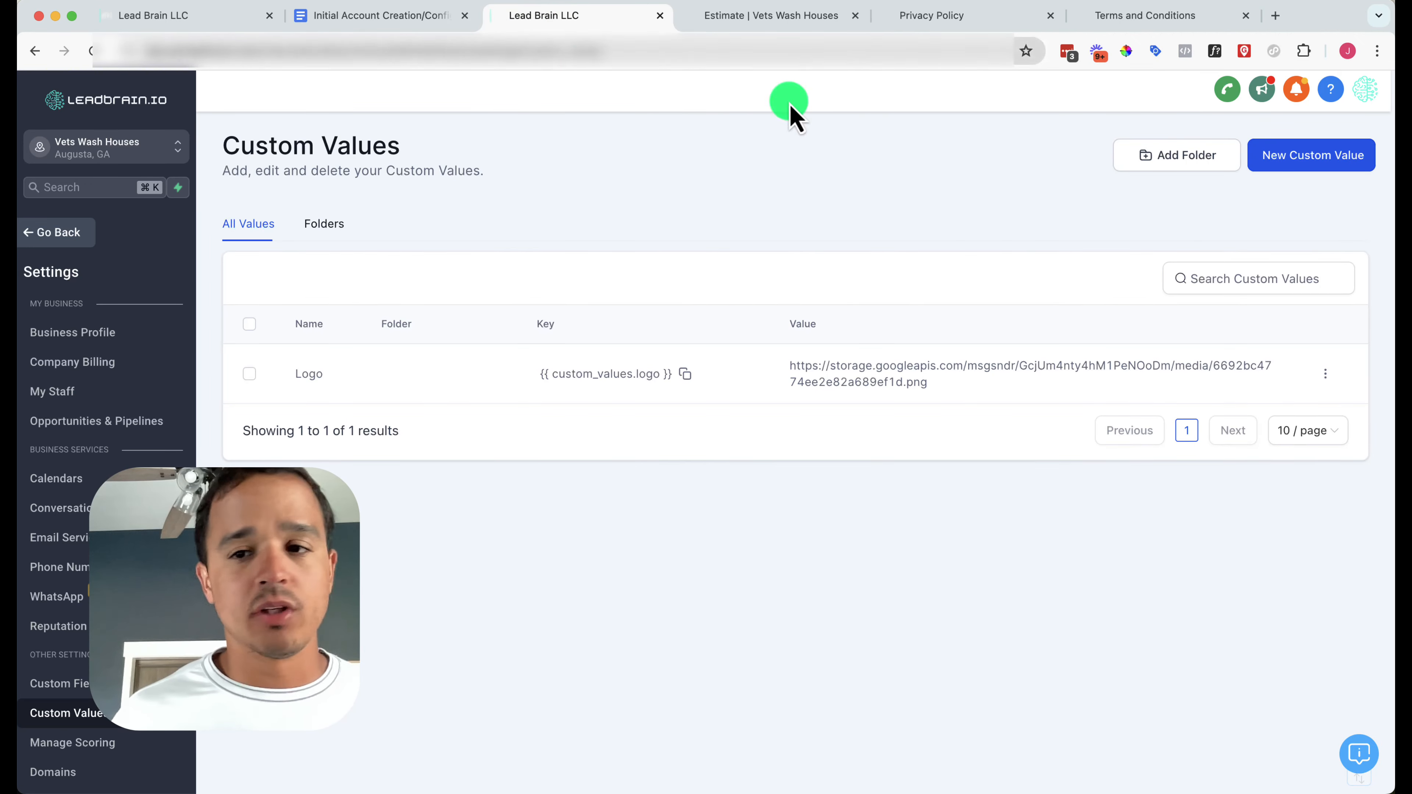
pyautogui.click(373, 22)
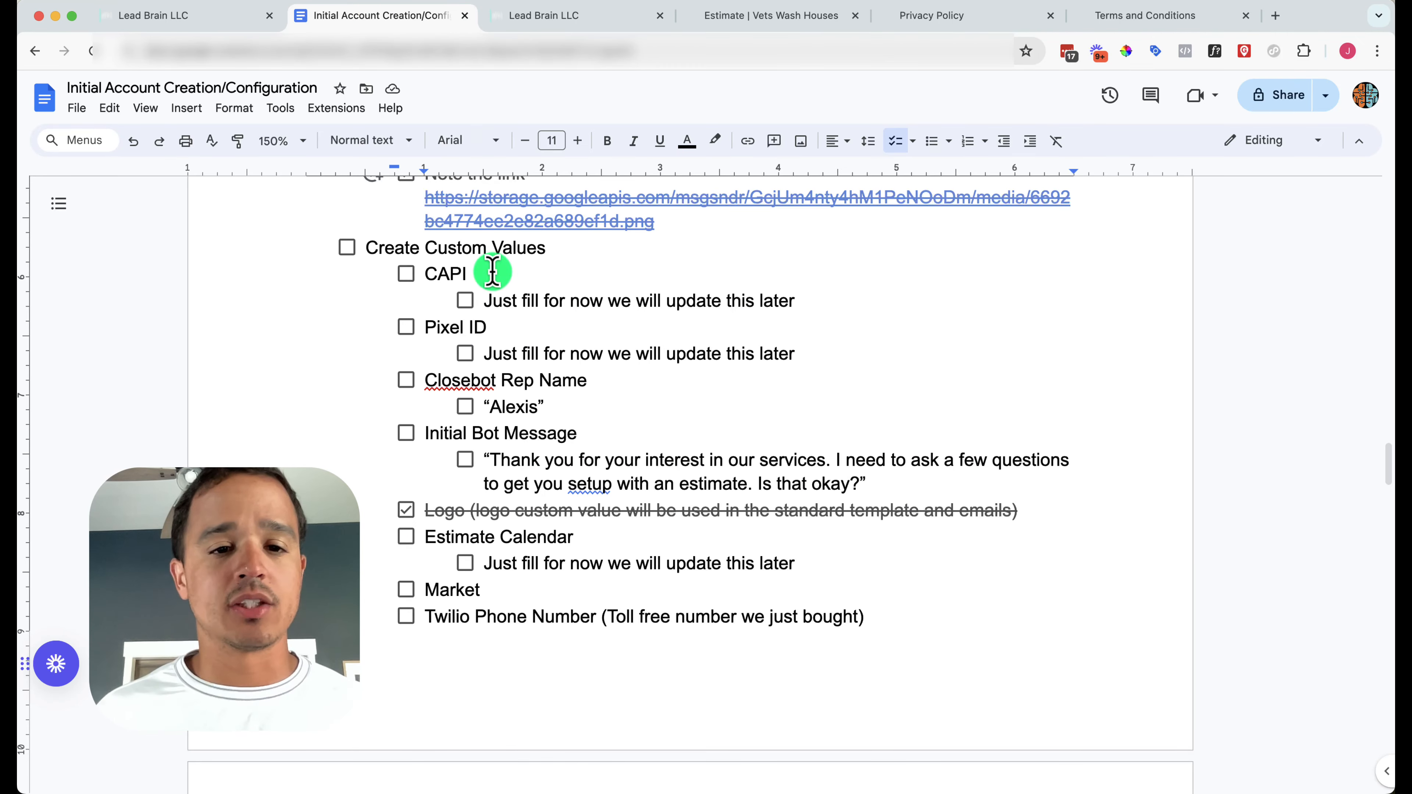
pyautogui.click(535, 15)
# Create a CAPI custom value with the value <<blank>>
pyautogui.click(1343, 176)
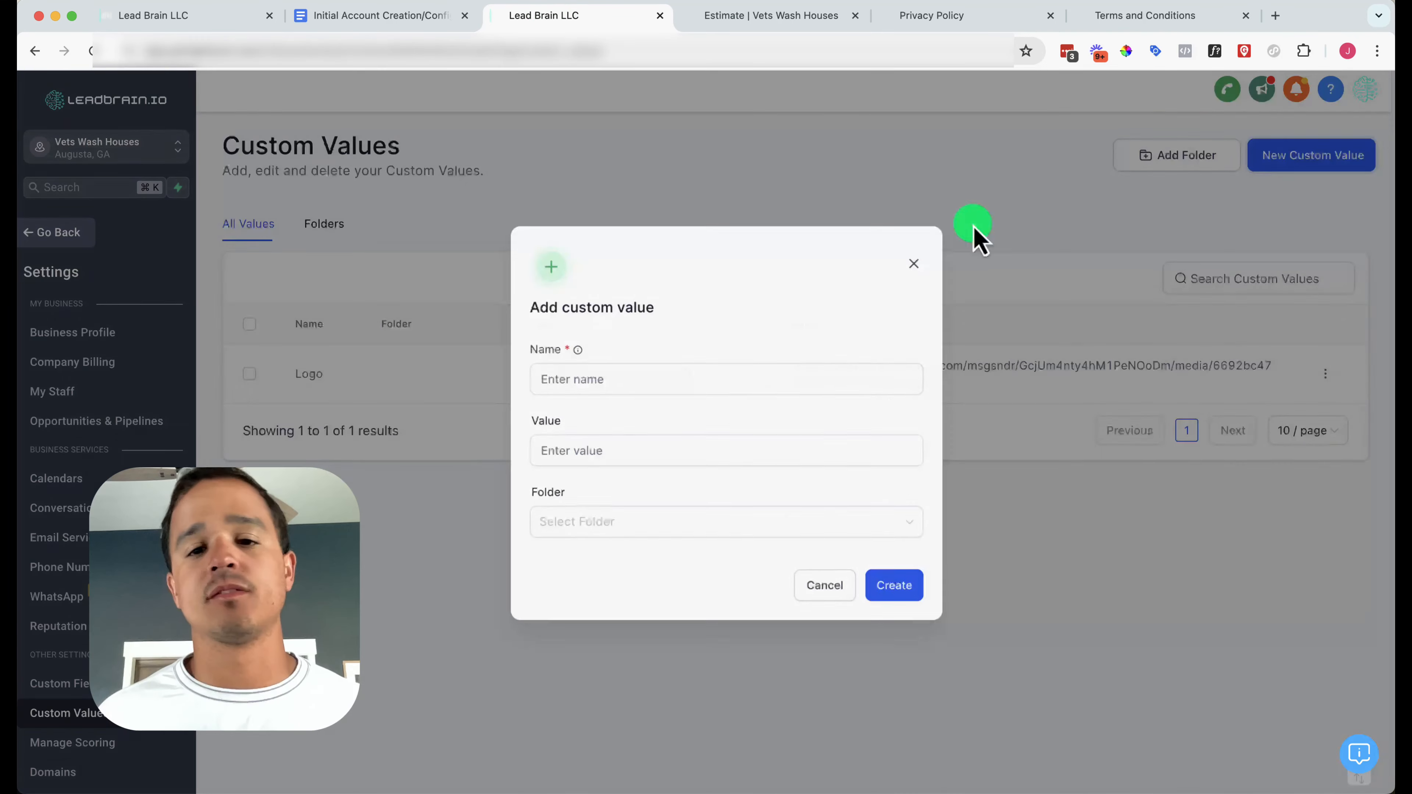
pyautogui.click(661, 371)
pyautogui.write('CAPI')
pyautogui.press('Tab')
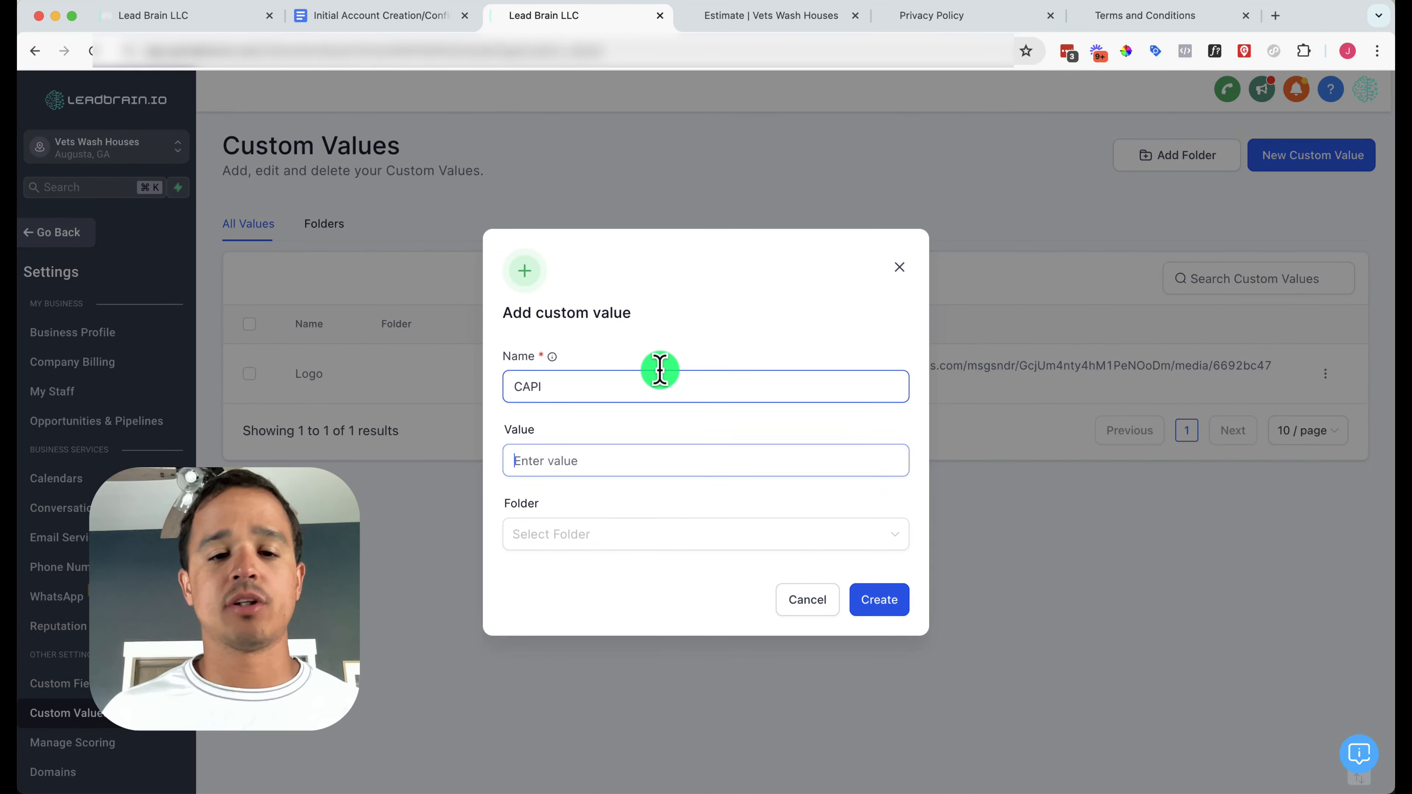
pyautogui.write('<<bla')
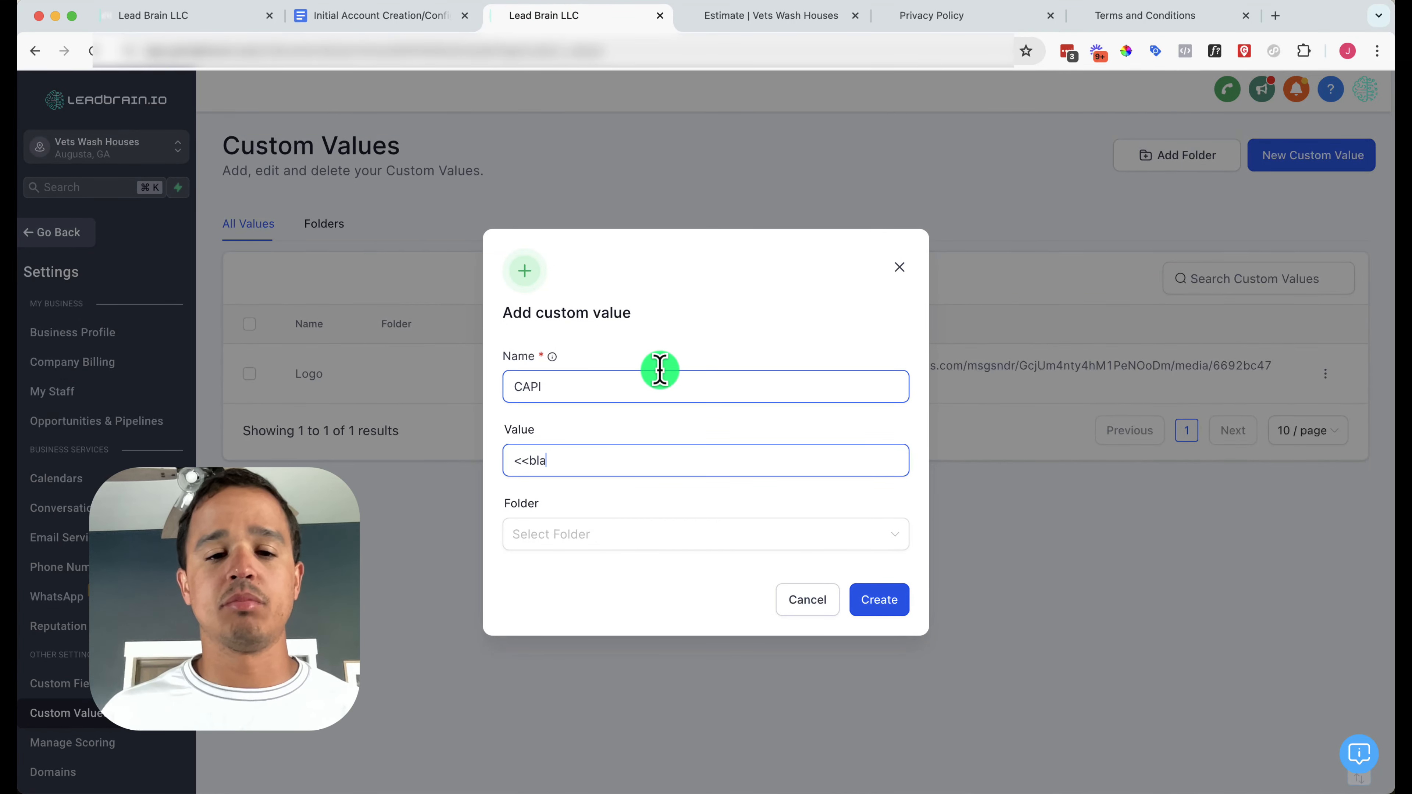
pyautogui.write('nk>>')
pyautogui.click(896, 601)
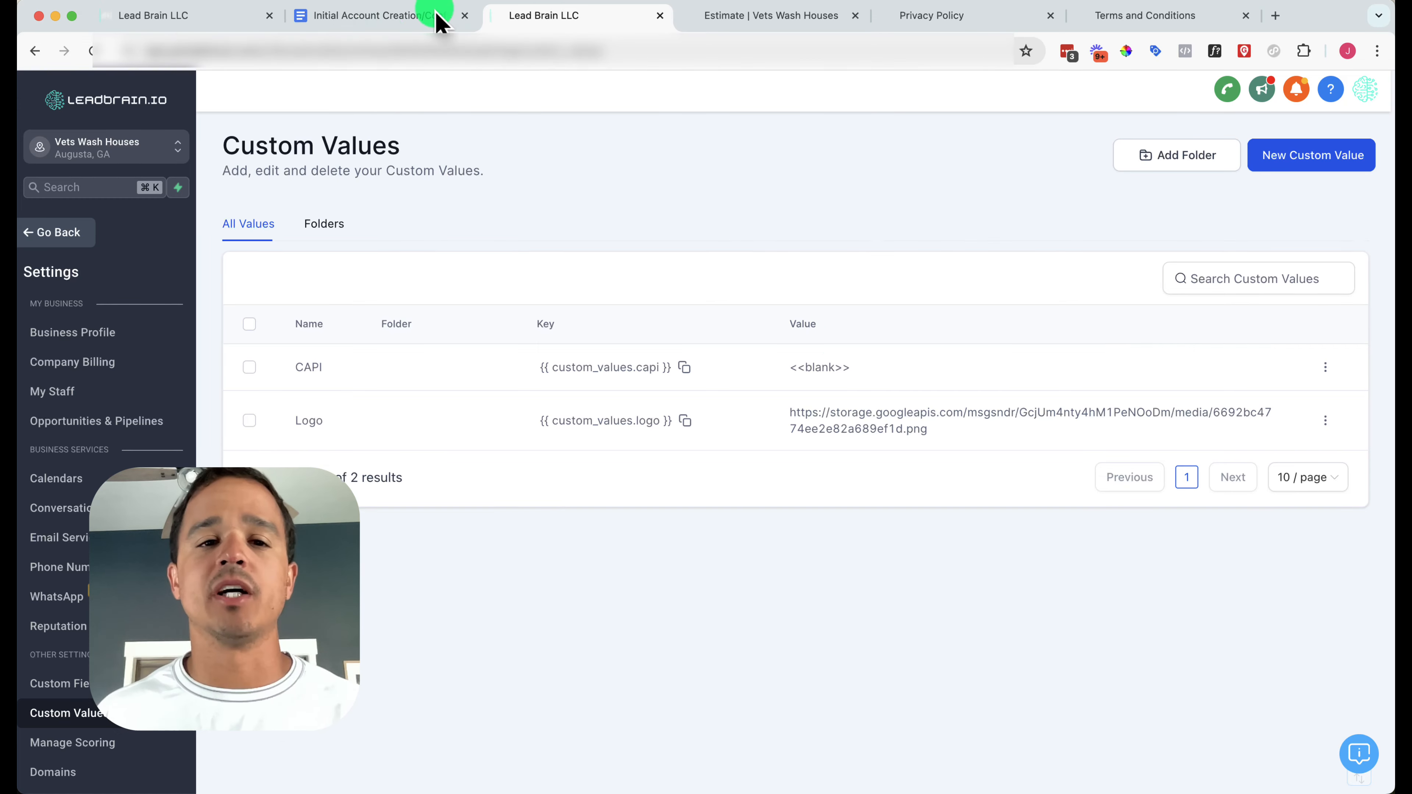
# Create a Pixel ID custom value with the placeholder value <<BLANK>>
pyautogui.click(1332, 164)
pyautogui.click(808, 390)
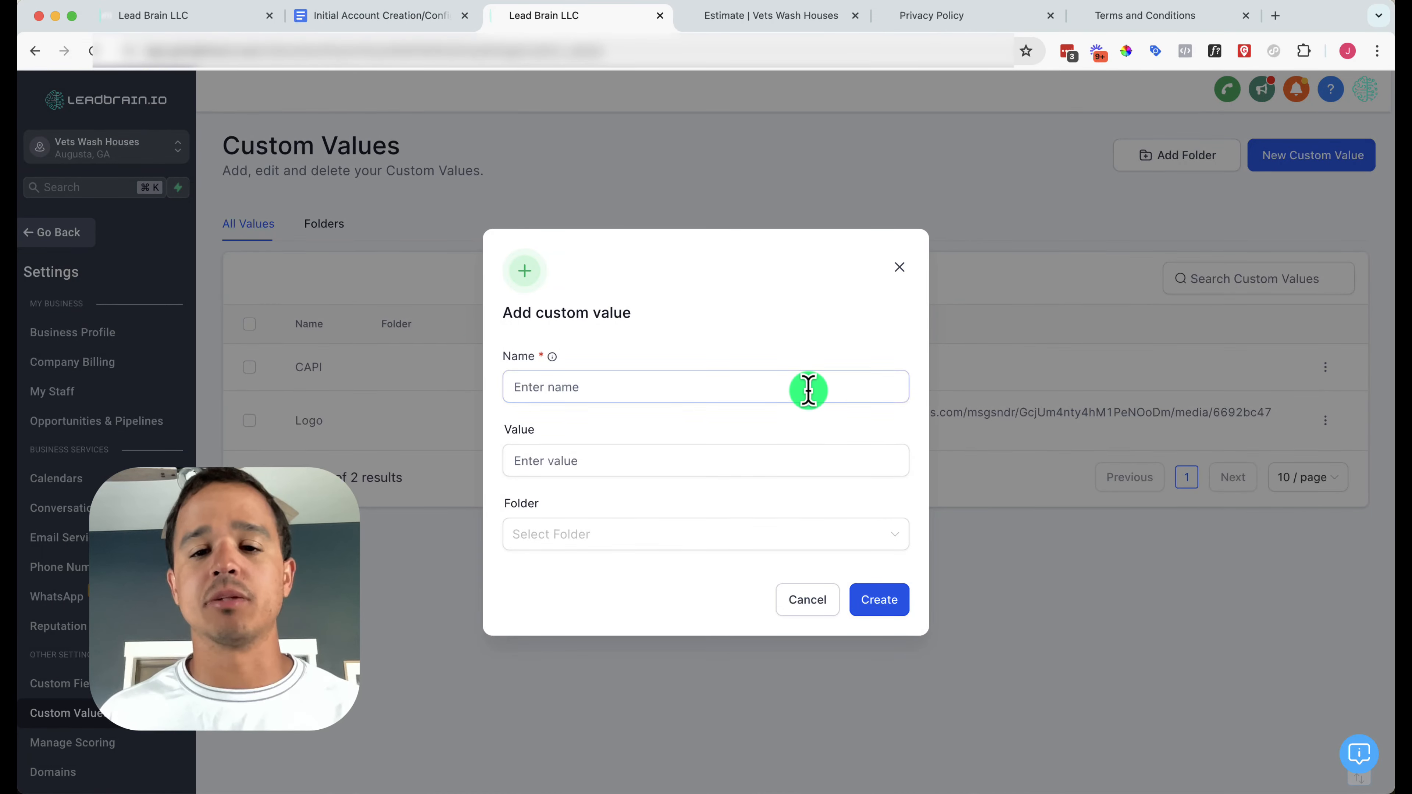
pyautogui.write('Pic')
pyautogui.press('BackSpace')
pyautogui.write('xel ')
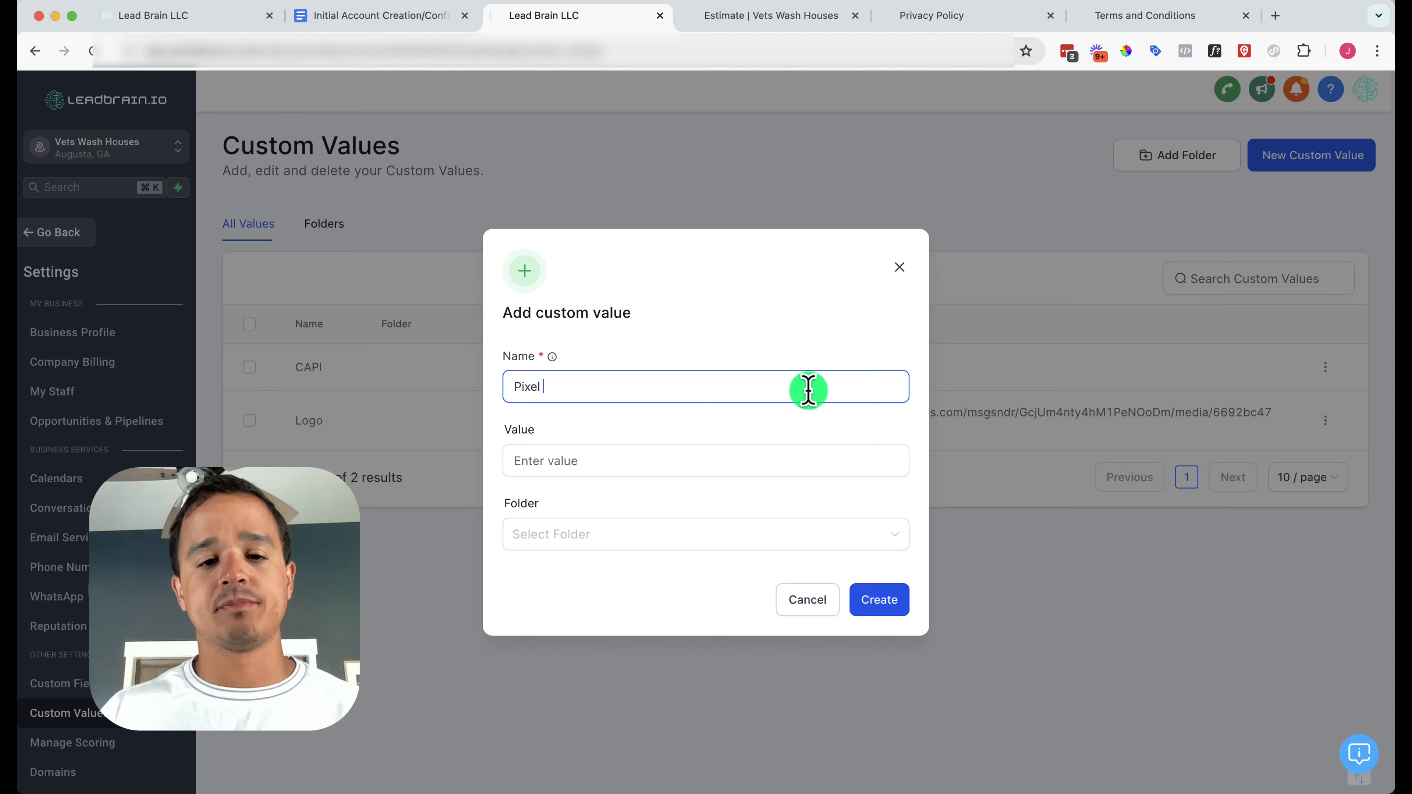
pyautogui.write('ID')
pyautogui.click(797, 468)
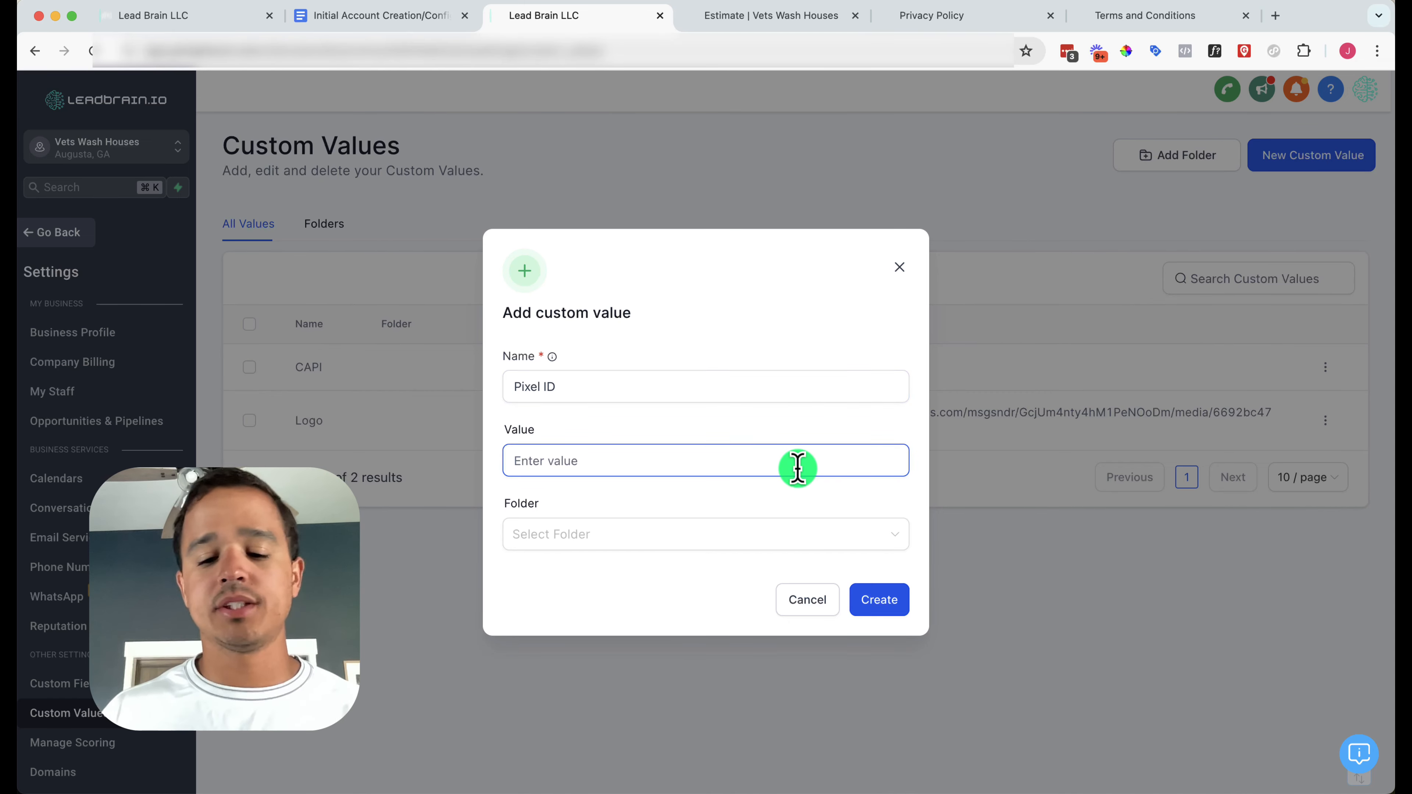
pyautogui.write('<<BLANK')
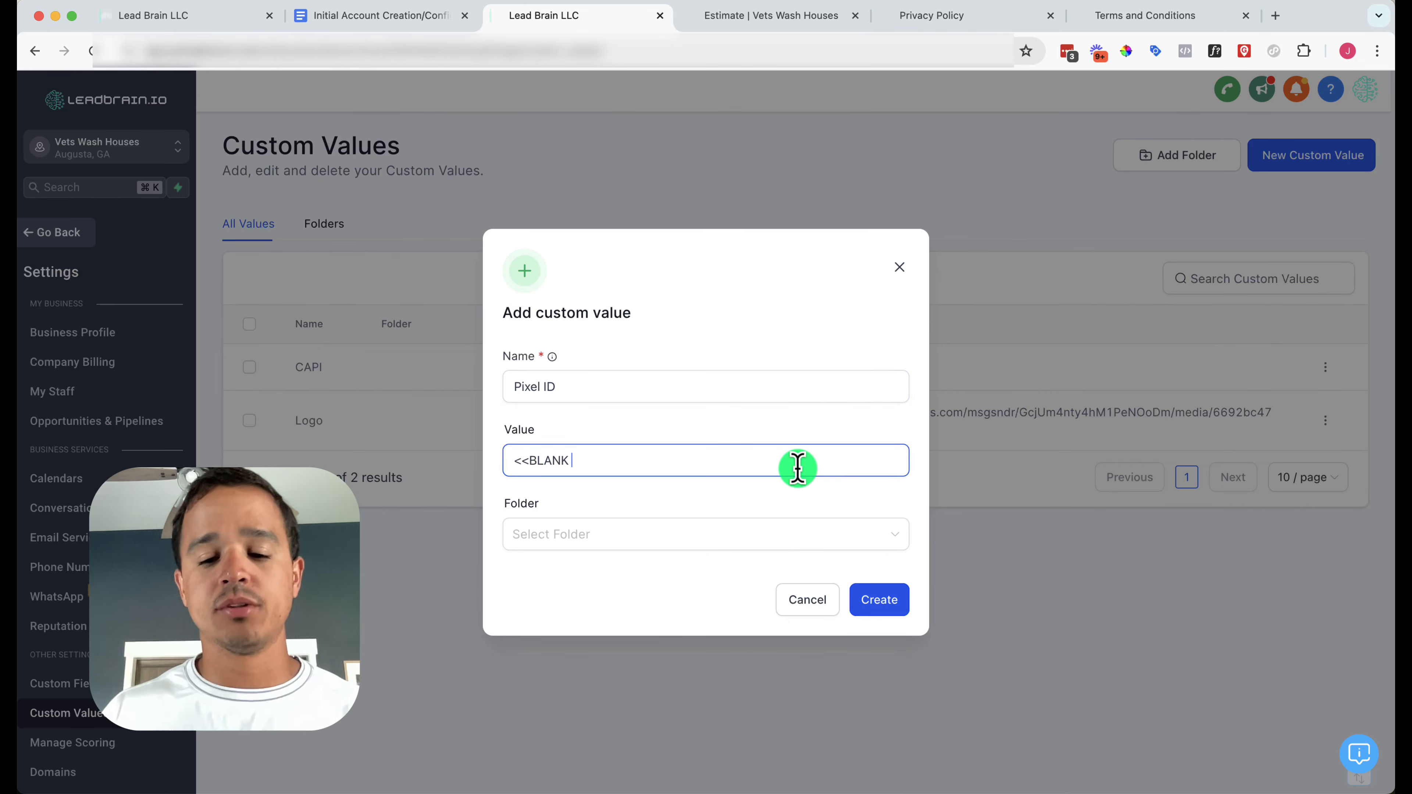
pyautogui.press('BackSpace')
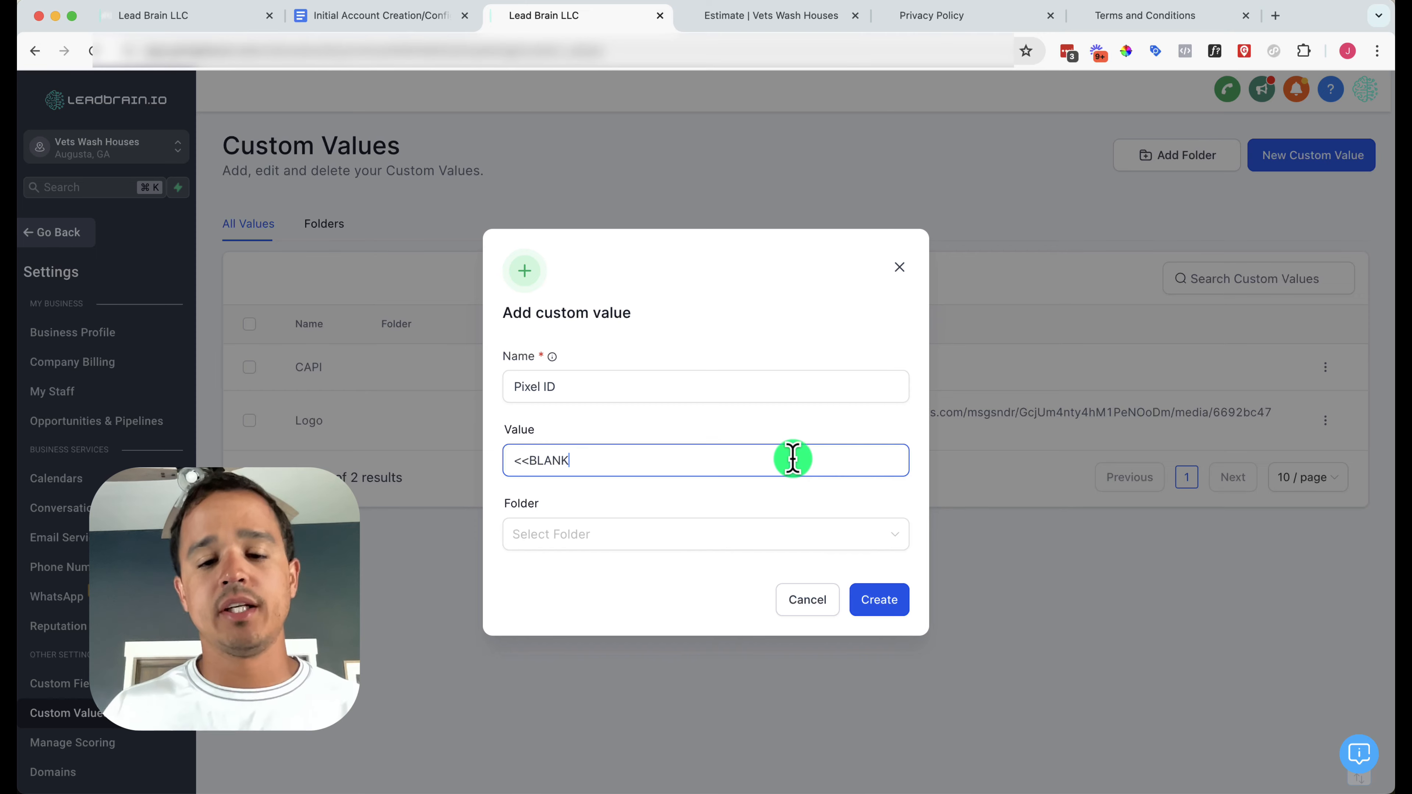
pyautogui.write('>>')
pyautogui.click(882, 595)
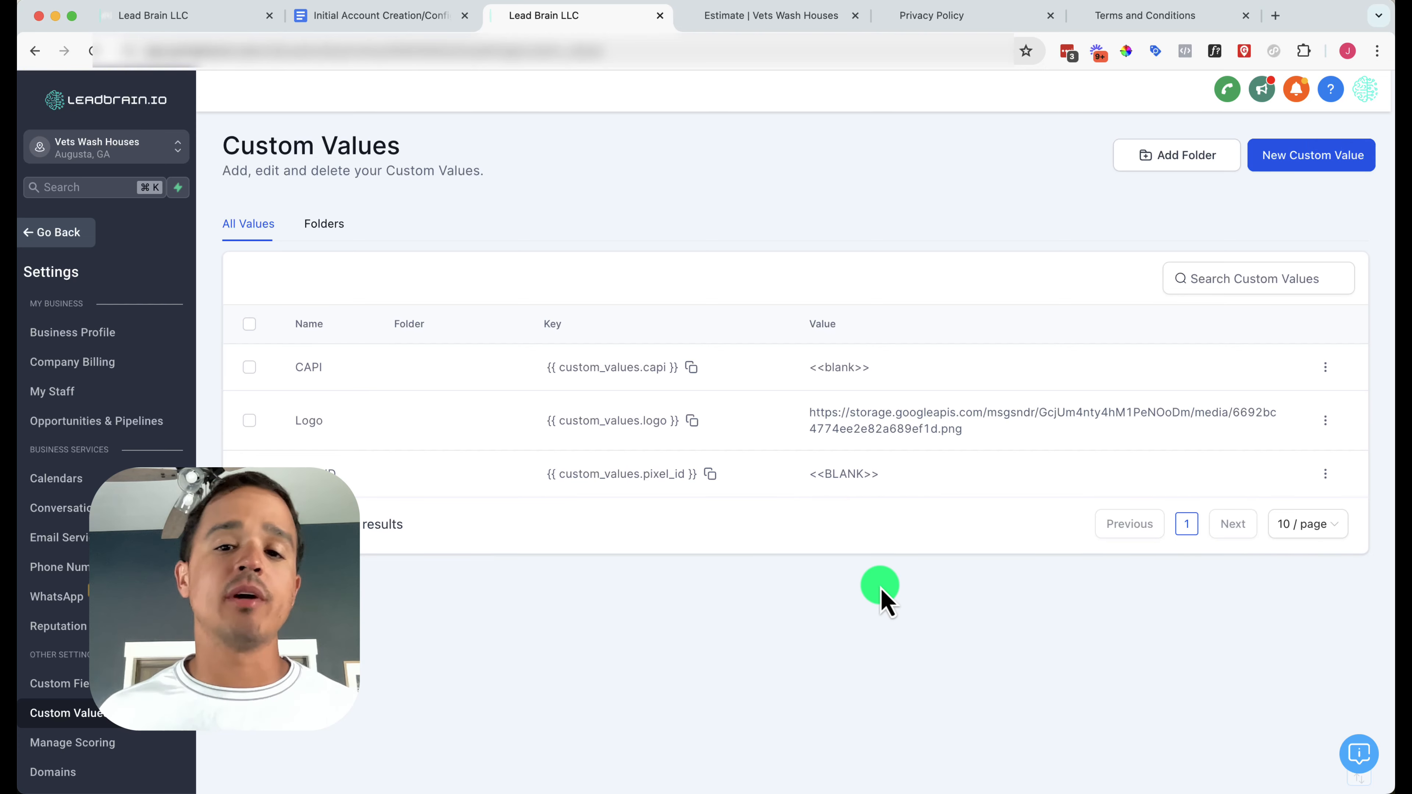
# Check off the CAPI and Pixel ID items and their sub-steps in the setup checklist
pyautogui.click(410, 16)
pyautogui.click(414, 275)
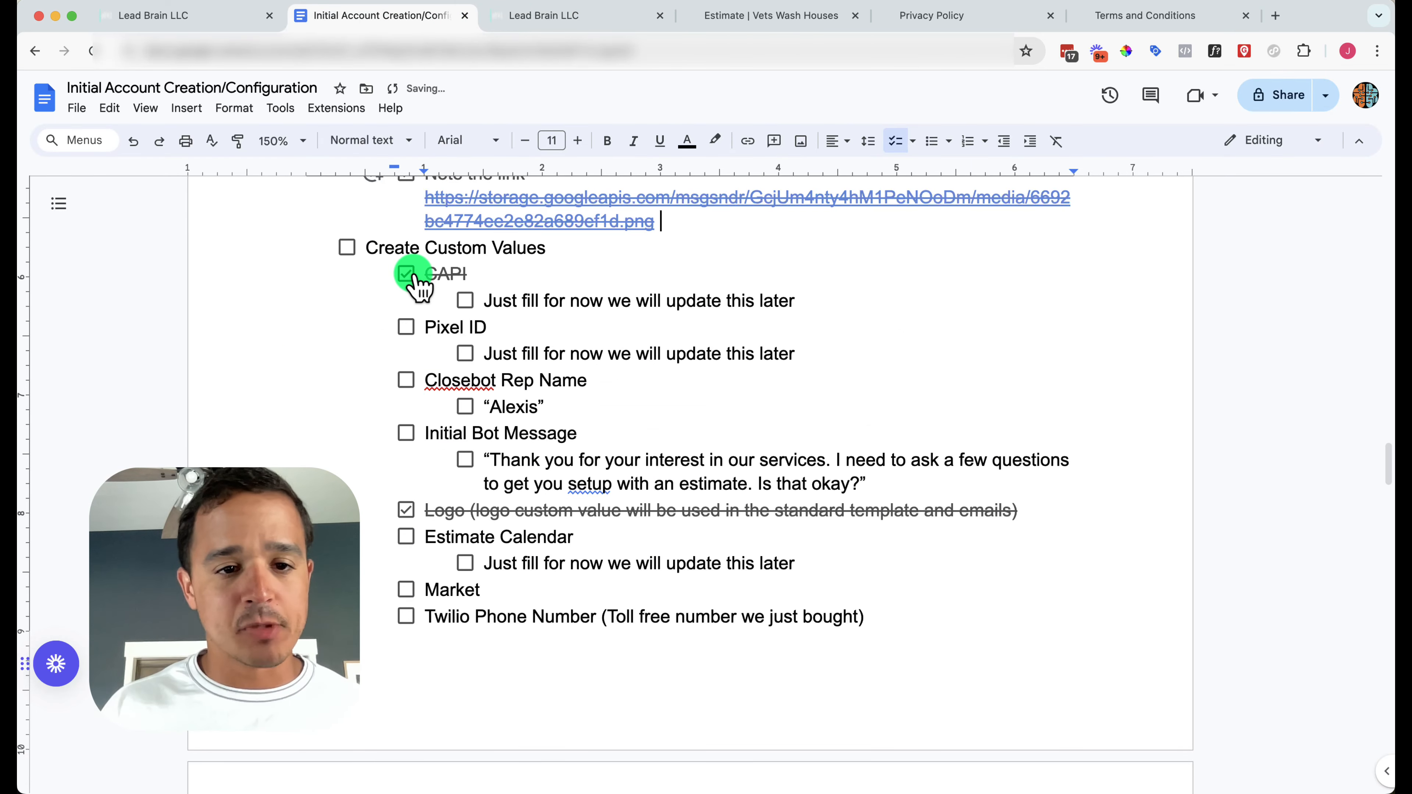
pyautogui.click(465, 302)
pyautogui.click(406, 327)
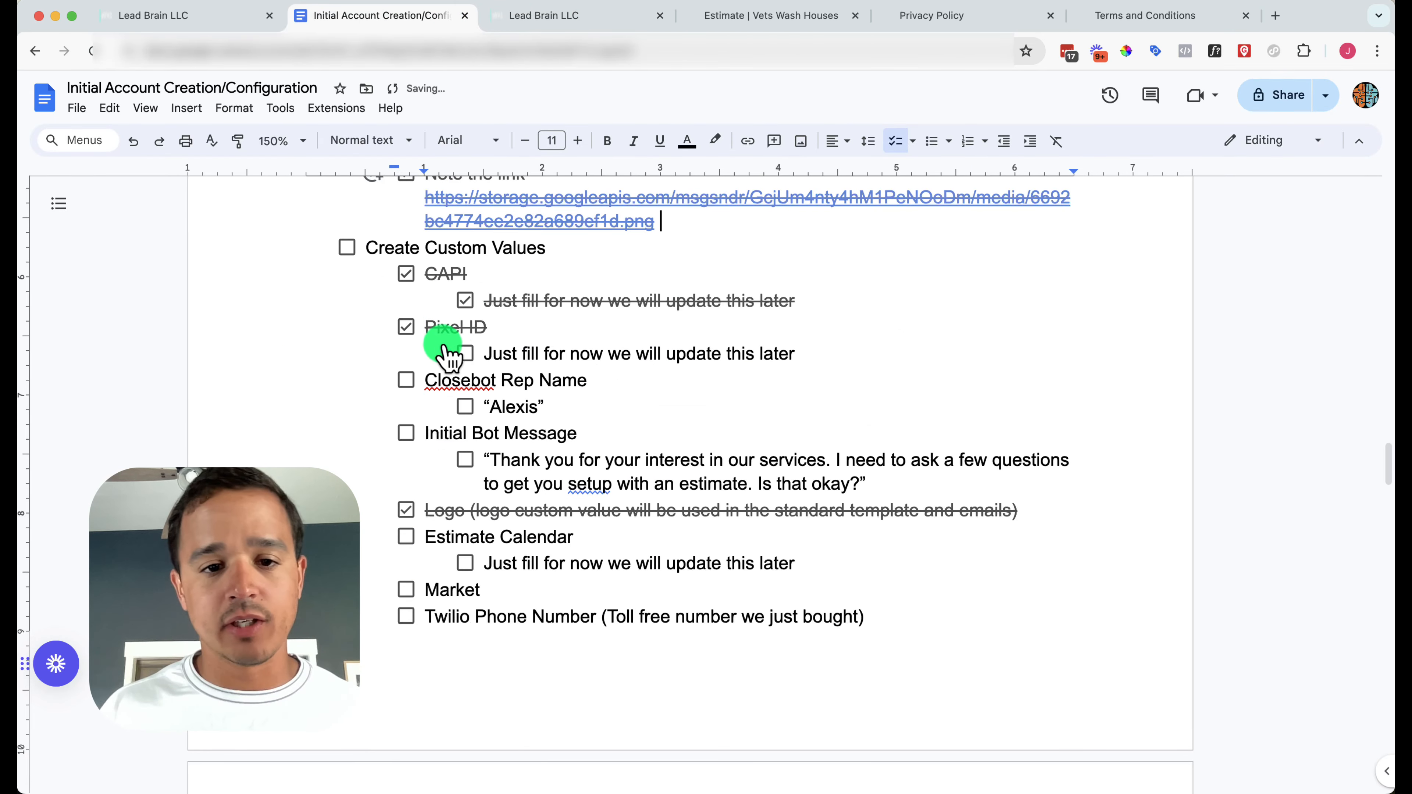
pyautogui.click(465, 354)
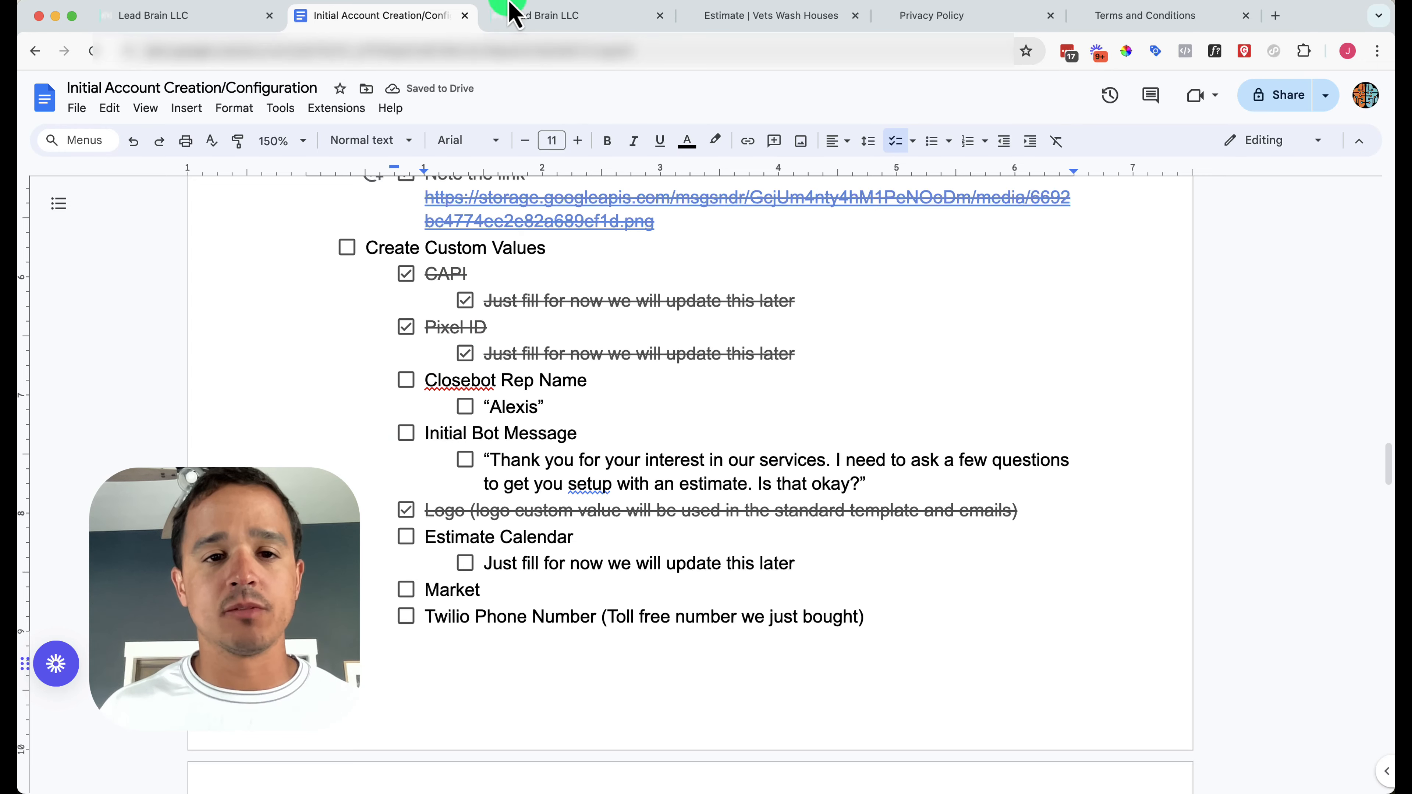
# Open a blank Add custom value dialog in LeadBrain with the Name field ready
pyautogui.click(515, 16)
pyautogui.click(1302, 155)
pyautogui.click(735, 385)
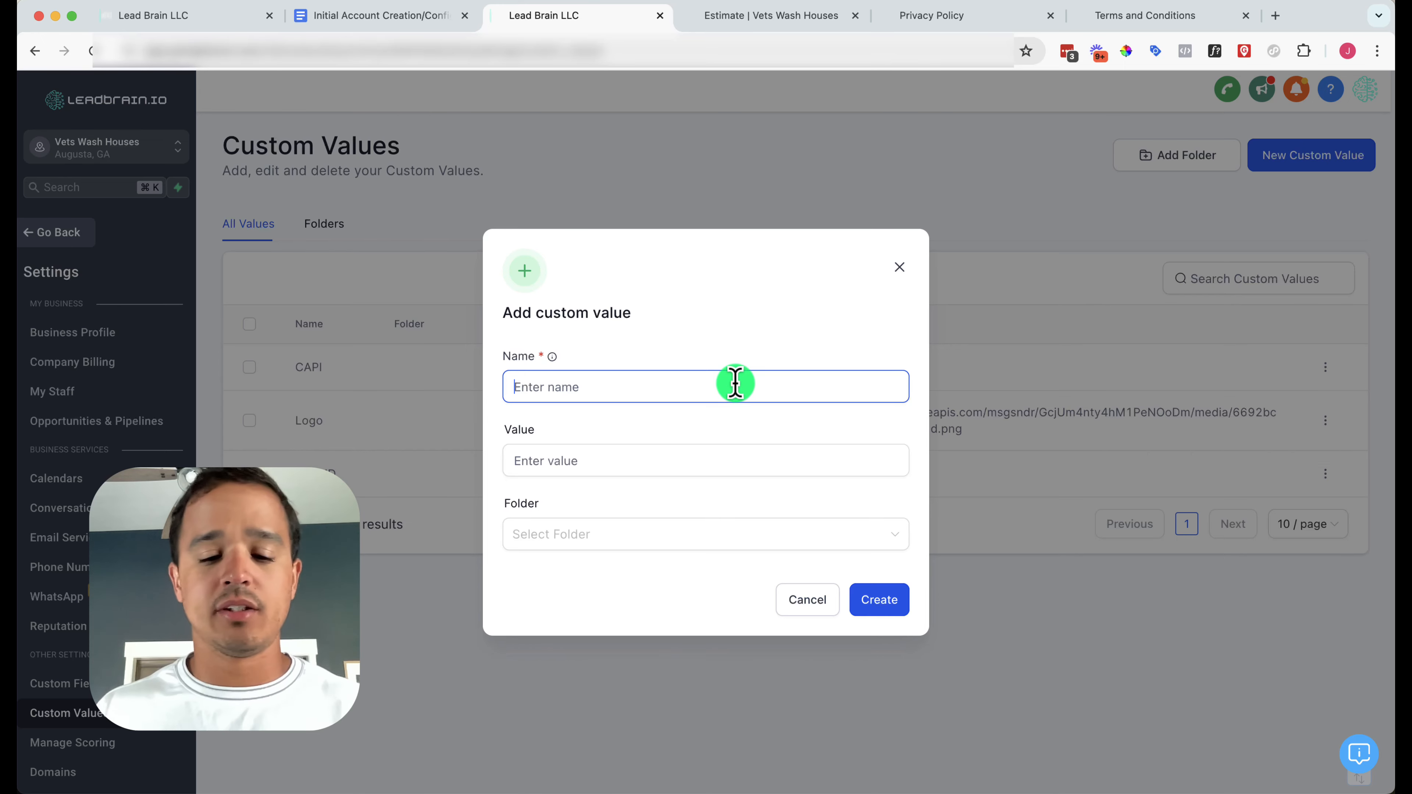
# Create a 'Closebot Rep Name' custom value holding the rep's first name
pyautogui.write('Closebot Re')
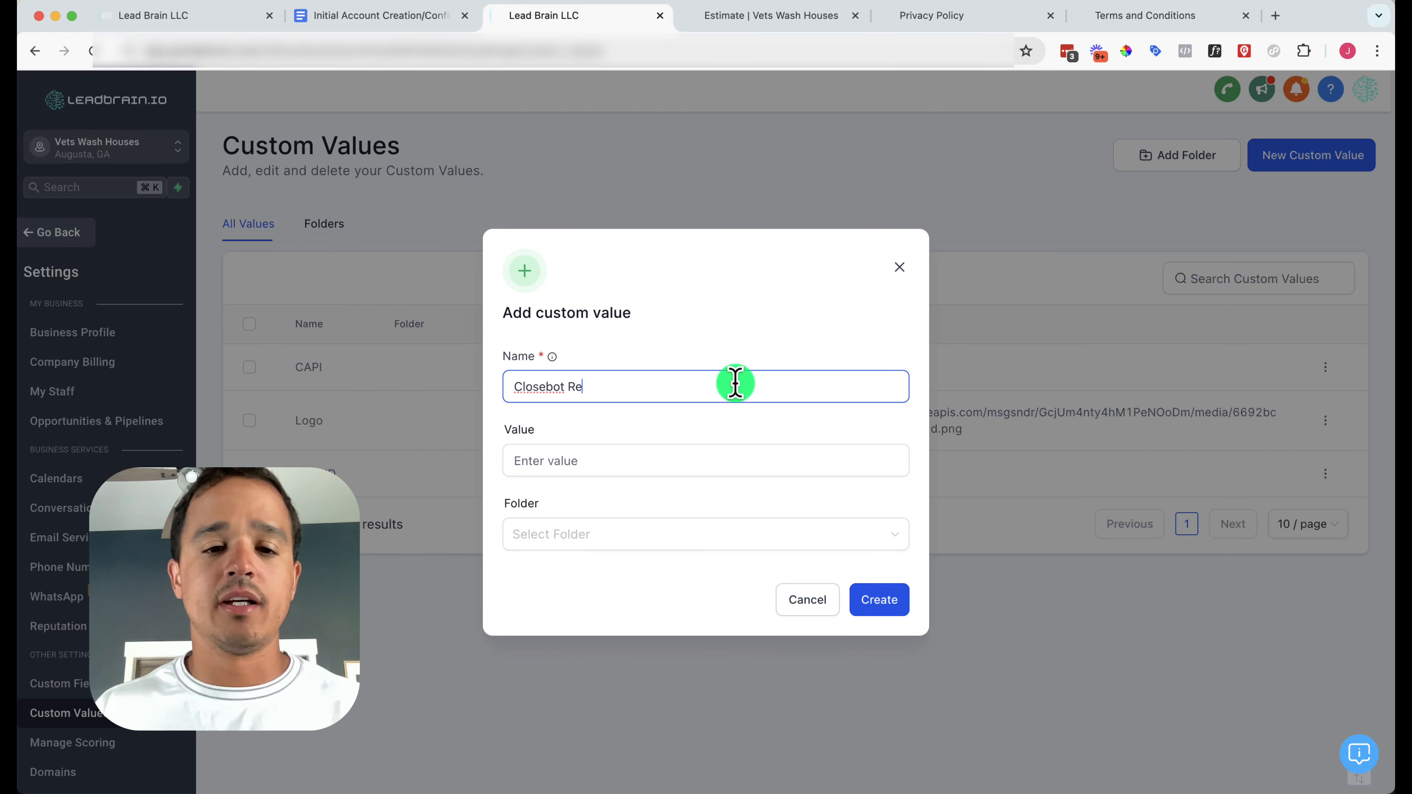
pyautogui.write('p Name')
pyautogui.click(681, 473)
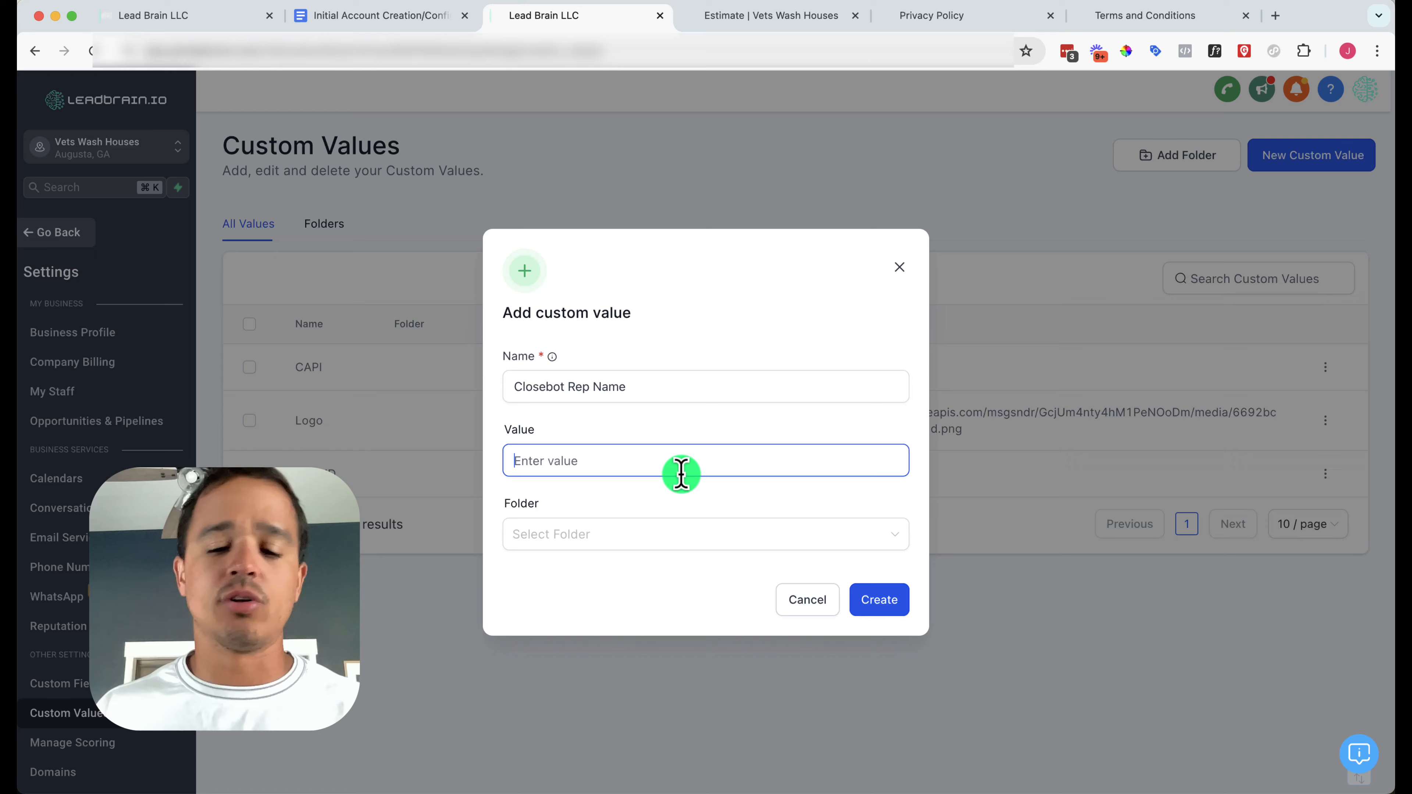
pyautogui.write('Alexis')
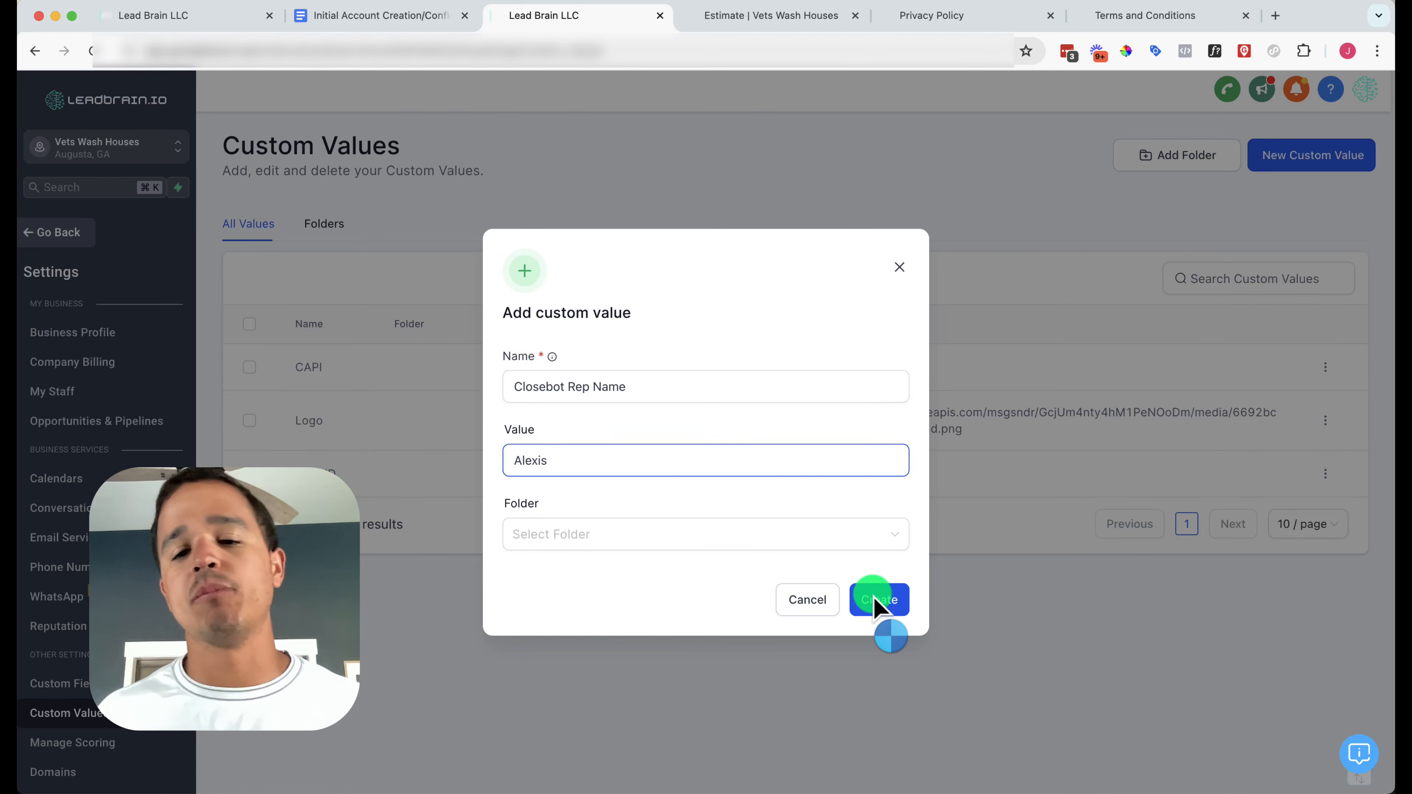
pyautogui.click(874, 603)
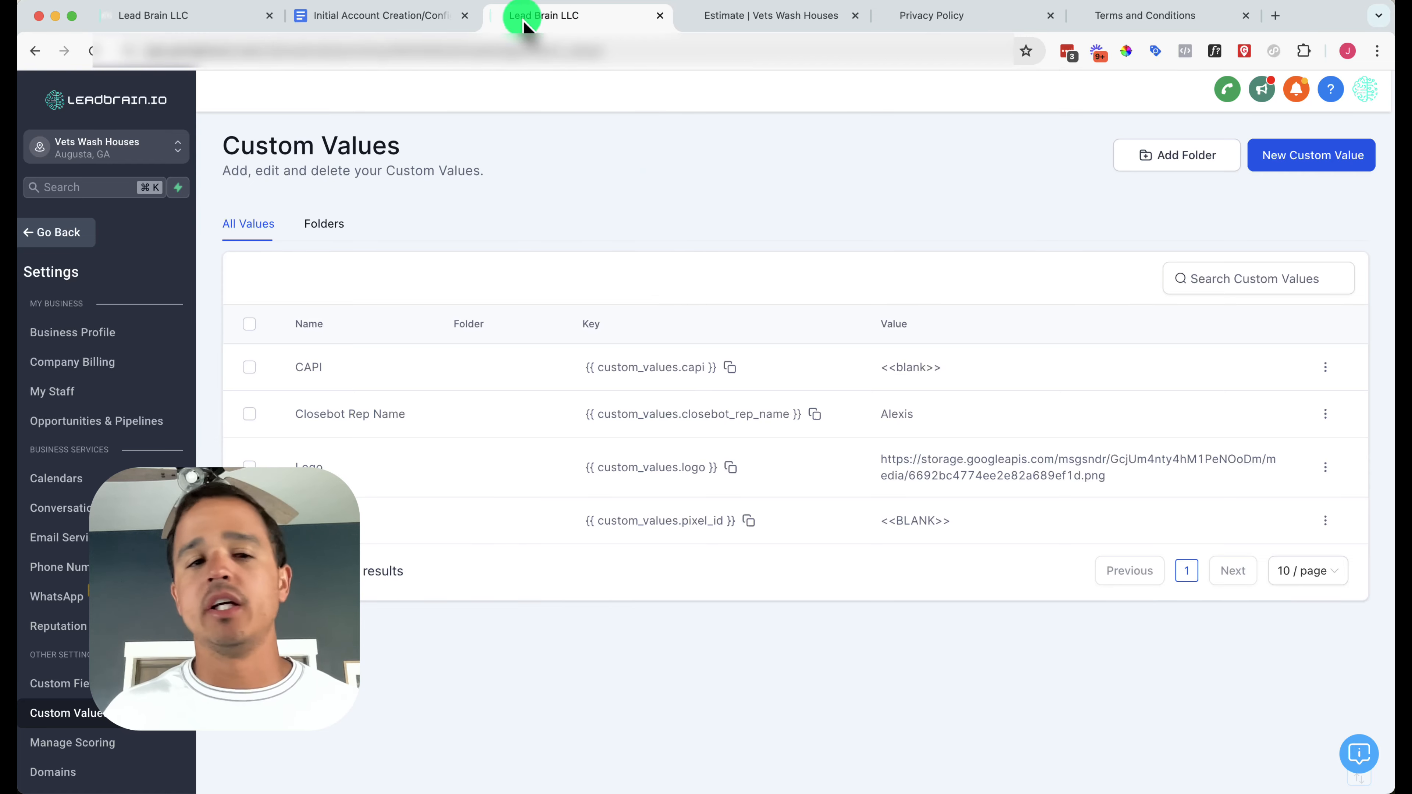
# Check off the Closebot Rep Name item and its name sub-item in the checklist
pyautogui.click(433, 23)
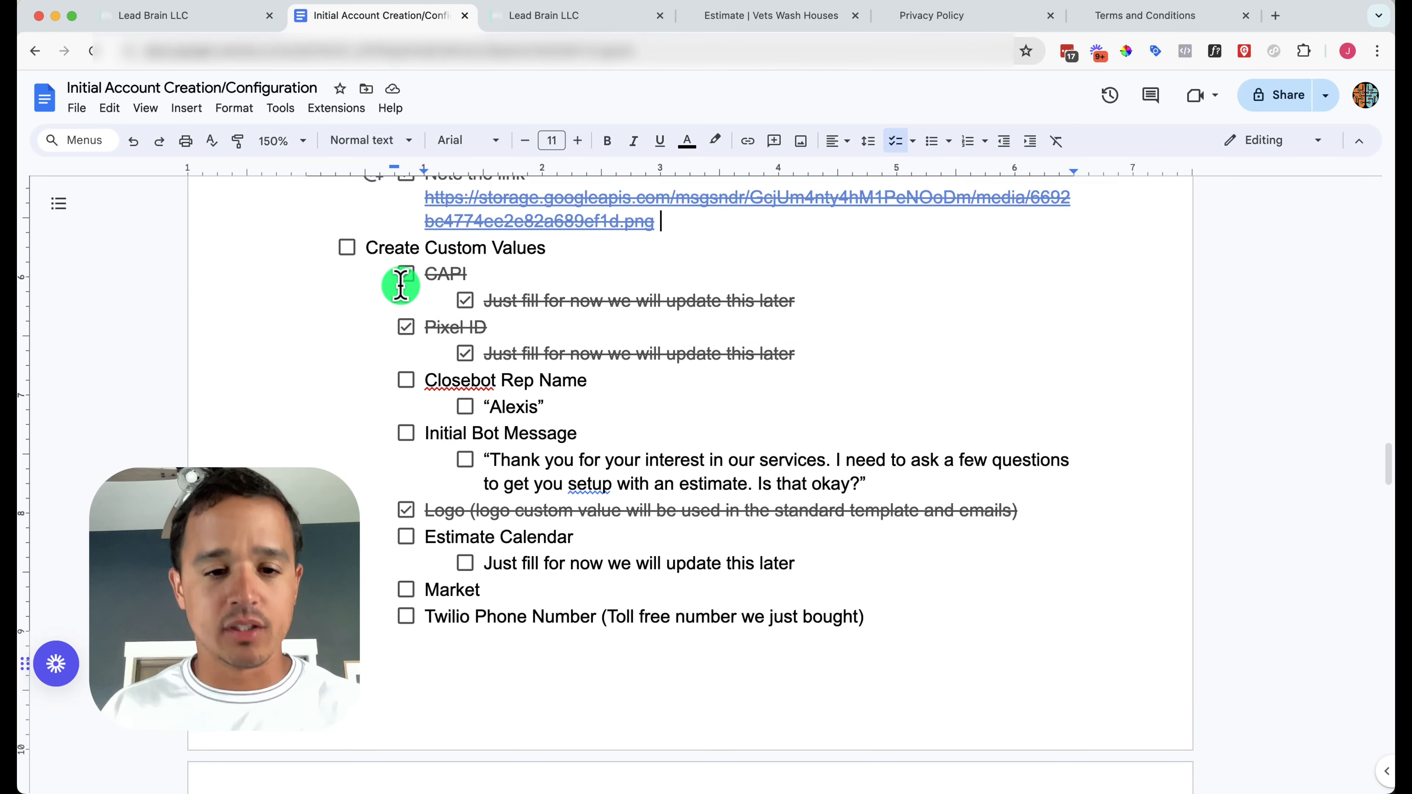
pyautogui.click(407, 380)
pyautogui.click(465, 406)
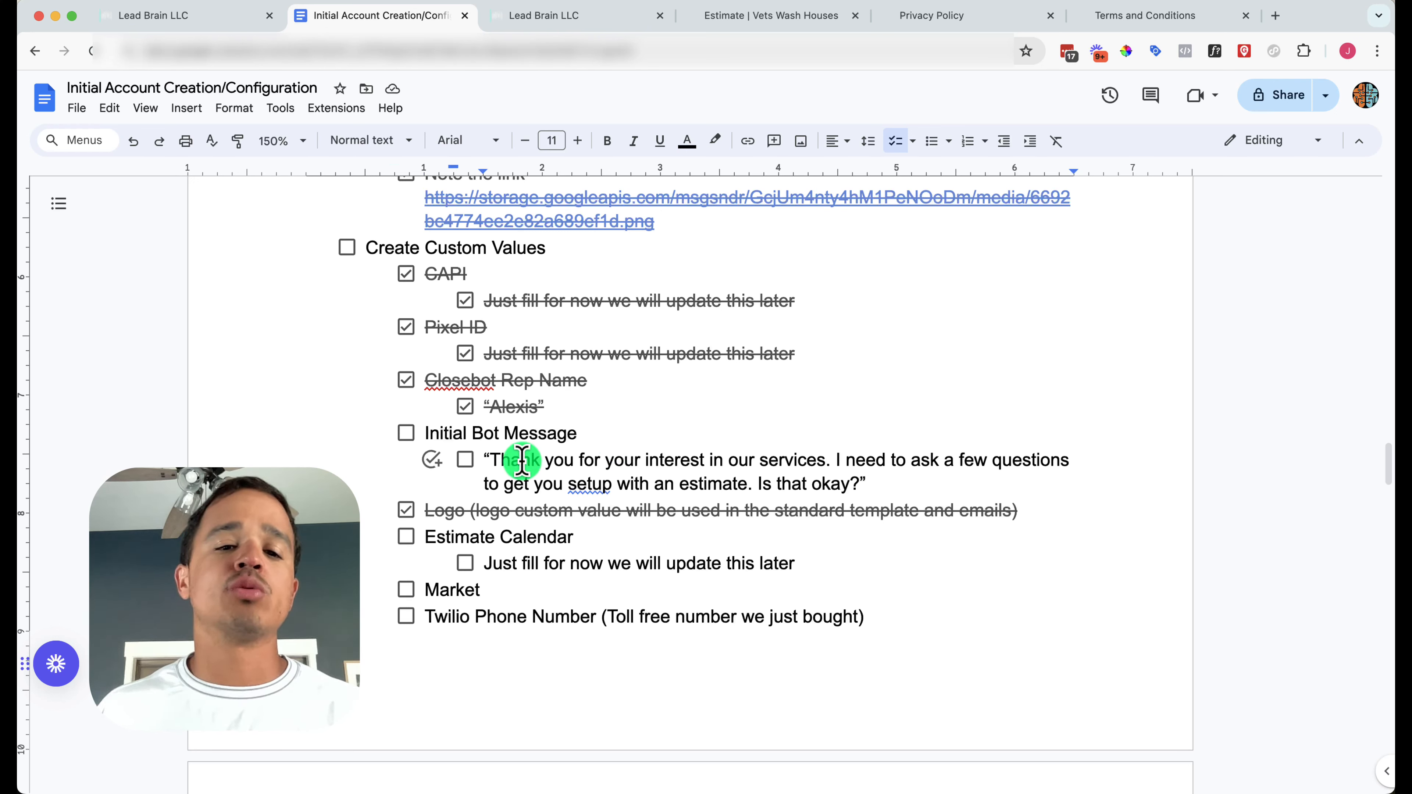
# Copy the full initial bot message wording, then start a new LeadBrain custom value
pyautogui.moveTo(488, 460); pyautogui.dragTo(850, 481)
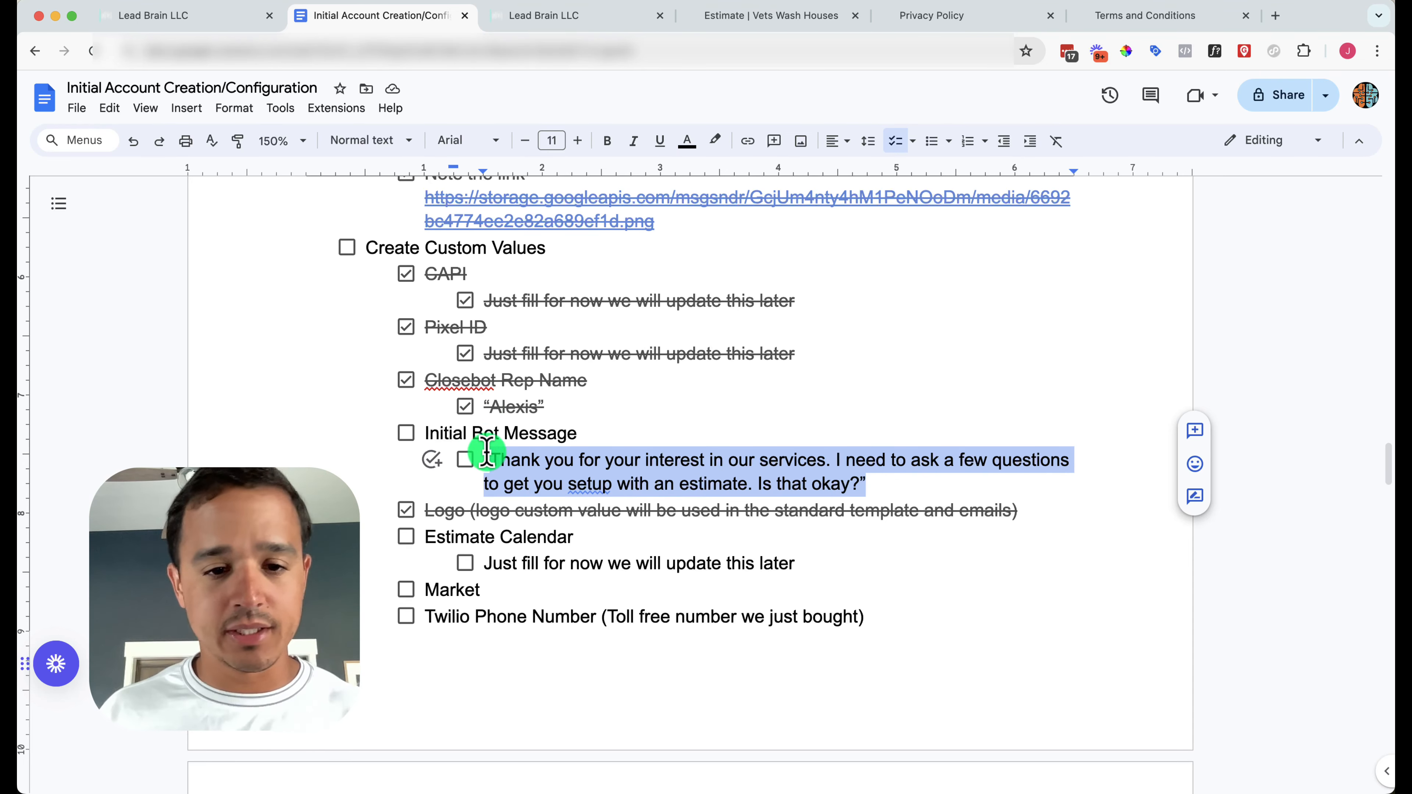
pyautogui.click(497, 460)
pyautogui.moveTo(501, 459); pyautogui.dragTo(852, 480)
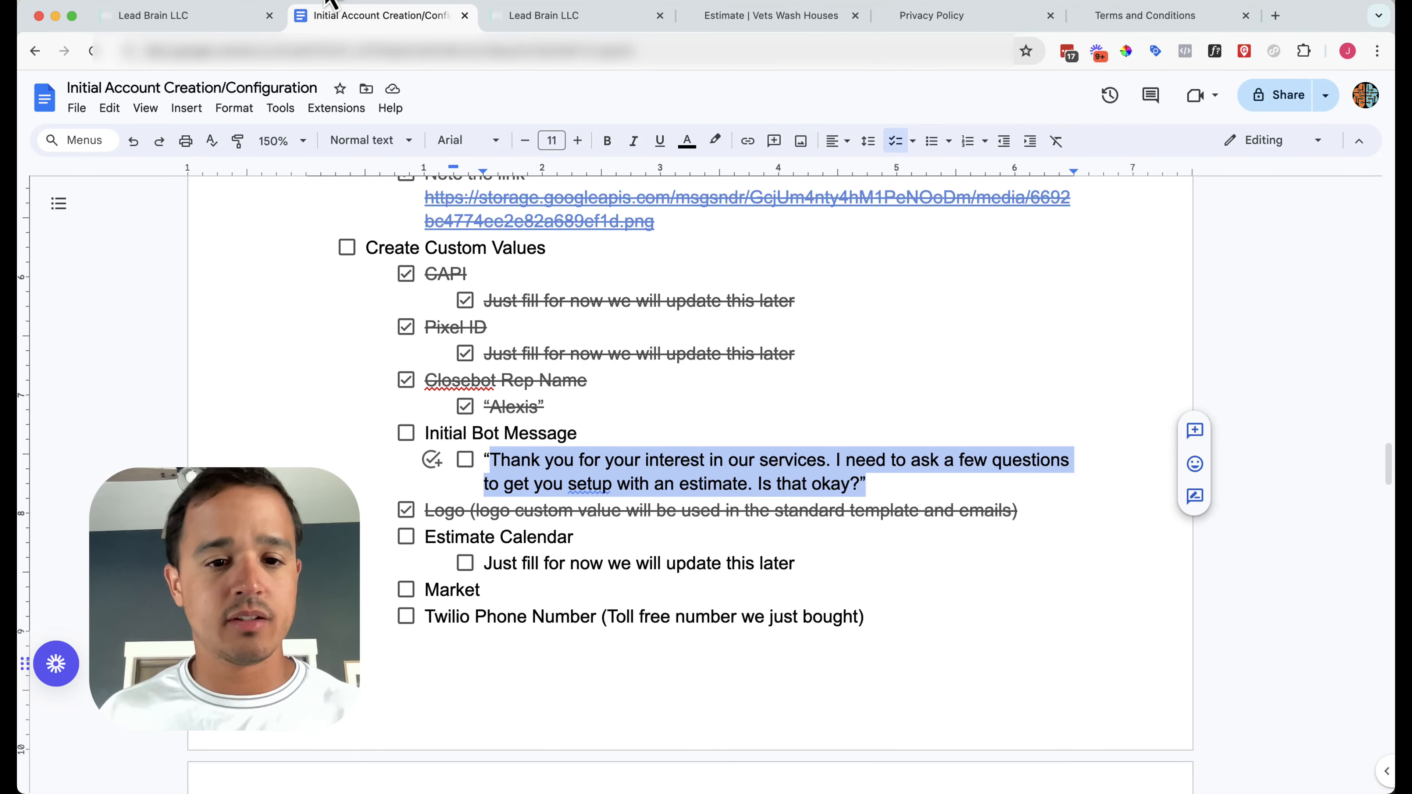
pyautogui.click(528, 22)
pyautogui.click(1315, 157)
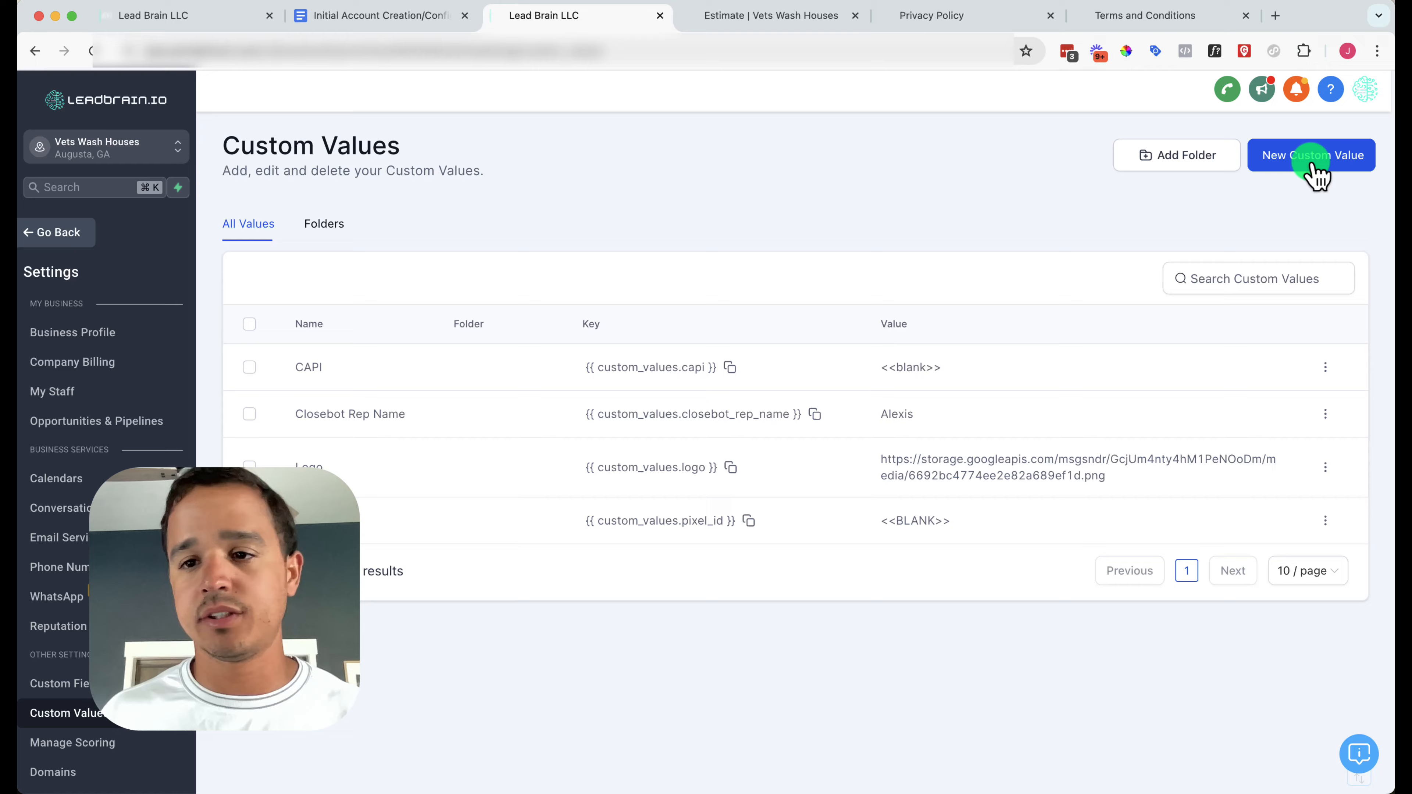
# Save an 'Initial Bot Message' custom value with the pasted thank-you greeting, then tick it in the checklist
pyautogui.click(660, 385)
pyautogui.write('Initi')
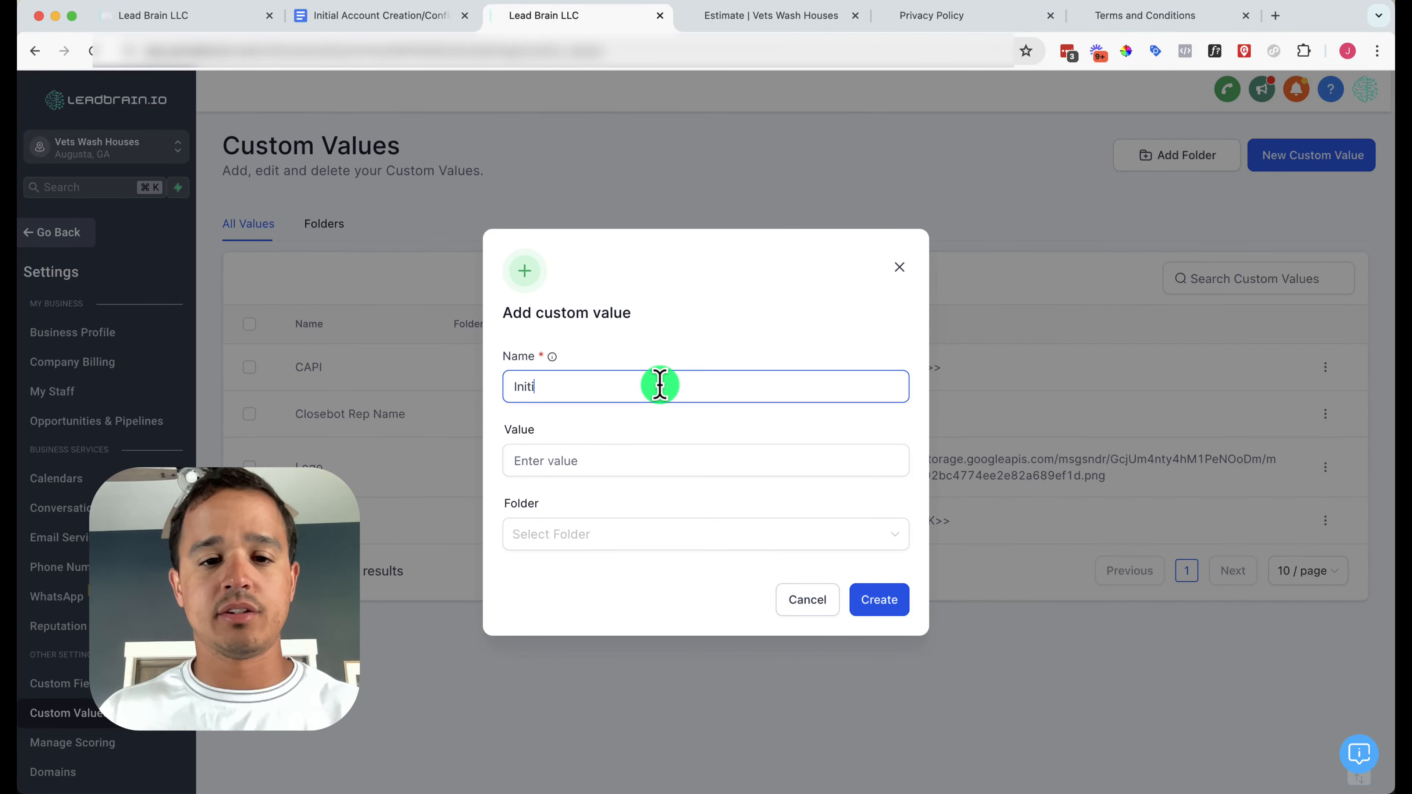
pyautogui.write('al Bot Message')
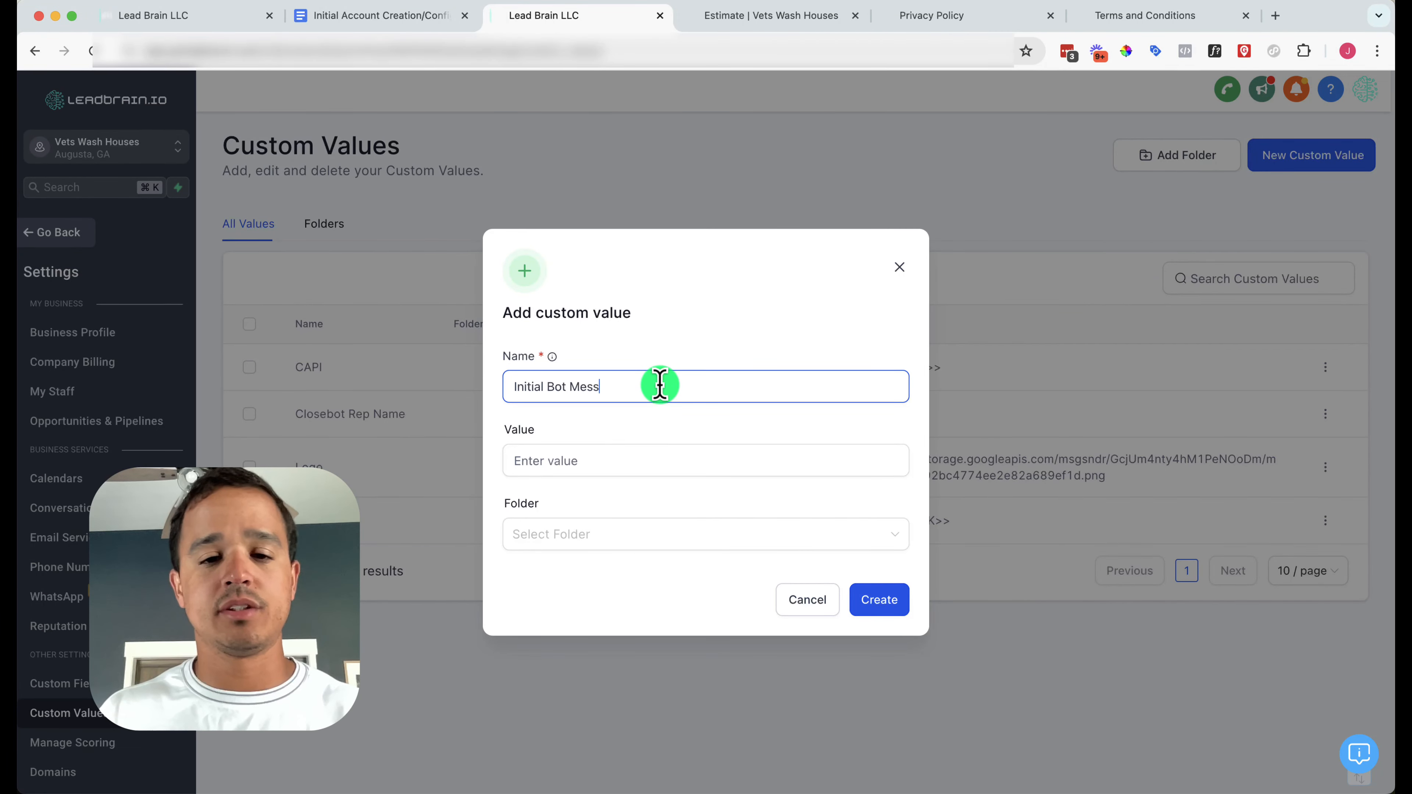
pyautogui.press('Tab')
pyautogui.press('super+v')
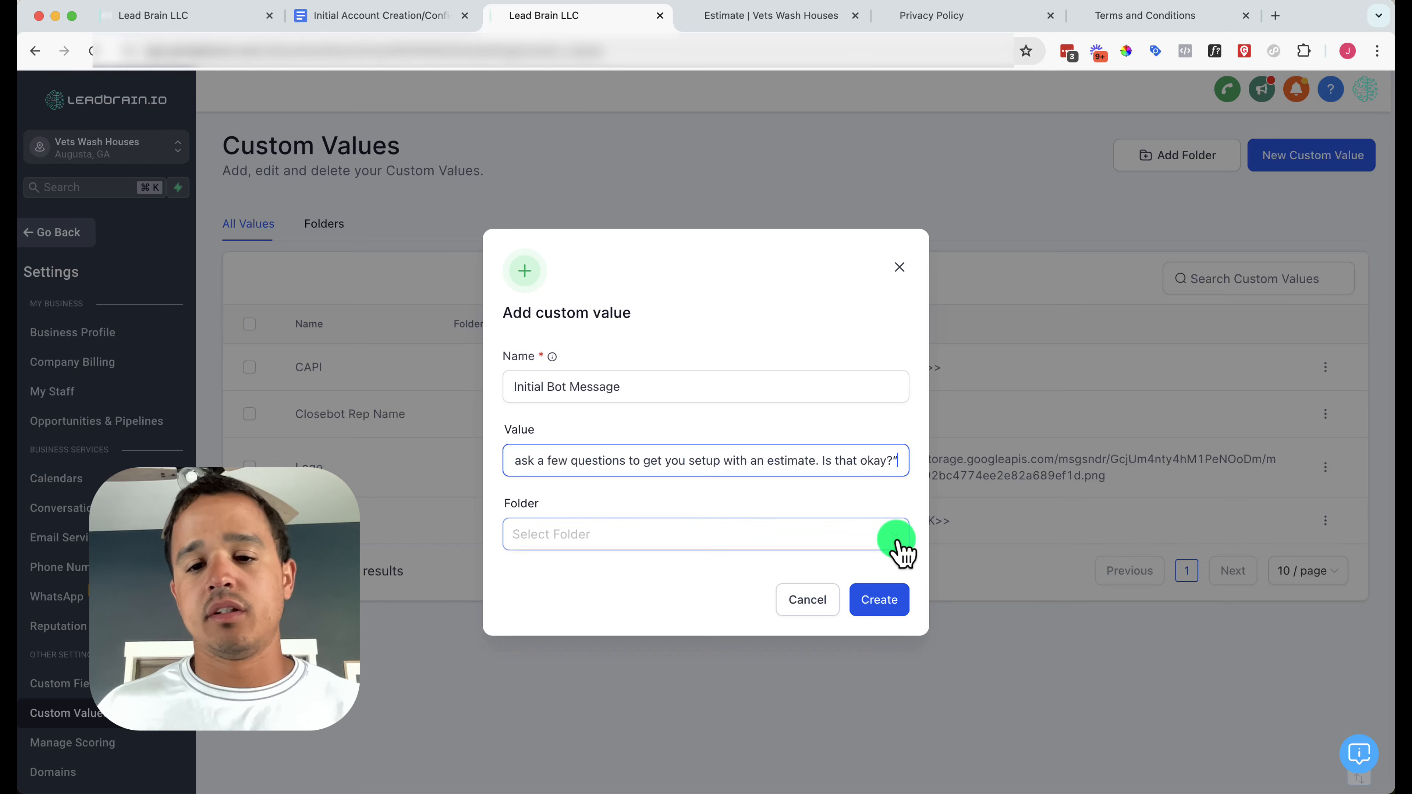
pyautogui.press('BackSpace')
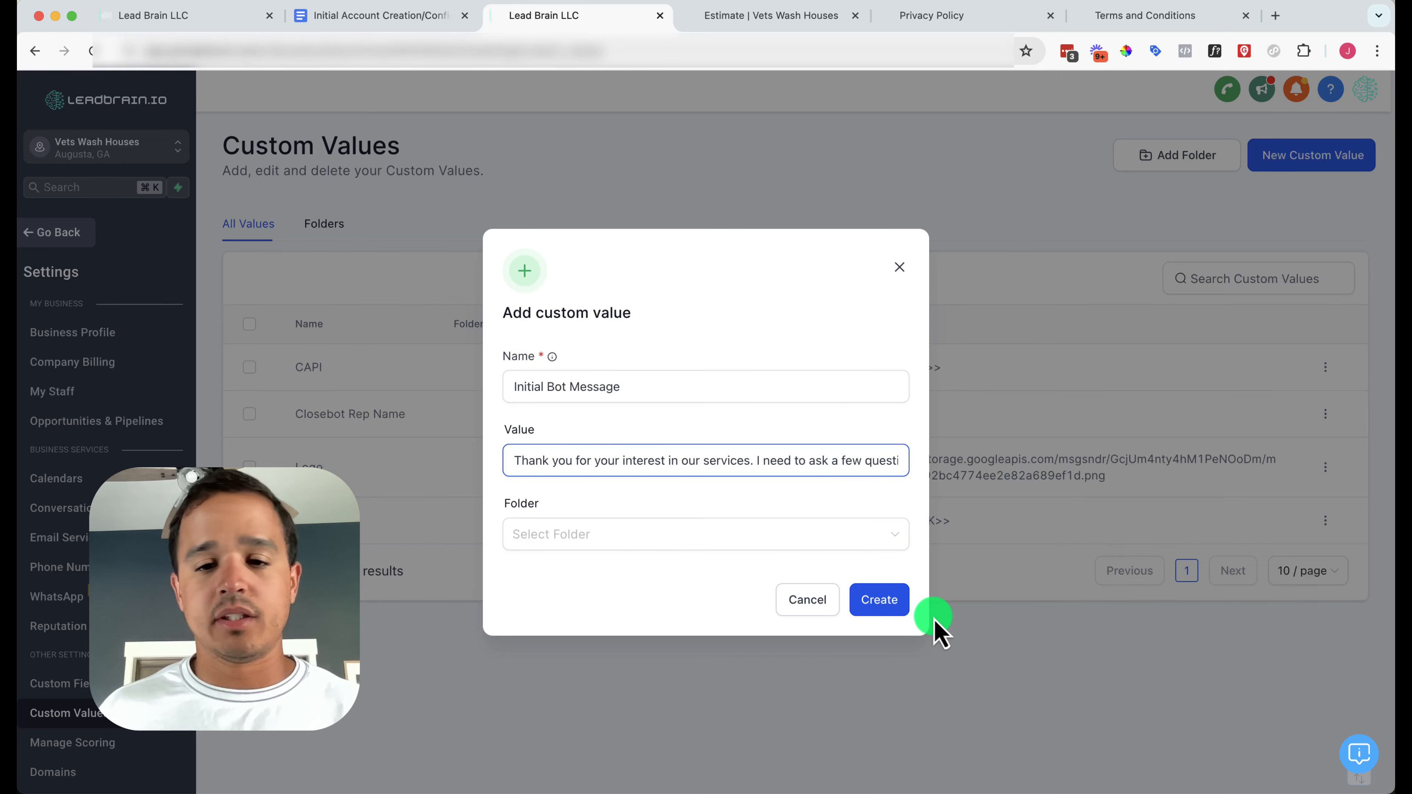
pyautogui.click(889, 607)
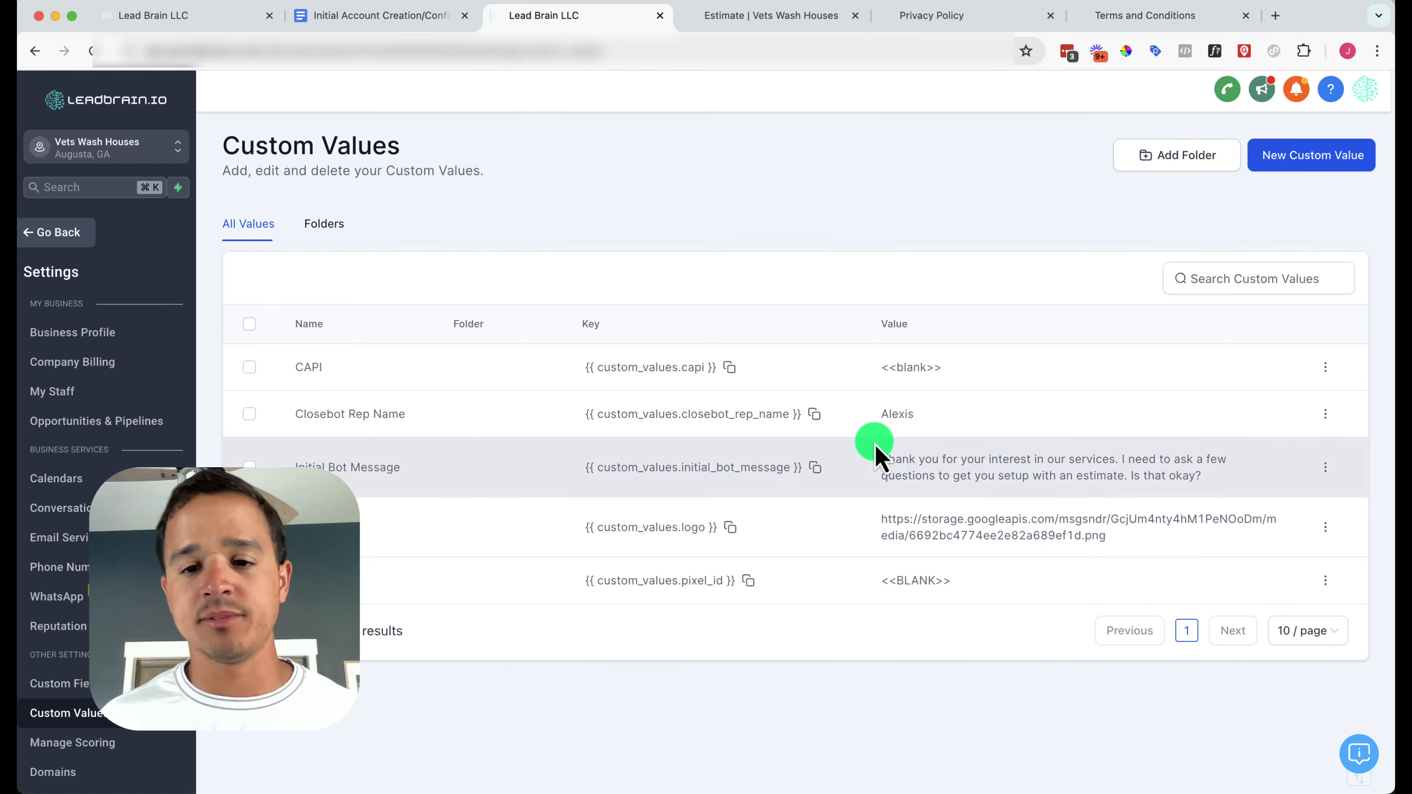
pyautogui.click(364, 20)
pyautogui.click(406, 433)
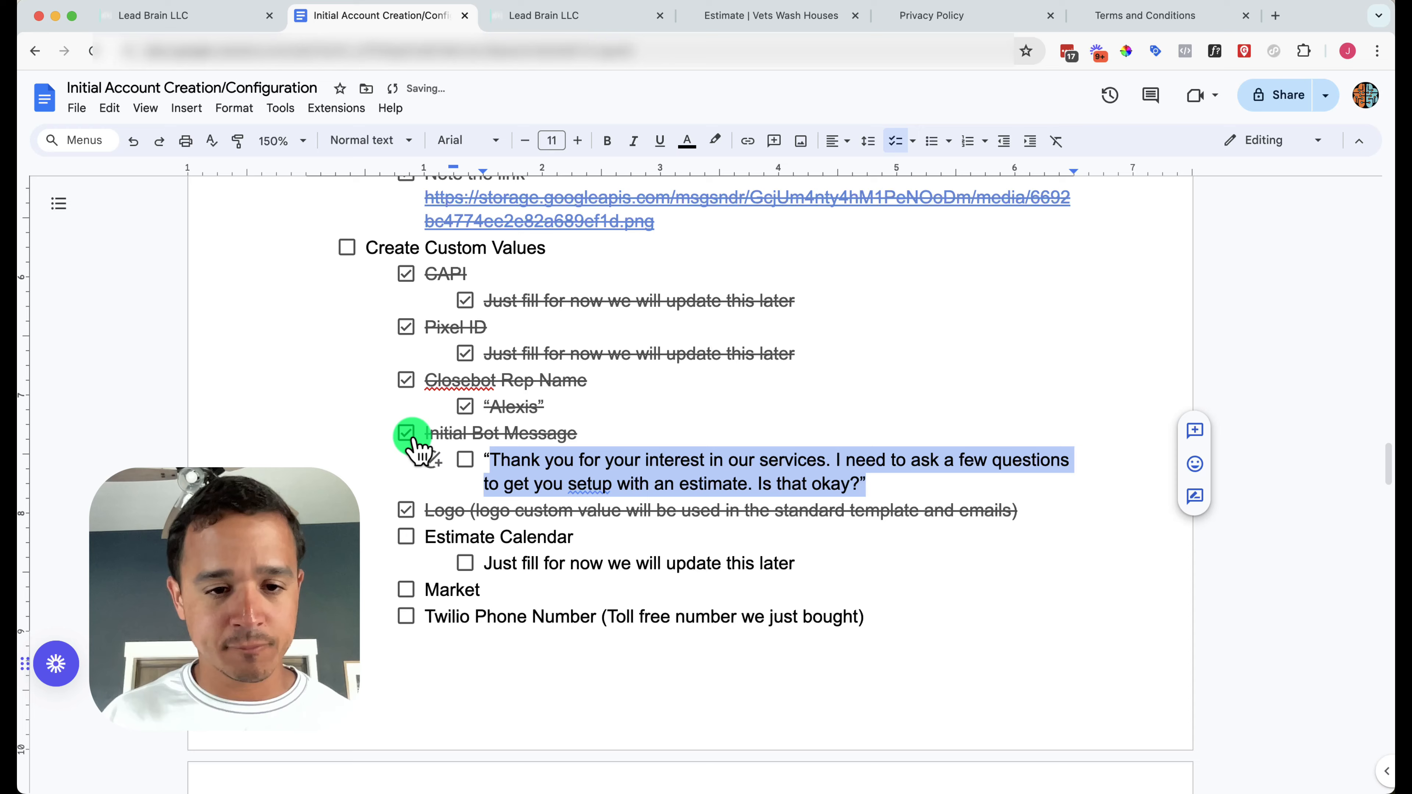
# Tick the bot message sub-item and save an 'Estimate Calendar' custom value set to <<blank>>
pyautogui.click(464, 460)
pyautogui.scroll(-1, 482, 525)
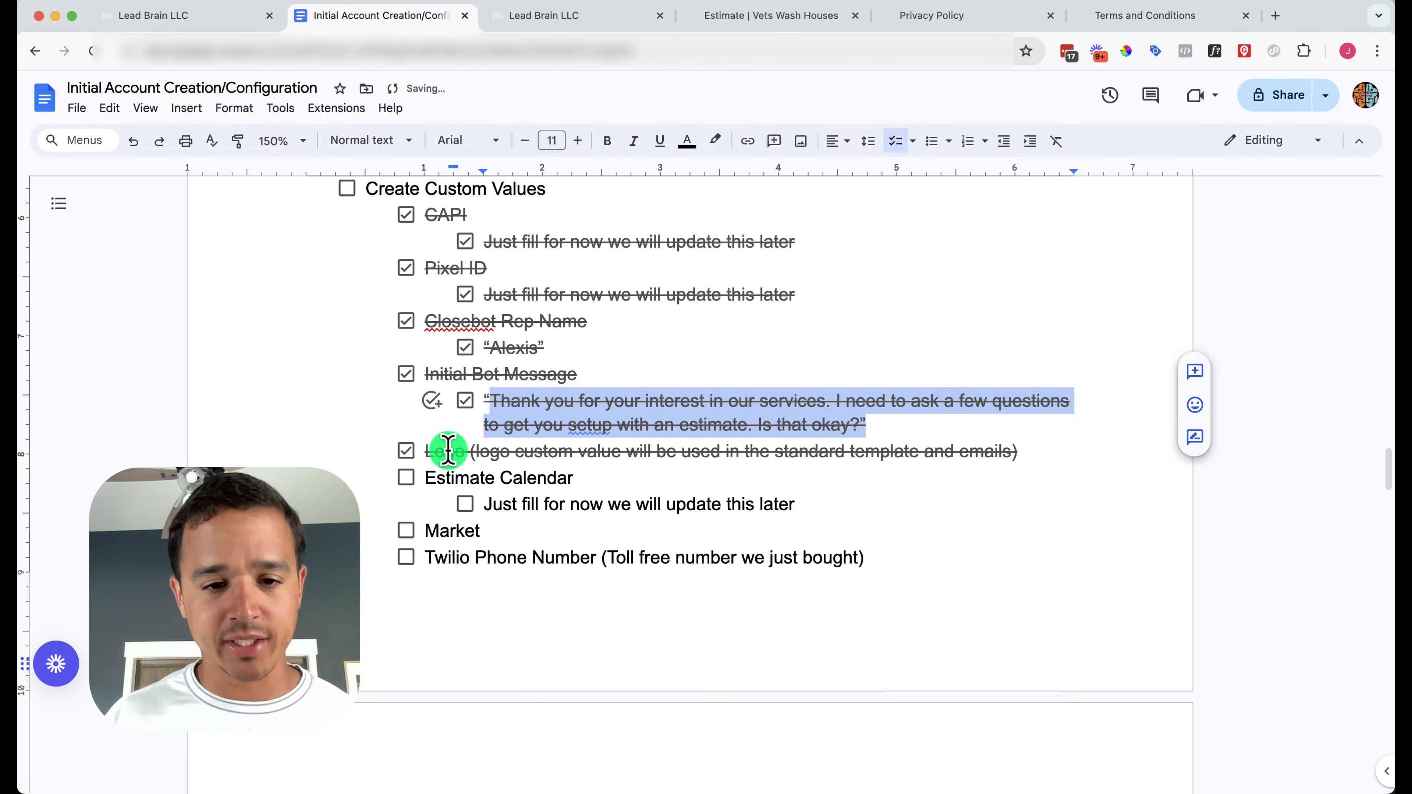
pyautogui.click(529, 22)
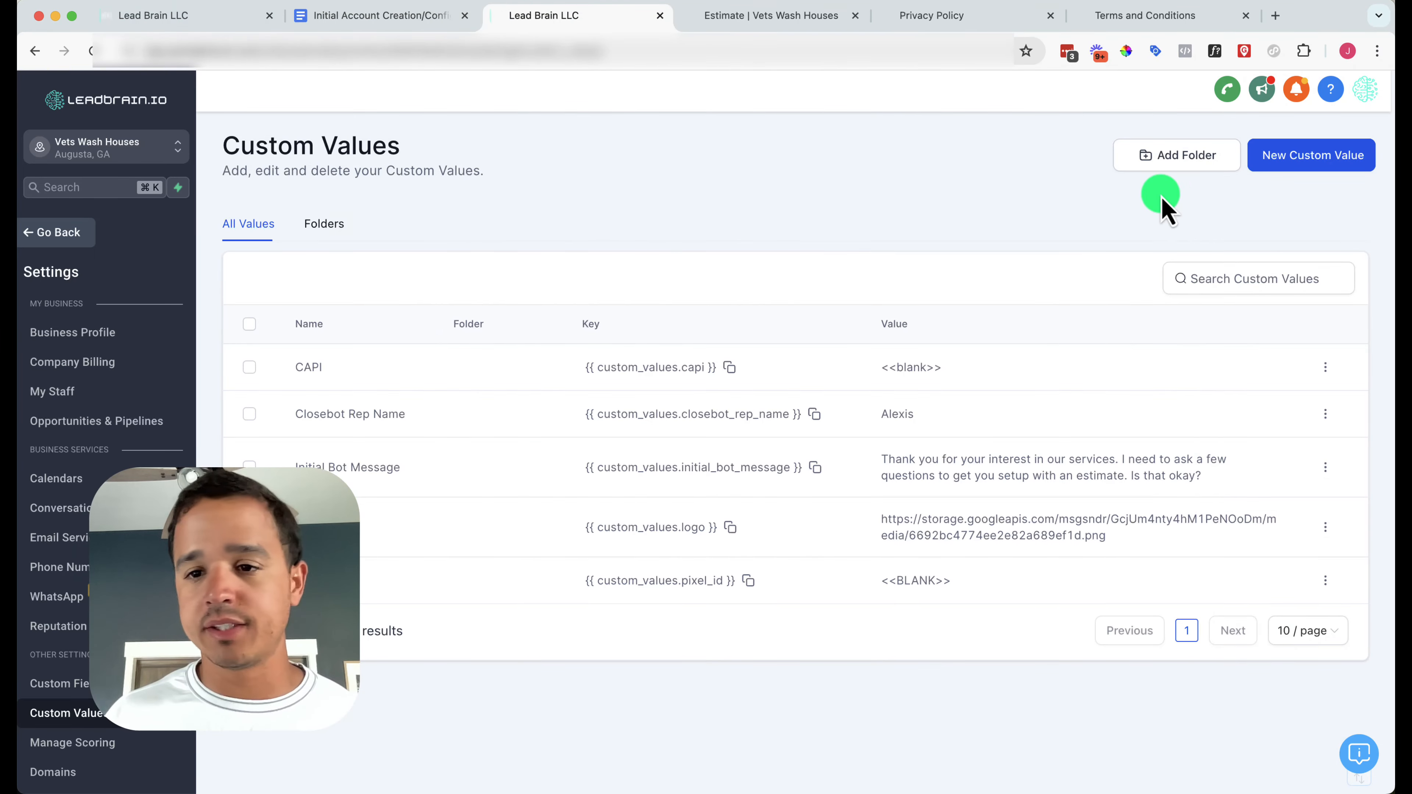
pyautogui.click(1337, 155)
pyautogui.click(700, 386)
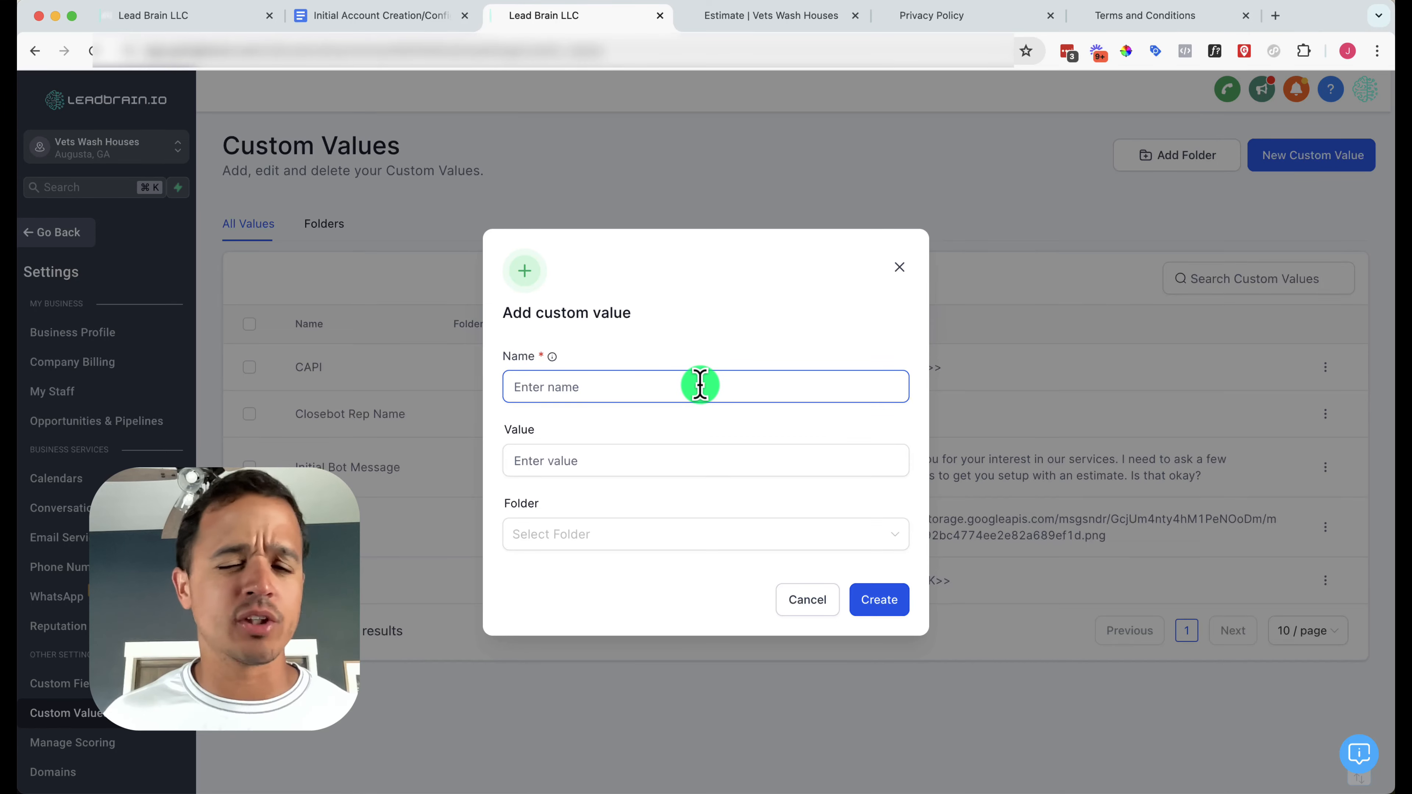
pyautogui.write('Estima')
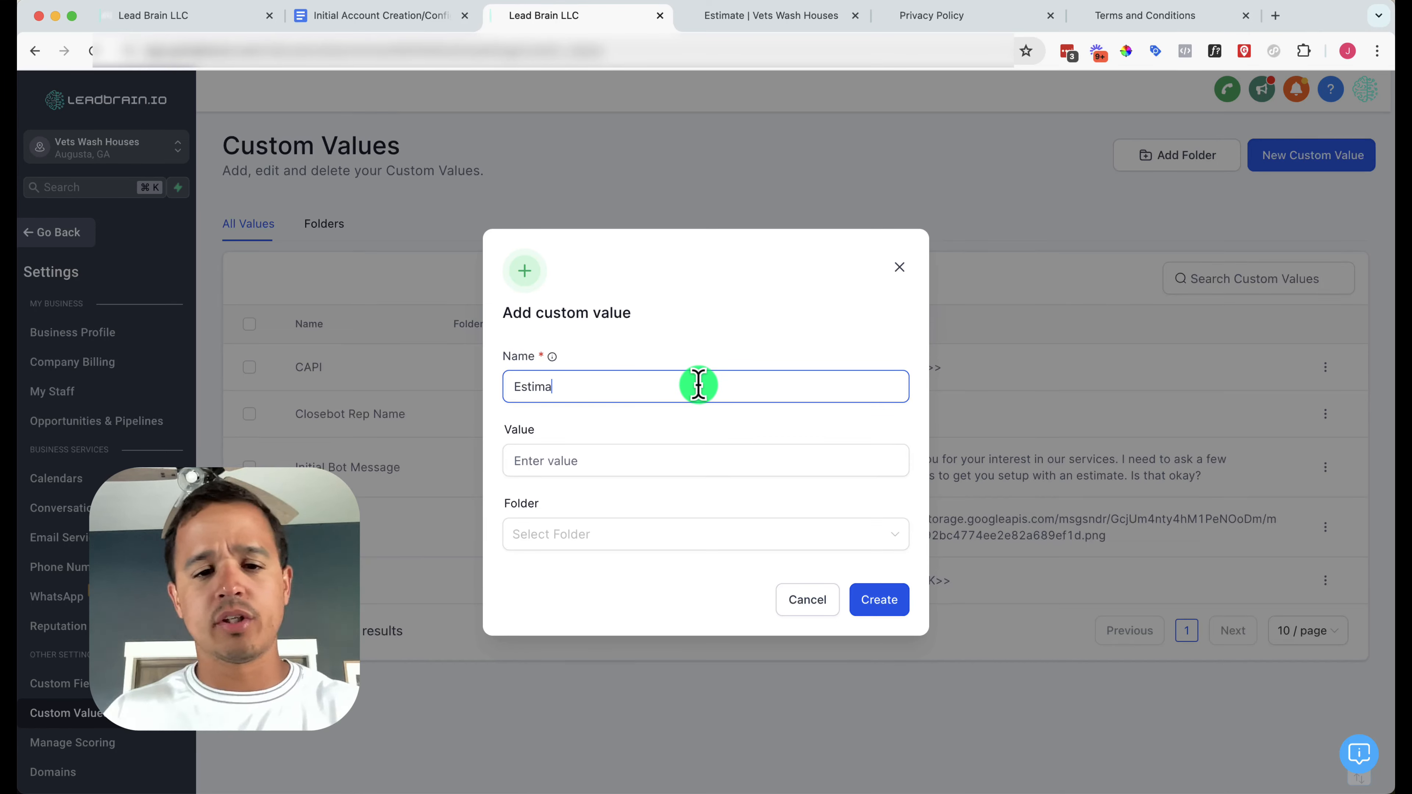
pyautogui.write('te Calendar')
pyautogui.press('Tab')
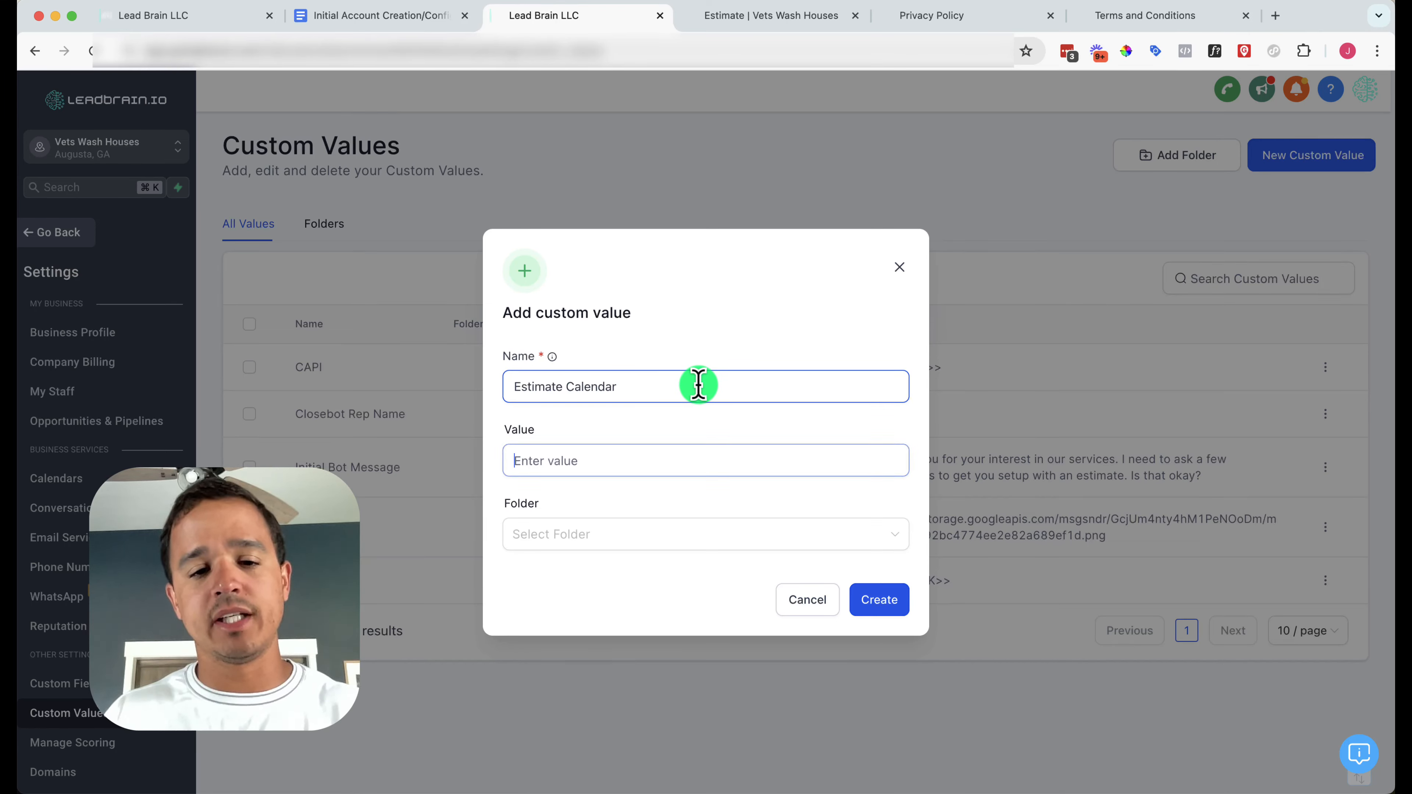
pyautogui.write('<<blank>>')
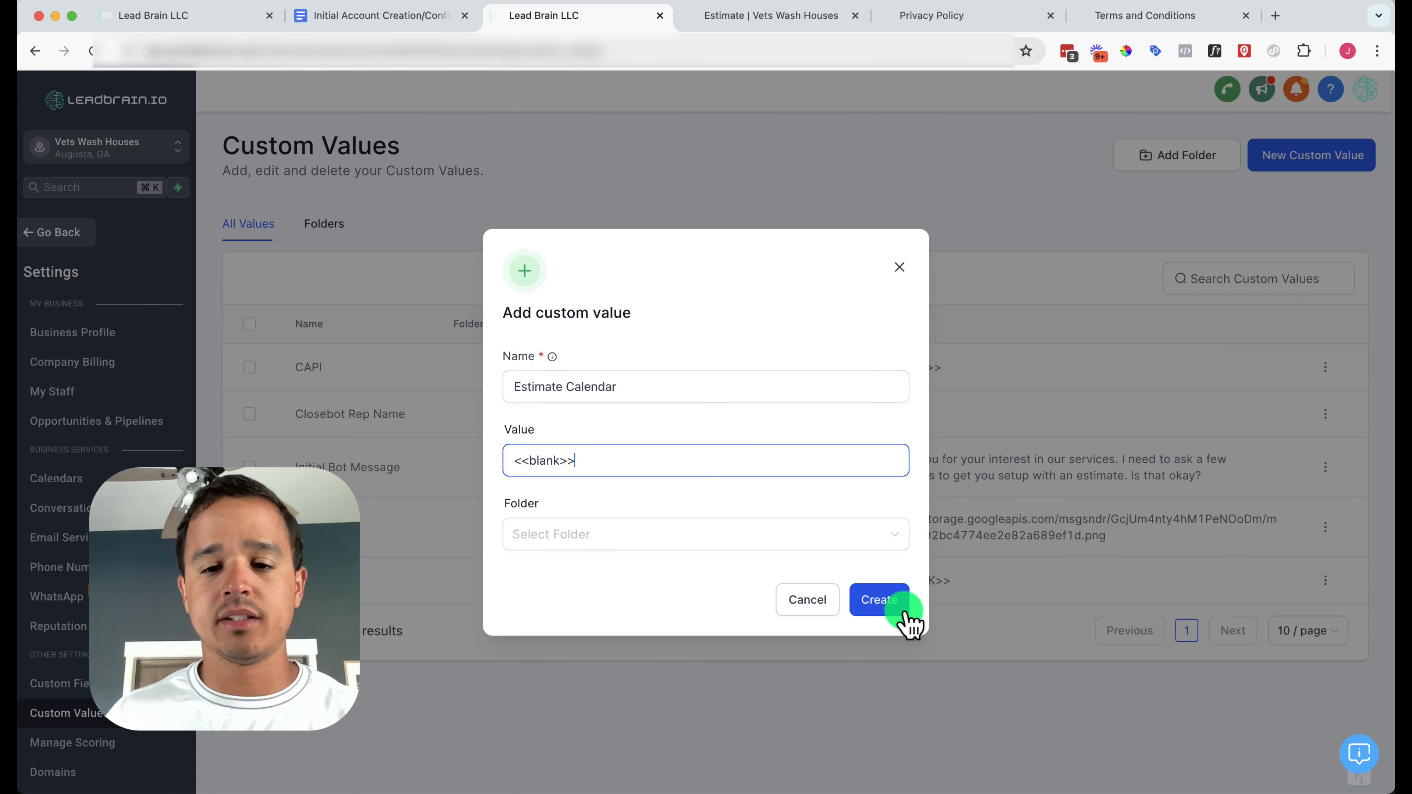
pyautogui.click(888, 611)
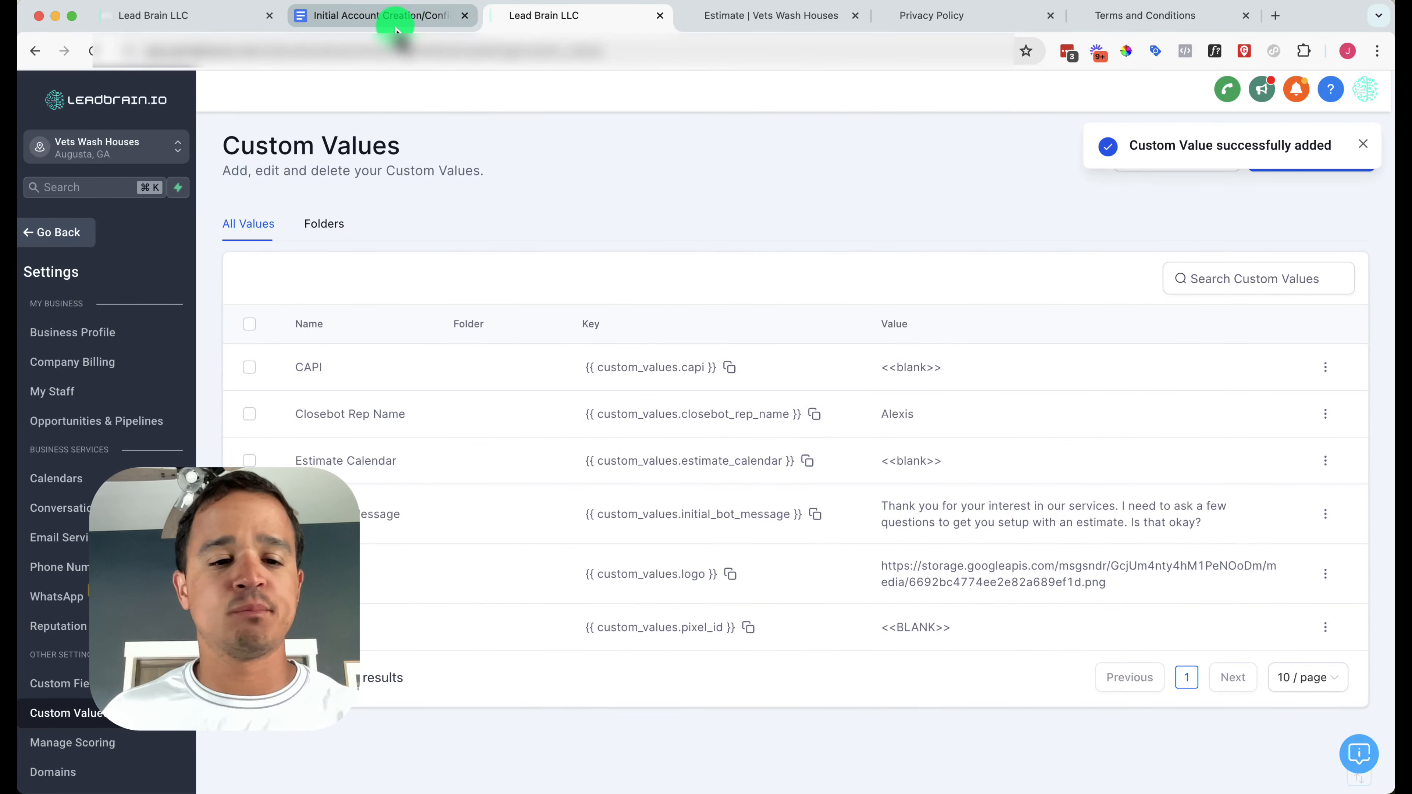
# Check off the Estimate Calendar item and its sub-step in the checklist
pyautogui.click(396, 28)
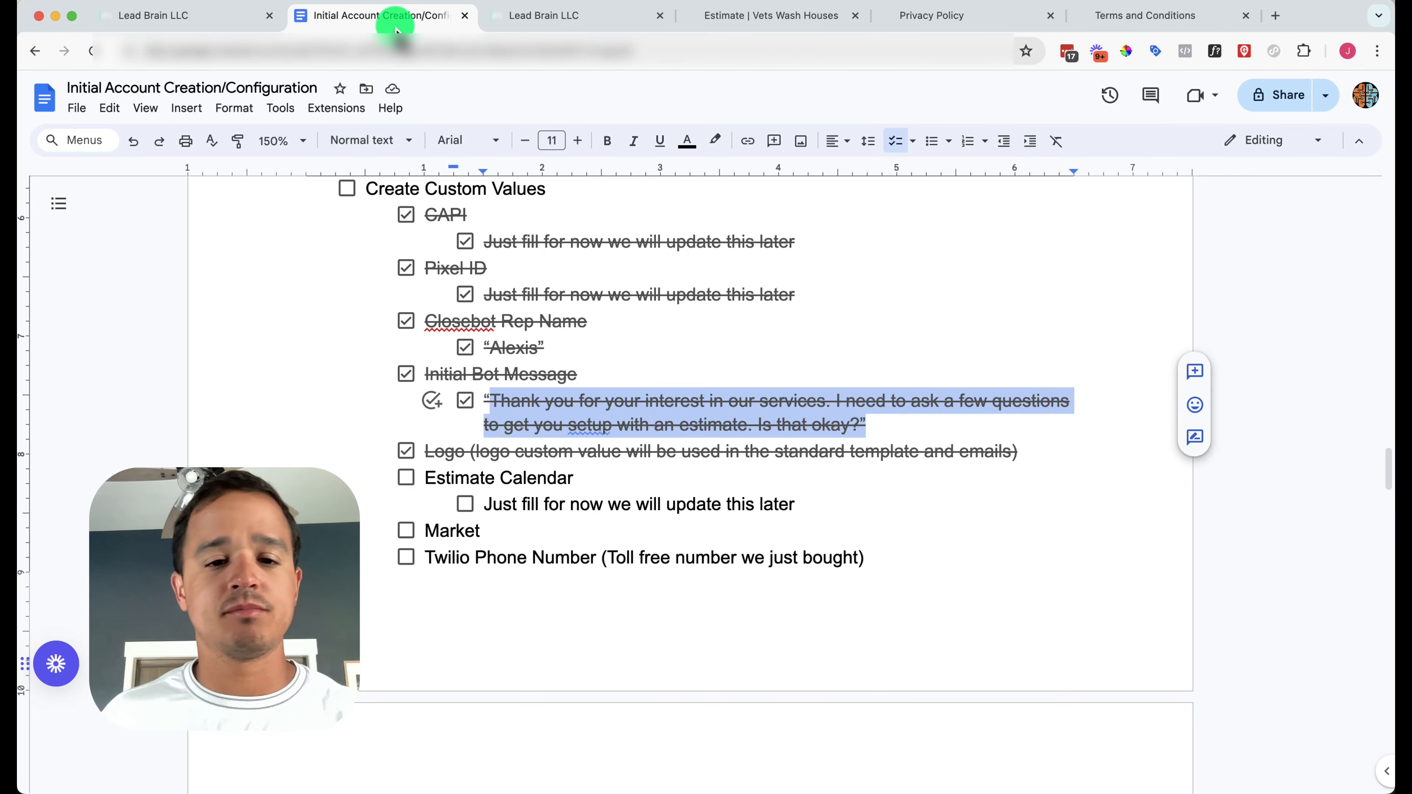
pyautogui.click(406, 477)
pyautogui.click(465, 504)
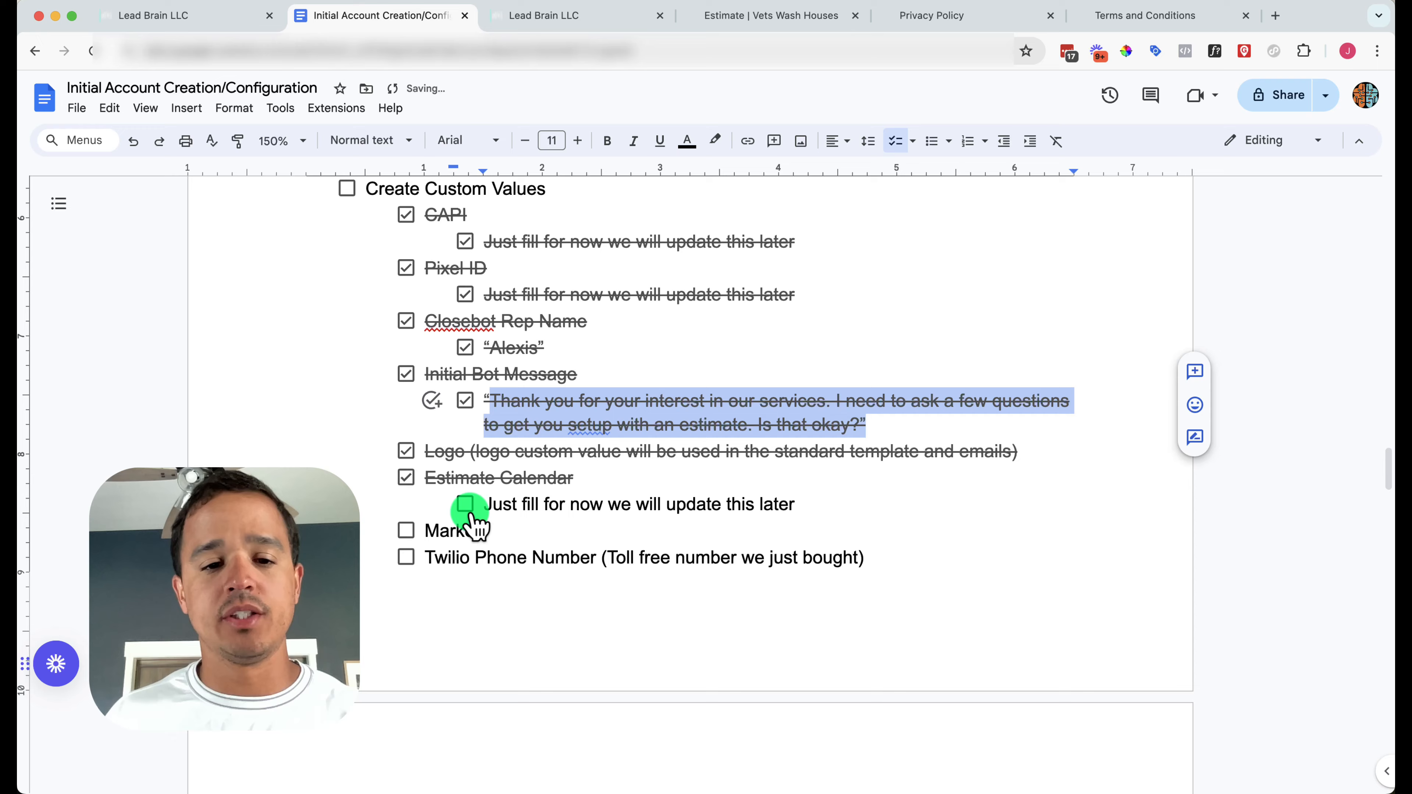
pyautogui.click(526, 17)
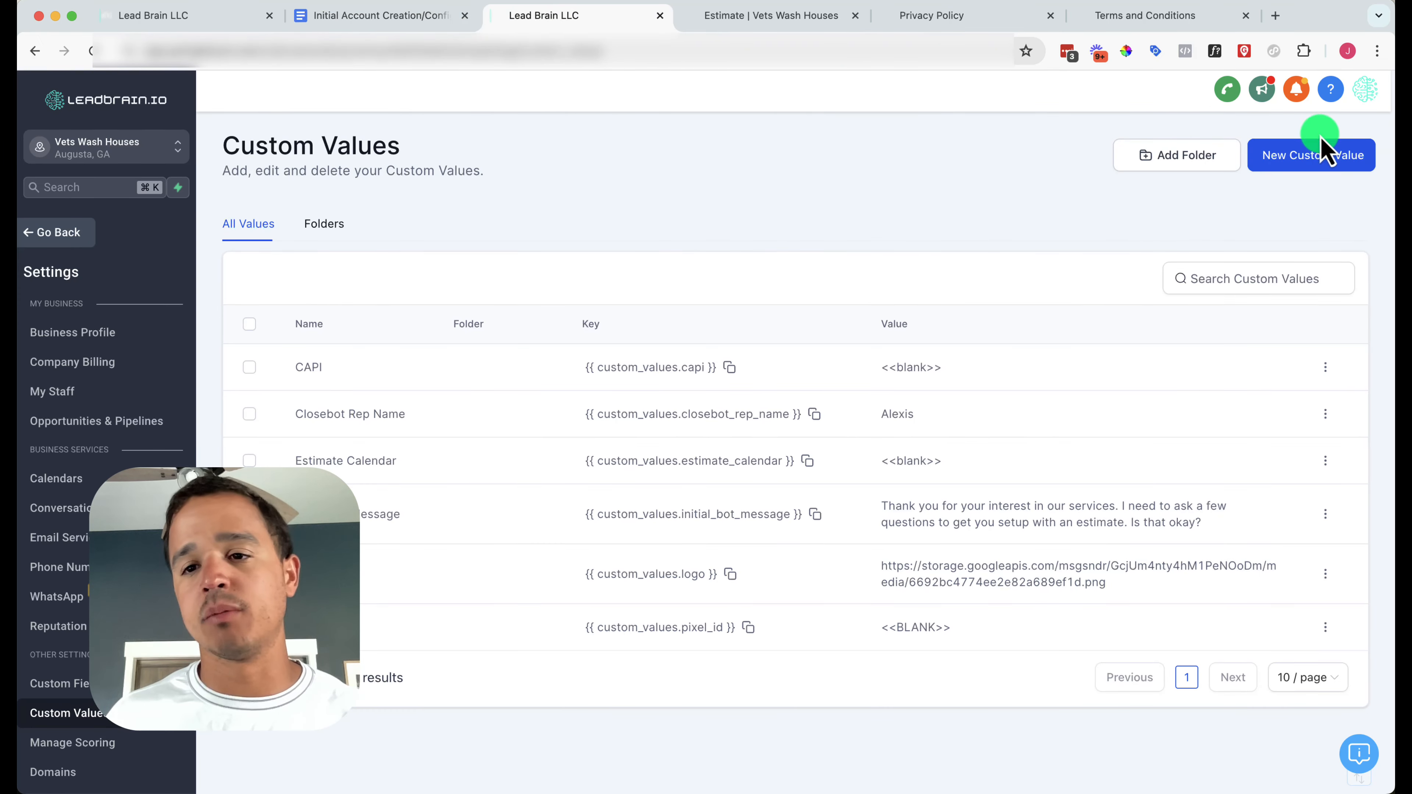
# Create a 'Market' custom value set to CSRA
pyautogui.click(1290, 155)
pyautogui.click(659, 396)
pyautogui.write('Mark')
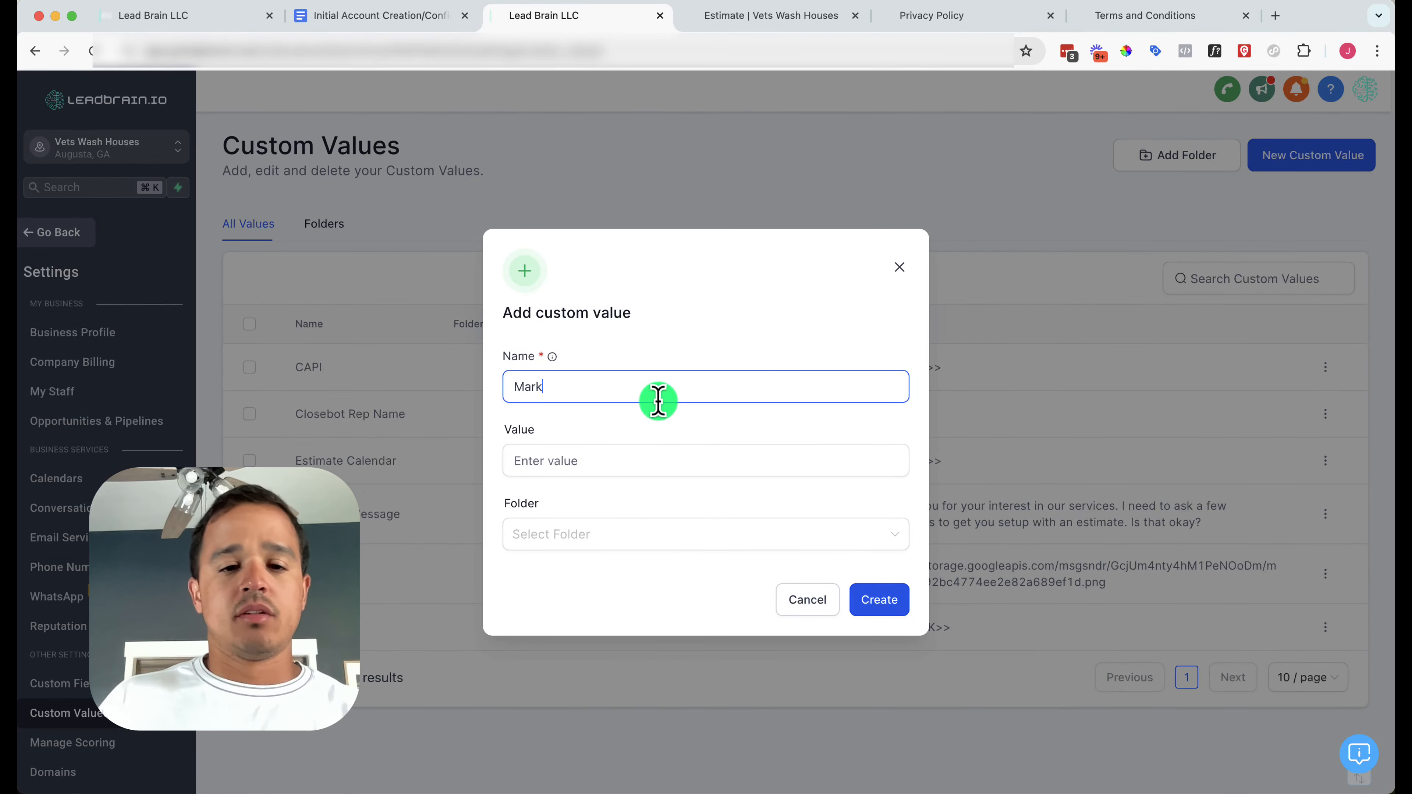
pyautogui.write('et')
pyautogui.press('Tab')
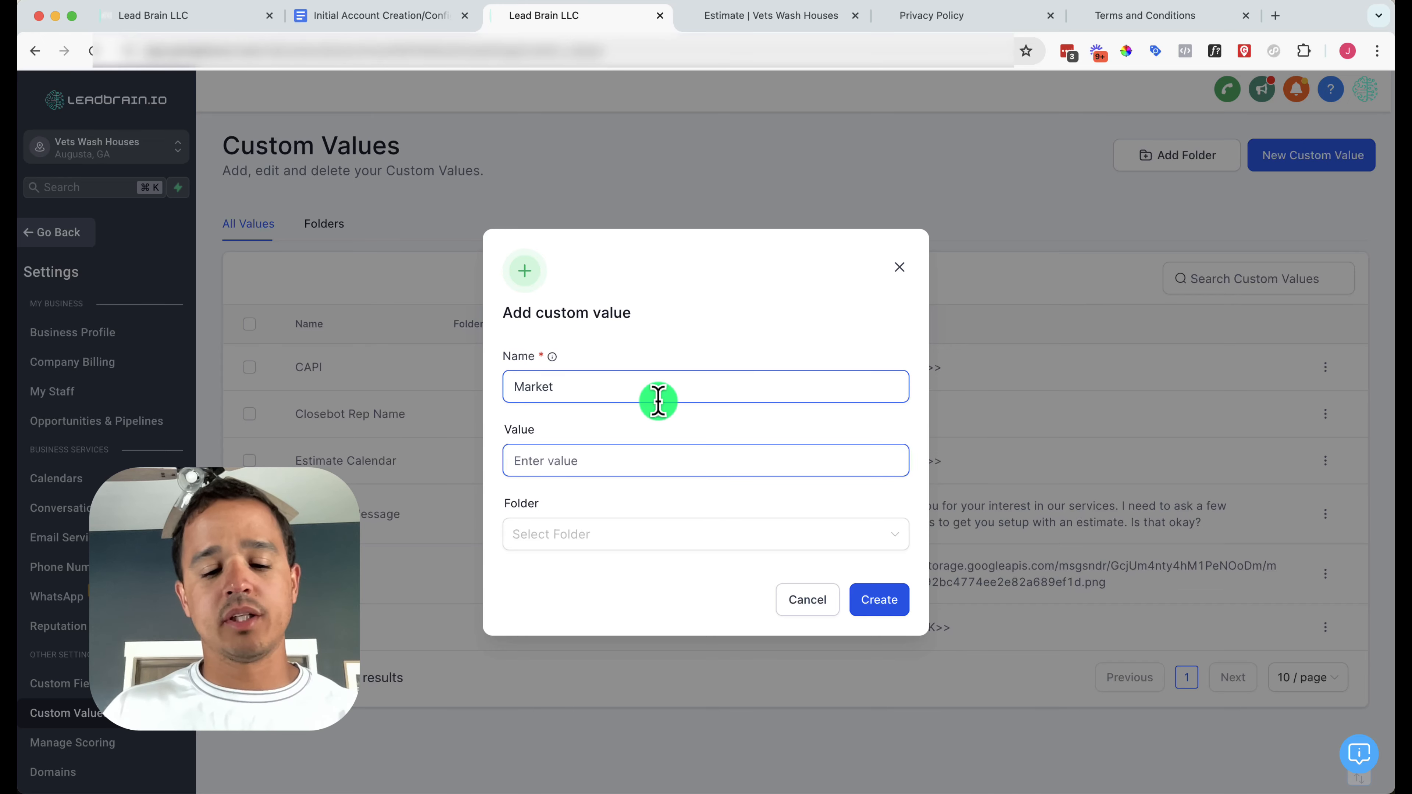
pyautogui.write('CSRA')
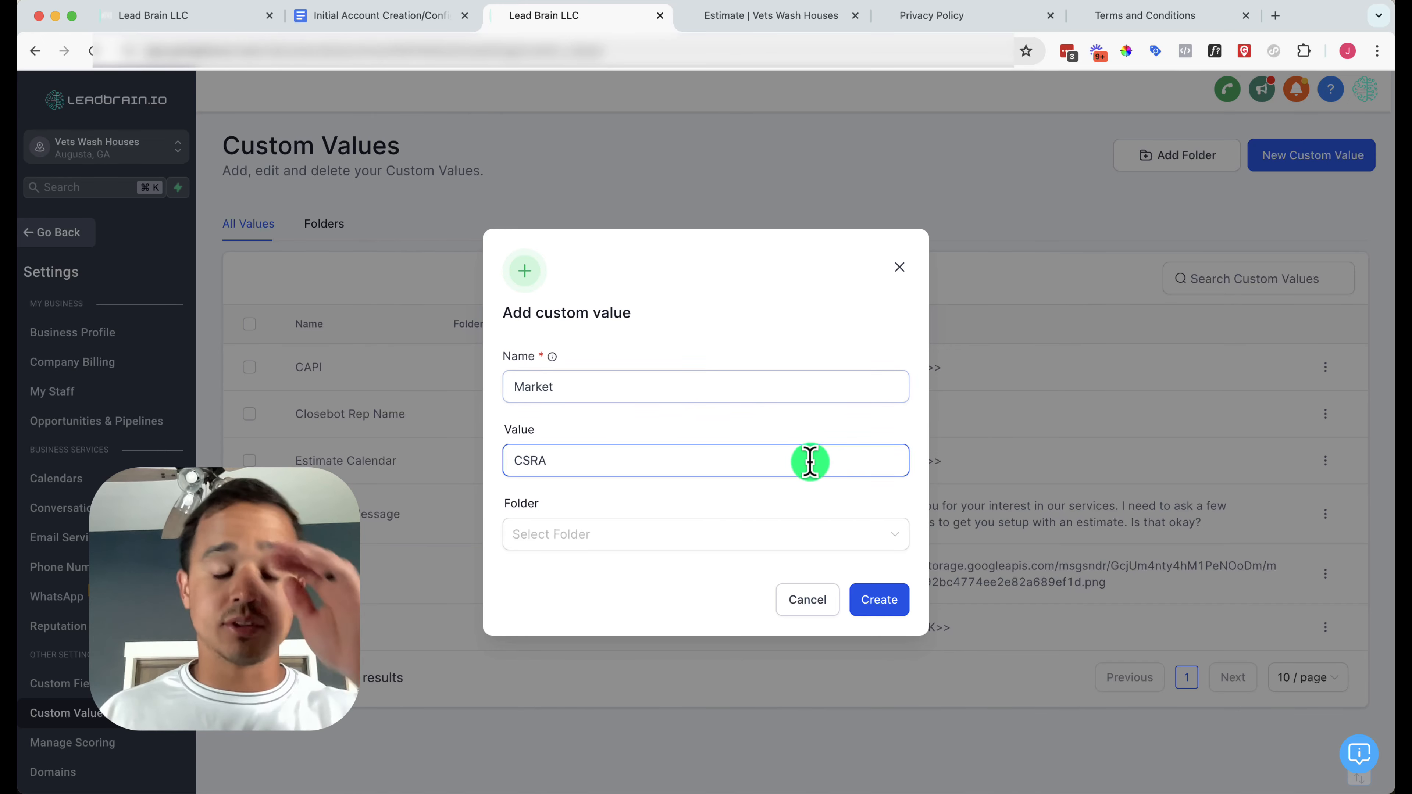
pyautogui.click(893, 605)
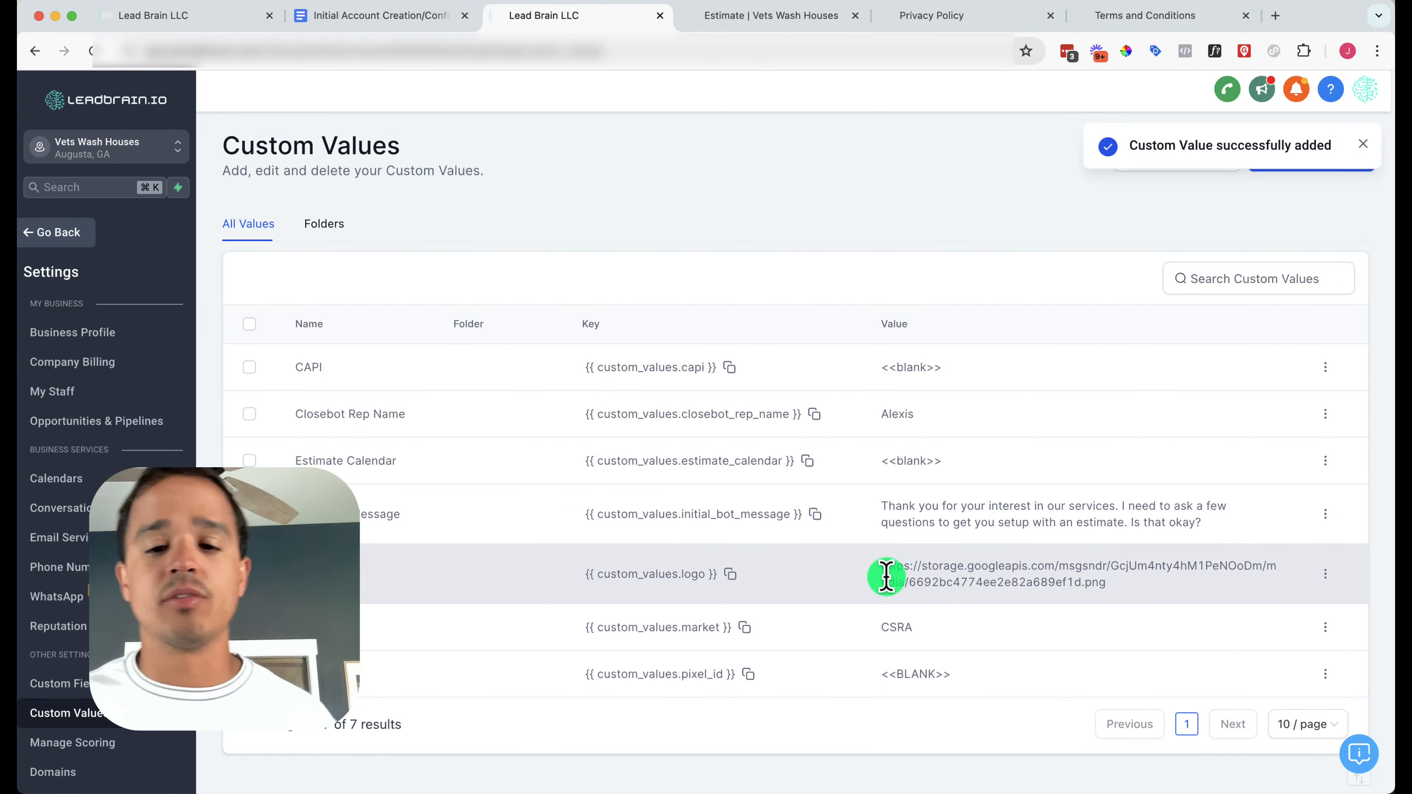
# Tick off the Market item in the Google Docs checklist
pyautogui.click(387, 23)
pyautogui.click(406, 530)
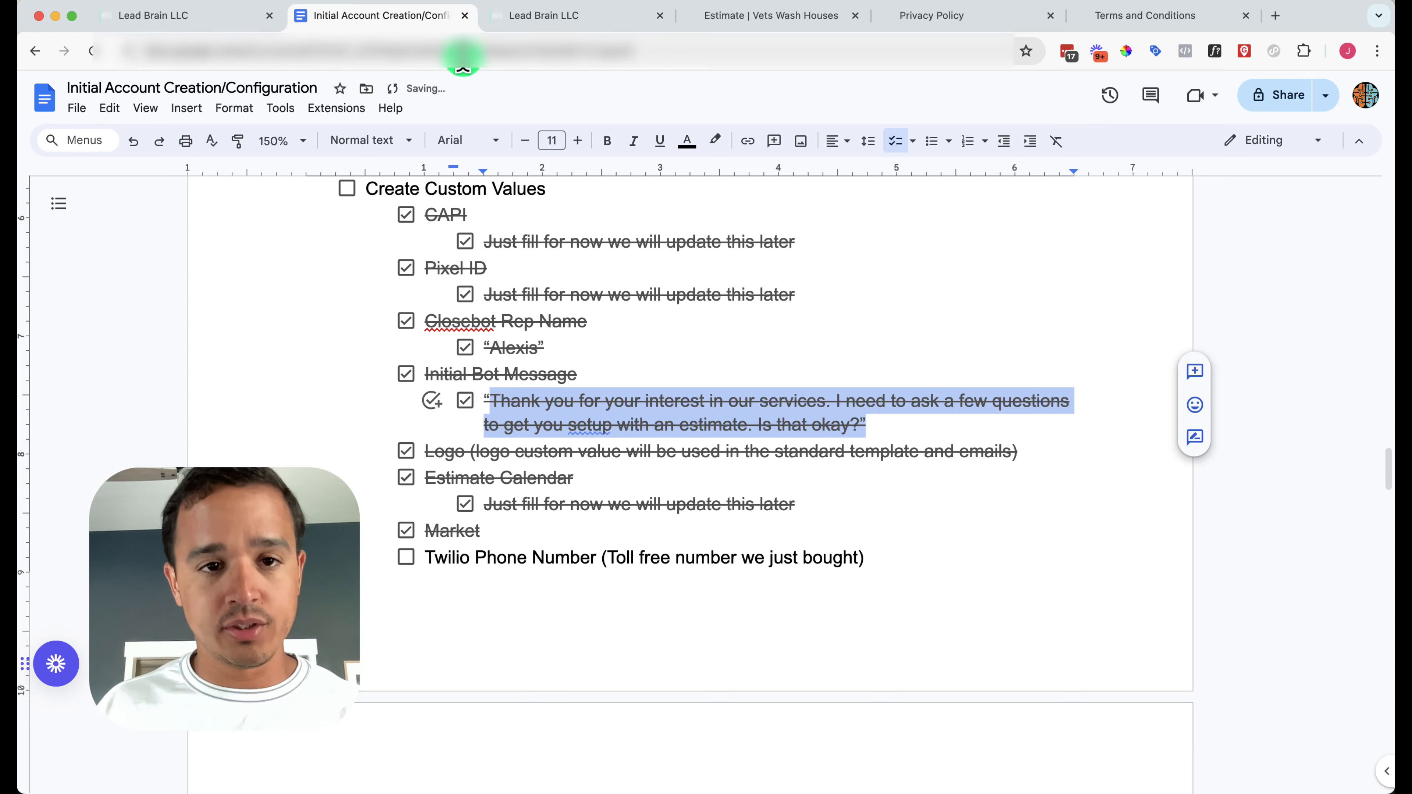
pyautogui.click(542, 16)
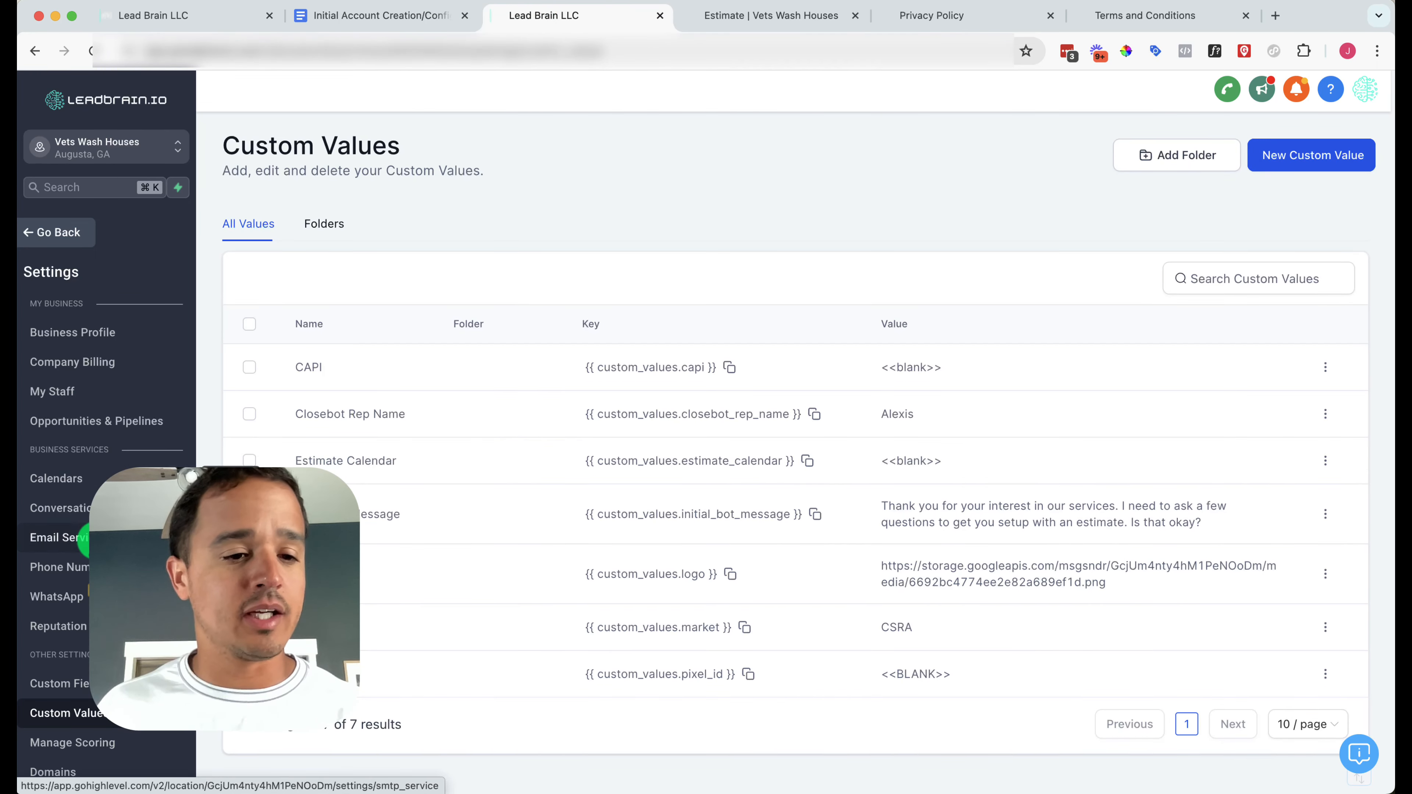
# Copy the toll-free number from Phone Numbers and save it as a 'Twilio Phone Number' custom value
pyautogui.click(67, 567)
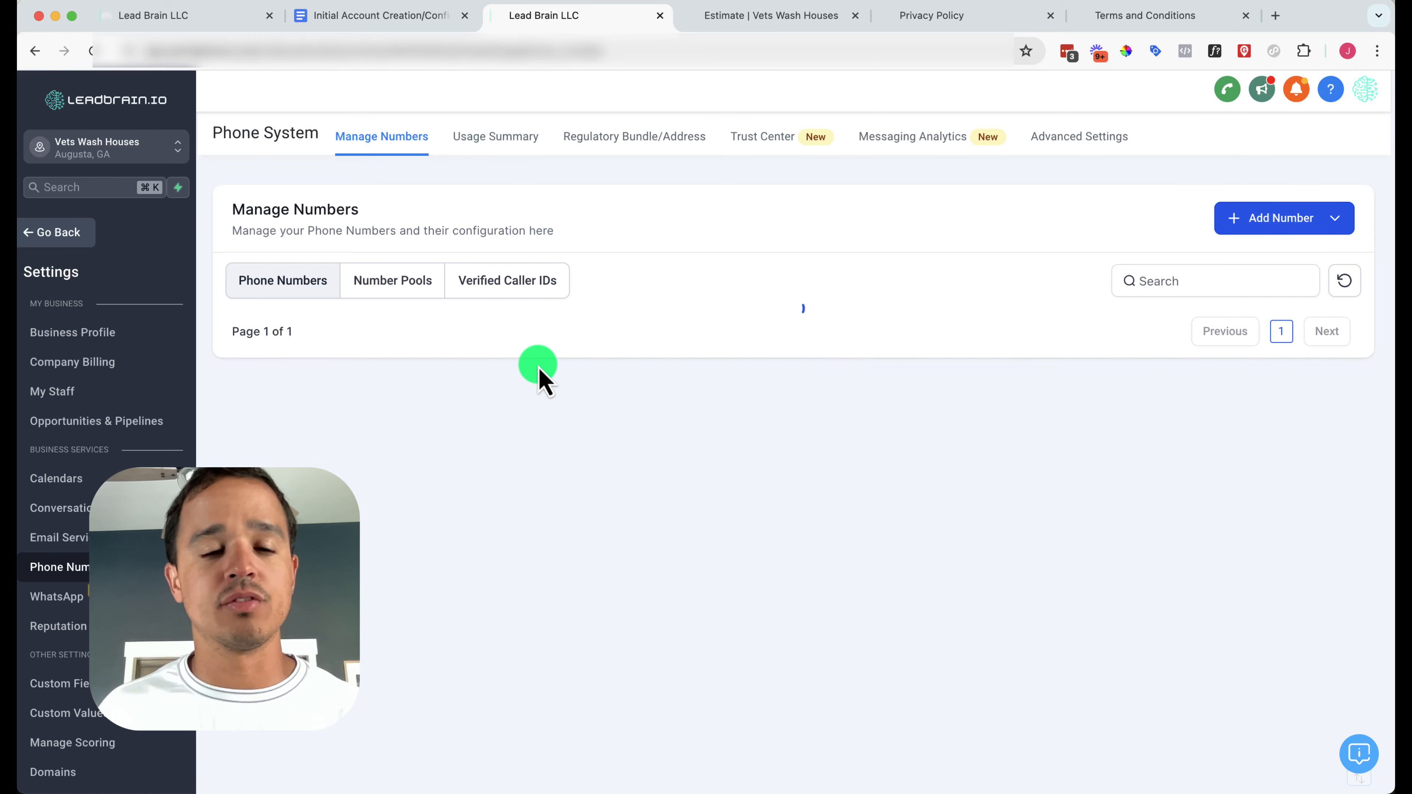
pyautogui.tripleClick(658, 376)
pyautogui.press('super+c')
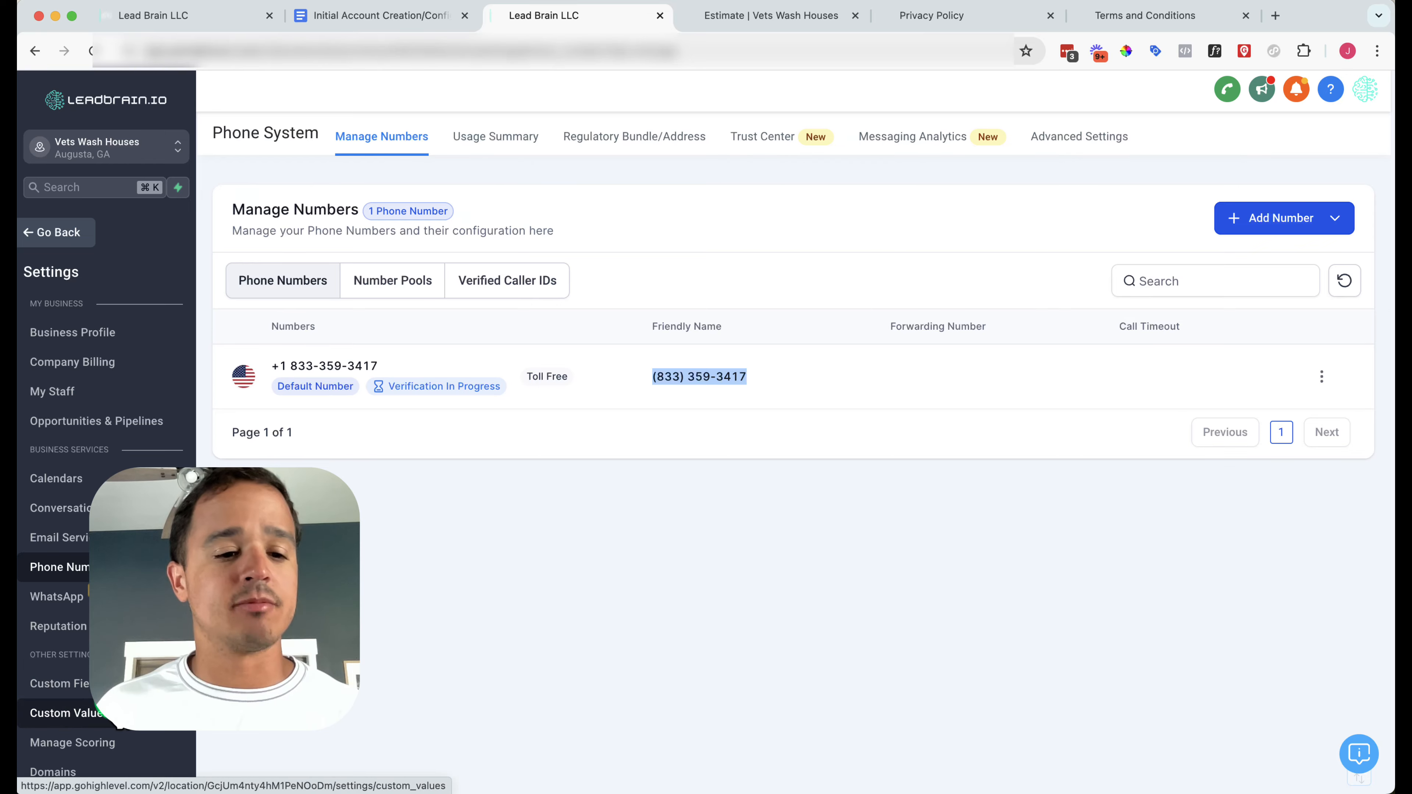
pyautogui.click(56, 713)
pyautogui.click(1317, 161)
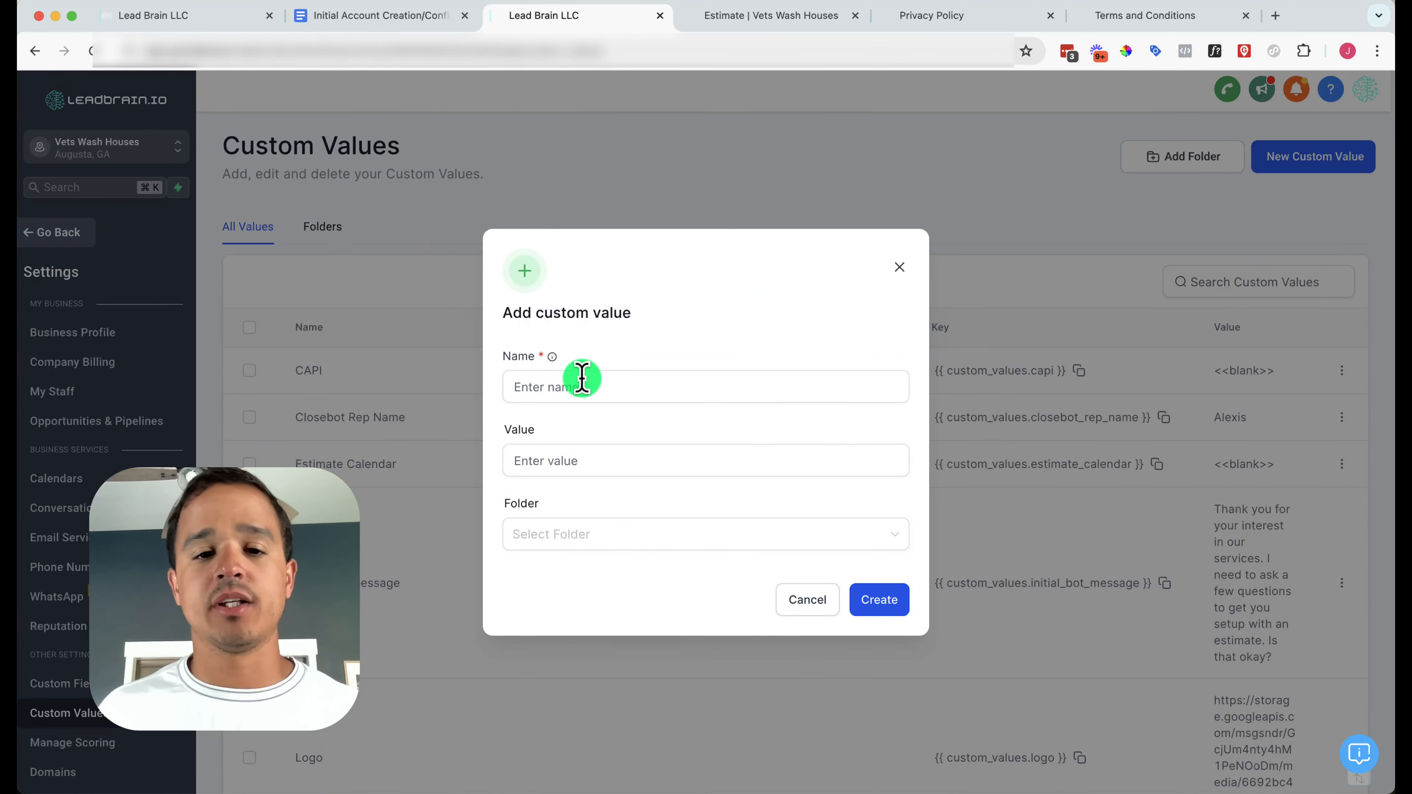
pyautogui.click(580, 385)
pyautogui.write('Twilio')
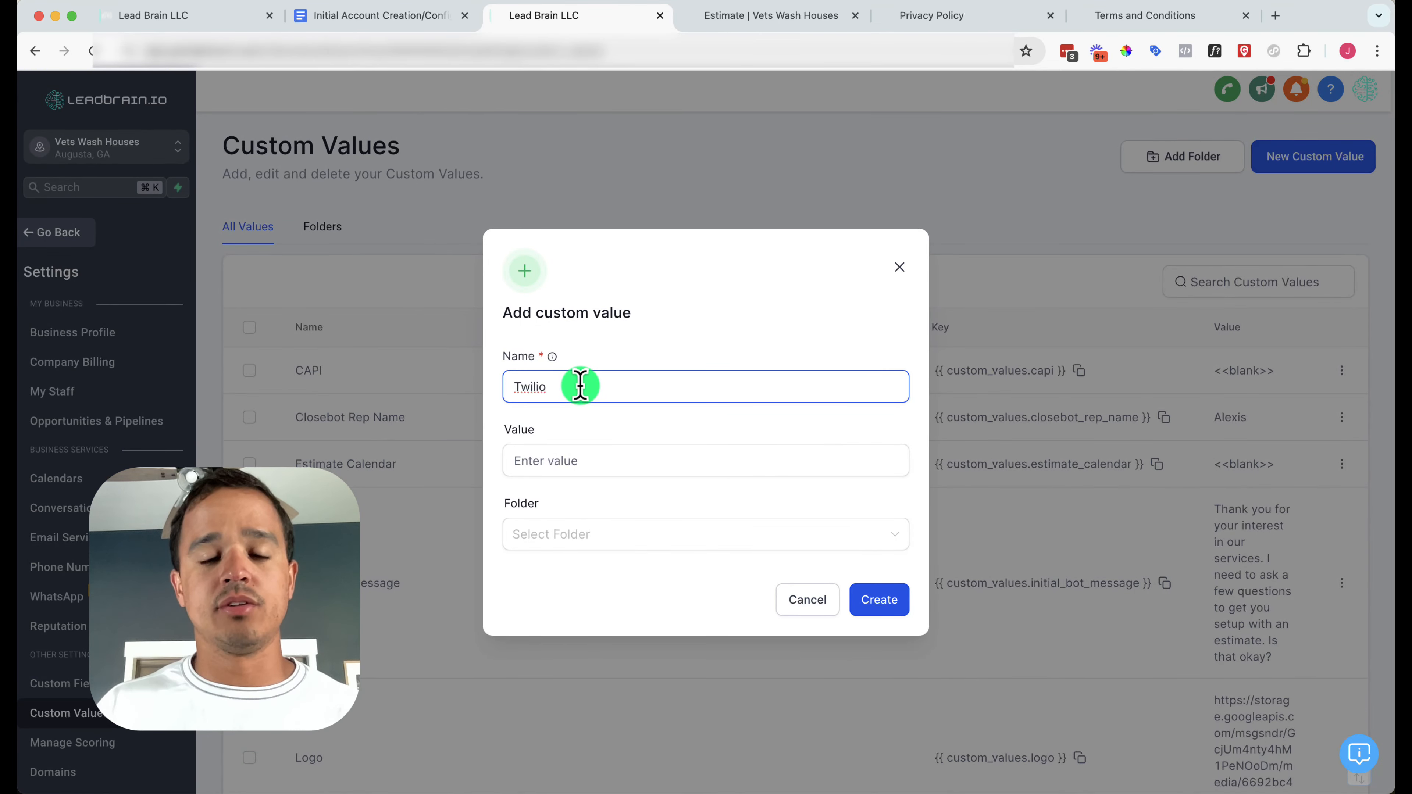
pyautogui.write(' Phone Number')
pyautogui.press('Tab')
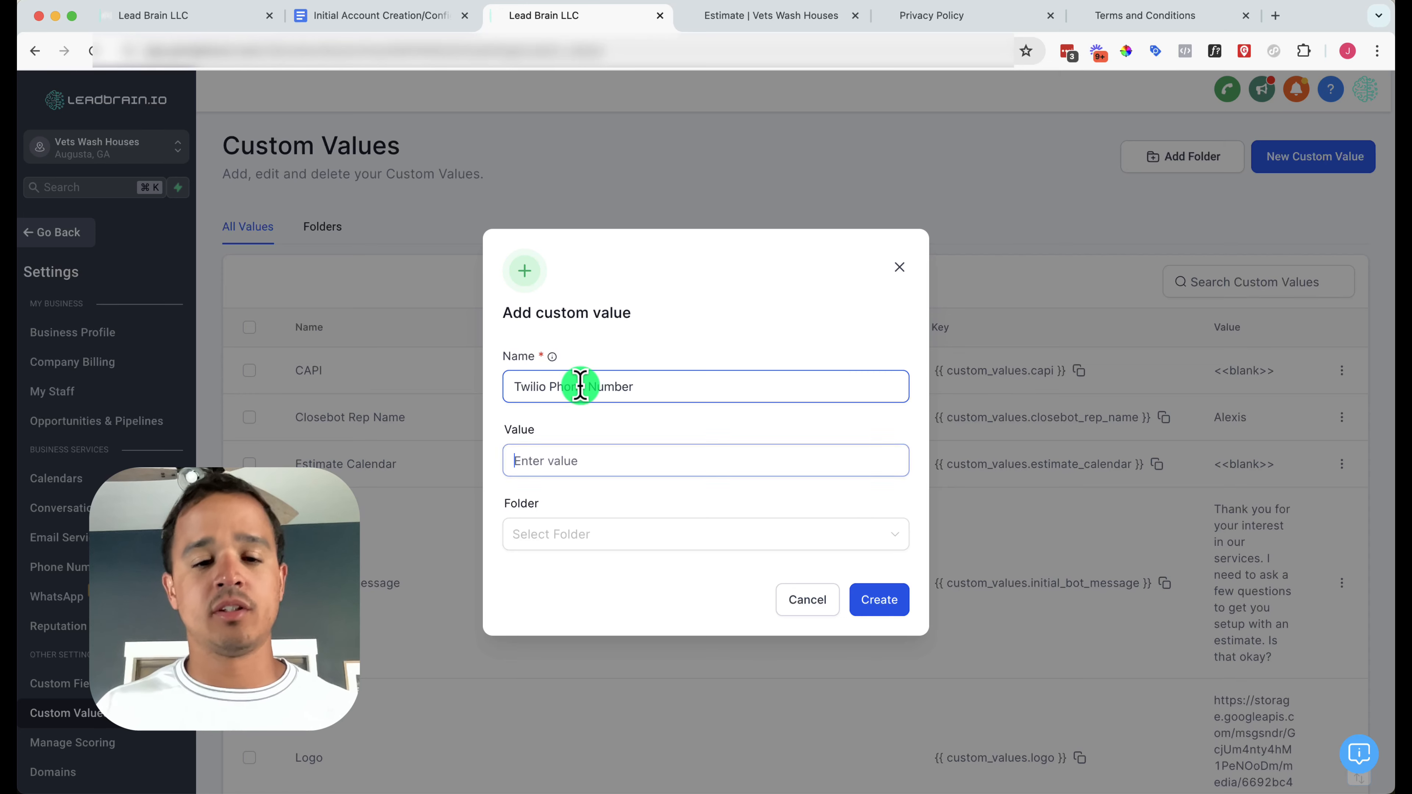
pyautogui.press('super+v')
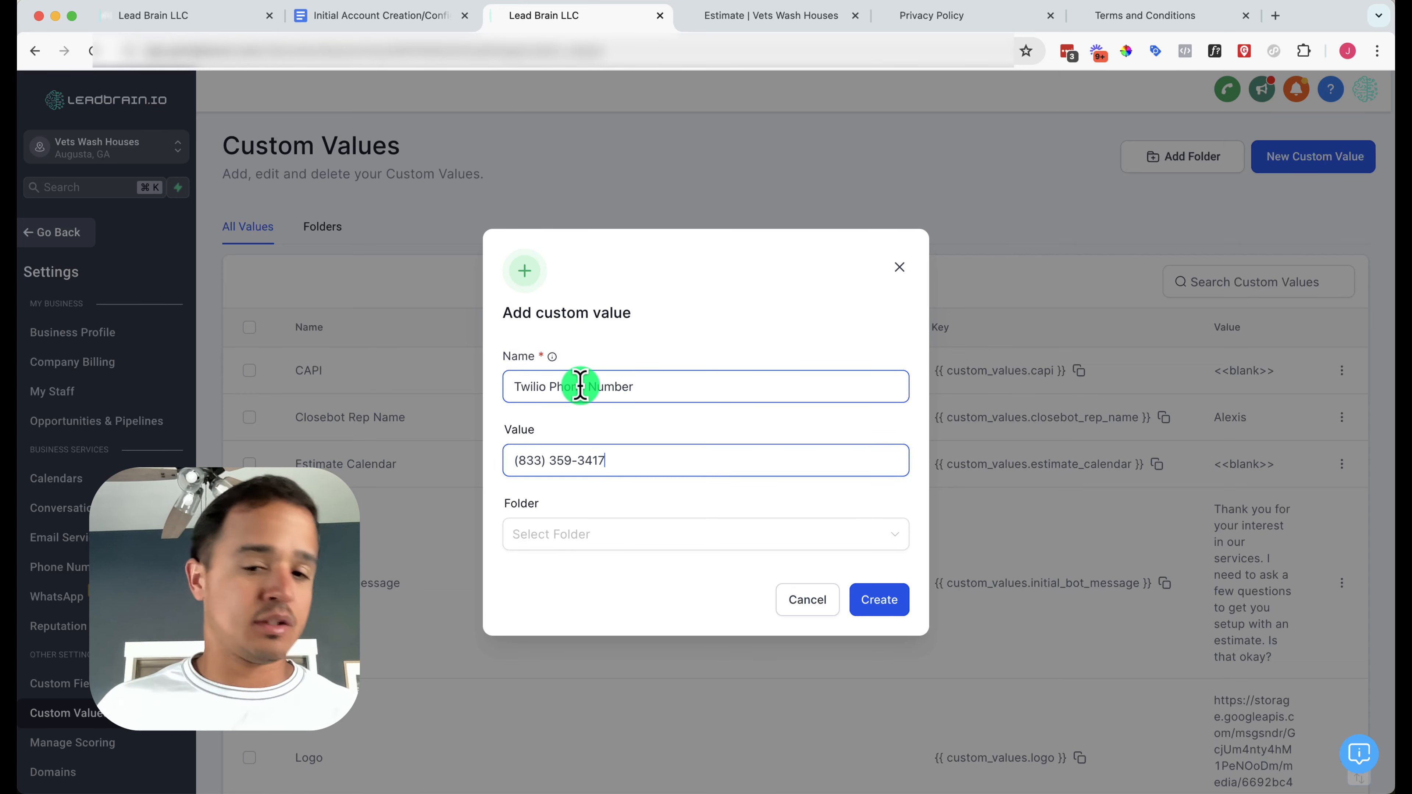
pyautogui.click(859, 600)
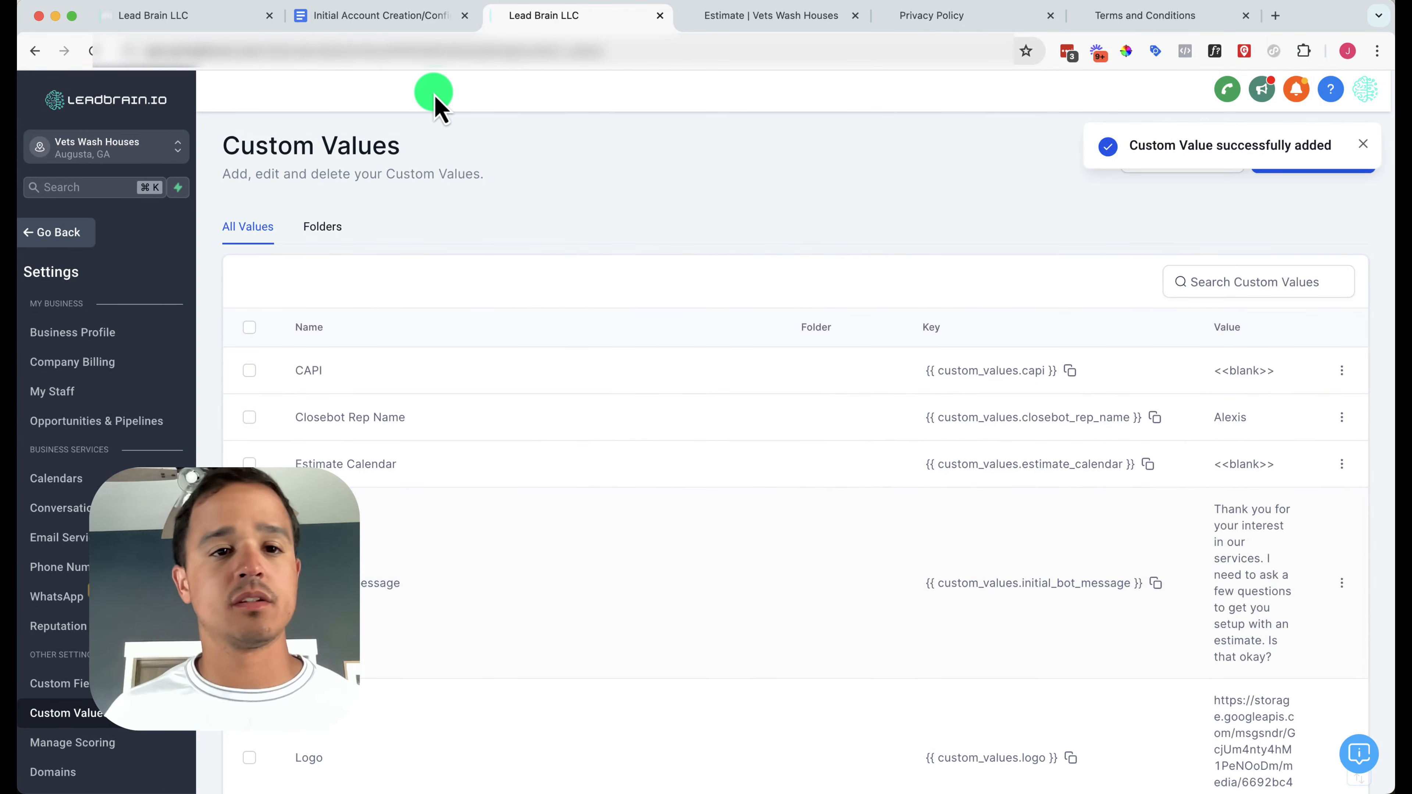
# Check the Twilio Phone Number box in the Google Docs custom values checklist
pyautogui.click(414, 18)
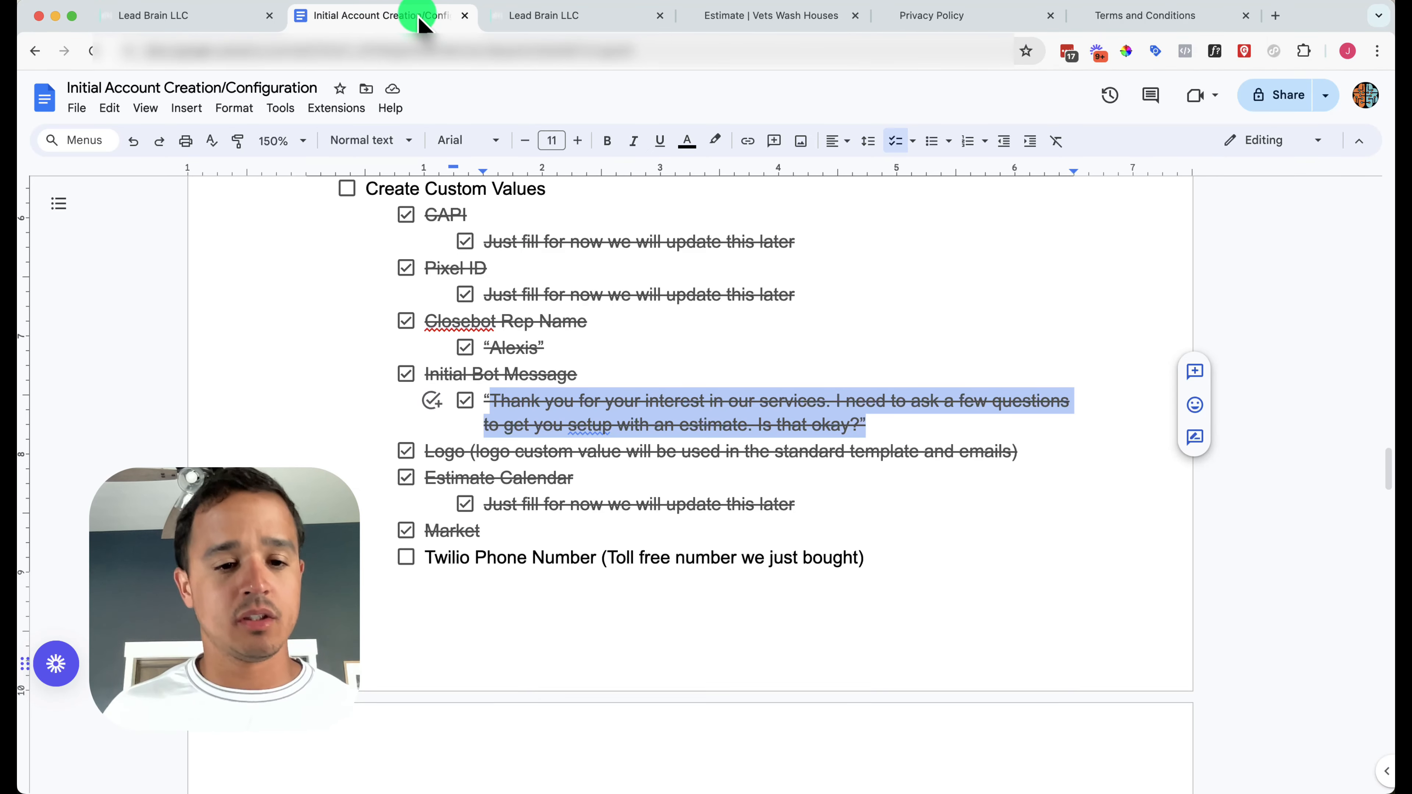
pyautogui.click(406, 557)
pyautogui.scroll(-8, 403, 559)
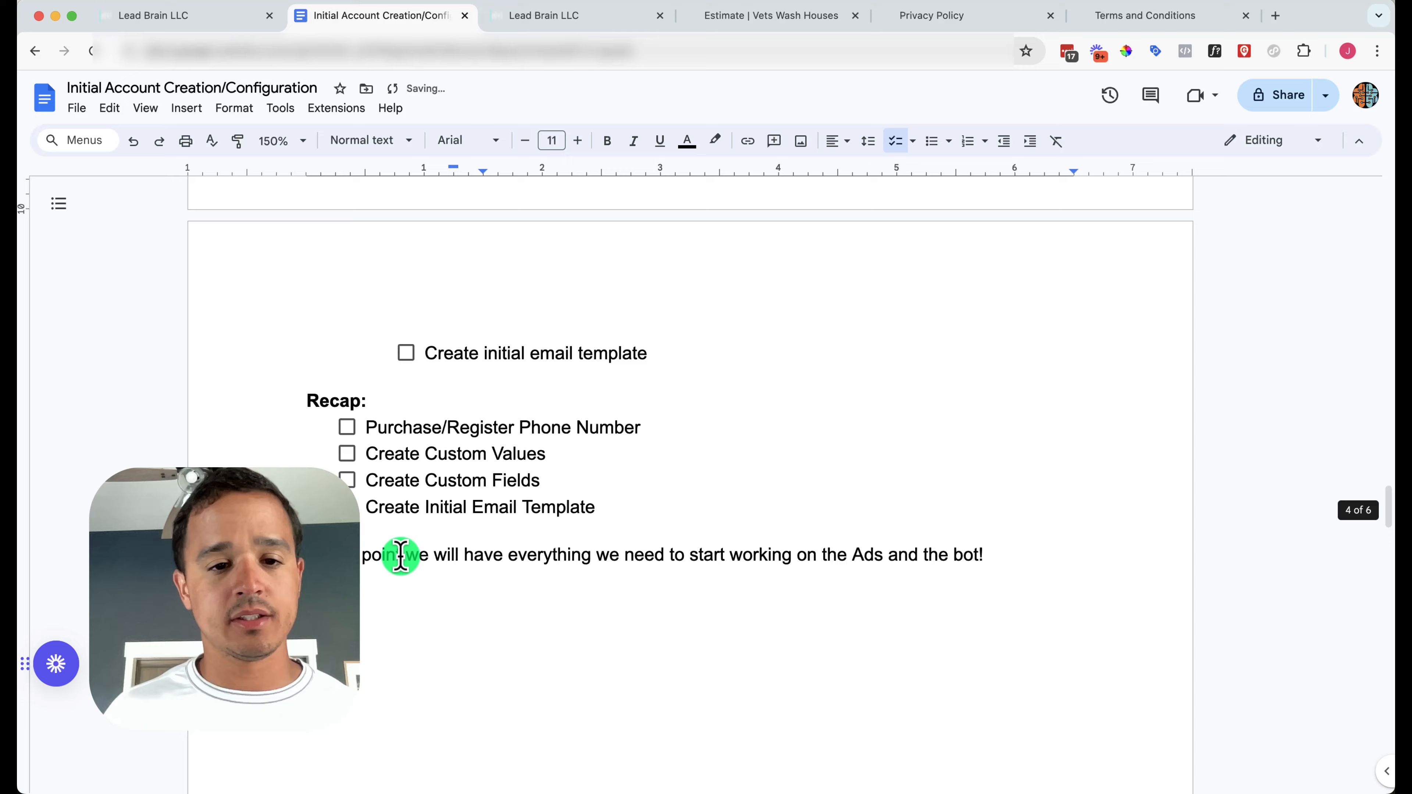
pyautogui.scroll(5, 452, 366)
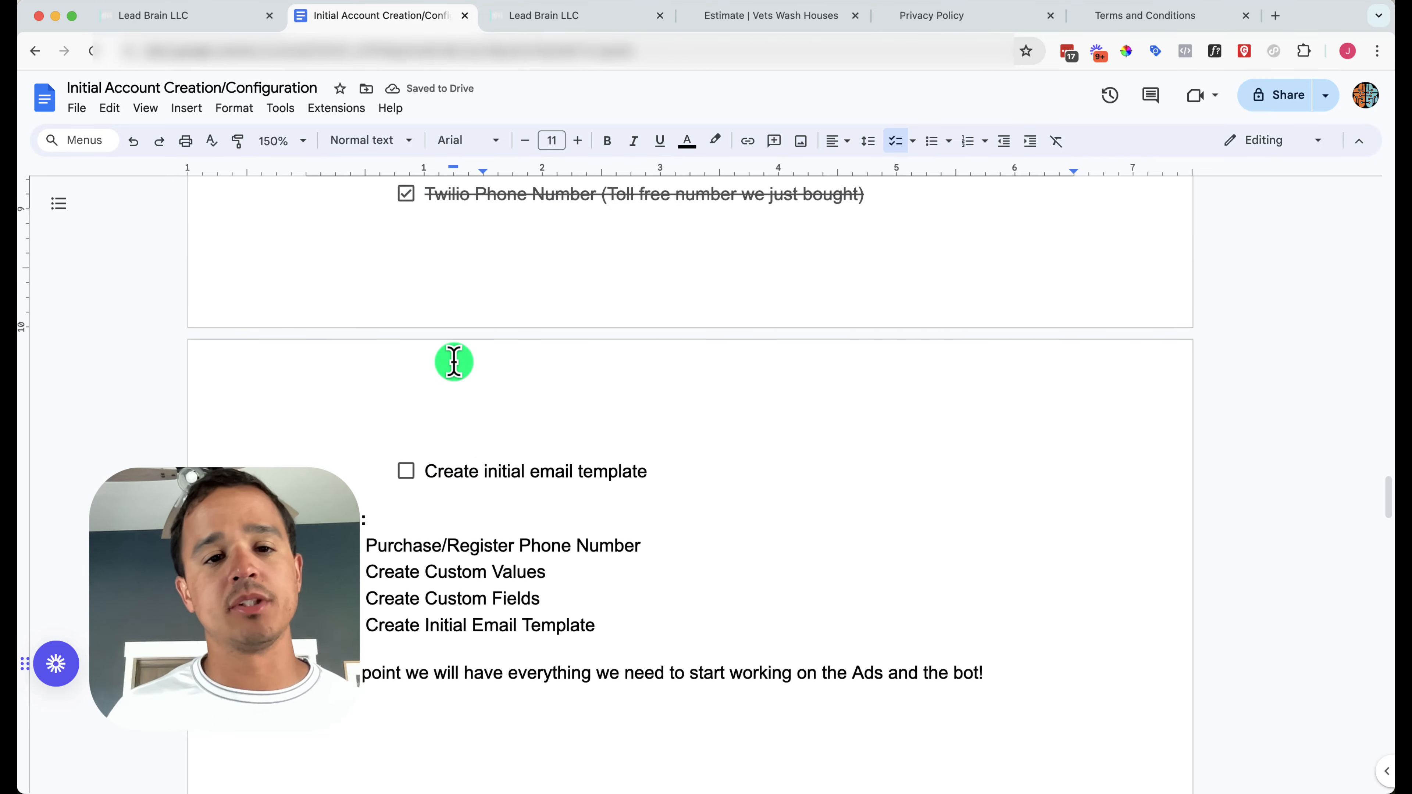
pyautogui.scroll(-1, 452, 363)
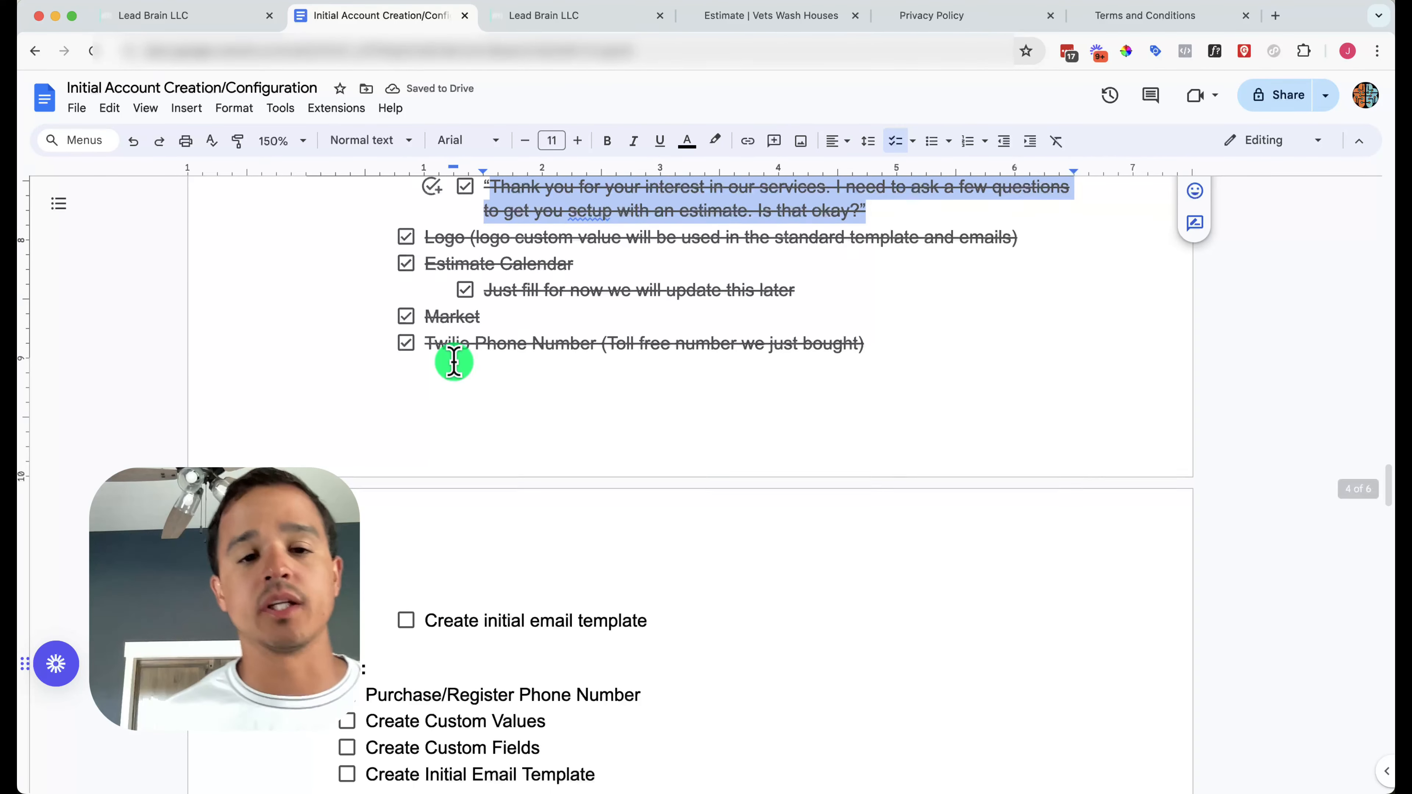
pyautogui.click(503, 21)
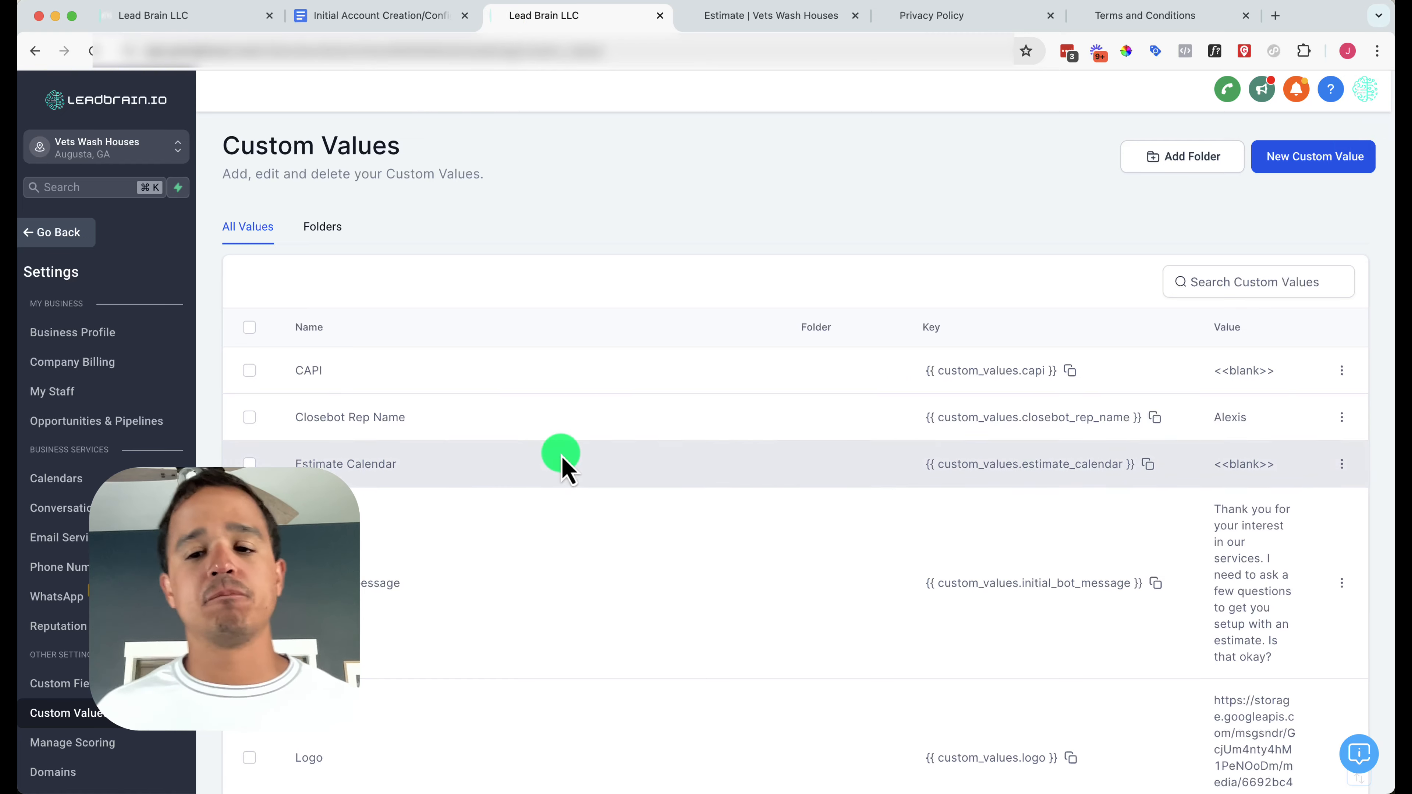
pyautogui.scroll(-5, 561, 467)
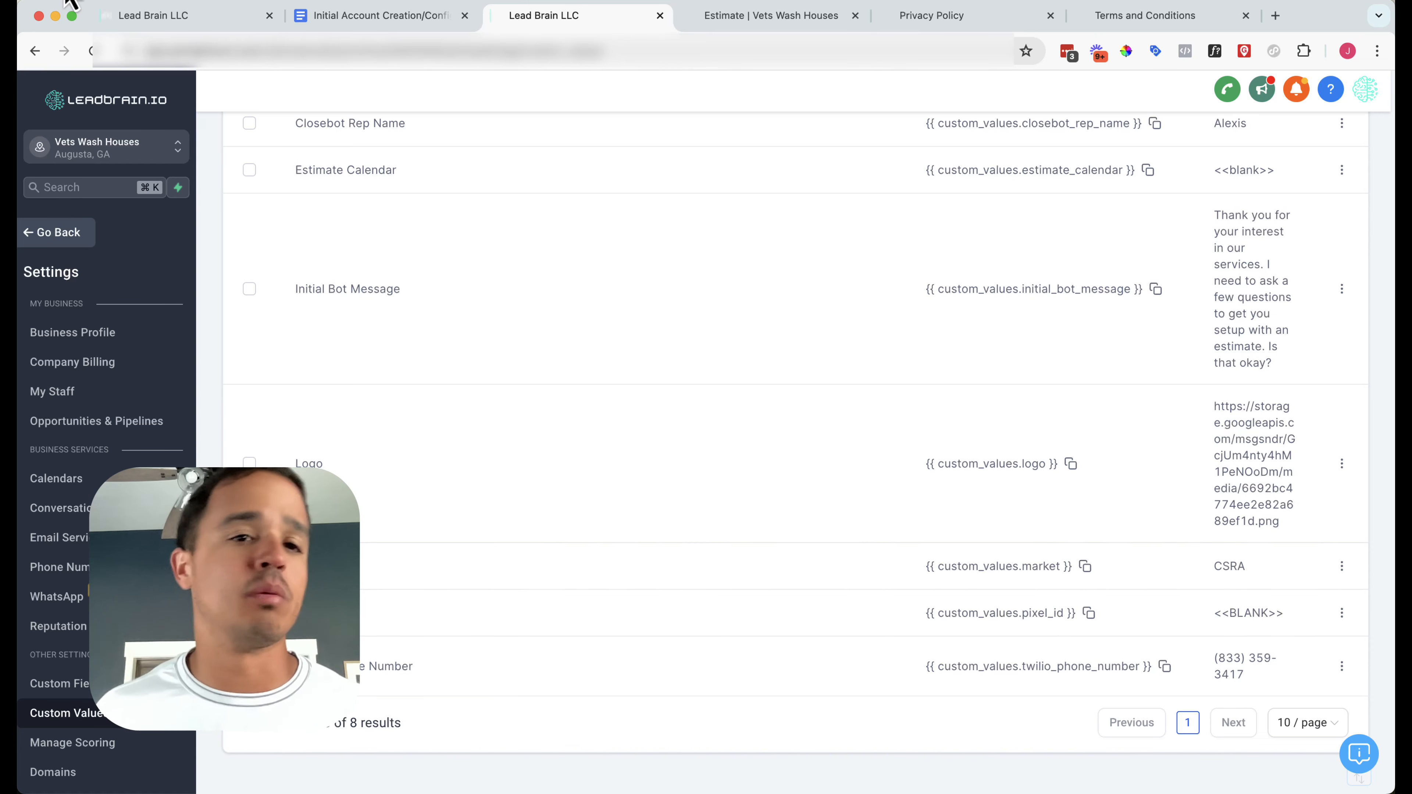
# Scroll to the Initial Email Template handout and select {{location.name}} in its subject line
pyautogui.click(328, 15)
pyautogui.scroll(-15, 448, 522)
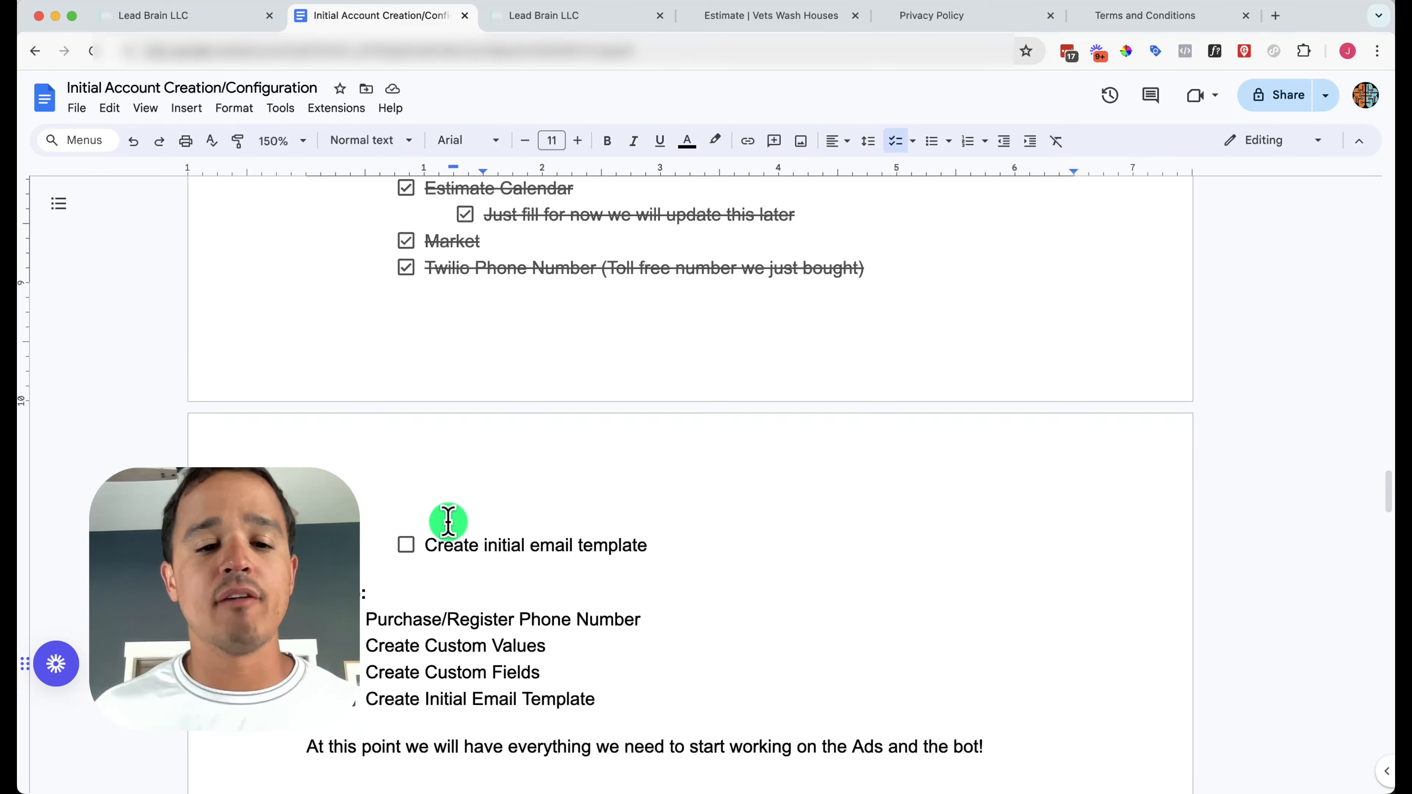
pyautogui.scroll(-10, 449, 522)
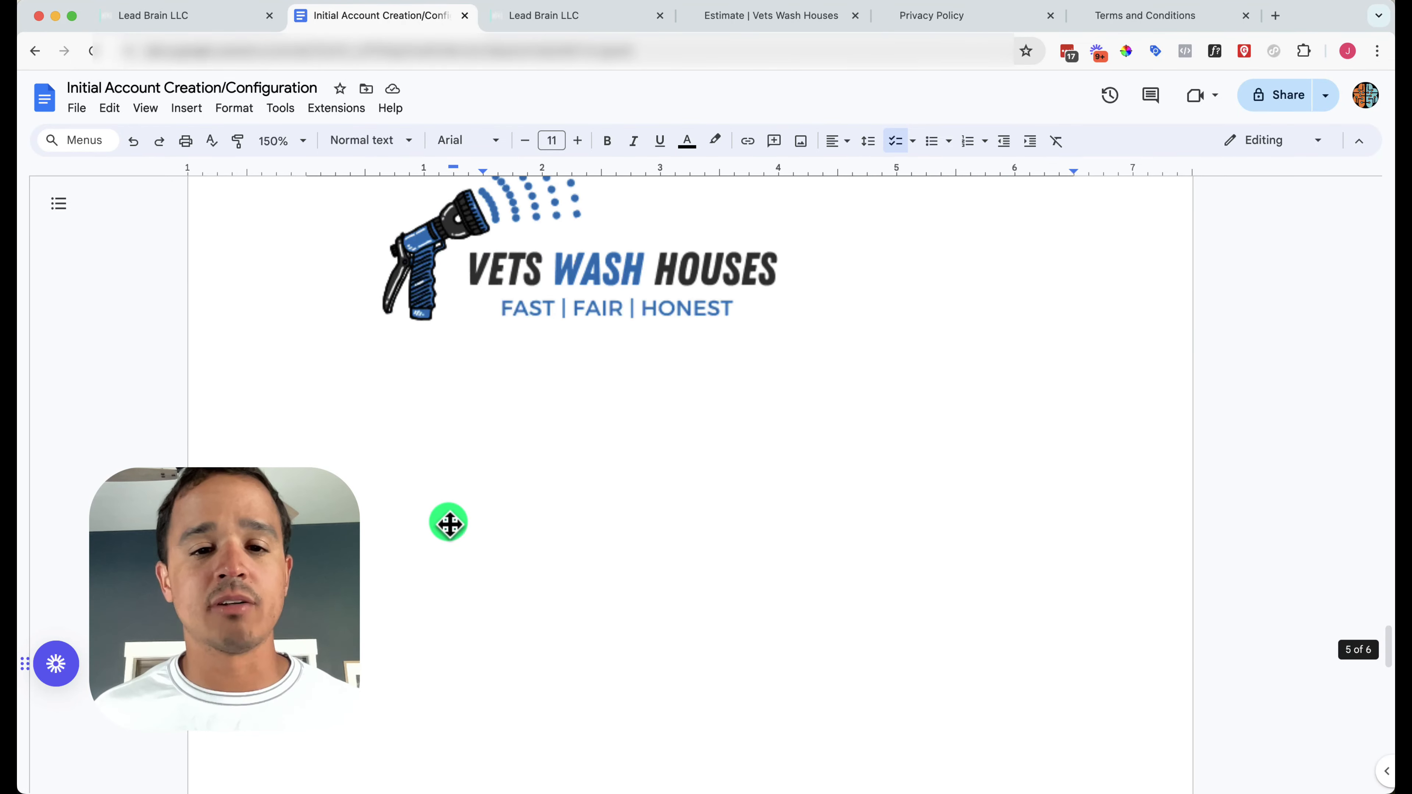
pyautogui.scroll(6, 448, 522)
pyautogui.scroll(-4, 449, 522)
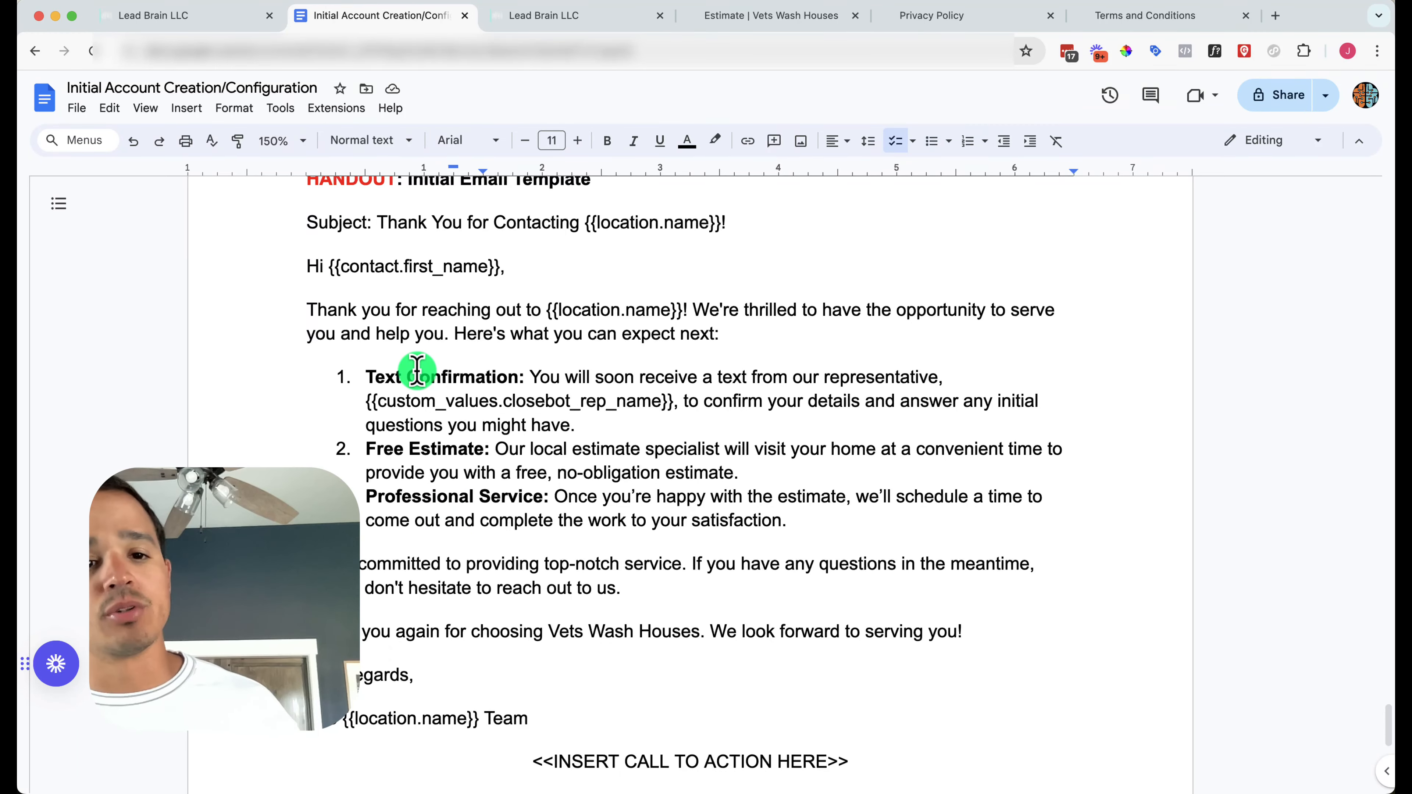
pyautogui.moveTo(586, 220); pyautogui.dragTo(720, 240)
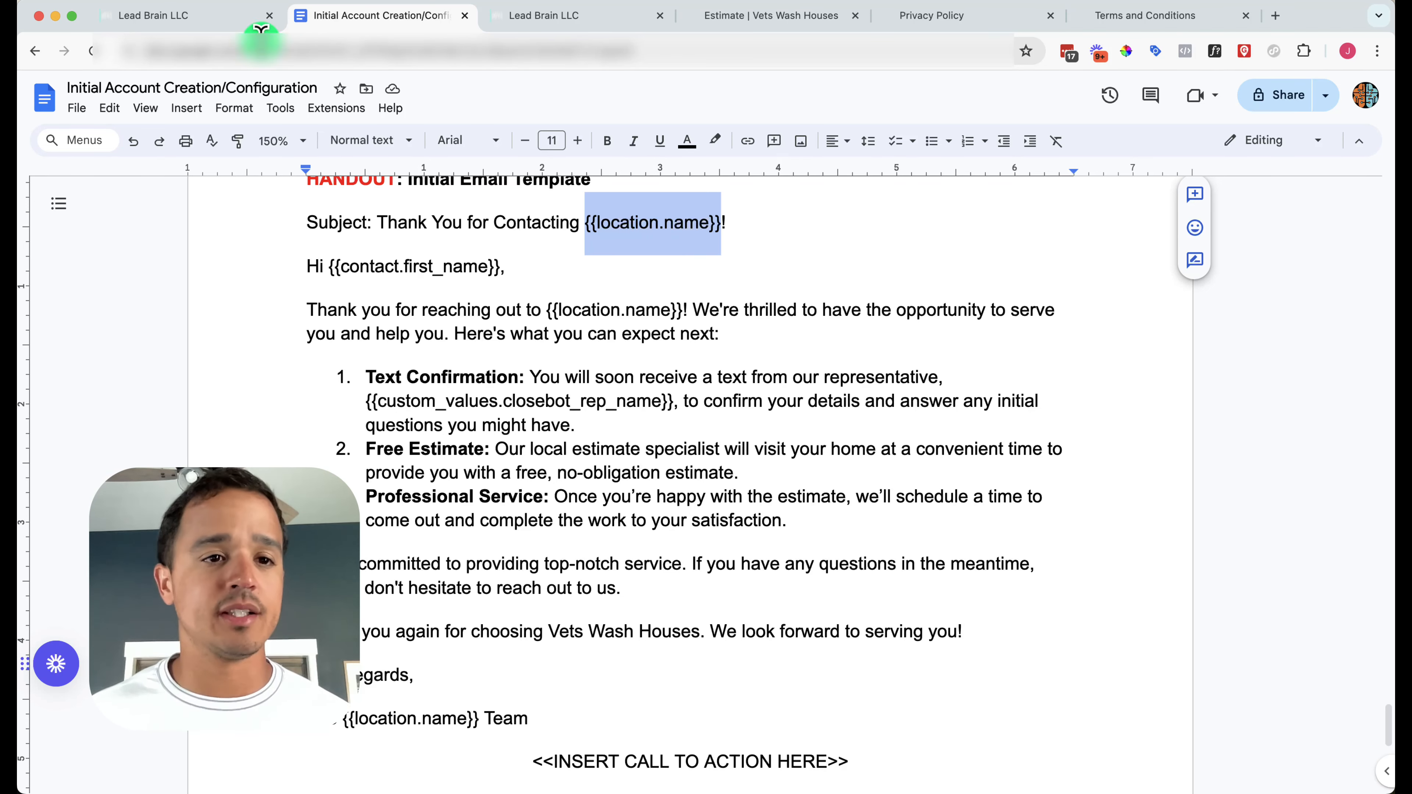
# Navigate from Custom Values settings to the Marketing > Emails > Templates list
pyautogui.click(203, 16)
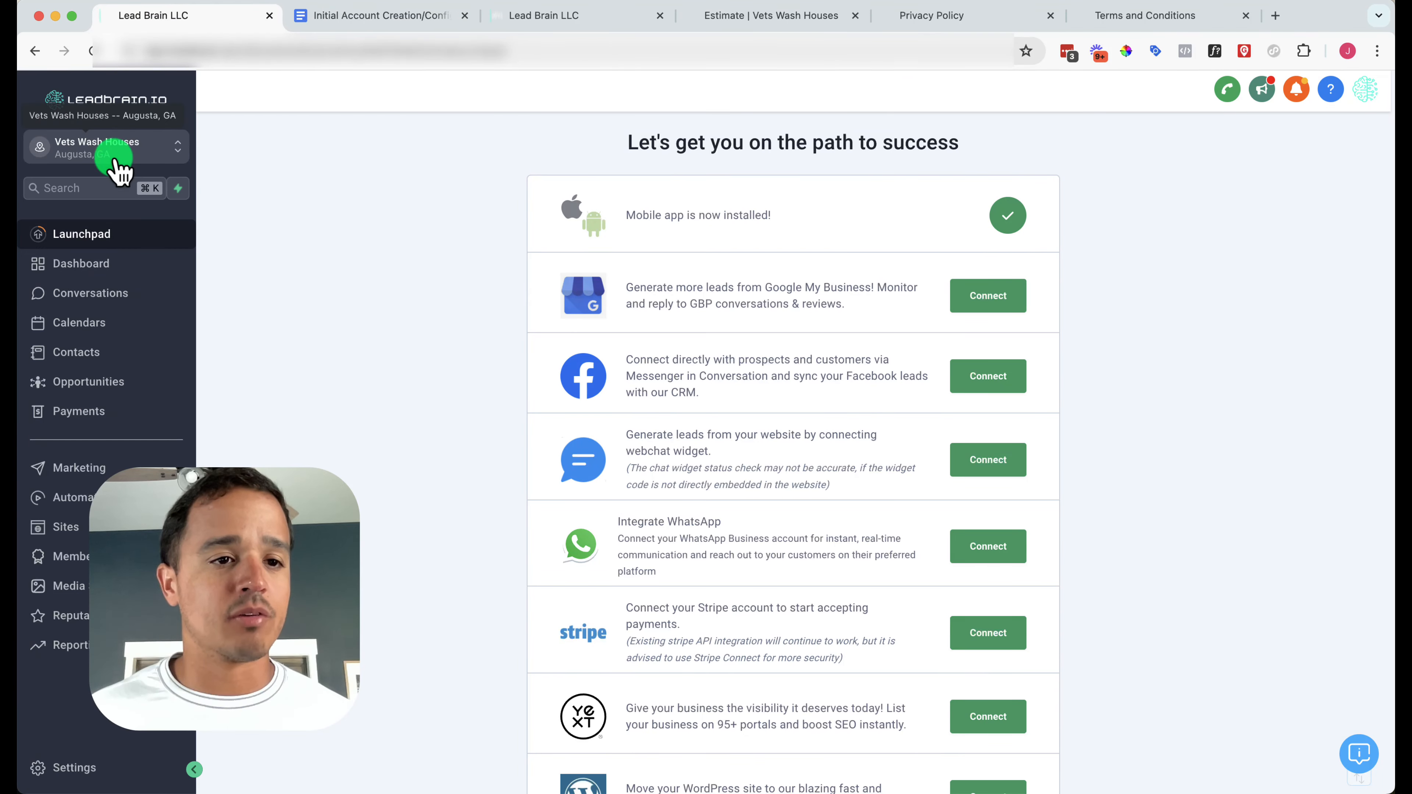
pyautogui.click(603, 28)
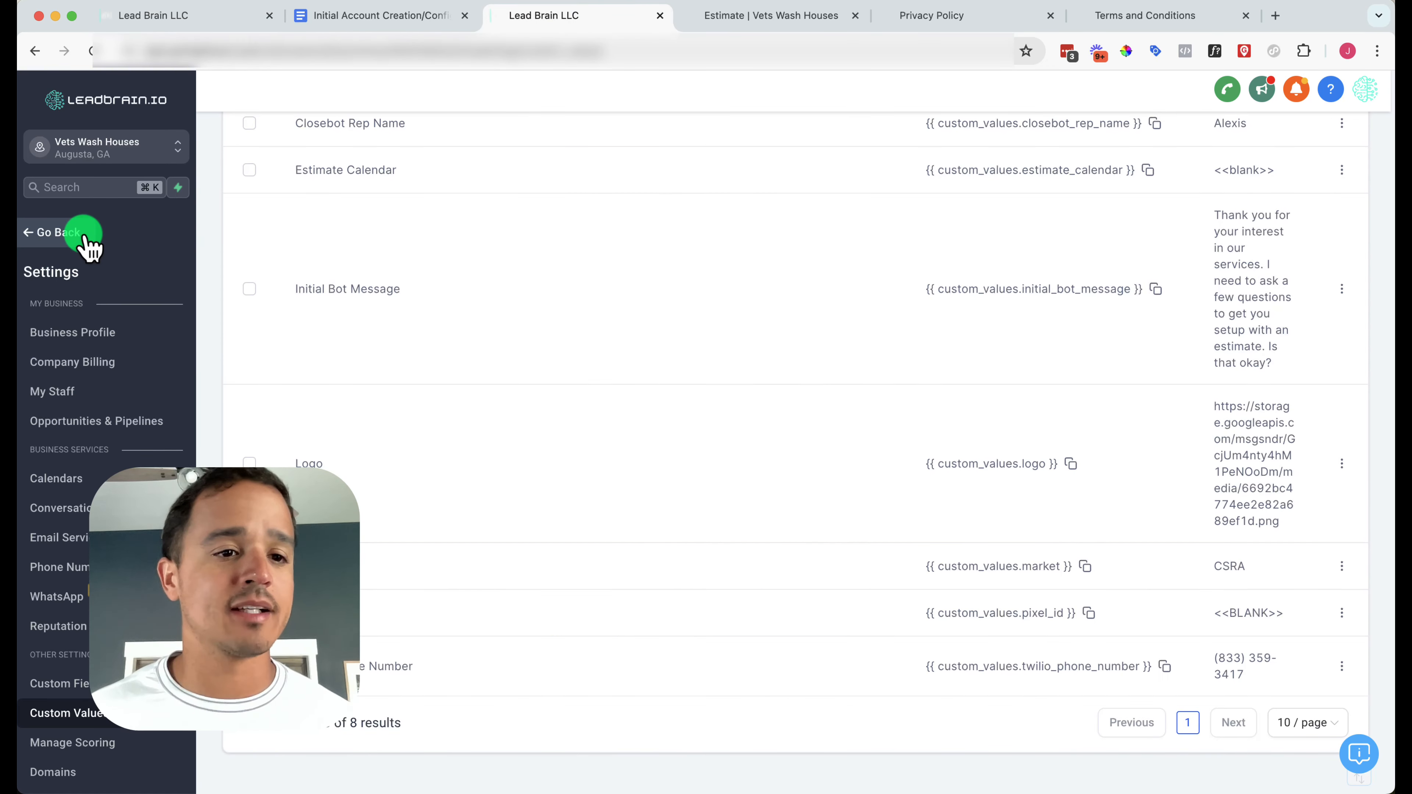
pyautogui.click(89, 244)
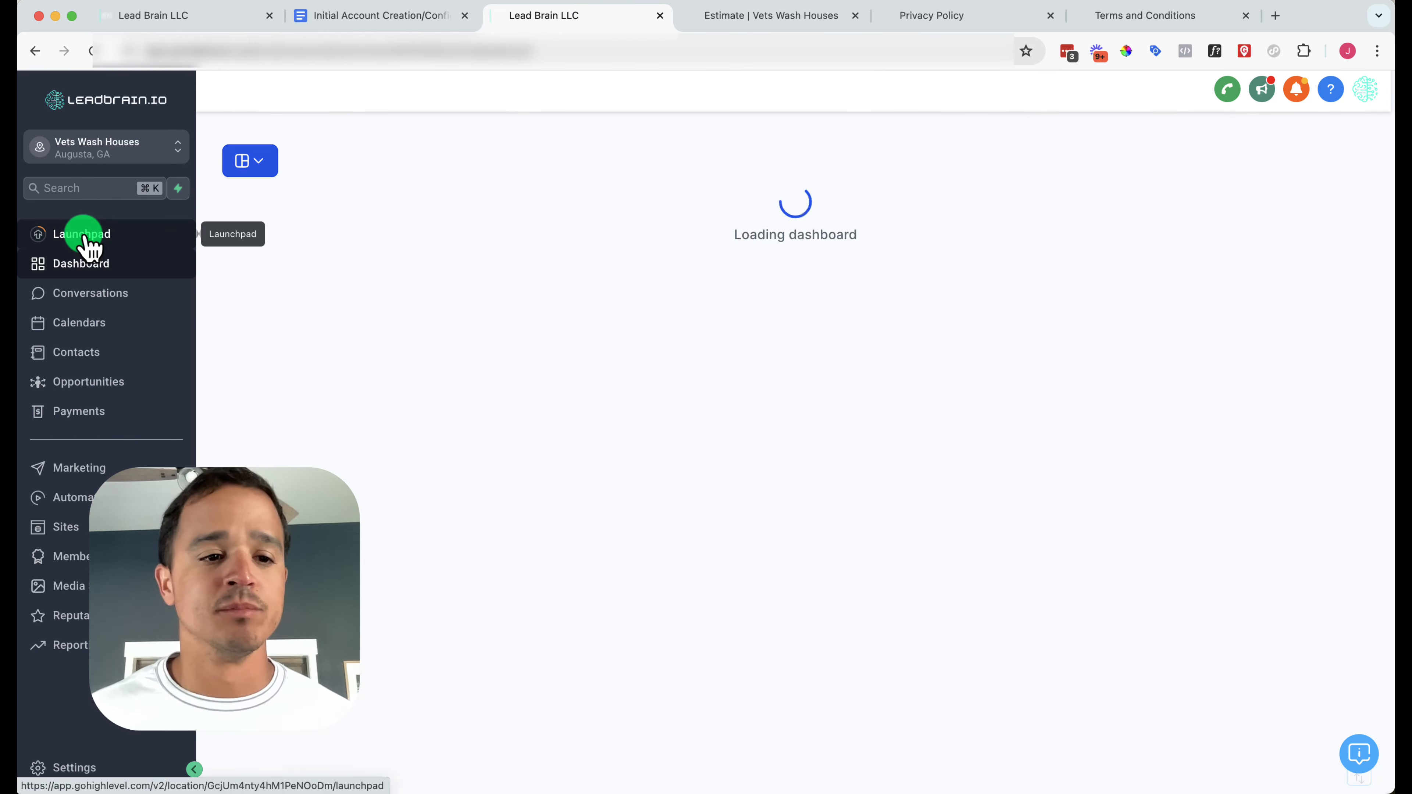
pyautogui.click(67, 457)
pyautogui.click(442, 125)
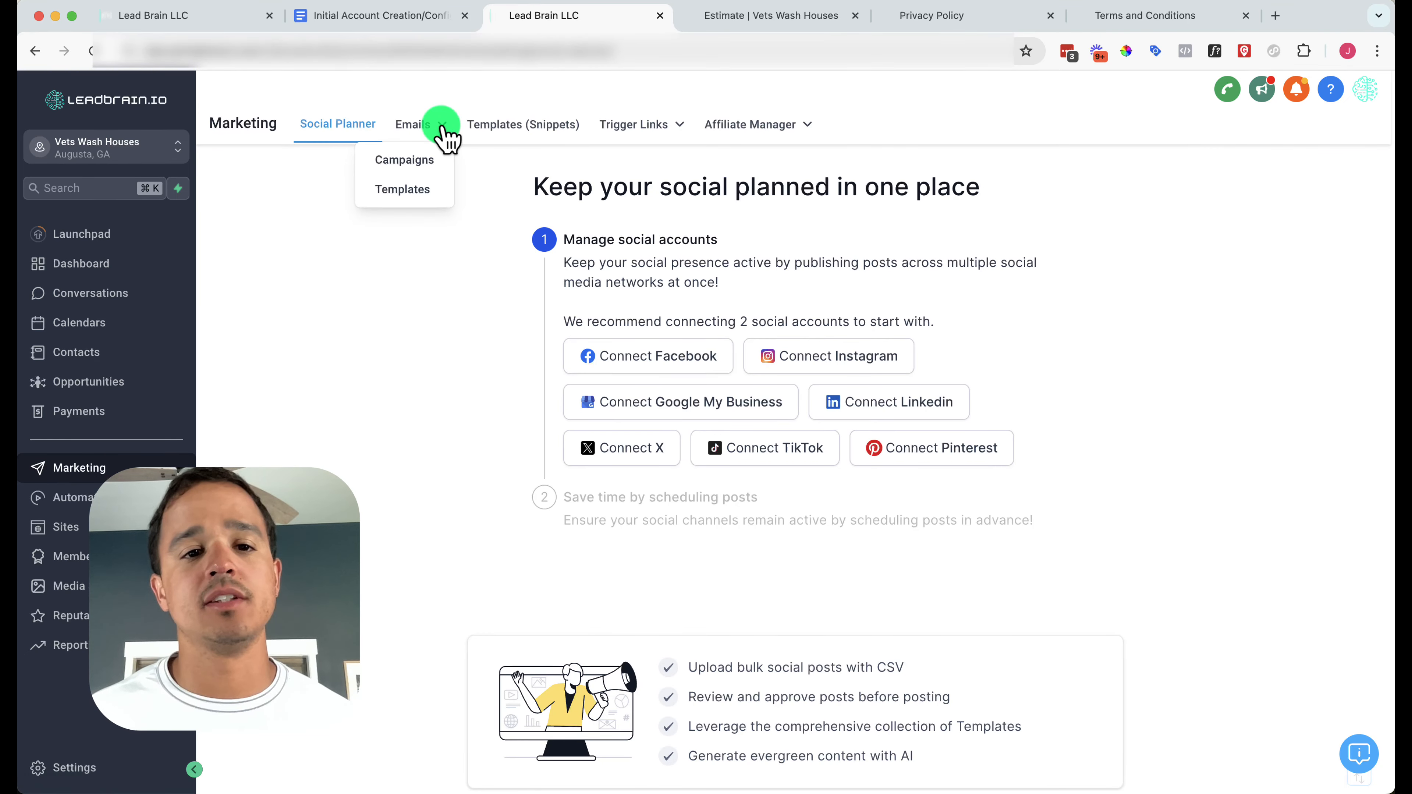
pyautogui.click(404, 190)
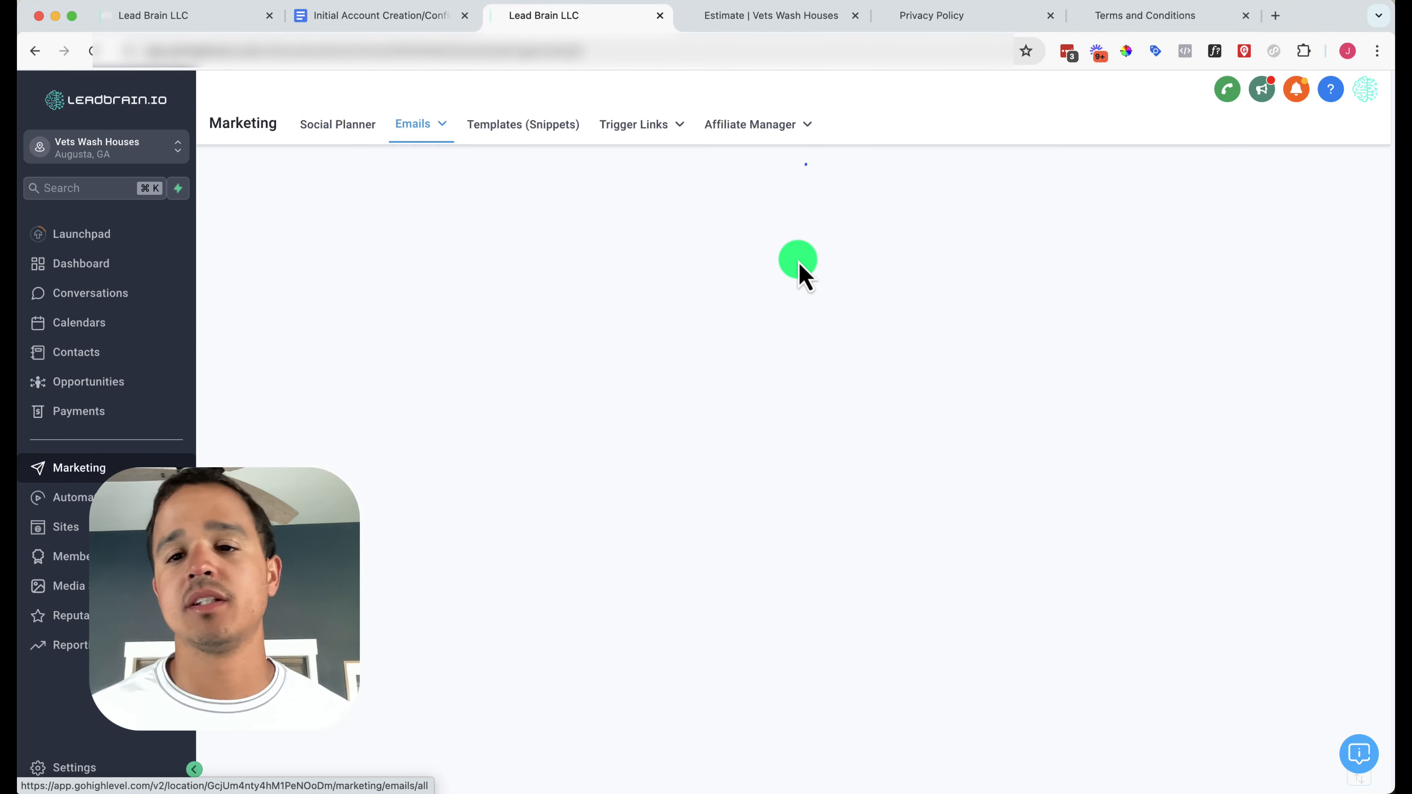
# Create a new Blank Template using the drag-and-drop Design Editor
pyautogui.click(1229, 189)
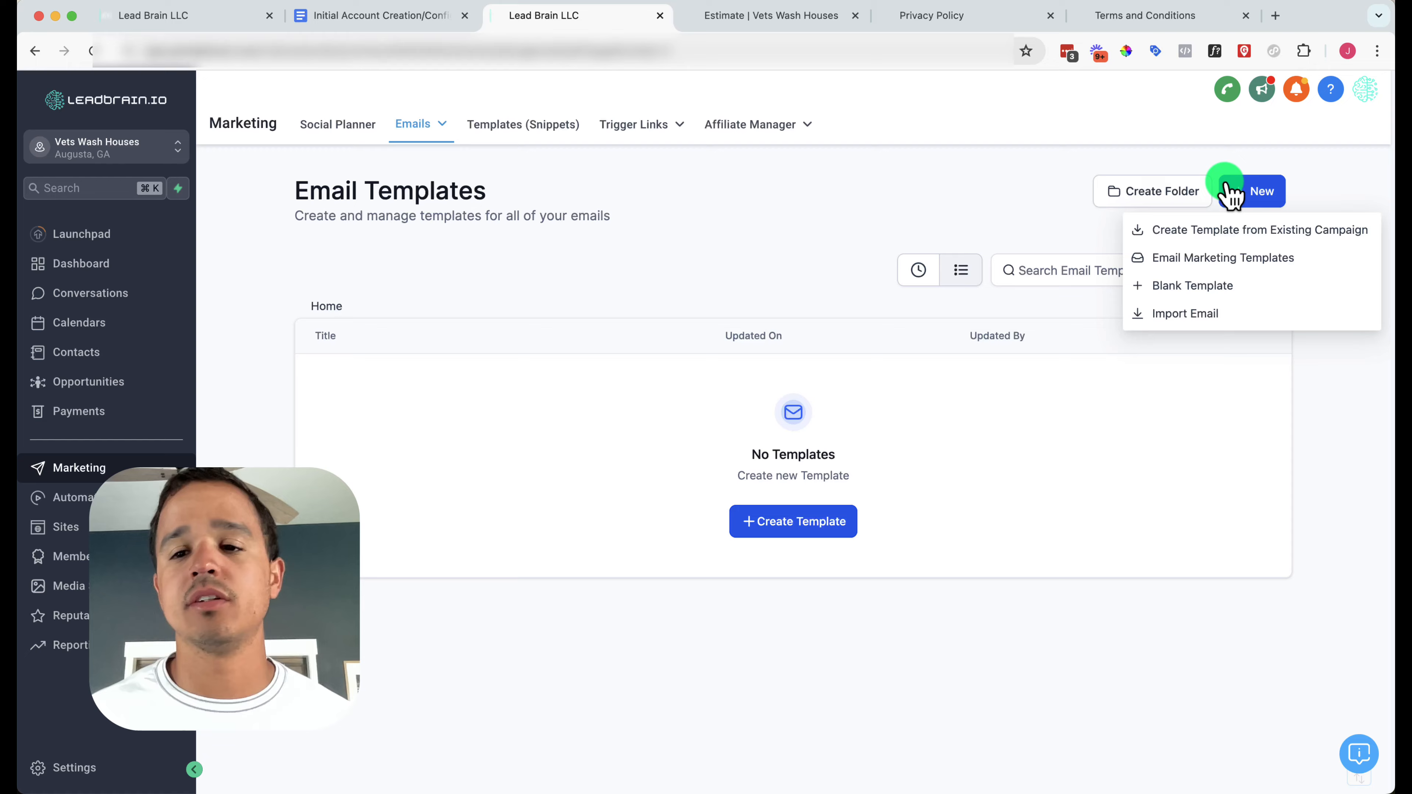
pyautogui.click(1201, 285)
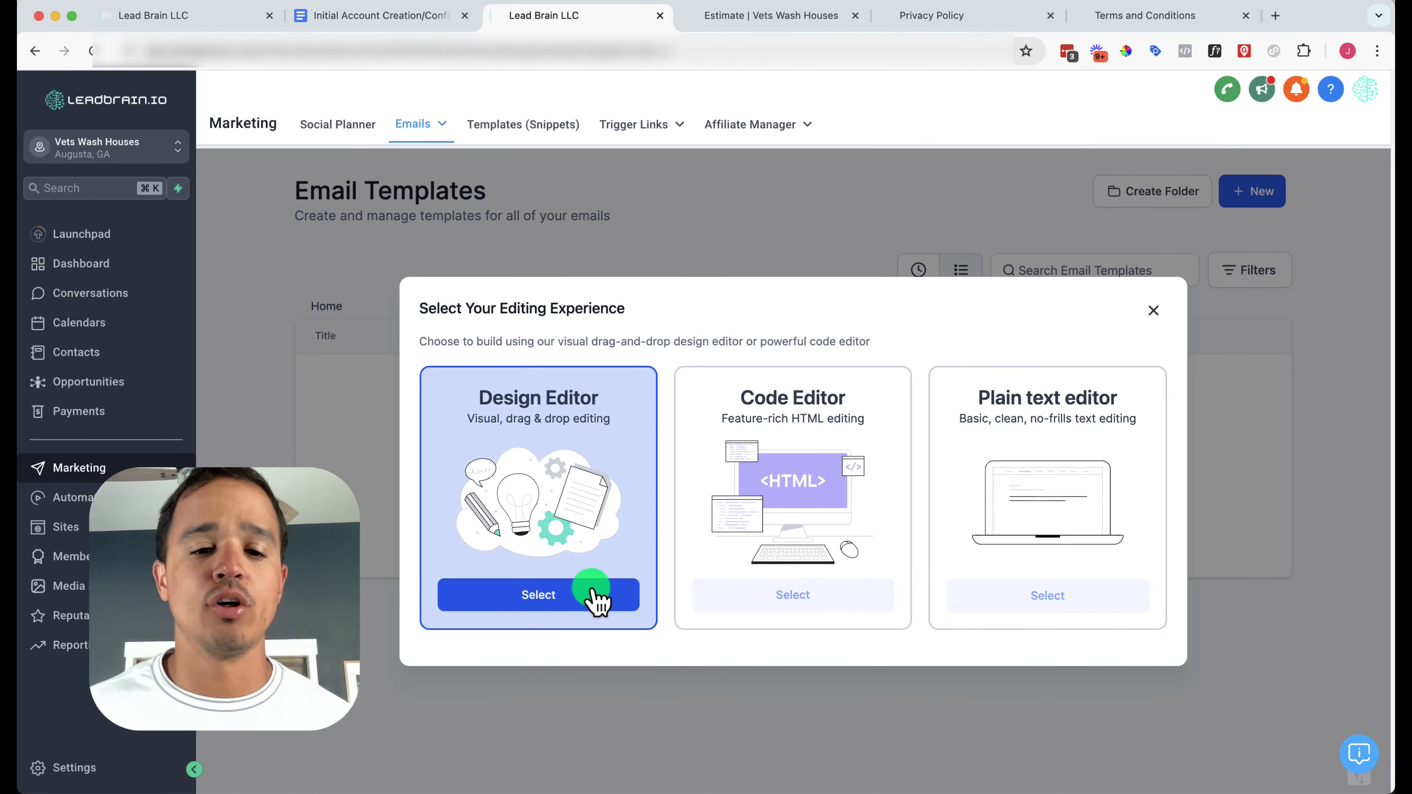
pyautogui.click(590, 593)
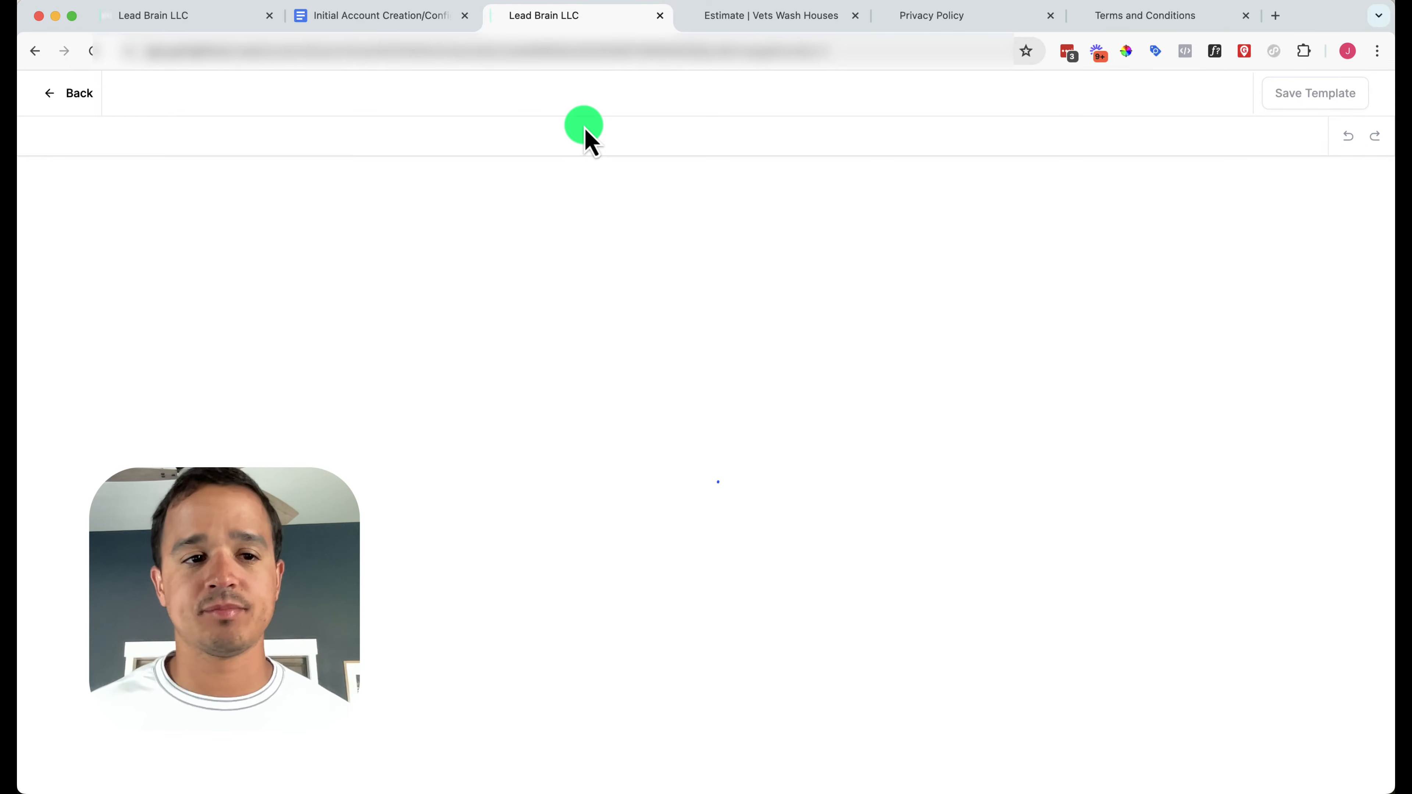
# Rename the new email template to 'Initial Email'
pyautogui.click(695, 89)
pyautogui.press('BackSpace')
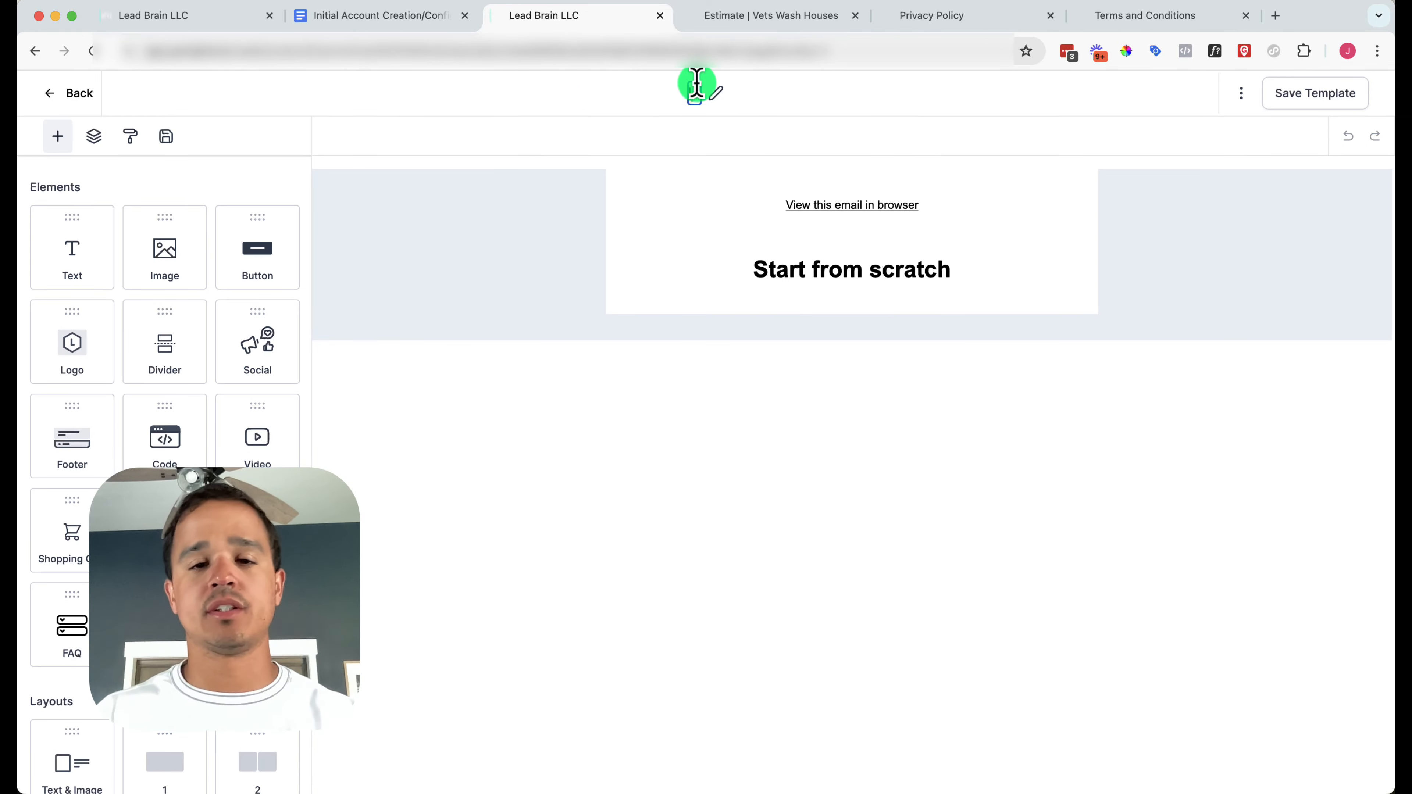
pyautogui.write('Initial Email')
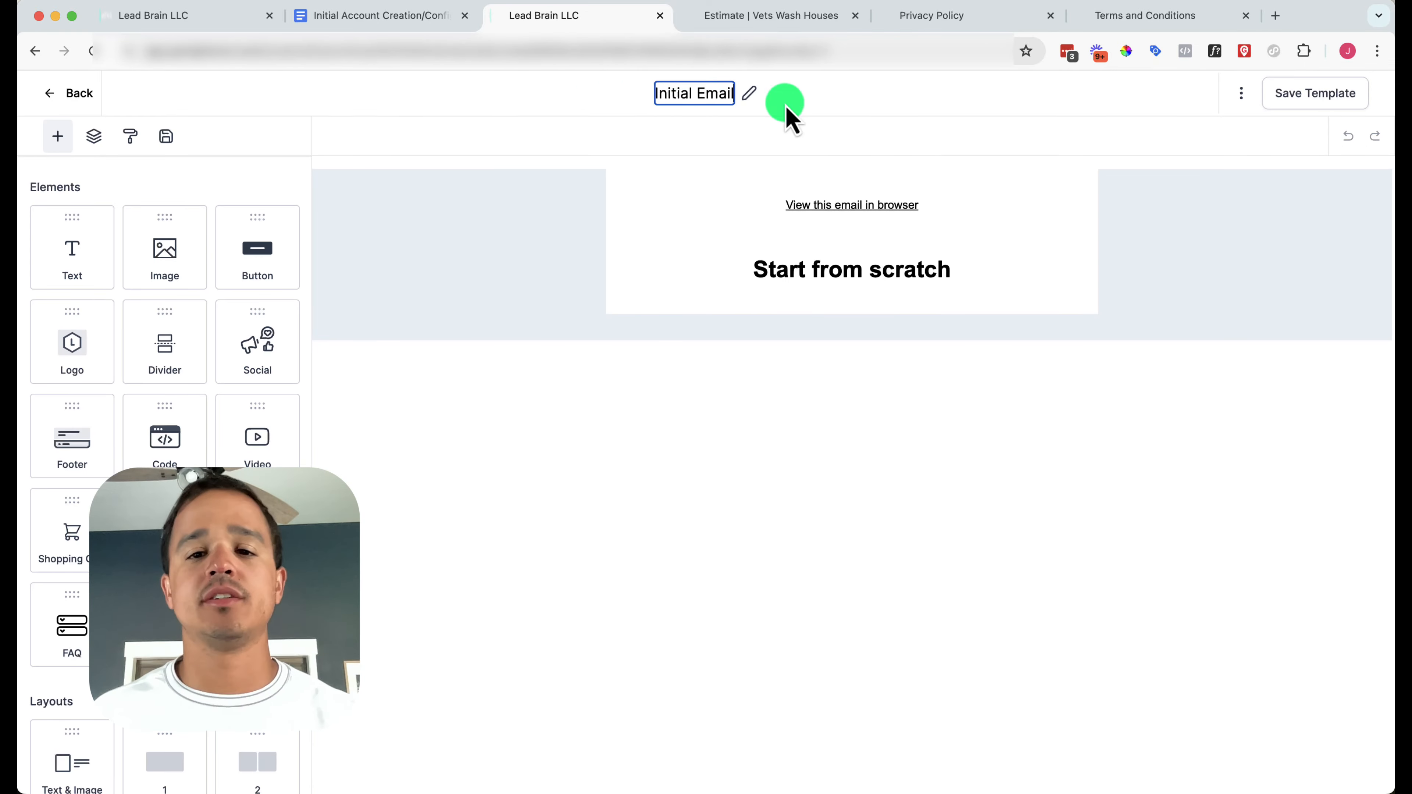
# Replace the Start from scratch placeholder with a Text block, then return to the Google Docs email handout
pyautogui.click(848, 260)
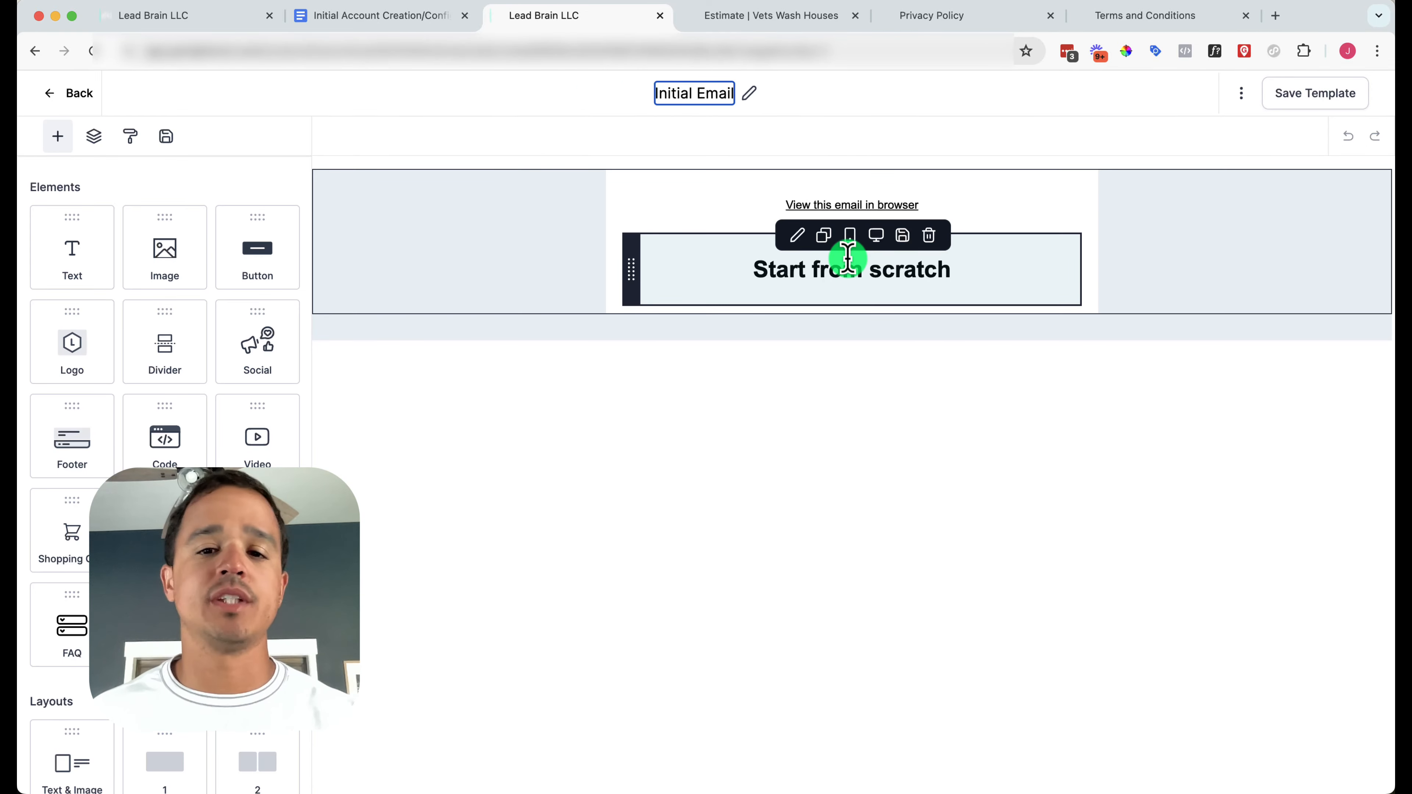
pyautogui.click(930, 235)
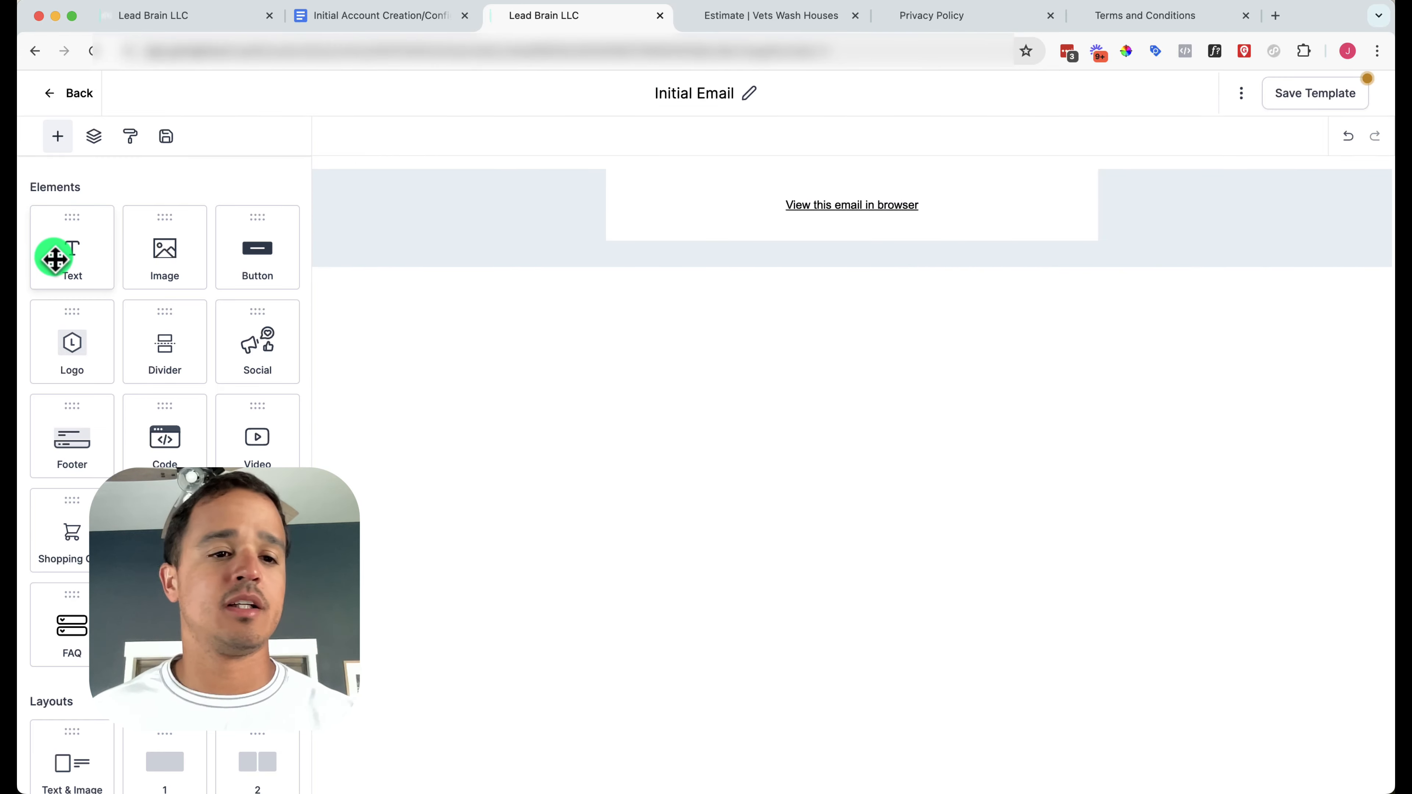
pyautogui.moveTo(54, 255); pyautogui.dragTo(866, 219)
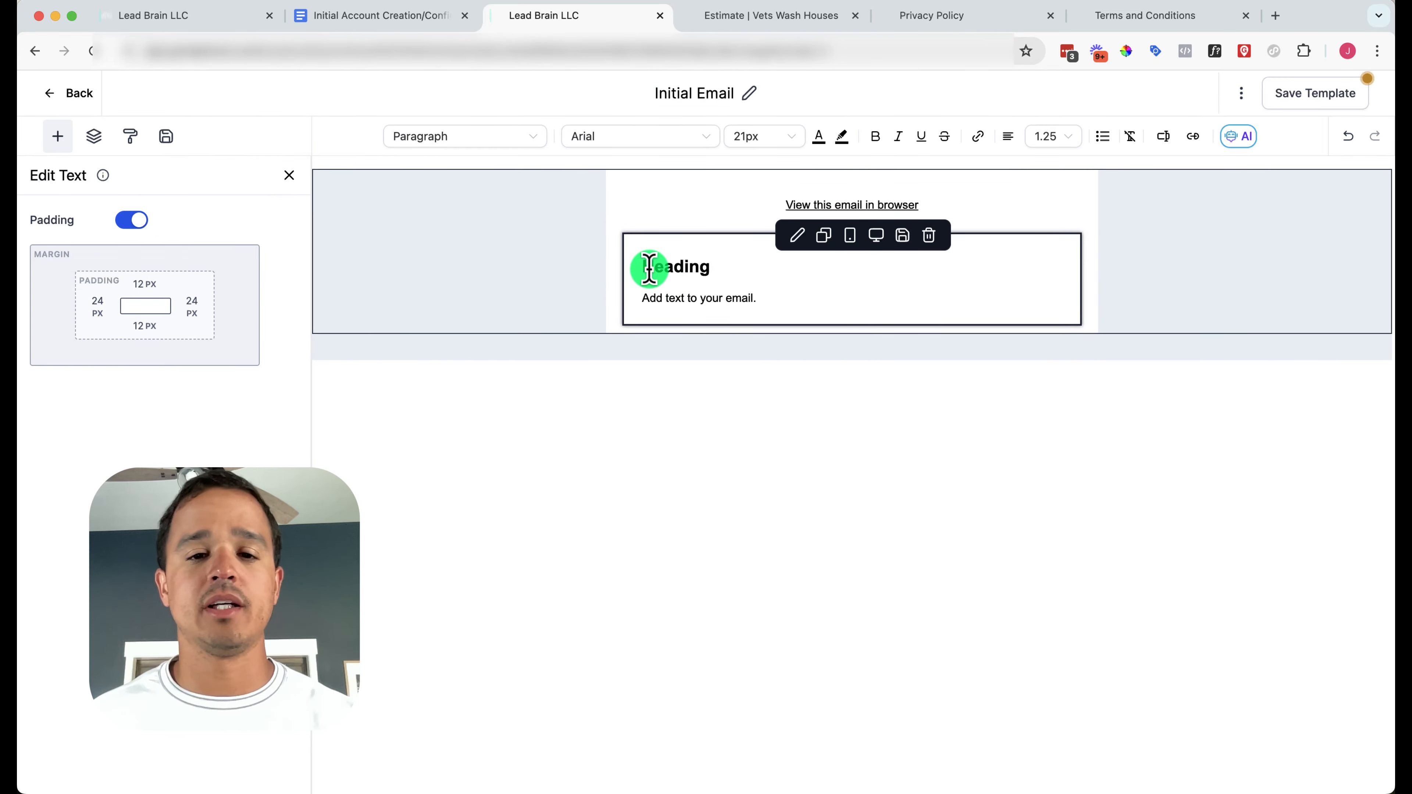
pyautogui.click(751, 17)
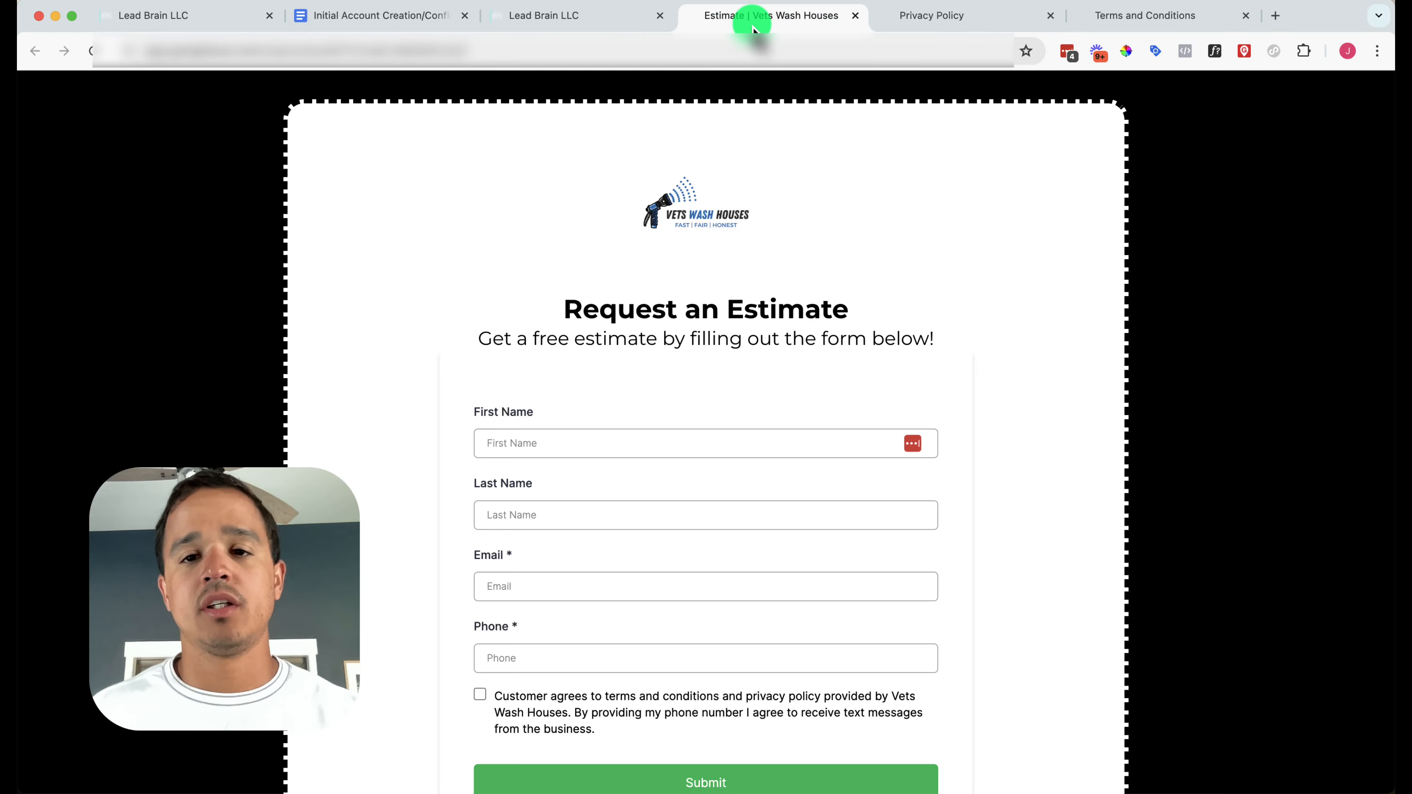
pyautogui.click(384, 15)
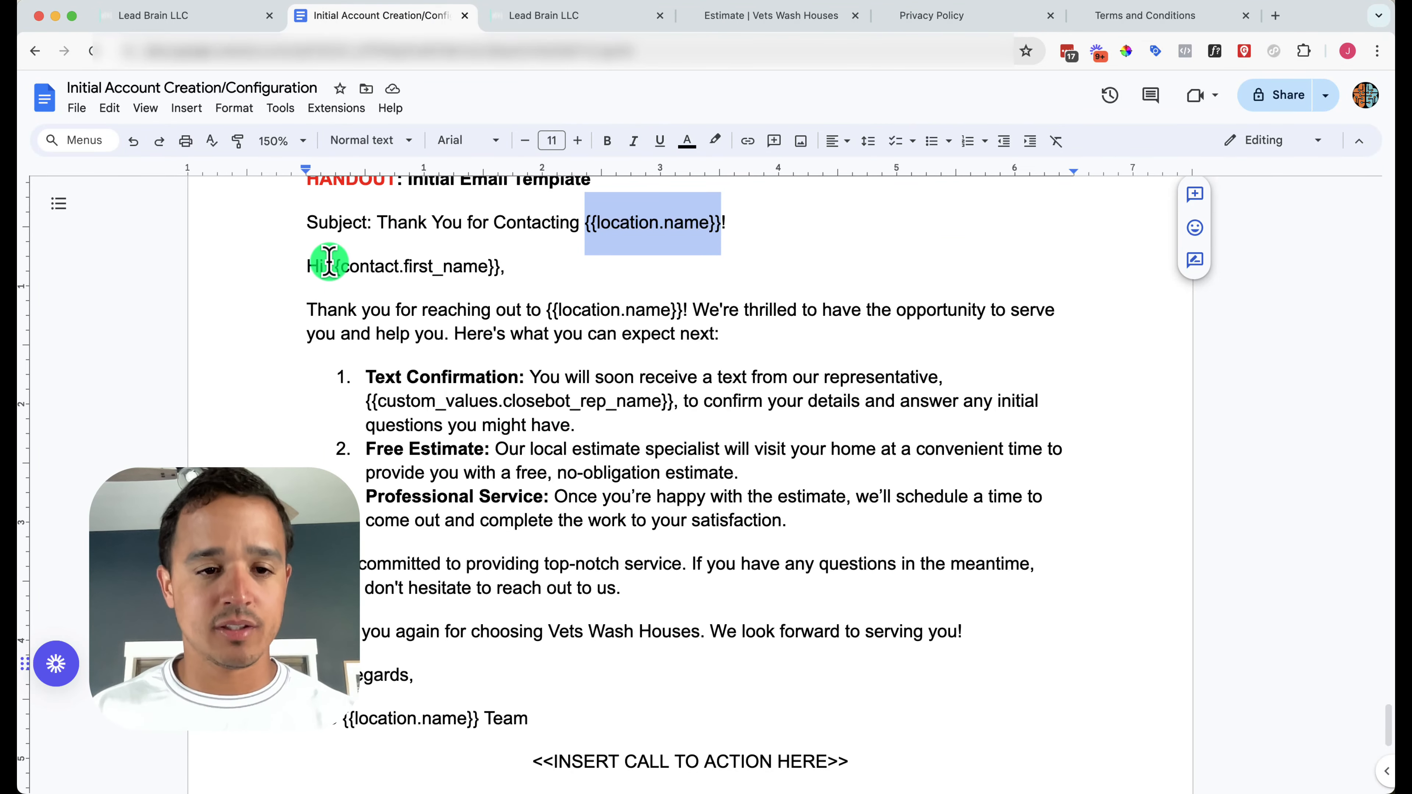
# Copy the email body from Hi to Team and paste it over the Heading placeholder
pyautogui.moveTo(309, 265); pyautogui.dragTo(618, 714)
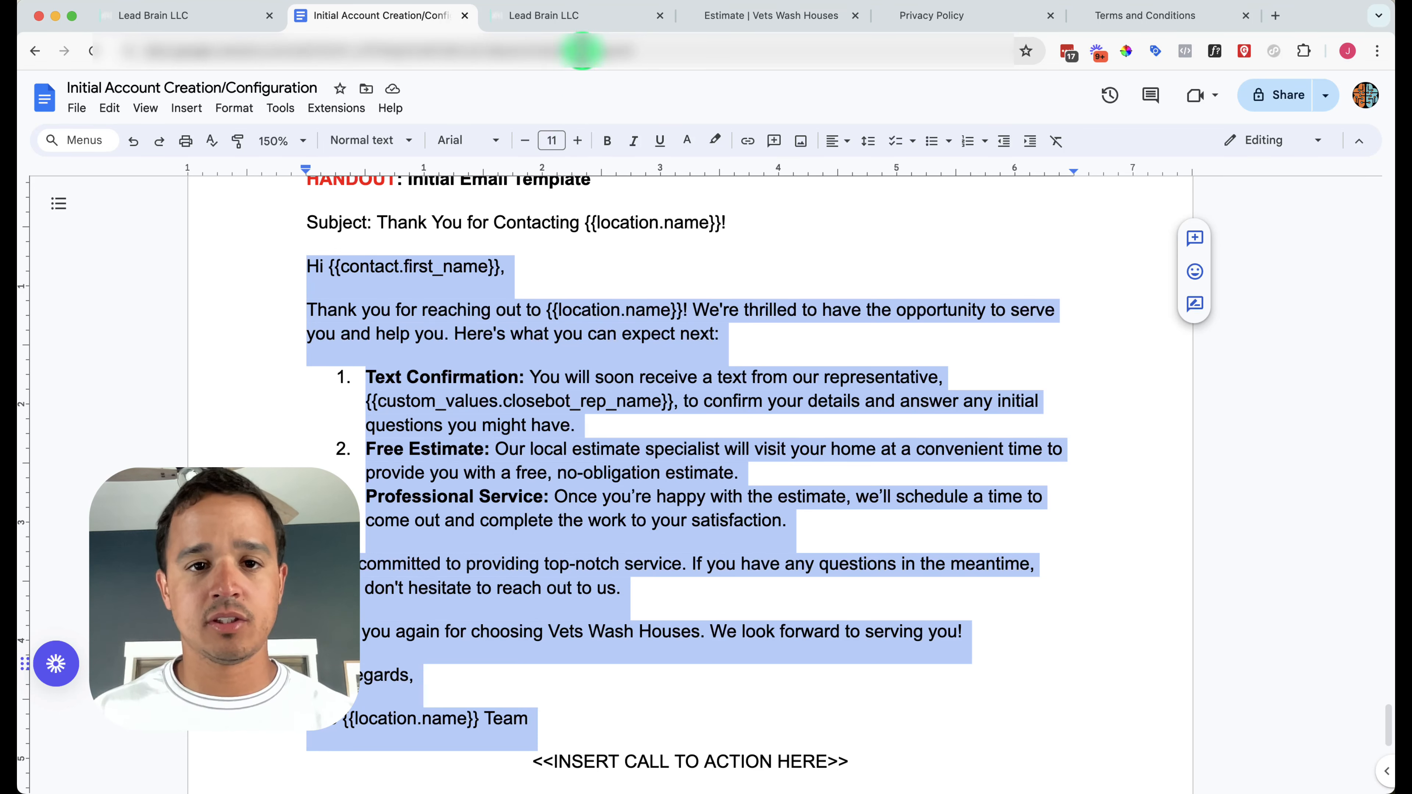
pyautogui.click(589, 16)
pyautogui.doubleClick(683, 268)
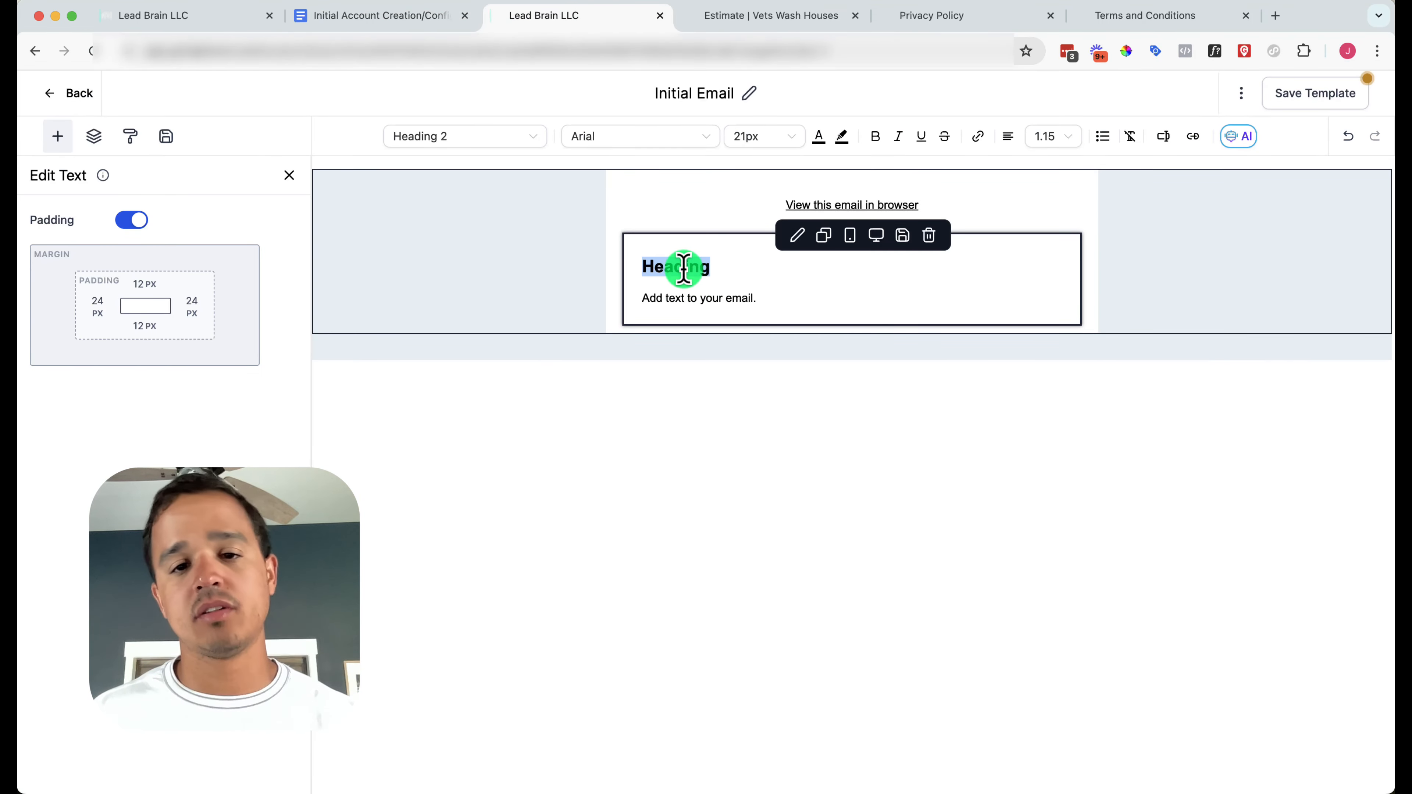
pyautogui.press('cmd+v')
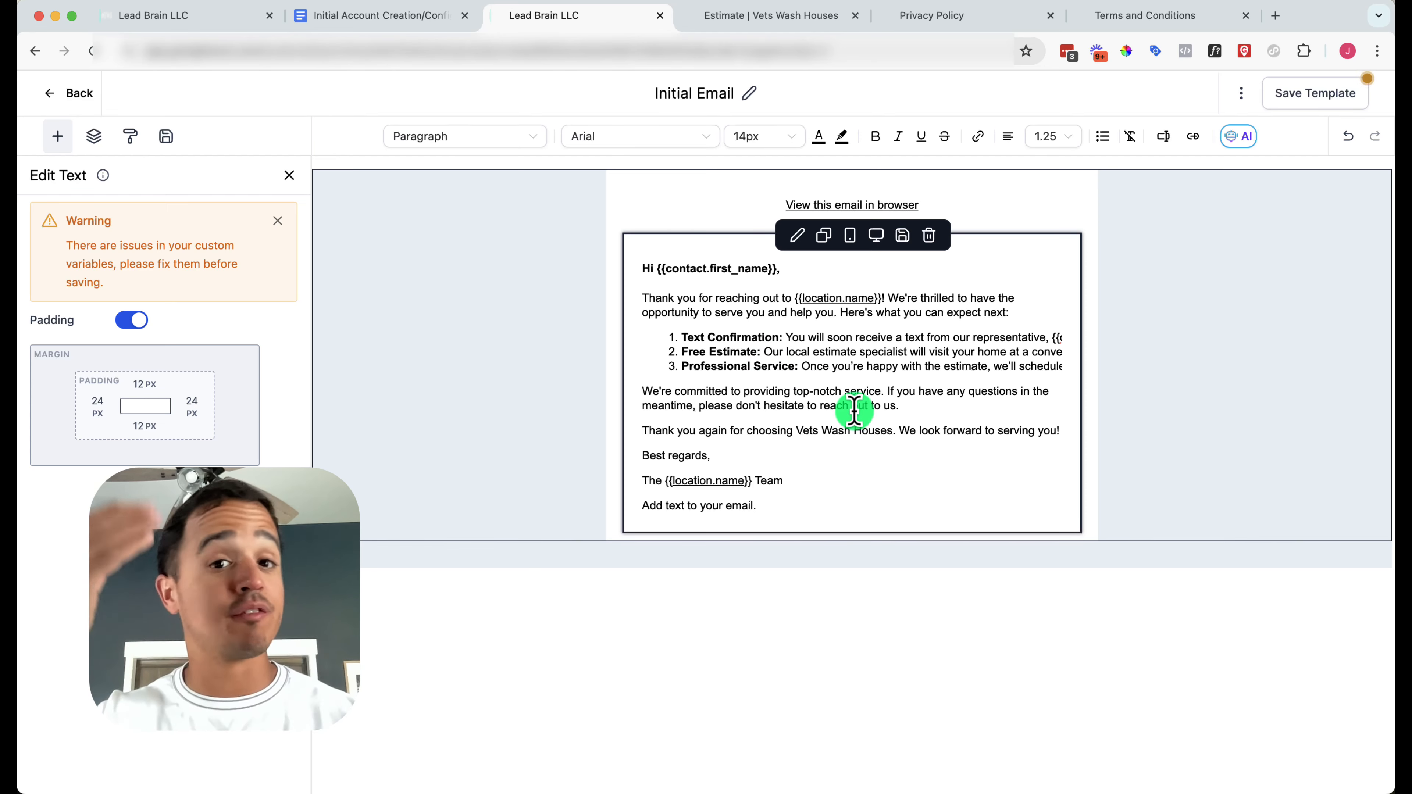
# Insert the contact first name custom value into the greeting and delete the leftover placeholder line
pyautogui.click(806, 274)
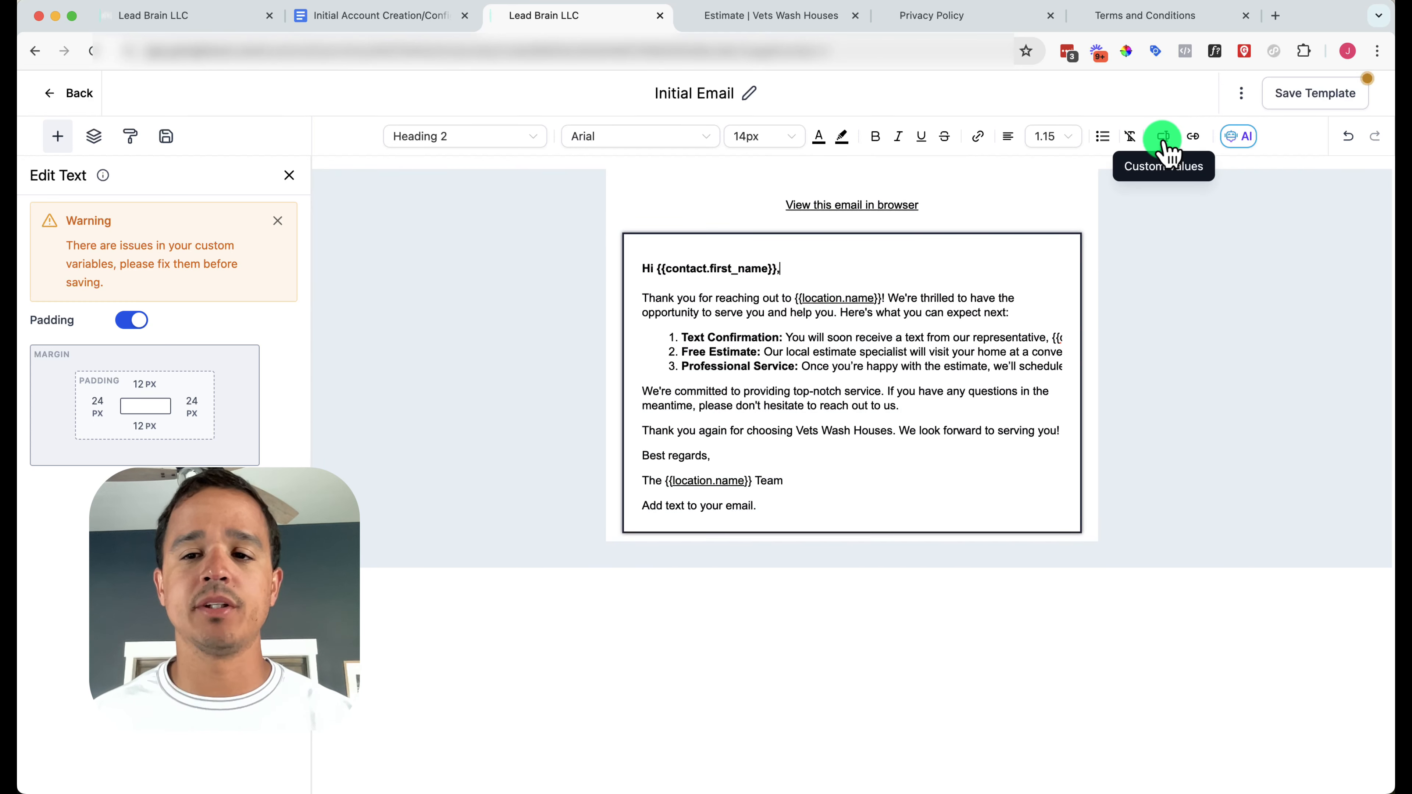
pyautogui.click(1163, 141)
pyautogui.click(1140, 206)
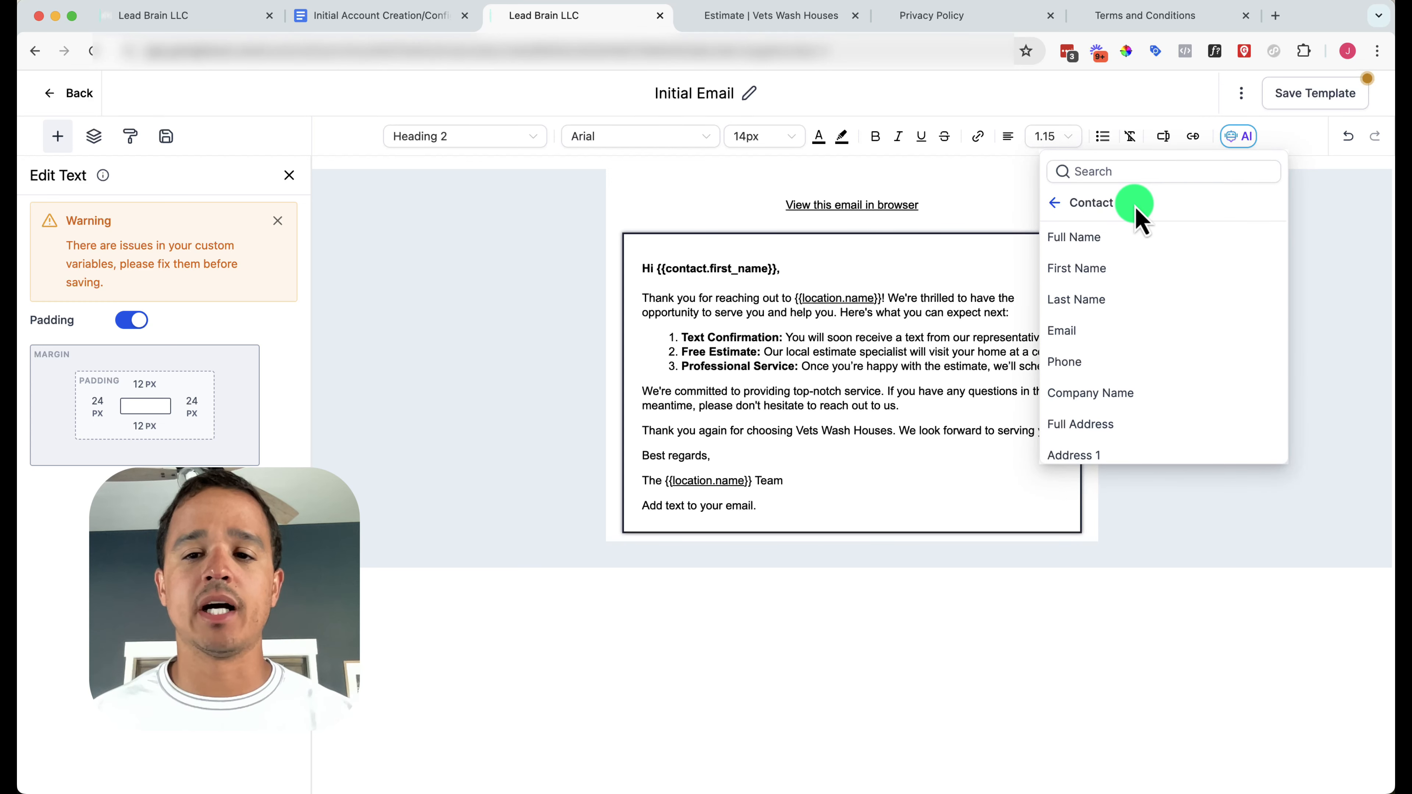
pyautogui.scroll(-3, 1100, 385)
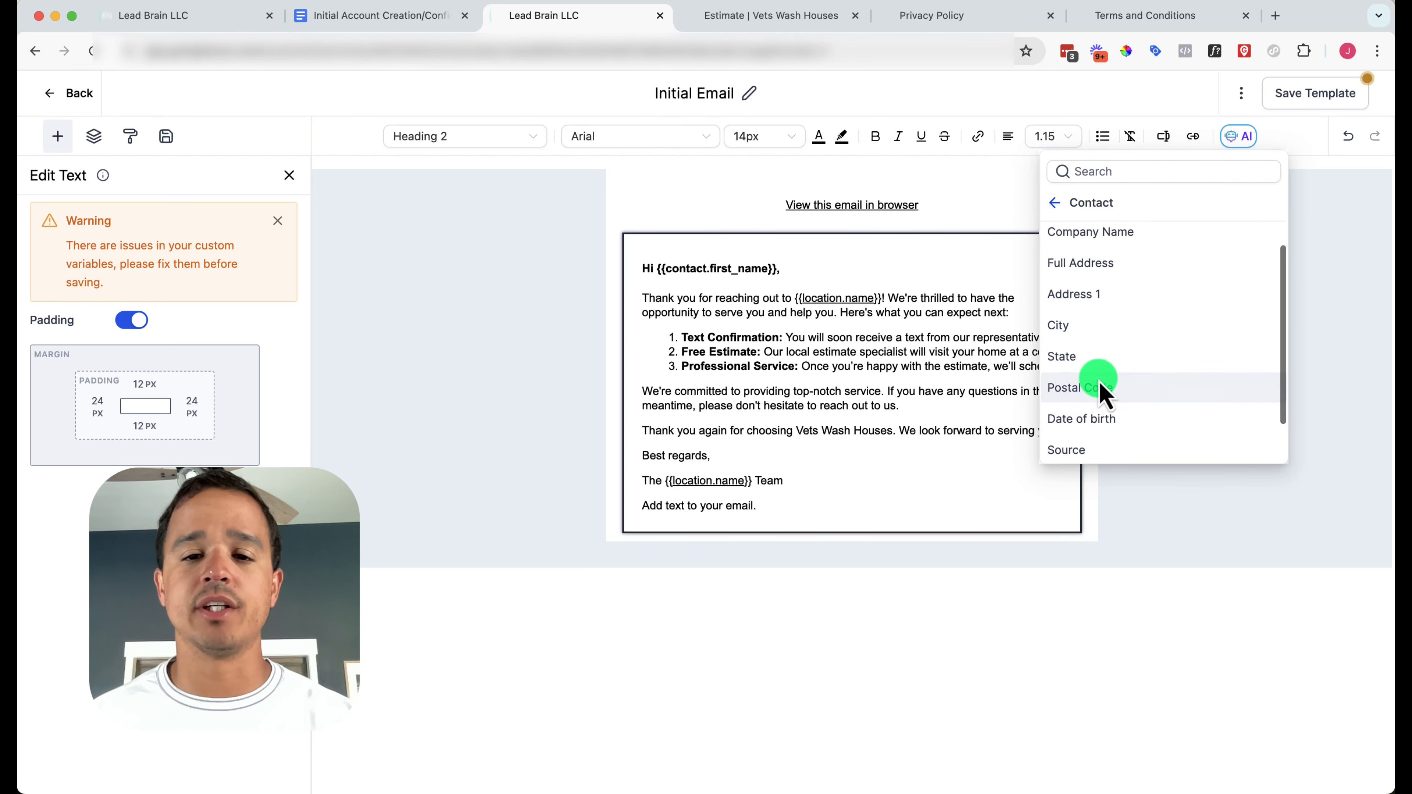
pyautogui.scroll(3, 1099, 356)
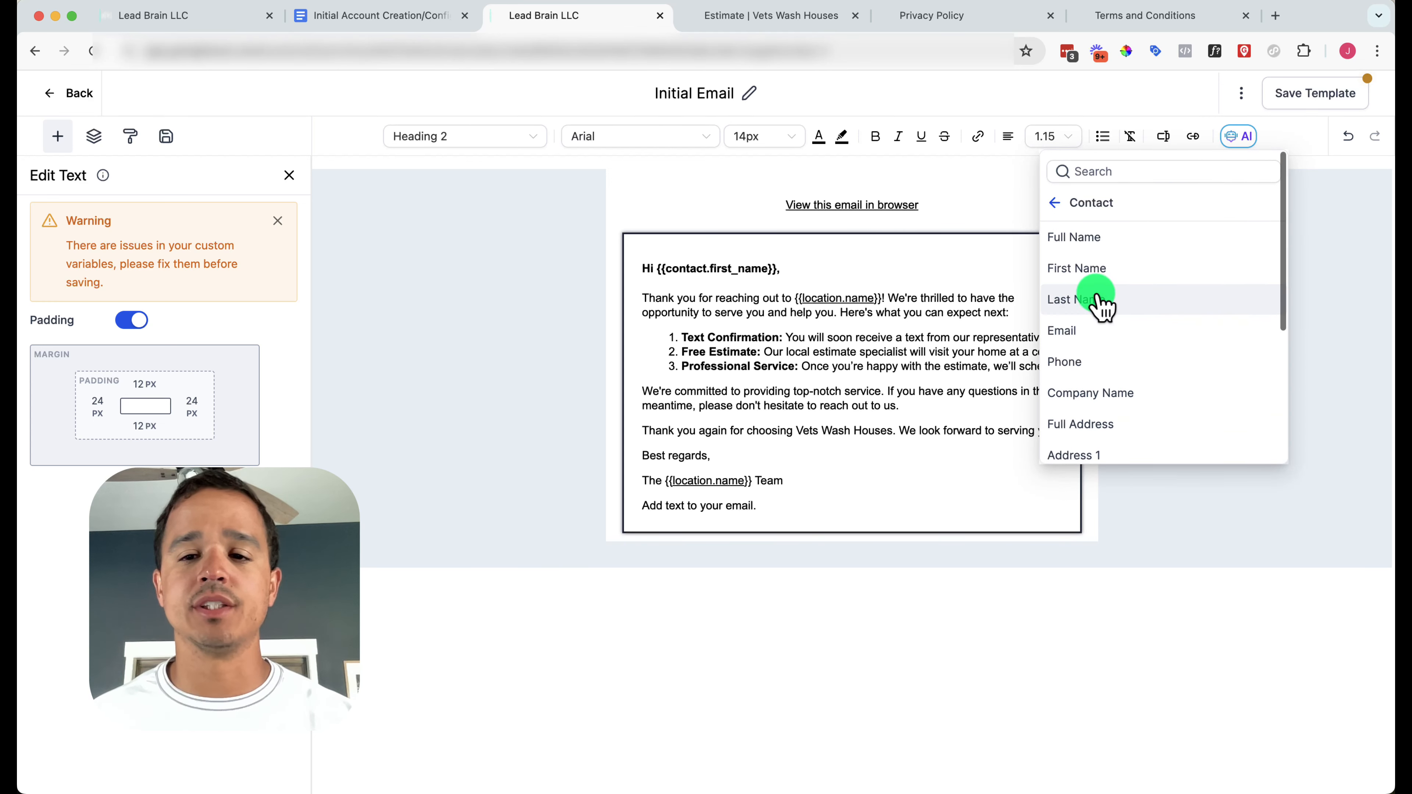
pyautogui.click(1103, 269)
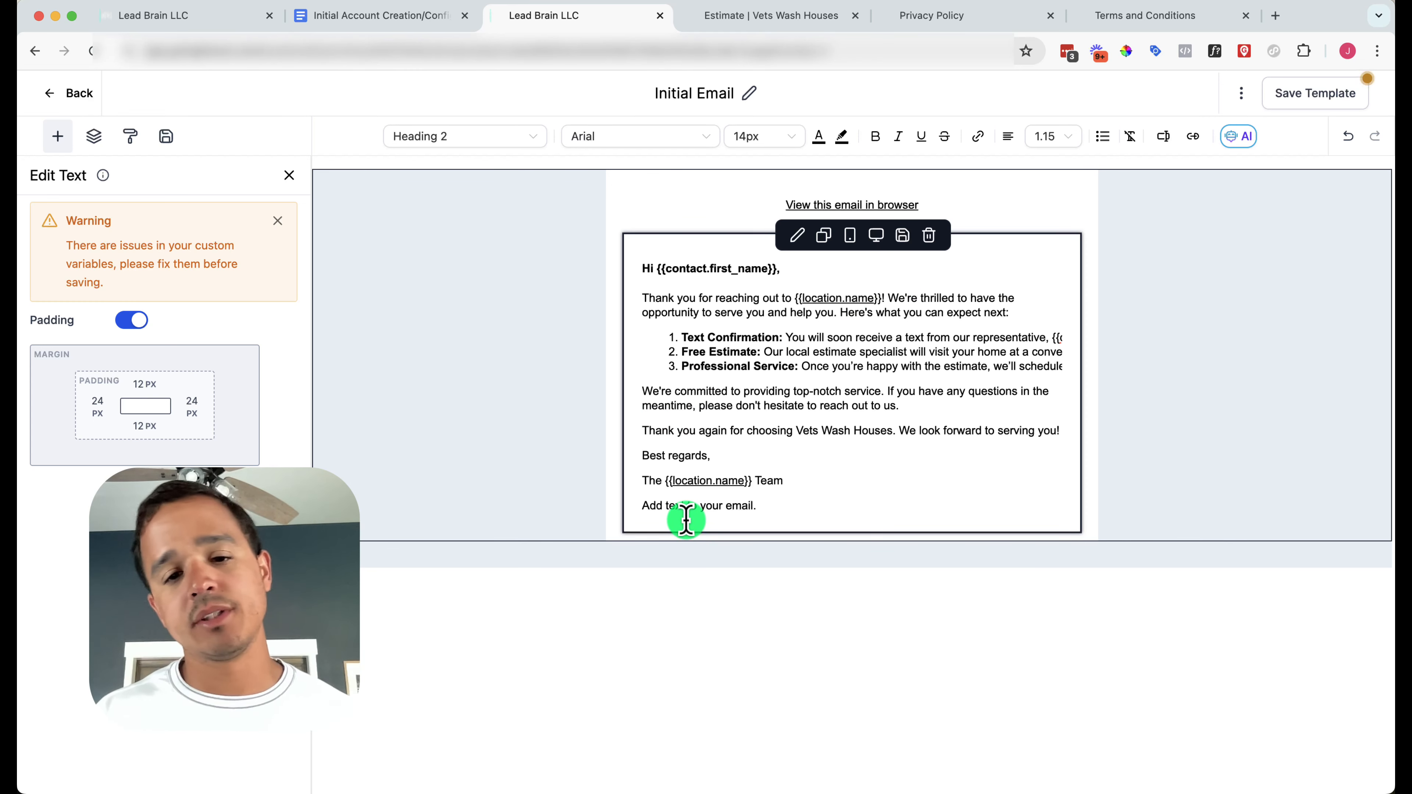
pyautogui.tripleClick(712, 506)
pyautogui.press('BackSpace')
pyautogui.press('BackSpace')
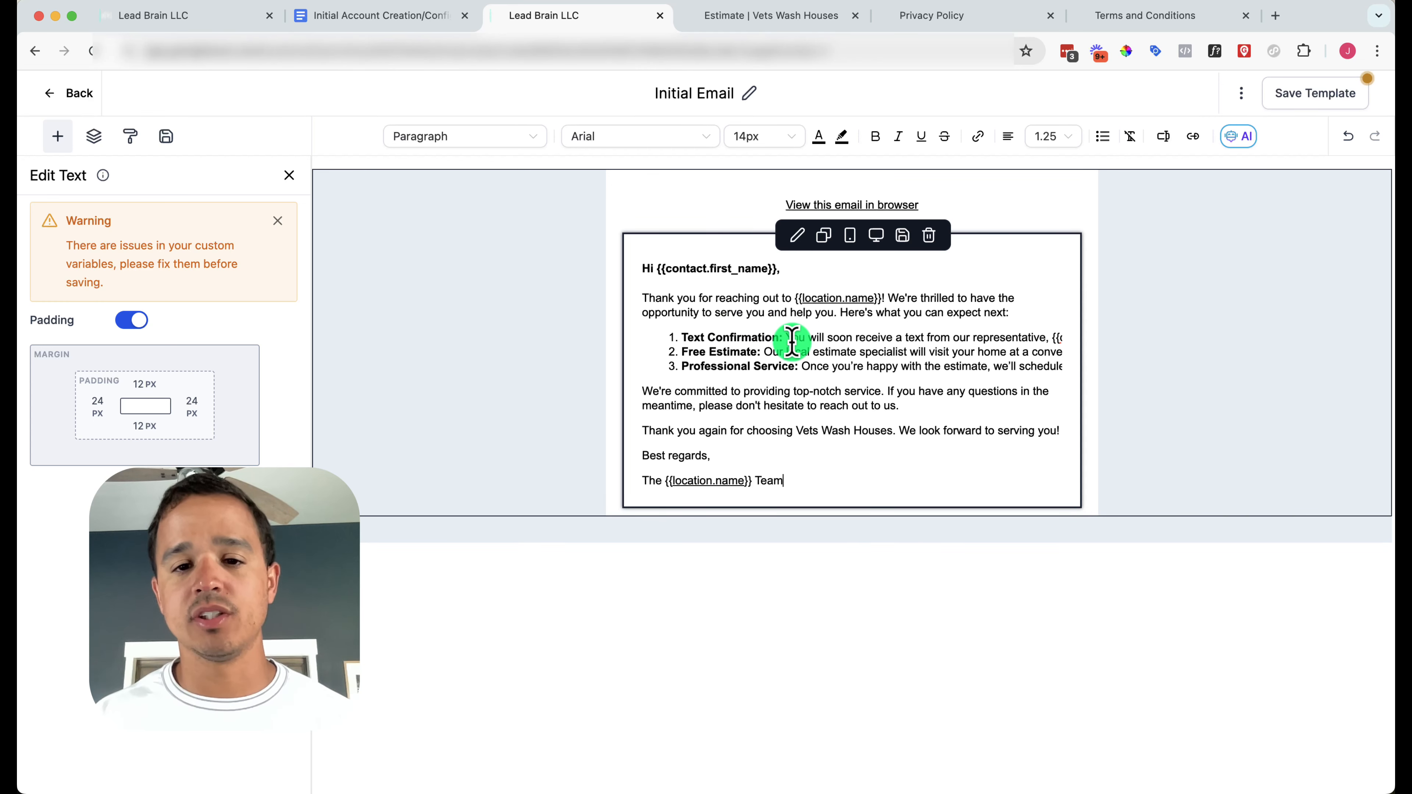
# Inspect the Free Estimate list line running past the block edge, then reopen the Initial Email template
pyautogui.tripleClick(940, 353)
pyautogui.click(998, 336)
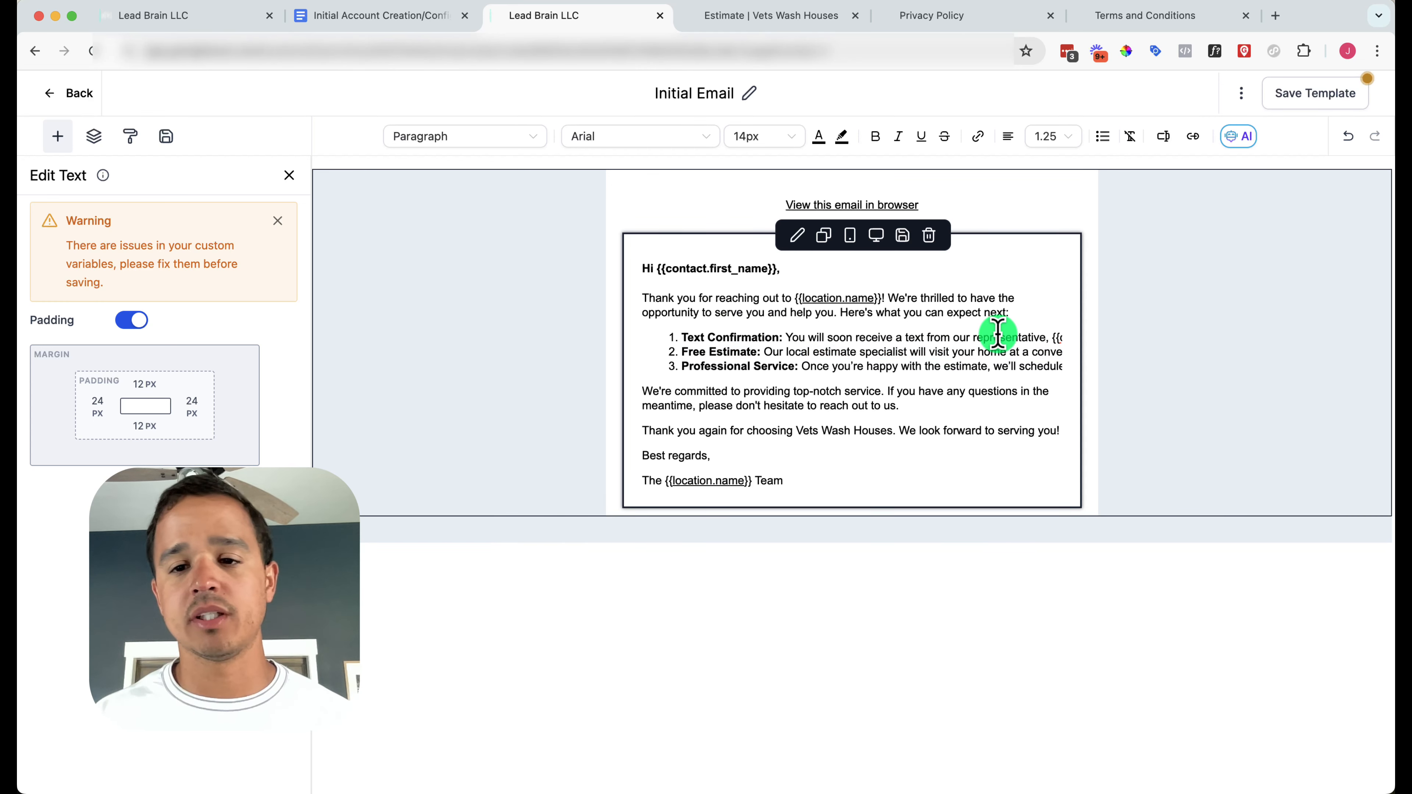
pyautogui.press('Right')
pyautogui.press('Right')
pyautogui.press('Right')
pyautogui.press('Right')
pyautogui.press('Right')
pyautogui.press('Right')
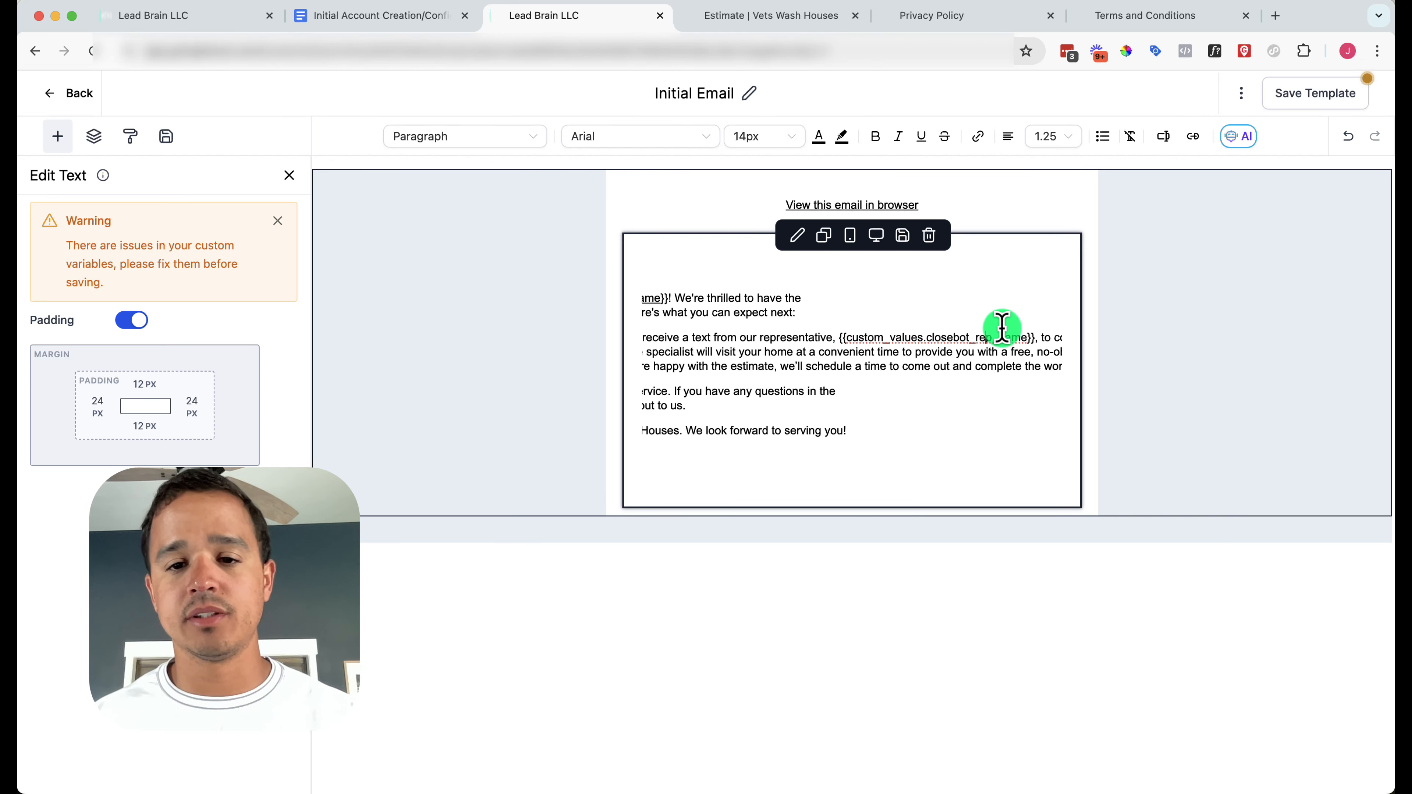
pyautogui.press('Right')
pyautogui.press('Right')
pyautogui.press('Right')
pyautogui.press('Right')
pyautogui.press('Right')
pyautogui.press('Right')
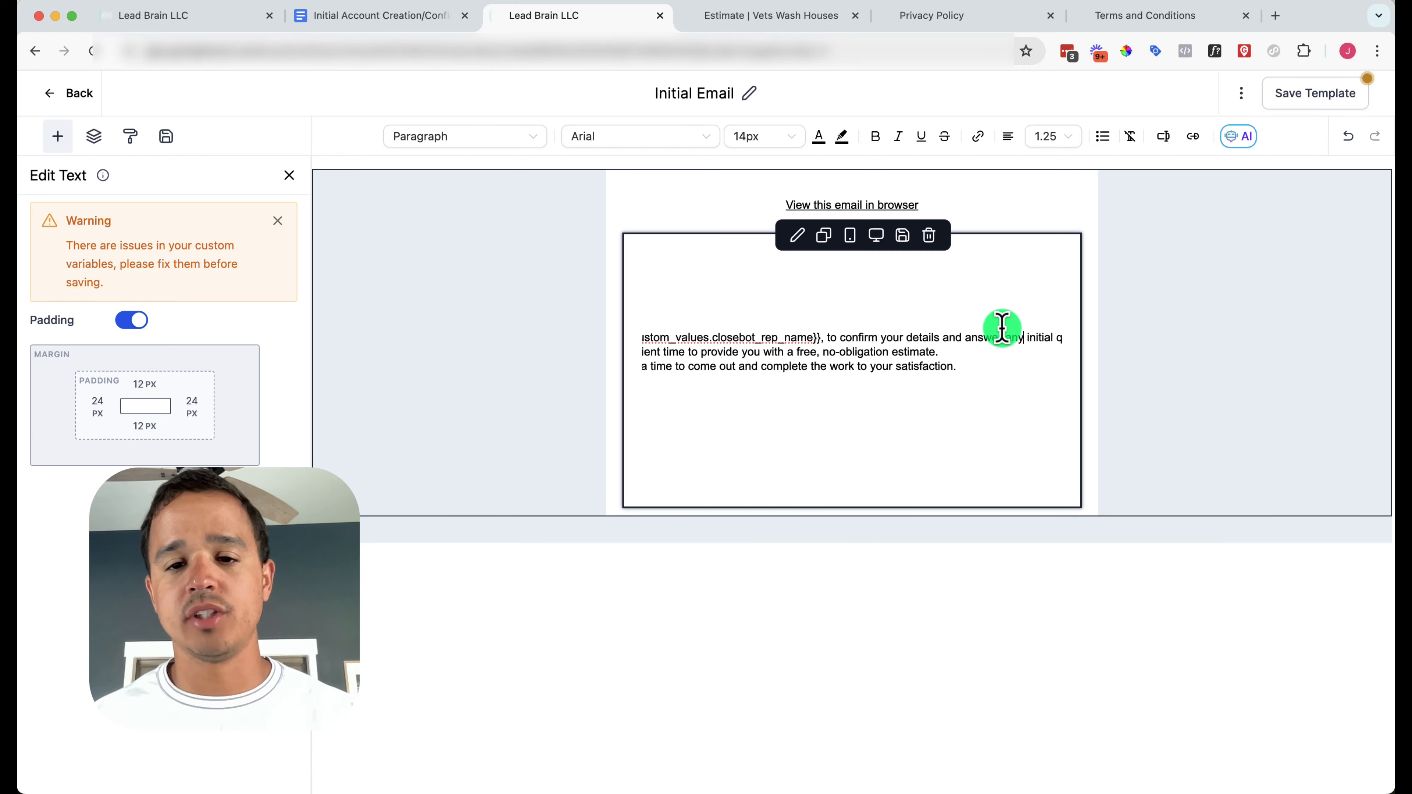
pyautogui.press('Right')
pyautogui.press('Right')
pyautogui.press('Right')
pyautogui.press('Right')
pyautogui.press('Right')
pyautogui.press('Right')
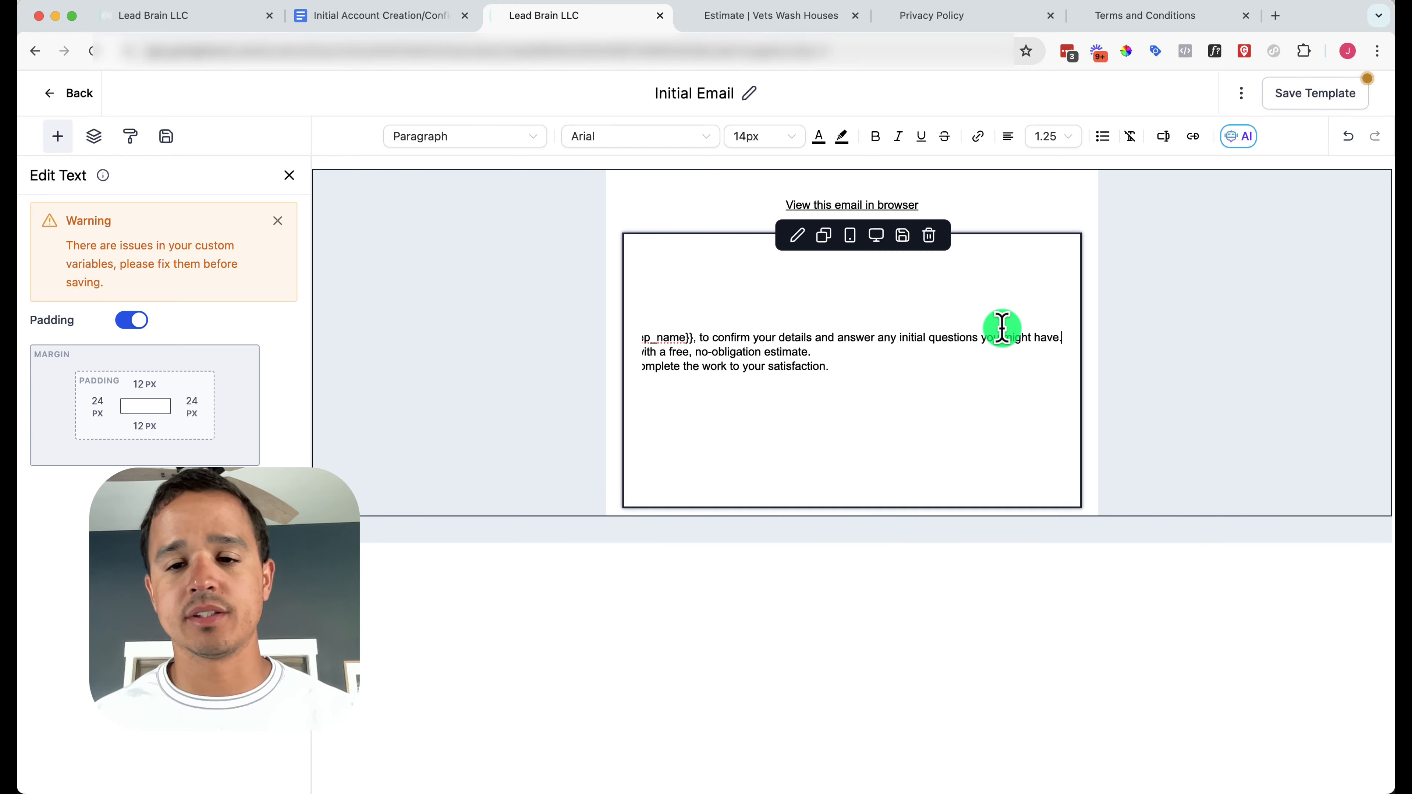
pyautogui.hscroll(-5, 1006, 337)
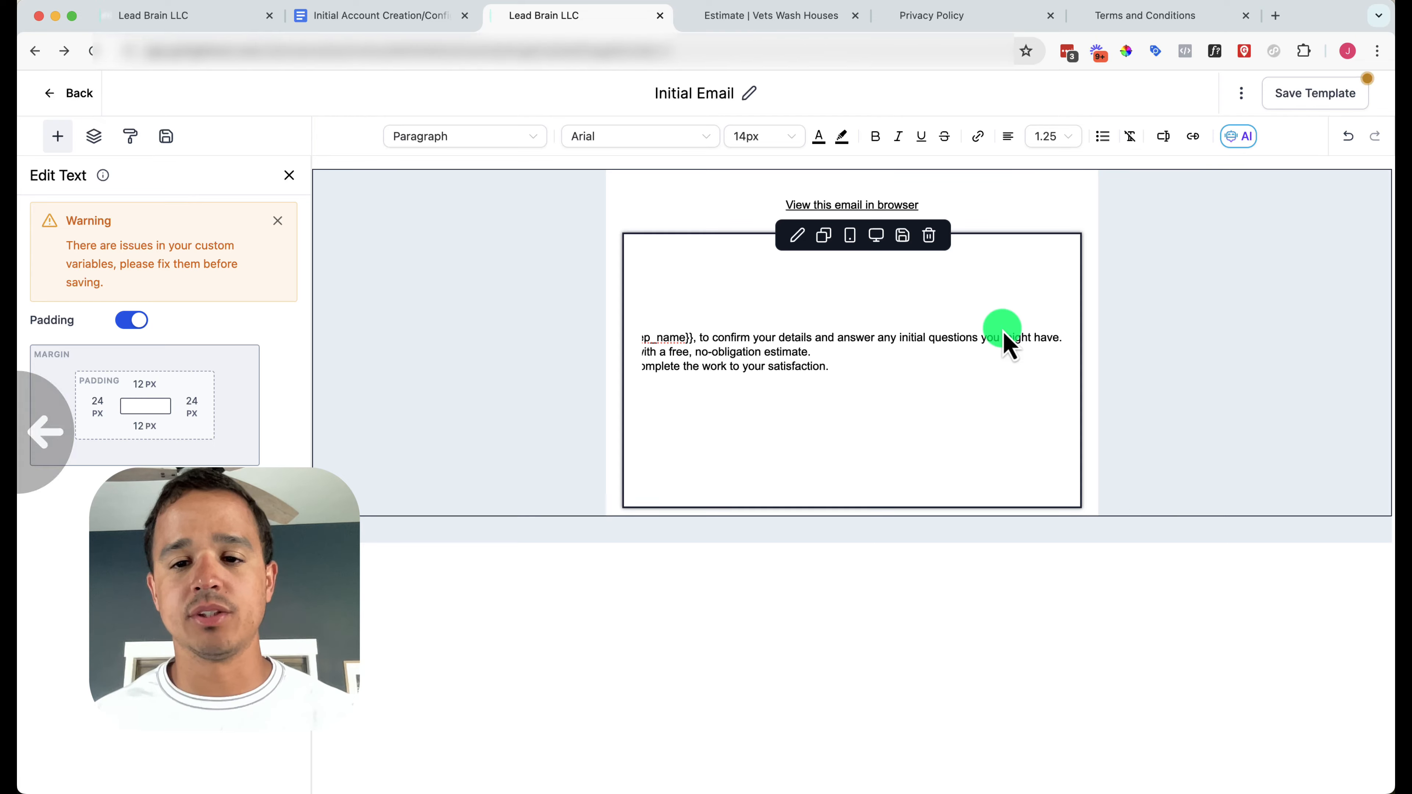
pyautogui.click(388, 390)
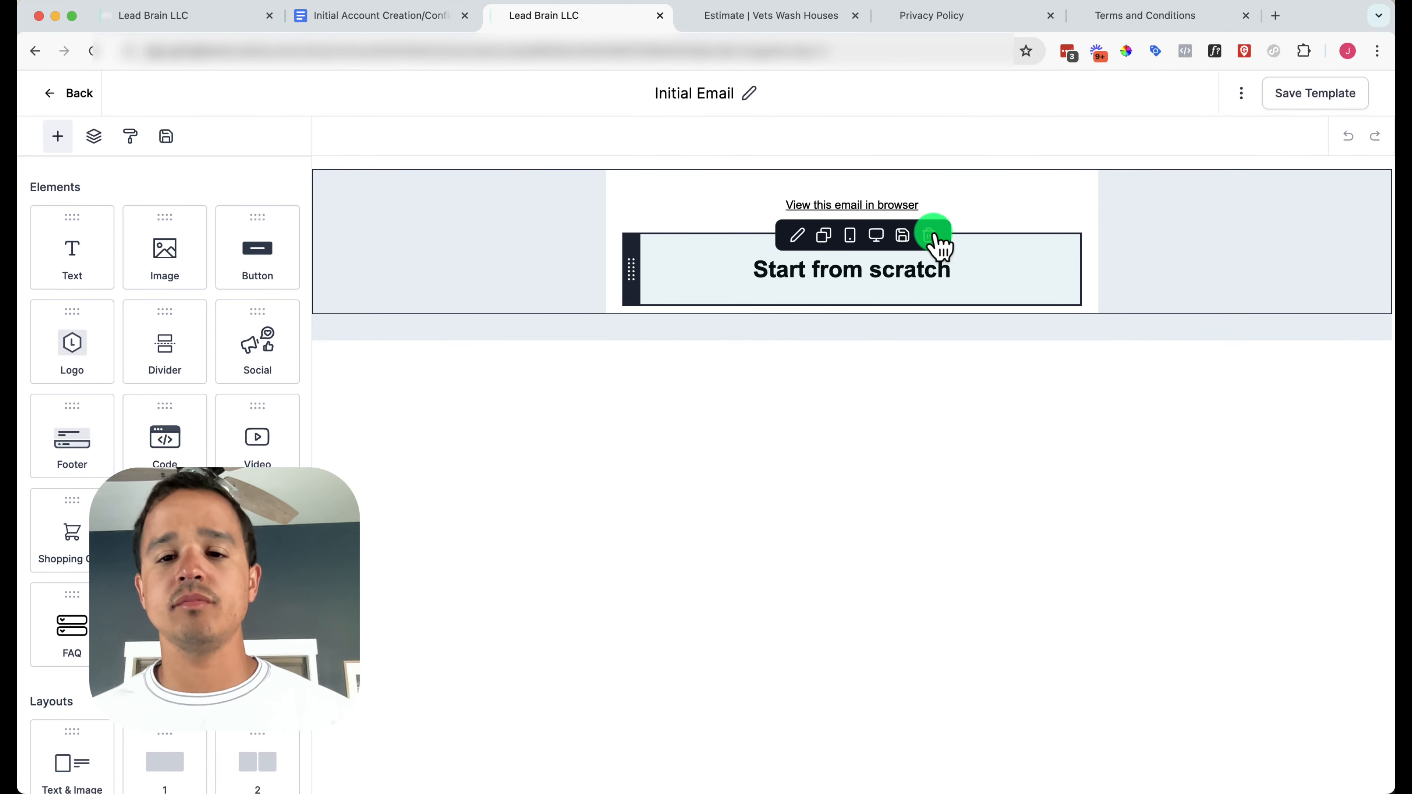
# Replace the Start from scratch block with a Text element and select its heading and paragraph placeholders
pyautogui.click(929, 235)
pyautogui.click(72, 251)
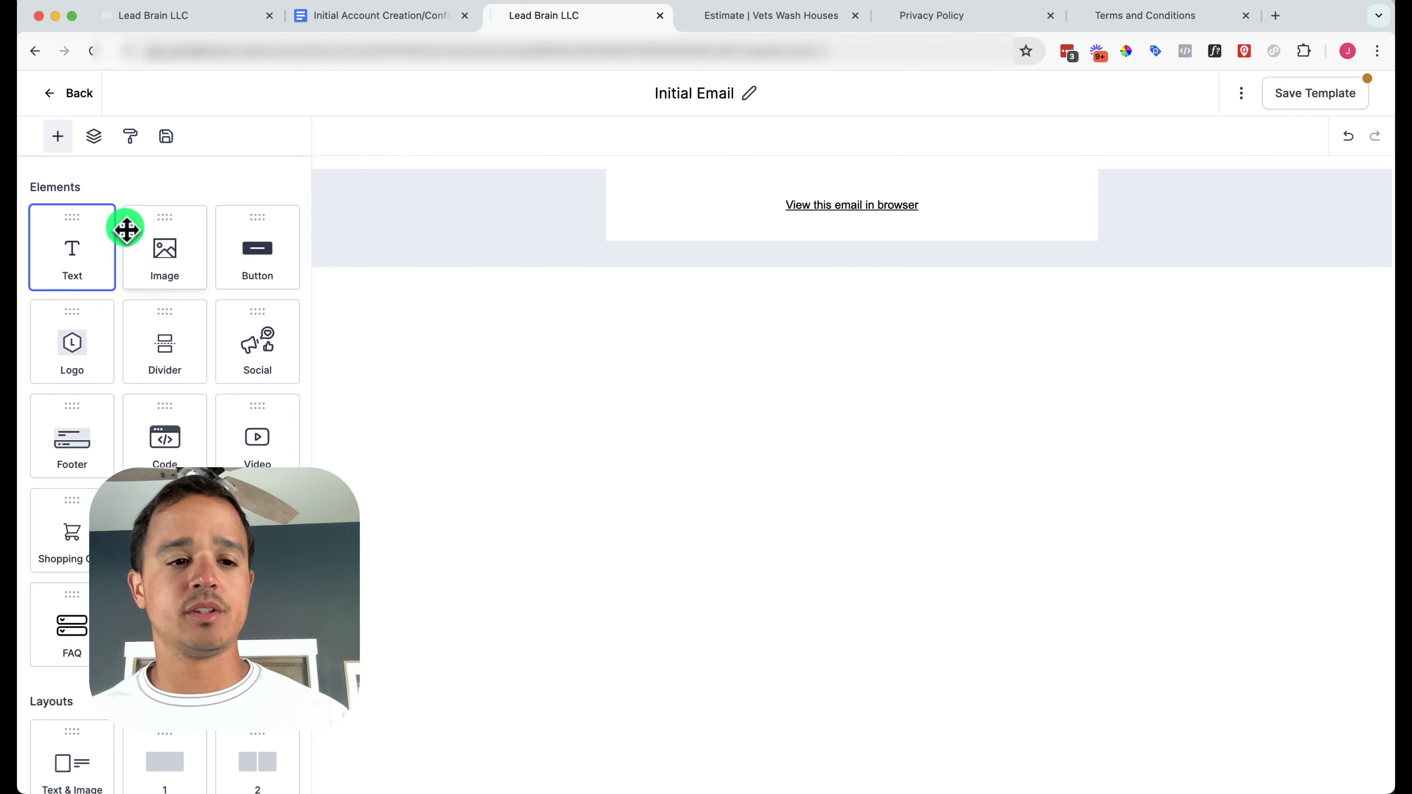
pyautogui.moveTo(73, 246); pyautogui.dragTo(728, 222)
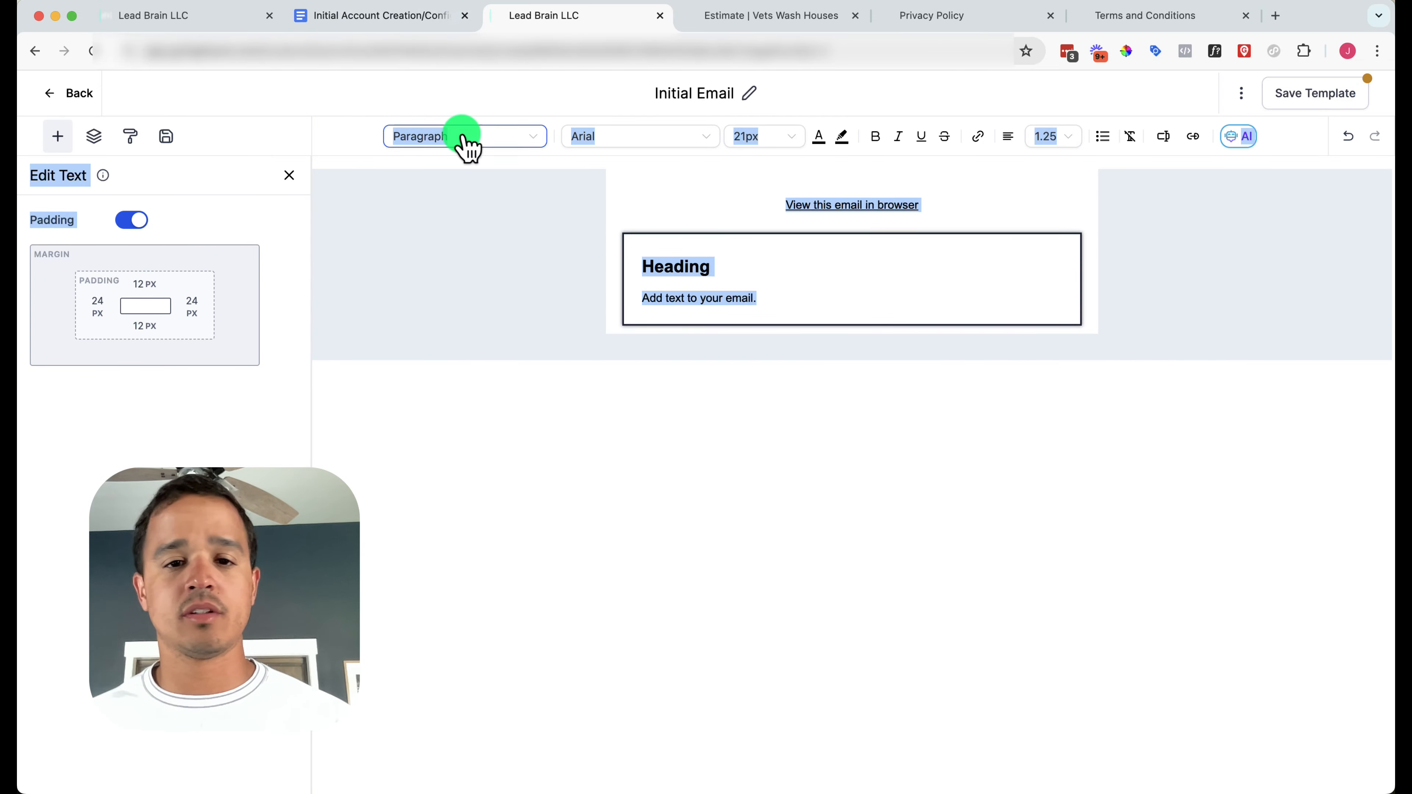
pyautogui.click(677, 281)
pyautogui.tripleClick(679, 288)
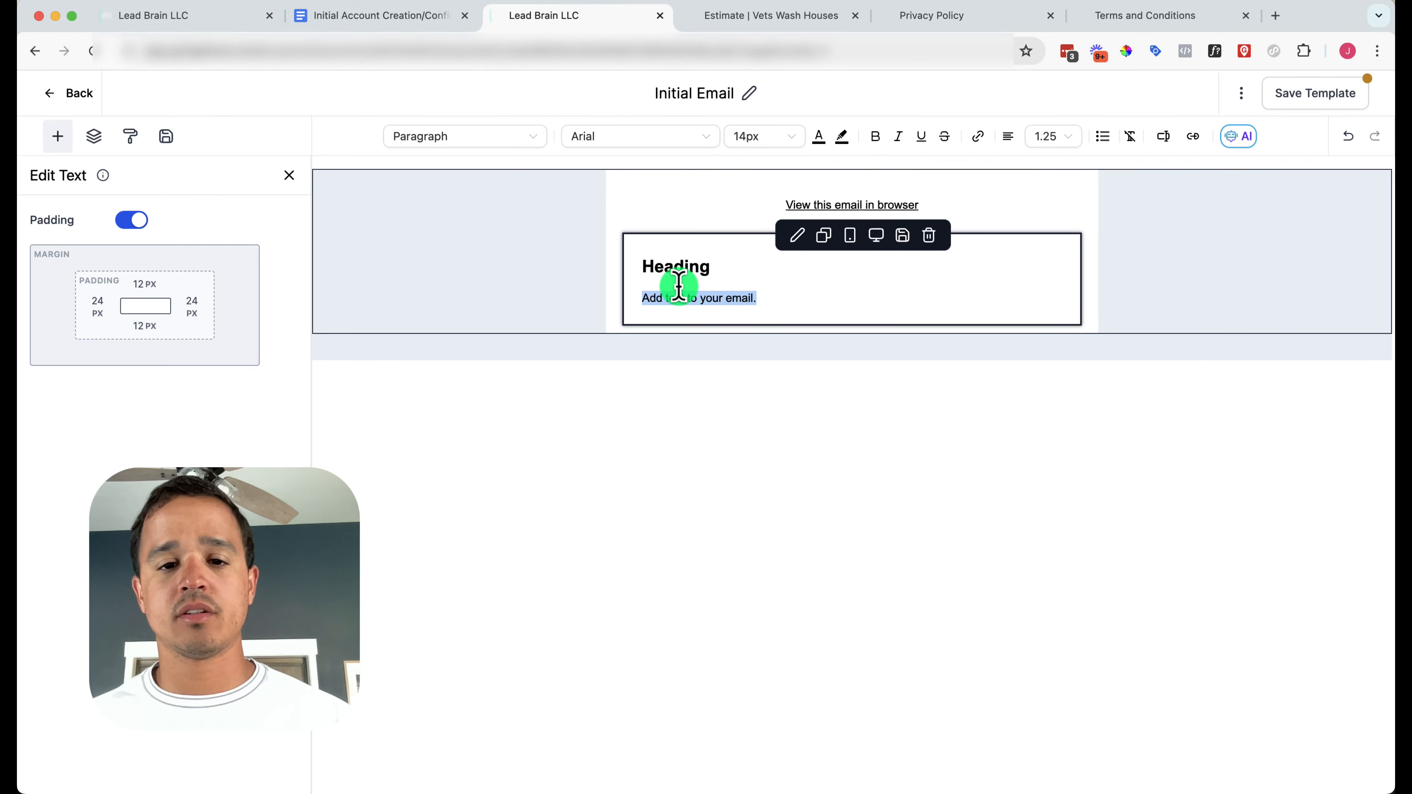
pyautogui.moveTo(759, 295); pyautogui.dragTo(634, 253)
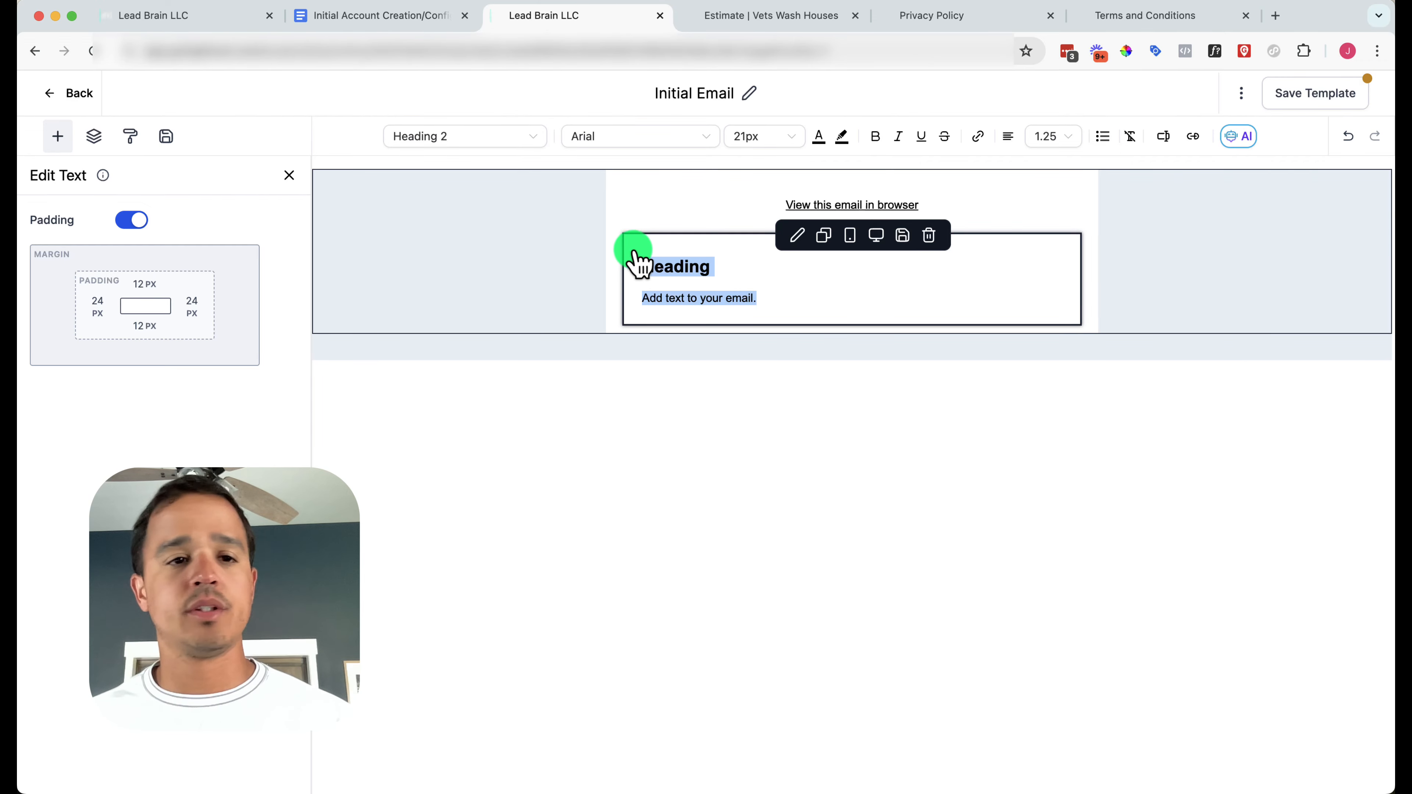
# Paste the email body with Paste and Match Style and remove the empty line after the sign-off
pyautogui.click(173, 9)
pyautogui.click(205, 114)
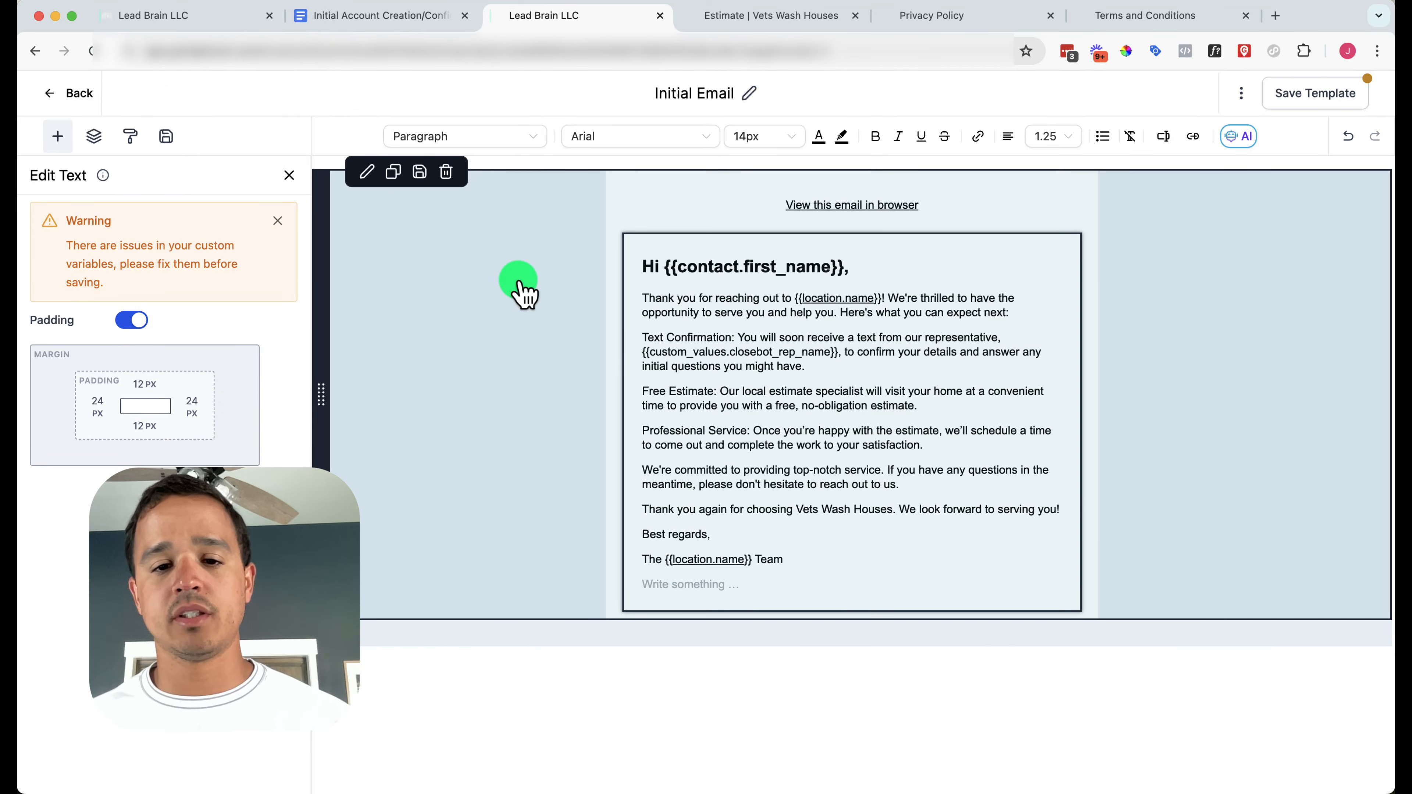
pyautogui.click(782, 405)
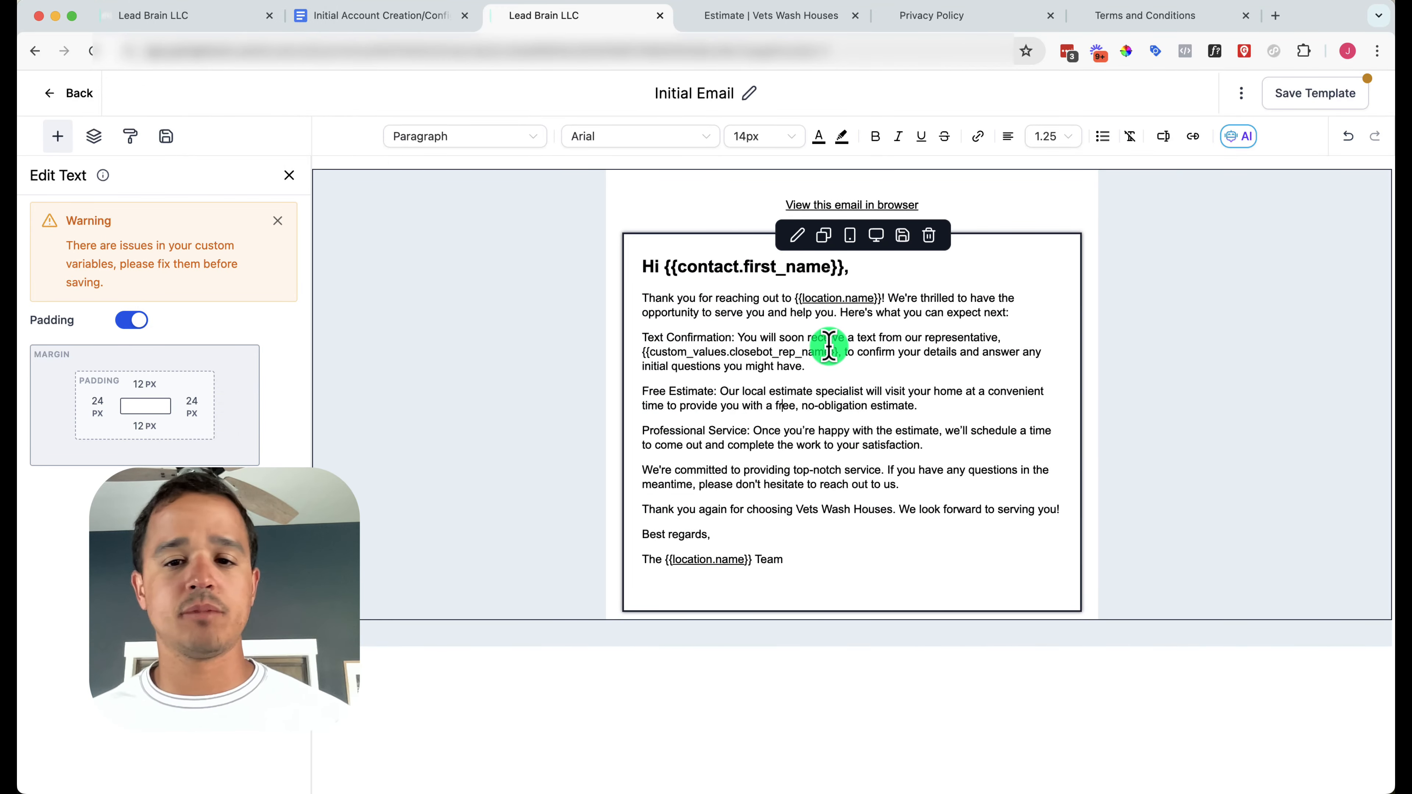
pyautogui.click(730, 589)
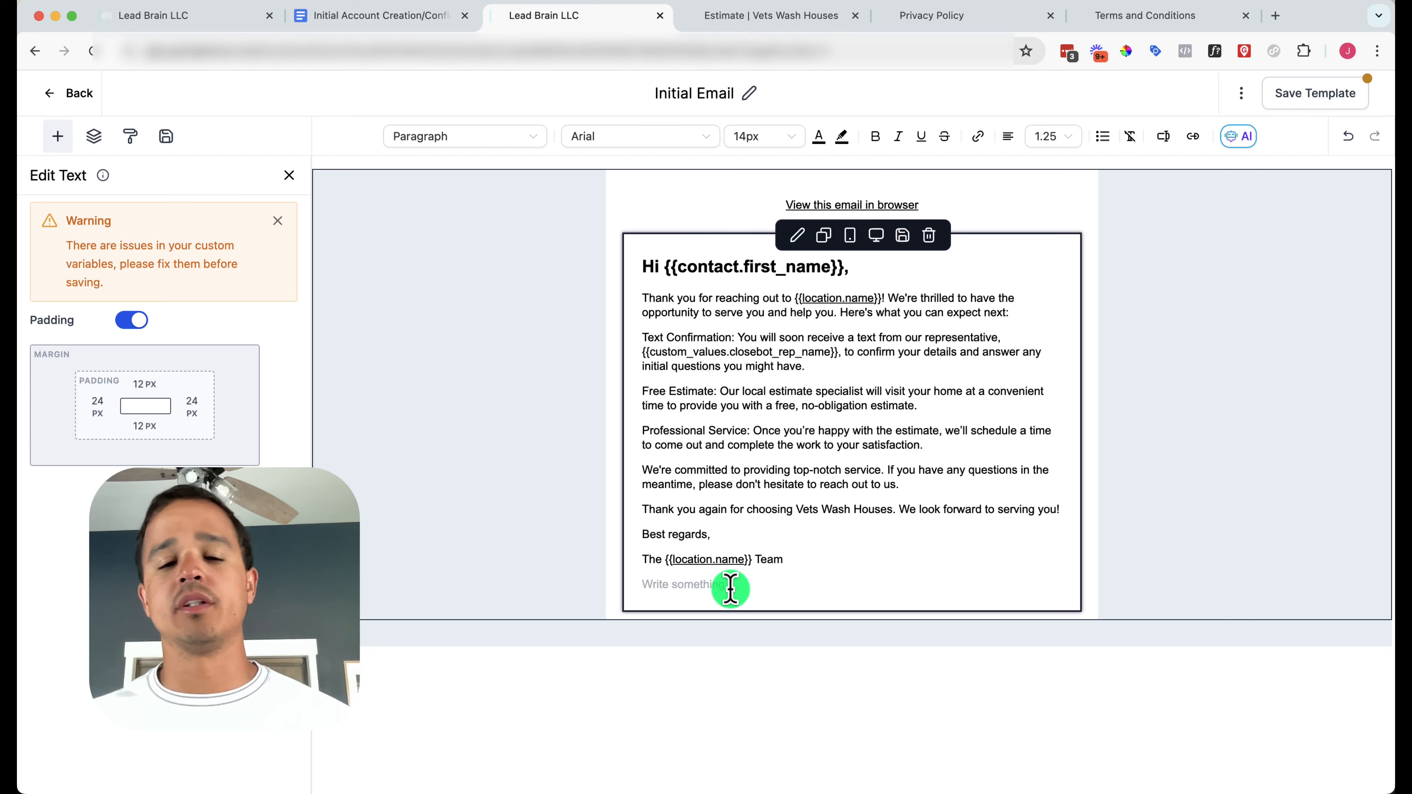
pyautogui.press('BackSpace')
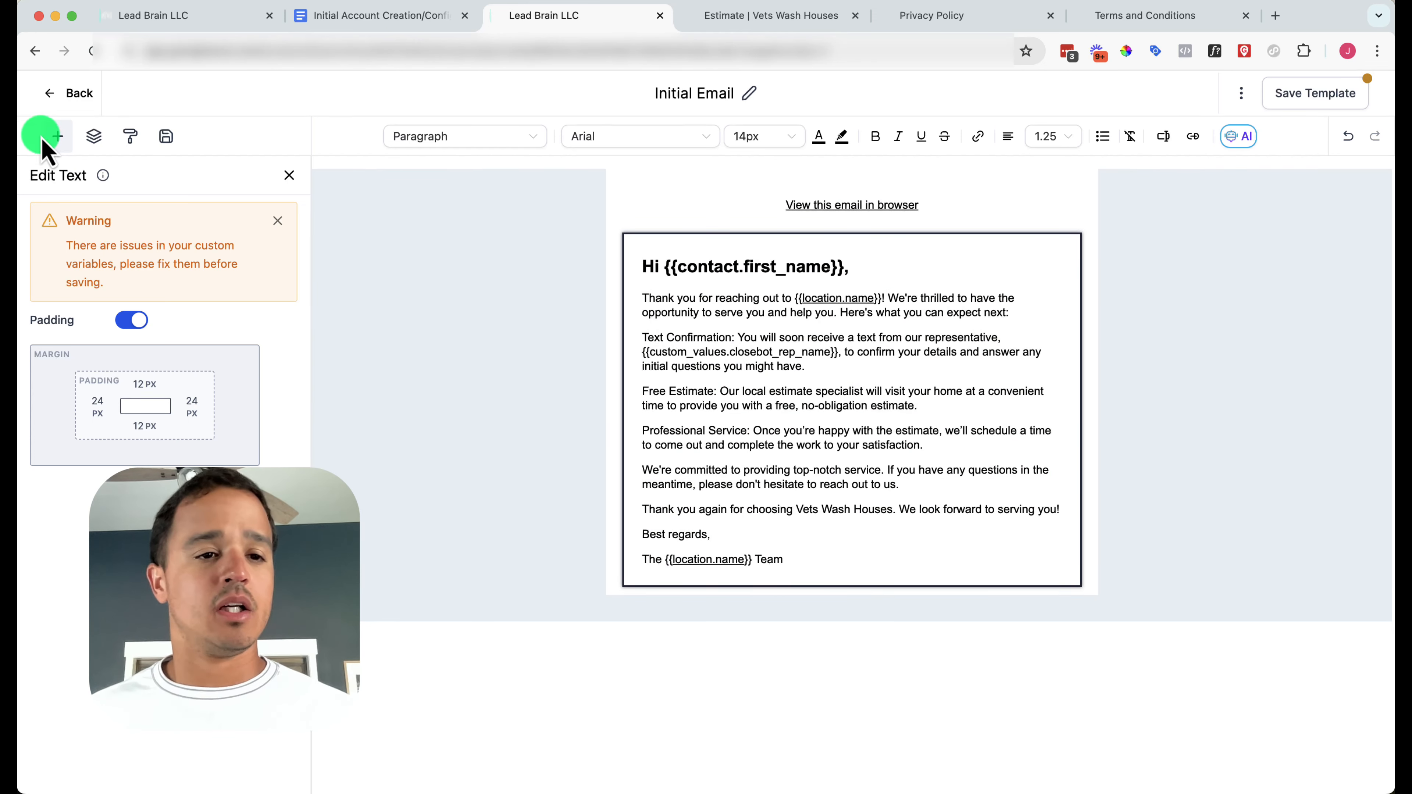
pyautogui.click(45, 140)
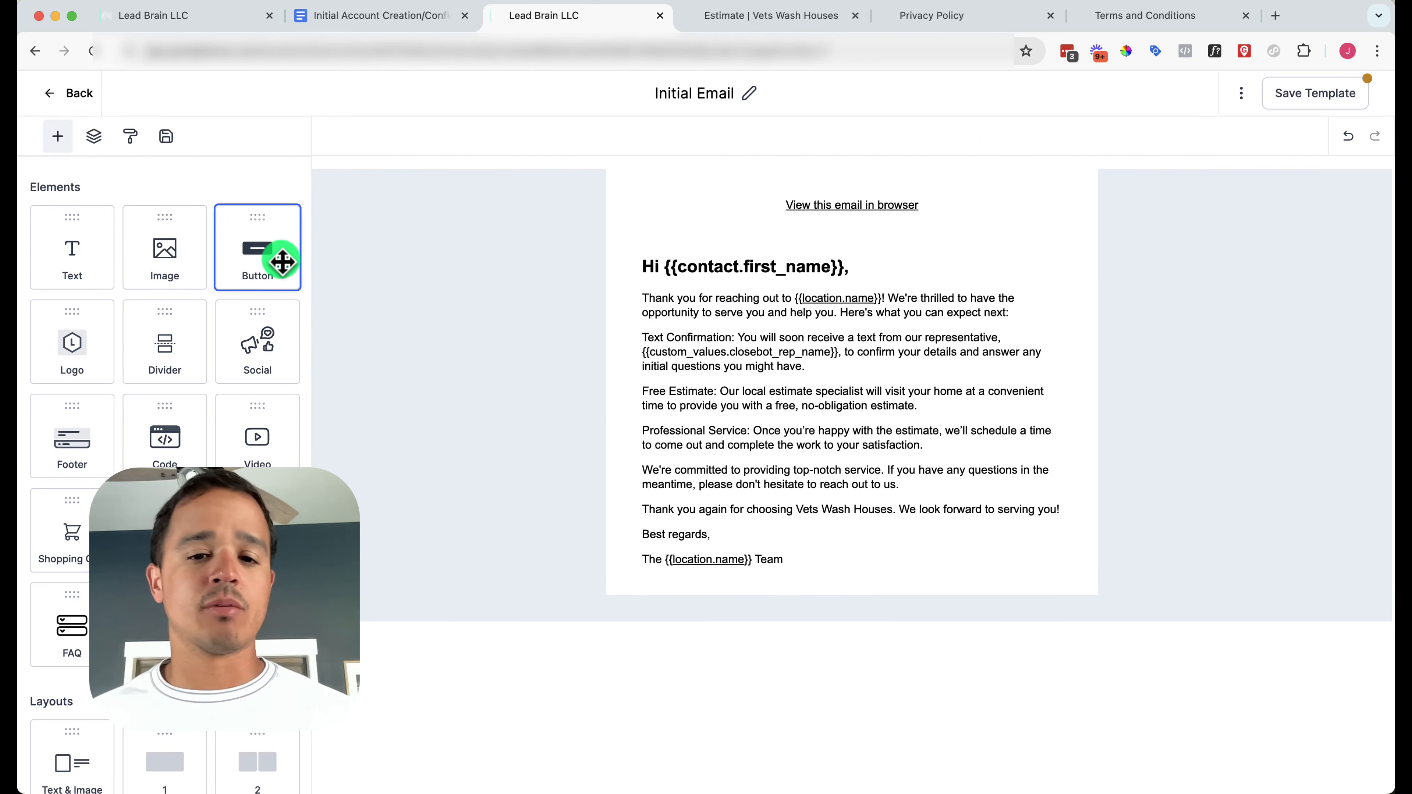
# Add a button below the email text and label it 'CALL NOW!'
pyautogui.moveTo(283, 262); pyautogui.dragTo(771, 567)
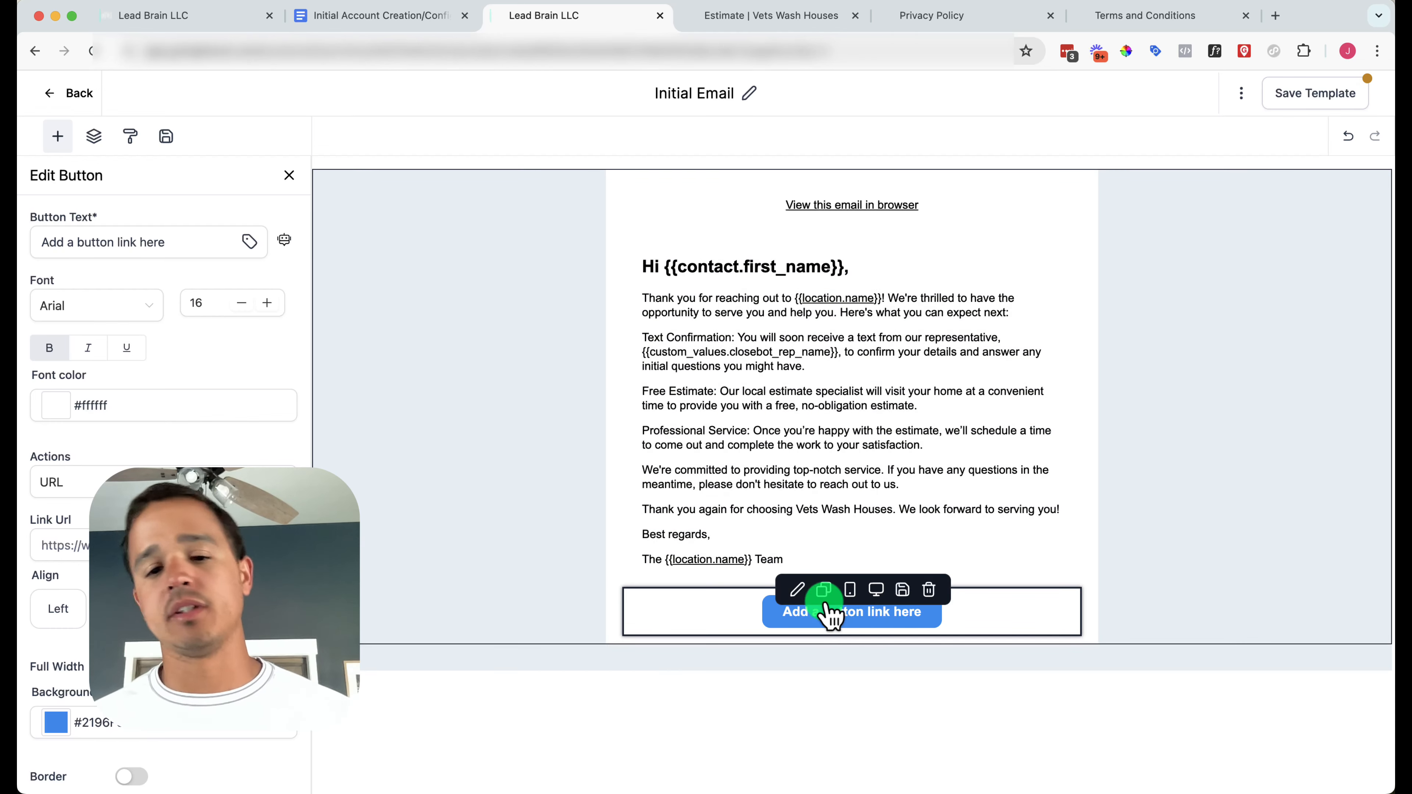
pyautogui.scroll(-1, 167, 334)
pyautogui.scroll(1, 167, 334)
pyautogui.click(84, 245)
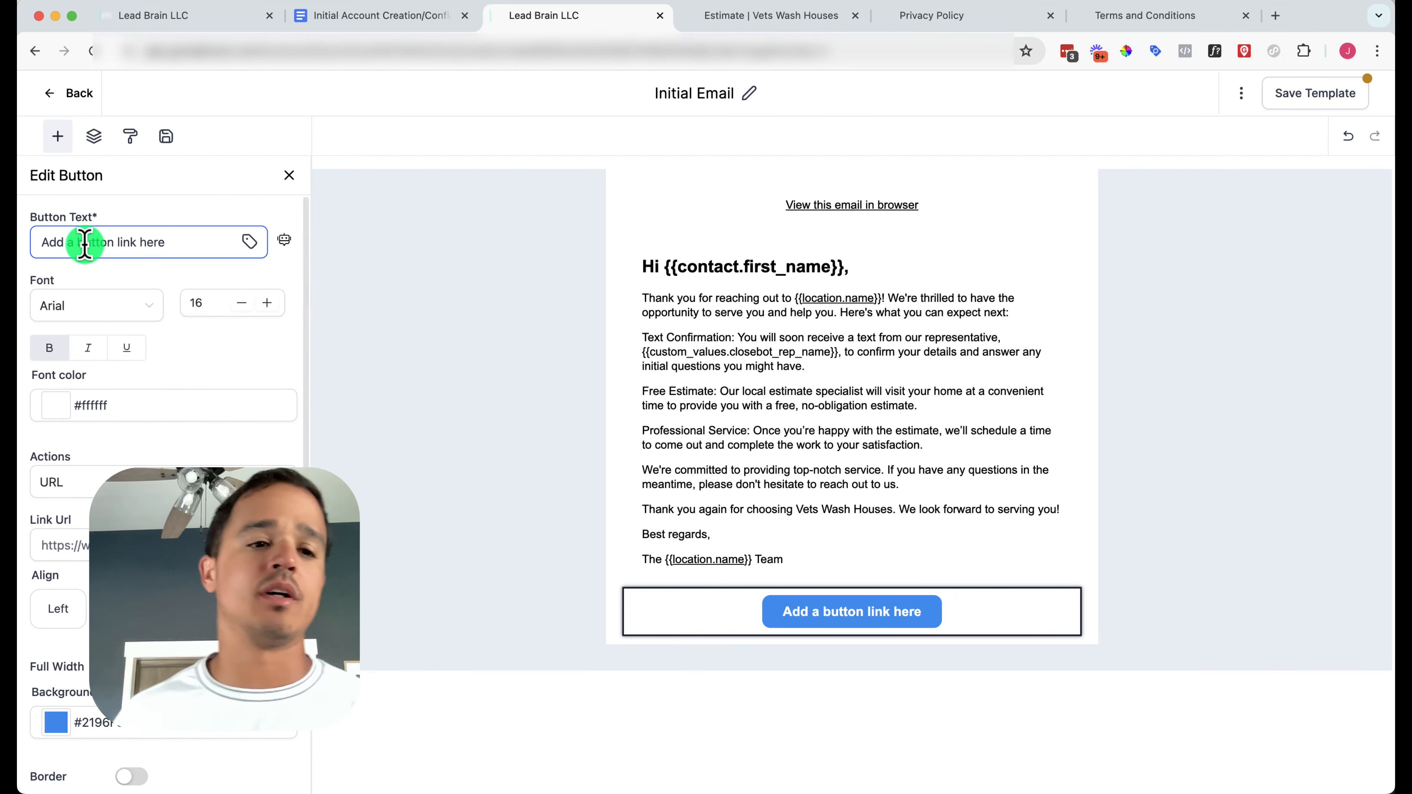
pyautogui.write('C')
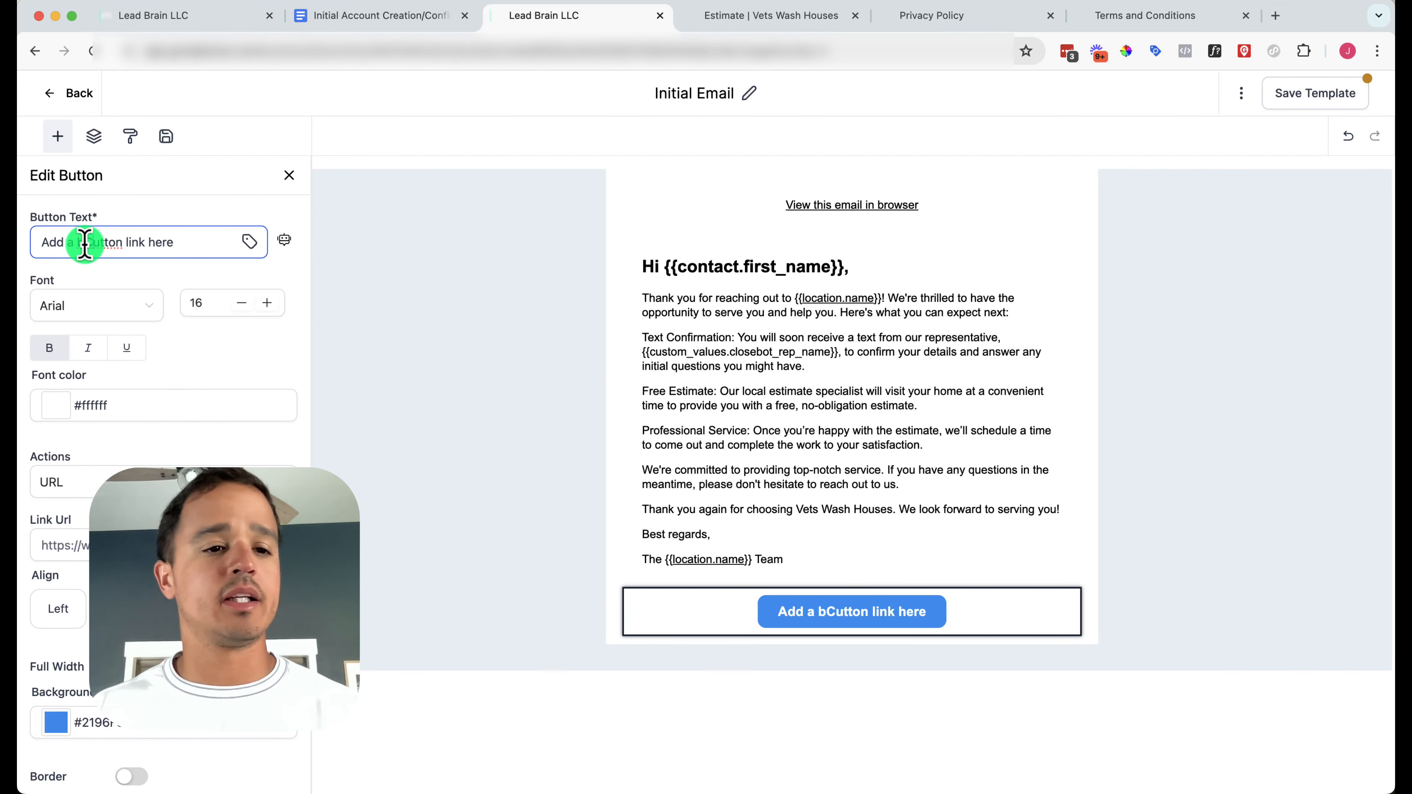
pyautogui.tripleClick(85, 245)
pyautogui.write('CALL N')
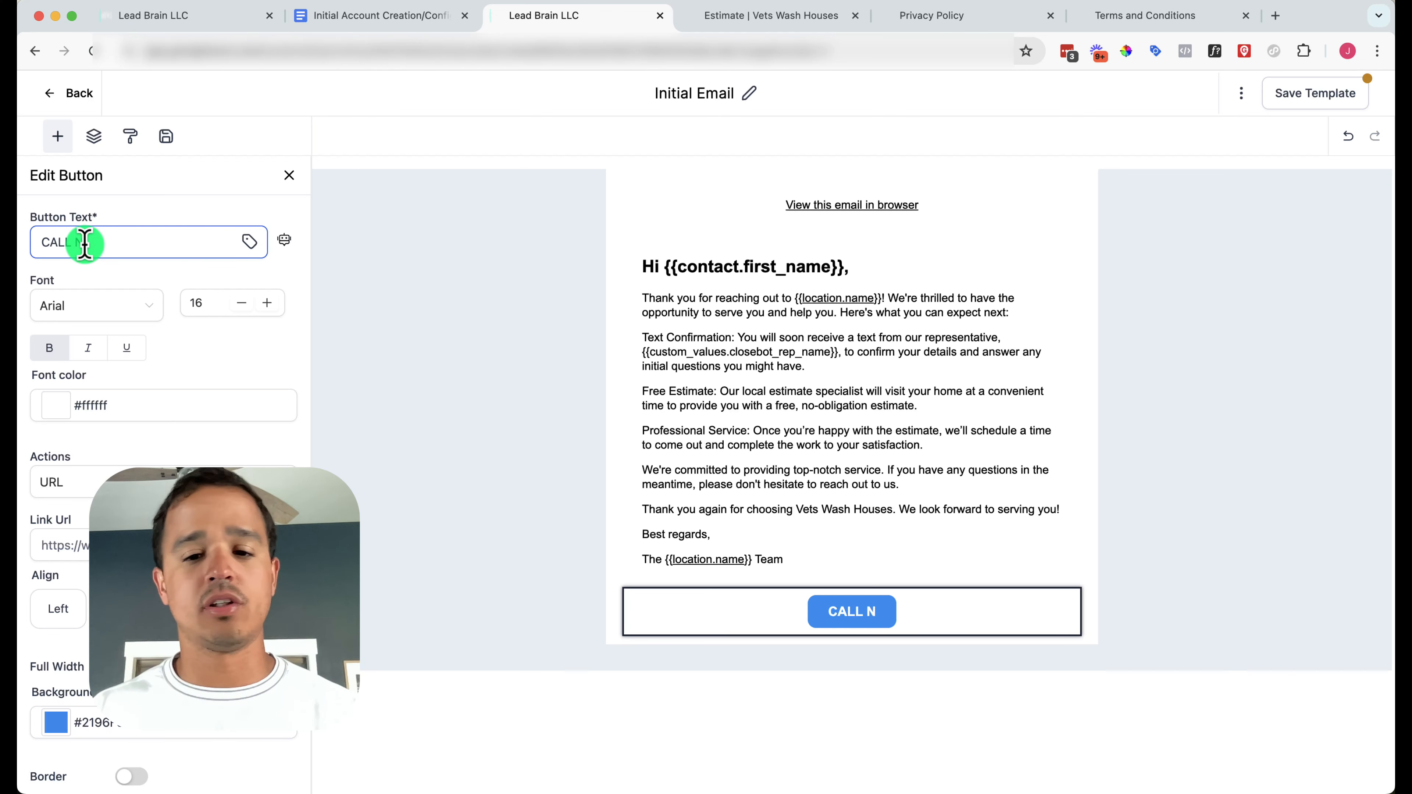
pyautogui.write('OW')
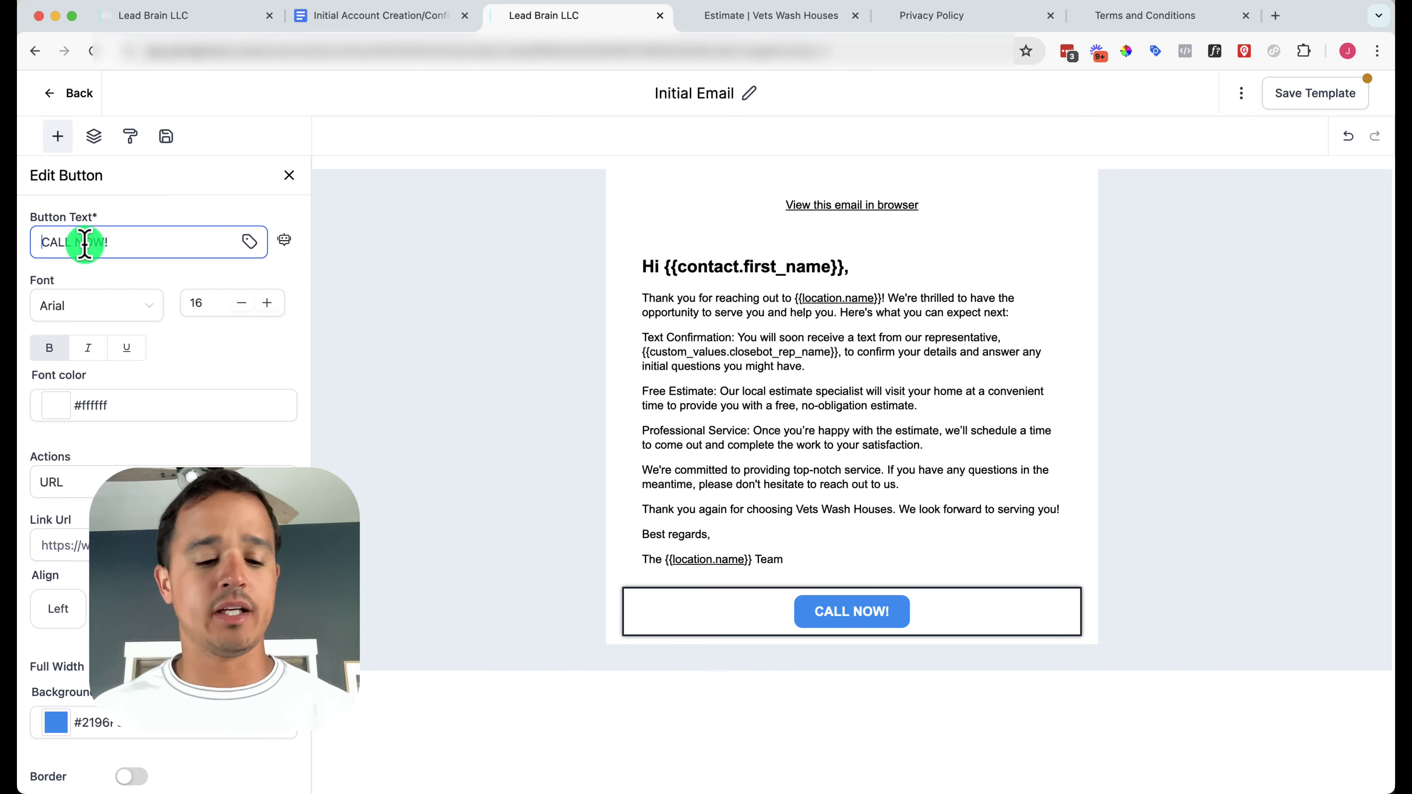
pyautogui.write('!')
# Put the red telephone emoji, found by searching 'phone', in front of CALL NOW!
pyautogui.press('super+Left')
pyautogui.press('ctrl+super+space')
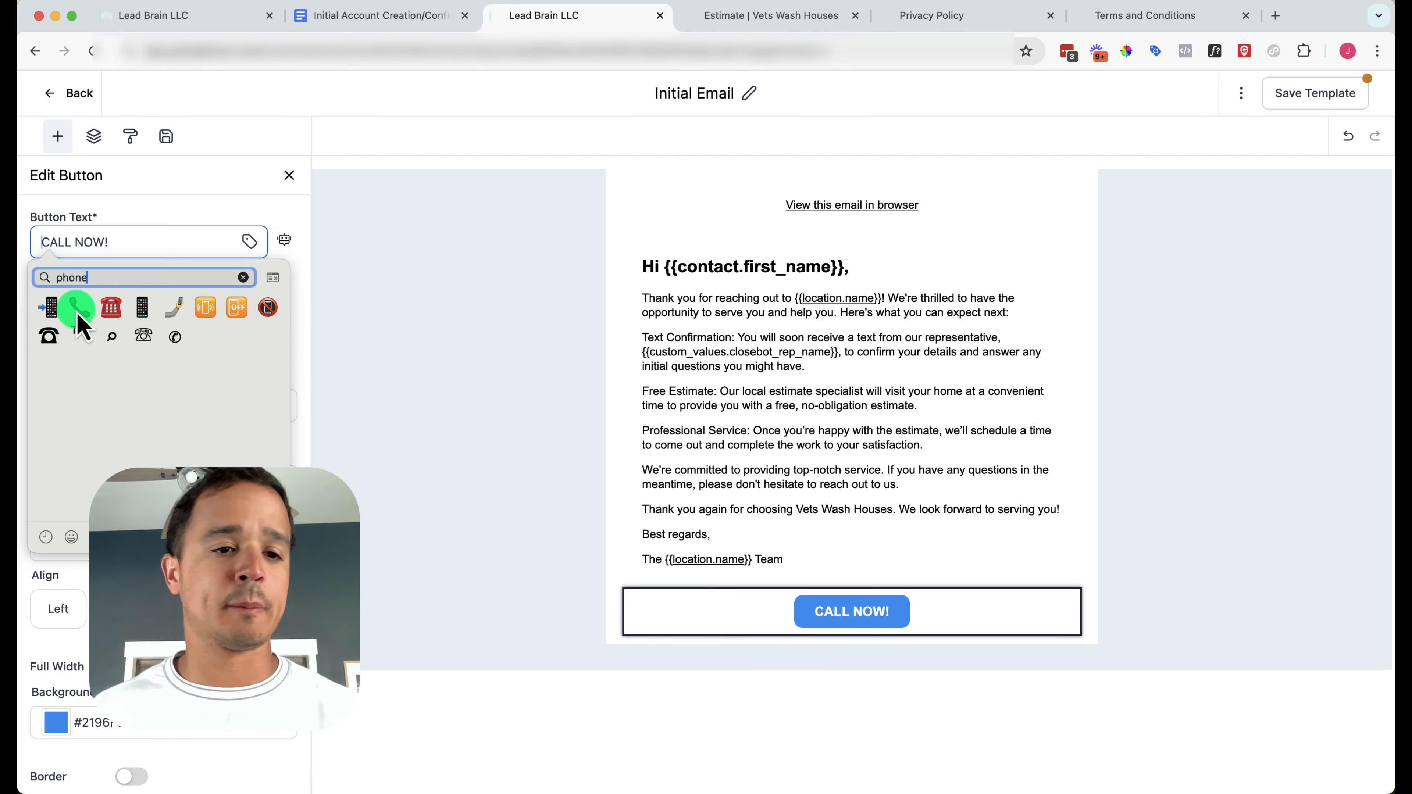
pyautogui.click(77, 313)
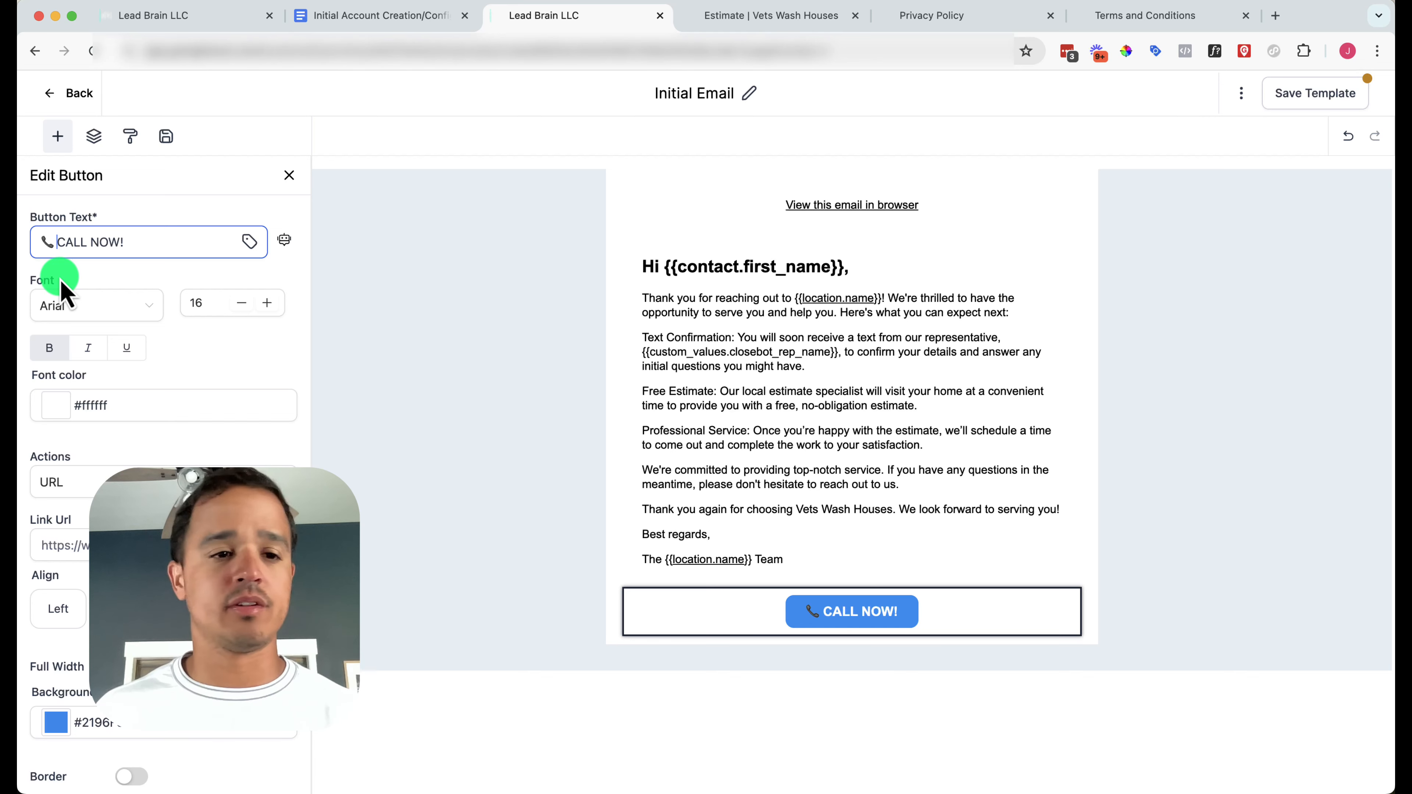
pyautogui.press('BackSpace')
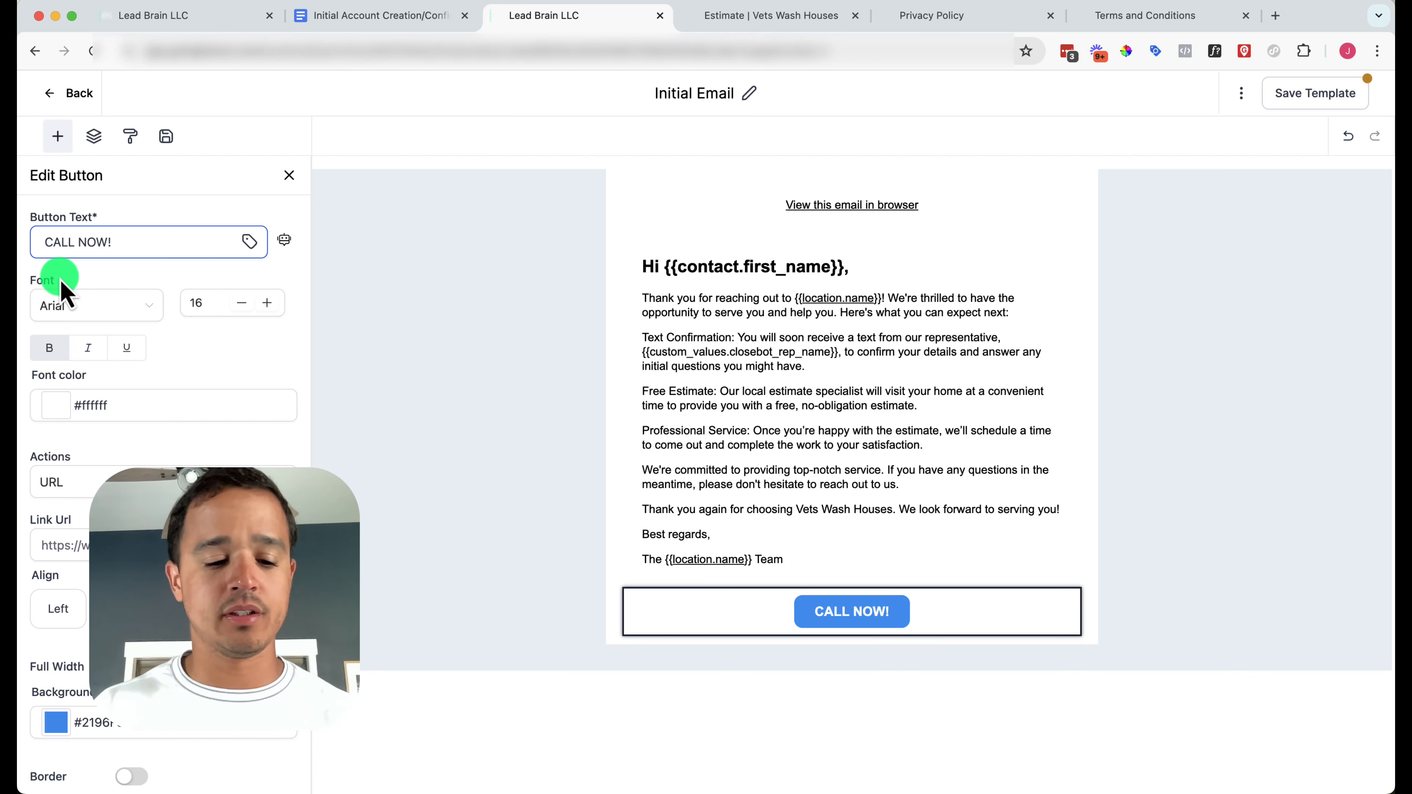
pyautogui.press('ctrl+super+space')
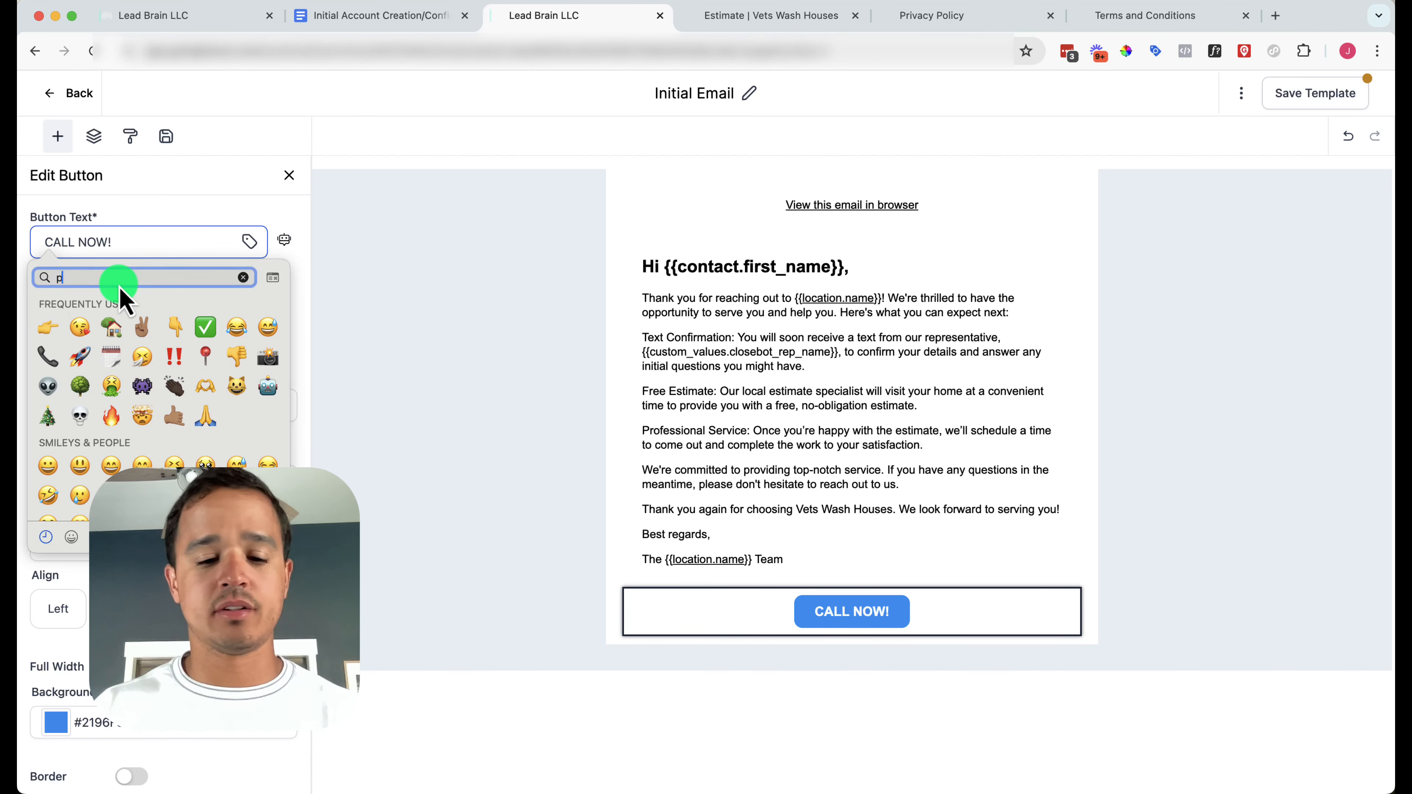
pyautogui.write('phone')
pyautogui.click(113, 306)
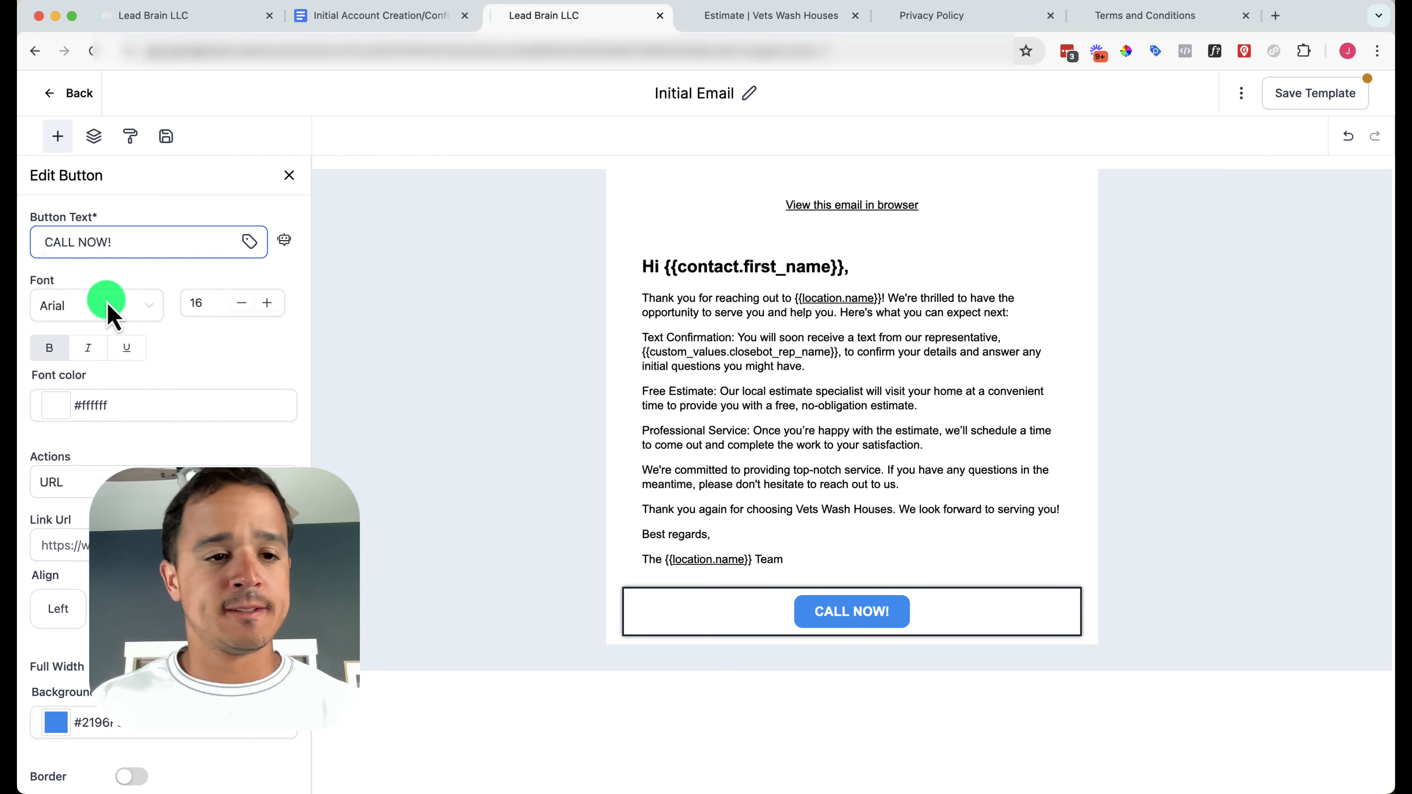
pyautogui.click(135, 242)
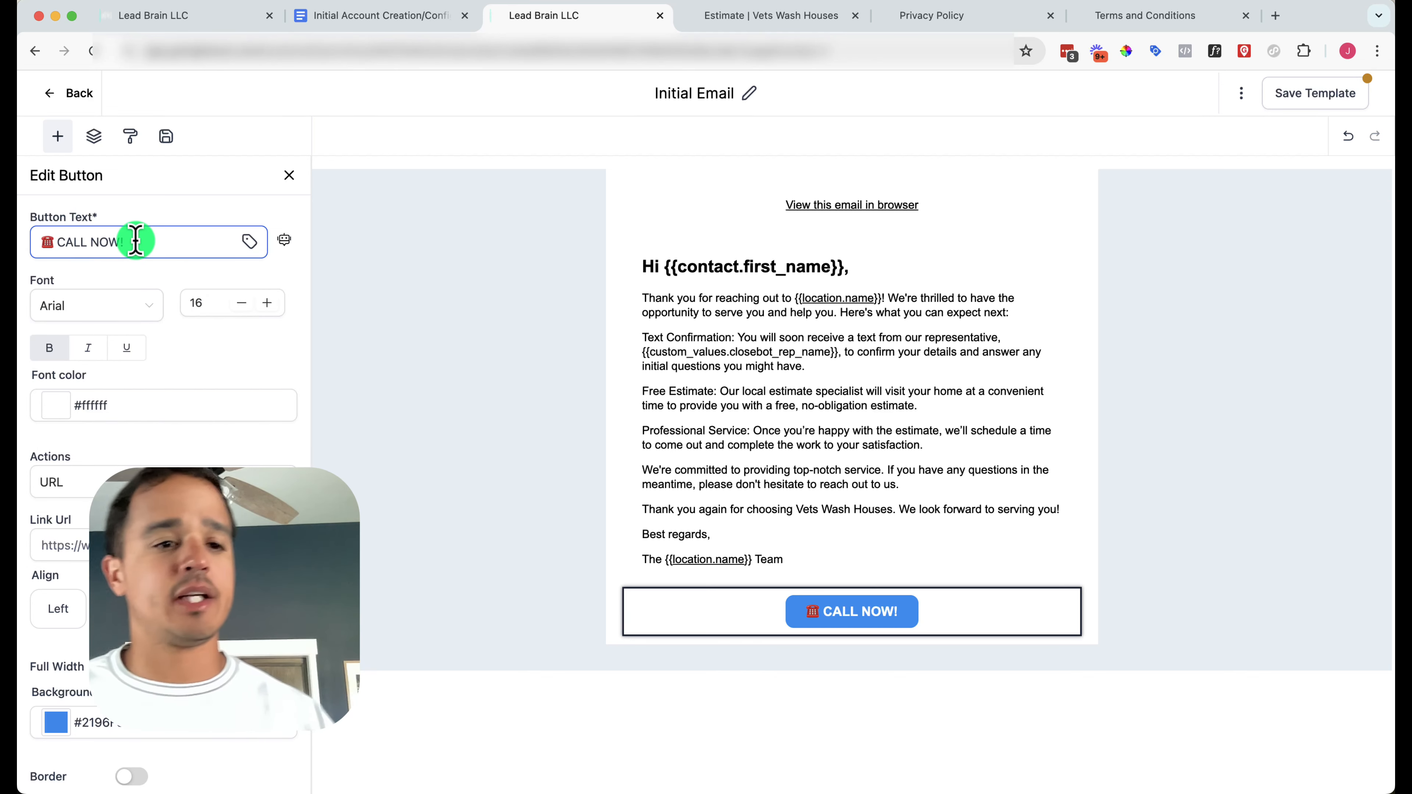
pyautogui.scroll(-3, 139, 278)
pyautogui.scroll(2, 142, 284)
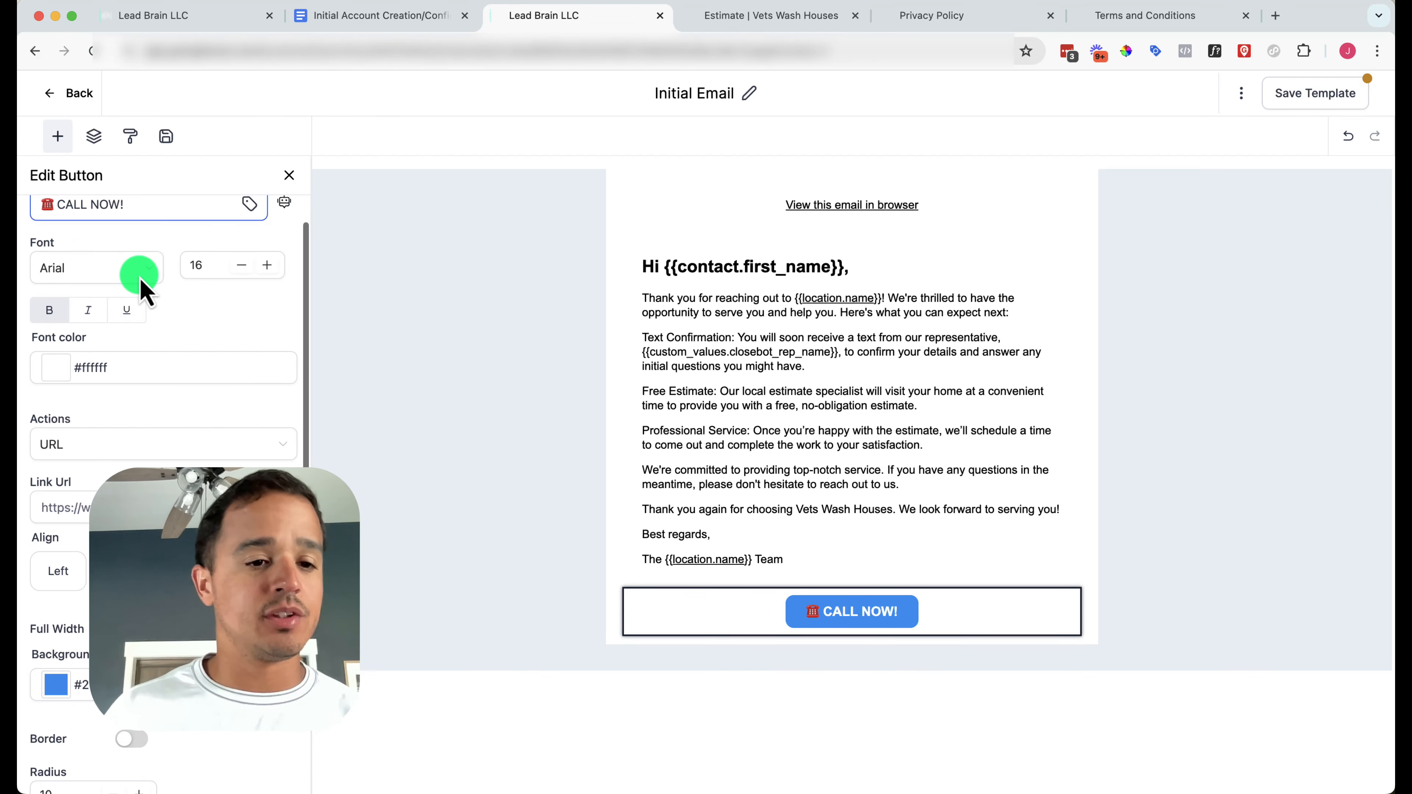
pyautogui.scroll(2, 141, 279)
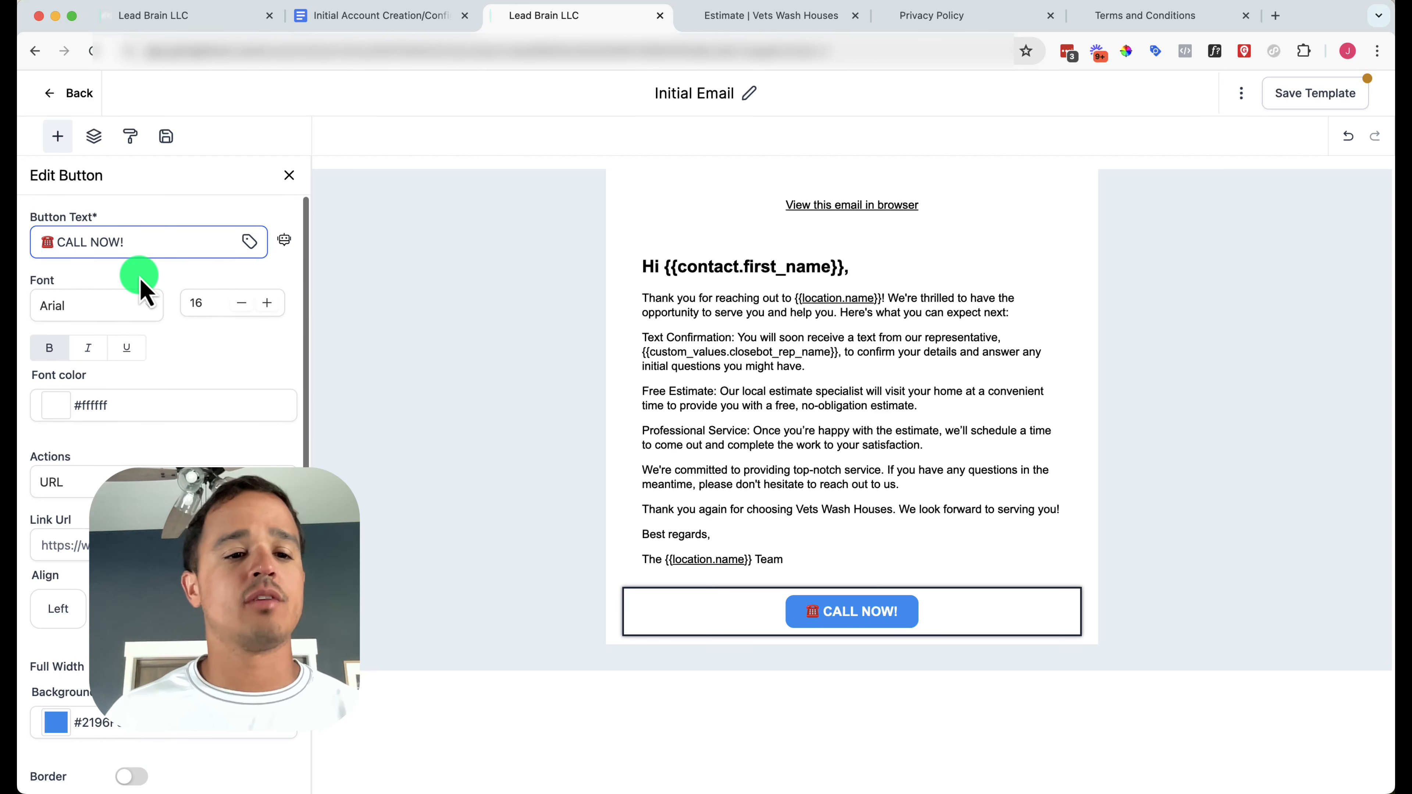
pyautogui.click(123, 545)
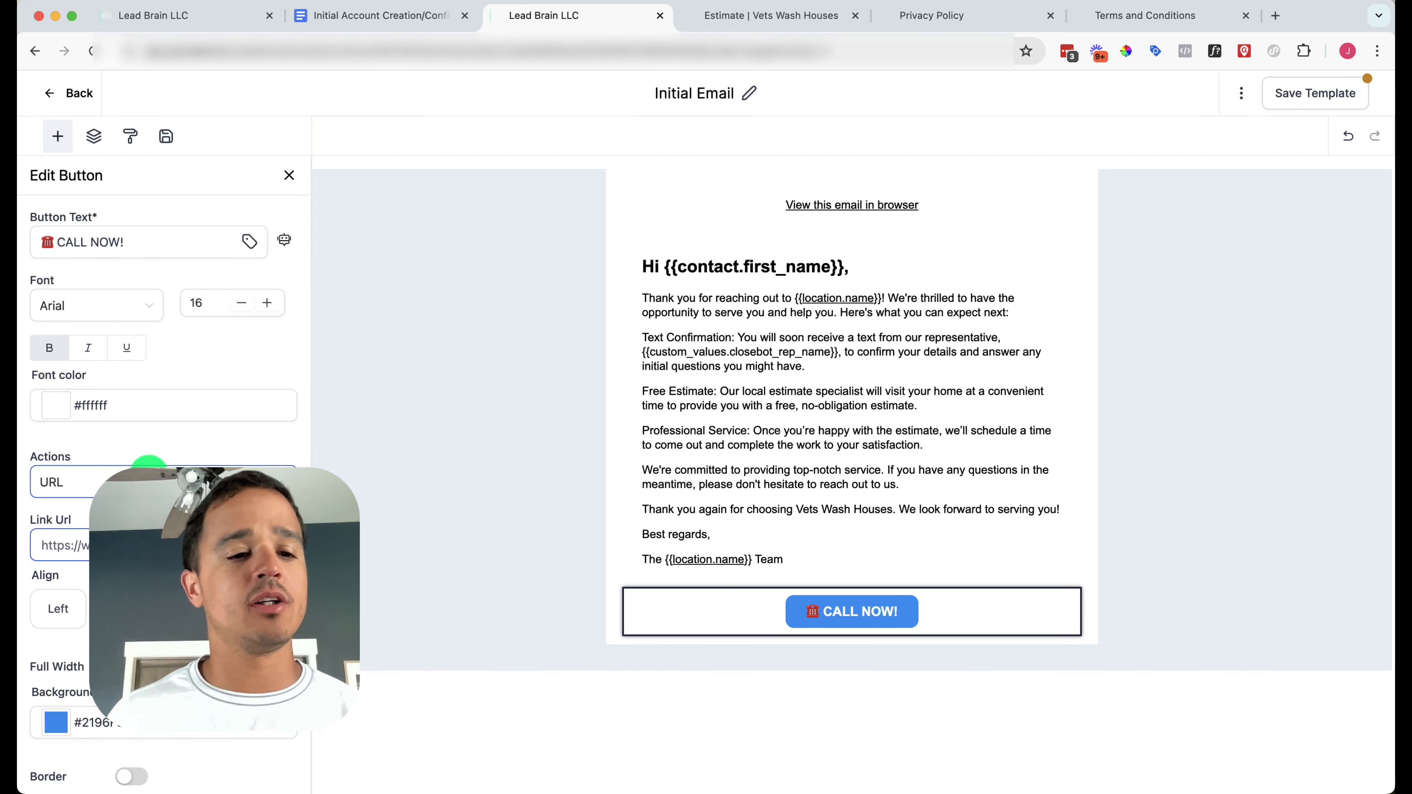
# Set the button action to Telephone, dialing the phone number custom value, and save the template
pyautogui.click(91, 481)
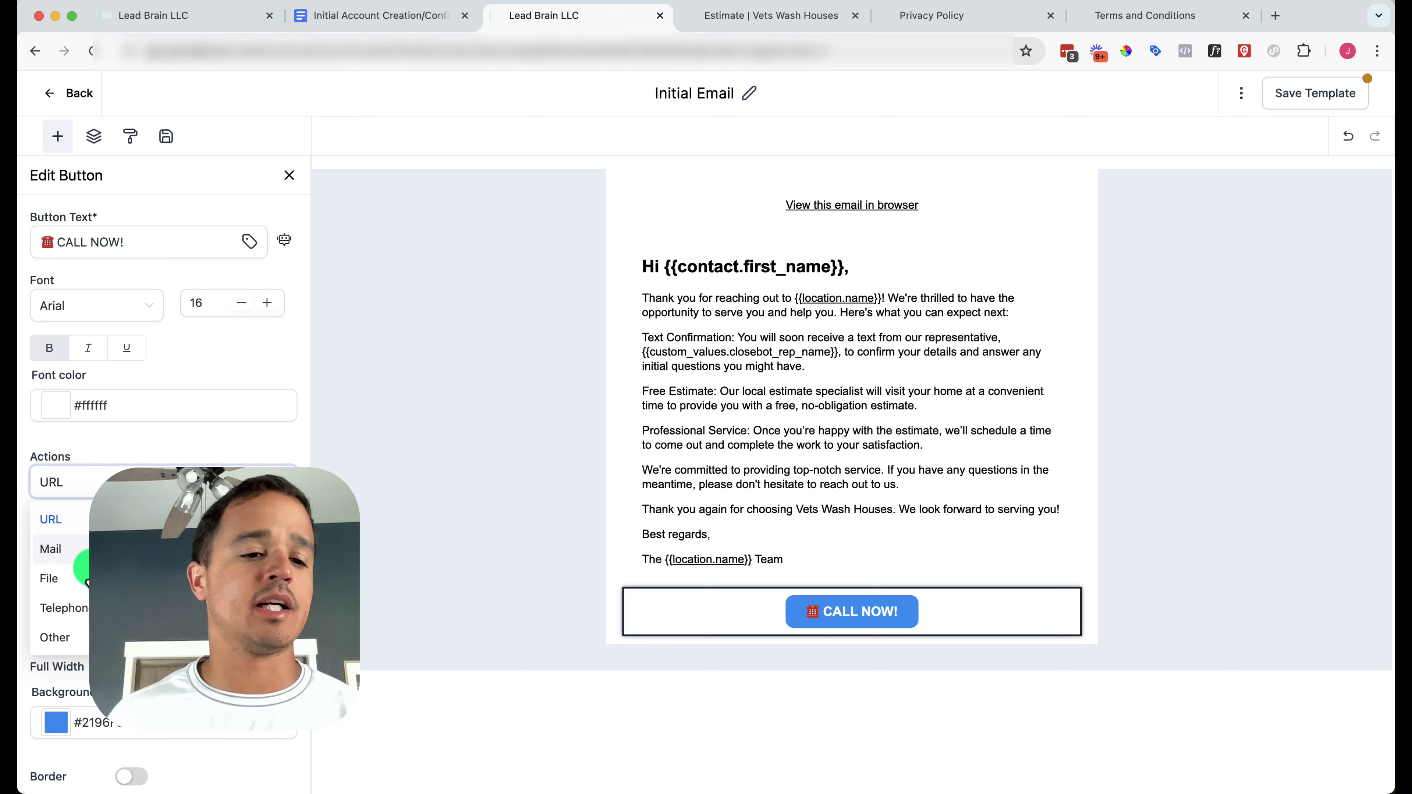
pyautogui.click(78, 608)
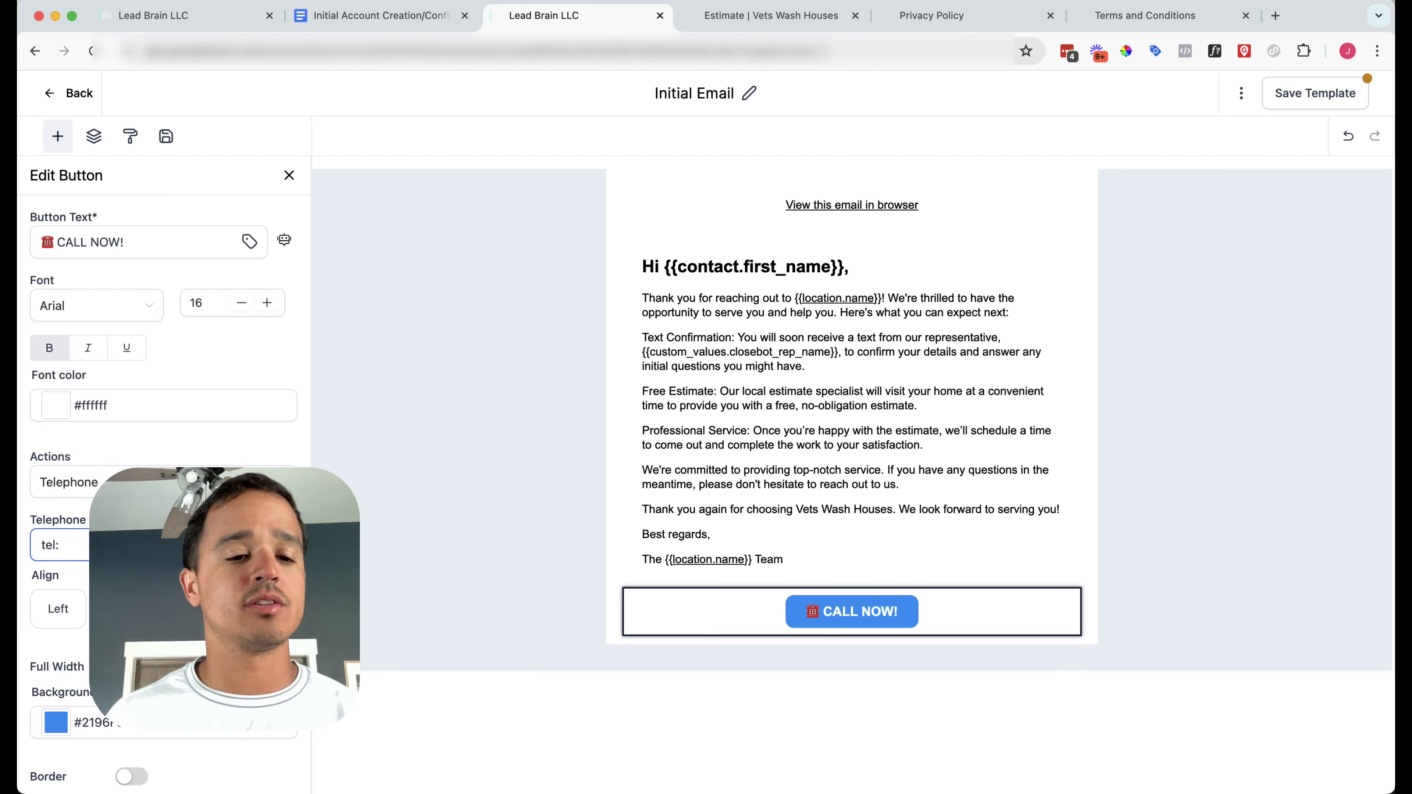
pyautogui.click(249, 242)
pyautogui.scroll(-5, 223, 463)
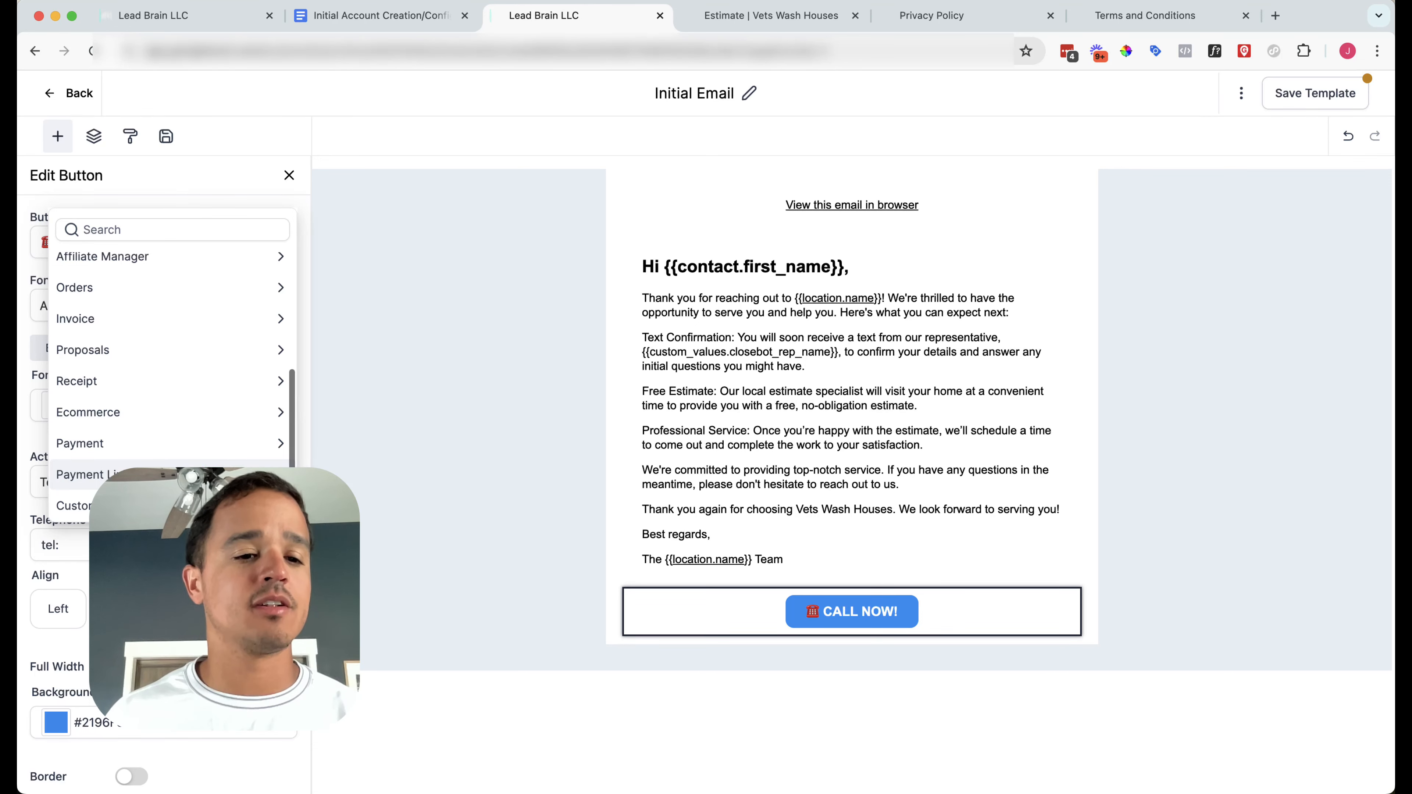
pyautogui.click(167, 506)
pyautogui.click(167, 506)
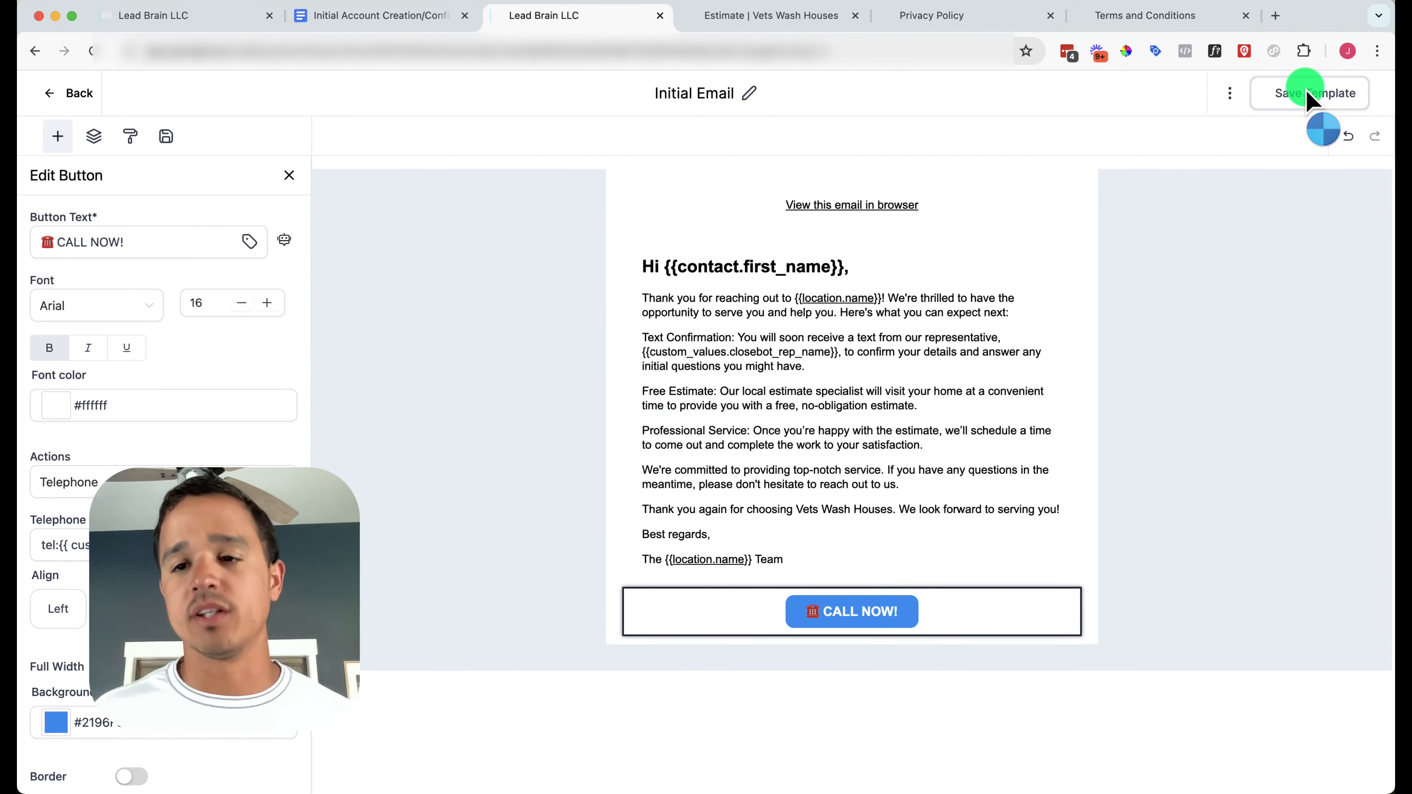
pyautogui.click(1309, 93)
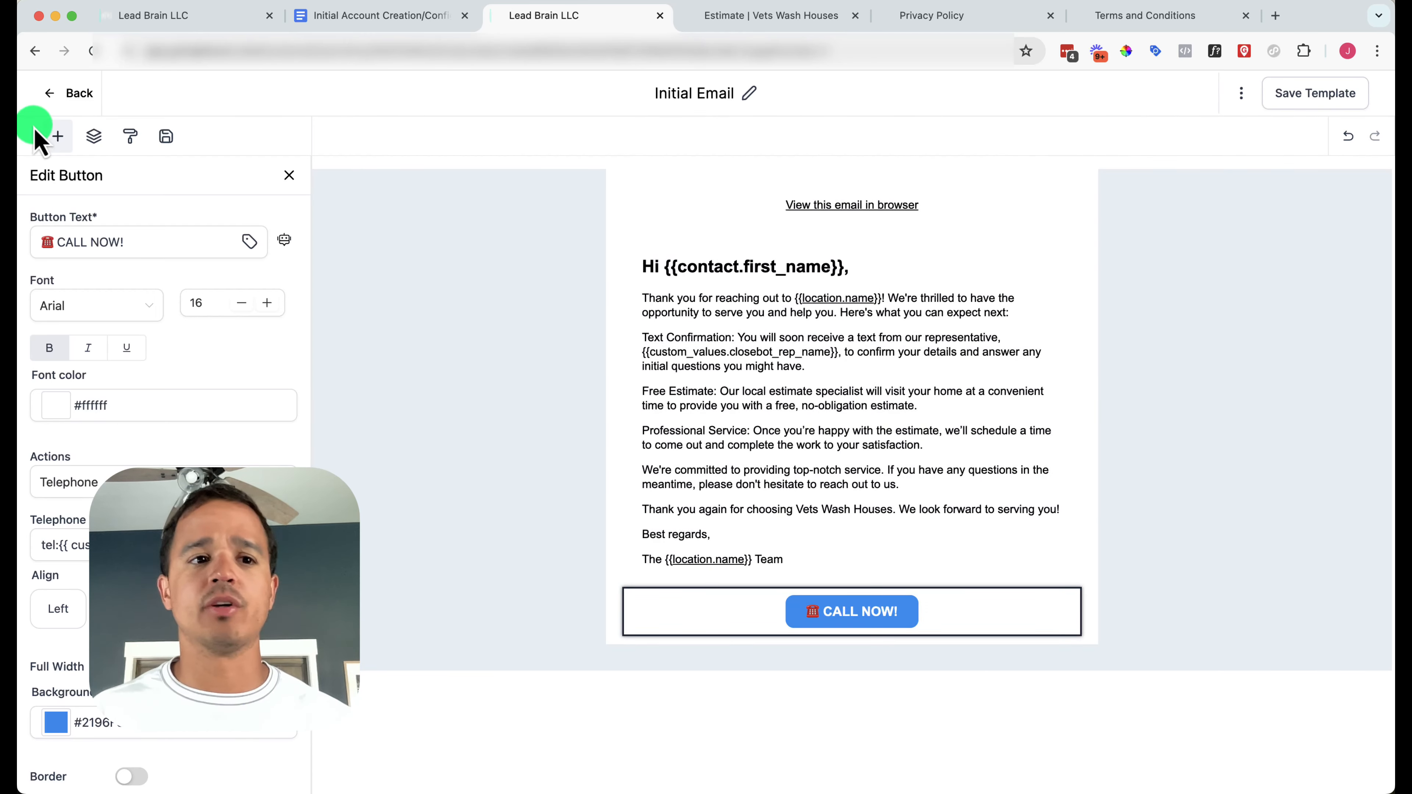
# Add a Footer block with copyright and unsubscribe text under the CALL NOW! button and save
pyautogui.click(57, 137)
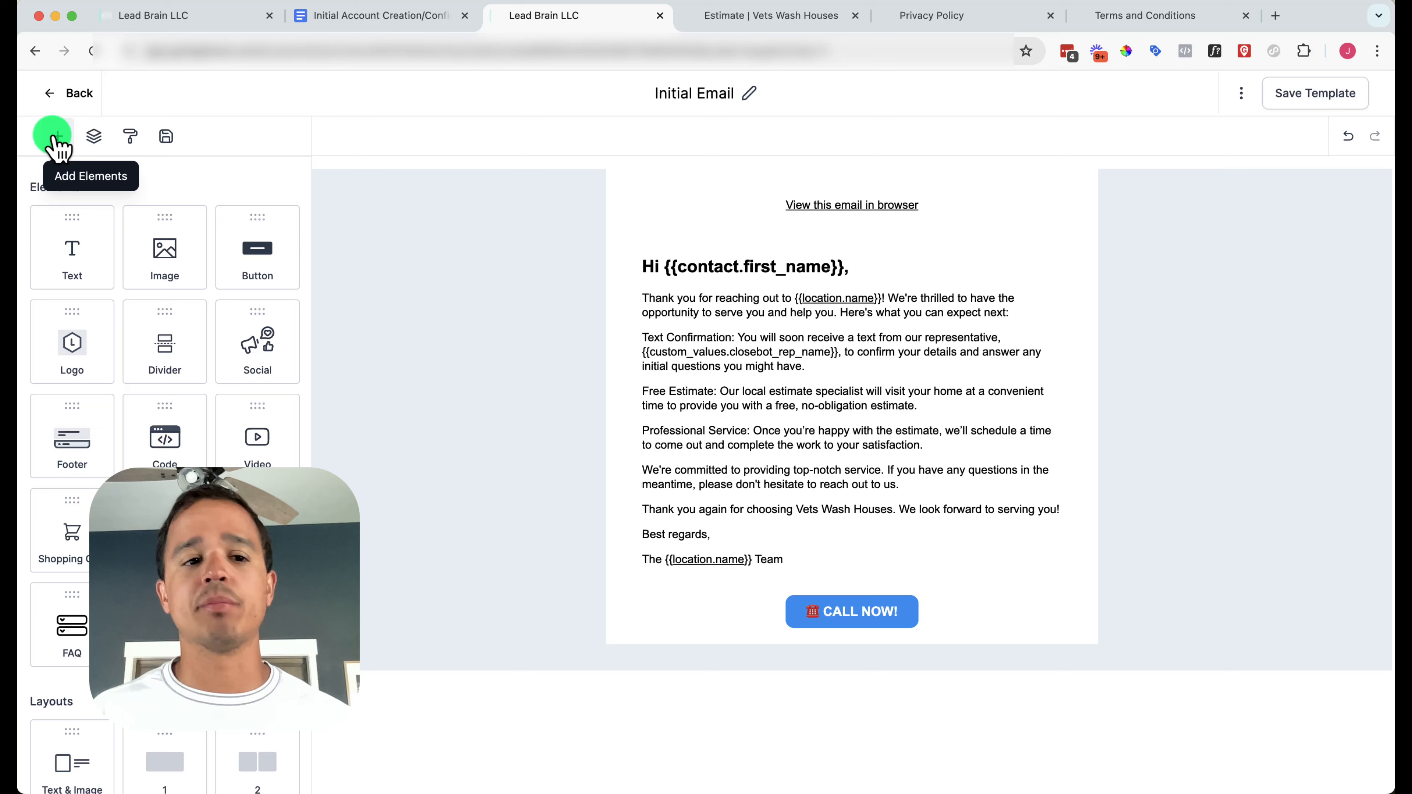
pyautogui.moveTo(84, 440); pyautogui.dragTo(795, 629)
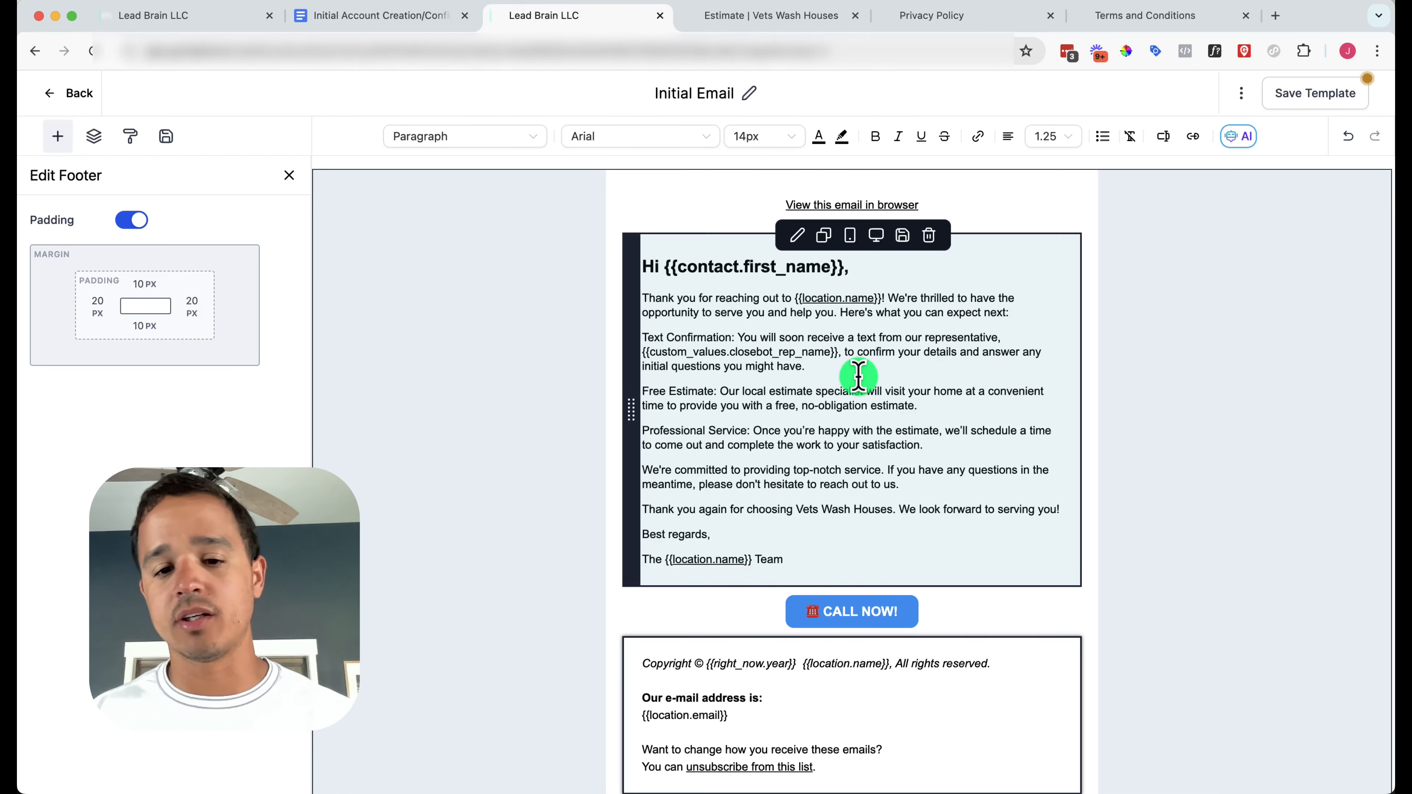
pyautogui.scroll(-1, 857, 372)
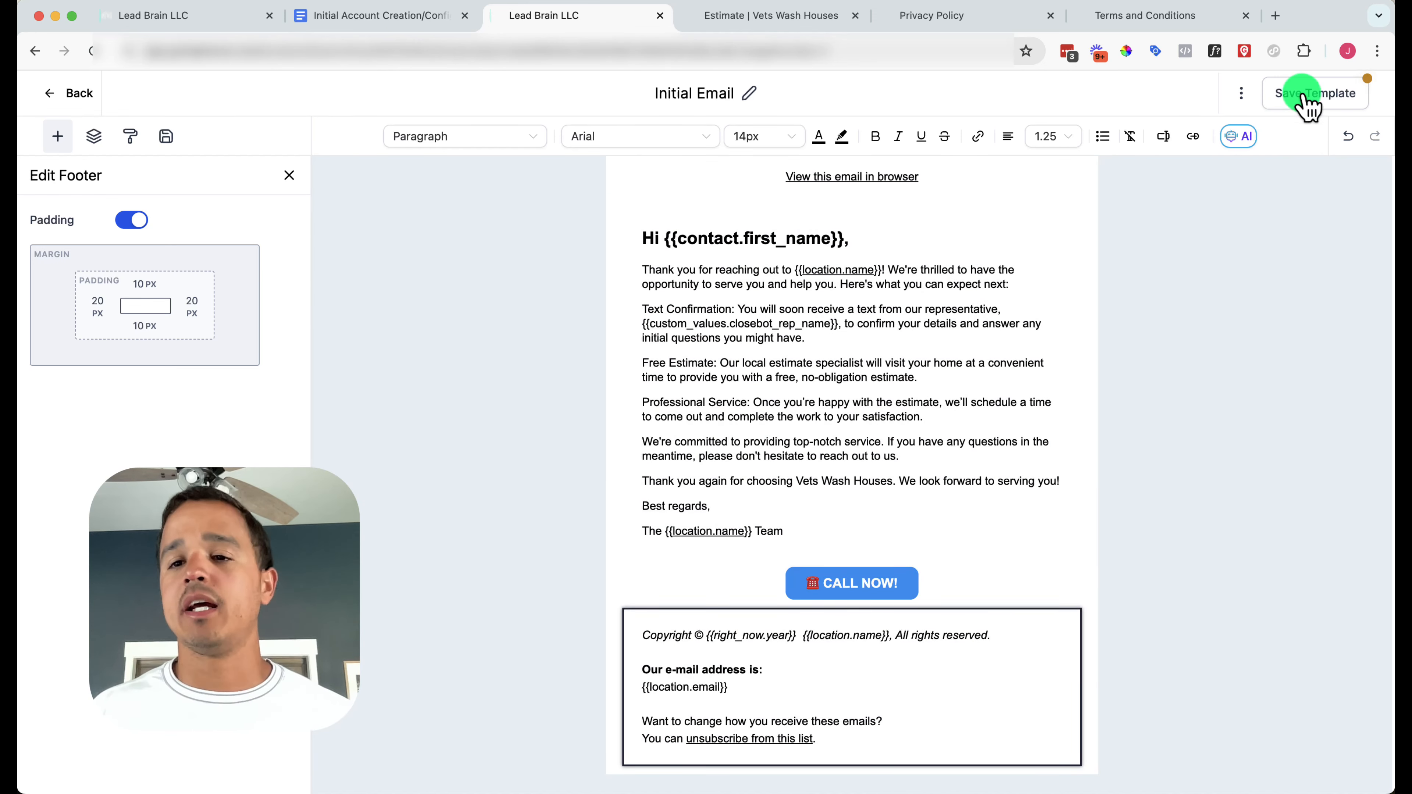
pyautogui.click(1308, 100)
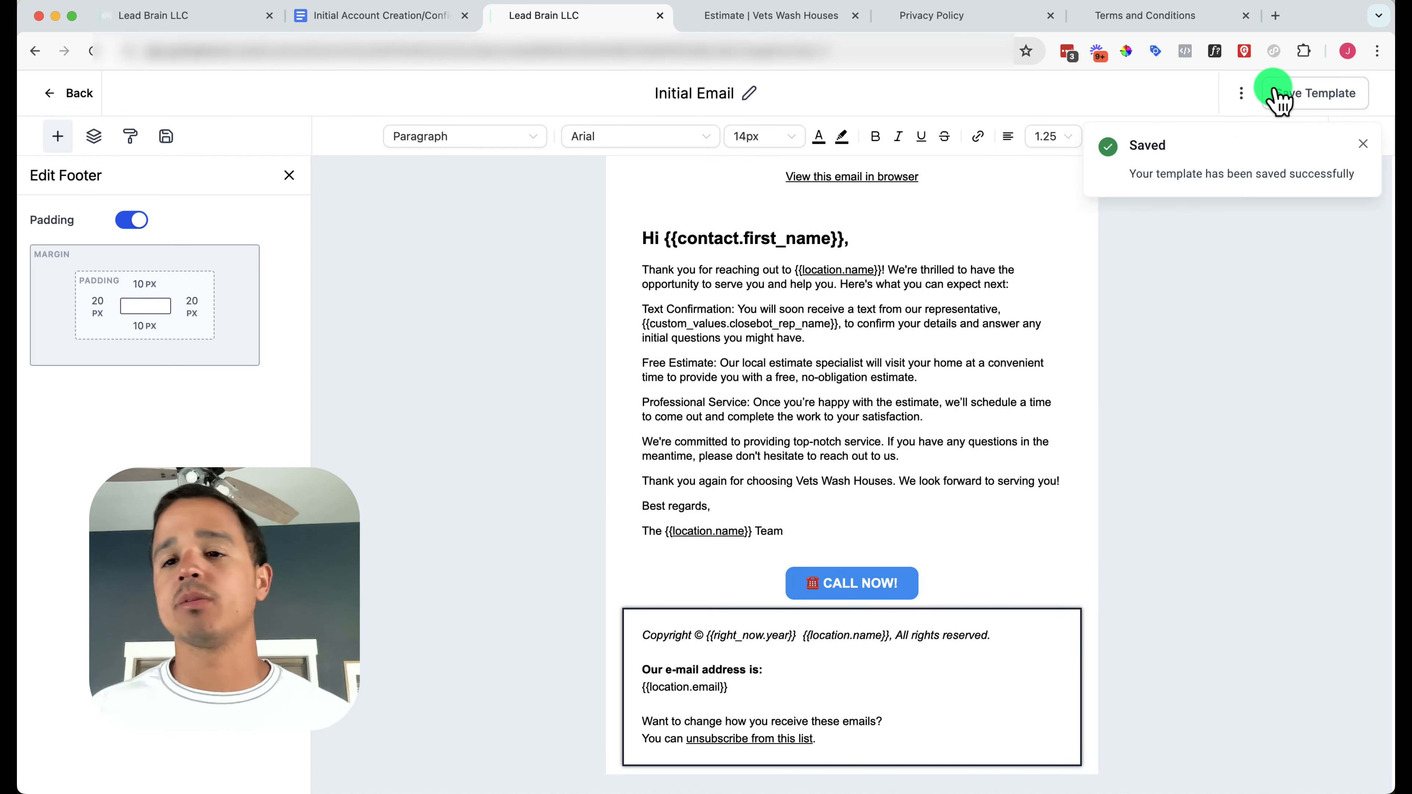
pyautogui.click(1247, 96)
pyautogui.click(1362, 144)
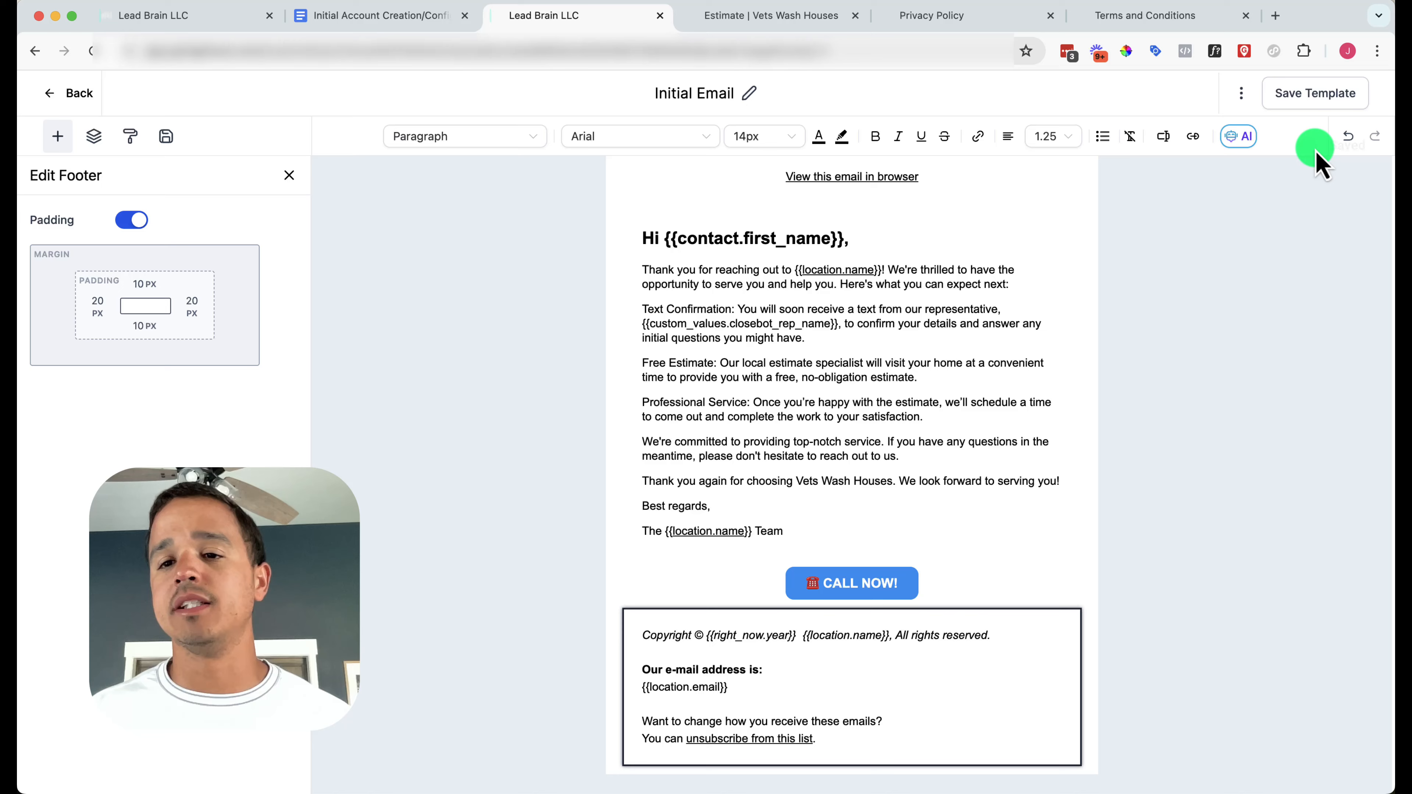
pyautogui.click(1242, 98)
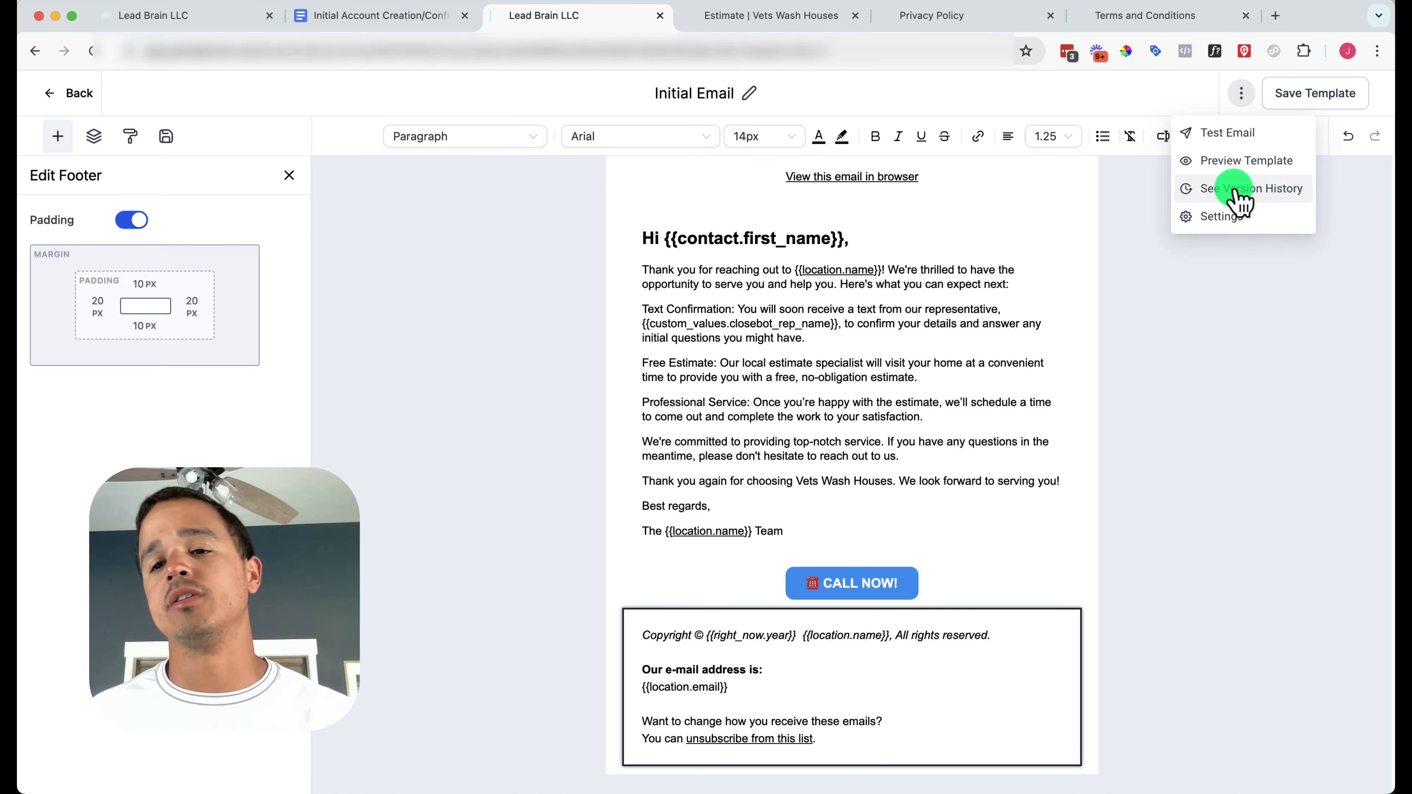
# Copy the subject 'Thank You for Contacting {{location.name}}!' from the handout into Email Subject
pyautogui.click(1226, 217)
pyautogui.click(426, 23)
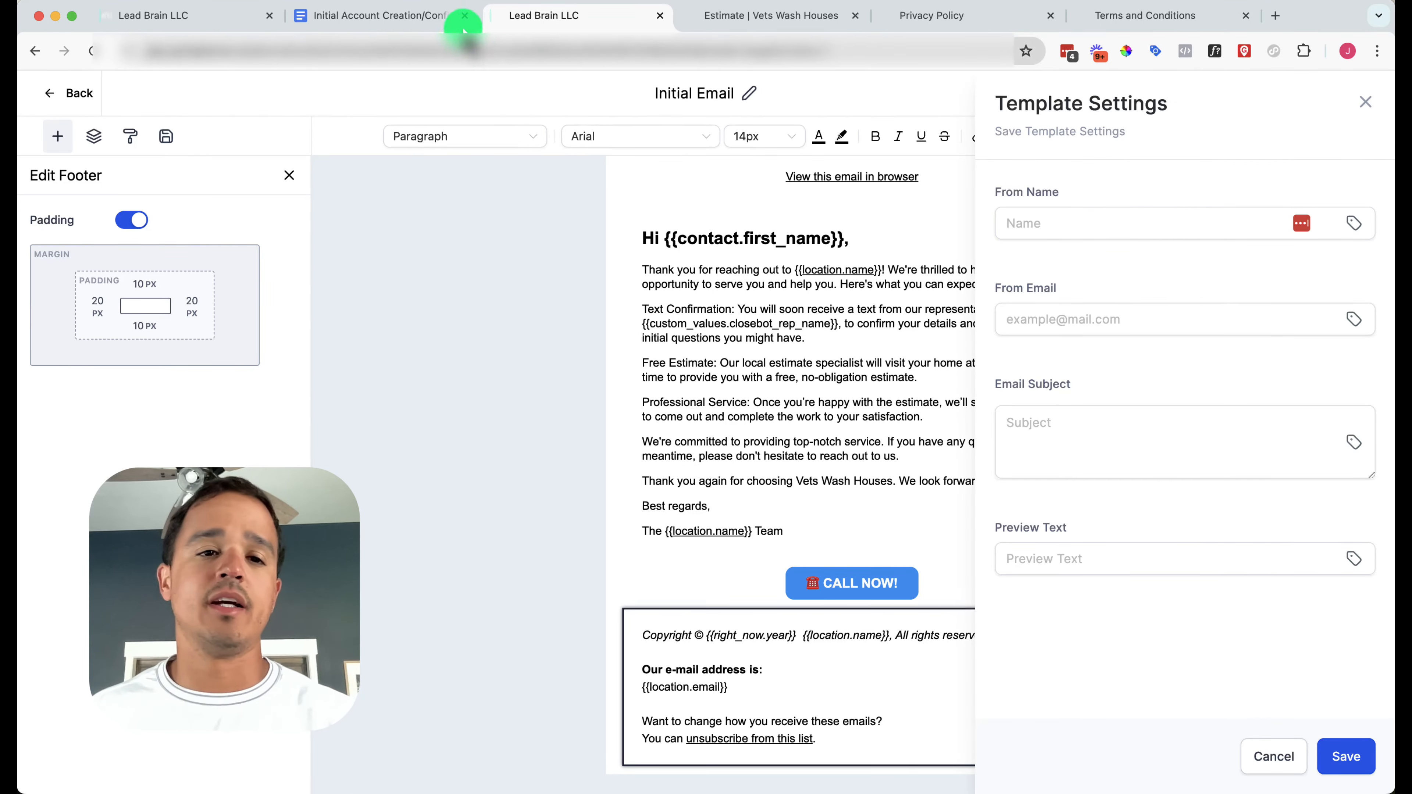
pyautogui.click(457, 262)
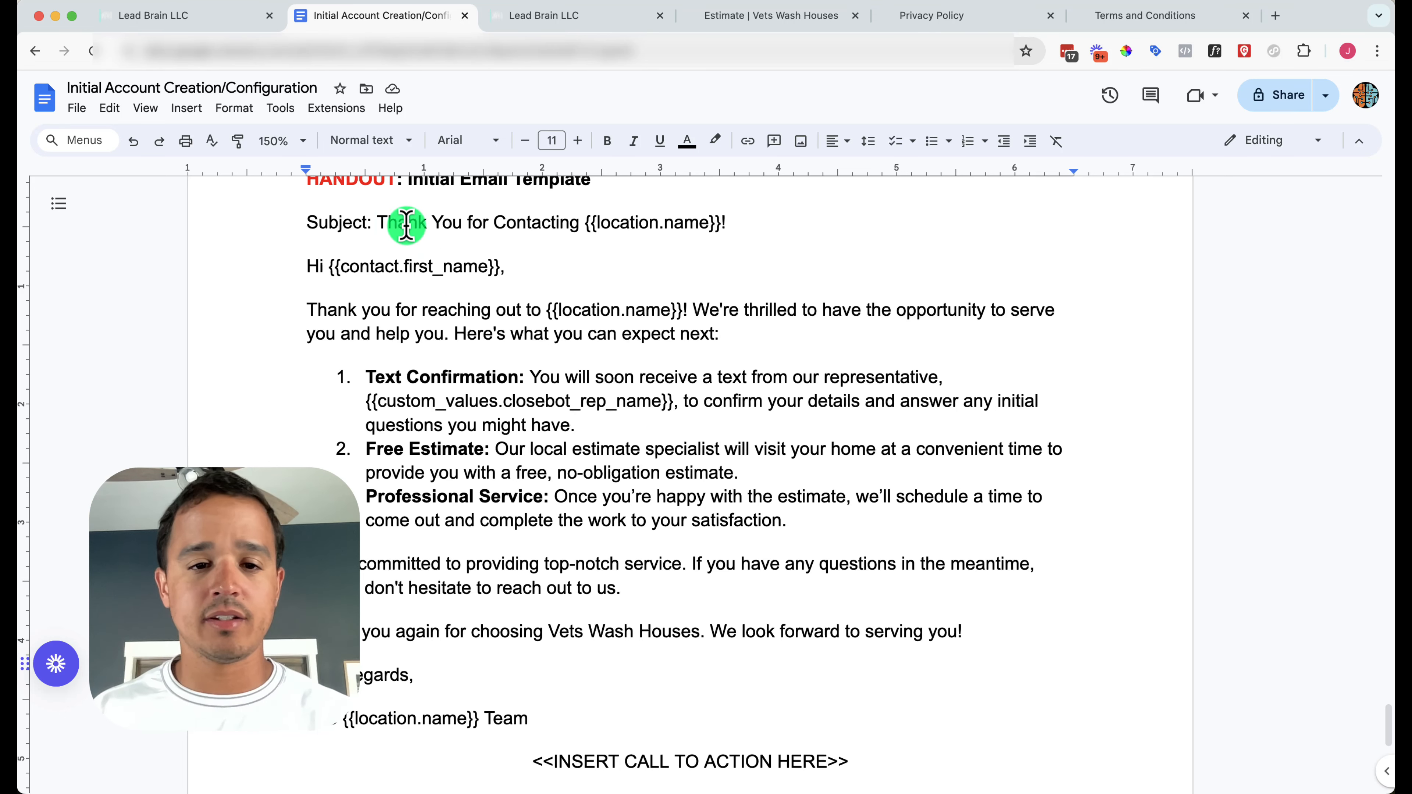
pyautogui.moveTo(378, 223); pyautogui.dragTo(732, 236)
pyautogui.press('super+c')
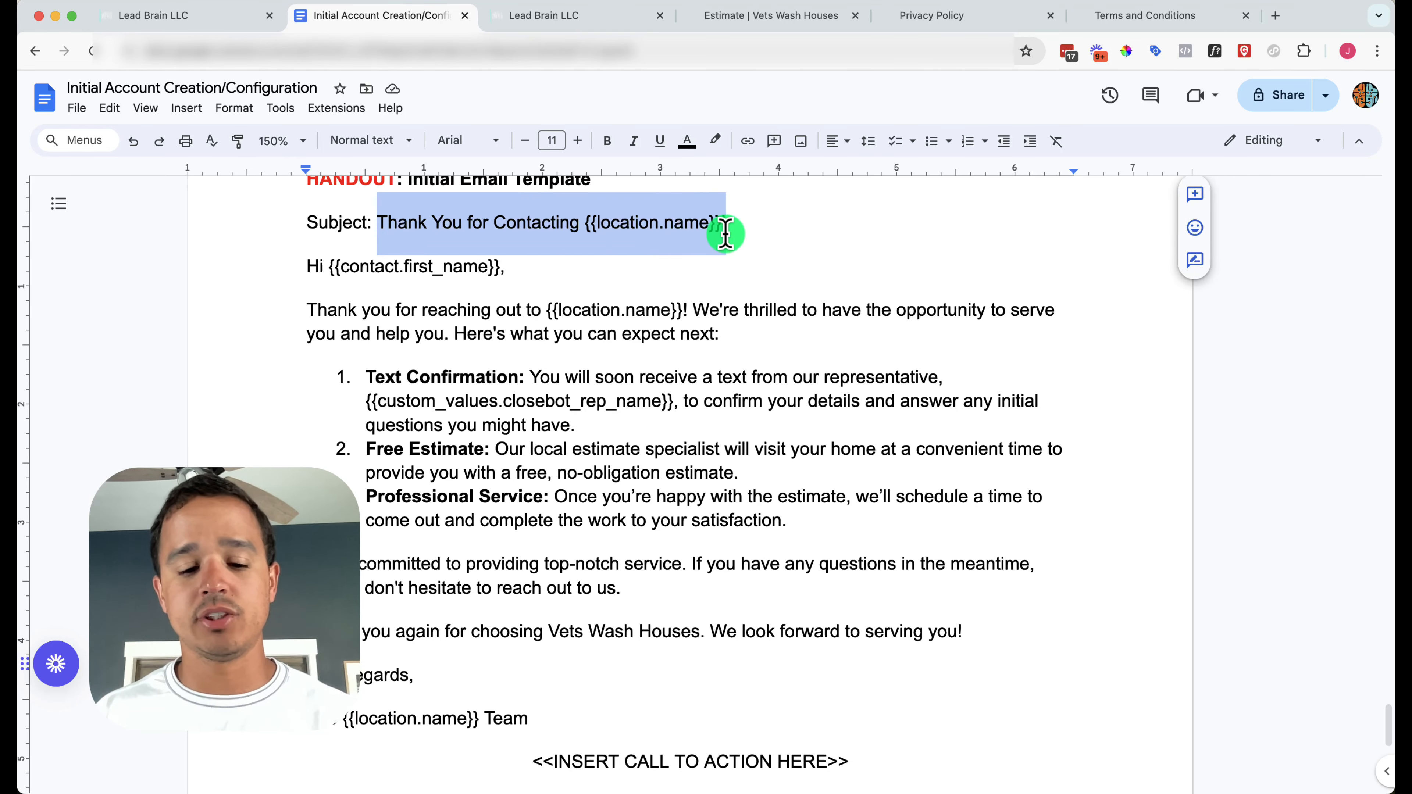
pyautogui.click(546, 15)
pyautogui.click(1046, 463)
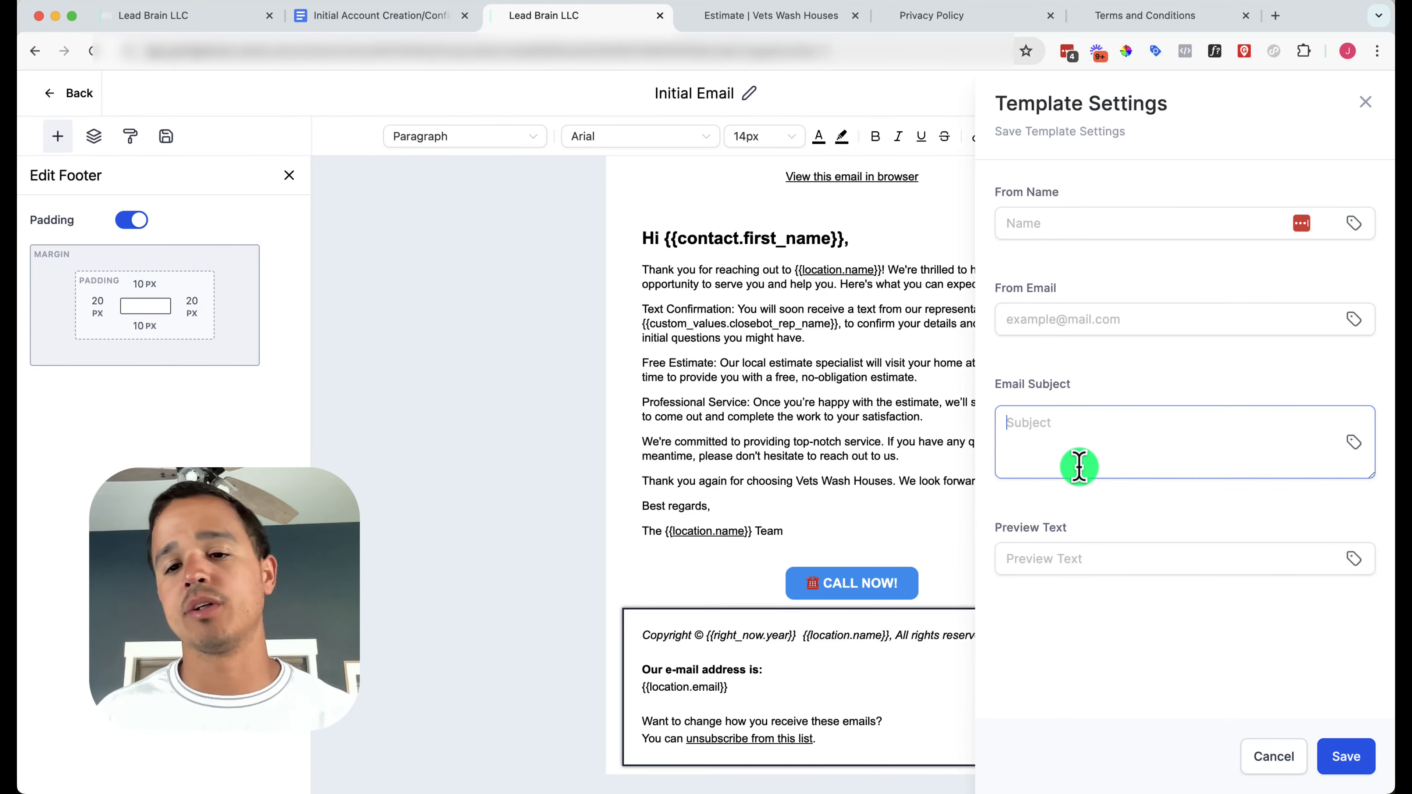
pyautogui.press('super+v')
# Set From Name to the location name merge field
pyautogui.click(1087, 222)
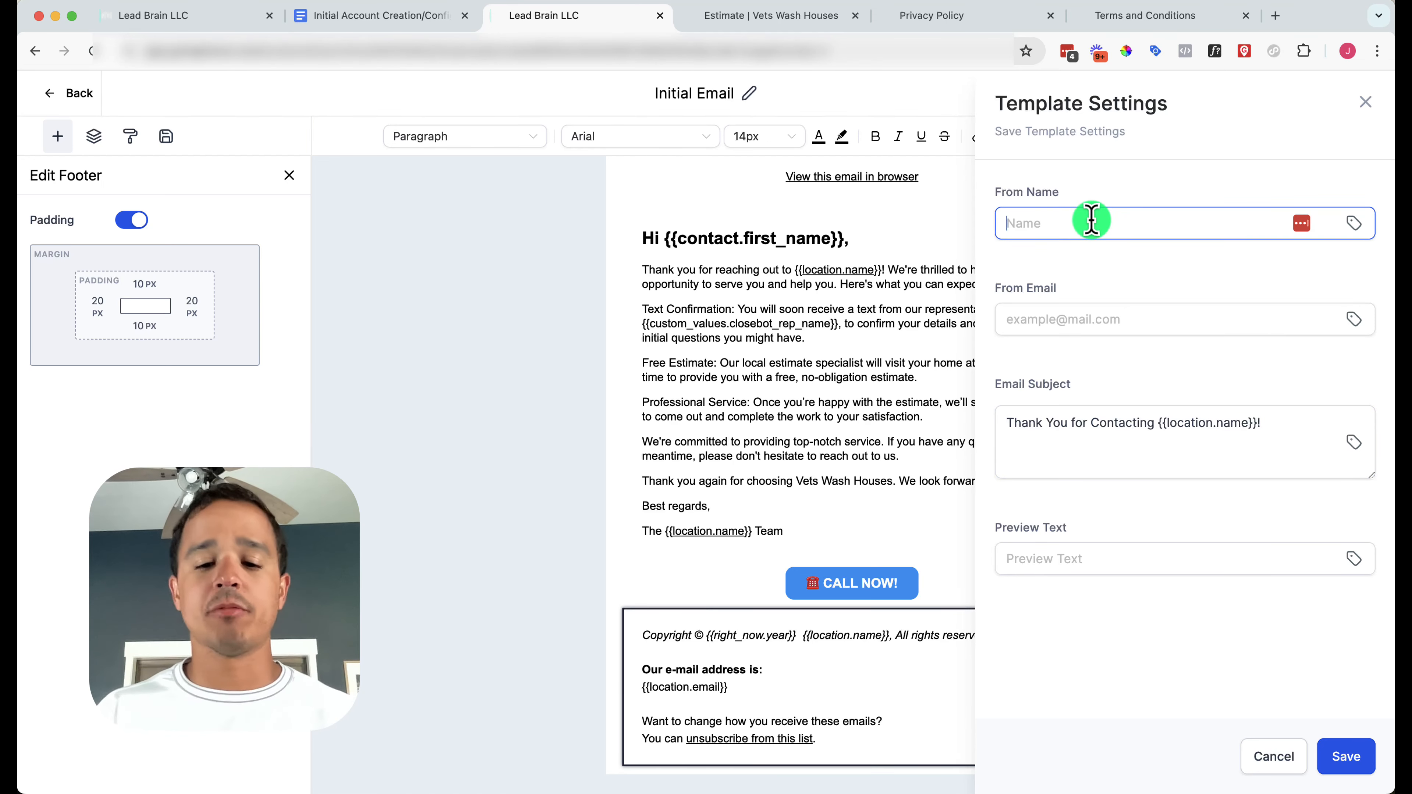
pyautogui.click(1354, 225)
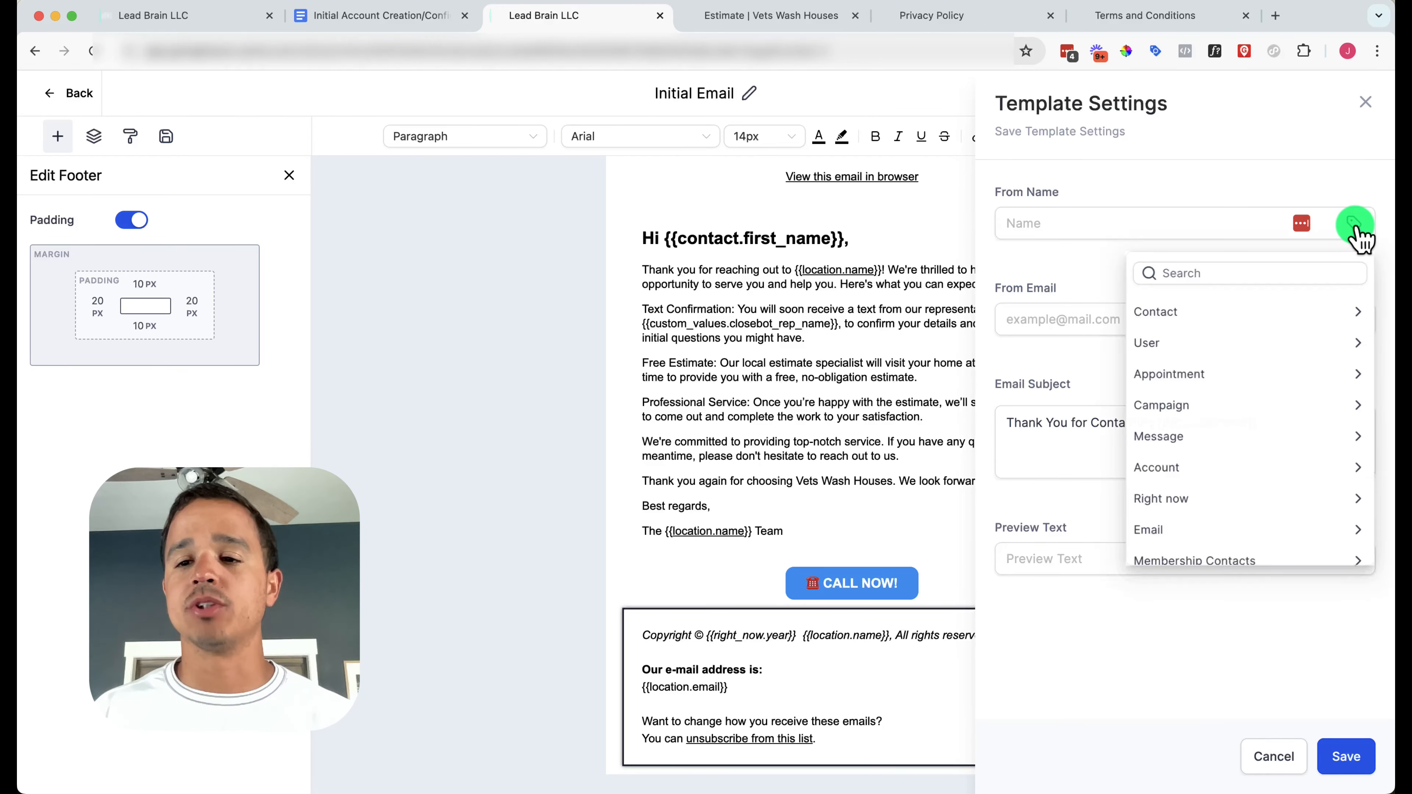
pyautogui.click(1195, 469)
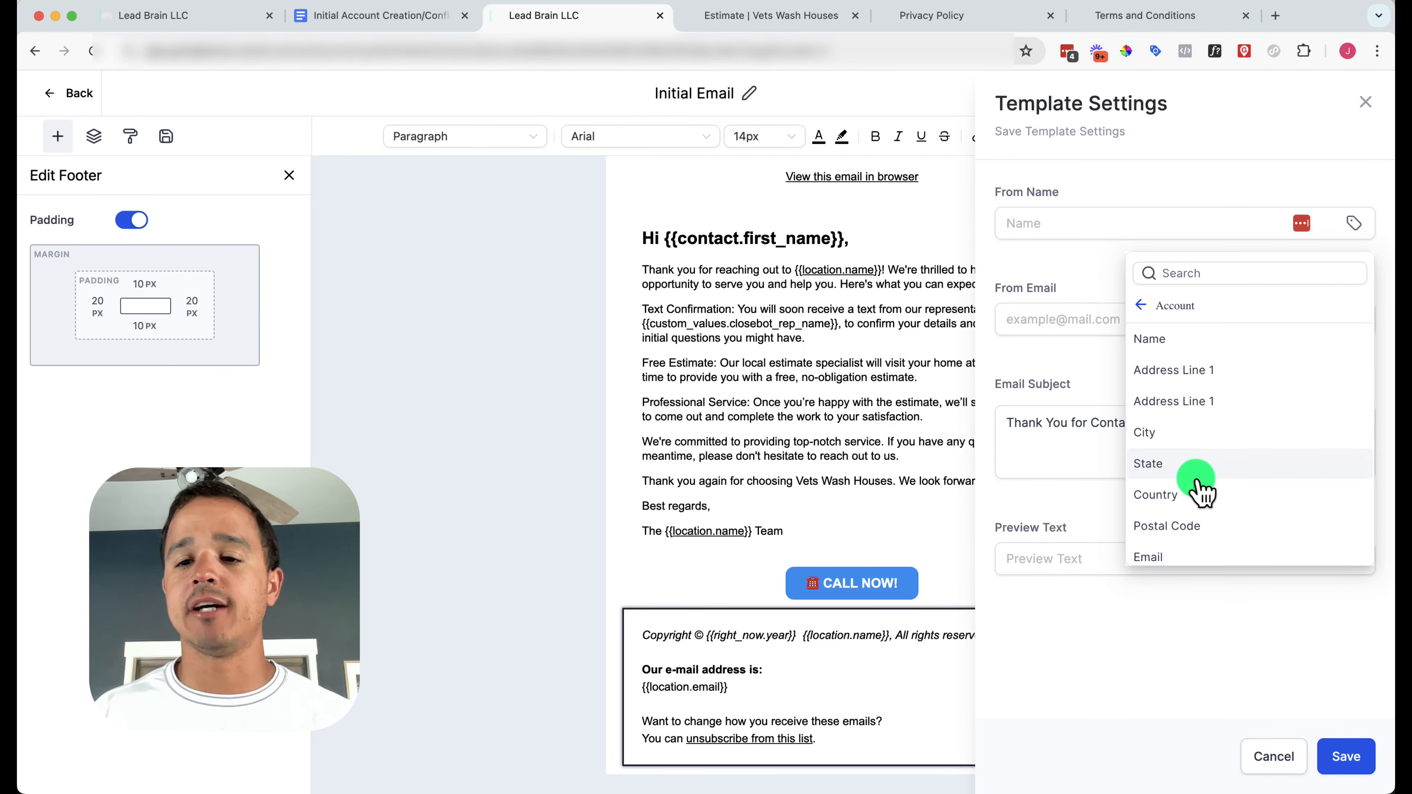
pyautogui.click(1202, 347)
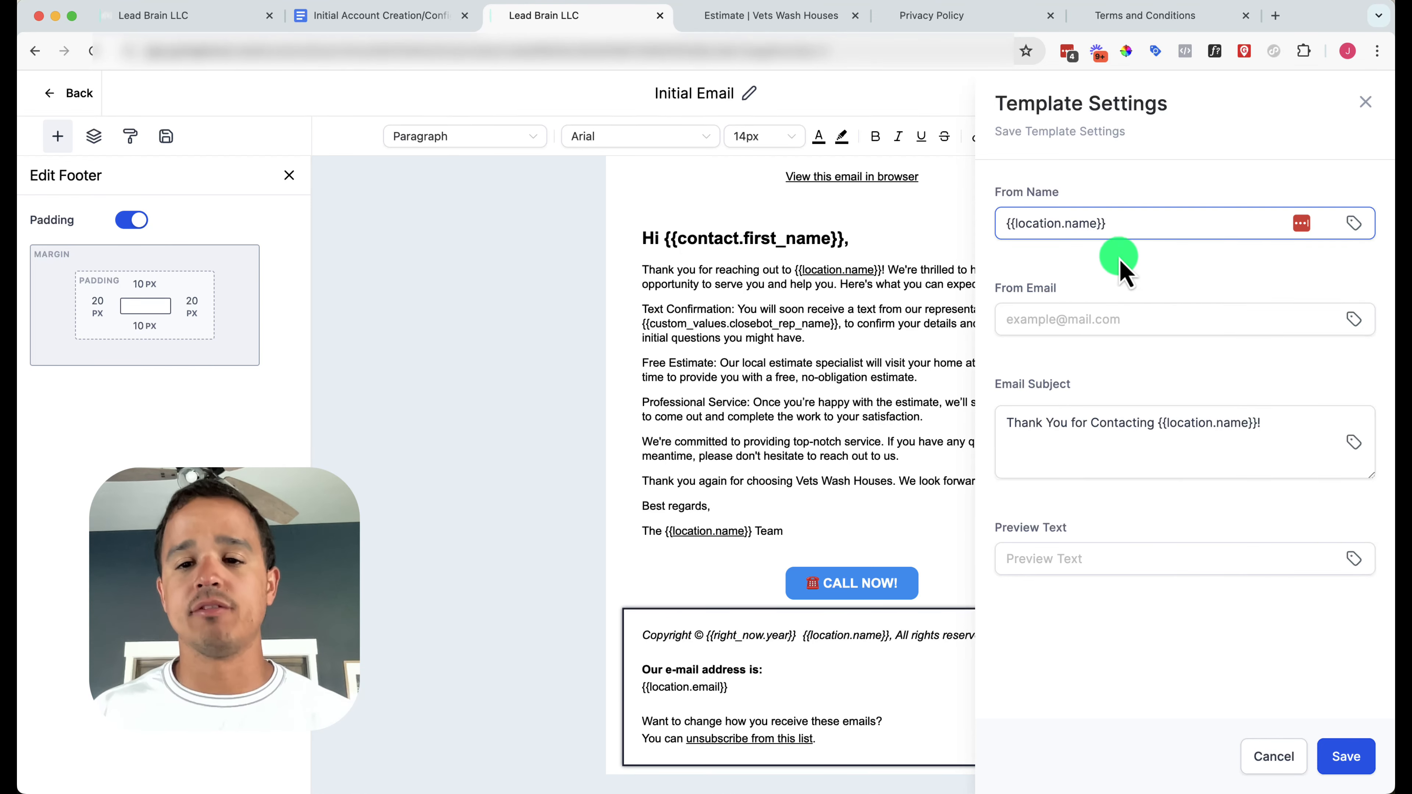
# Set From Email to {{ custom_values.from_email }} and save the settings and template
pyautogui.click(1118, 316)
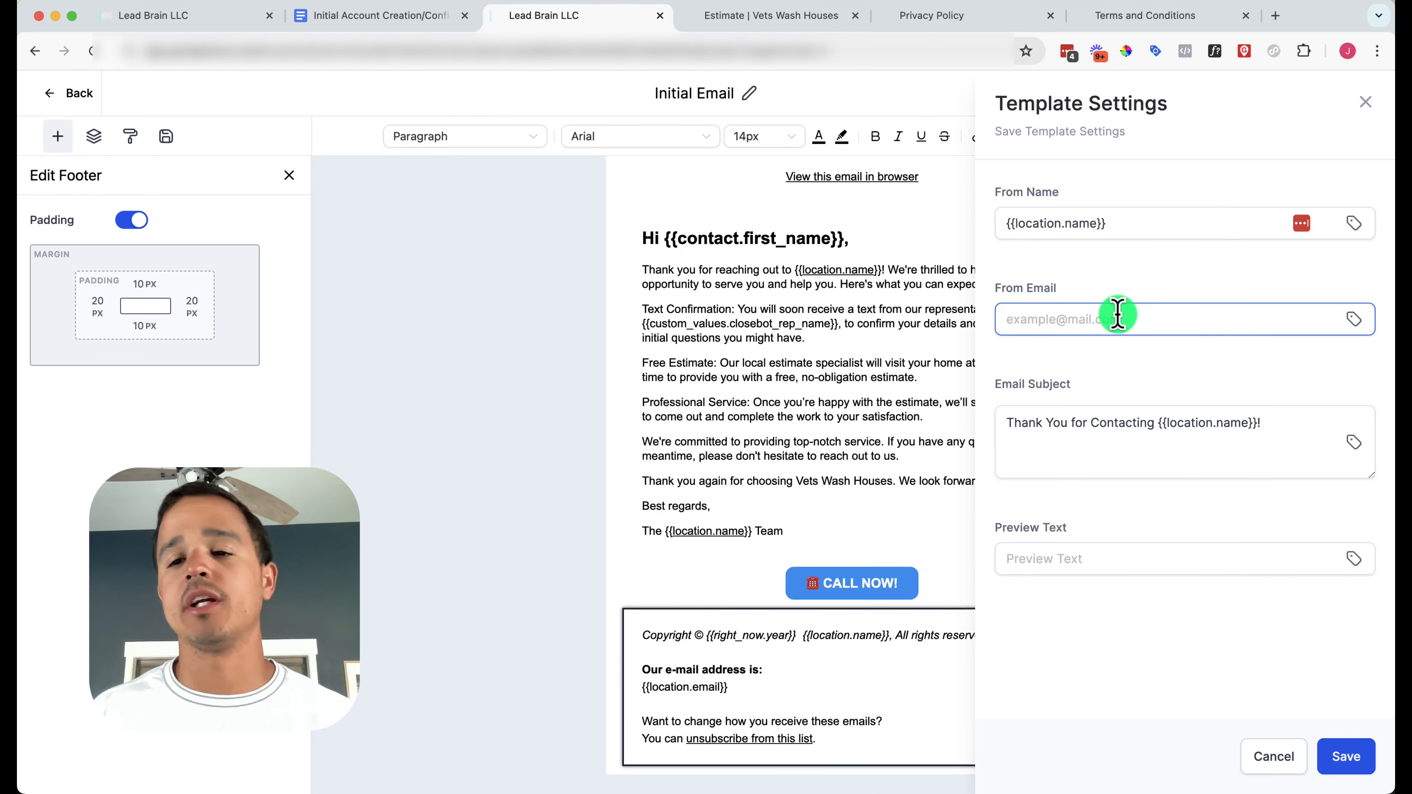
pyautogui.click(1358, 320)
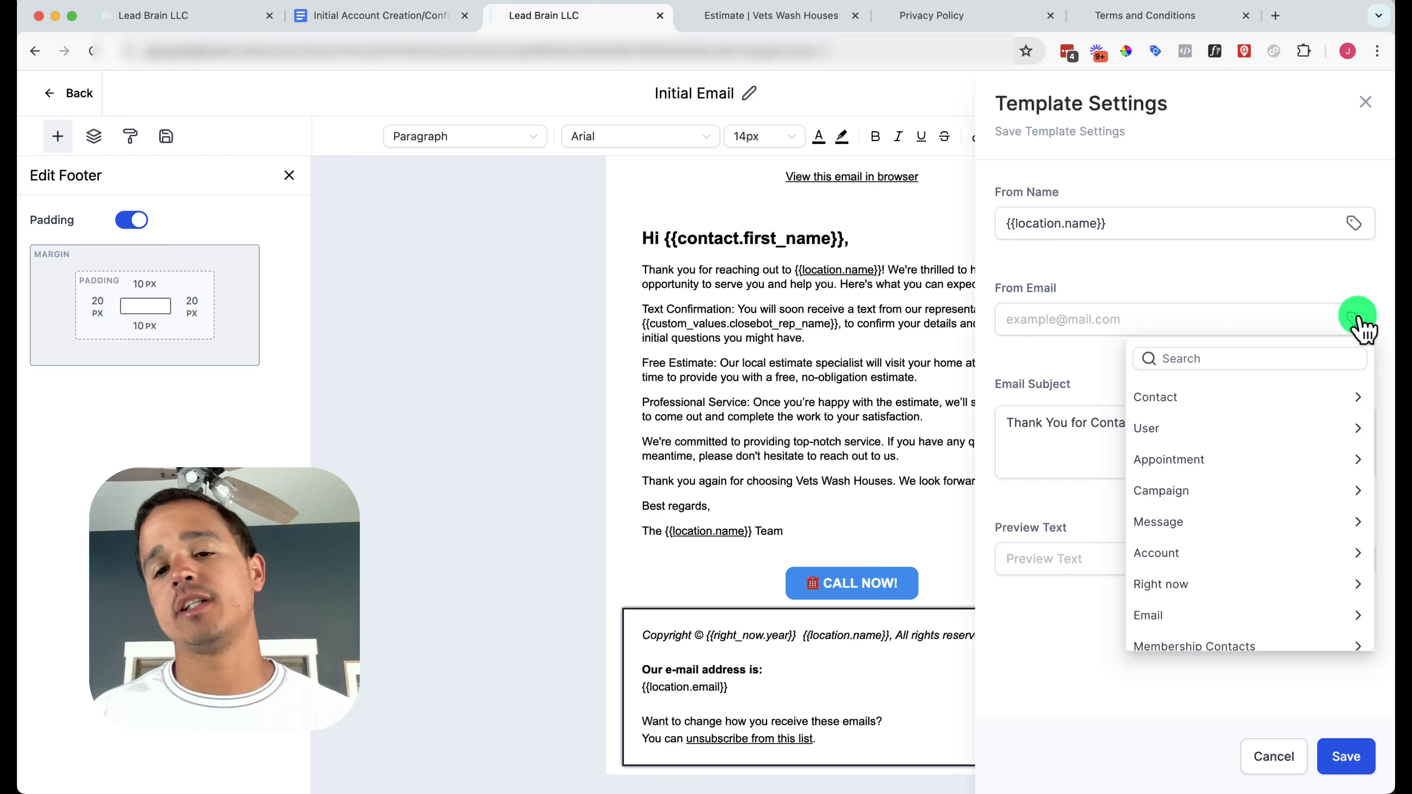
pyautogui.click(1120, 333)
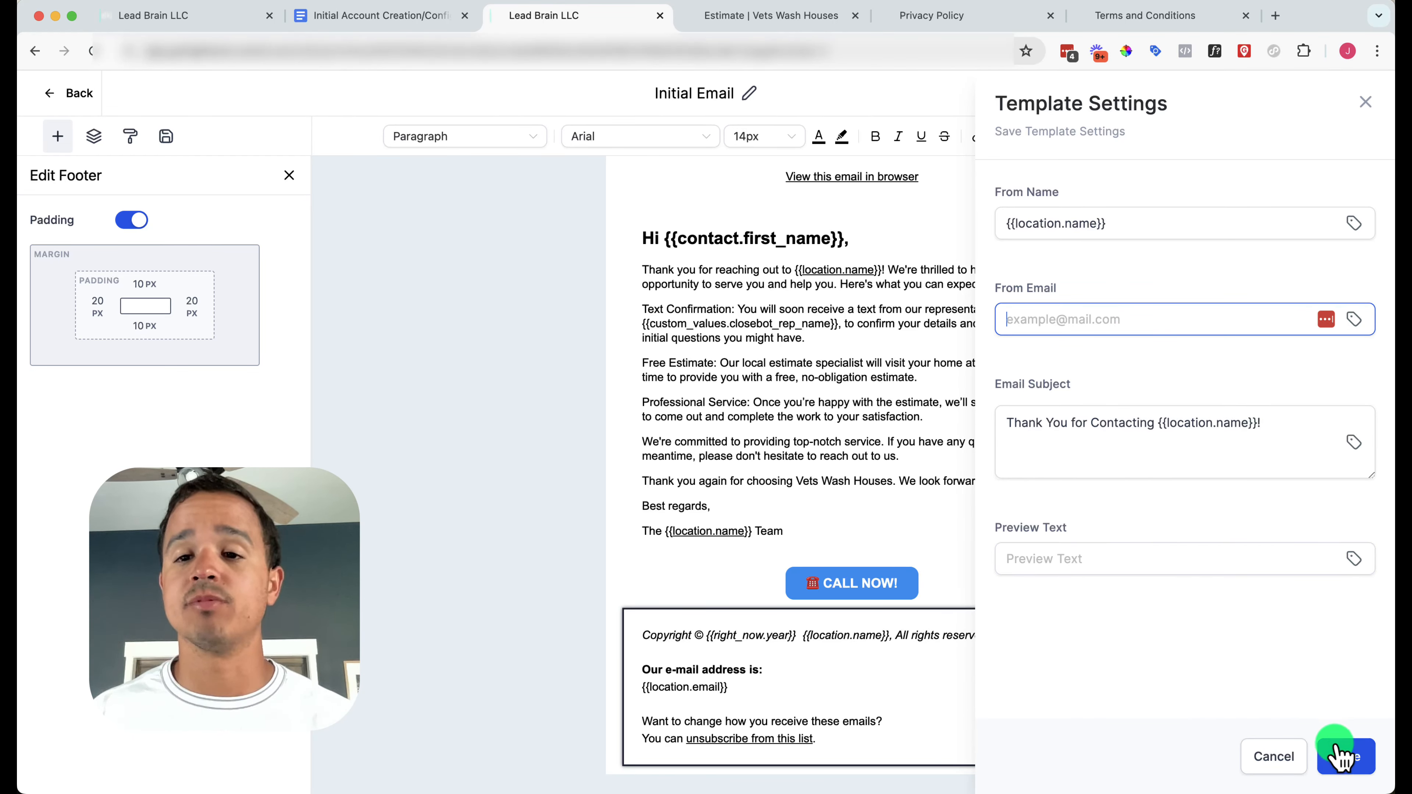
pyautogui.click(1328, 325)
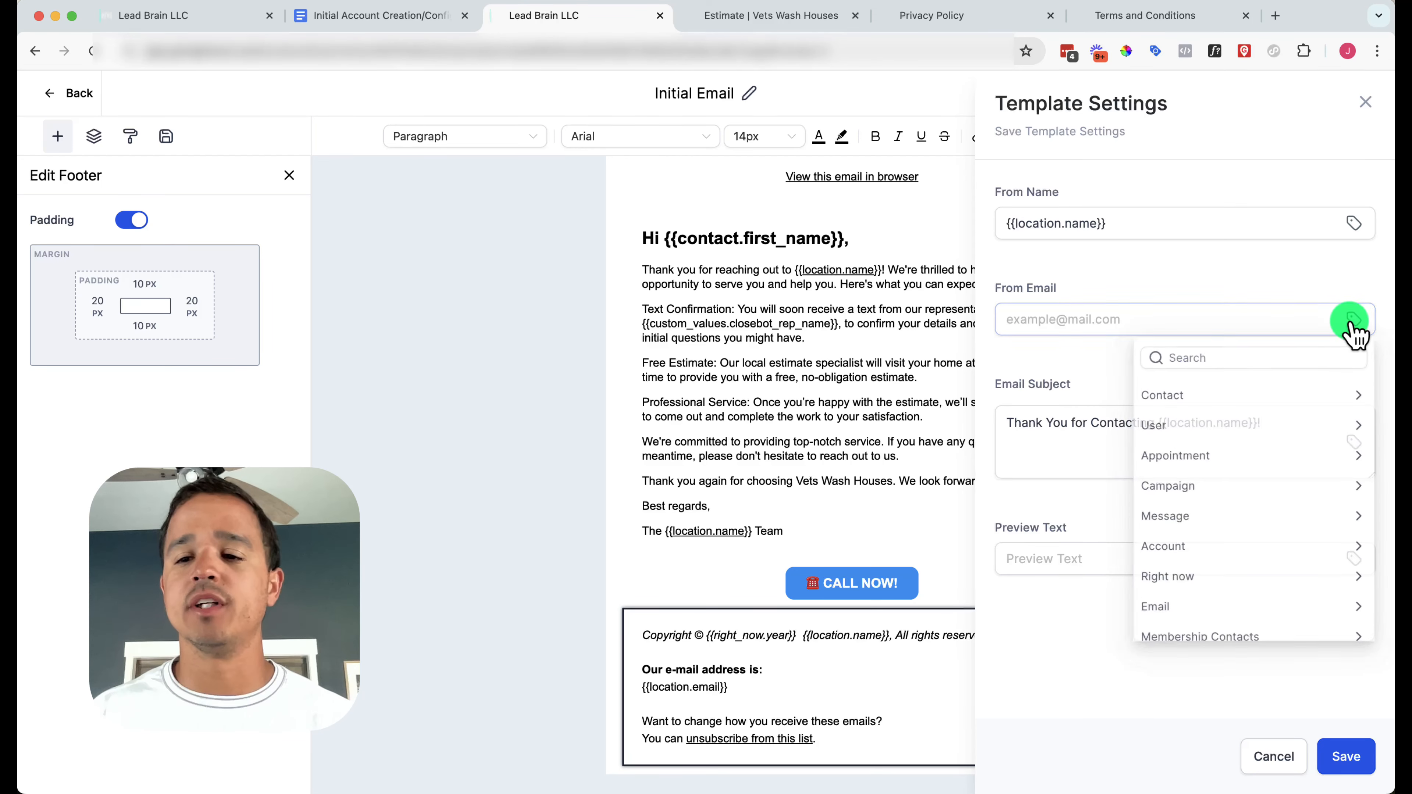
pyautogui.scroll(-5, 1235, 557)
pyautogui.click(1204, 645)
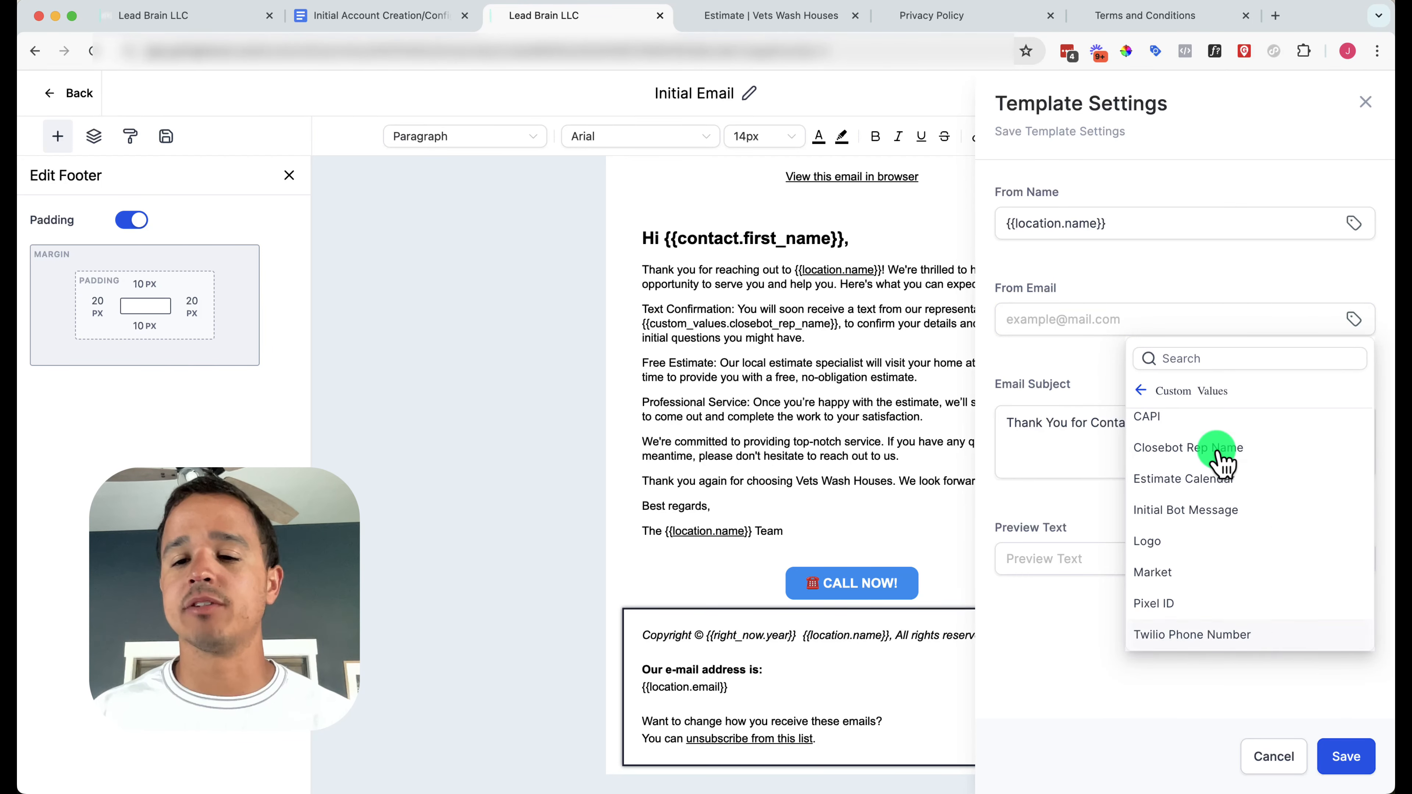
pyautogui.click(1217, 429)
pyautogui.doubleClick(1118, 319)
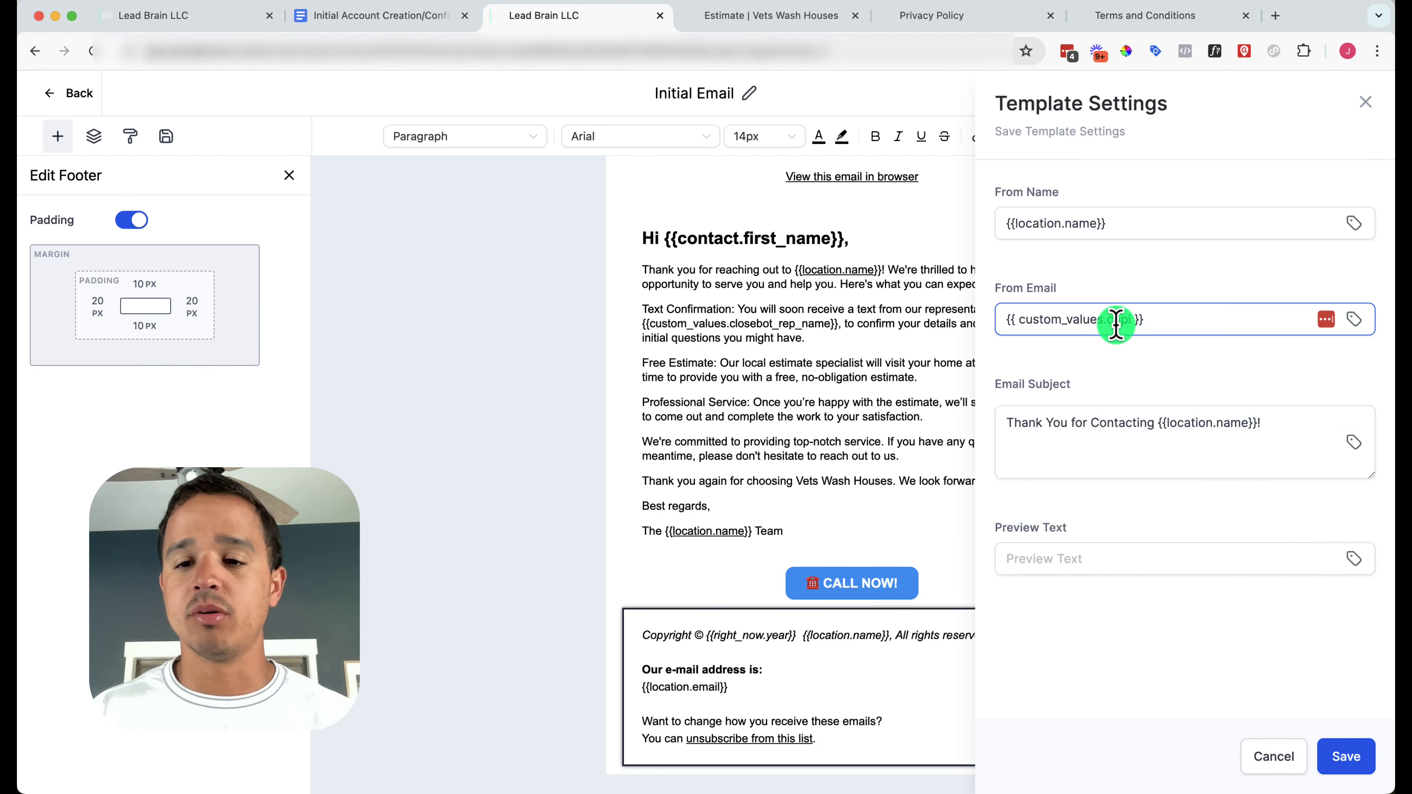
pyautogui.write('from_ema')
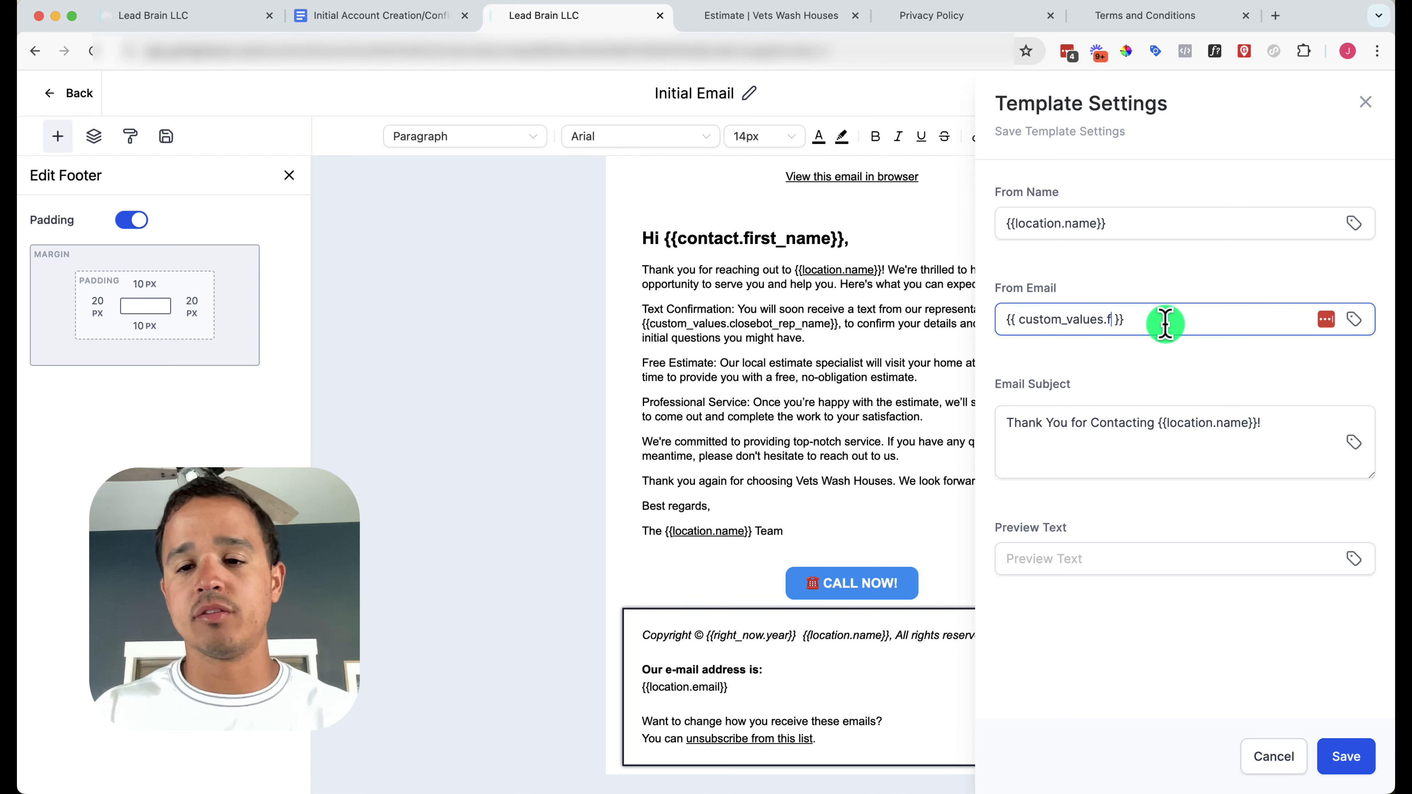
pyautogui.write('il')
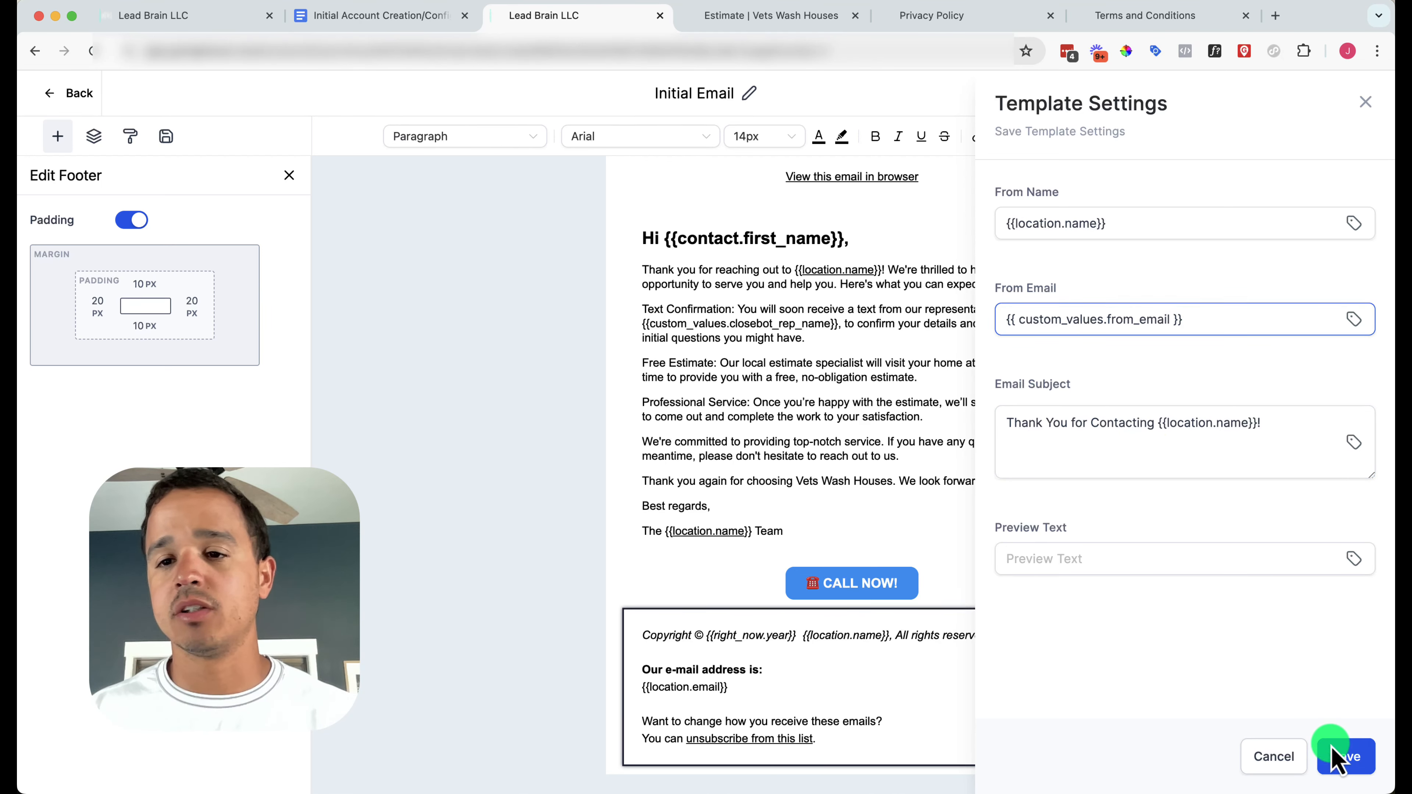
pyautogui.click(1339, 756)
pyautogui.click(1303, 92)
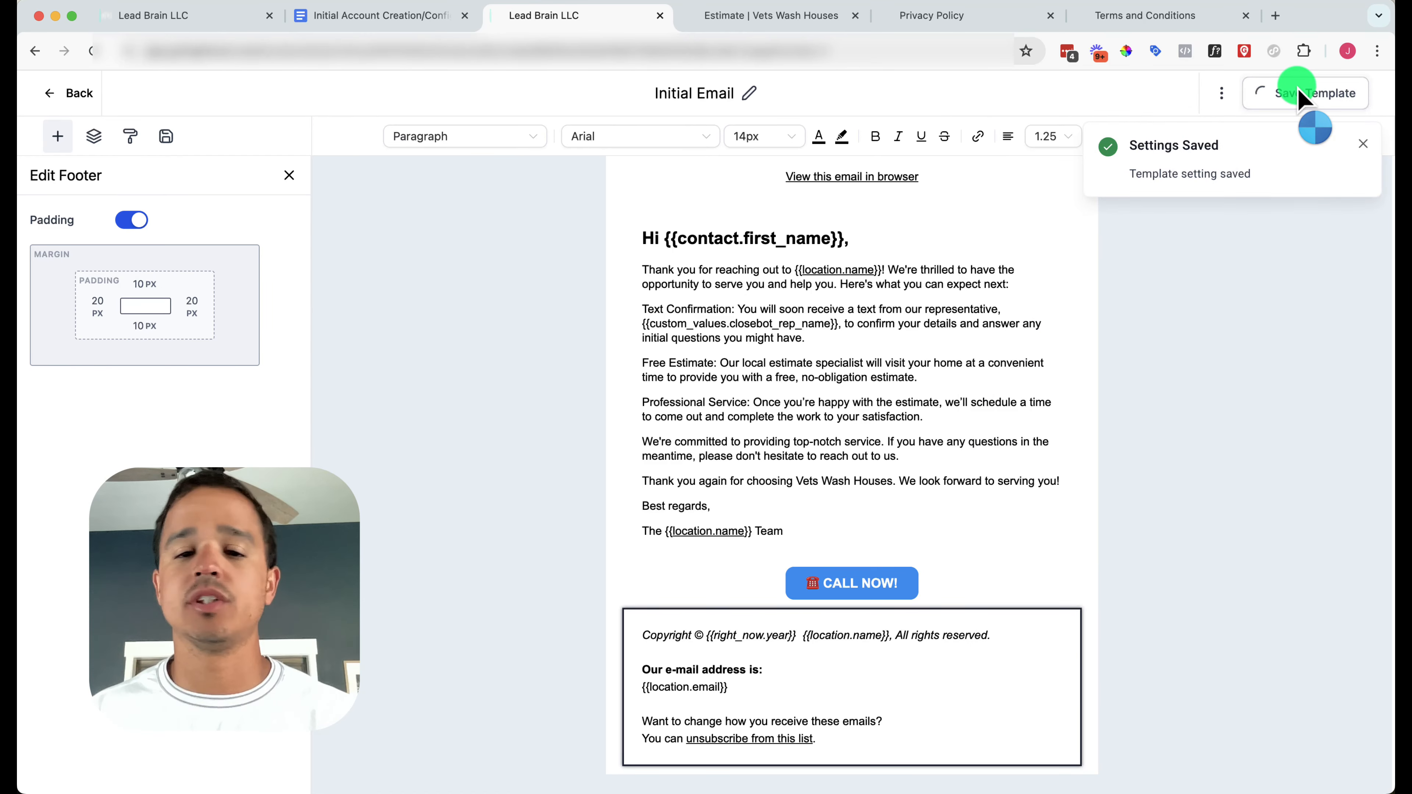
# Open GoHighLevel's account settings, then bring up the setup checklist document
pyautogui.click(79, 93)
pyautogui.click(61, 770)
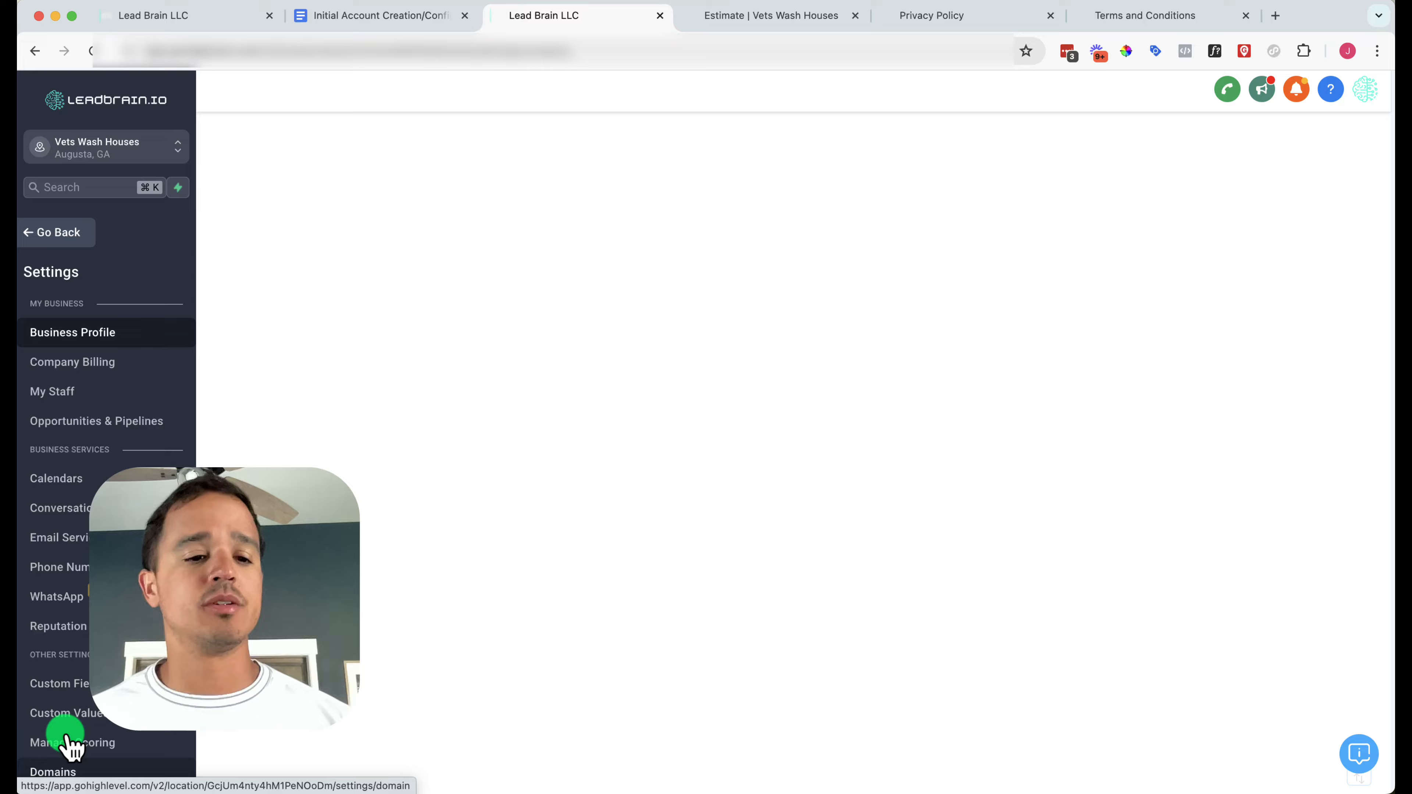
pyautogui.click(378, 15)
pyautogui.scroll(15, 515, 536)
pyautogui.scroll(10, 516, 536)
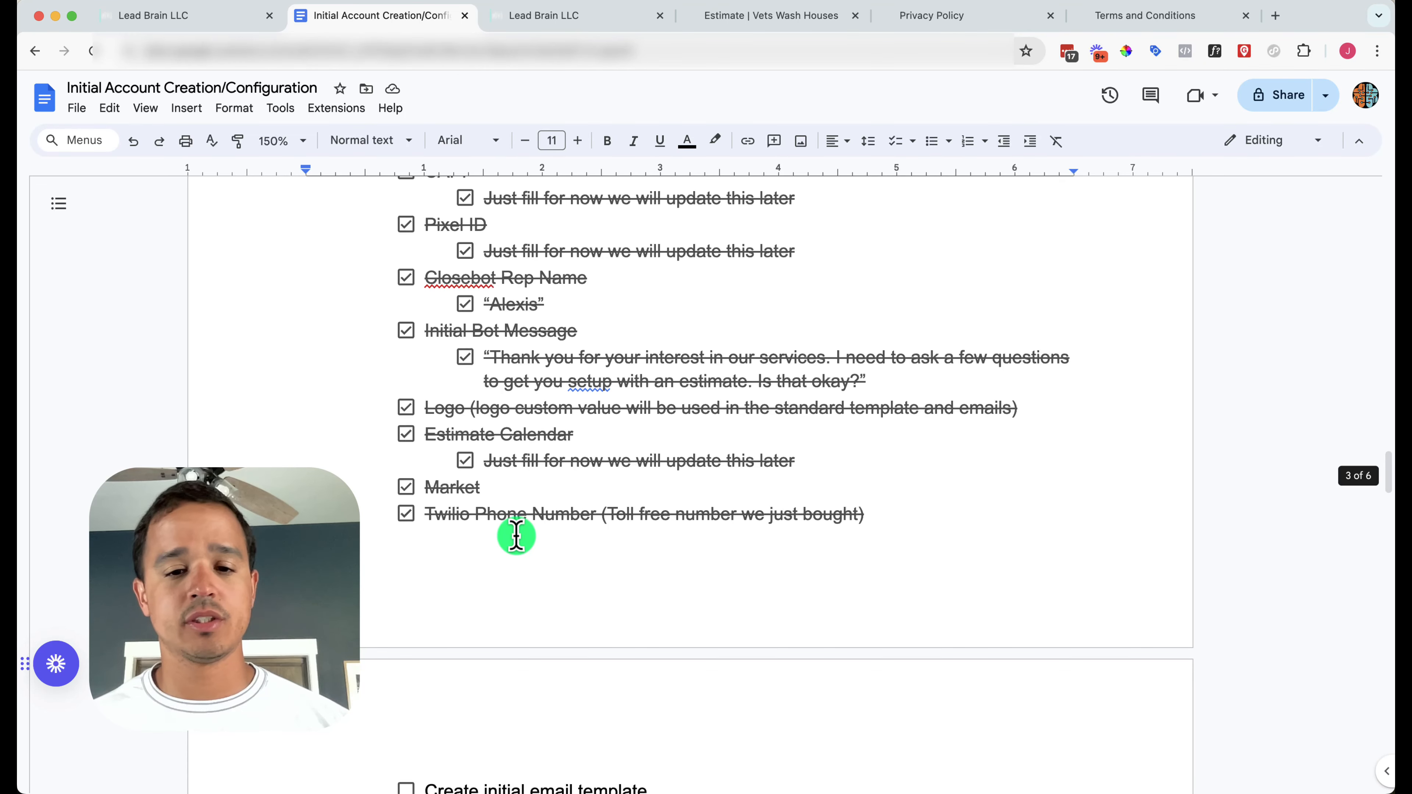
pyautogui.scroll(-2, 516, 536)
# Add a 'From Email' checklist item with an indented '(email you want to send from)' sub-item
pyautogui.click(896, 432)
pyautogui.press('Return')
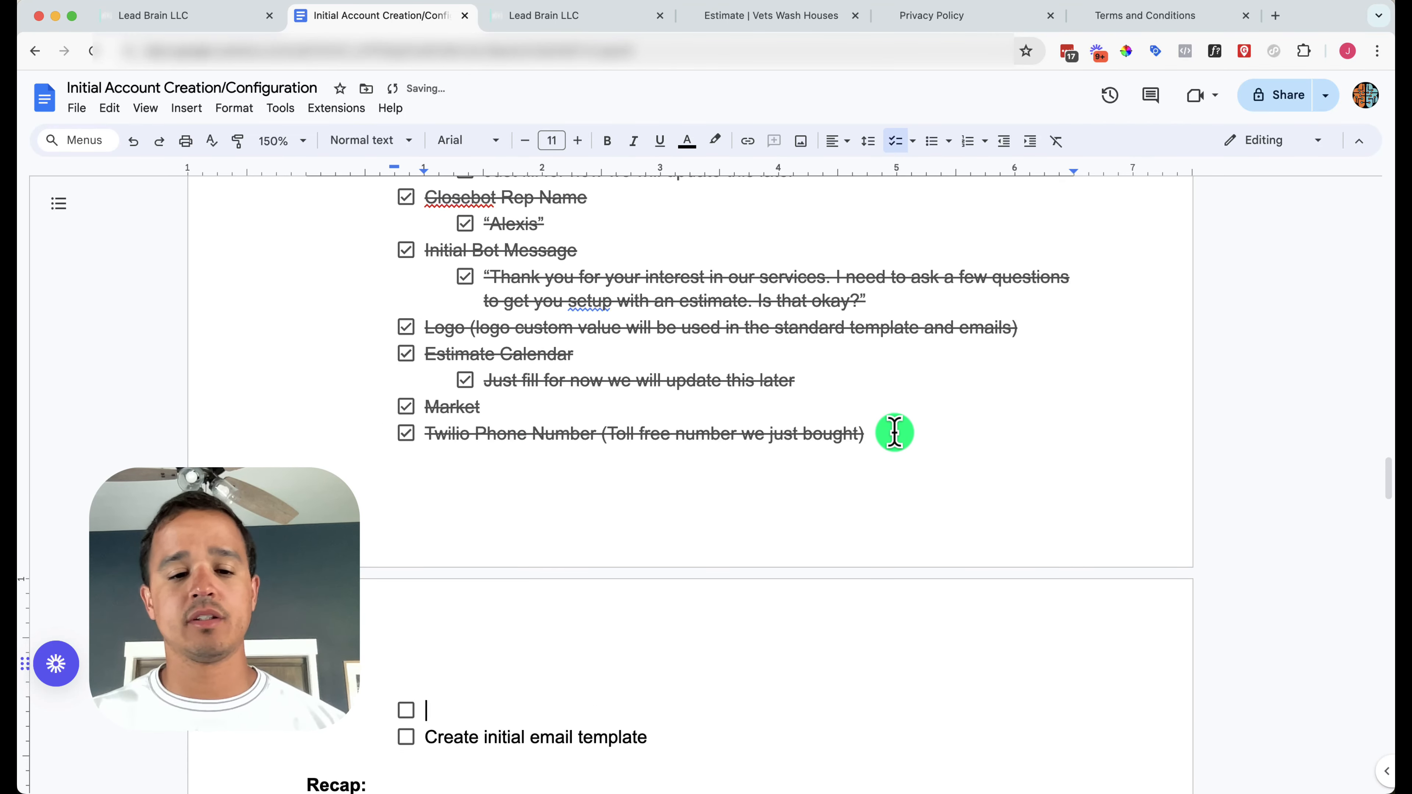
pyautogui.write('From Email')
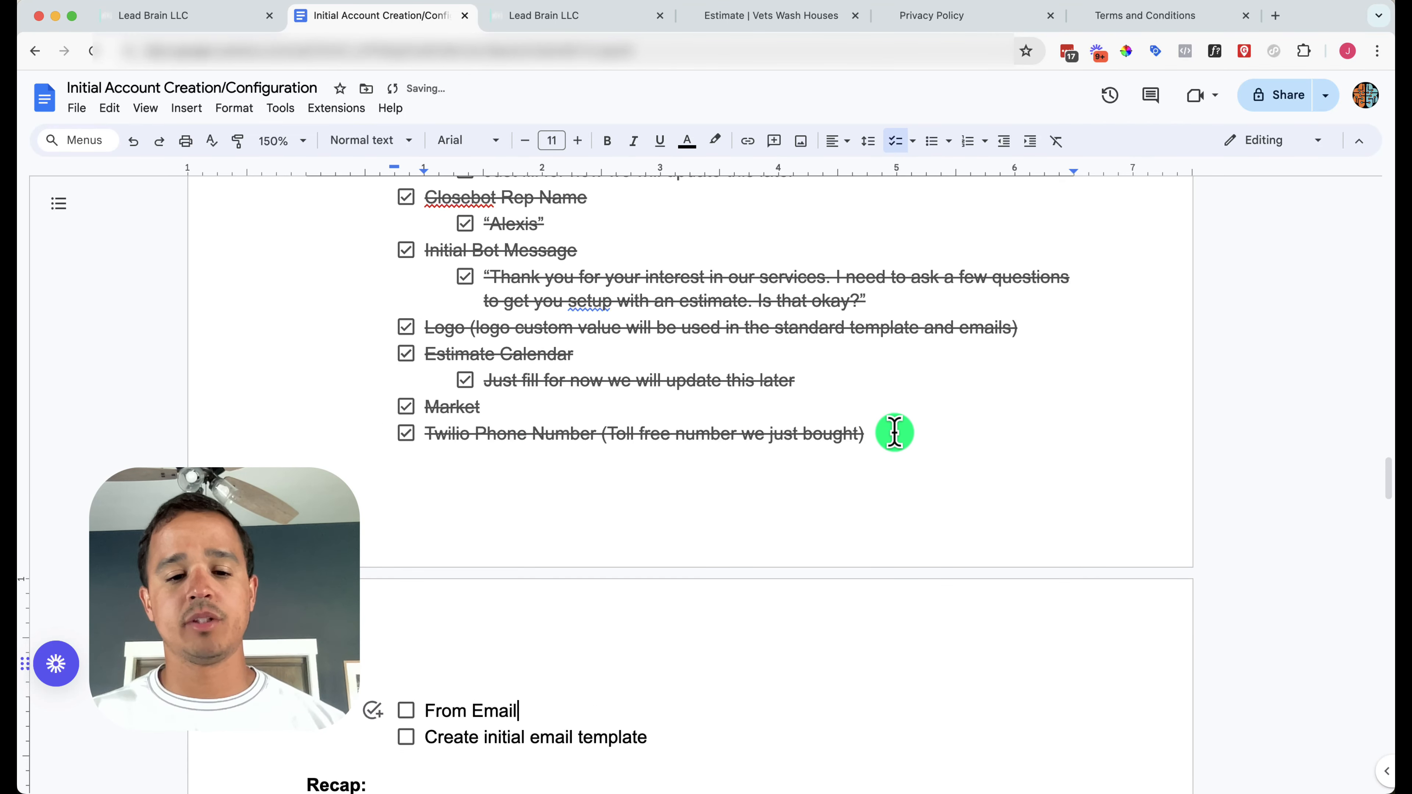
pyautogui.write(' (email you w')
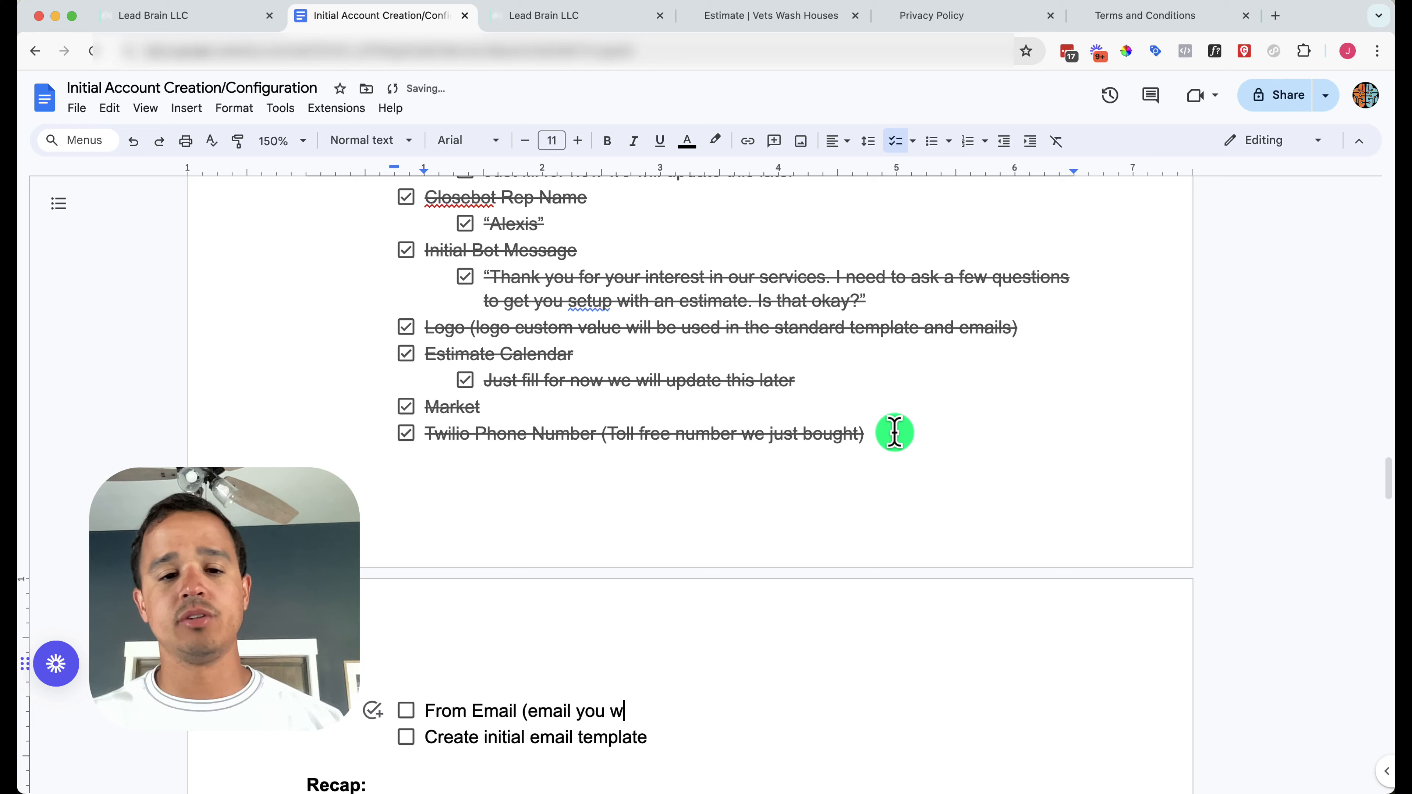
pyautogui.write('ant to send fr')
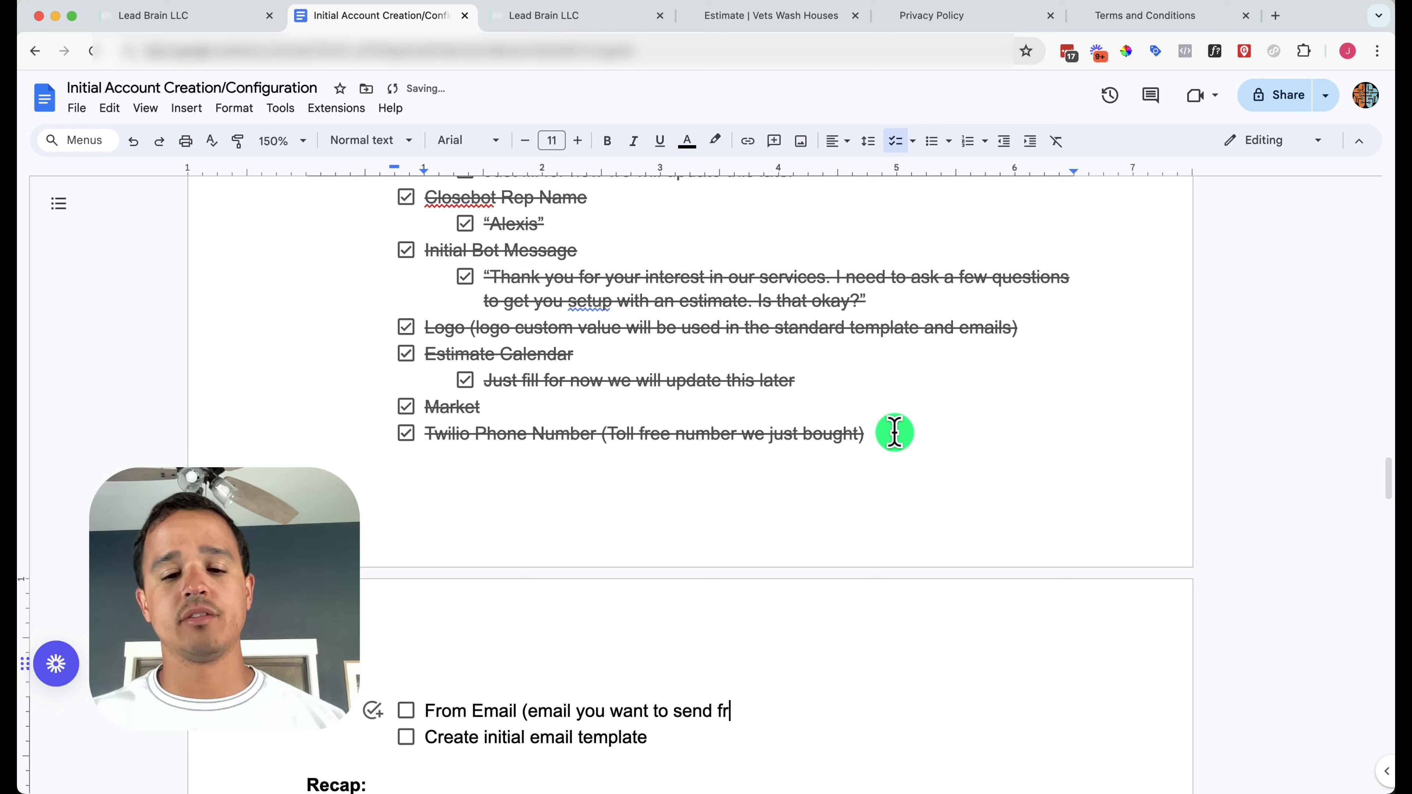
pyautogui.write('om)')
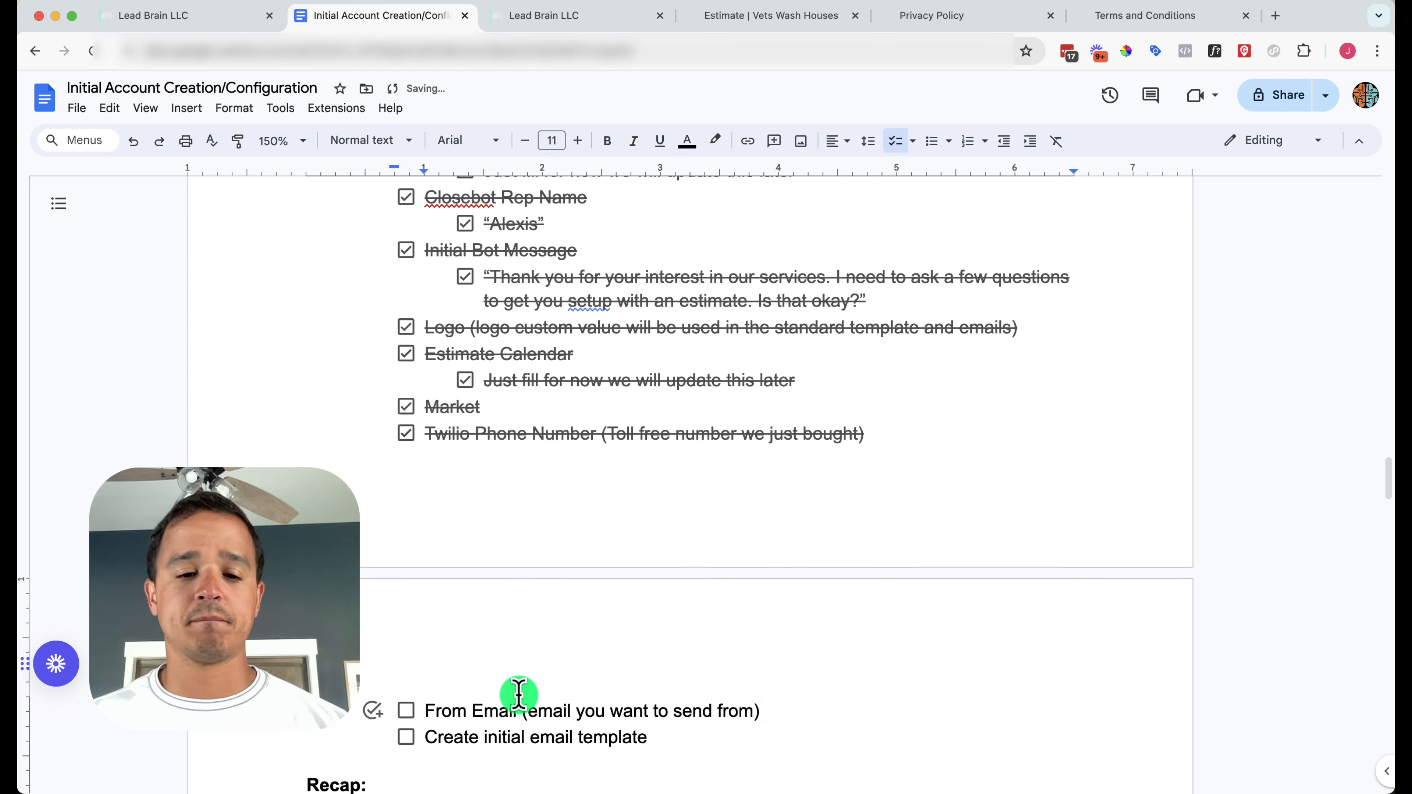
pyautogui.click(519, 694)
pyautogui.press('Return')
pyautogui.press('Tab')
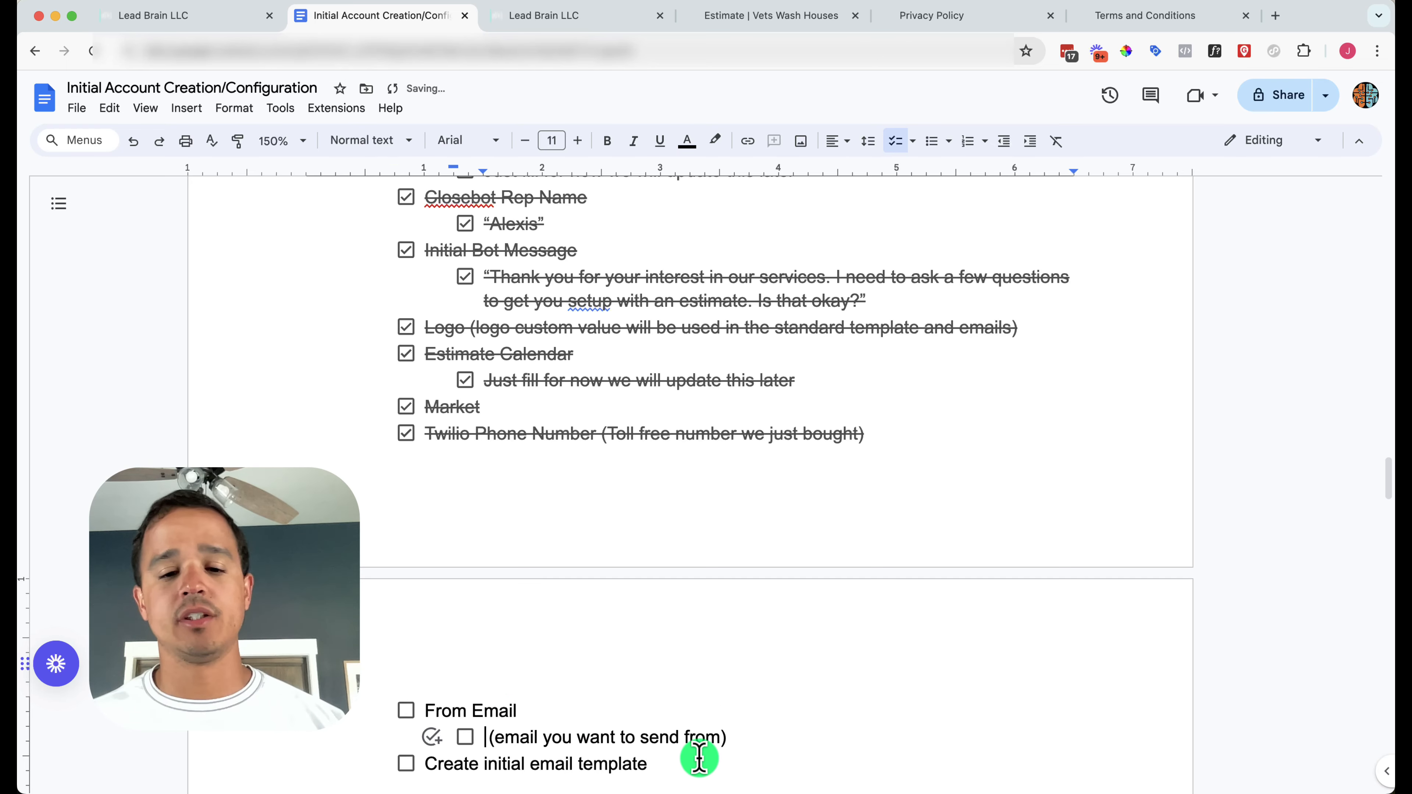
pyautogui.click(522, 16)
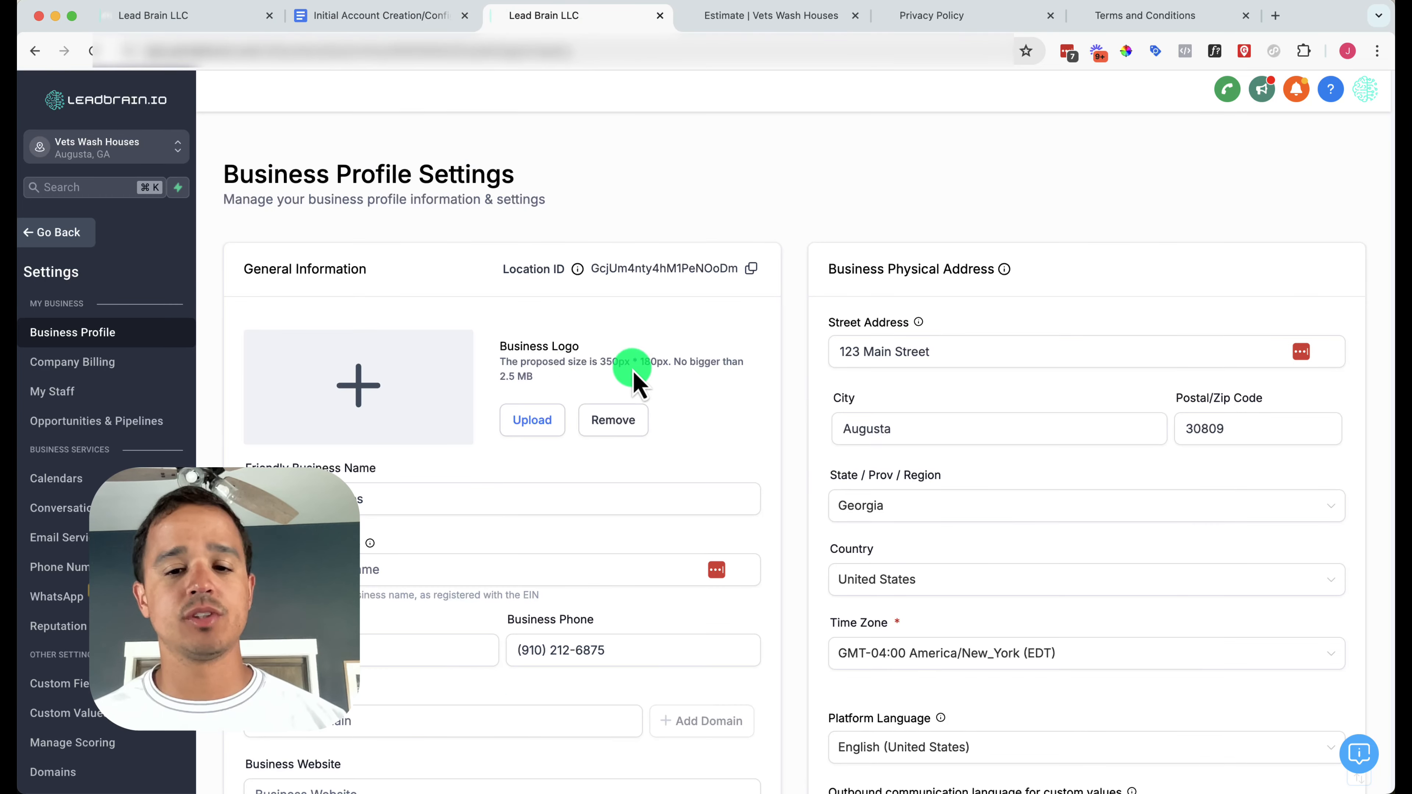
# Add a new custom value named 'From Email' whose value is the sender's email address
pyautogui.click(84, 715)
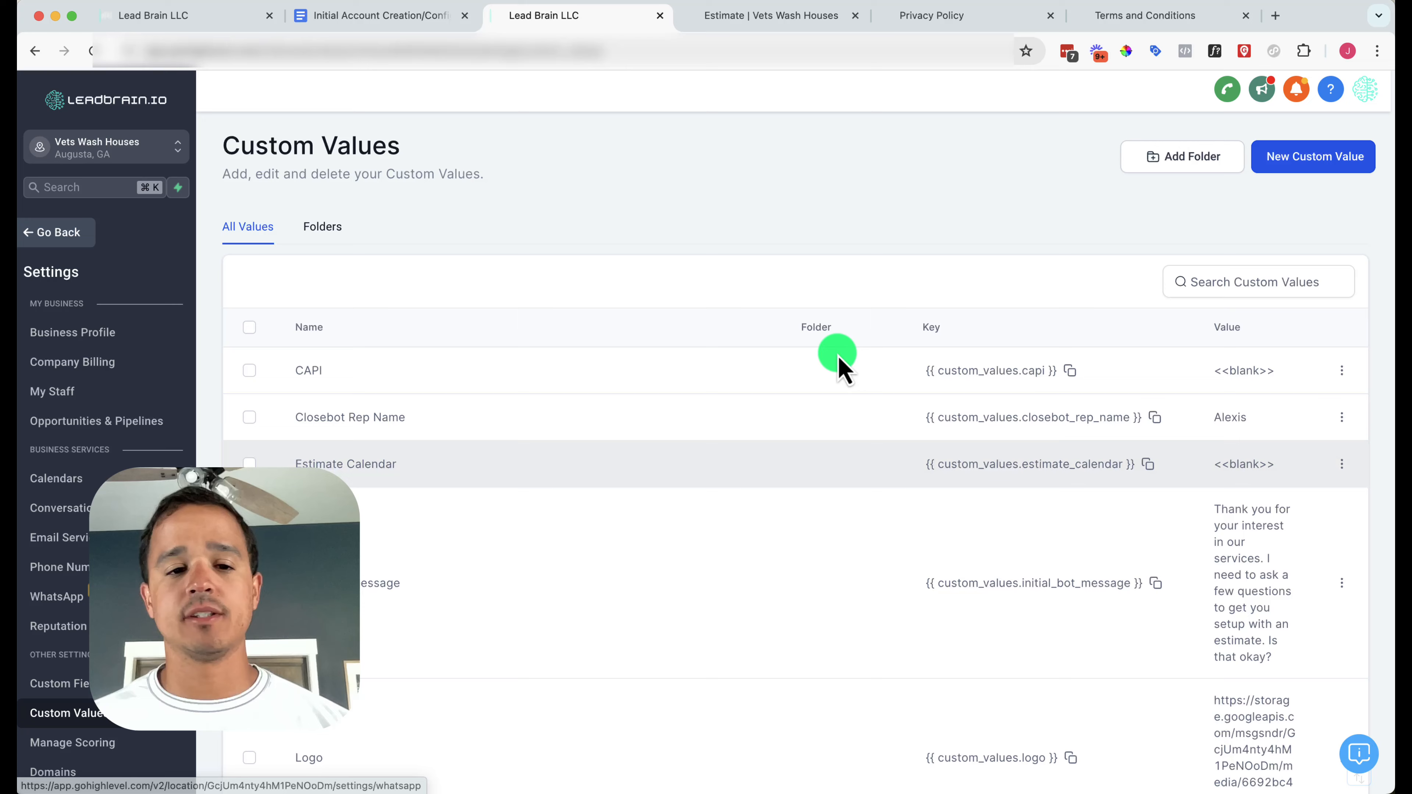
pyautogui.click(1273, 167)
pyautogui.click(552, 384)
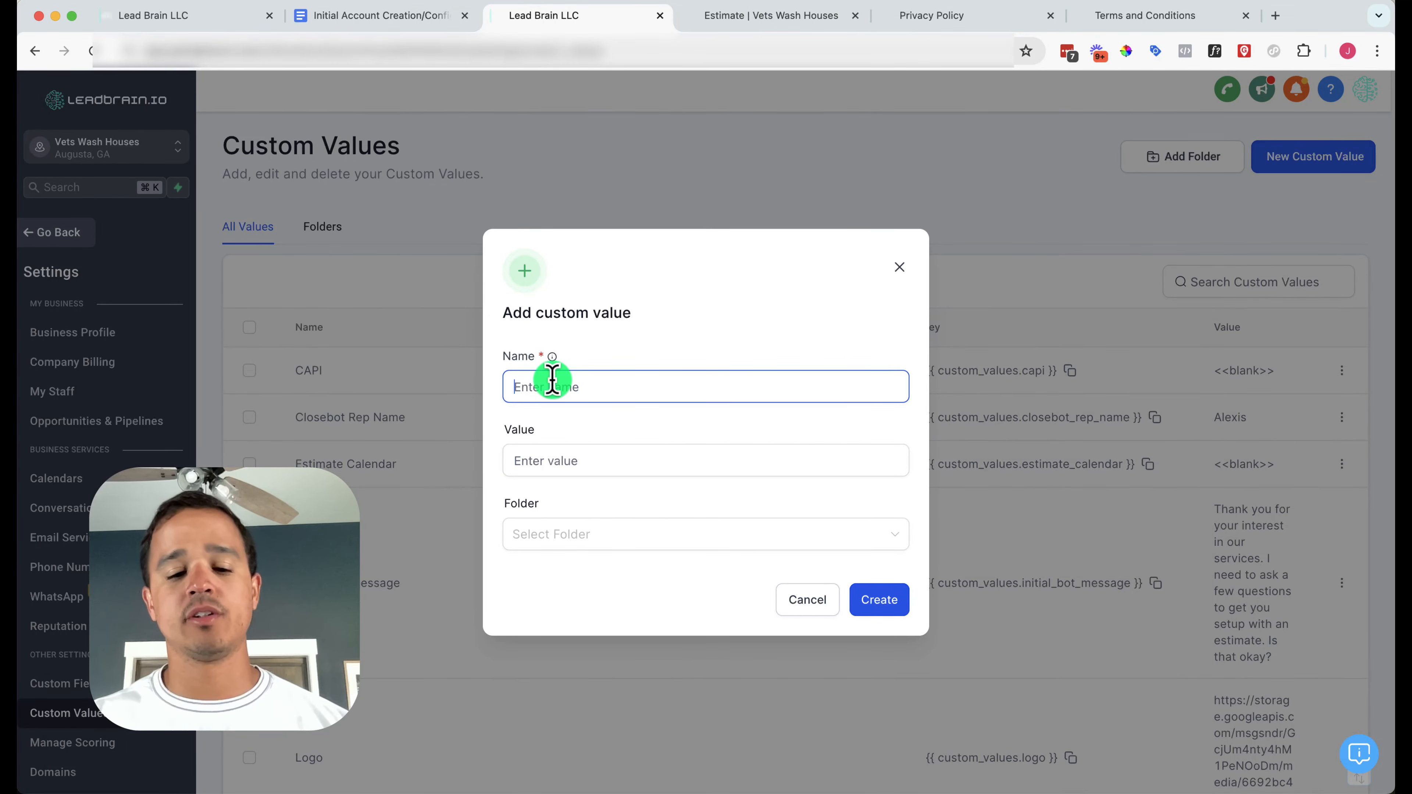
pyautogui.write('From Email')
pyautogui.press('Tab')
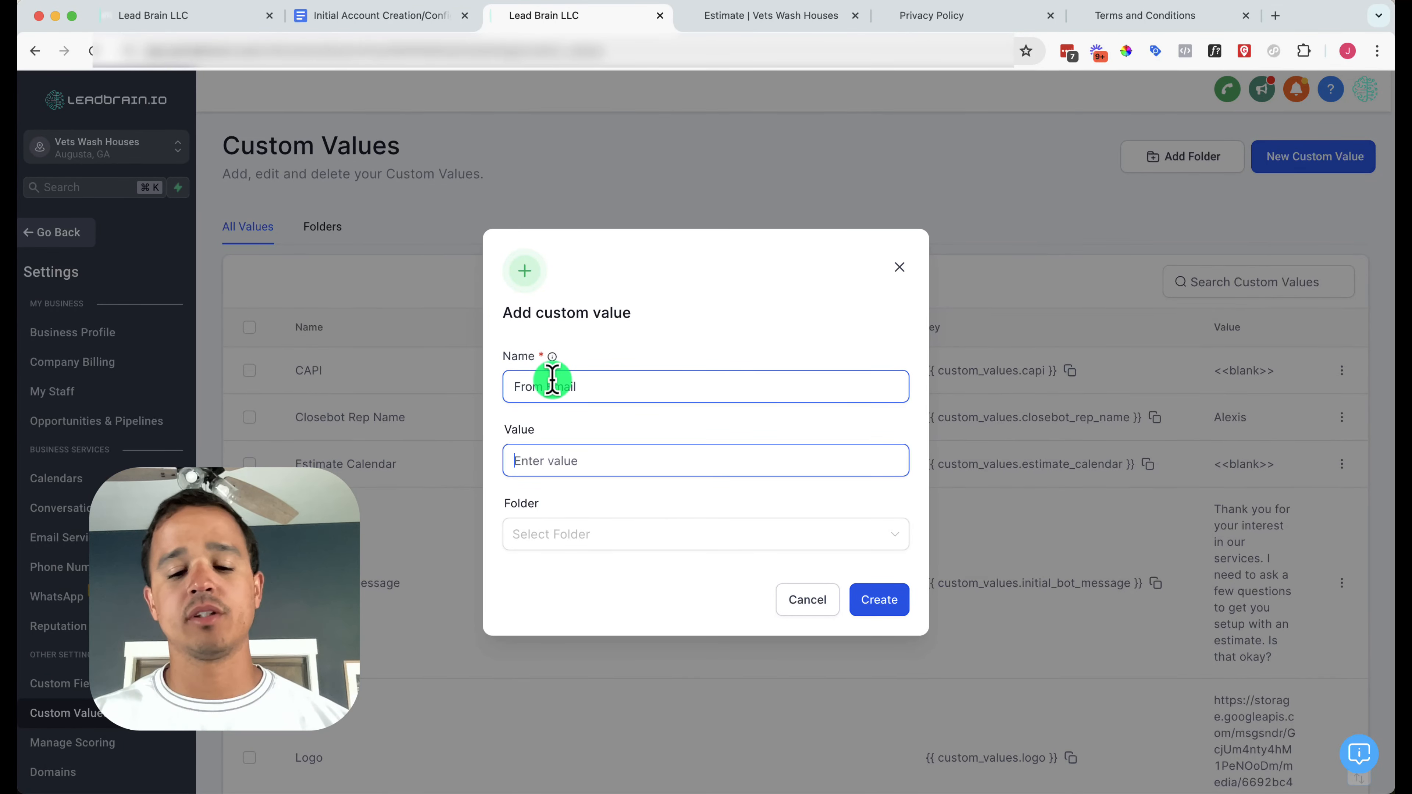
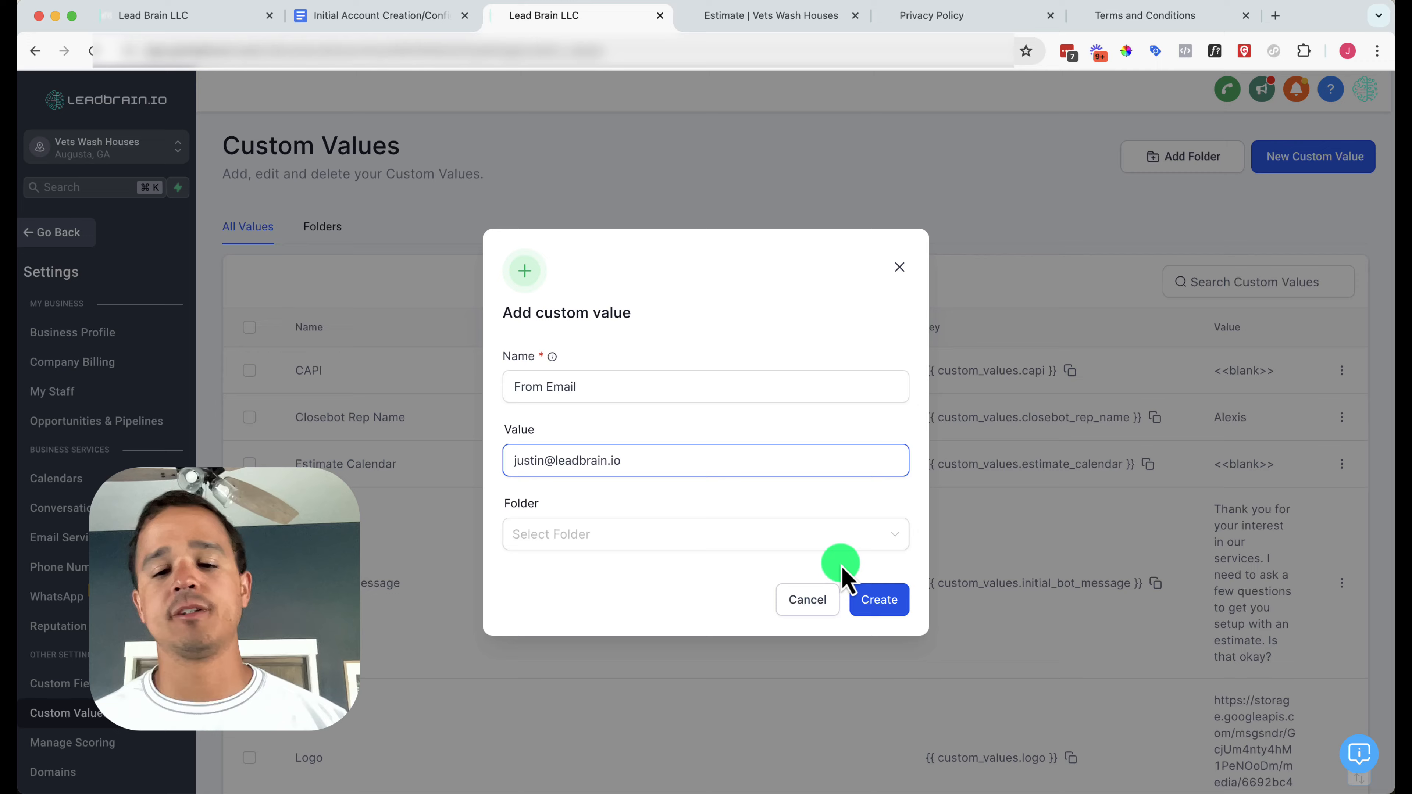
pyautogui.click(890, 599)
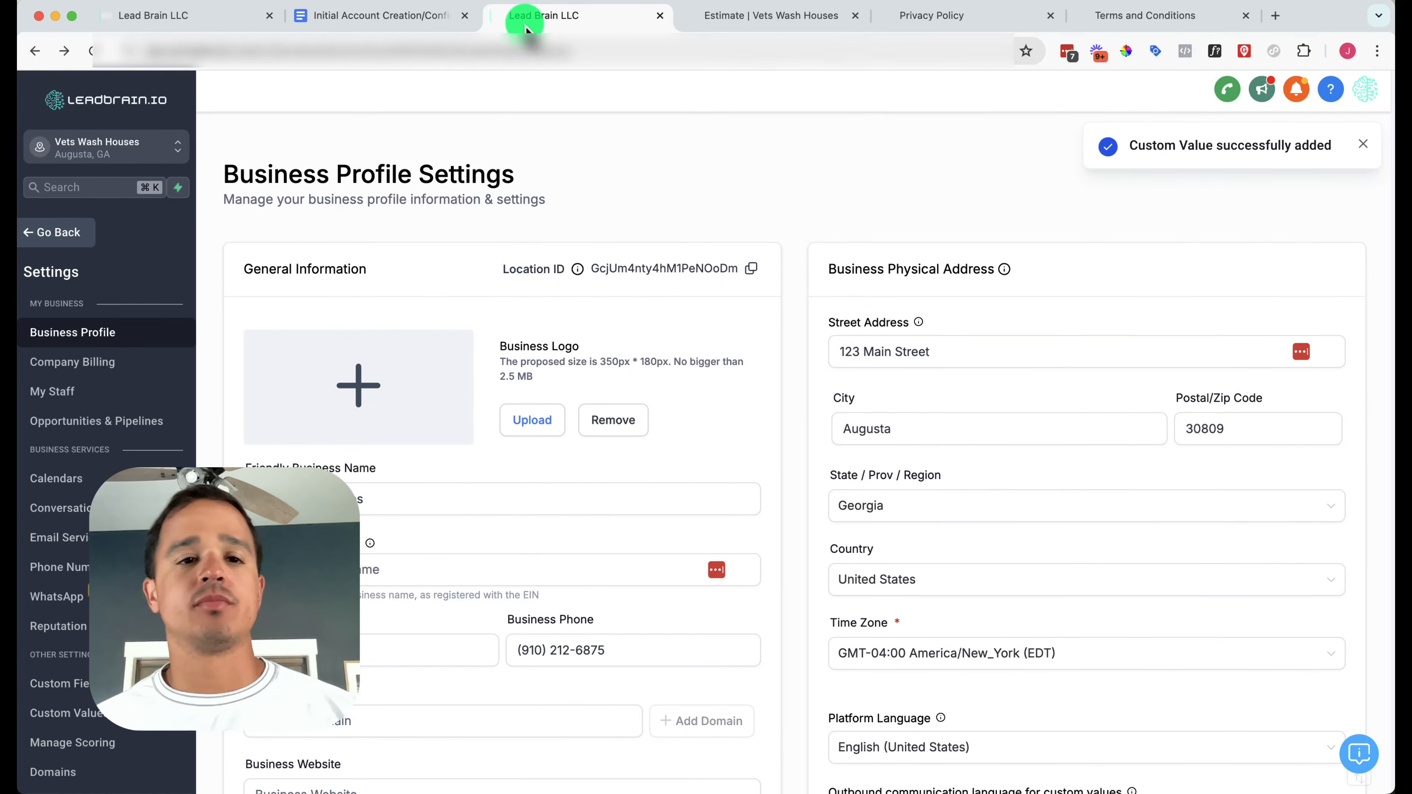
# Check off From Email, its sender-email sub-item, and Create initial email template
pyautogui.click(413, 20)
pyautogui.scroll(-3, 701, 457)
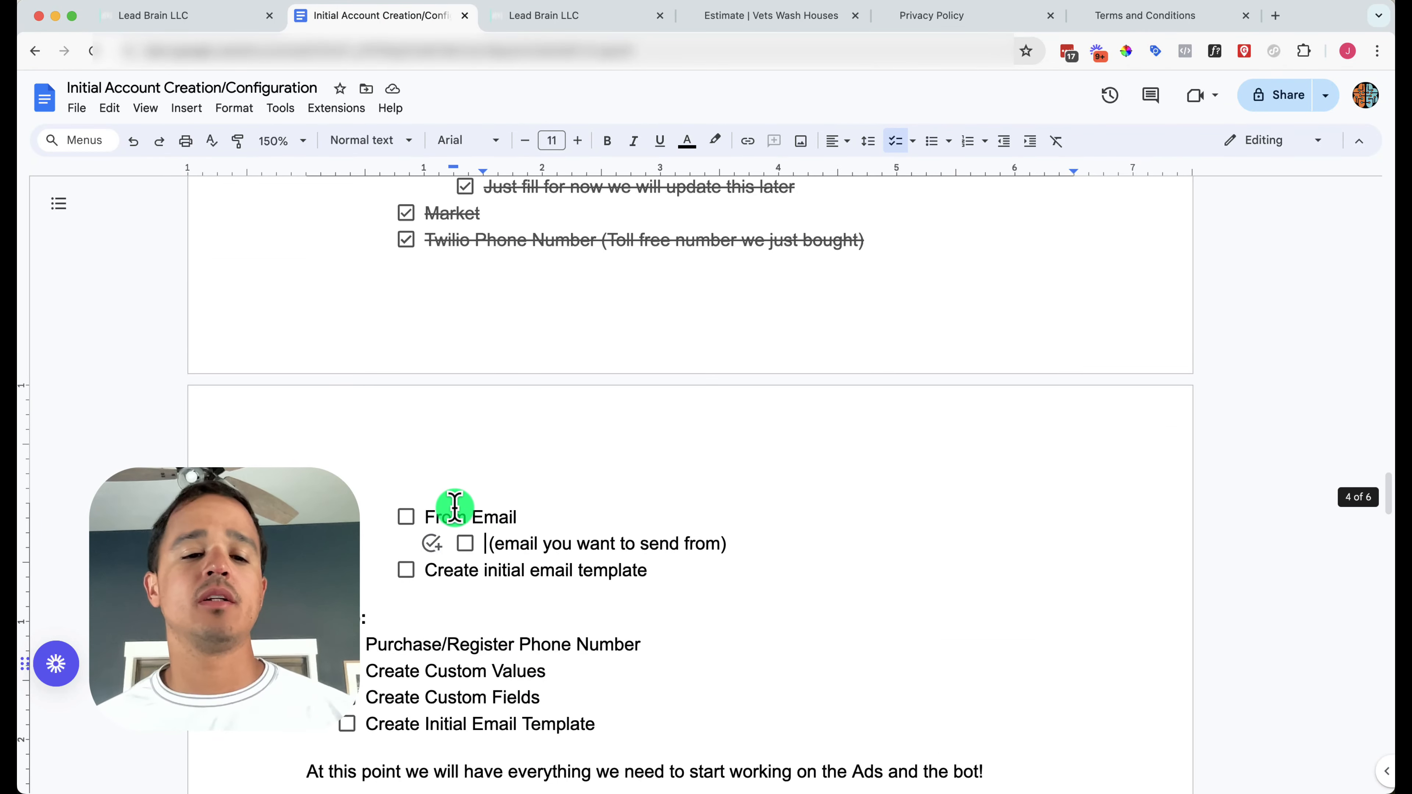
pyautogui.click(405, 517)
pyautogui.click(464, 544)
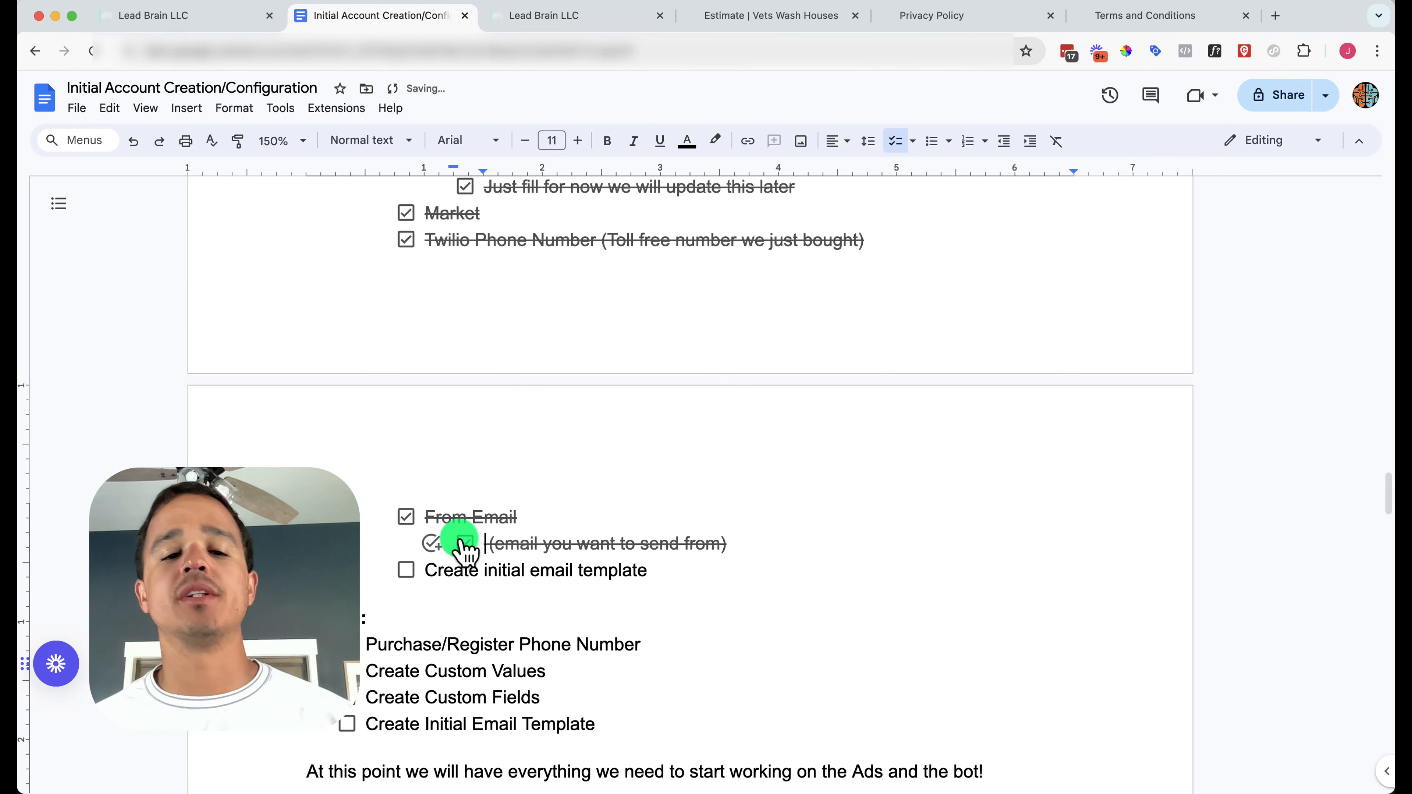
pyautogui.click(410, 569)
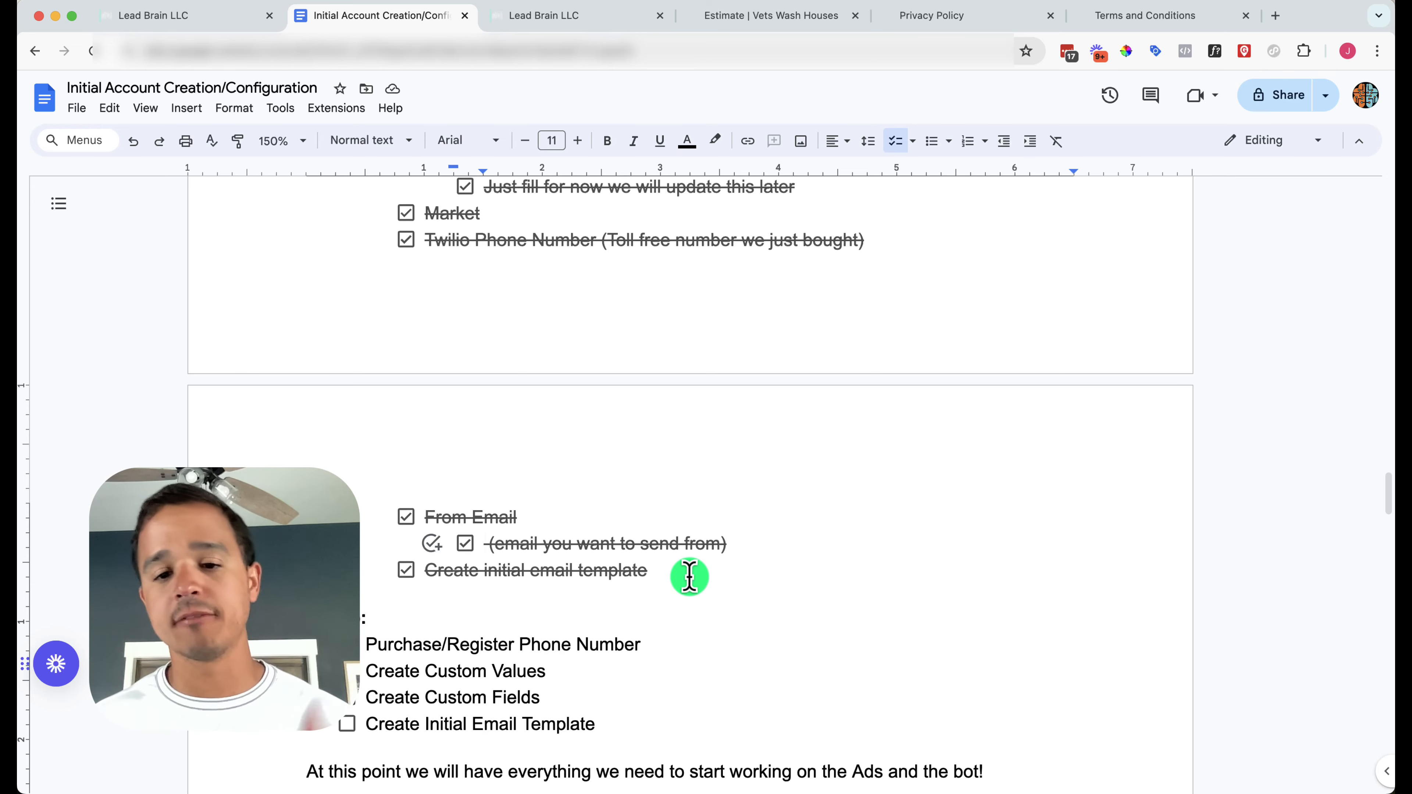
# Check off the Recap items: Phone Number, Custom Values, Custom Fields and Initial Email Template
pyautogui.scroll(-2, 690, 577)
pyautogui.scroll(-2, 690, 577)
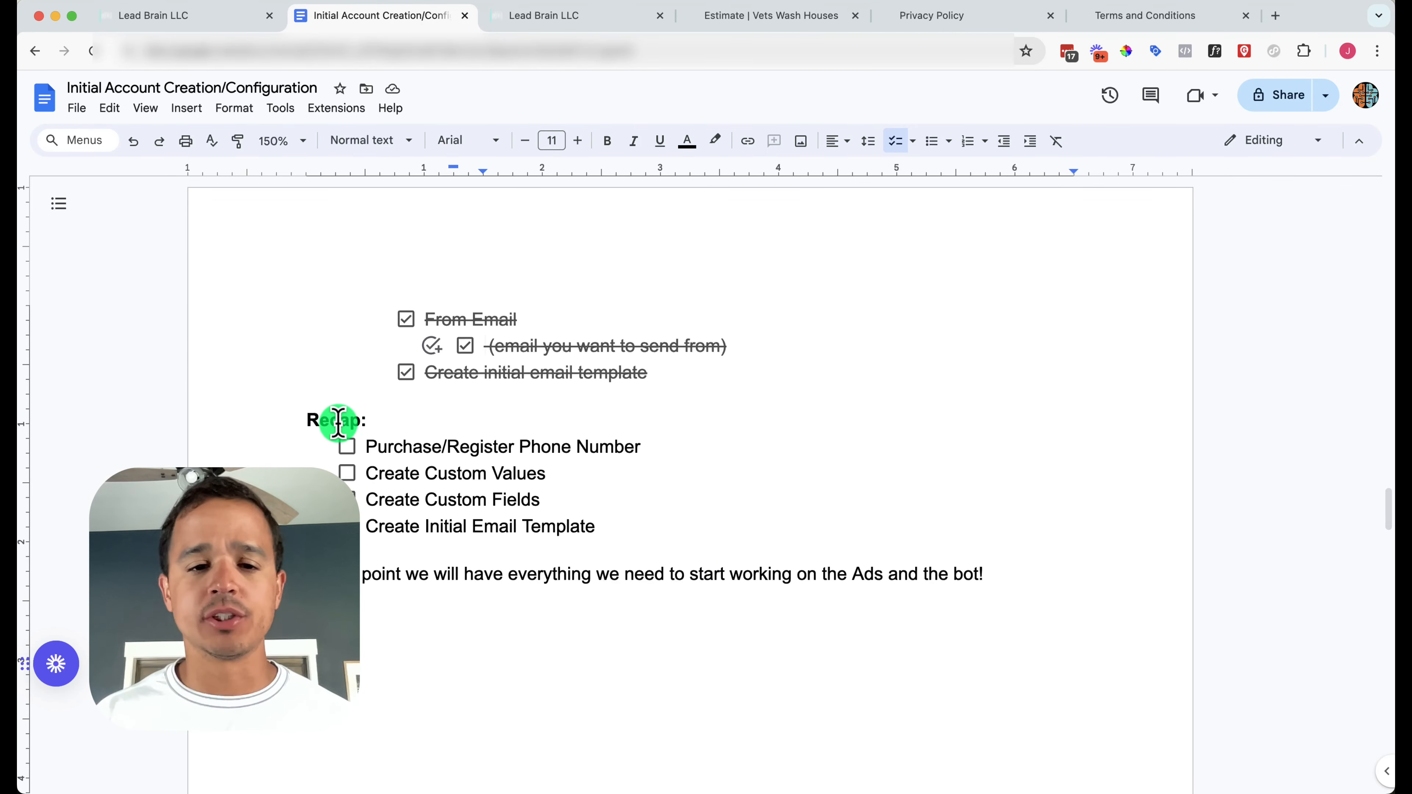
pyautogui.click(346, 445)
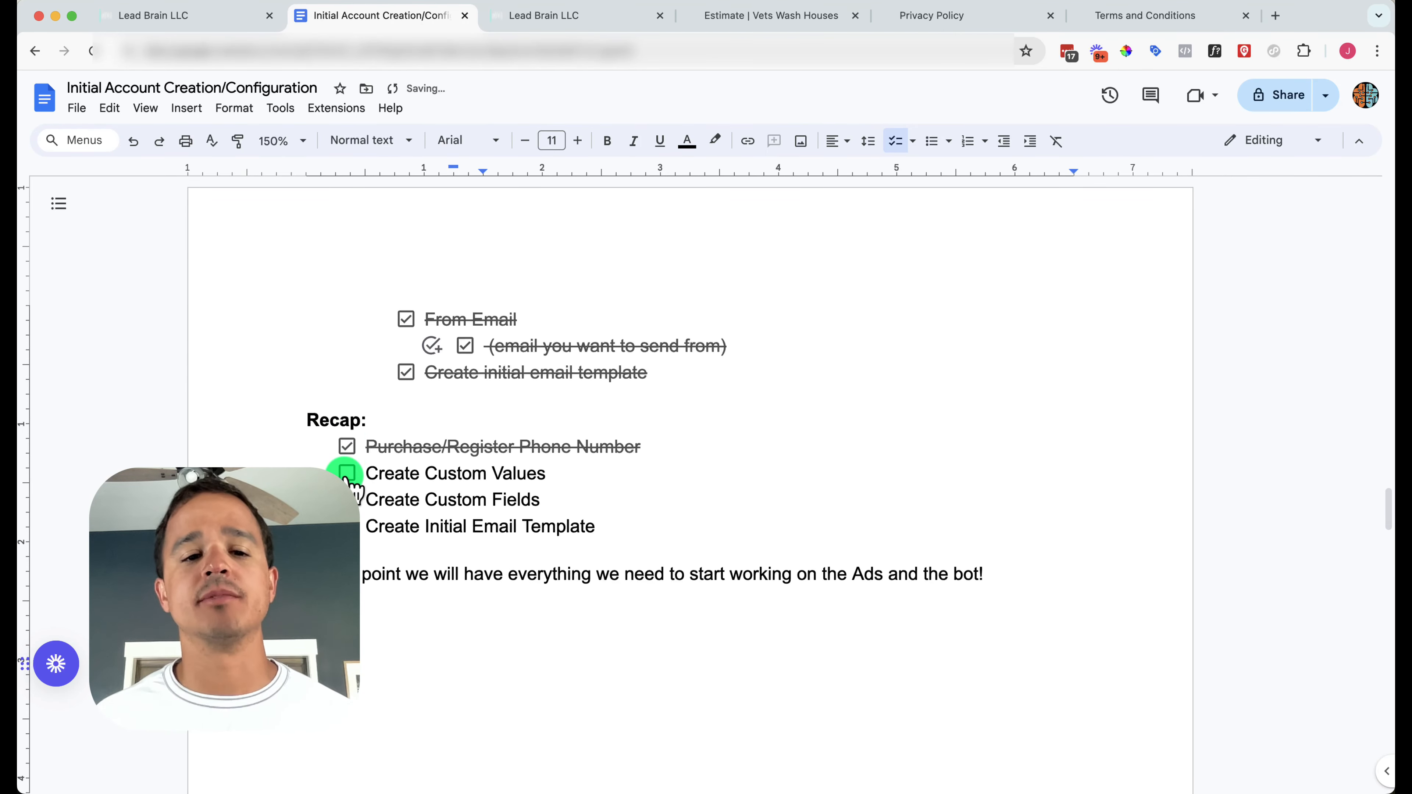
pyautogui.click(347, 473)
pyautogui.click(356, 499)
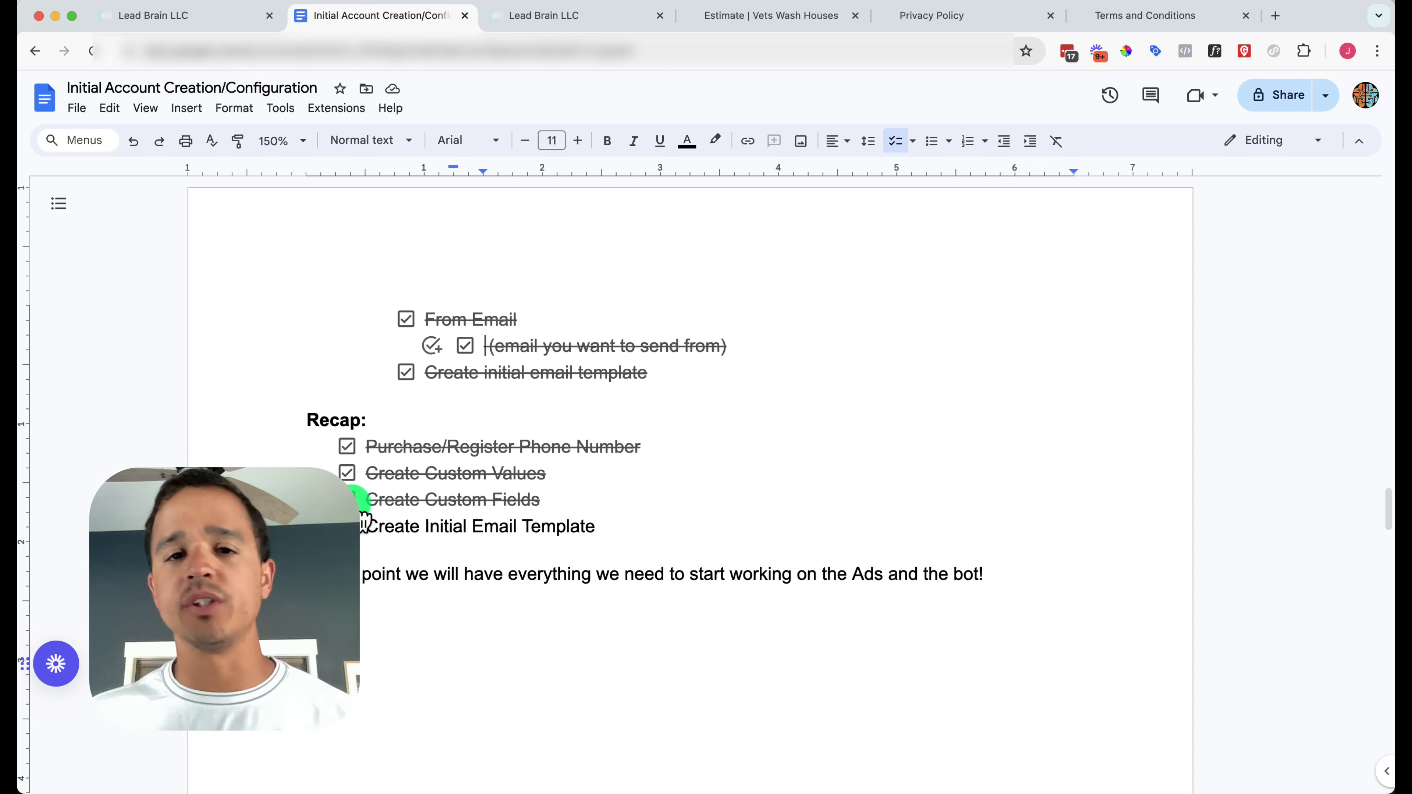
pyautogui.click(360, 526)
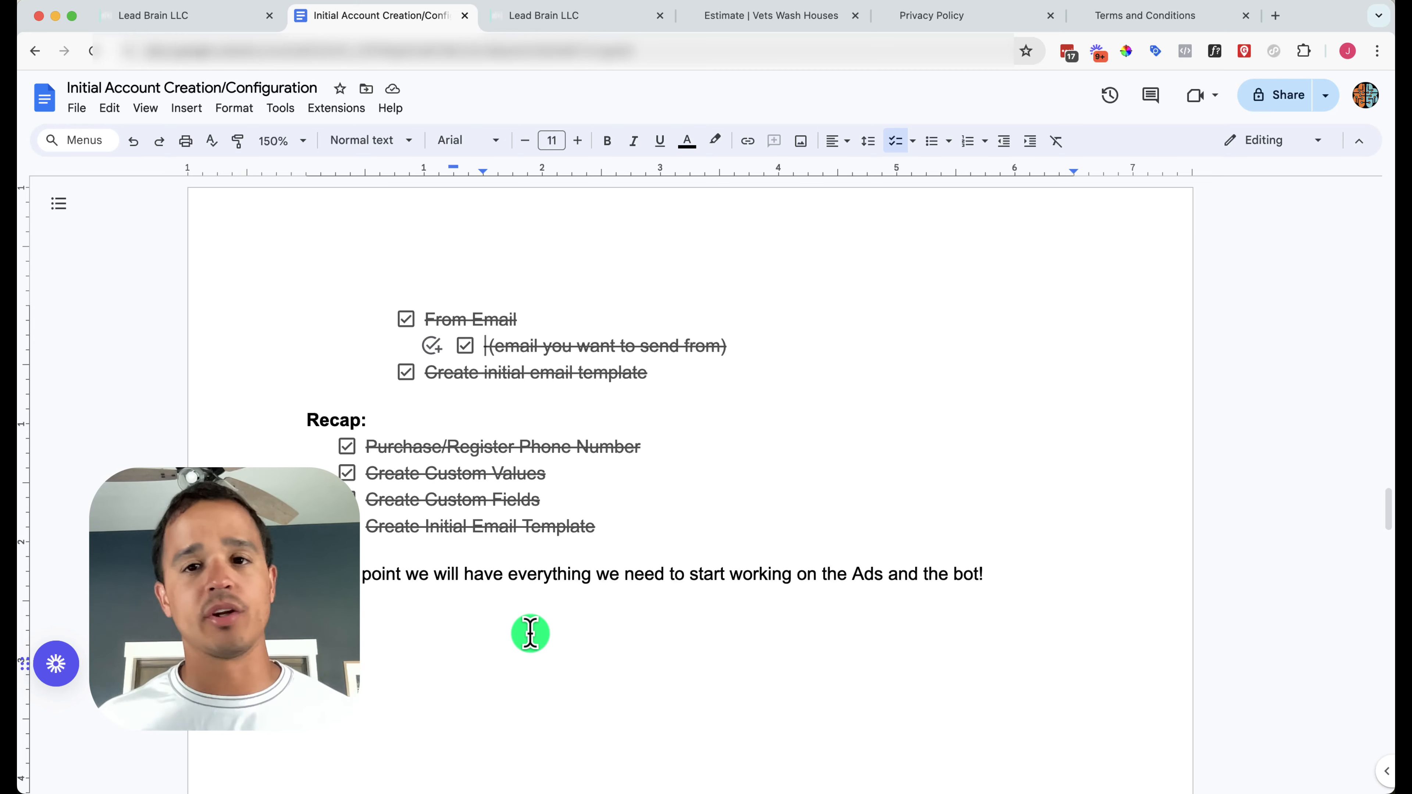
pyautogui.scroll(-3, 521, 612)
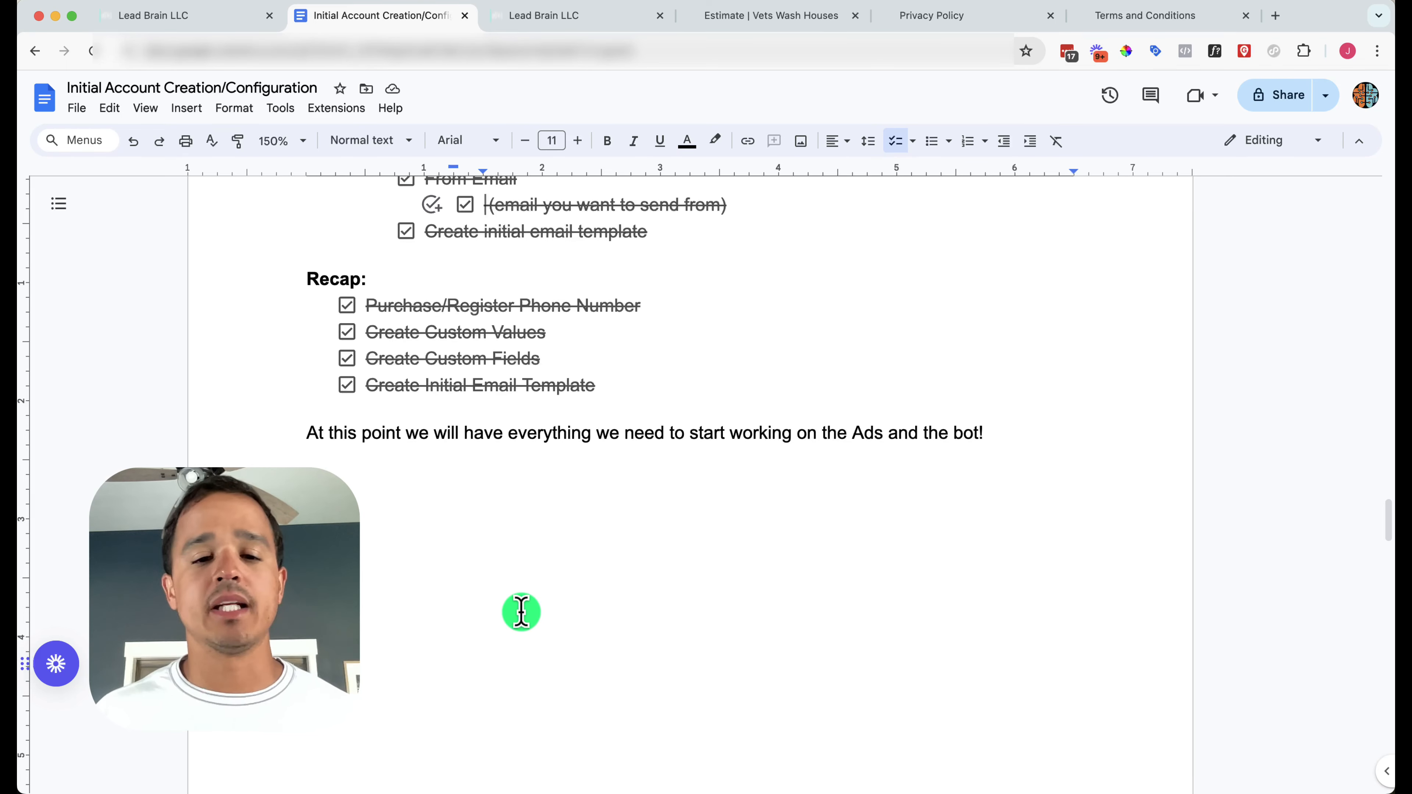